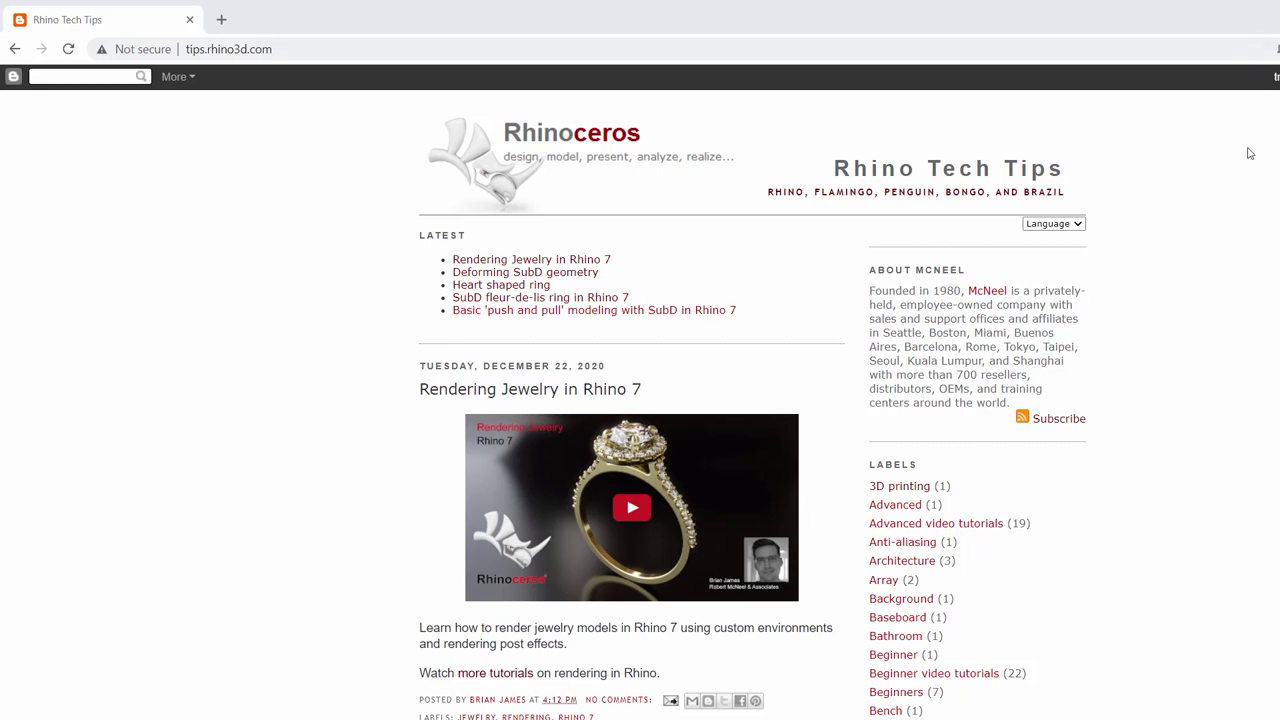
# Step: Browse the Rhino Tech Tips page and open the posts labelled Jewelry
pyautogui.scroll(-4, 1249, 153)
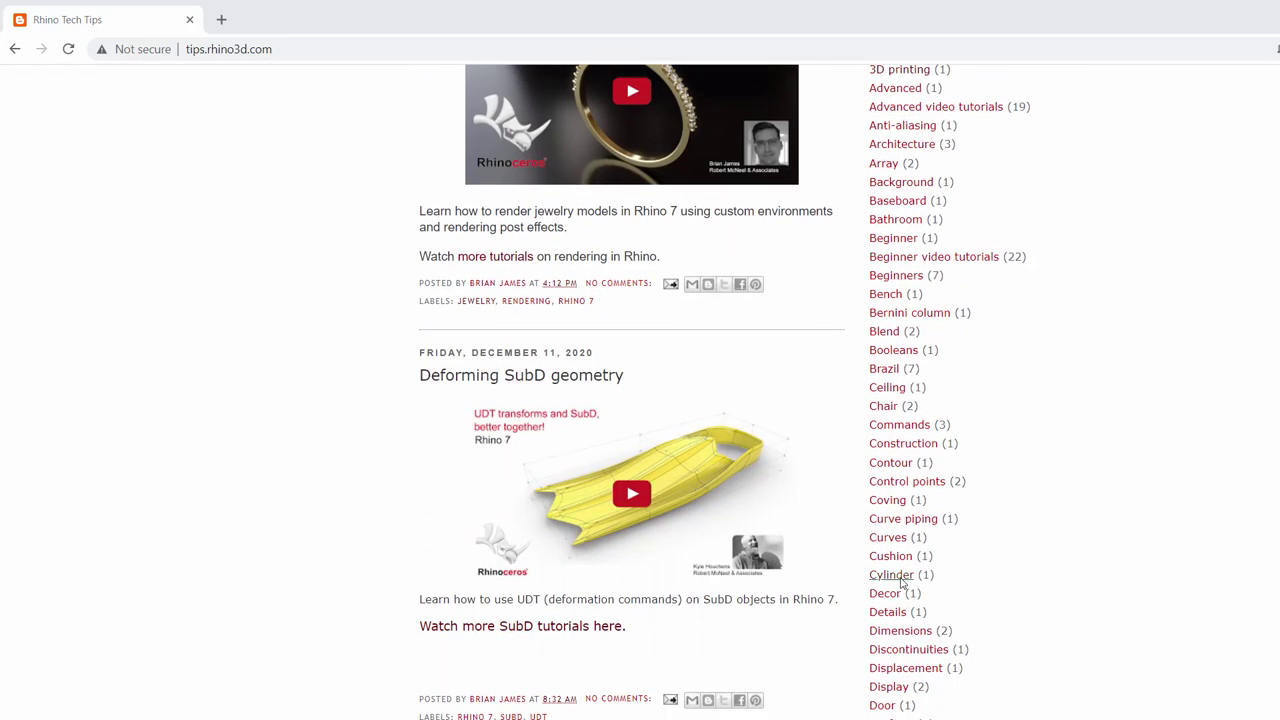
pyautogui.scroll(-4, 895, 580)
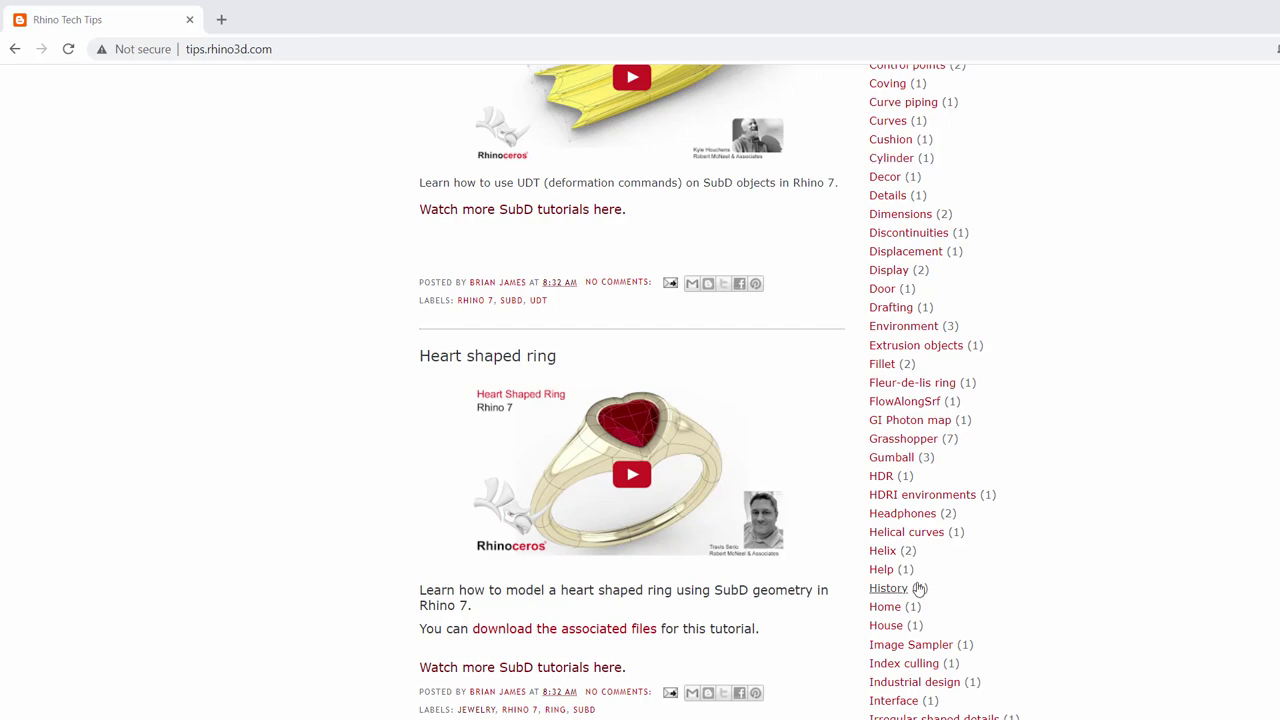
pyautogui.scroll(-2, 1044, 478)
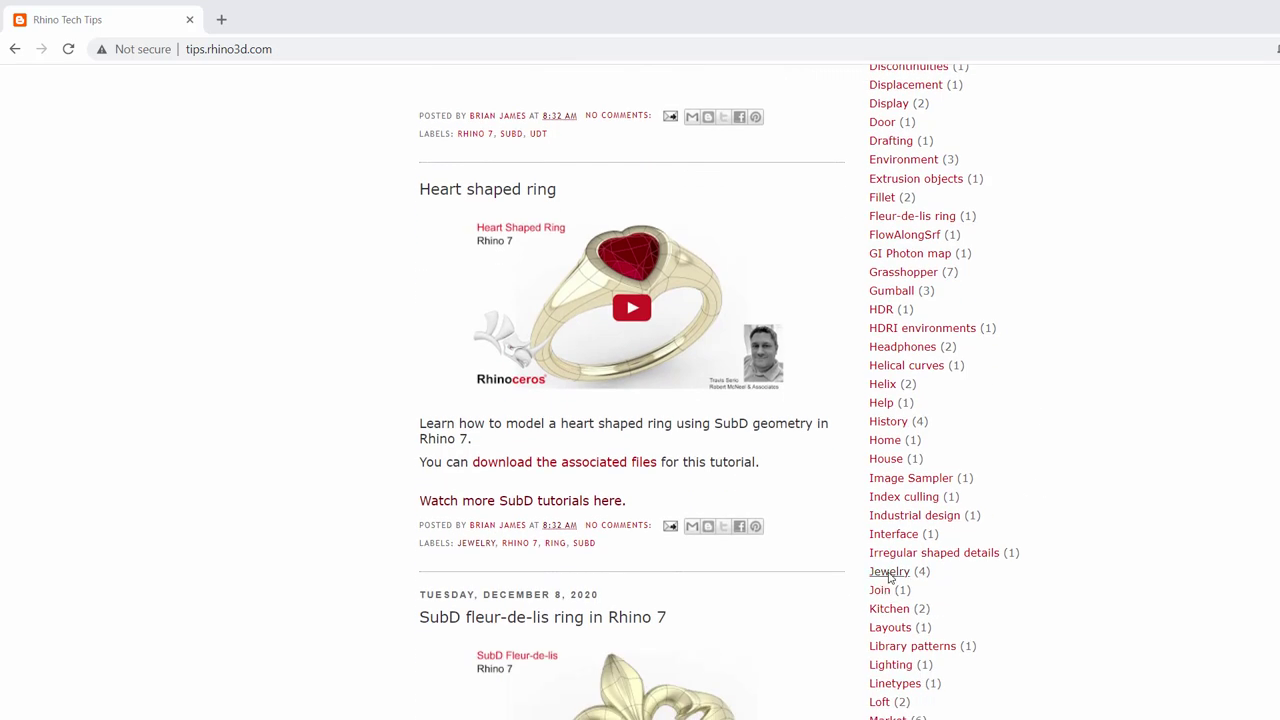
pyautogui.click(889, 573)
pyautogui.scroll(-6, 1084, 520)
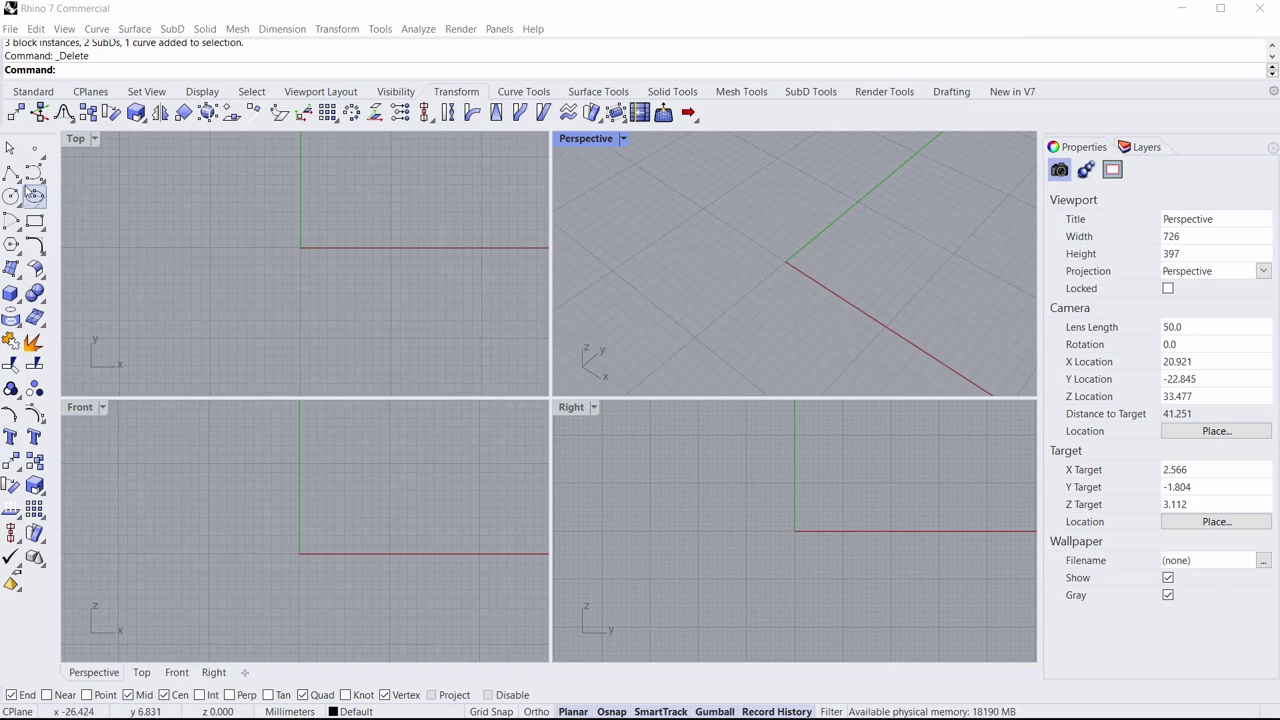
# Step: Draw a finger-size circle centred on the origin in the Front view with a diameter of 16.5 mm
pyautogui.click(10, 195)
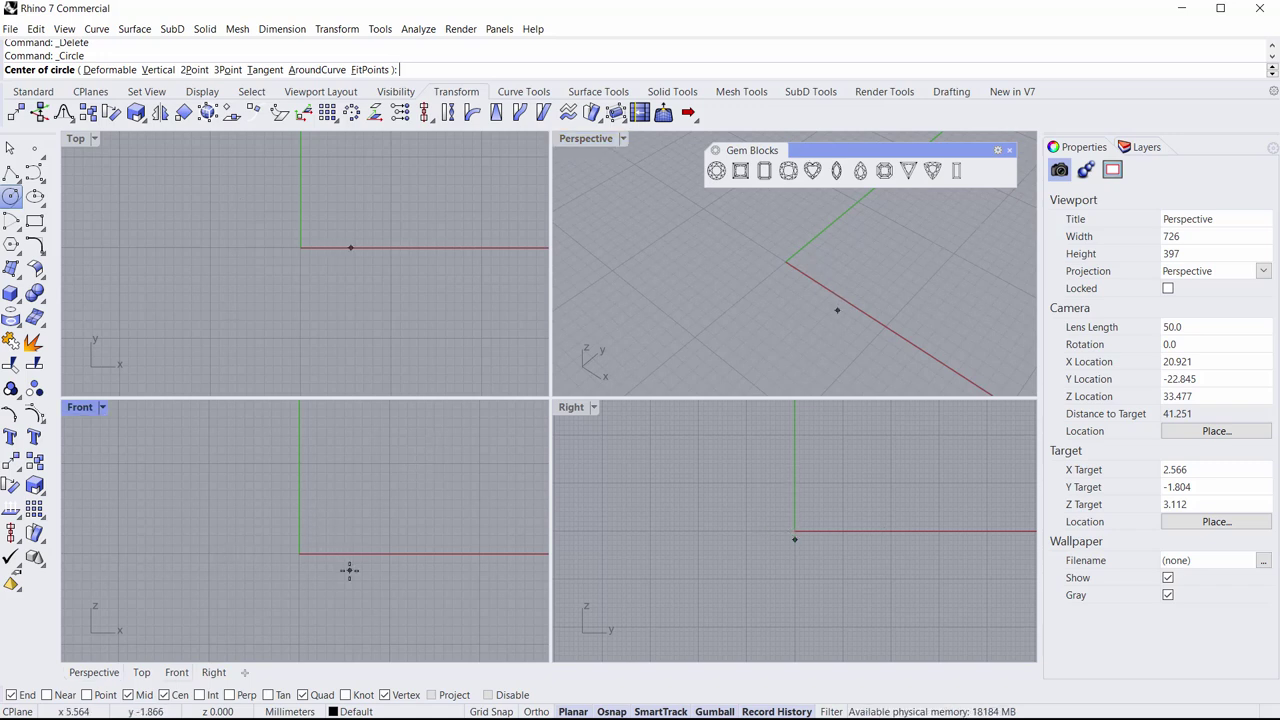
pyautogui.moveTo(350, 570); pyautogui.dragTo(360, 568, button='right')
pyautogui.write('0')
pyautogui.press('Return')
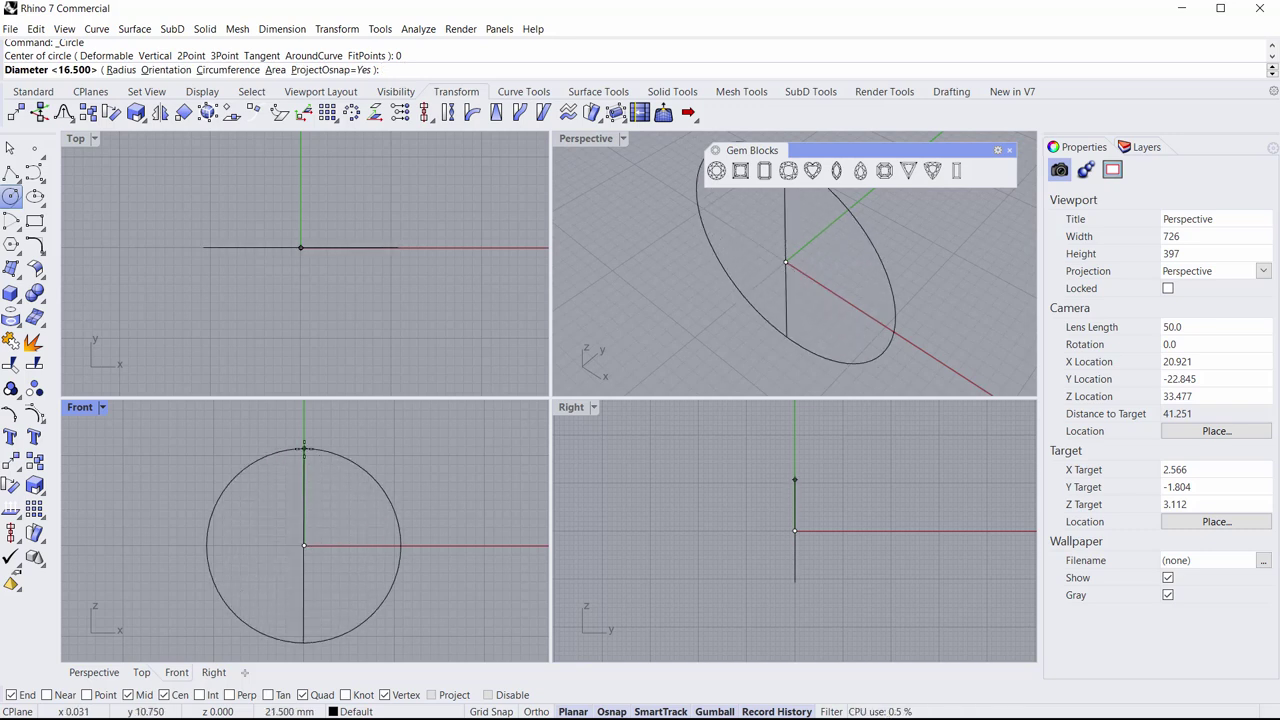
pyautogui.write('16.5')
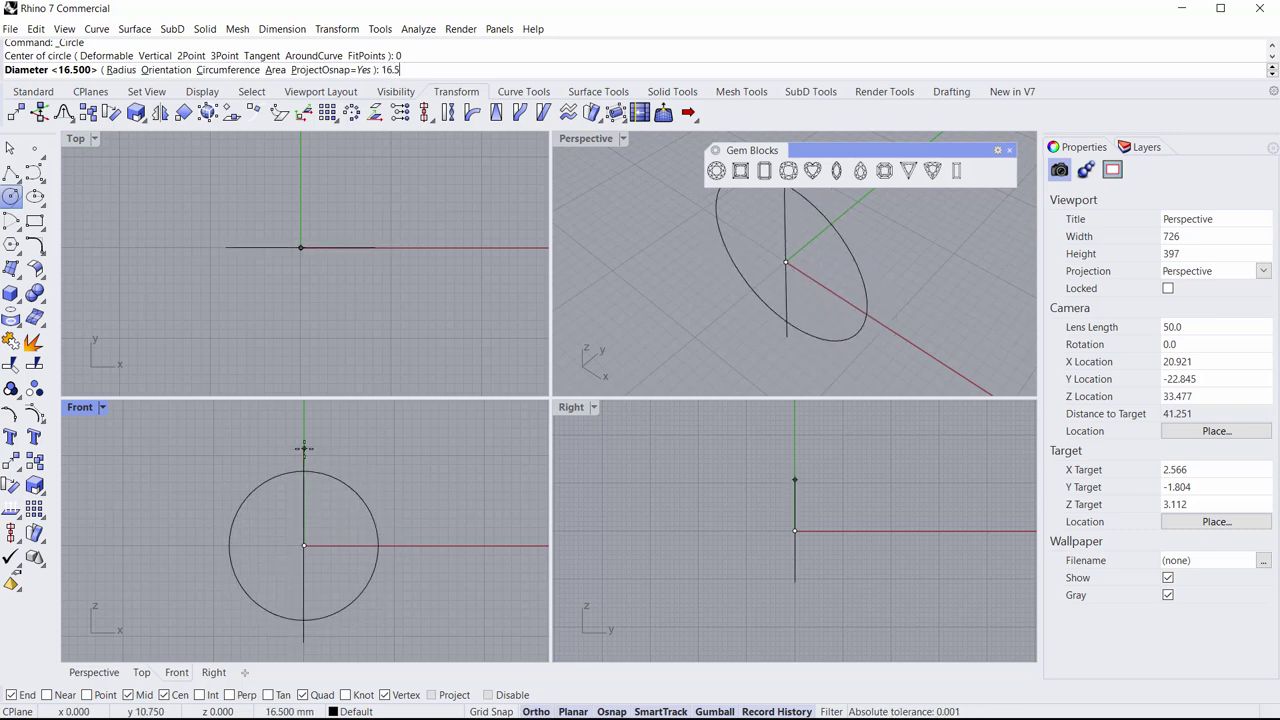
pyautogui.press('Return')
pyautogui.moveTo(353, 449); pyautogui.dragTo(280, 533)
pyautogui.moveTo(285, 523); pyautogui.dragTo(286, 511, button='right')
pyautogui.click(373, 445)
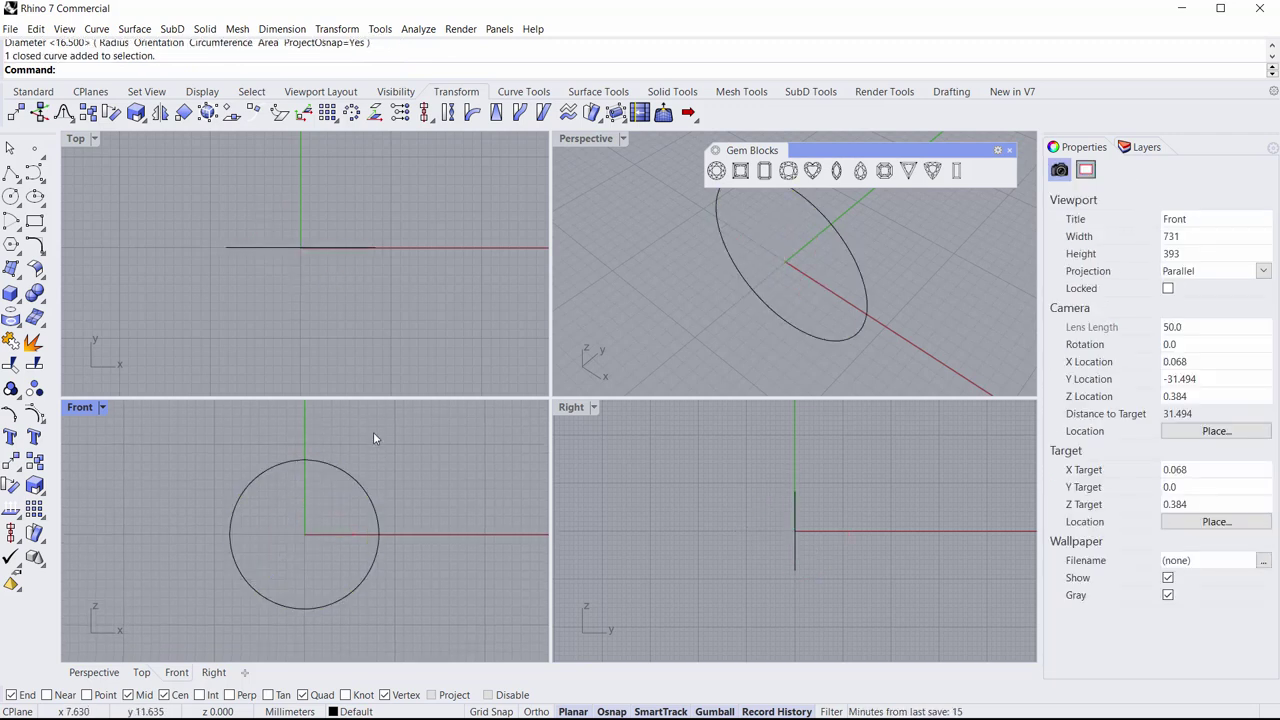
pyautogui.click(434, 306)
pyautogui.moveTo(443, 248); pyautogui.dragTo(440, 263, button='right')
pyautogui.click(716, 171)
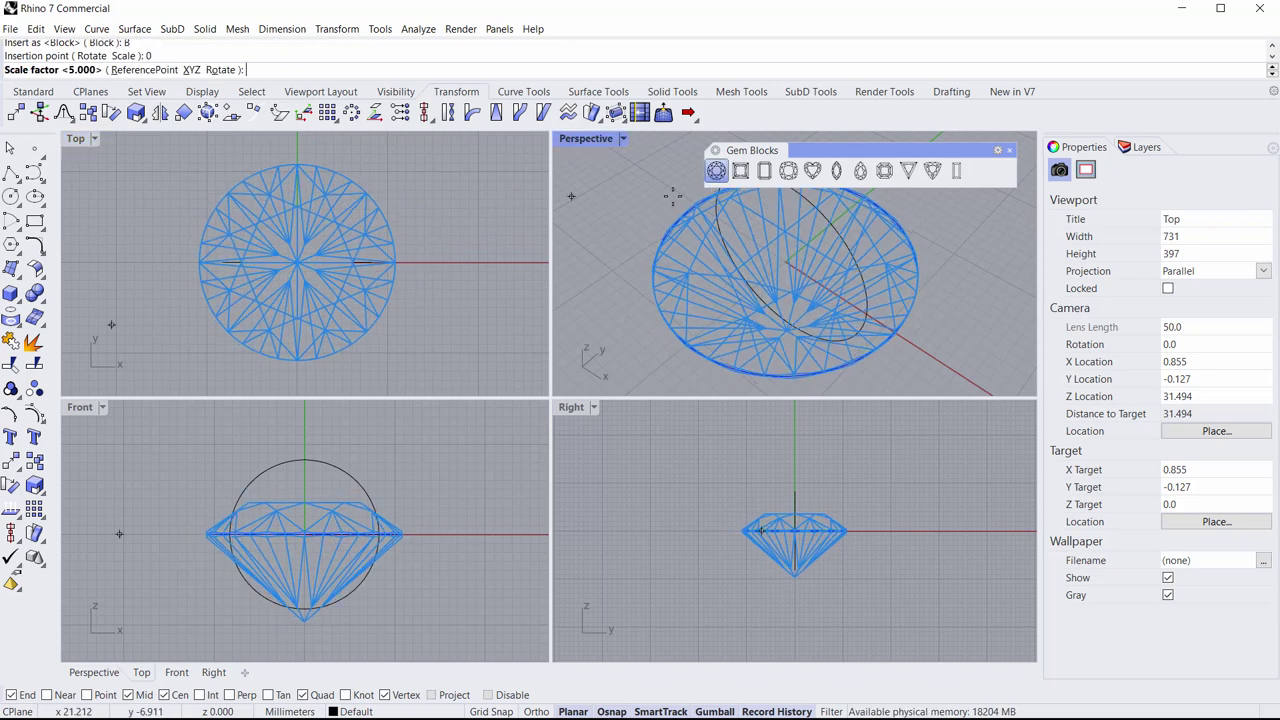
pyautogui.press('Escape')
pyautogui.click(423, 534)
pyautogui.moveTo(423, 534); pyautogui.dragTo(427, 505, button='right')
pyautogui.click(716, 171)
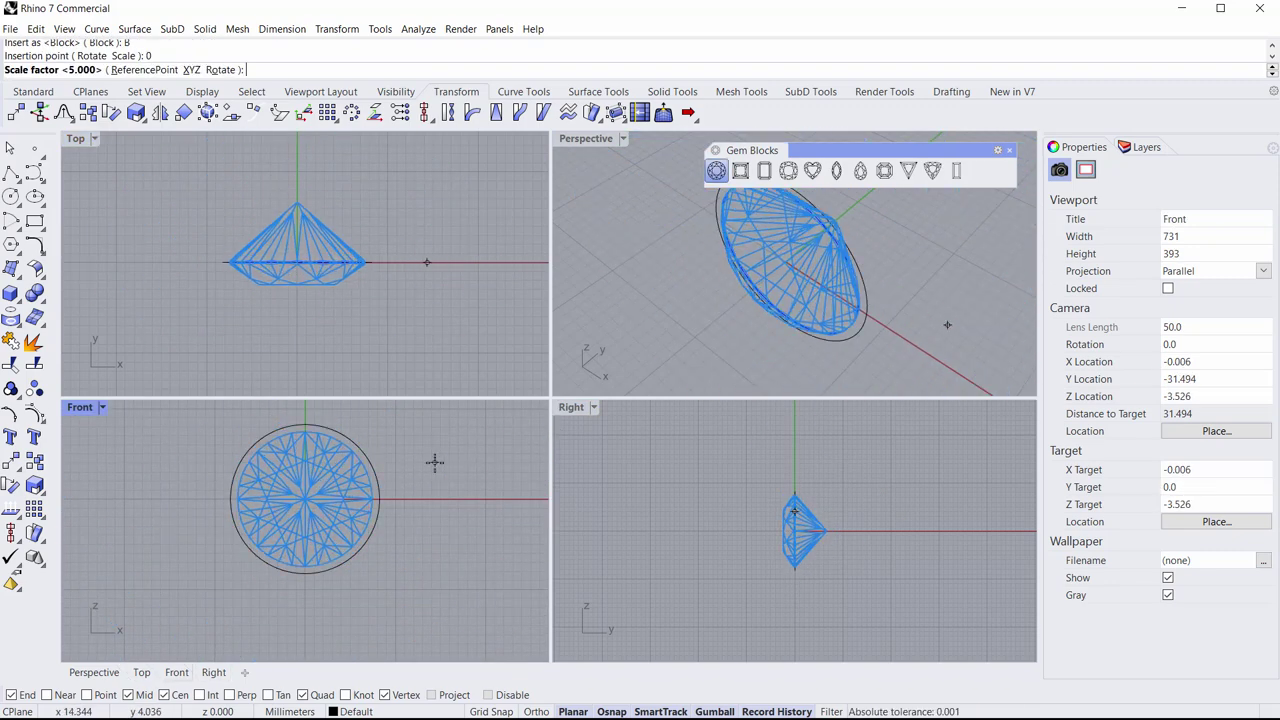
pyautogui.press('Escape')
# Step: Insert a Round Brilliant gem block at the origin in the Top view with a scale factor of 6.5 and no rotation
pyautogui.moveTo(422, 308); pyautogui.dragTo(408, 312, button='right')
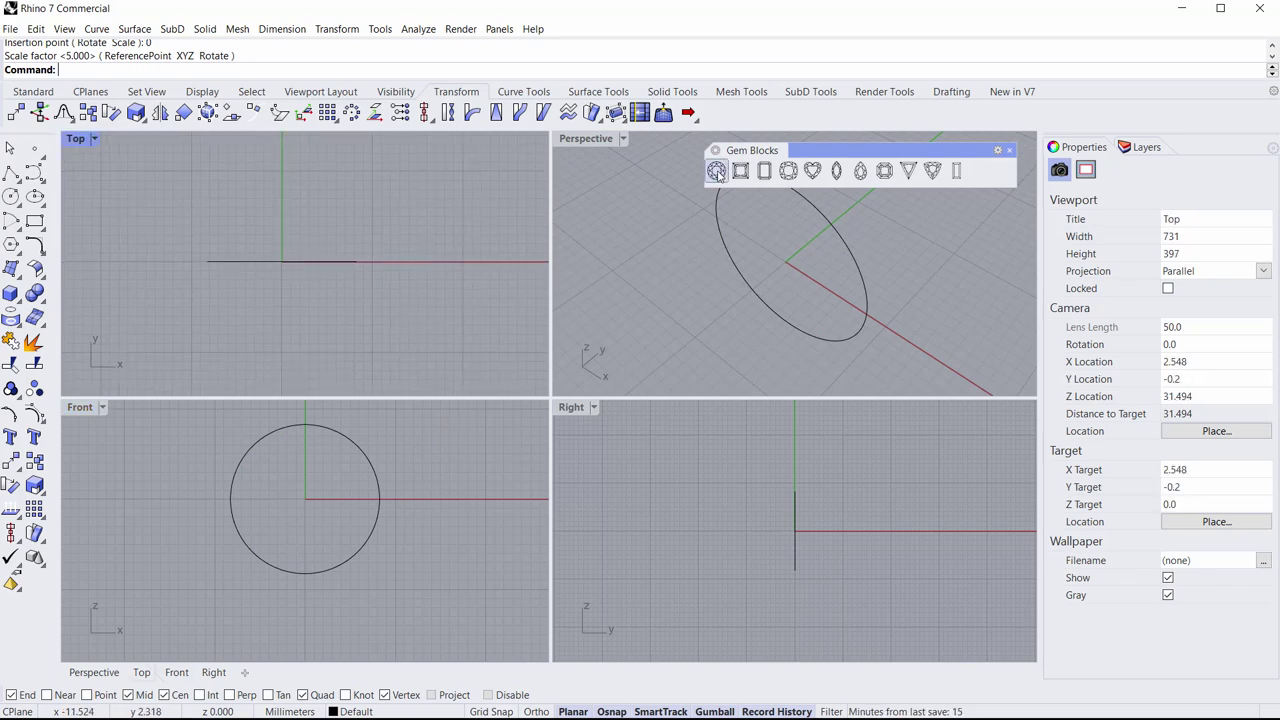
pyautogui.press('Return')
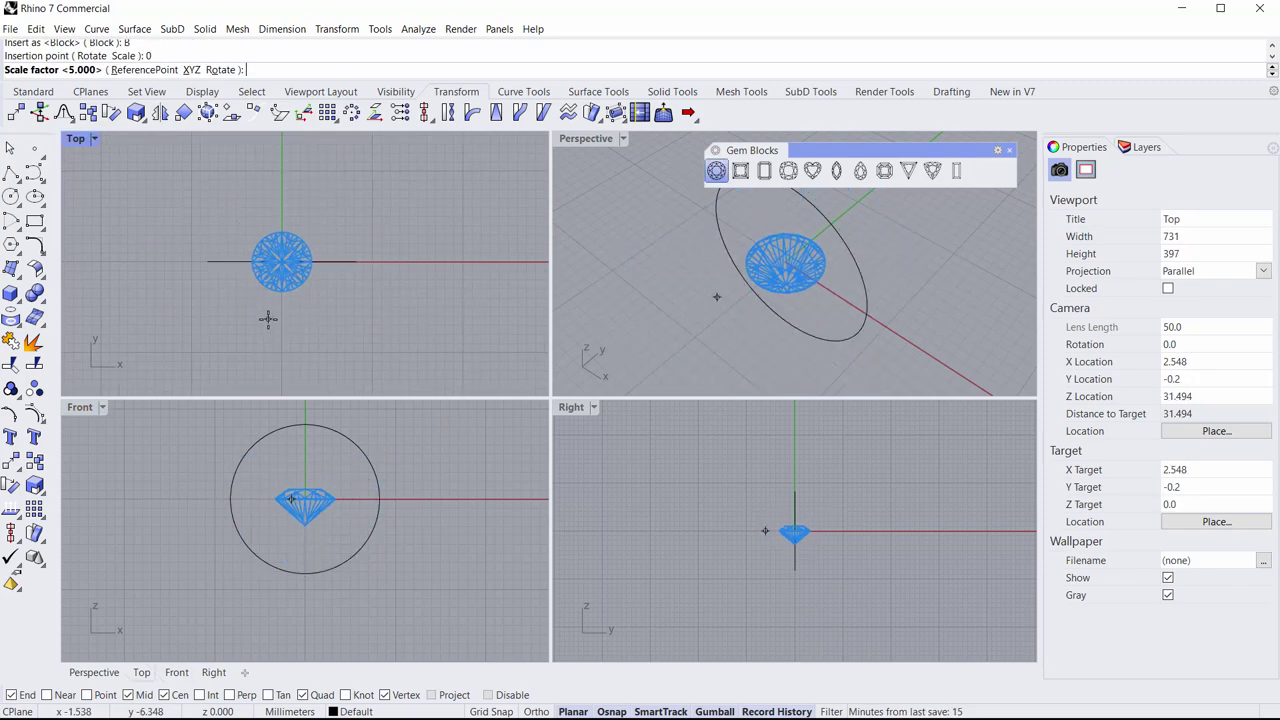
pyautogui.write('6.5')
pyautogui.press('Return')
pyautogui.press('F8')
pyautogui.keyDown('shift'); pyautogui.click(403, 264); pyautogui.keyUp('shift')
# Step: Raise the inserted gem vertically in the Front view until its pointed tip sits just above the finger circle
pyautogui.click(318, 512)
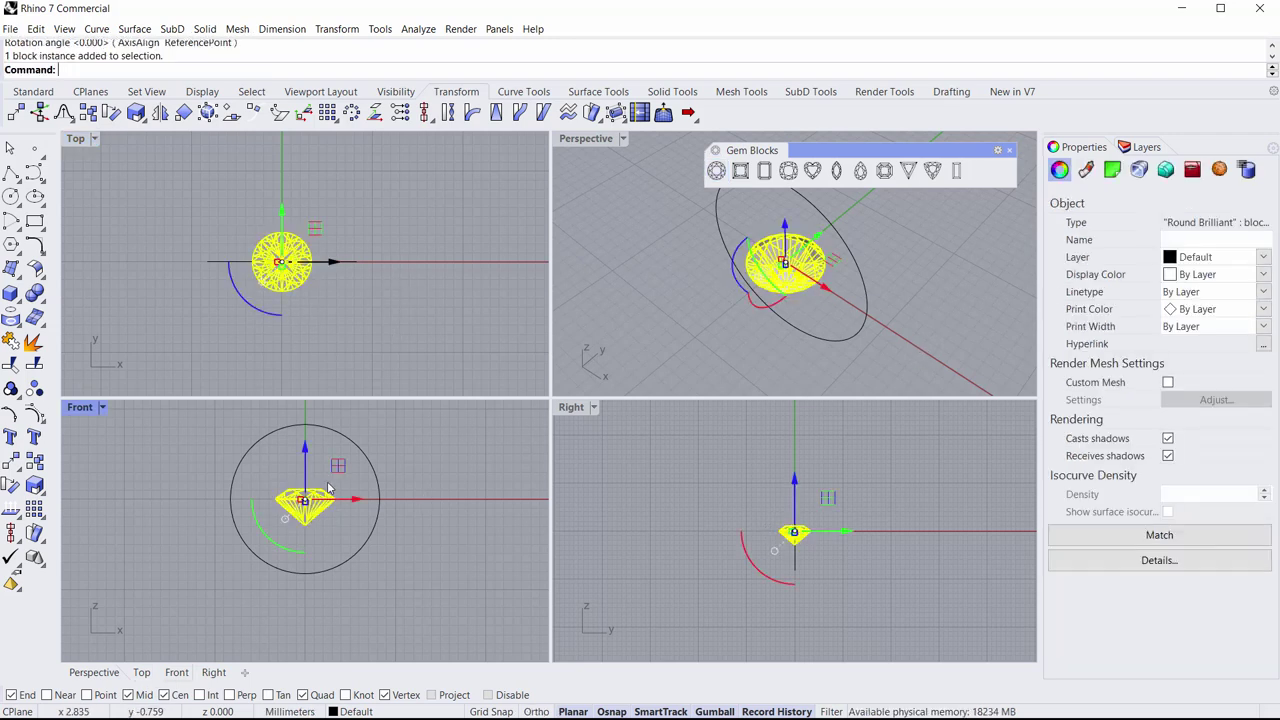
pyautogui.moveTo(315, 508); pyautogui.dragTo(298, 435)
pyautogui.moveTo(329, 541); pyautogui.dragTo(326, 582, button='right')
pyautogui.moveTo(296, 472); pyautogui.dragTo(297, 444)
pyautogui.scroll(8, 311, 523)
pyautogui.moveTo(311, 522); pyautogui.dragTo(325, 572, button='right')
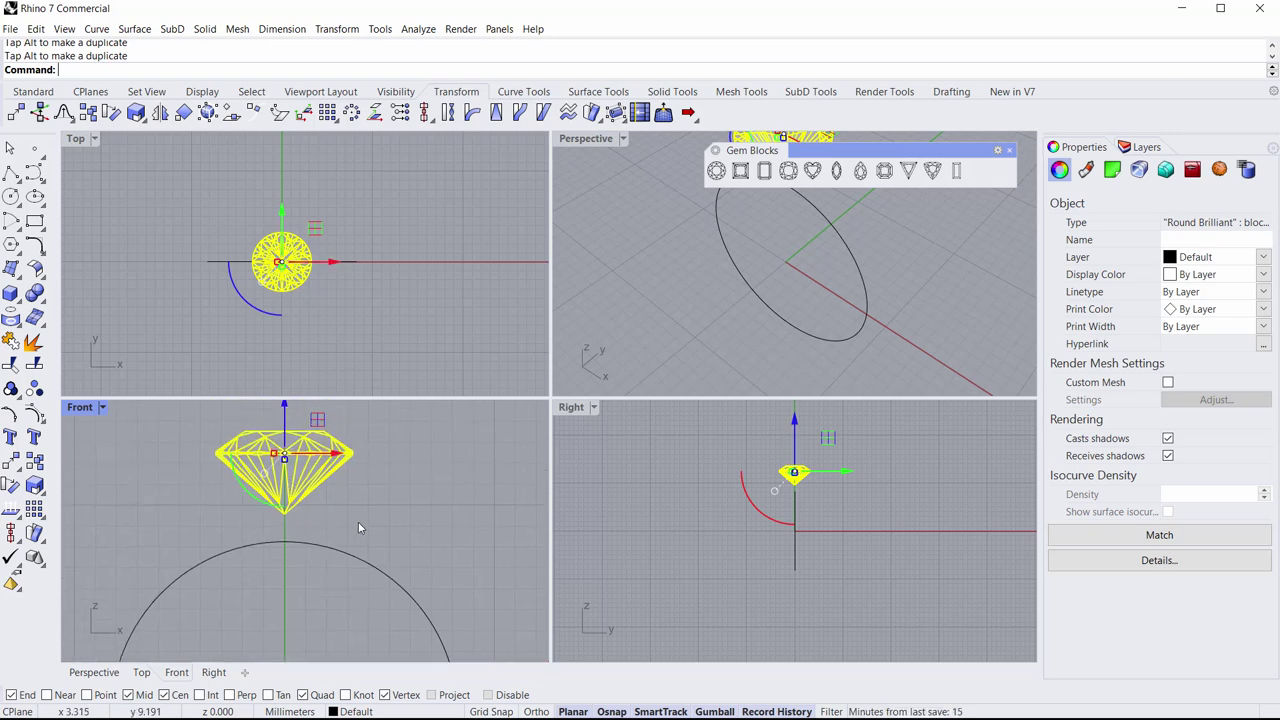
pyautogui.click(363, 521)
pyautogui.scroll(-3, 313, 430)
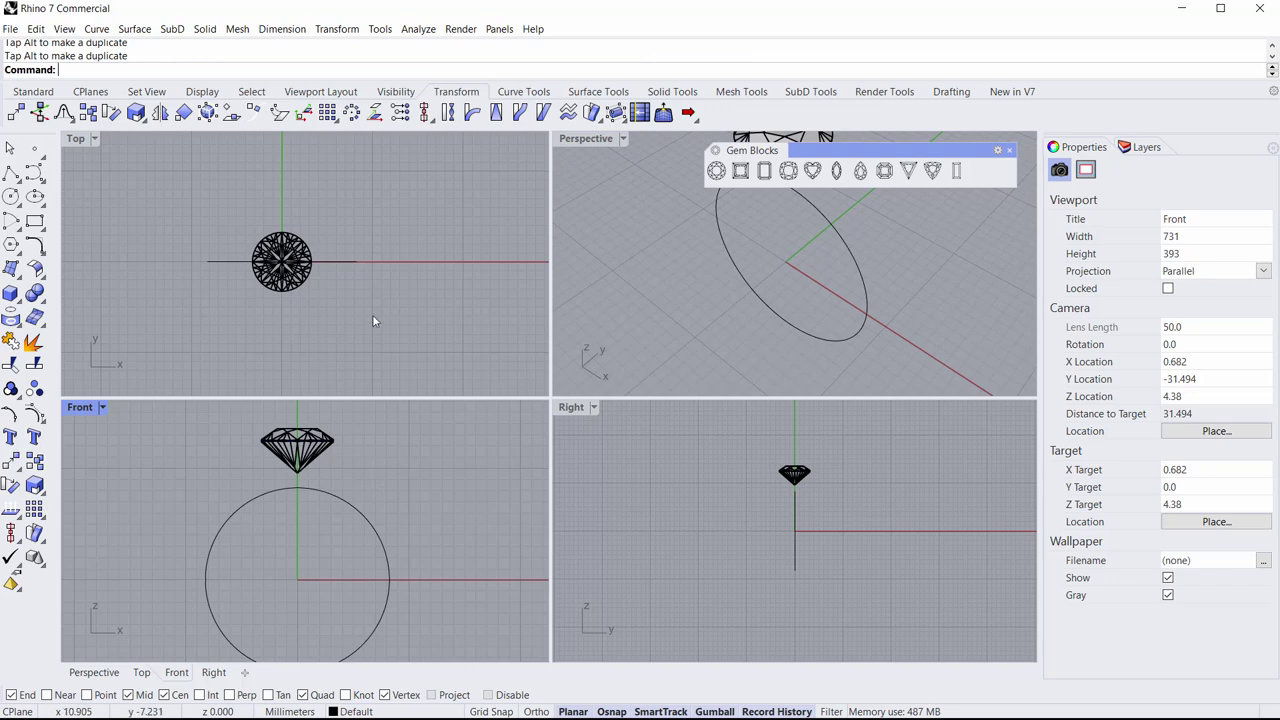
# Step: Insert a second Round Brilliant gem at the origin in the Top view with a scale factor of 5.0 and no rotation
pyautogui.moveTo(448, 298); pyautogui.dragTo(440, 299, button='right')
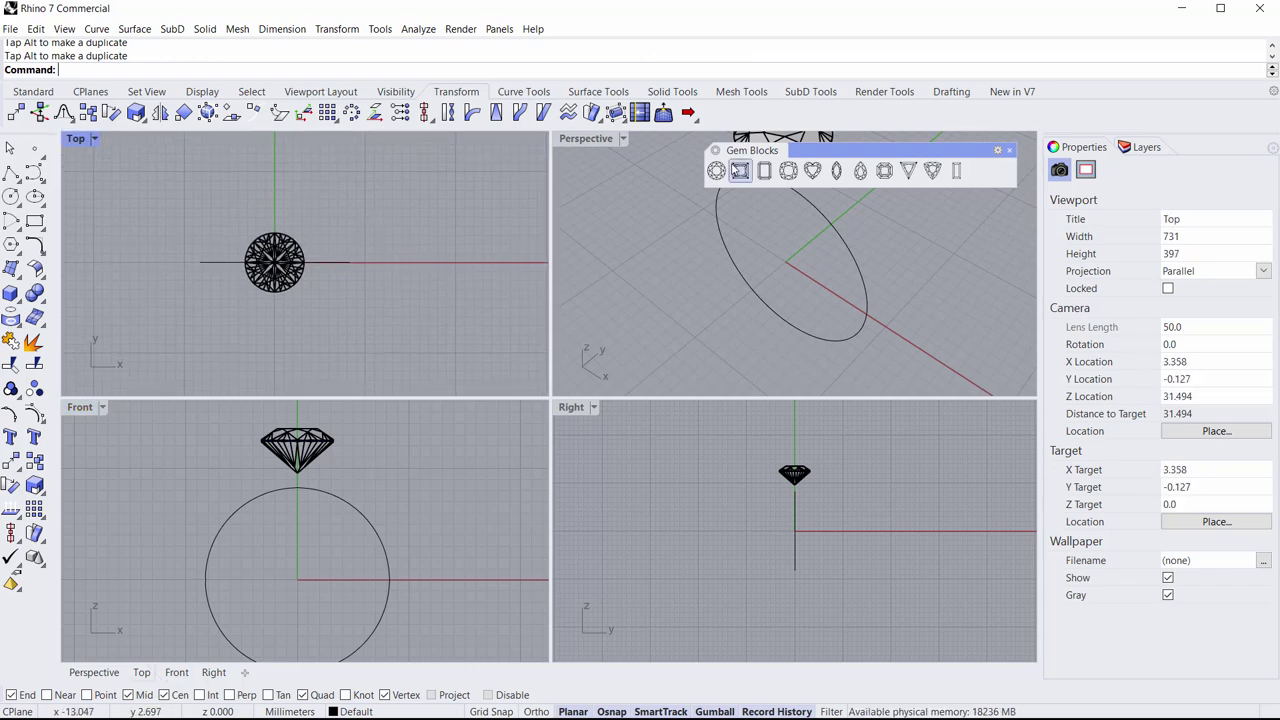
pyautogui.click(716, 170)
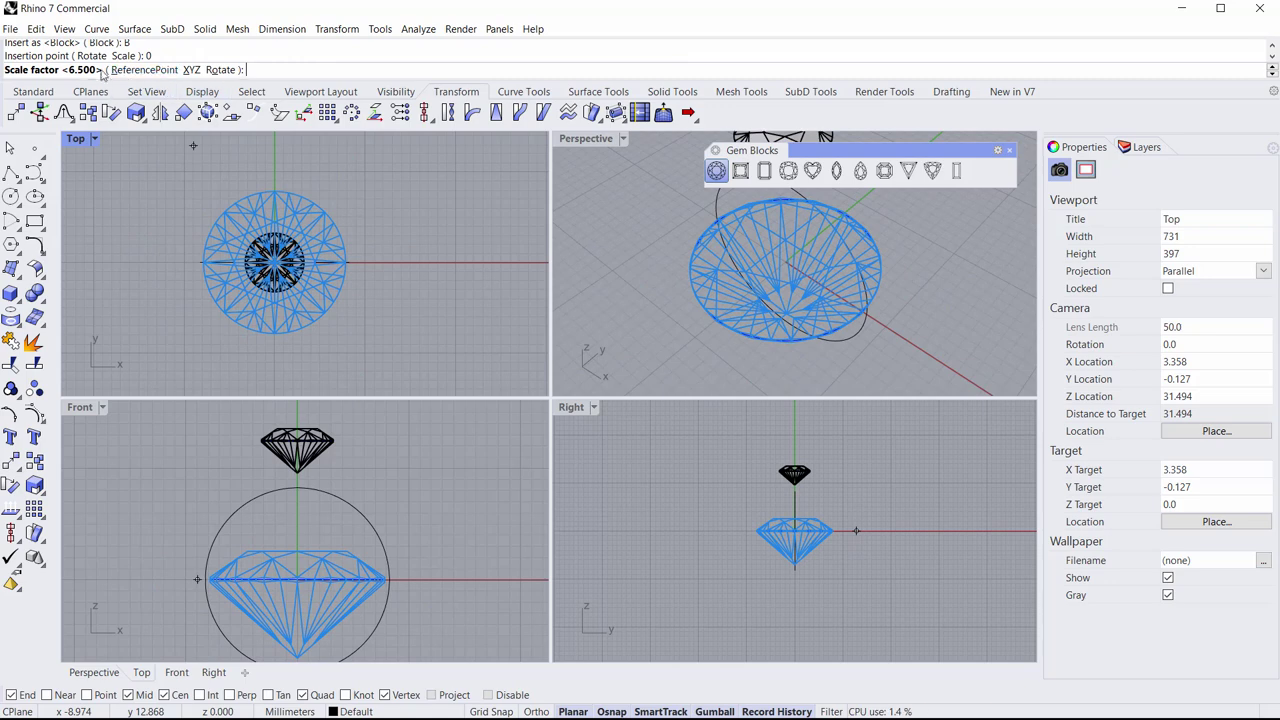
pyautogui.write('5')
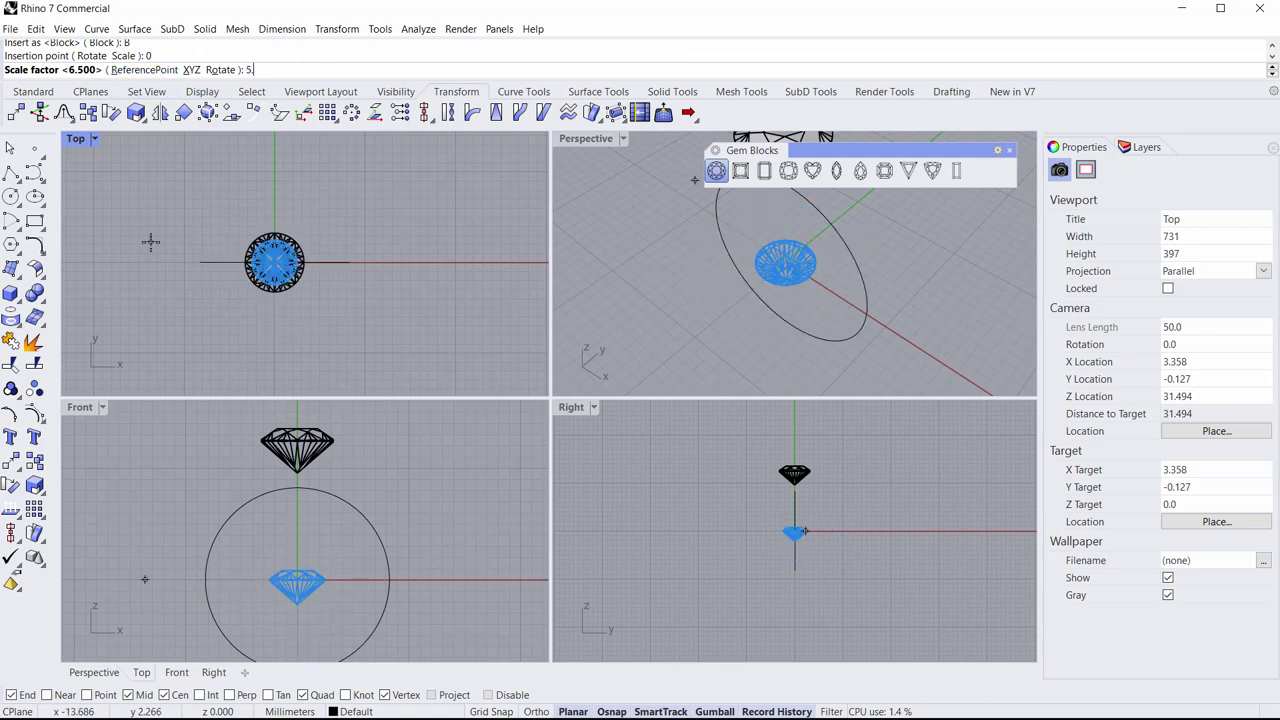
pyautogui.press('Return')
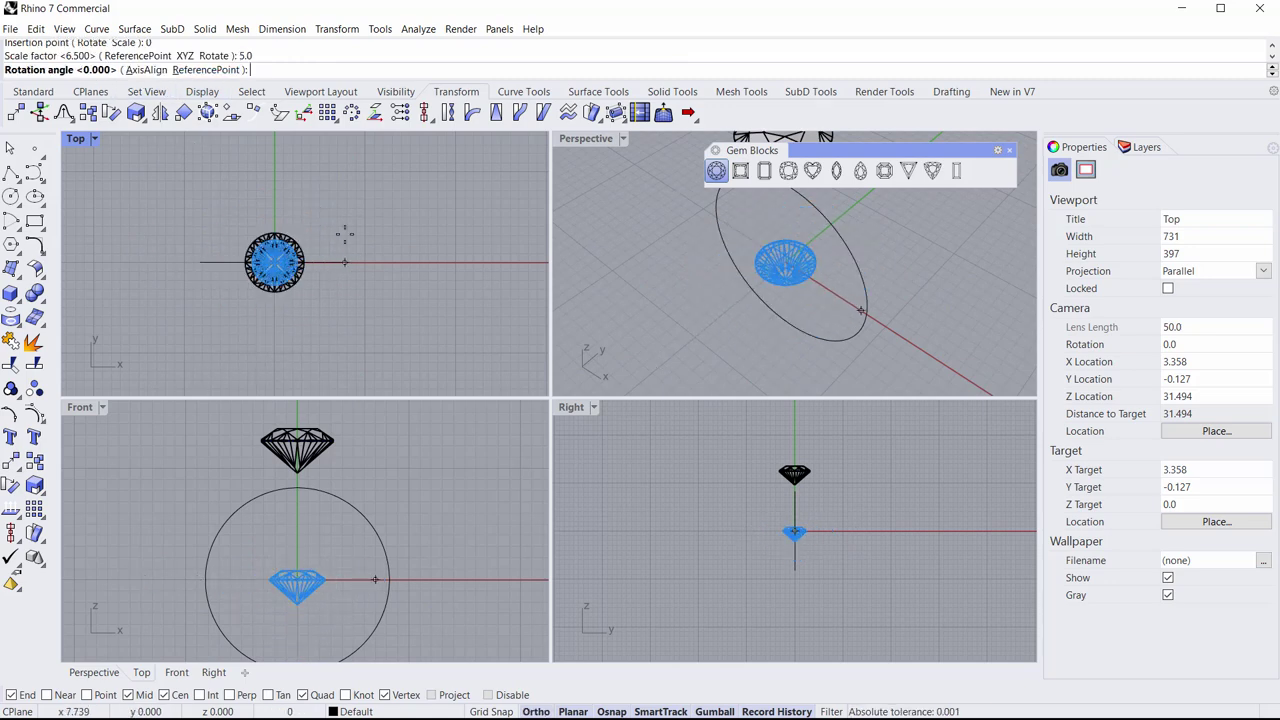
pyautogui.click(397, 290)
# Step: Raise the smaller gem vertically in the Front view until it overlaps the lower part of the centre gem
pyautogui.click(285, 587)
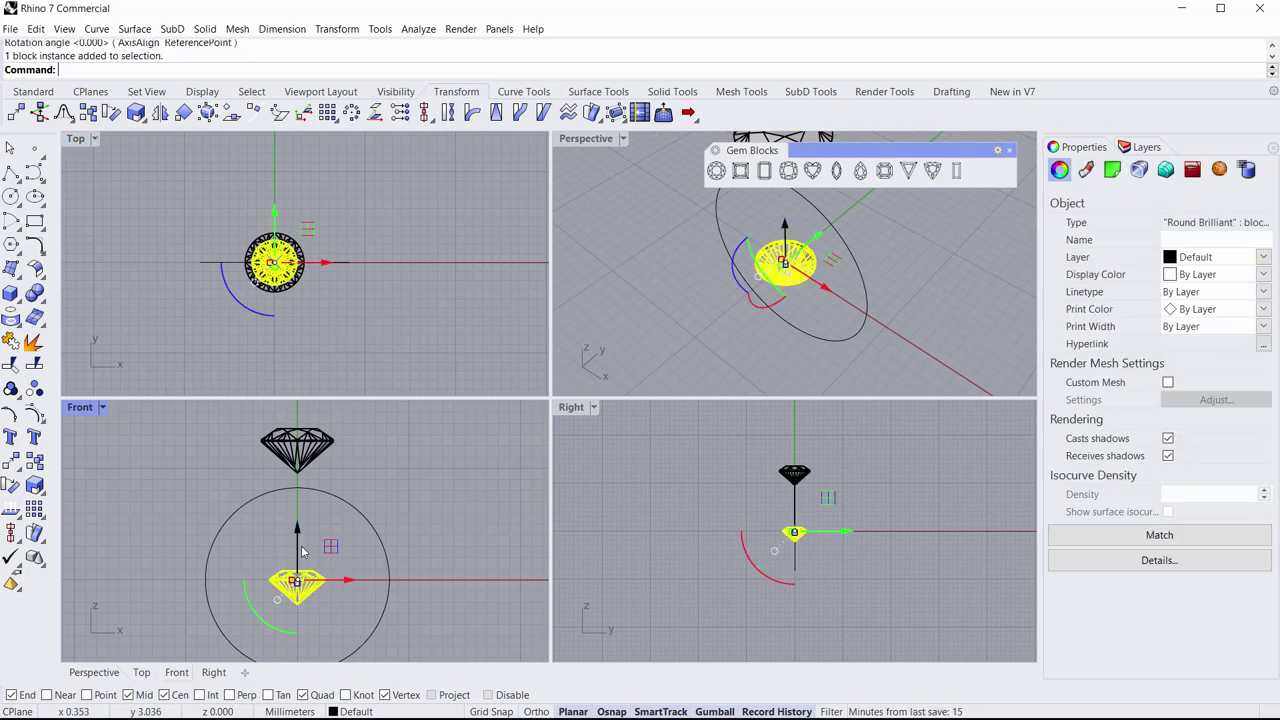
pyautogui.moveTo(301, 545); pyautogui.dragTo(309, 430)
pyautogui.moveTo(309, 430); pyautogui.dragTo(319, 498, button='right')
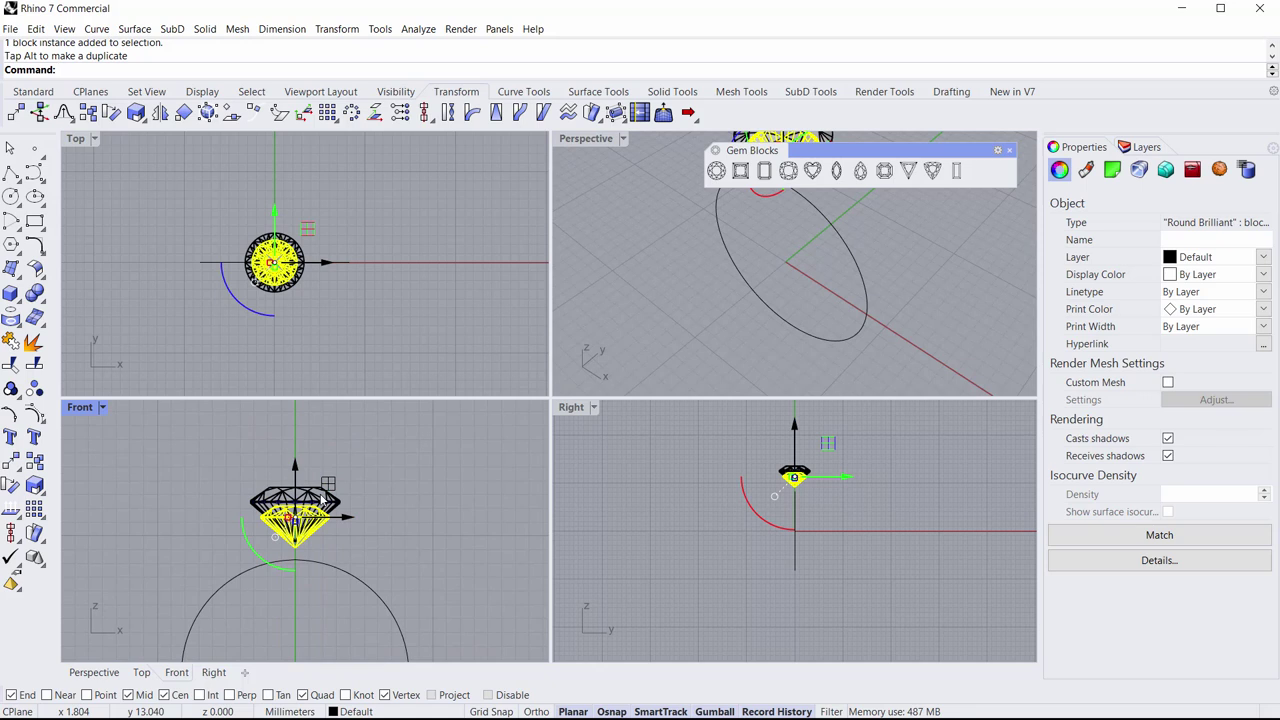
# Step: Rotate the smaller gem clockwise about the origin in the Front view so it sits beside the centre gem
pyautogui.click(10, 488)
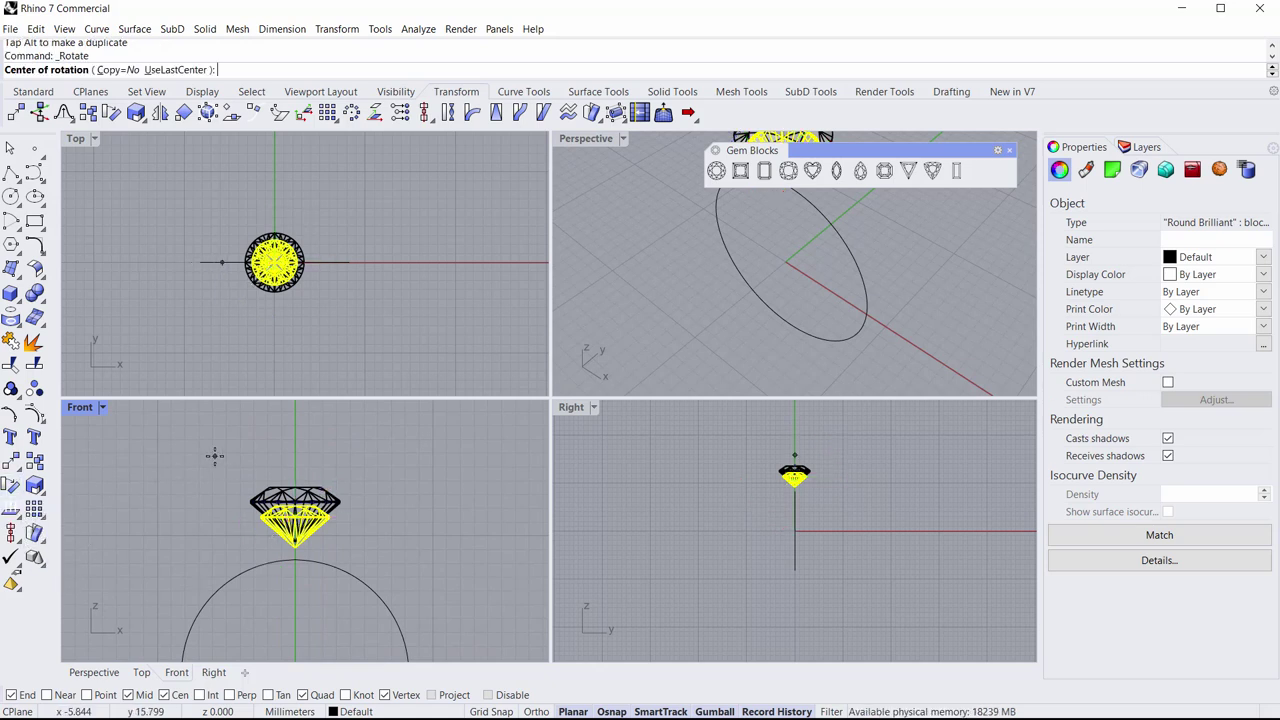
pyautogui.write('0,0,0')
pyautogui.press('Return')
pyautogui.click(295, 440)
pyautogui.click(400, 452)
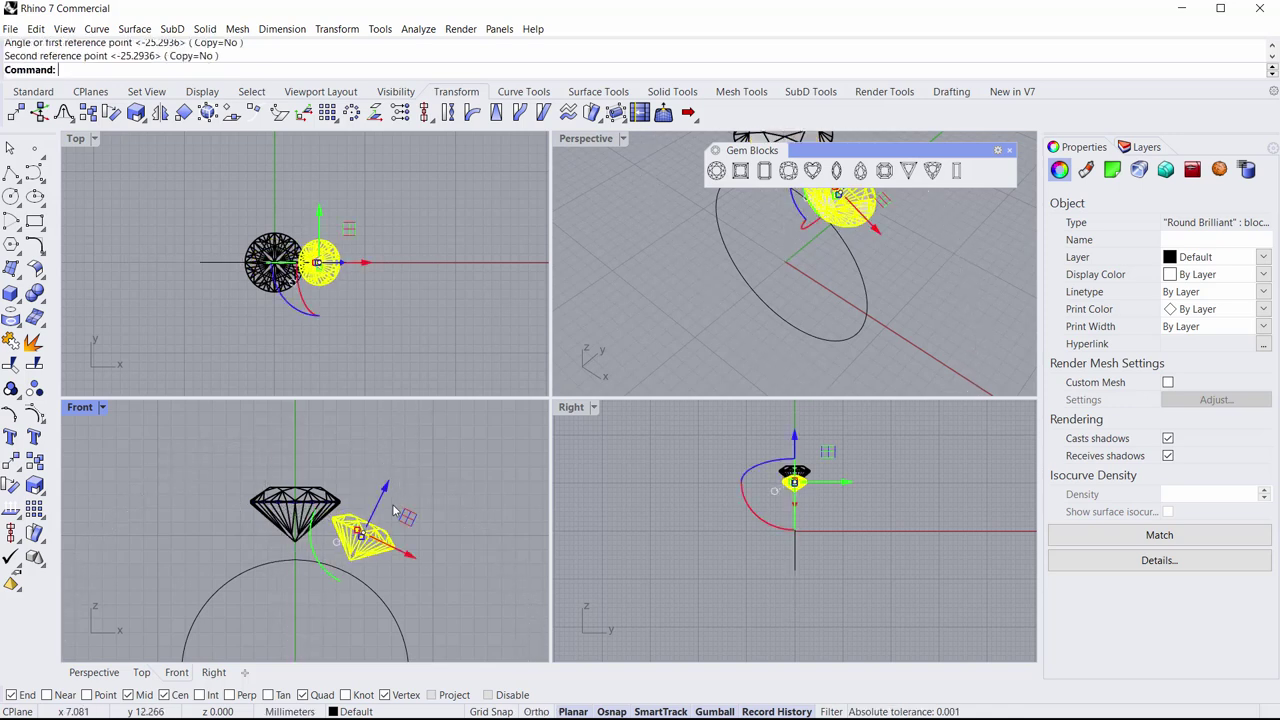
# Step: Nudge the tilted side gem slightly outward along its own axis, away from the finger circle
pyautogui.scroll(6, 393, 506)
pyautogui.moveTo(357, 518); pyautogui.dragTo(368, 509)
pyautogui.scroll(-5, 420, 475)
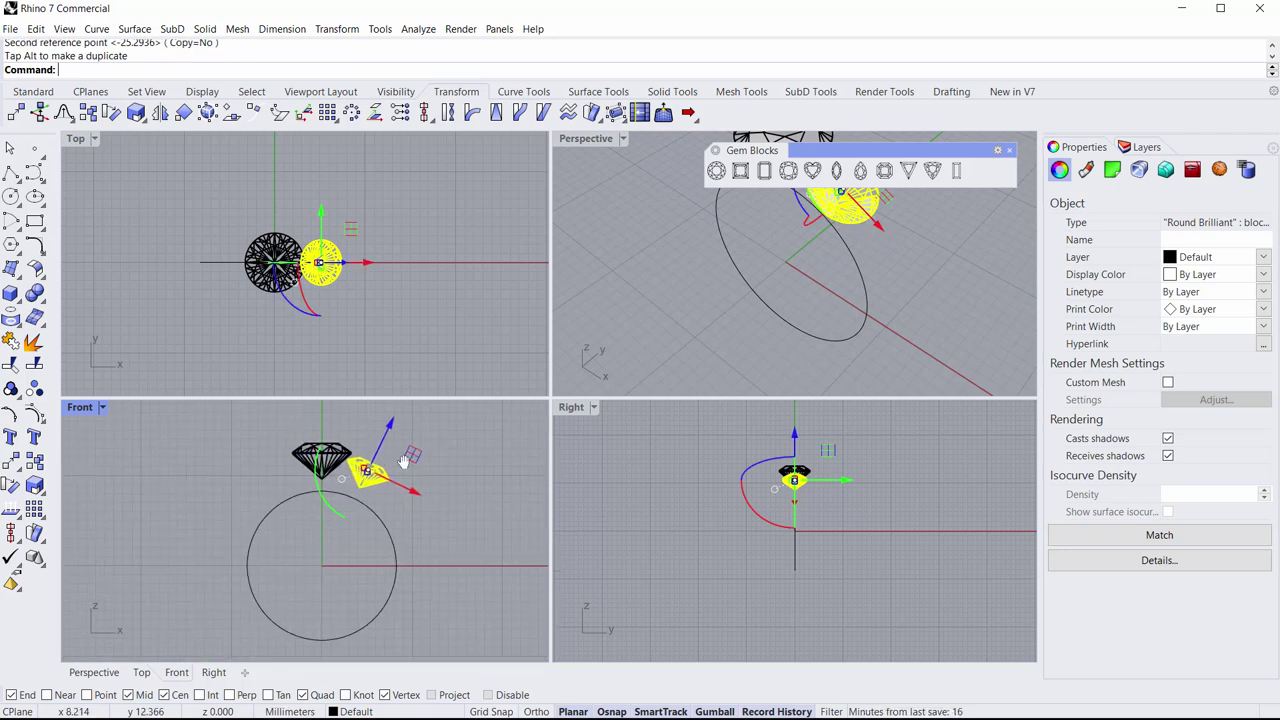
pyautogui.moveTo(405, 460); pyautogui.dragTo(401, 474, button='right')
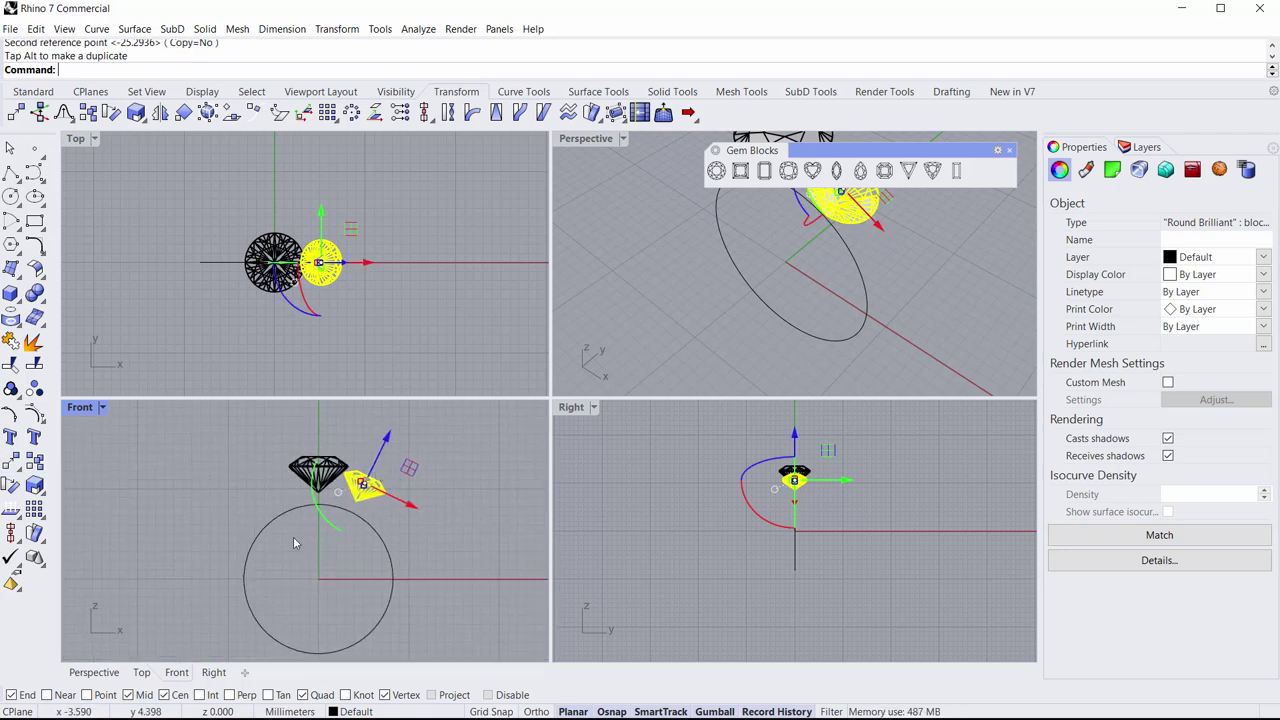
pyautogui.moveTo(294, 543)
pyautogui.mouseDown(button='right')
pyautogui.moveTo(274, 554)
pyautogui.moveTo(303, 548)
pyautogui.mouseUp(button='right')
pyautogui.moveTo(483, 582)
pyautogui.mouseDown(button='right')
pyautogui.moveTo(493, 596)
pyautogui.moveTo(478, 568)
pyautogui.mouseUp(button='right')
pyautogui.click(444, 532)
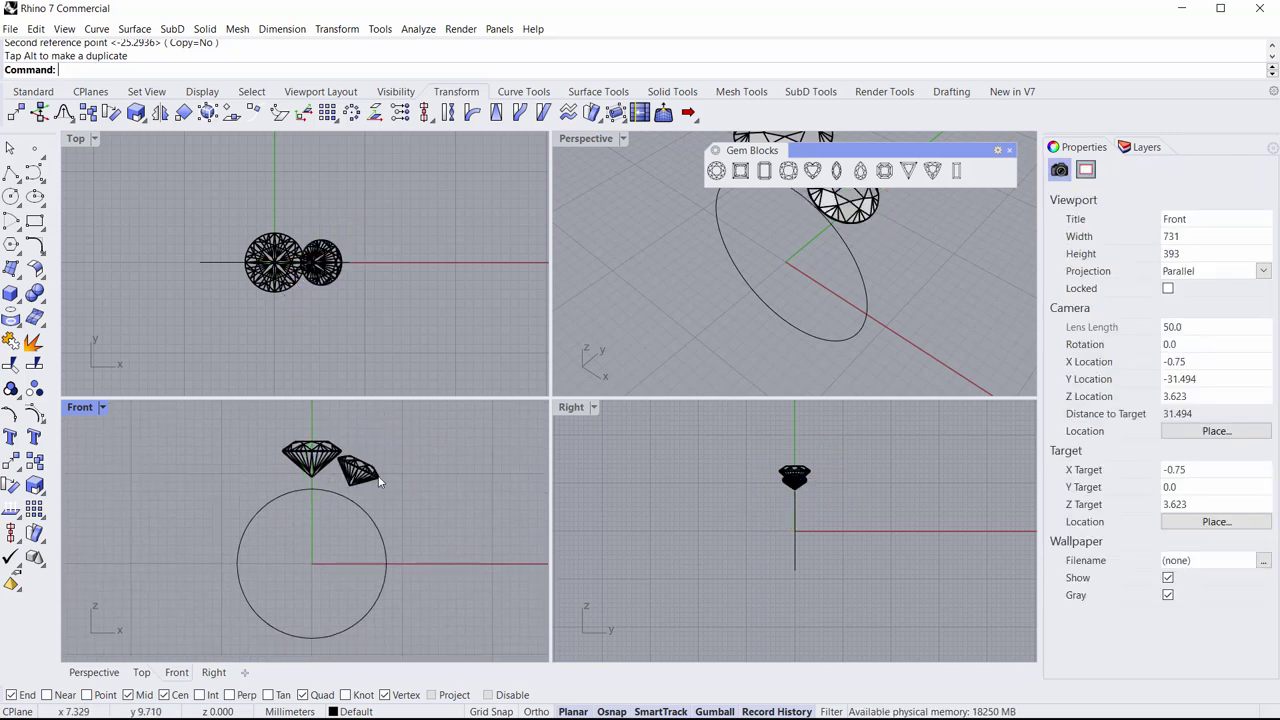
# Step: Mirror a copy of the side gem across the vertical axis through the origin to the other side of the centre gem
pyautogui.moveTo(400, 515); pyautogui.dragTo(427, 523, button='right')
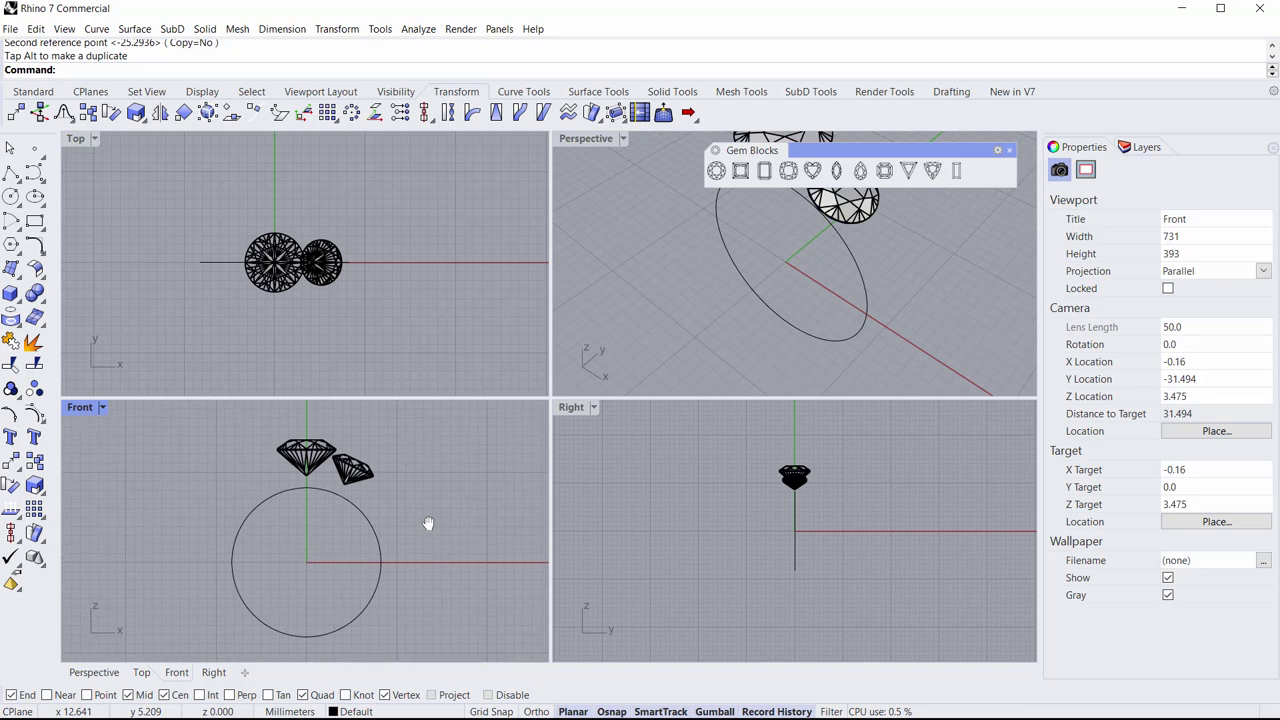
pyautogui.click(372, 476)
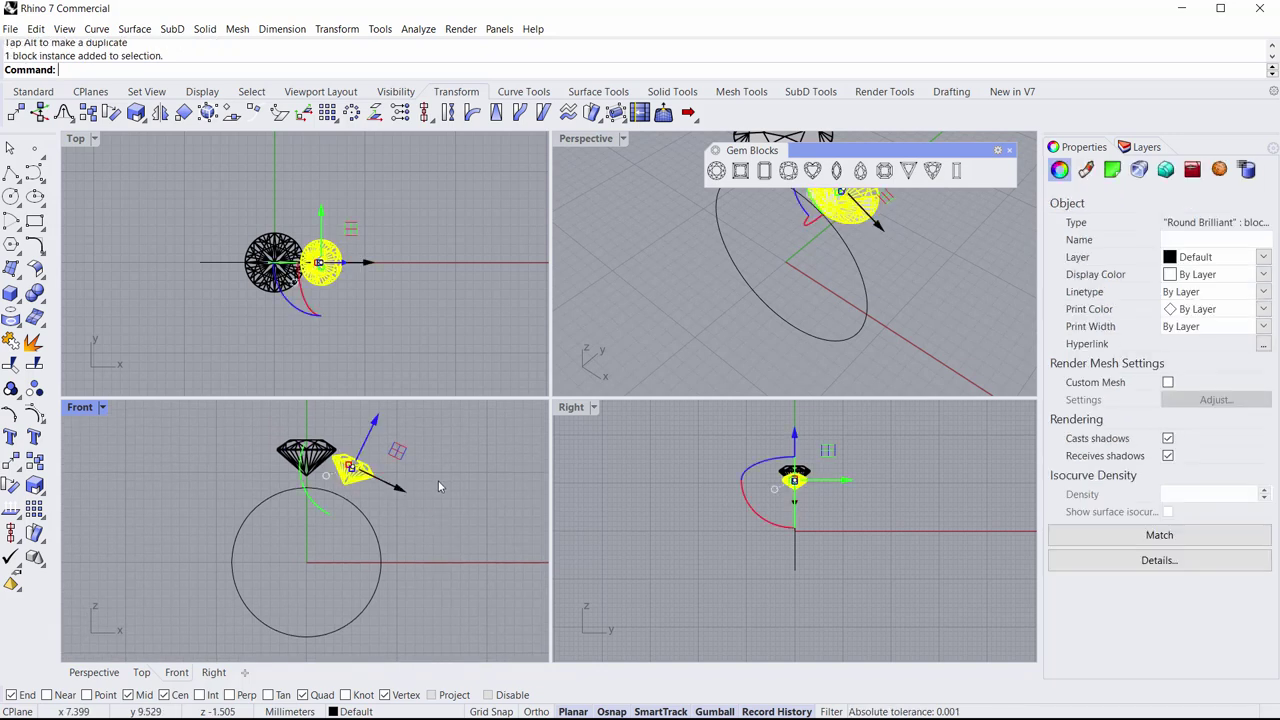
pyautogui.moveTo(438, 480); pyautogui.dragTo(443, 509, button='right')
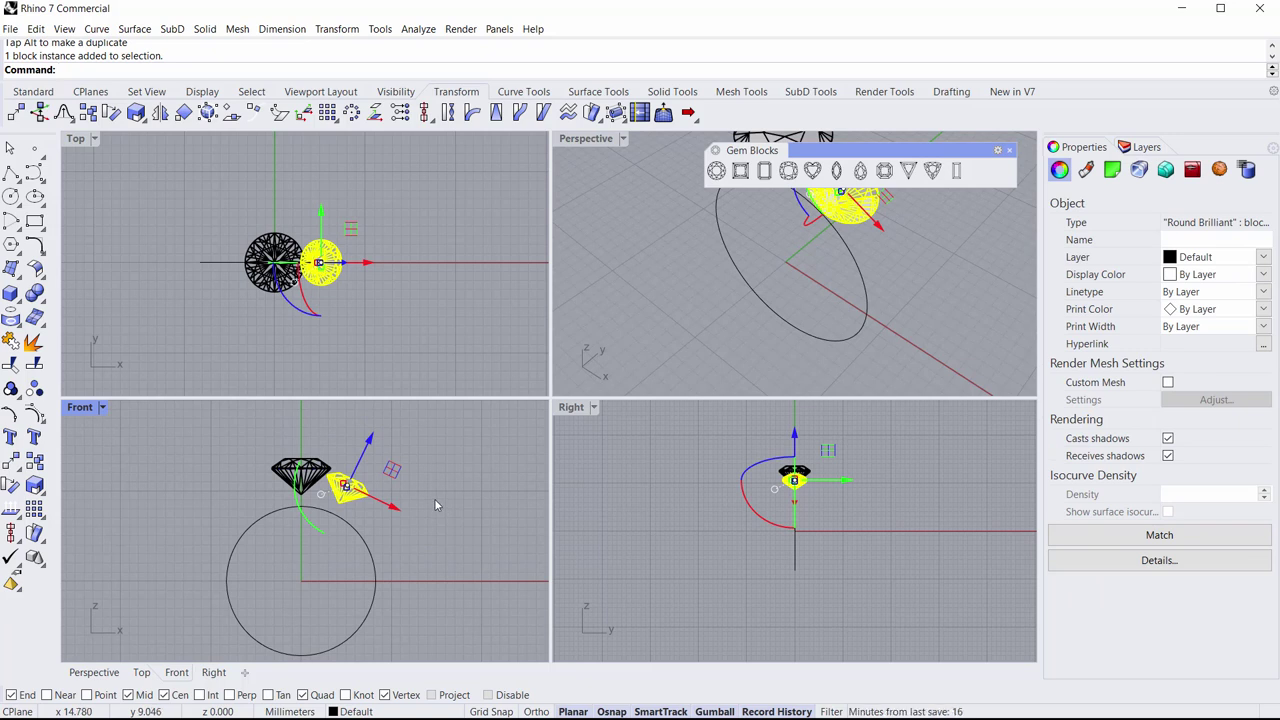
pyautogui.rightClick(435, 500)
pyautogui.write('0')
pyautogui.press('Return')
pyautogui.keyDown('shift'); pyautogui.click(318, 444); pyautogui.keyUp('shift')
pyautogui.click(411, 489)
pyautogui.moveTo(411, 488); pyautogui.dragTo(391, 453, button='right')
pyautogui.moveTo(408, 281); pyautogui.dragTo(412, 271, button='right')
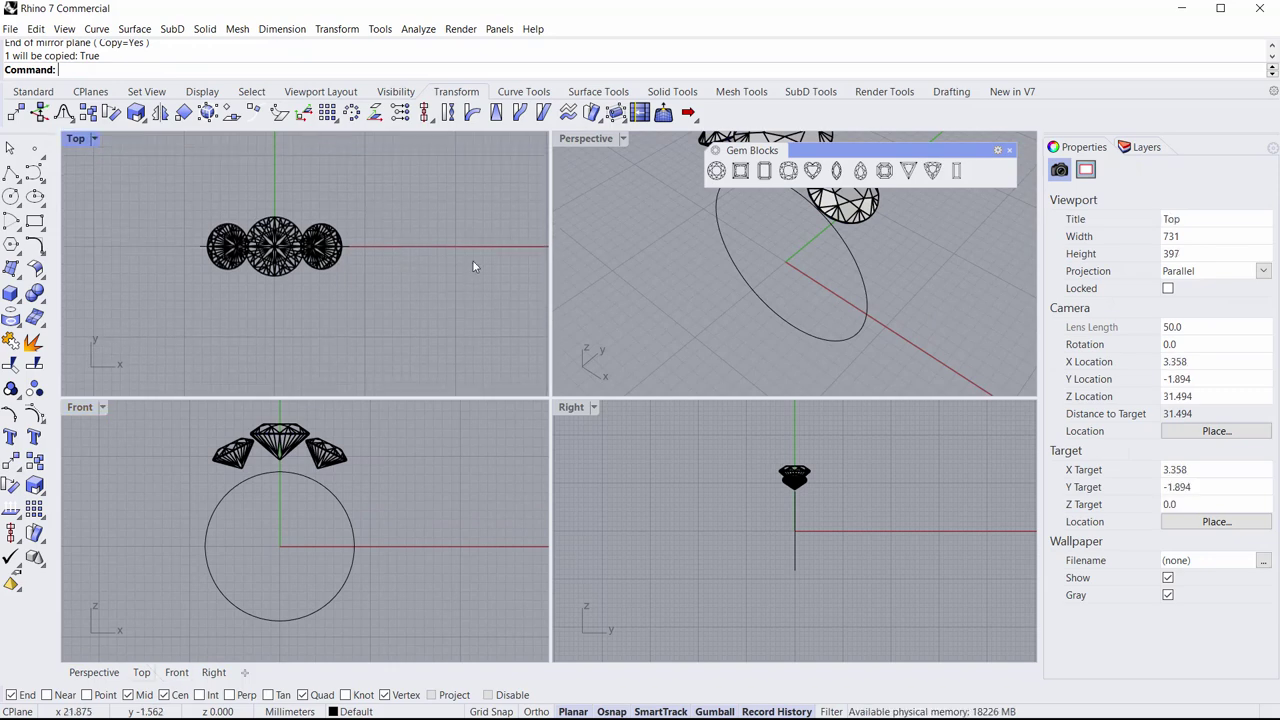
# Step: Create a SubD torus with 6 vertical and 10 around faces, centred on the centre gem's lowest point, with a ring-shaped opening
pyautogui.doubleClick(585, 138)
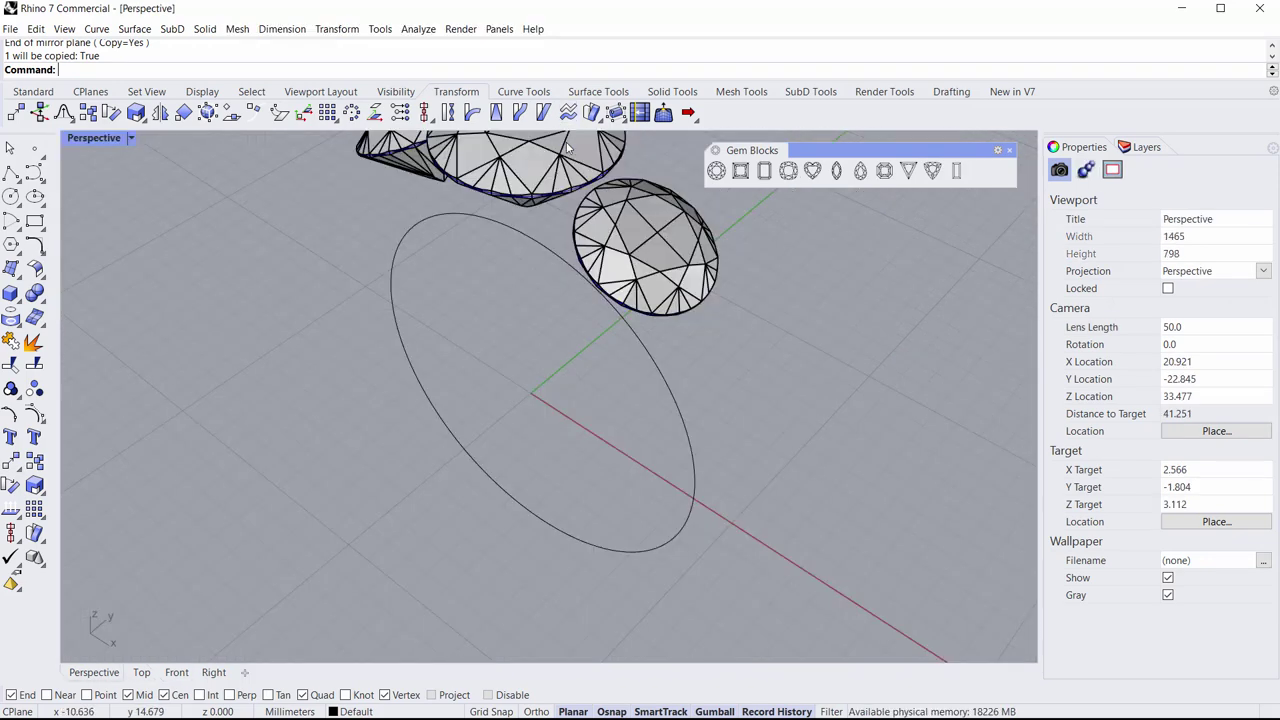
pyautogui.moveTo(585, 300); pyautogui.dragTo(484, 259, button='right')
pyautogui.moveTo(503, 186); pyautogui.dragTo(523, 236, button='right')
pyautogui.click(811, 91)
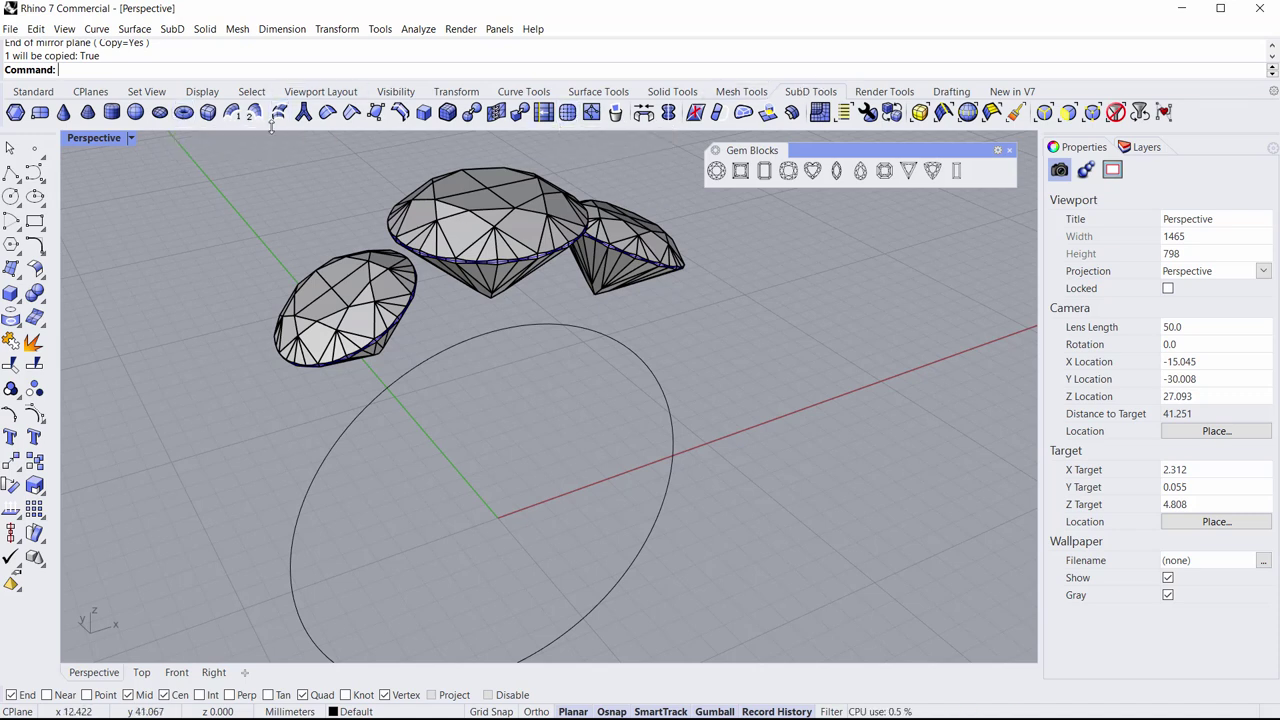
pyautogui.click(184, 112)
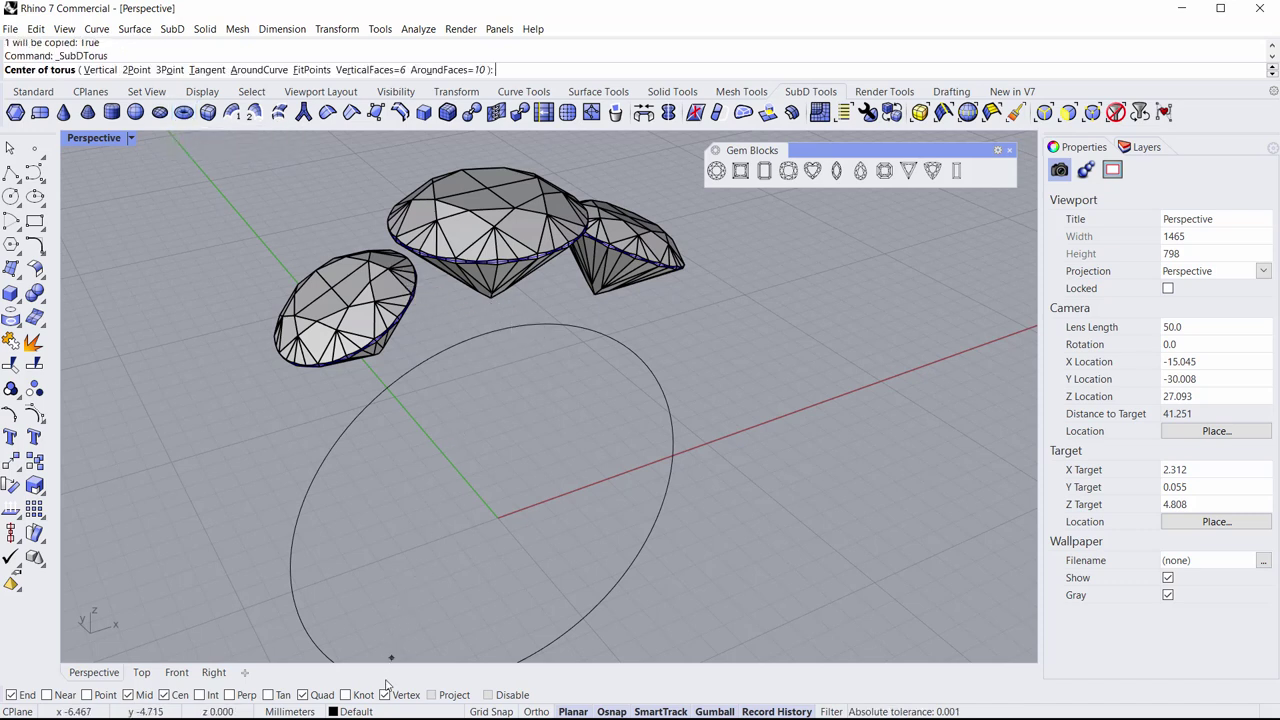
pyautogui.scroll(3, 509, 303)
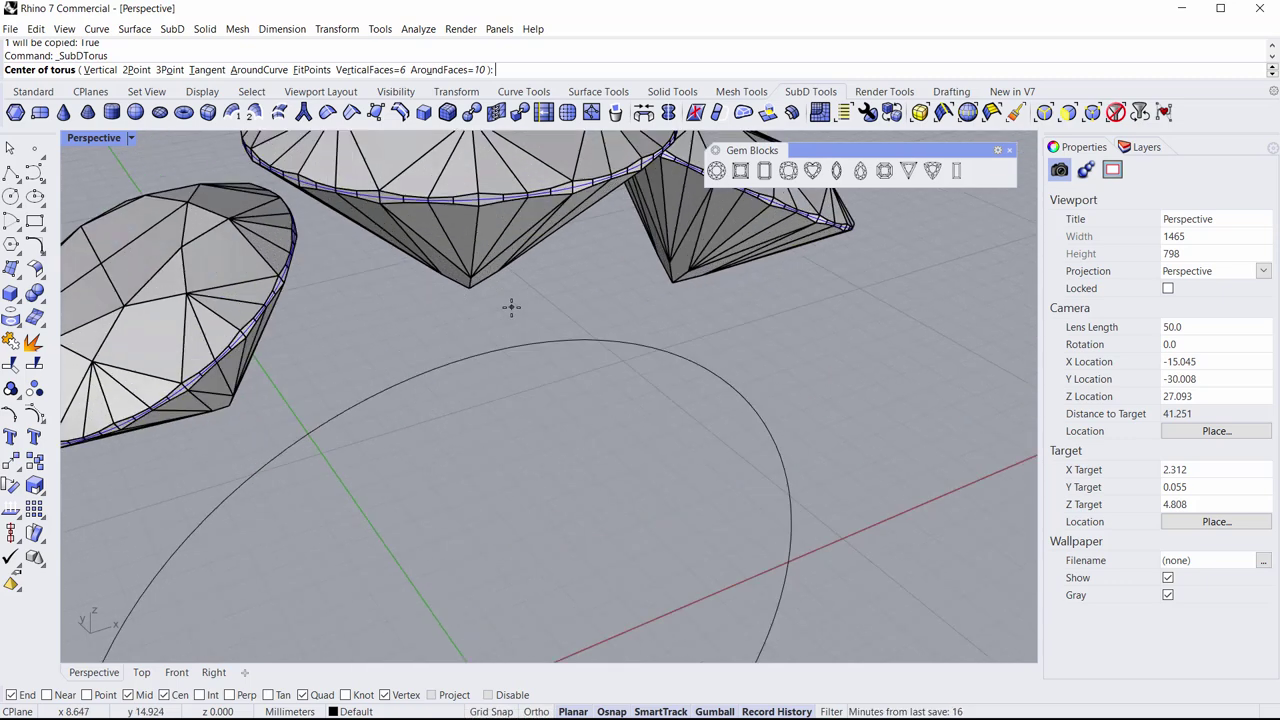
pyautogui.click(476, 292)
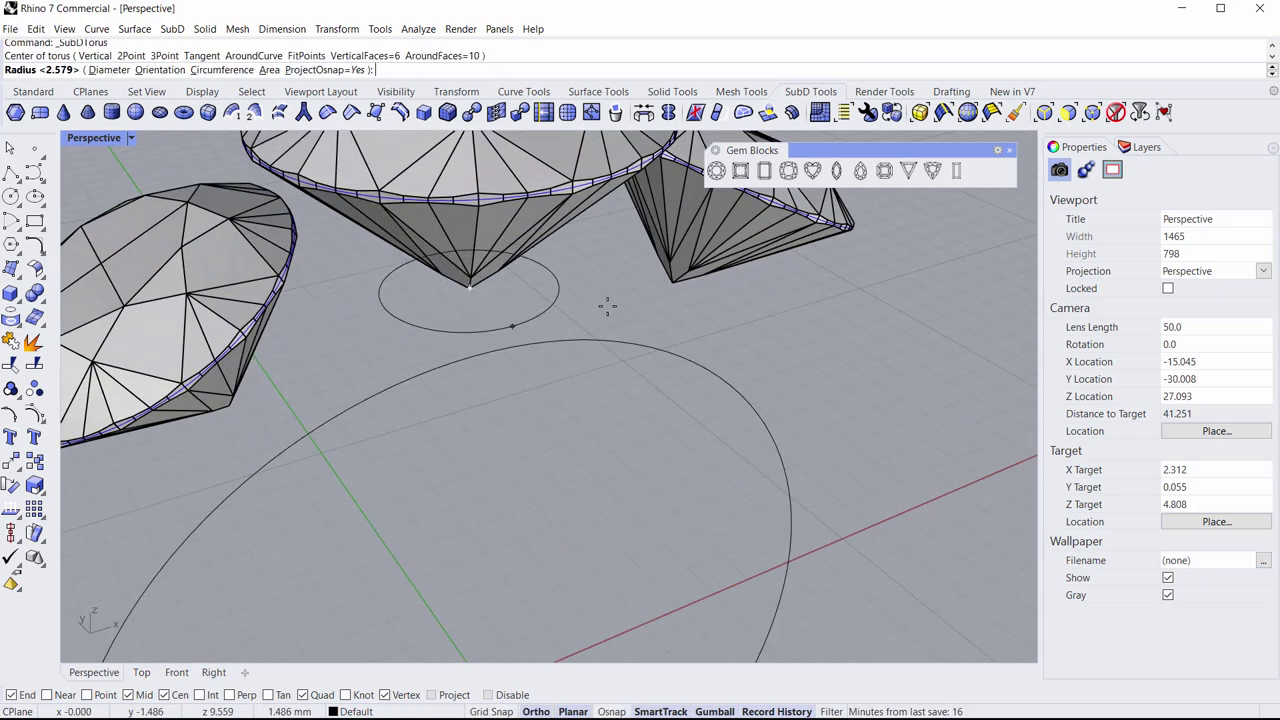
pyautogui.click(655, 315)
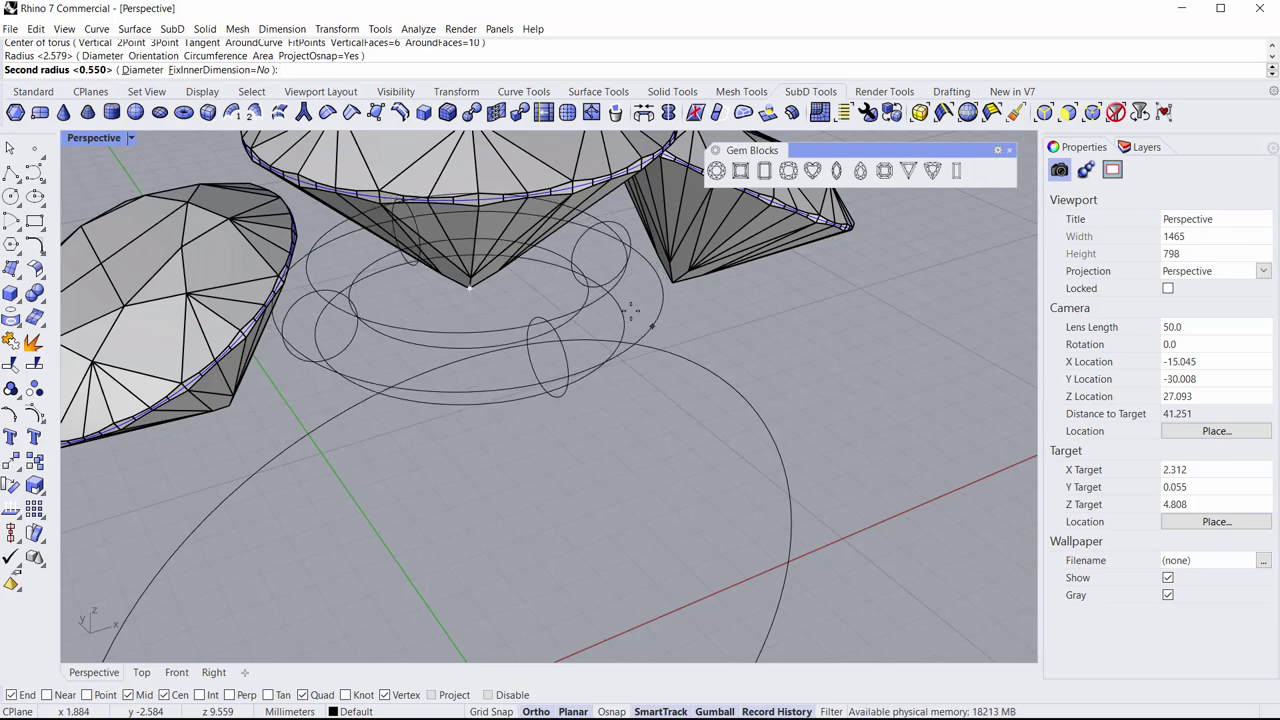
pyautogui.click(623, 306)
pyautogui.moveTo(623, 306); pyautogui.dragTo(674, 271, button='right')
# Step: Raise the torus vertically about 0.9 mm so it surrounds the centre gem's pavilion
pyautogui.click(533, 289)
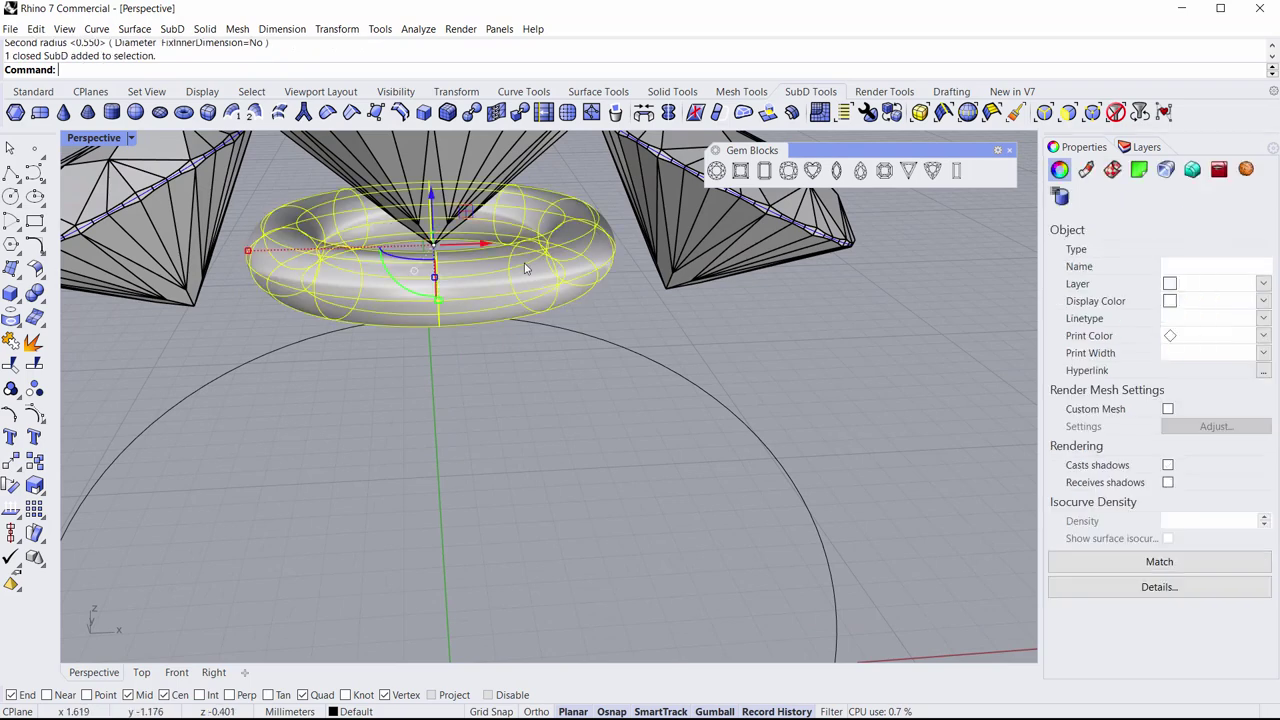
pyautogui.moveTo(533, 289); pyautogui.dragTo(503, 263, button='right')
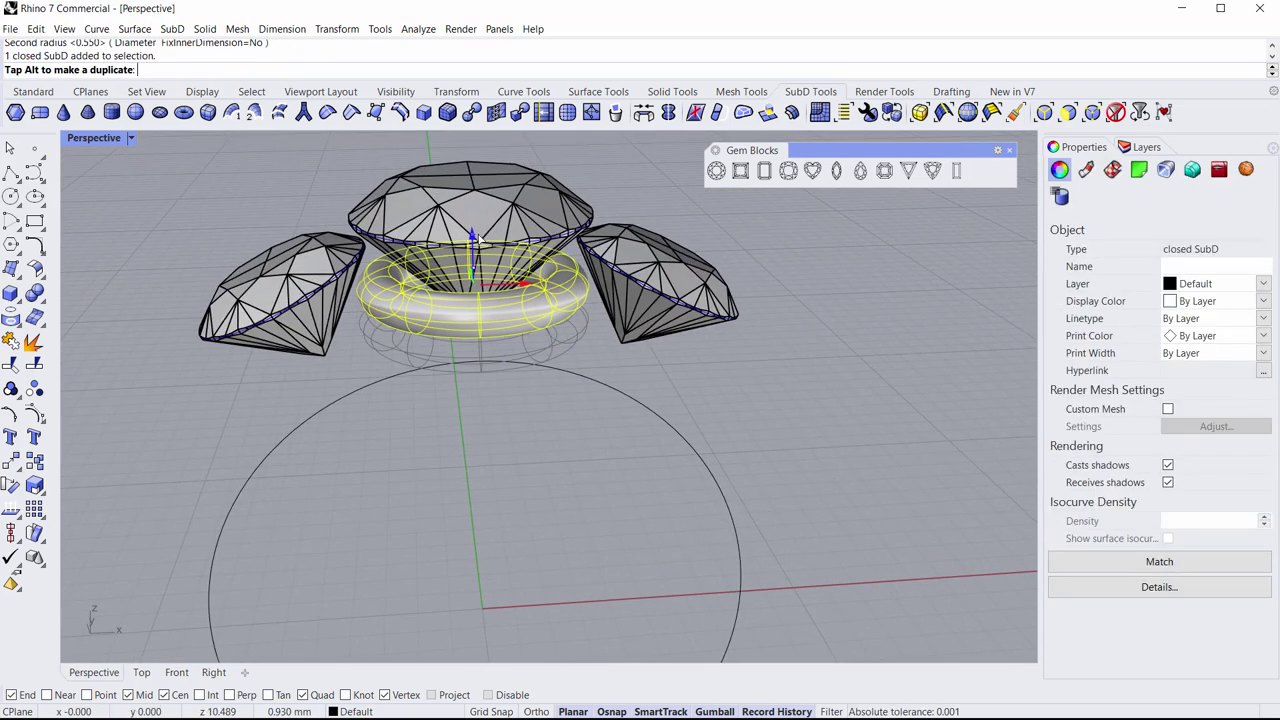
pyautogui.moveTo(478, 238); pyautogui.dragTo(478, 240)
pyautogui.click(594, 405)
# Step: Flatten the loop of faces on the torus's upper side by scaling it vertically
pyautogui.moveTo(594, 405); pyautogui.dragTo(410, 460, button='right')
pyautogui.scroll(8, 425, 305)
pyautogui.moveTo(425, 302)
pyautogui.mouseDown(button='right')
pyautogui.moveTo(374, 308)
pyautogui.moveTo(380, 323)
pyautogui.moveTo(419, 300)
pyautogui.mouseUp(button='right')
pyautogui.scroll(2, 419, 291)
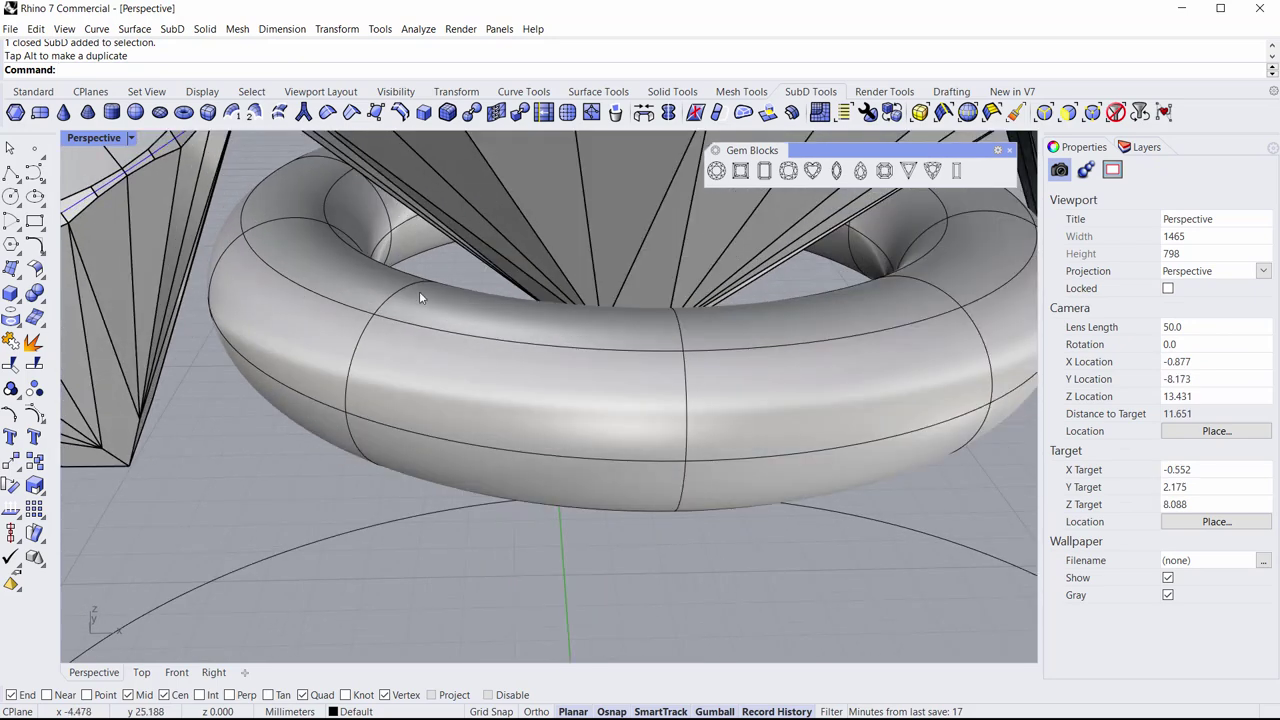
pyautogui.keyDown('ctrl'); pyautogui.keyDown('shift'); pyautogui.doubleClick(297, 264); pyautogui.keyUp('shift'); pyautogui.keyUp('ctrl')
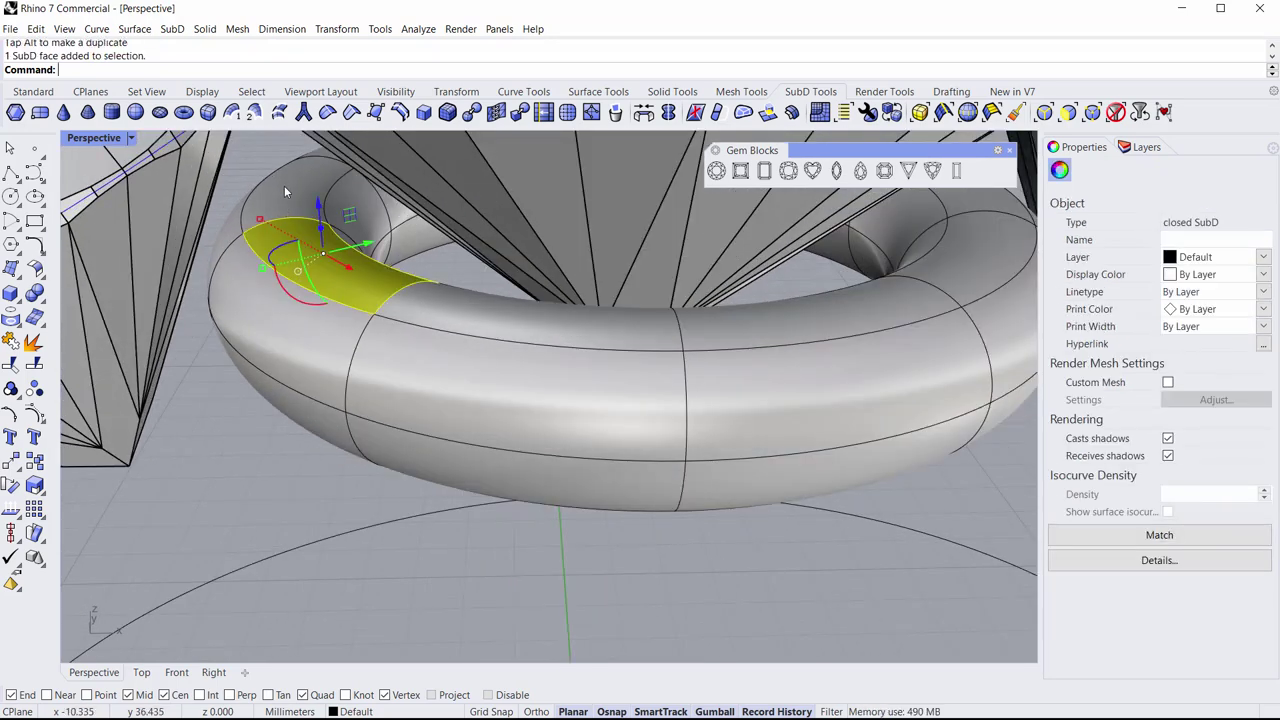
pyautogui.scroll(-3, 290, 200)
pyautogui.moveTo(294, 213); pyautogui.dragTo(300, 268, button='right')
pyautogui.moveTo(300, 271); pyautogui.dragTo(297, 298)
pyautogui.click(262, 455)
# Step: Move the full loop of faces on the torus's underside slightly along the vertical axis
pyautogui.moveTo(262, 455); pyautogui.dragTo(338, 372, button='right')
pyautogui.keyDown('ctrl'); pyautogui.keyDown('shift'); pyautogui.click(338, 372); pyautogui.keyUp('shift'); pyautogui.keyUp('ctrl')
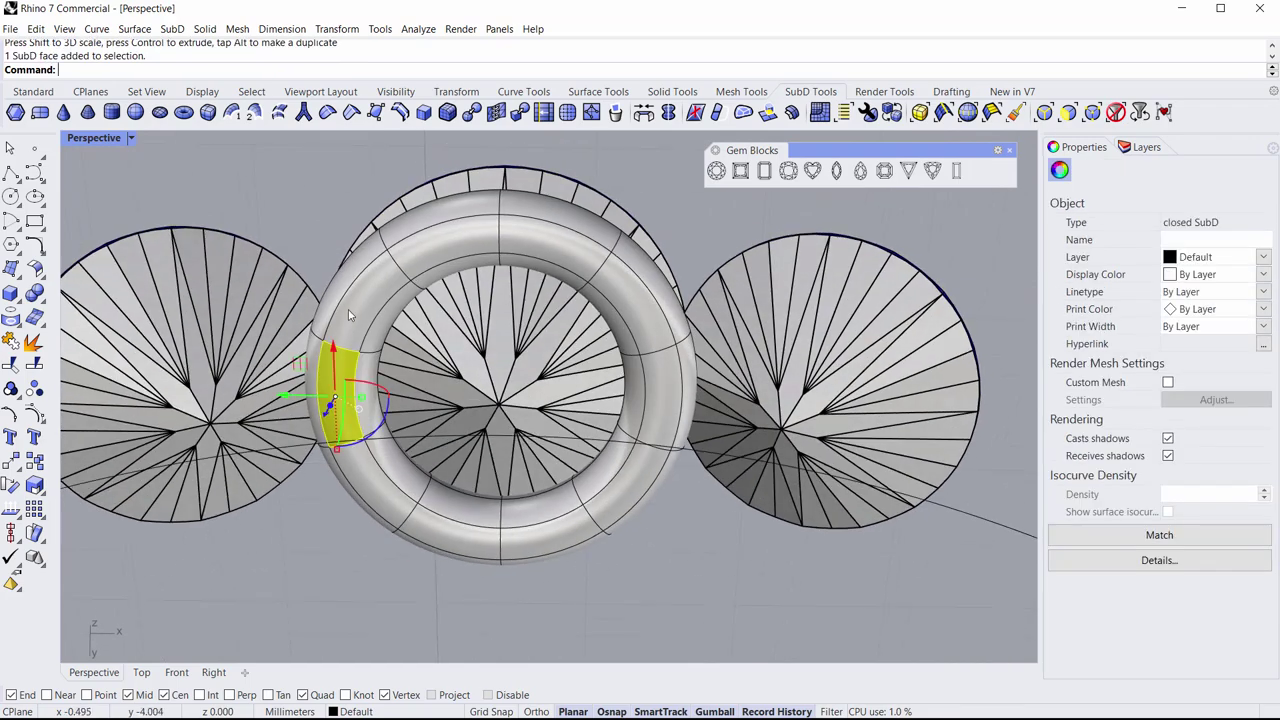
pyautogui.keyDown('ctrl'); pyautogui.keyDown('shift'); pyautogui.doubleClick(348, 310); pyautogui.keyUp('shift'); pyautogui.keyUp('ctrl')
pyautogui.moveTo(348, 314); pyautogui.dragTo(515, 485, button='right')
pyautogui.moveTo(495, 416); pyautogui.dragTo(497, 434)
pyautogui.press('Escape')
# Step: Restrict selection to faces and scale all the top faces of the torus outward slightly
pyautogui.moveTo(771, 449); pyautogui.dragTo(631, 417, button='right')
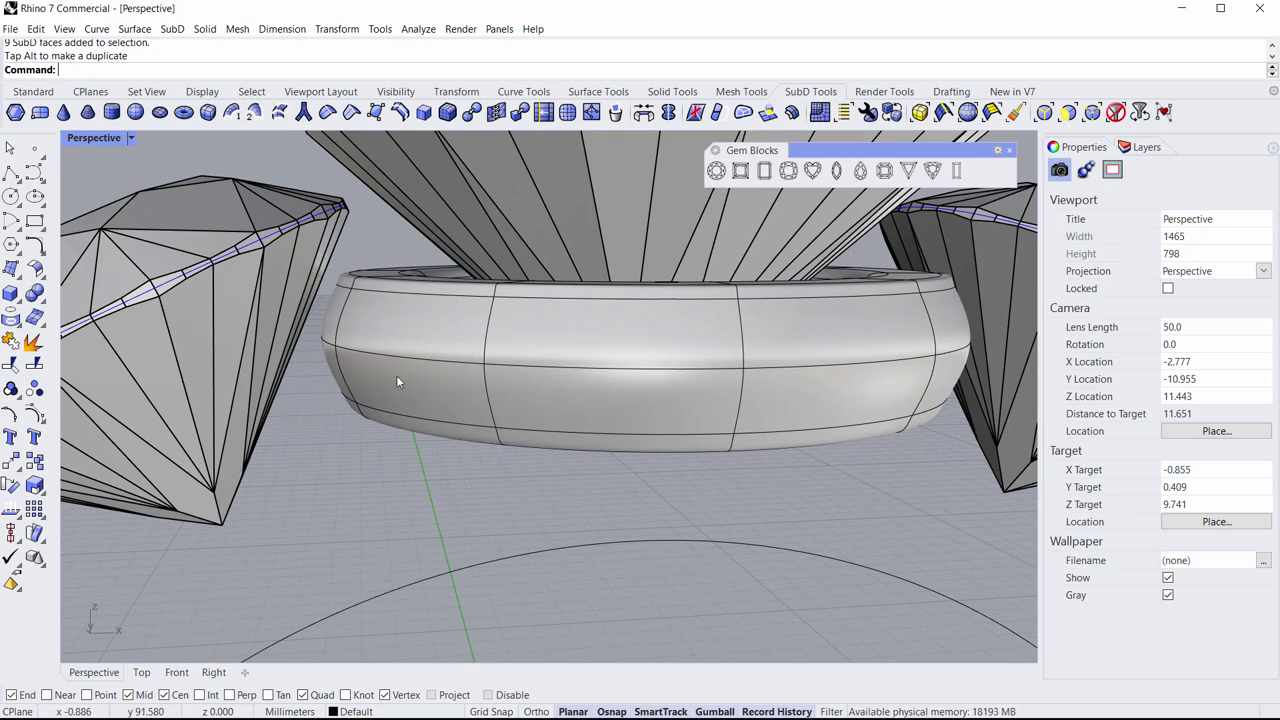
pyautogui.moveTo(450, 408); pyautogui.dragTo(516, 385, button='right')
pyautogui.keyDown('shift'); pyautogui.moveTo(516, 385); pyautogui.dragTo(453, 439, button='right'); pyautogui.keyUp('shift')
pyautogui.scroll(-6, 738, 428)
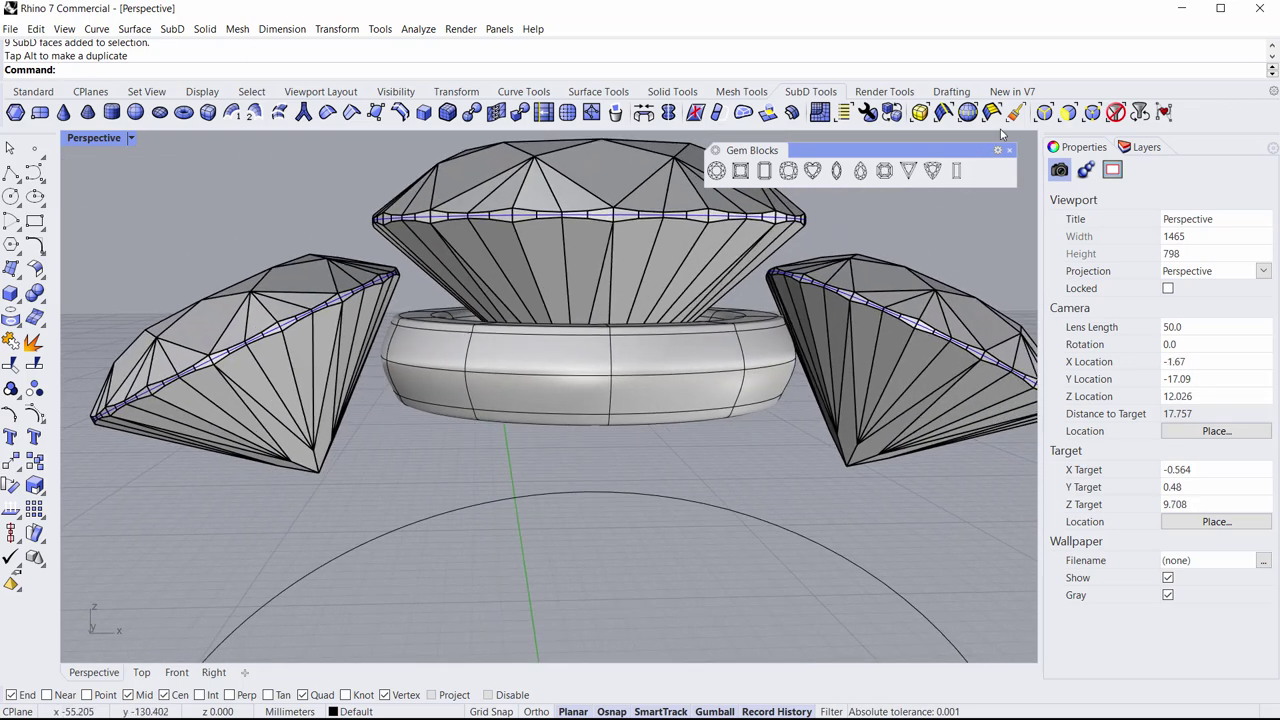
pyautogui.click(1068, 112)
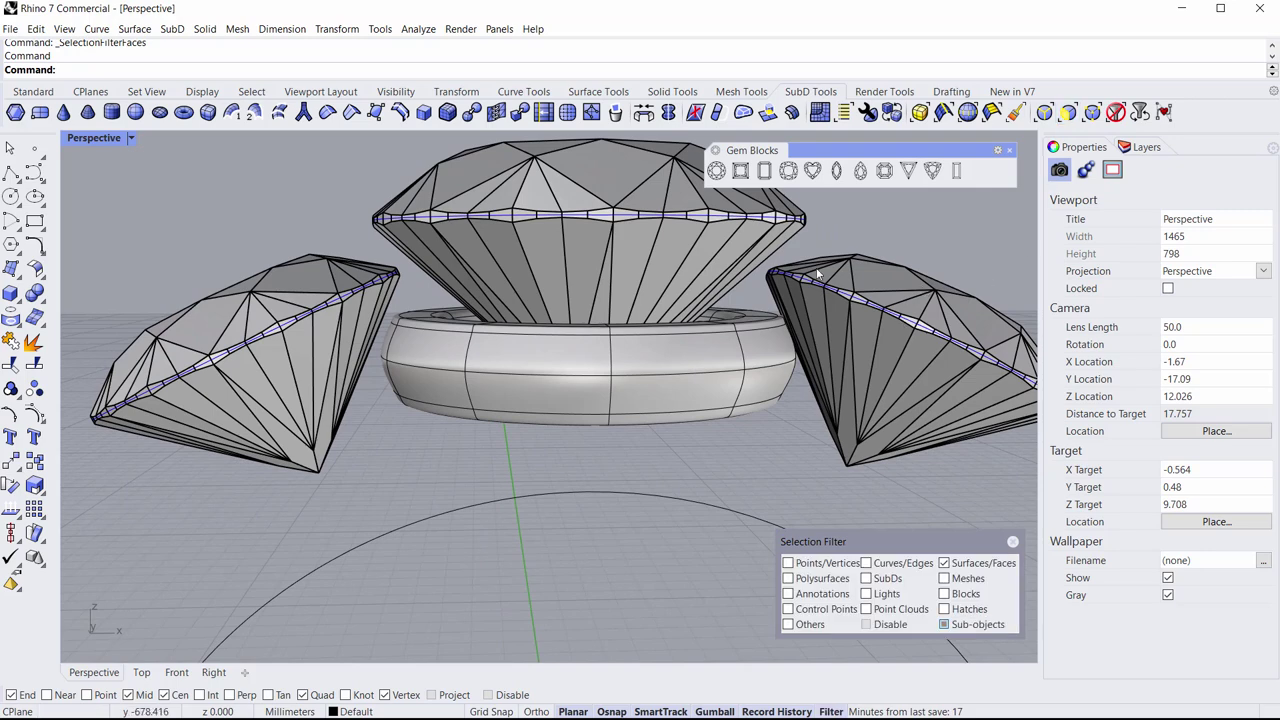
pyautogui.moveTo(712, 313); pyautogui.dragTo(314, 322, button='right')
pyautogui.scroll(6, 314, 322)
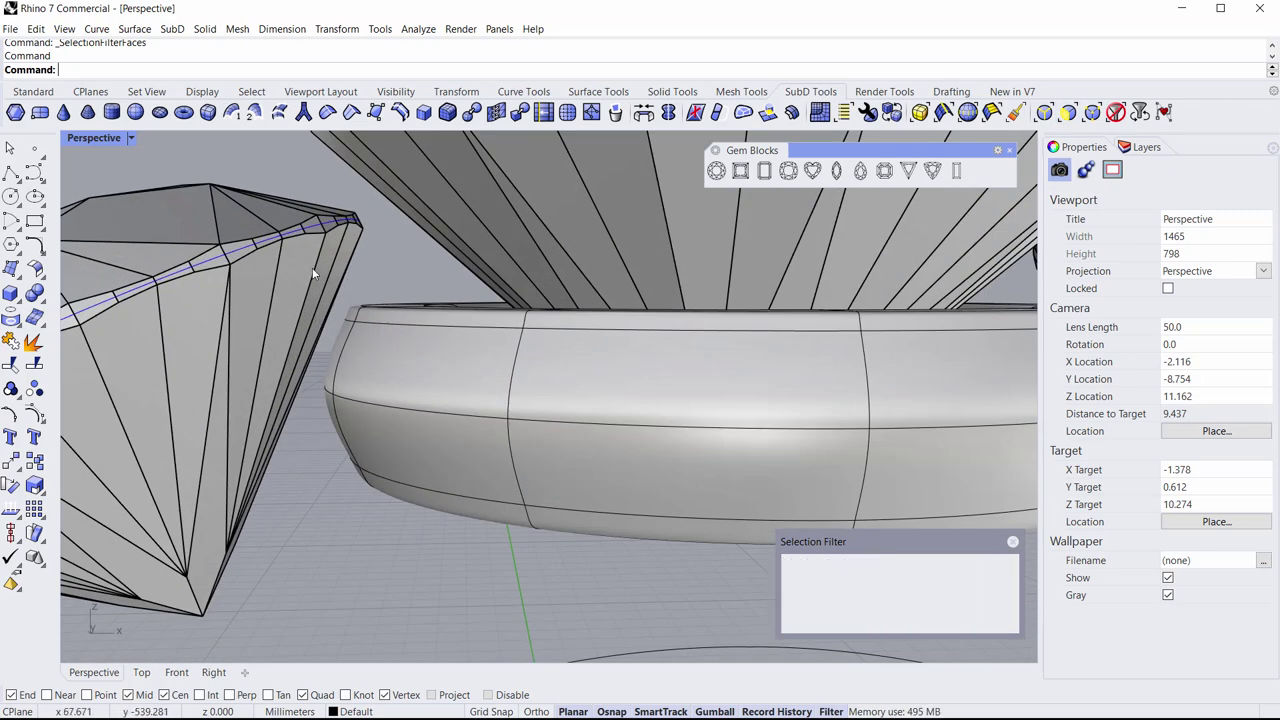
pyautogui.scroll(-6, 392, 320)
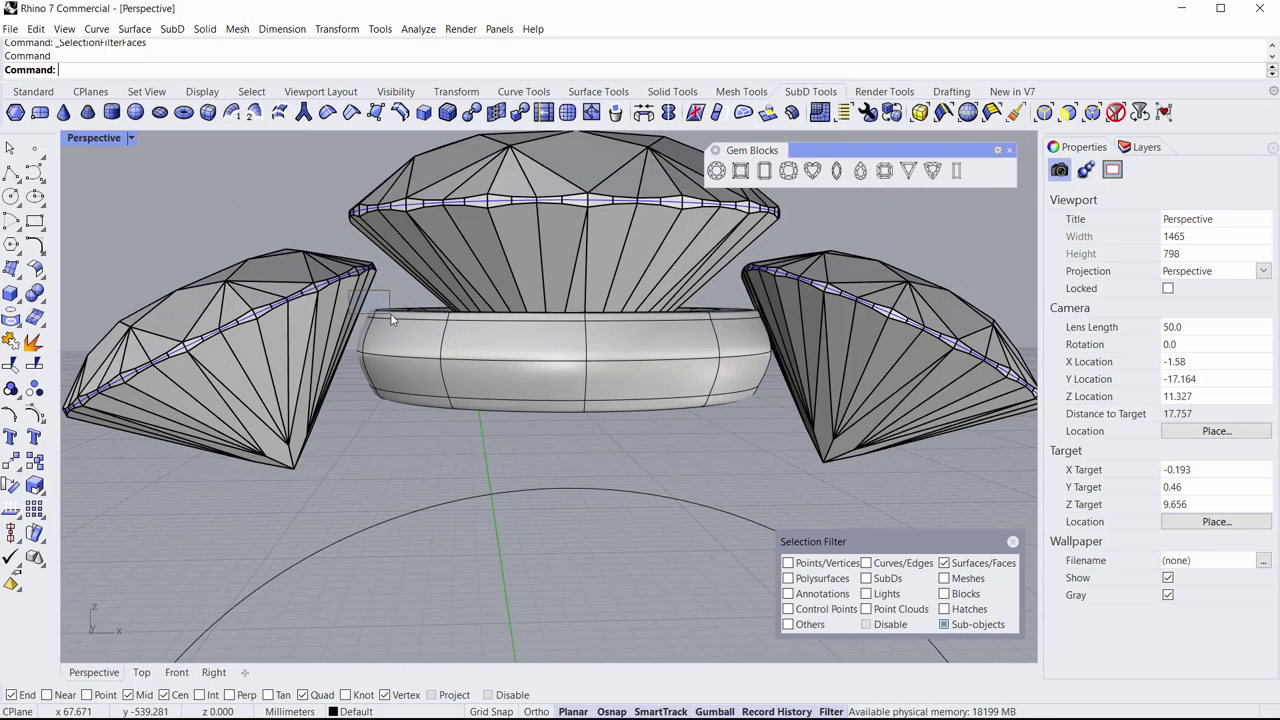
pyautogui.keyDown('ctrl'); pyautogui.keyDown('shift'); pyautogui.doubleClick(786, 340); pyautogui.keyUp('shift'); pyautogui.keyUp('ctrl')
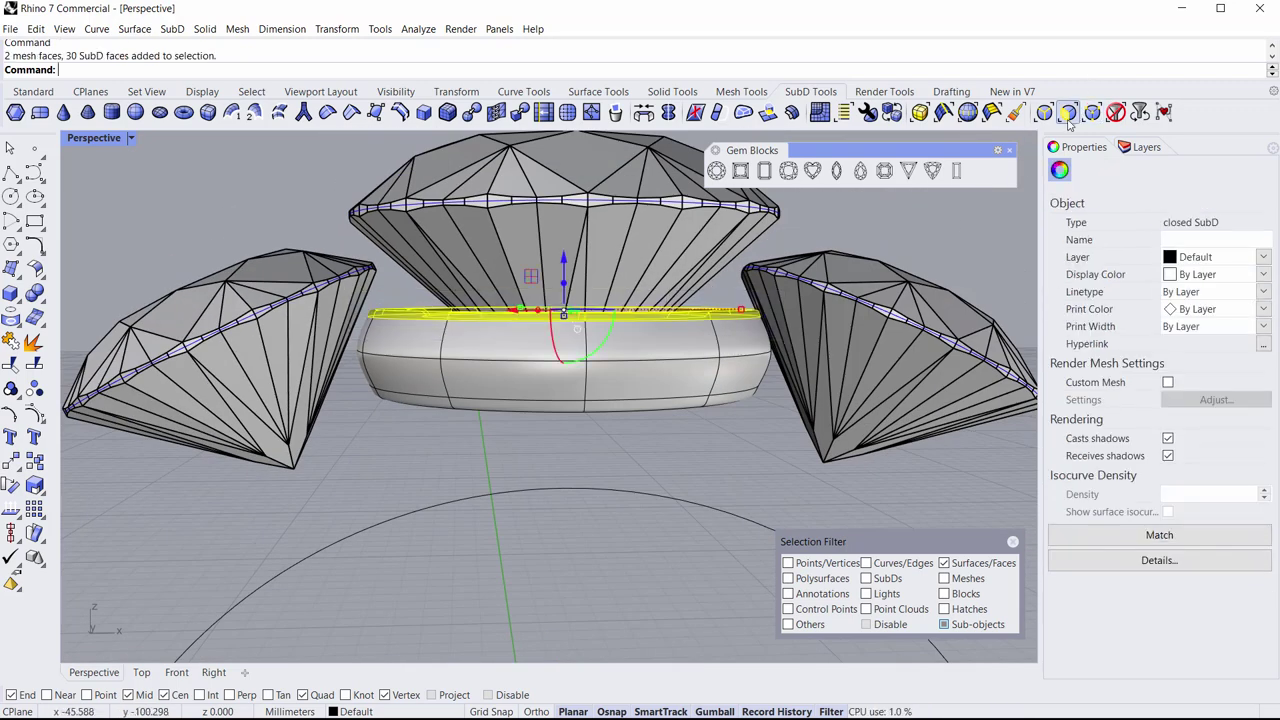
pyautogui.moveTo(553, 357)
pyautogui.mouseDown(button='right')
pyautogui.moveTo(543, 400)
pyautogui.moveTo(543, 379)
pyautogui.mouseUp(button='right')
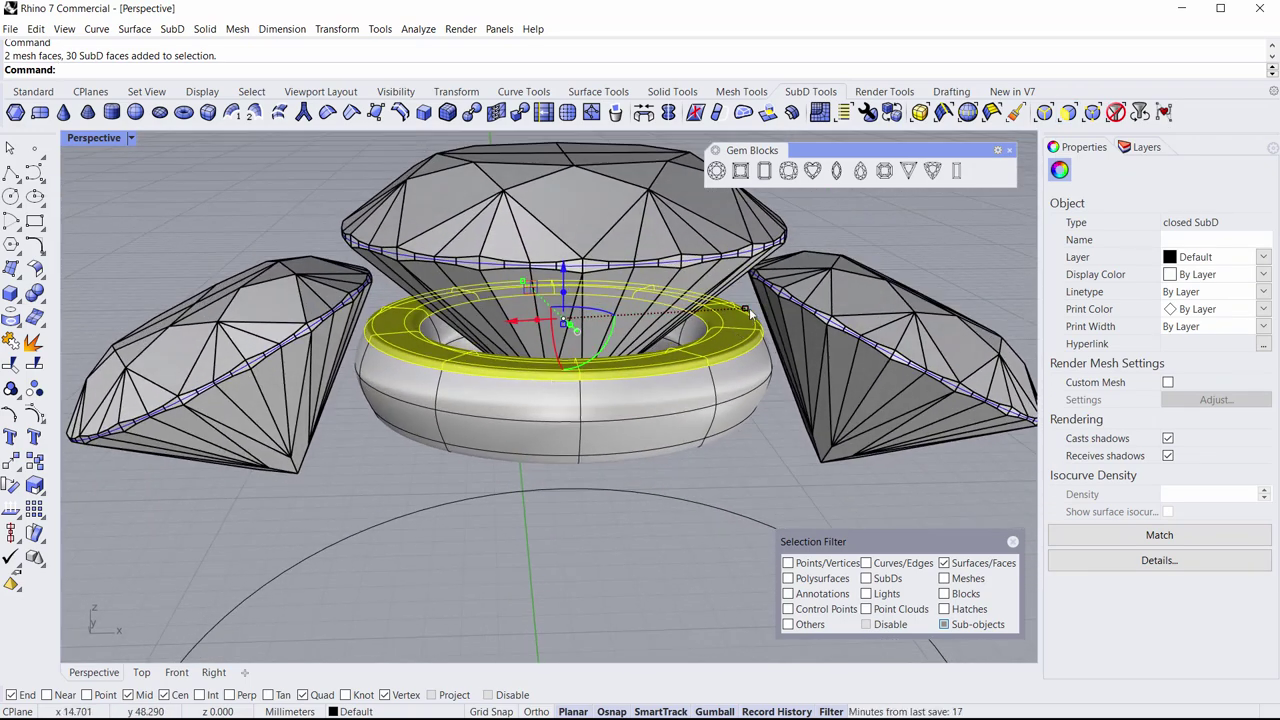
pyautogui.keyDown('shift'); pyautogui.moveTo(752, 313); pyautogui.dragTo(772, 313); pyautogui.keyUp('shift')
pyautogui.click(760, 459)
# Step: Scale the loop of upper inner-wall faces slightly outward to widen the seat beneath the centre gem
pyautogui.moveTo(760, 459); pyautogui.dragTo(522, 366, button='right')
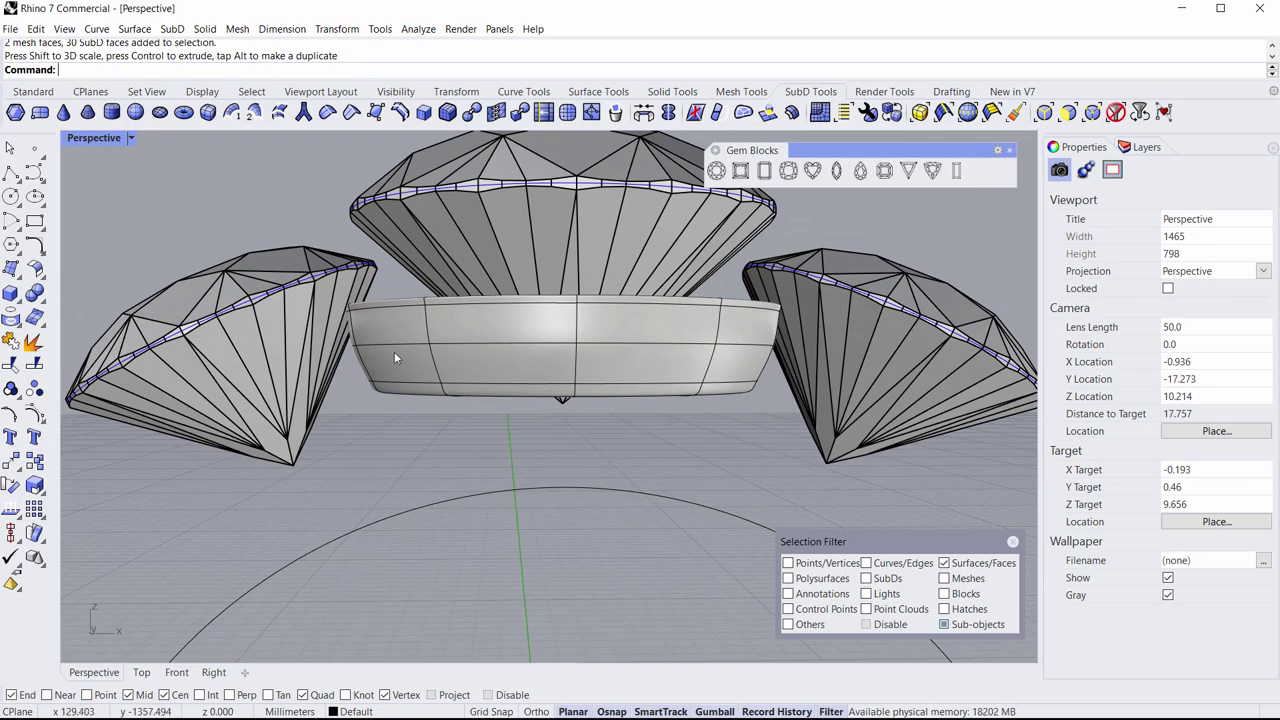
pyautogui.moveTo(394, 351); pyautogui.dragTo(353, 350, button='right')
pyautogui.scroll(8, 353, 350)
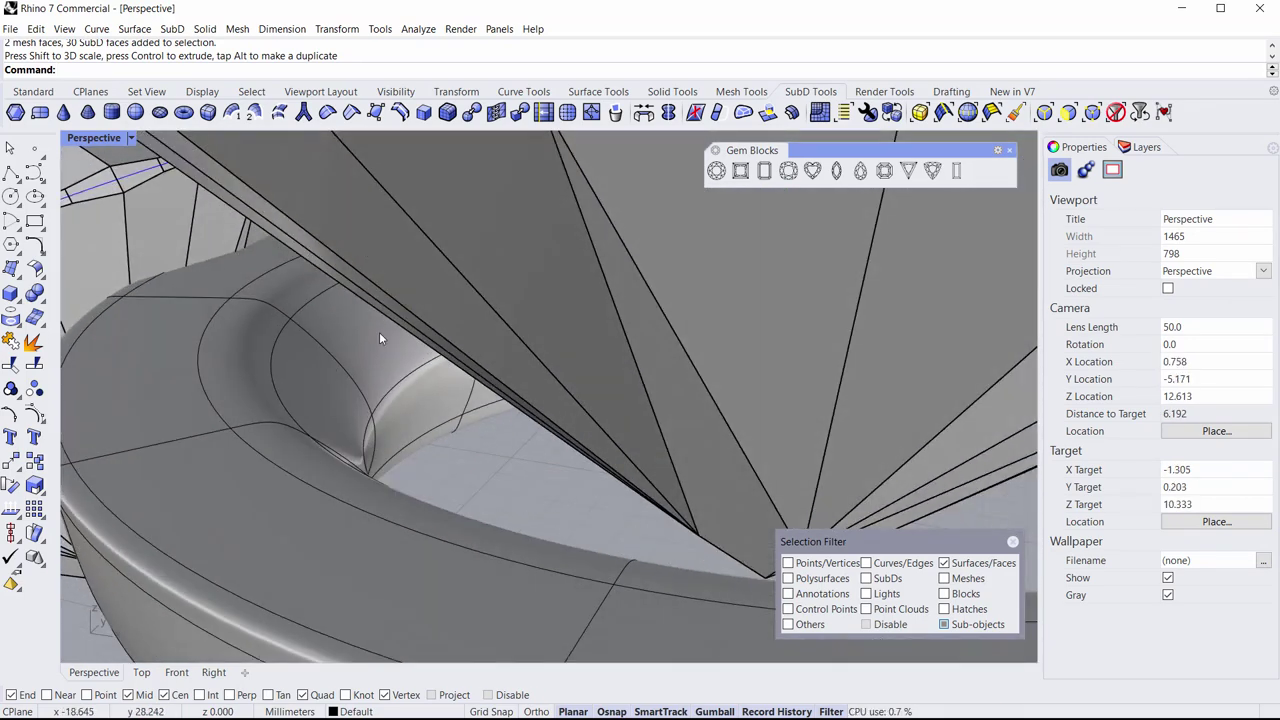
pyautogui.keyDown('ctrl'); pyautogui.keyDown('shift'); pyautogui.click(379, 338); pyautogui.keyUp('shift'); pyautogui.keyUp('ctrl')
pyautogui.keyDown('ctrl'); pyautogui.keyDown('shift'); pyautogui.doubleClick(312, 380); pyautogui.keyUp('shift'); pyautogui.keyUp('ctrl')
pyautogui.scroll(-5, 313, 386)
pyautogui.scroll(-2, 318, 390)
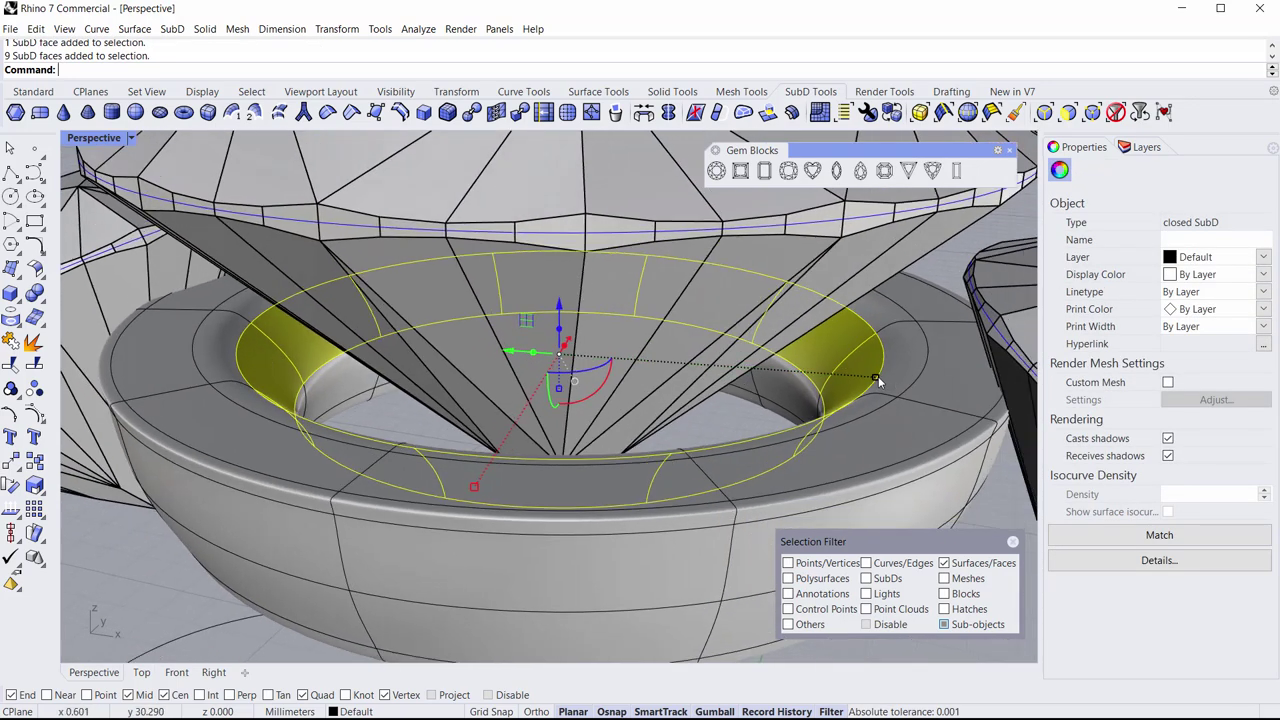
pyautogui.moveTo(878, 377)
pyautogui.mouseDown()
pyautogui.moveTo(913, 385)
pyautogui.moveTo(894, 383)
pyautogui.mouseUp()
pyautogui.scroll(-4, 727, 374)
pyautogui.keyDown('shift'); pyautogui.moveTo(726, 373); pyautogui.dragTo(713, 341, button='right'); pyautogui.keyUp('shift')
pyautogui.click(569, 515)
# Step: Scale the narrow face loop along the inner edge of the torus's flat top slightly outward
pyautogui.moveTo(560, 576); pyautogui.dragTo(509, 589, button='right')
pyautogui.scroll(8, 378, 297)
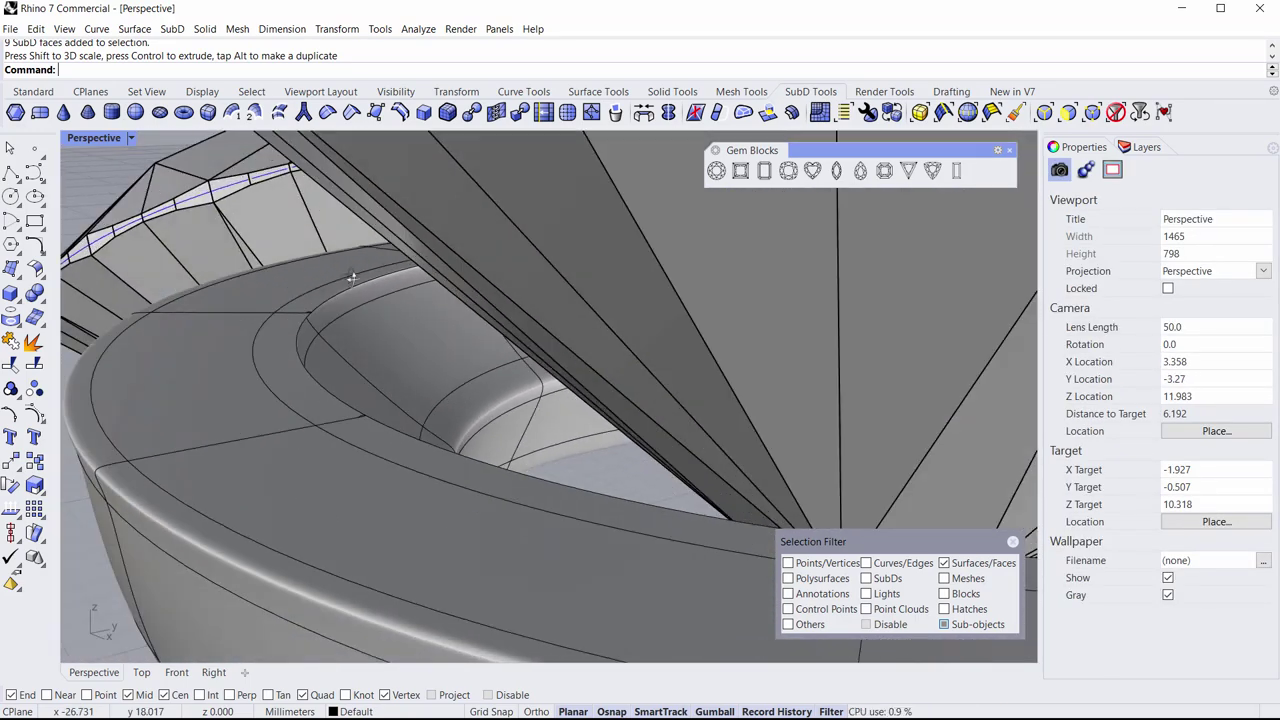
pyautogui.moveTo(352, 277); pyautogui.dragTo(377, 324, button='right')
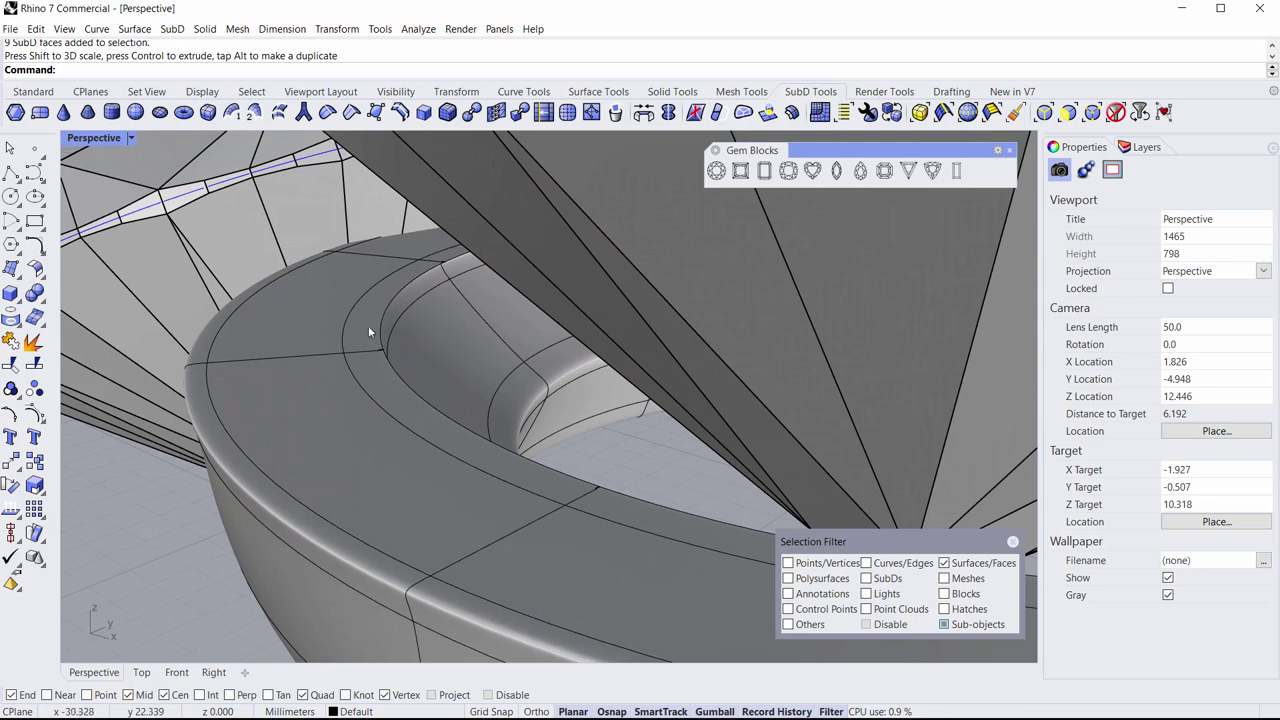
pyautogui.click(382, 384)
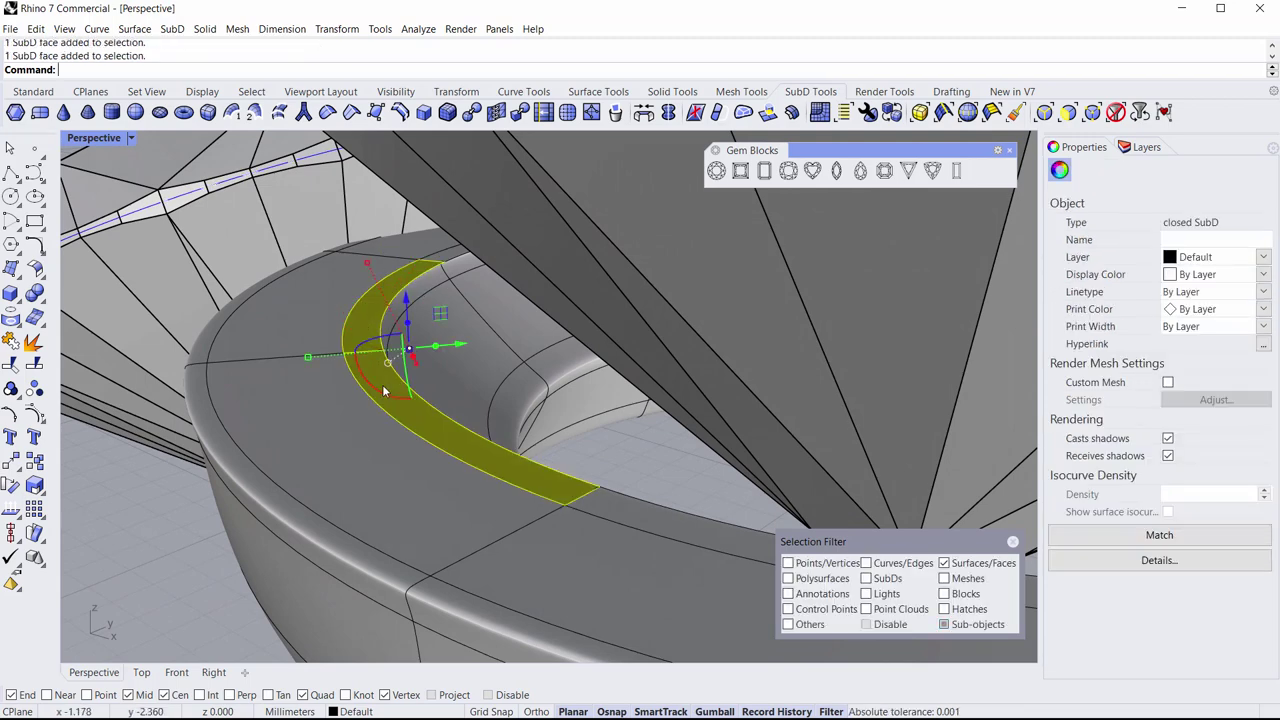
pyautogui.doubleClick(382, 384)
pyautogui.scroll(-5, 375, 360)
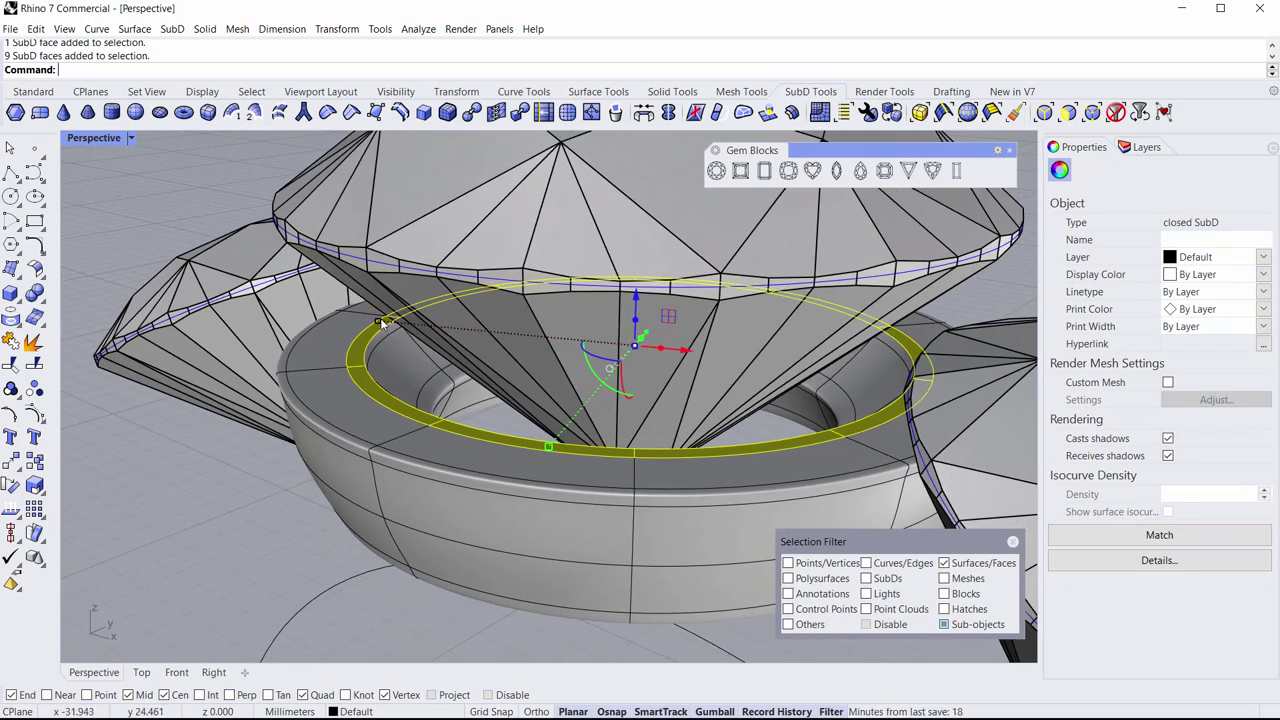
pyautogui.keyDown('shift'); pyautogui.moveTo(380, 321); pyautogui.dragTo(364, 322); pyautogui.keyUp('shift')
pyautogui.press('Escape')
# Step: Restrict selection to edges and move the inner wall's lower edge loop down towards the underside
pyautogui.moveTo(240, 575); pyautogui.dragTo(137, 444, button='right')
pyautogui.scroll(4, 330, 396)
pyautogui.moveTo(325, 372); pyautogui.dragTo(455, 432, button='right')
pyautogui.scroll(-6, 415, 439)
pyautogui.scroll(3, 453, 412)
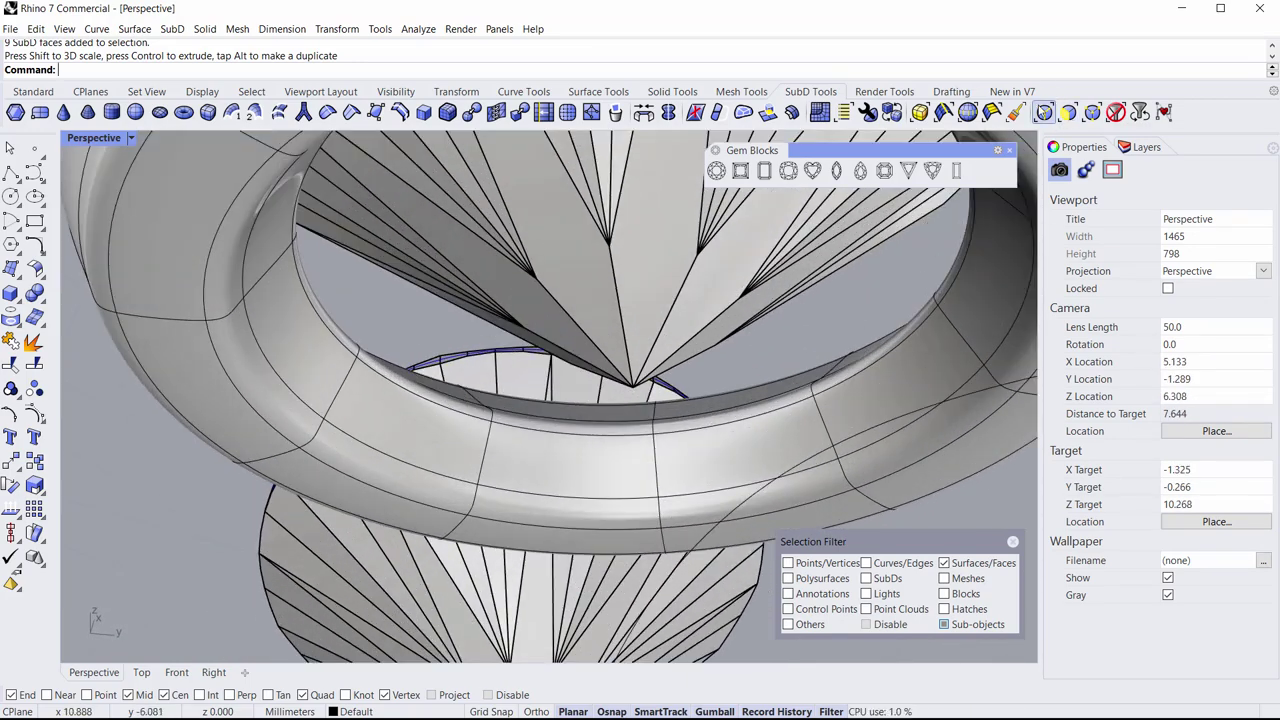
pyautogui.click(1043, 112)
pyautogui.doubleClick(565, 428)
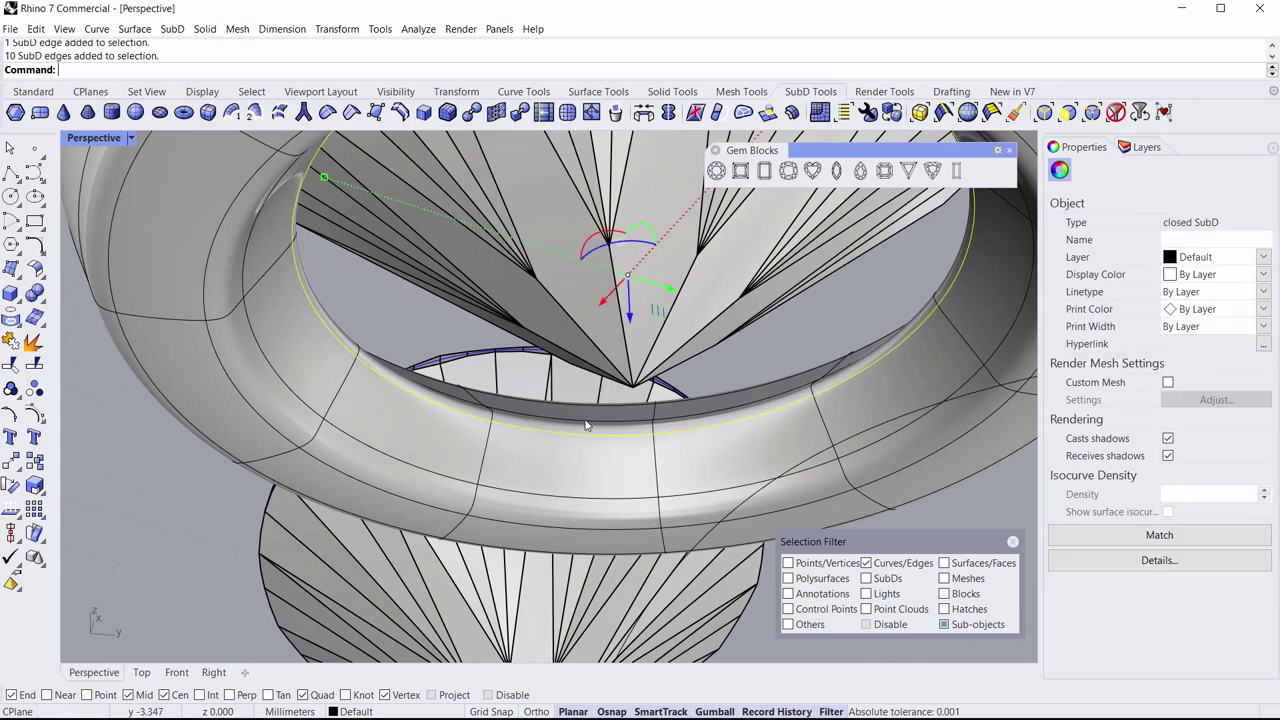
pyautogui.moveTo(617, 345)
pyautogui.mouseDown(button='right')
pyautogui.moveTo(586, 287)
pyautogui.moveTo(615, 345)
pyautogui.mouseUp(button='right')
pyautogui.moveTo(619, 338); pyautogui.dragTo(619, 462)
pyautogui.click(204, 554)
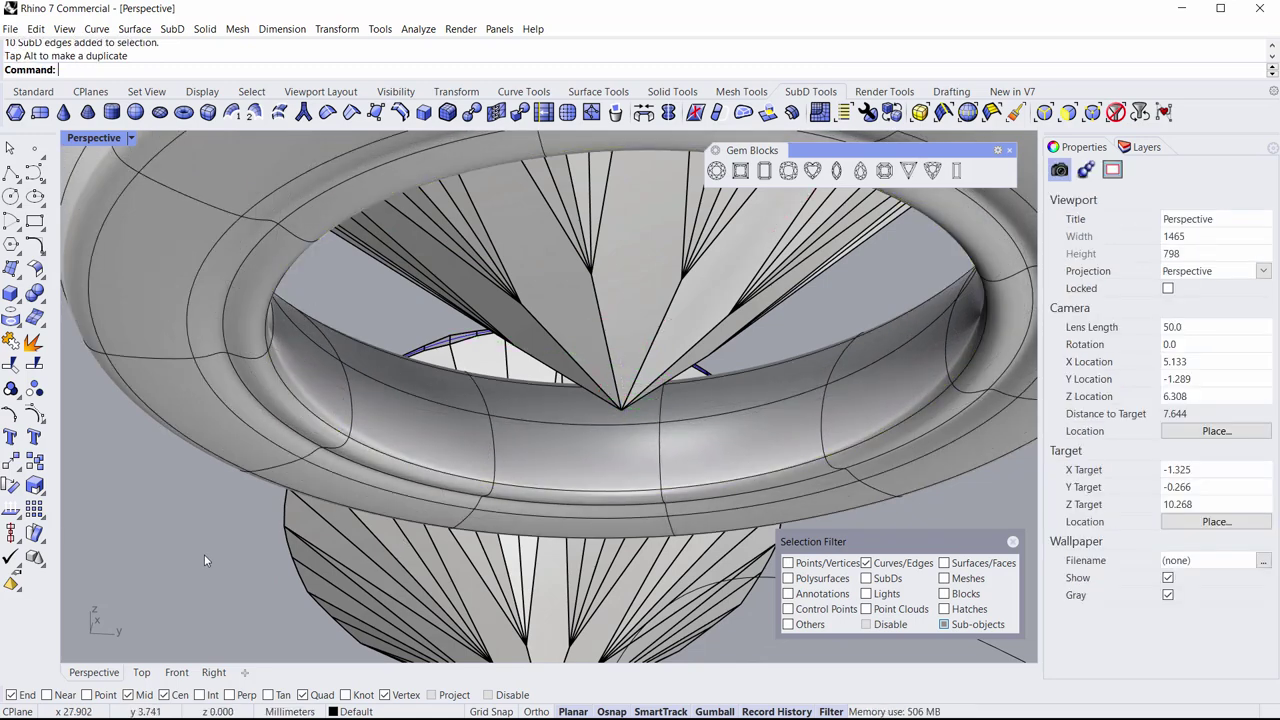
# Step: Delete the adjacent edge loop on the underside of the torus
pyautogui.click(229, 293)
pyautogui.doubleClick(229, 293)
pyautogui.press('Delete')
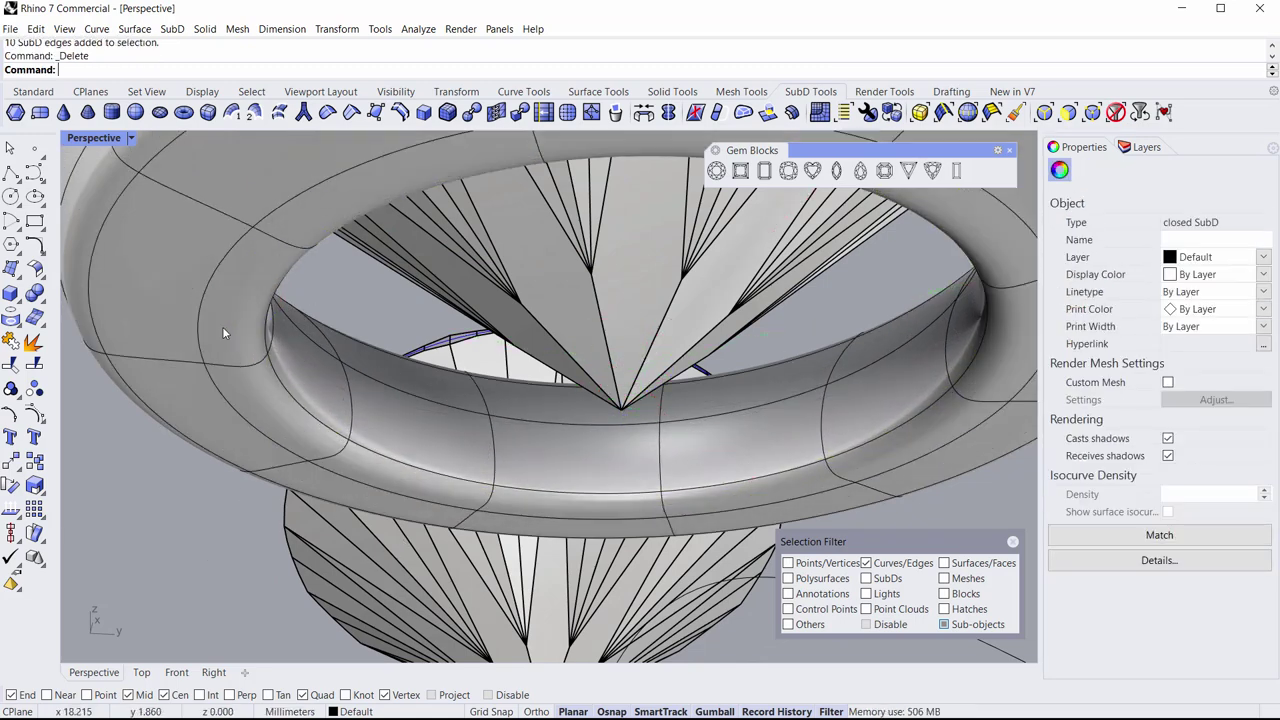
# Step: Switch selection back to faces and flatten all the bottom faces of the torus by scaling them vertically
pyautogui.moveTo(288, 313); pyautogui.dragTo(418, 423, button='right')
pyautogui.scroll(-8, 363, 365)
pyautogui.scroll(6, 514, 476)
pyautogui.keyDown('shift'); pyautogui.moveTo(514, 476); pyautogui.dragTo(510, 349, button='right'); pyautogui.keyUp('shift')
pyautogui.scroll(-2, 496, 409)
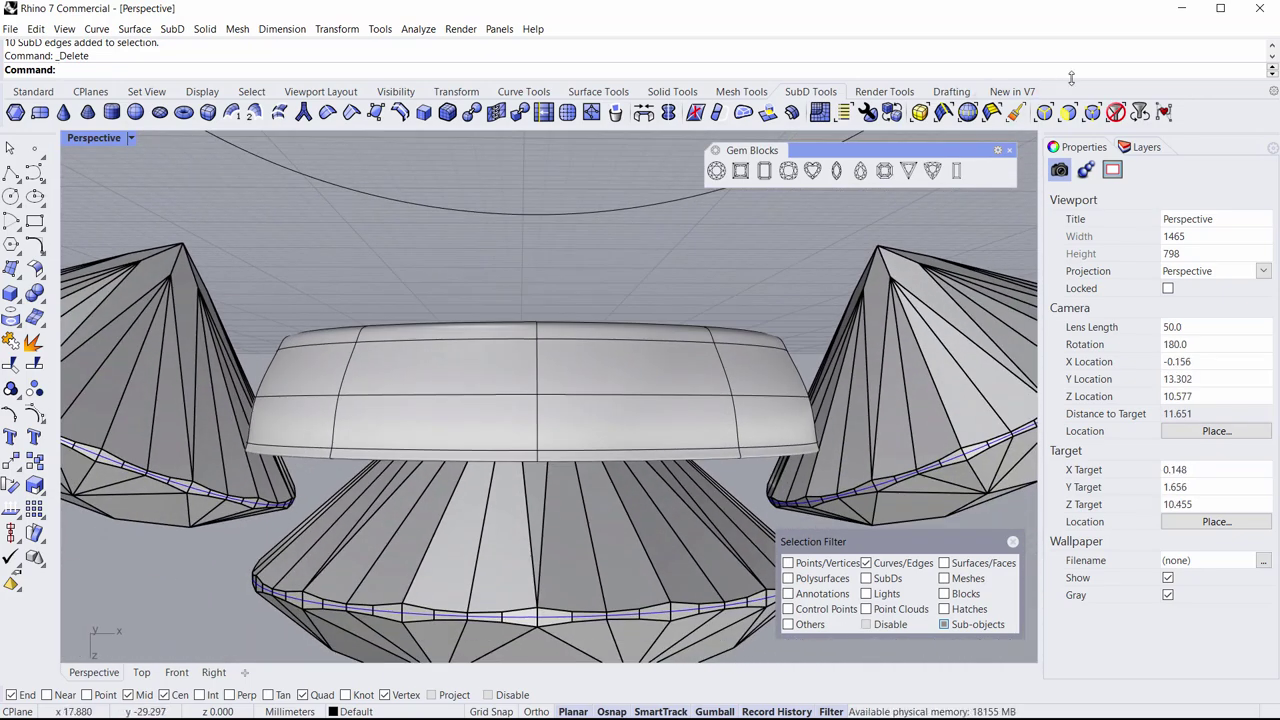
pyautogui.moveTo(252, 289); pyautogui.dragTo(726, 372)
pyautogui.moveTo(684, 279); pyautogui.dragTo(658, 618, button='right')
pyautogui.moveTo(509, 415); pyautogui.dragTo(442, 462, button='right')
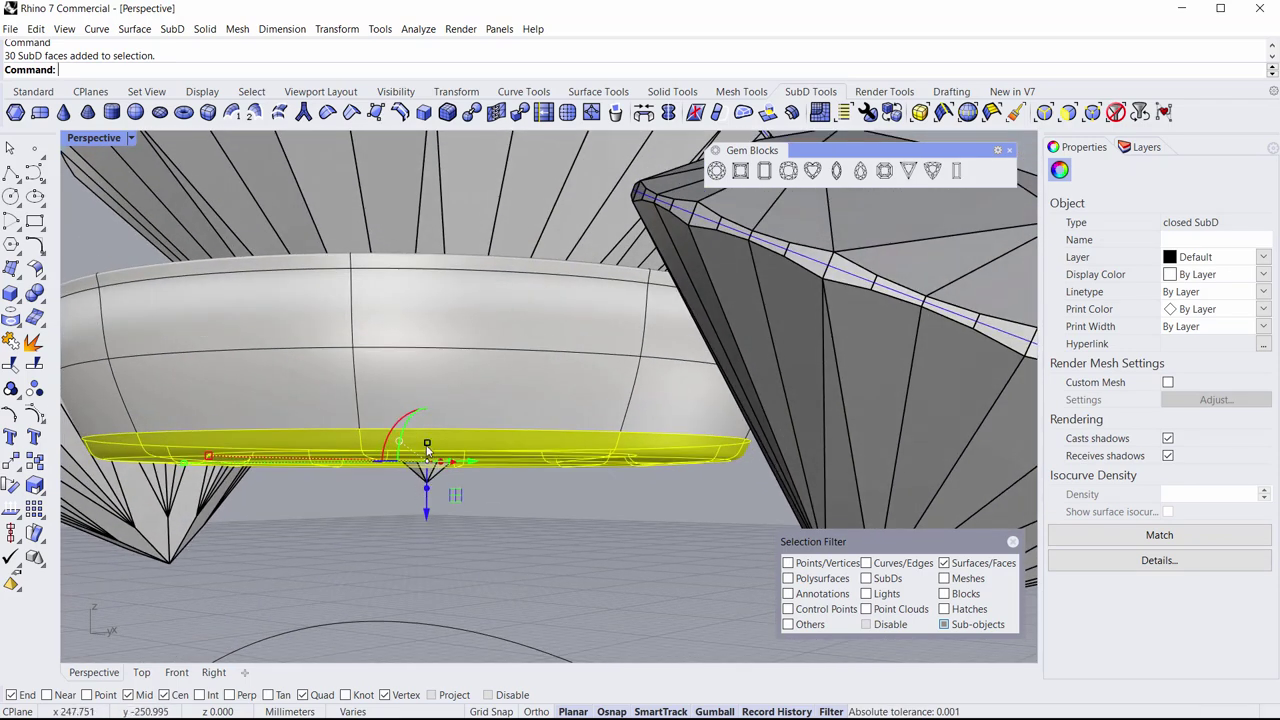
pyautogui.moveTo(426, 444); pyautogui.dragTo(444, 505)
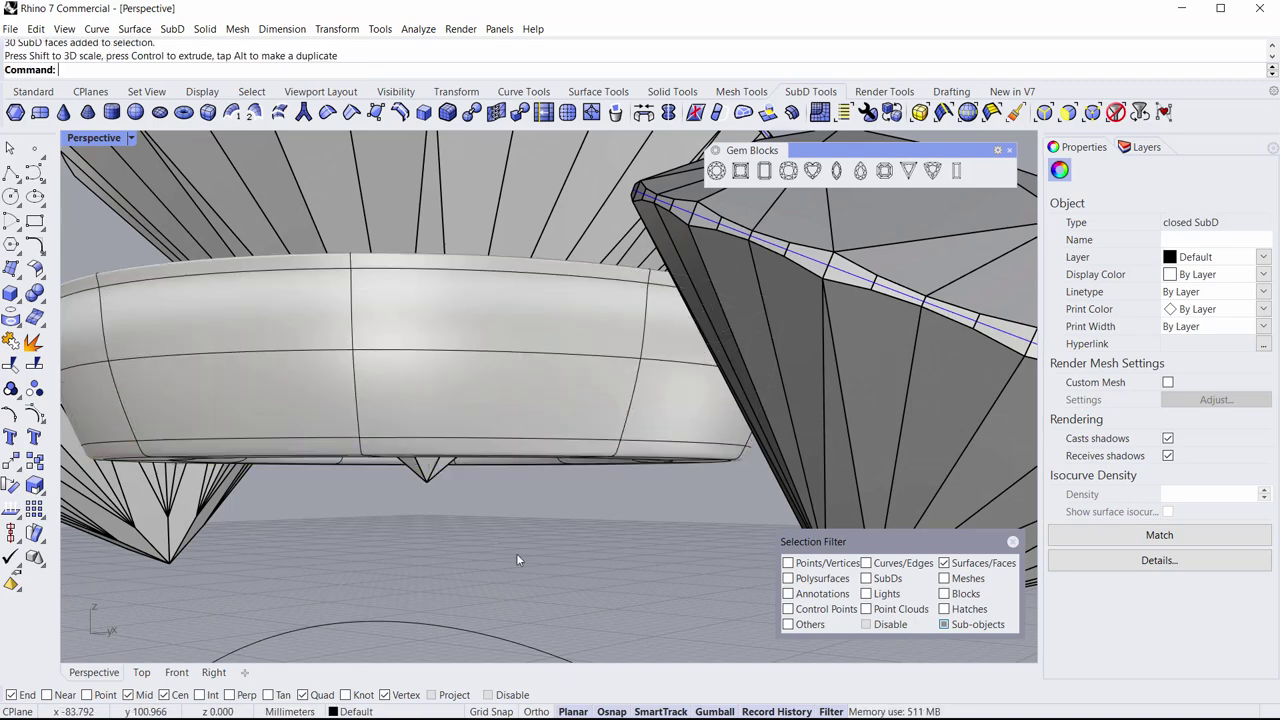
pyautogui.click(516, 553)
# Step: Check the reshaped bezel from below and the front, and clear the selection filter
pyautogui.moveTo(516, 553); pyautogui.dragTo(551, 514, button='right')
pyautogui.scroll(-6, 476, 400)
pyautogui.moveTo(470, 385); pyautogui.dragTo(471, 421, button='right')
pyautogui.scroll(8, 398, 402)
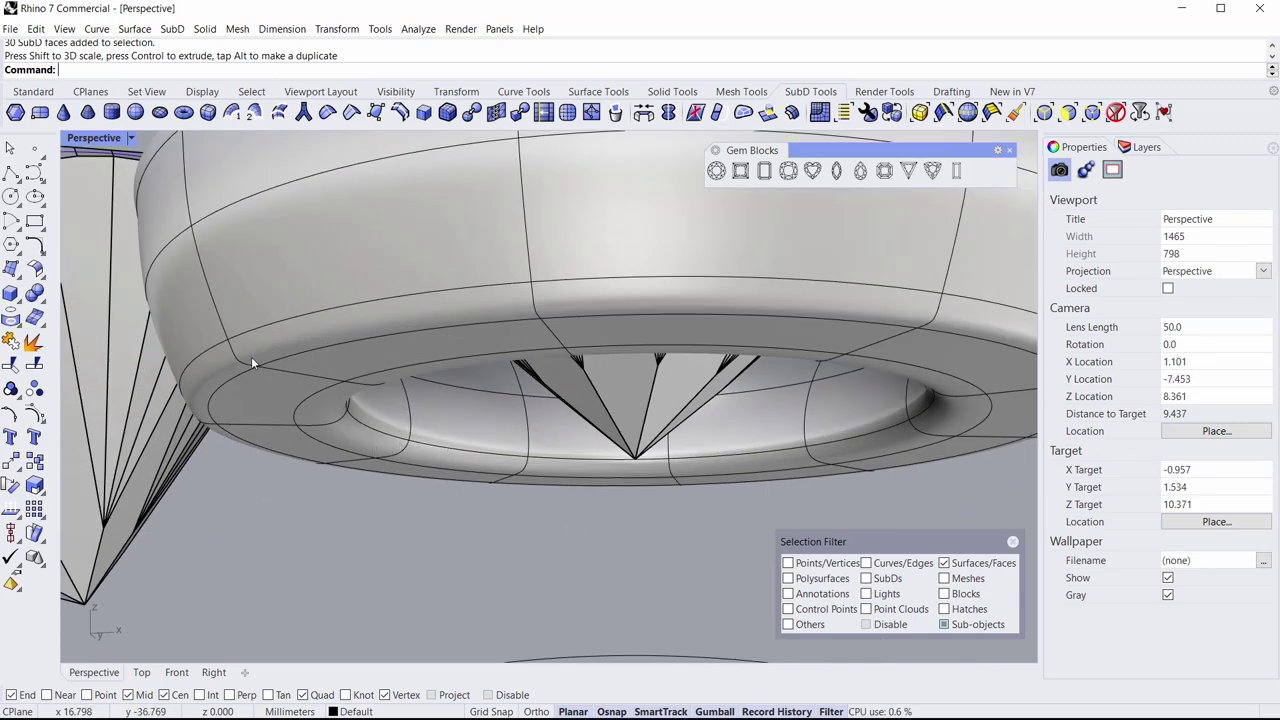
pyautogui.scroll(-5, 421, 286)
pyautogui.moveTo(421, 286); pyautogui.dragTo(453, 346, button='right')
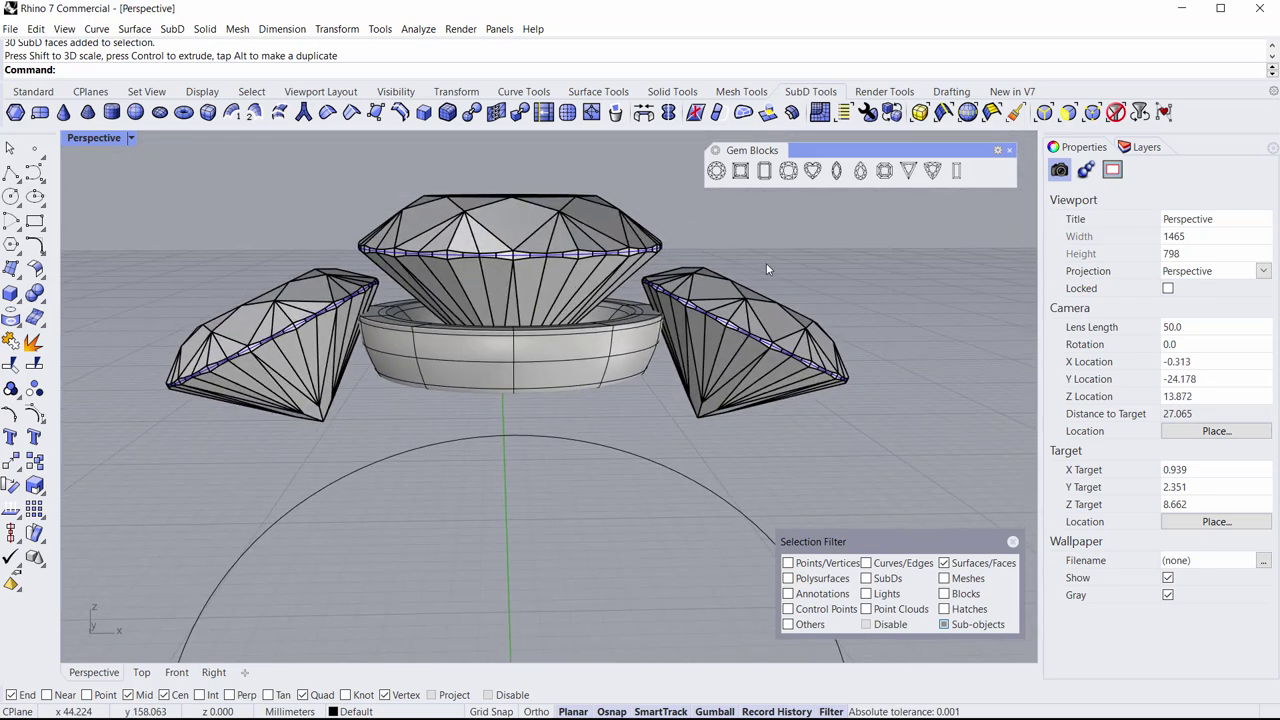
pyautogui.click(1116, 112)
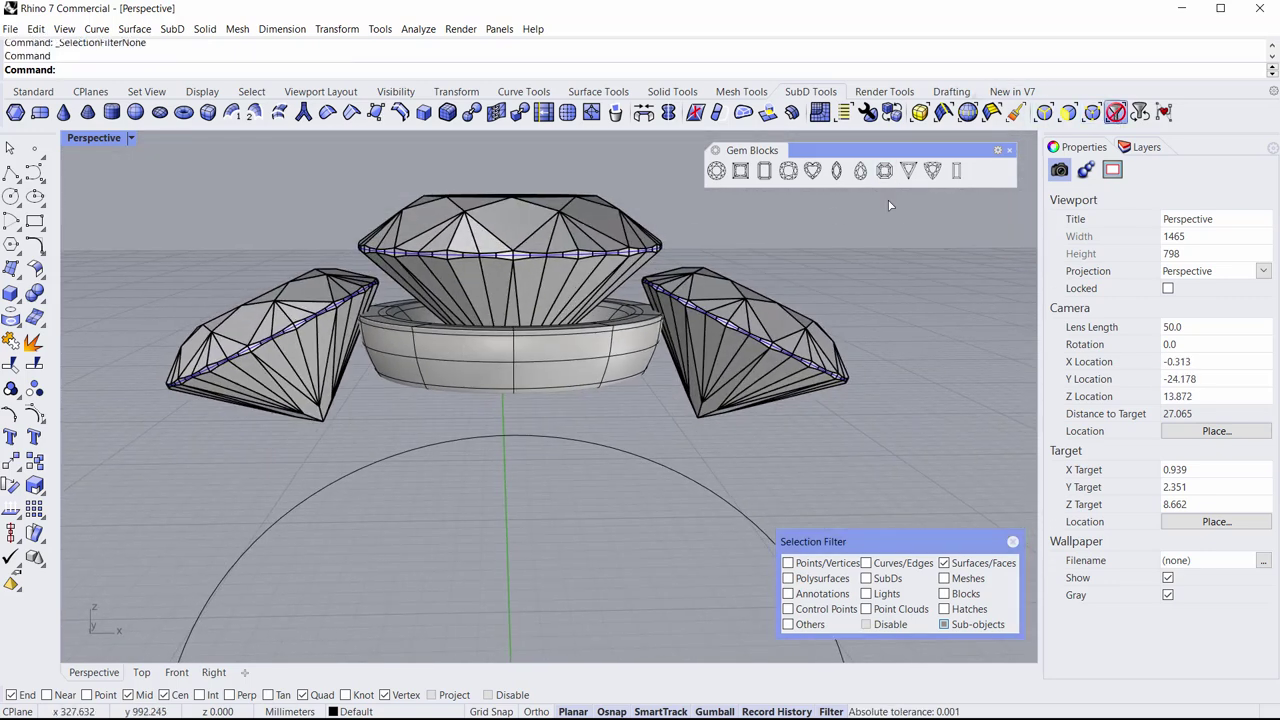
# Step: Move the SubD bezel up closer beneath the centre stone's girdle
pyautogui.click(613, 362)
pyautogui.moveTo(505, 298); pyautogui.dragTo(512, 263)
pyautogui.moveTo(480, 342); pyautogui.dragTo(500, 390, button='right')
pyautogui.click(388, 437)
# Step: Scale the bezel down slightly so its outer edge fits just inside the centre stone's girdle
pyautogui.scroll(3, 389, 441)
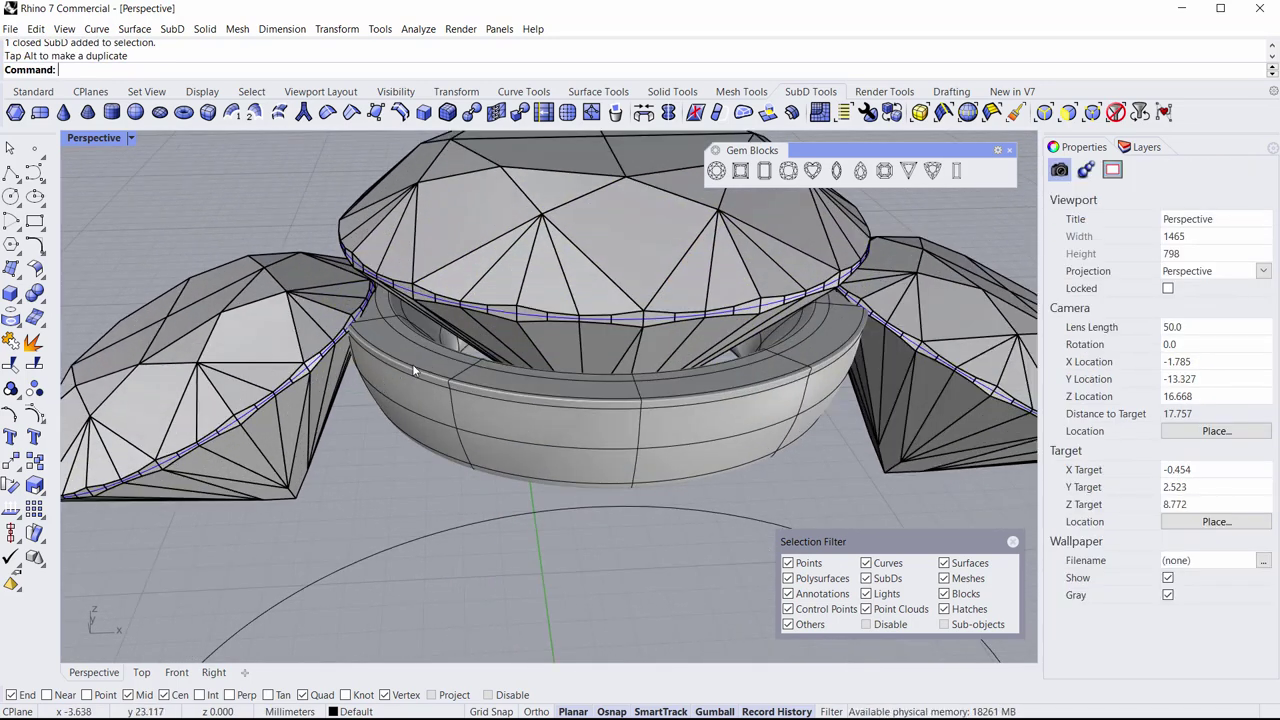
pyautogui.click(330, 337)
pyautogui.moveTo(340, 343); pyautogui.dragTo(352, 343)
pyautogui.moveTo(408, 268); pyautogui.dragTo(570, 352, button='right')
pyautogui.click(251, 233)
# Step: Scale the bezel vertically to make its wall slightly taller
pyautogui.scroll(-8, 437, 248)
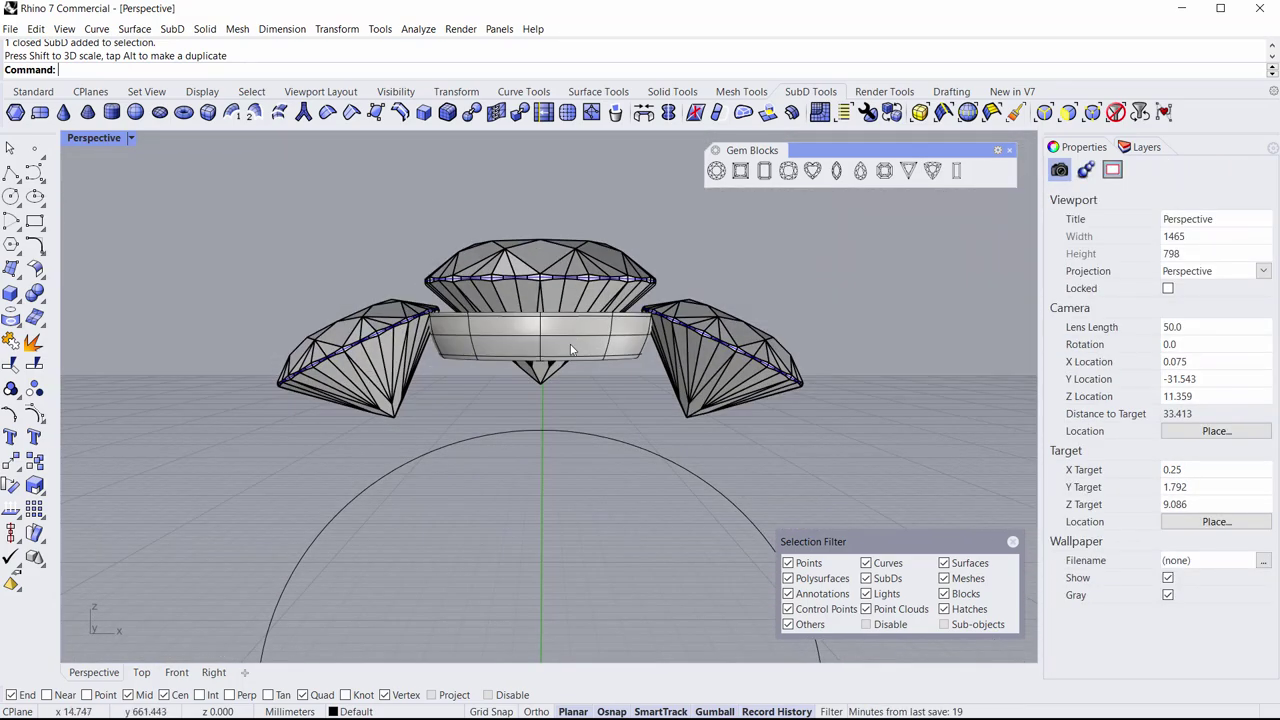
pyautogui.click(578, 355)
pyautogui.scroll(3, 578, 355)
pyautogui.moveTo(520, 366); pyautogui.dragTo(522, 376)
pyautogui.click(655, 430)
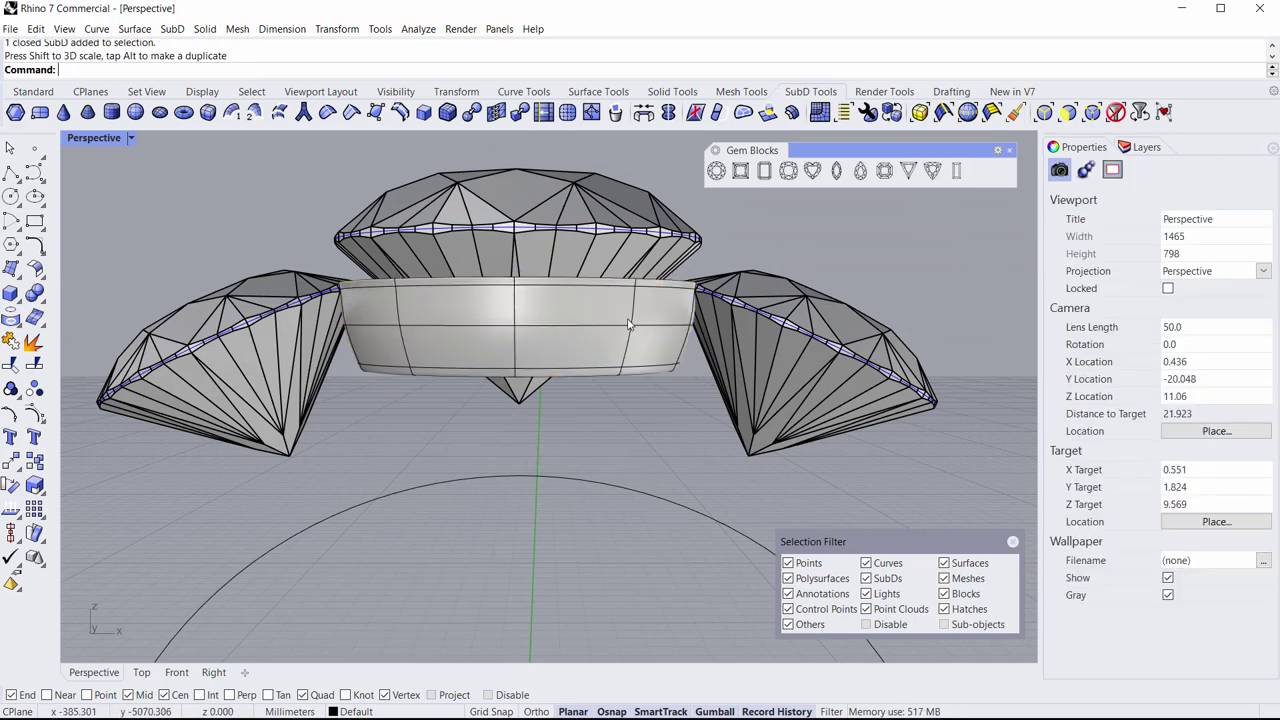
pyautogui.moveTo(615, 347); pyautogui.dragTo(579, 369, button='right')
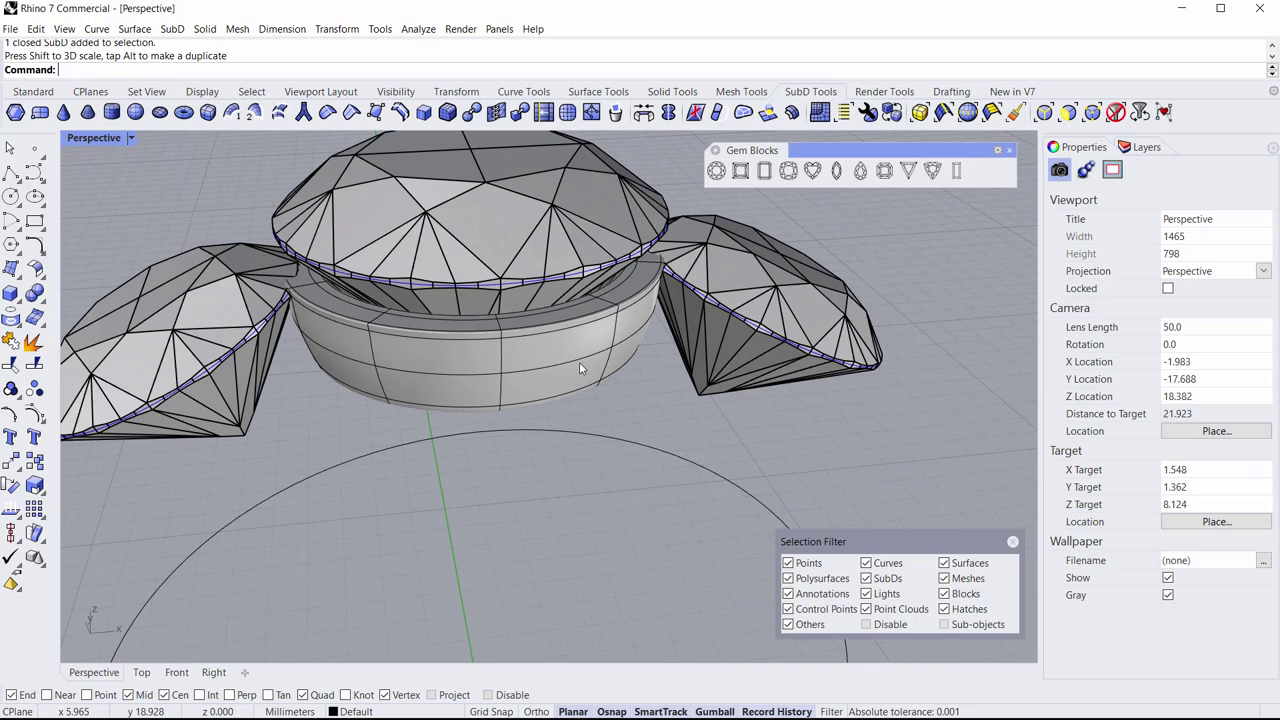
pyautogui.click(572, 364)
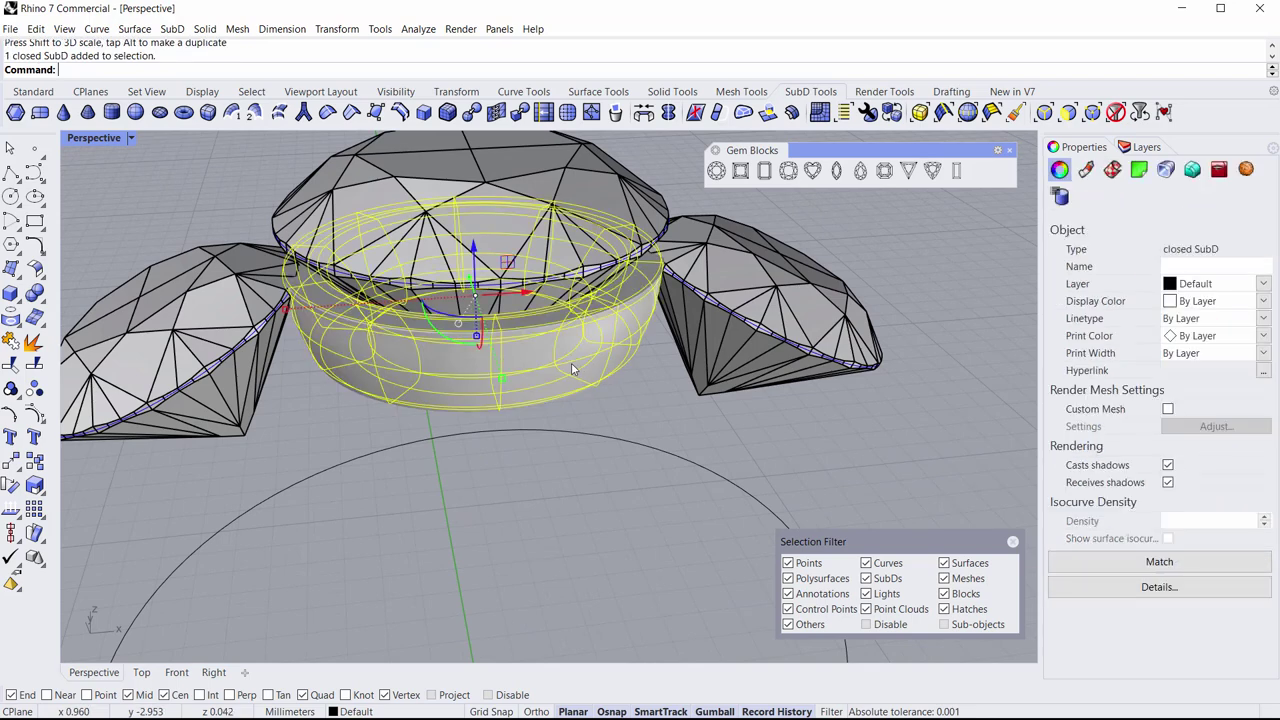
pyautogui.click(768, 322)
pyautogui.click(259, 395)
pyautogui.click(671, 400)
pyautogui.click(521, 241)
pyautogui.moveTo(521, 241); pyautogui.dragTo(576, 276, button='right')
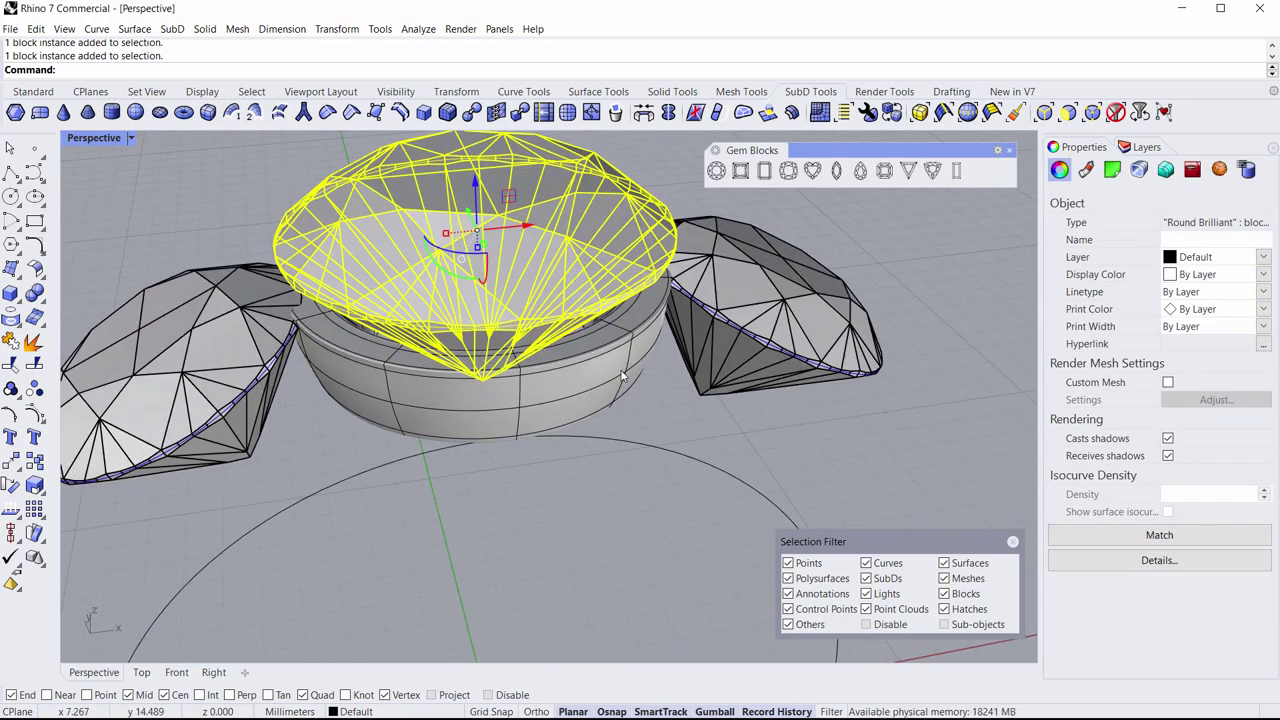
pyautogui.click(690, 406)
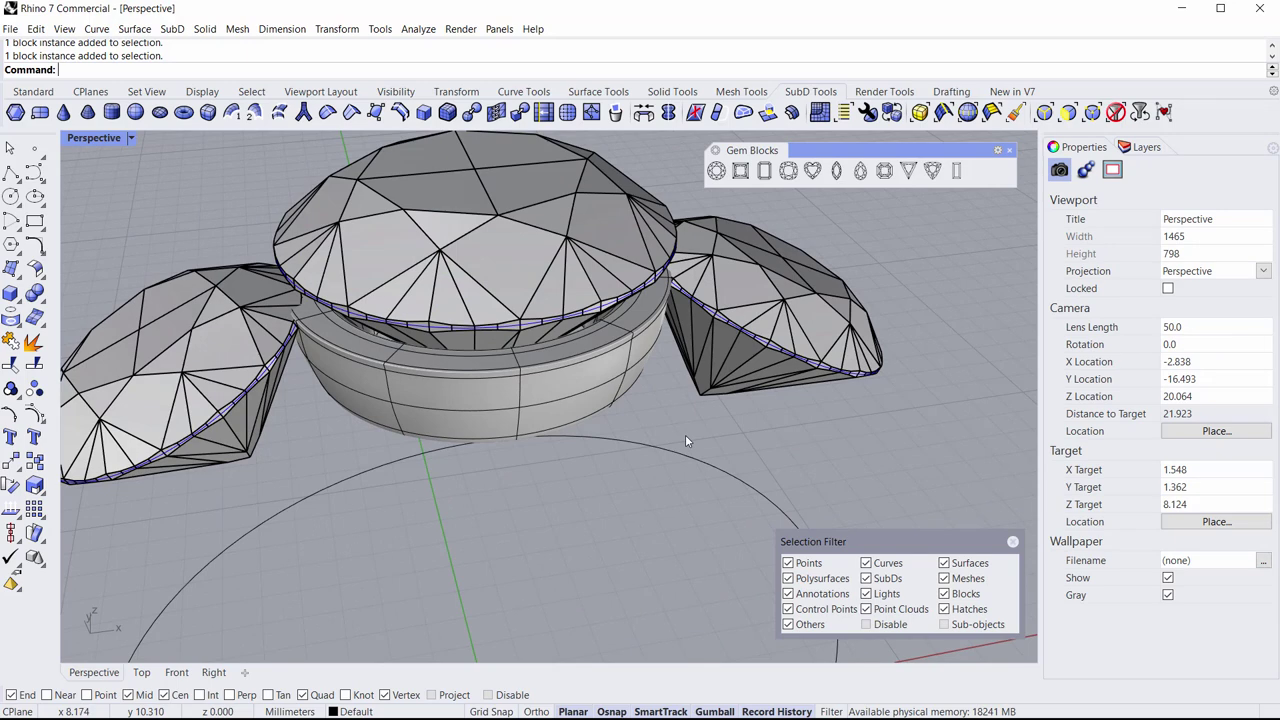
pyautogui.moveTo(686, 436); pyautogui.dragTo(683, 420, button='right')
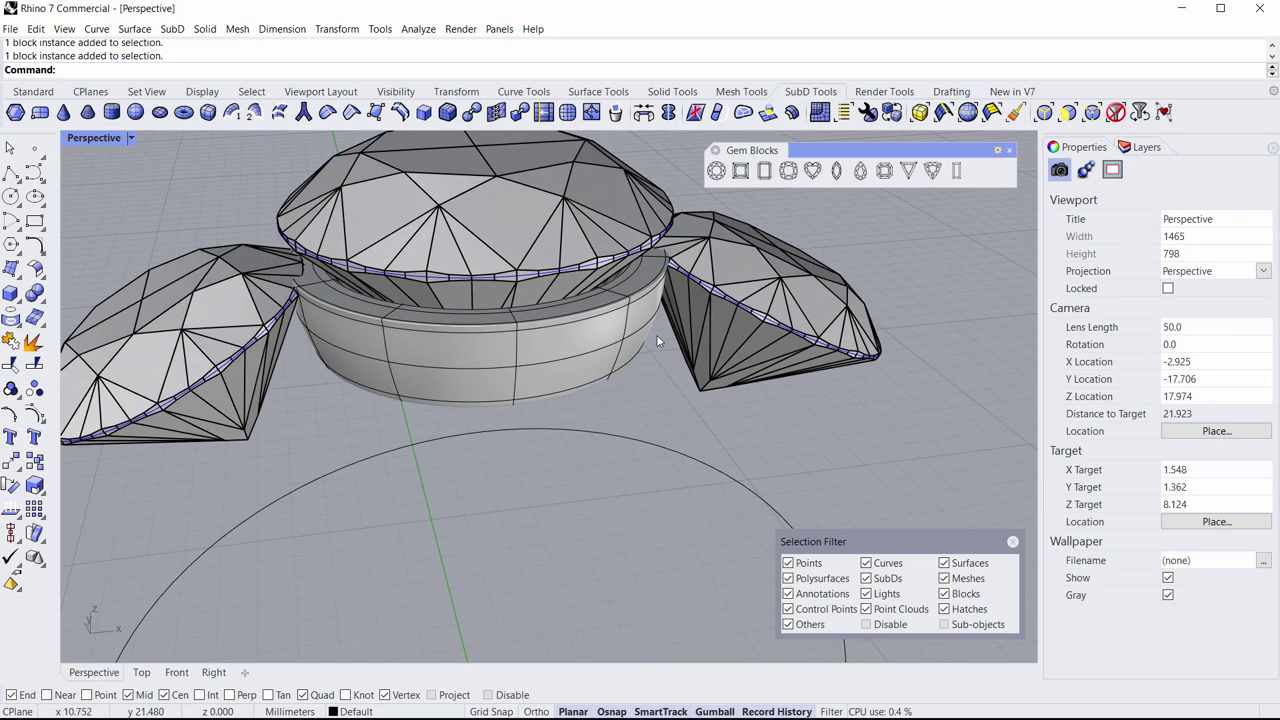
# Step: Start a Flow along Curve copy of the centre bezel without stretching, using the centre stone's girdle curve as the base curve
pyautogui.click(457, 91)
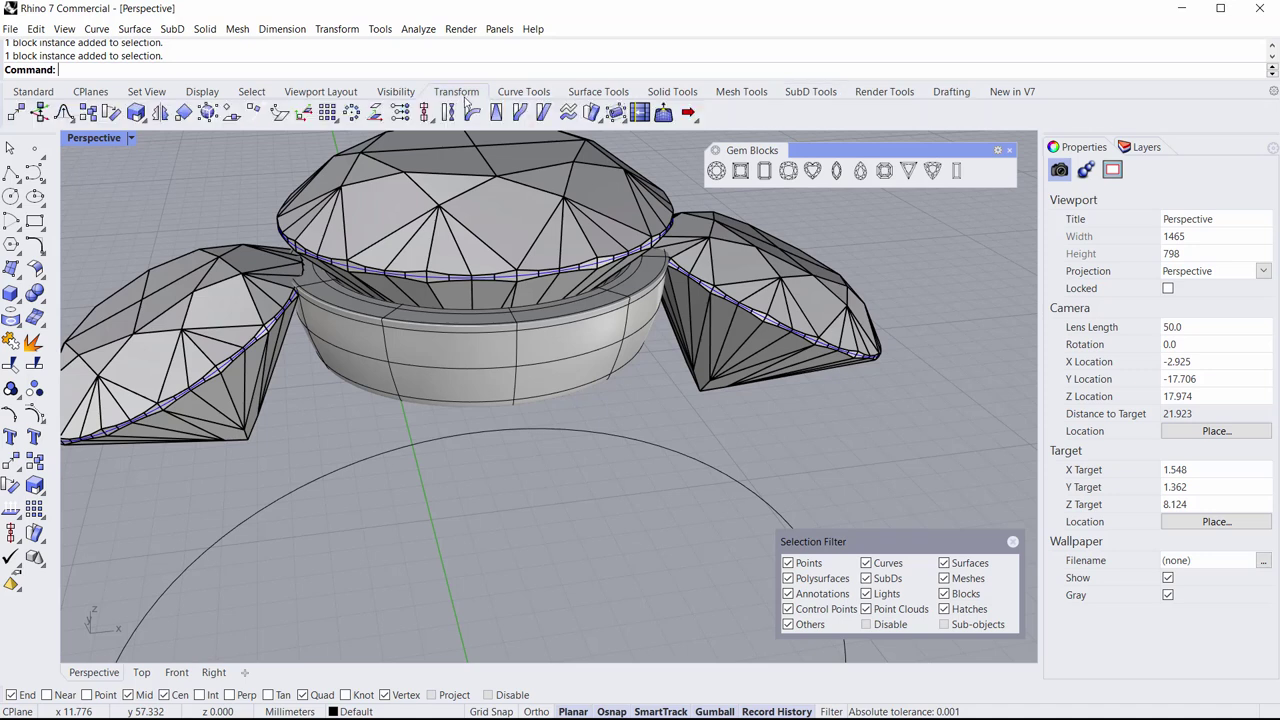
pyautogui.click(524, 120)
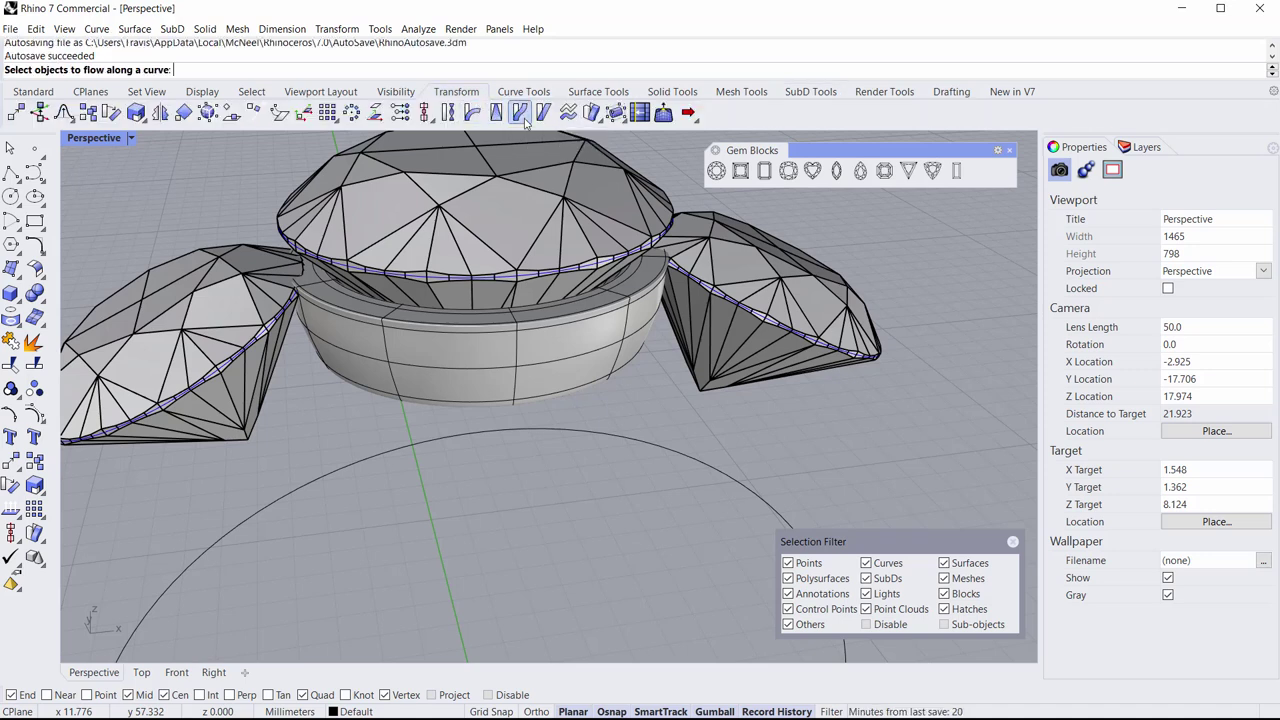
pyautogui.click(522, 325)
pyautogui.press('Return')
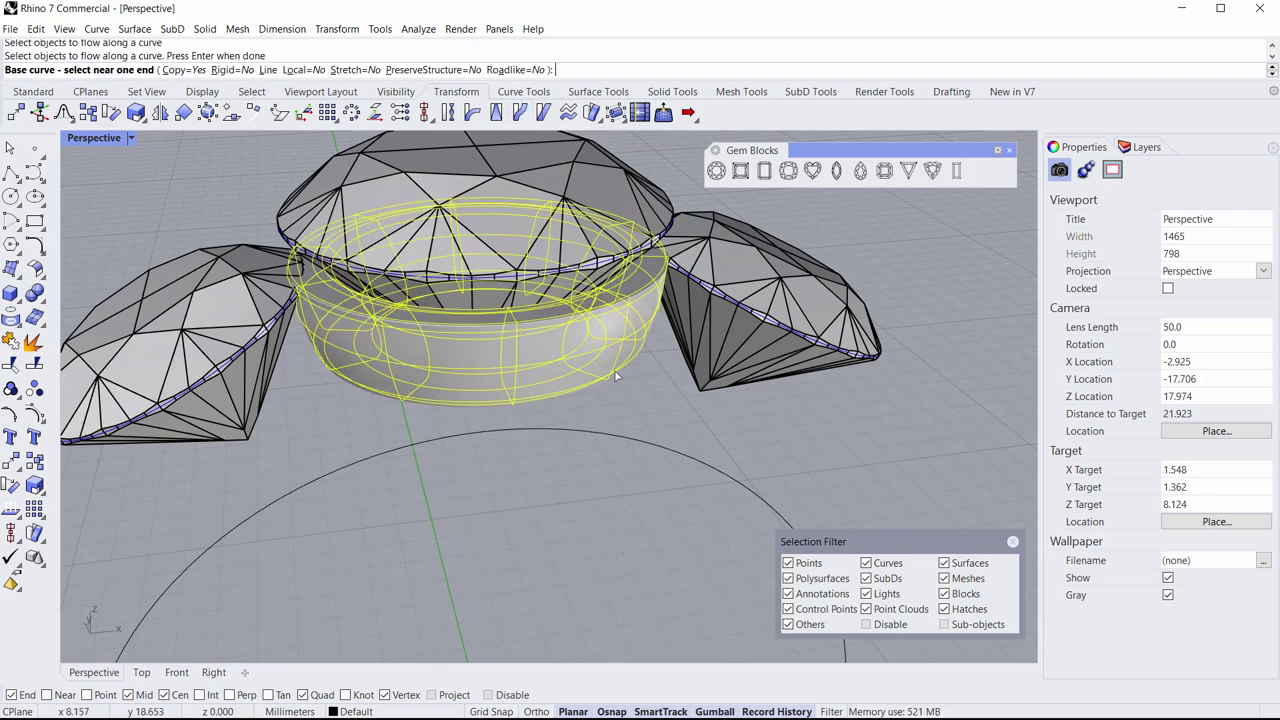
pyautogui.scroll(5, 506, 234)
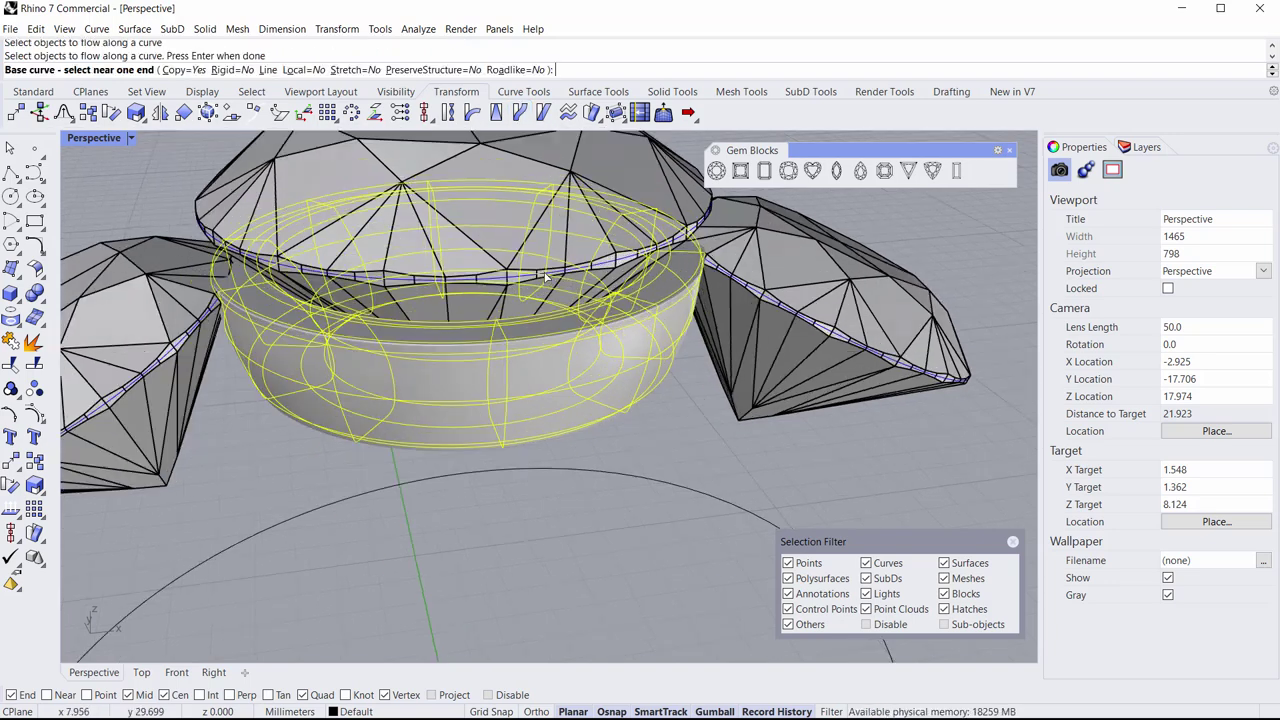
pyautogui.scroll(4, 487, 287)
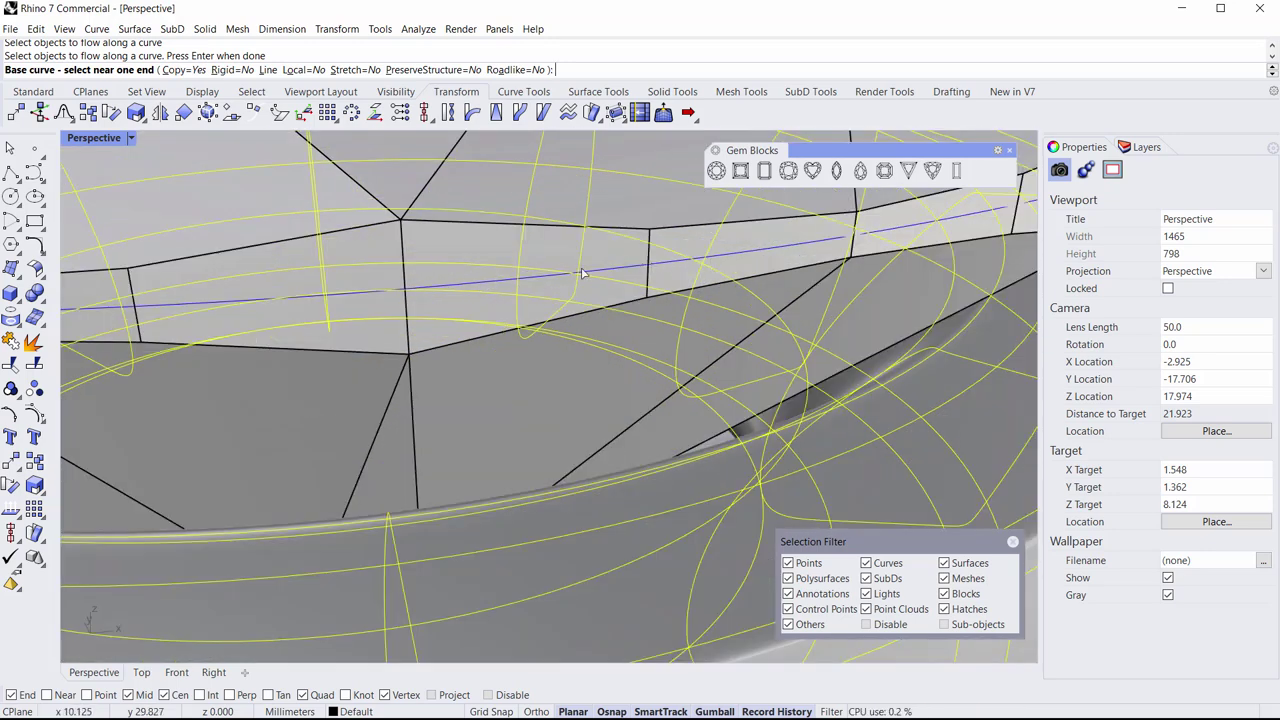
pyautogui.click(493, 284)
pyautogui.scroll(-8, 552, 305)
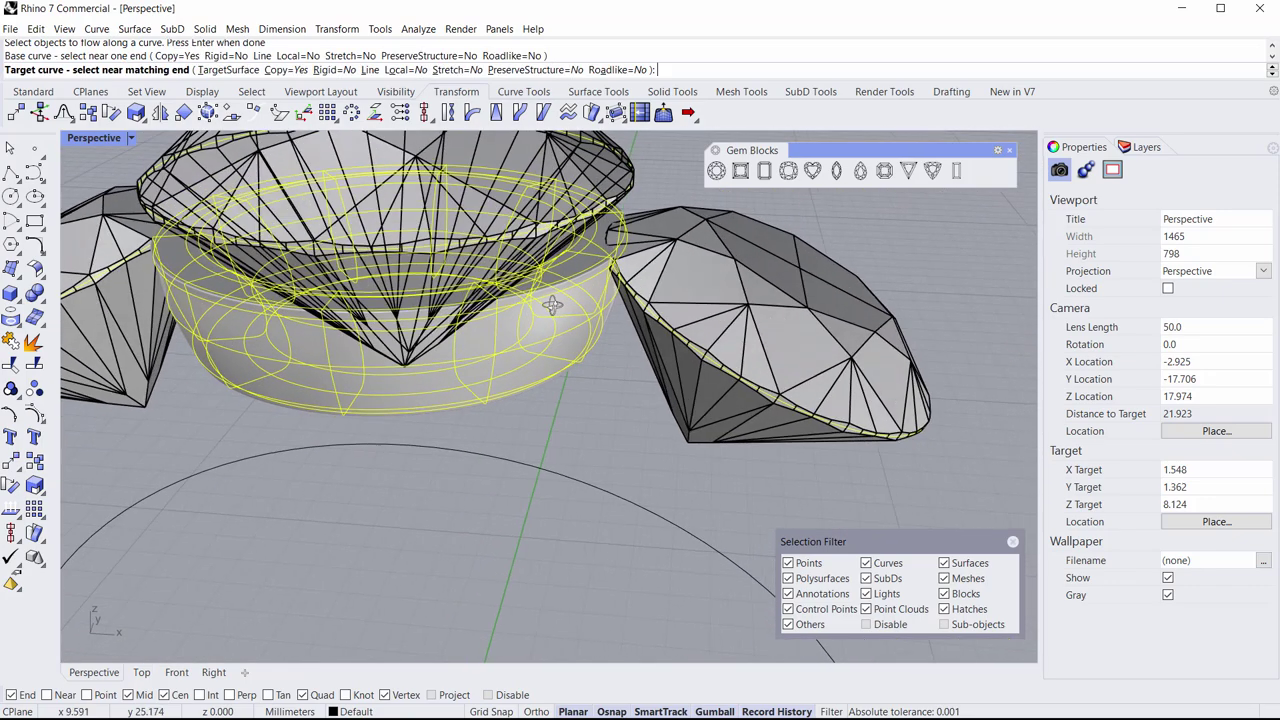
# Step: Try the right side stone's girdle curve as the flow target, leaving Stretch set to No
pyautogui.moveTo(552, 305); pyautogui.dragTo(545, 324, button='right')
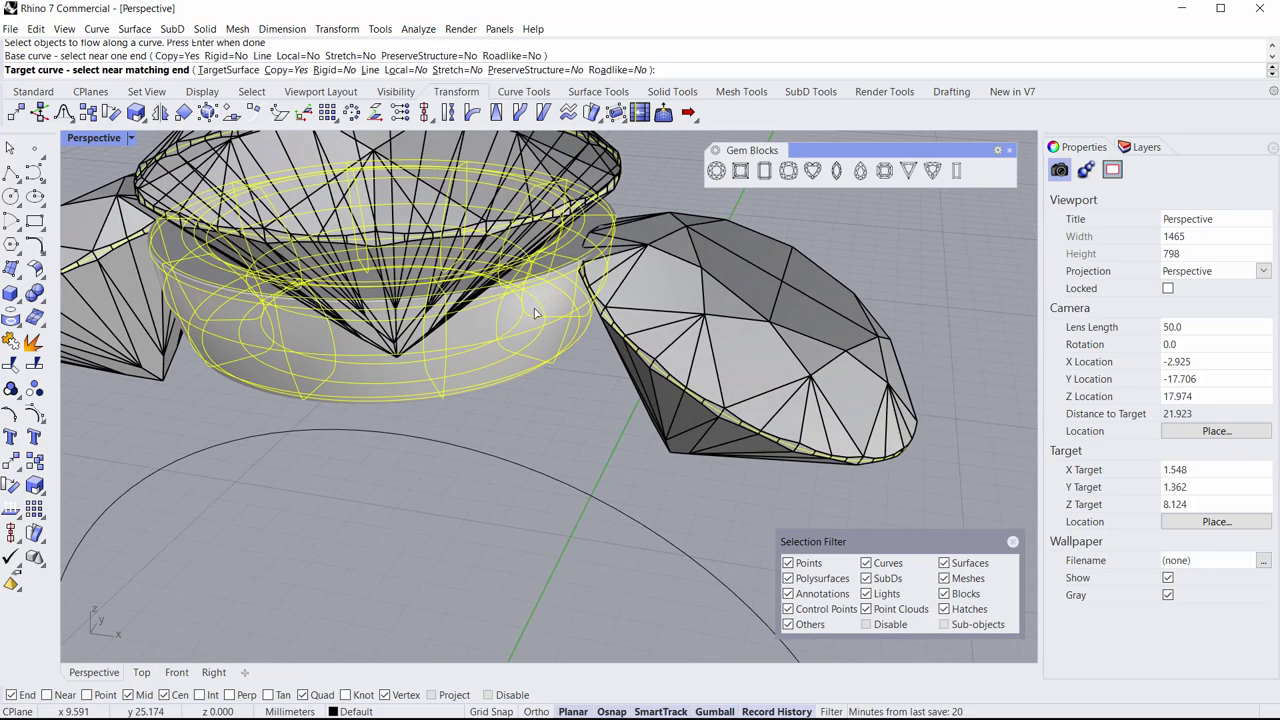
pyautogui.scroll(3, 763, 418)
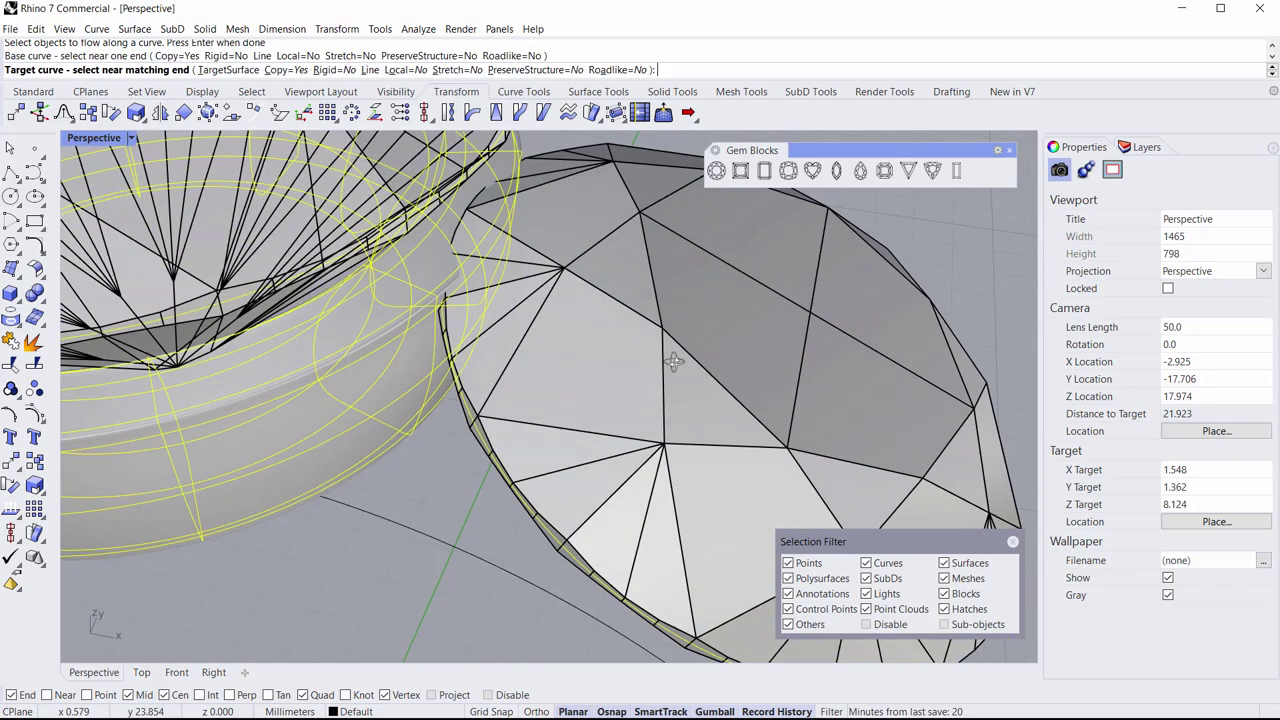
pyautogui.scroll(-5, 673, 362)
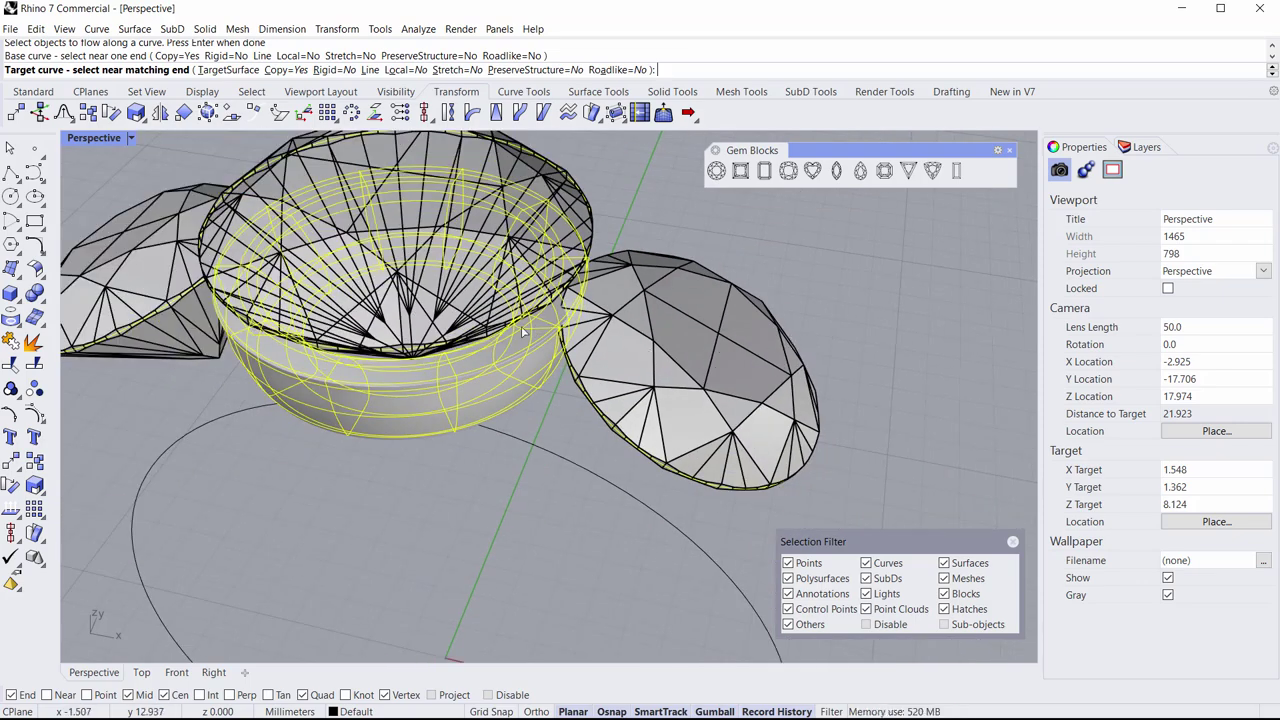
pyautogui.moveTo(467, 330); pyautogui.dragTo(497, 318, button='right')
pyautogui.scroll(5, 418, 356)
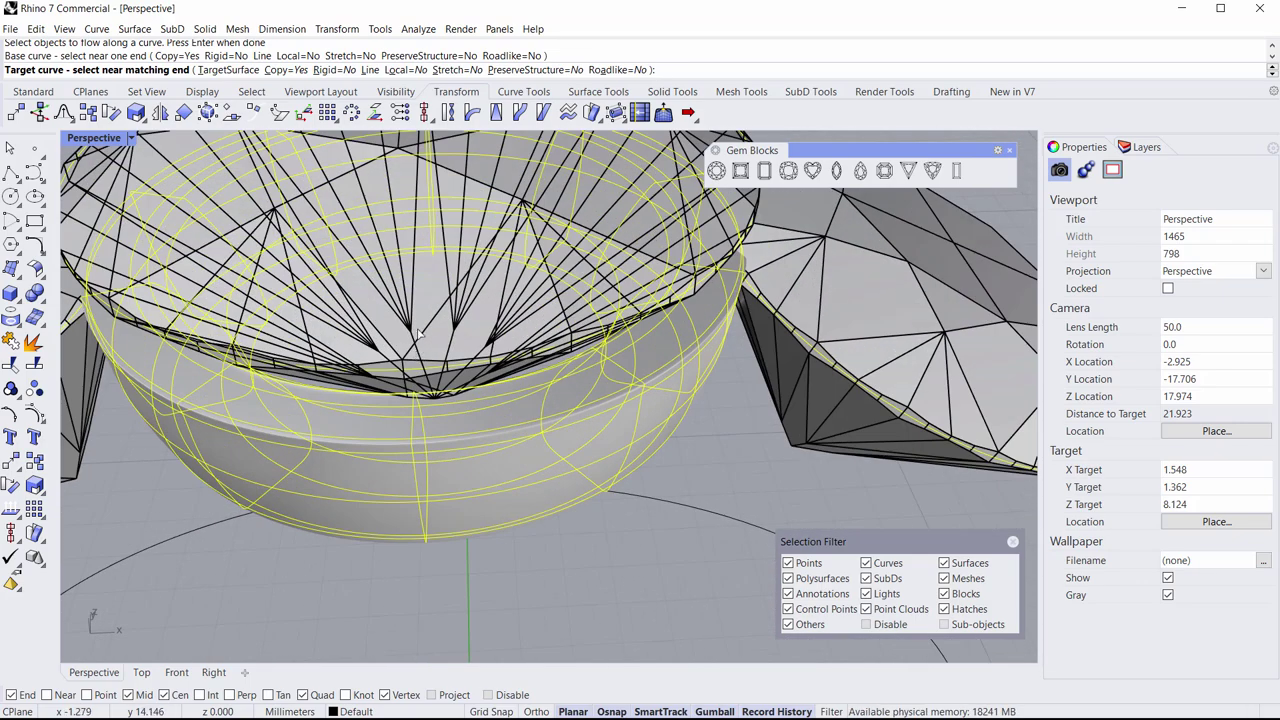
pyautogui.scroll(-5, 421, 273)
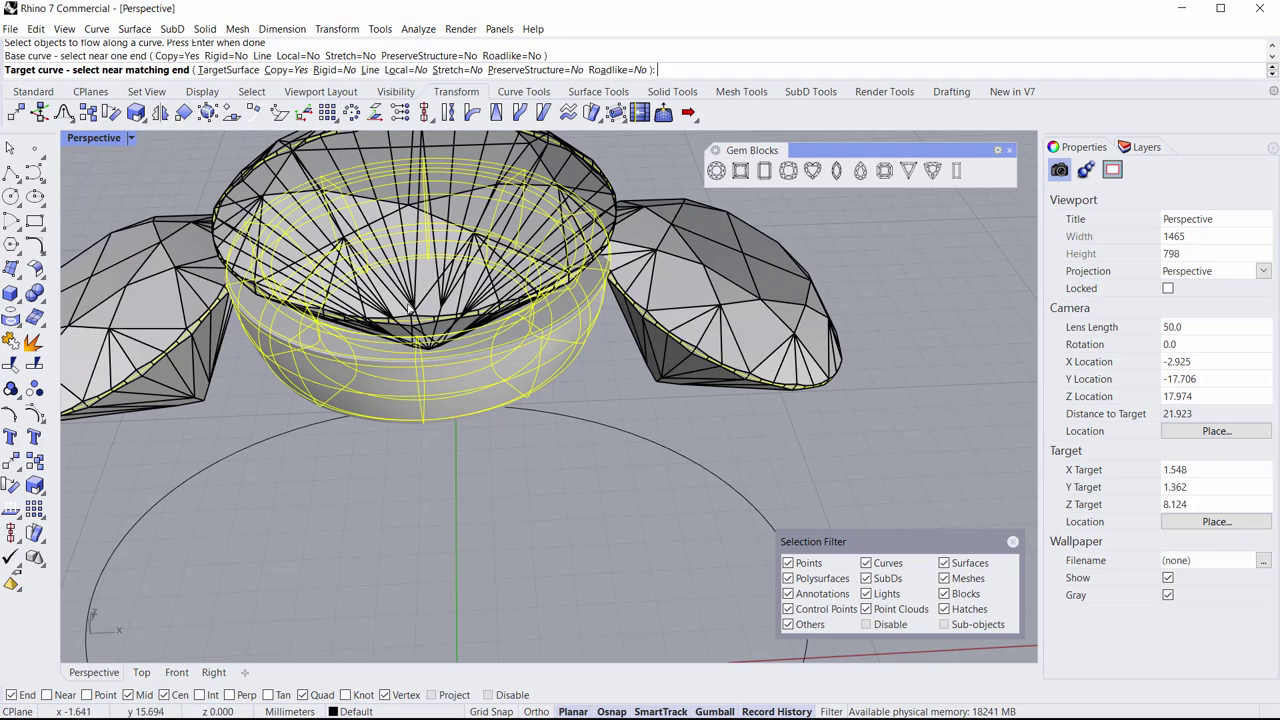
pyautogui.scroll(3, 415, 333)
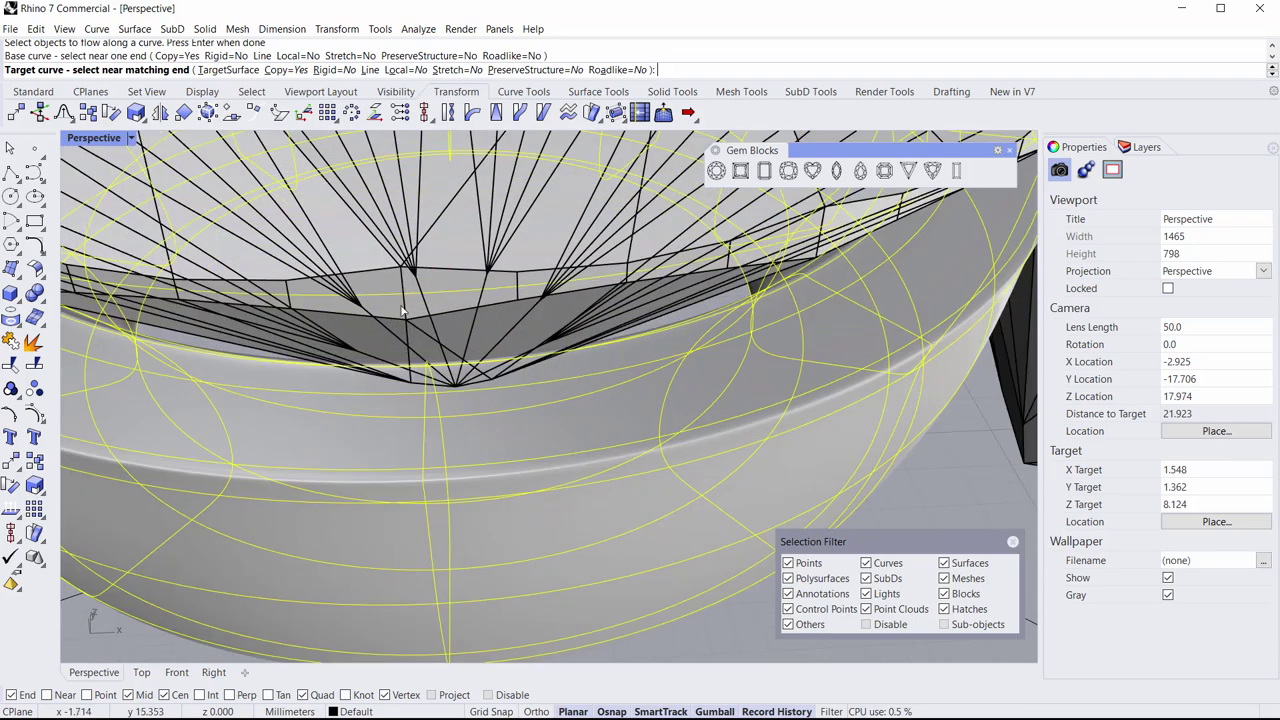
pyautogui.scroll(-3, 402, 313)
pyautogui.moveTo(412, 320); pyautogui.dragTo(405, 152, button='right')
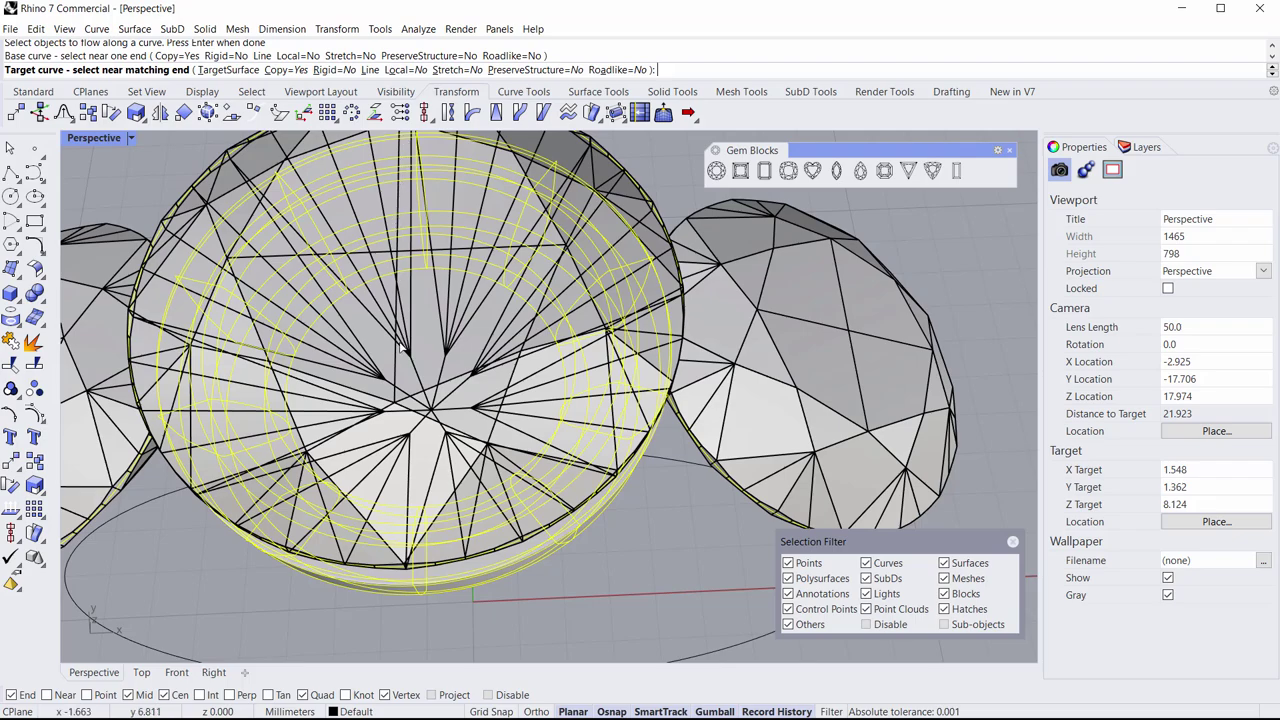
pyautogui.moveTo(392, 431); pyautogui.dragTo(389, 479, button='right')
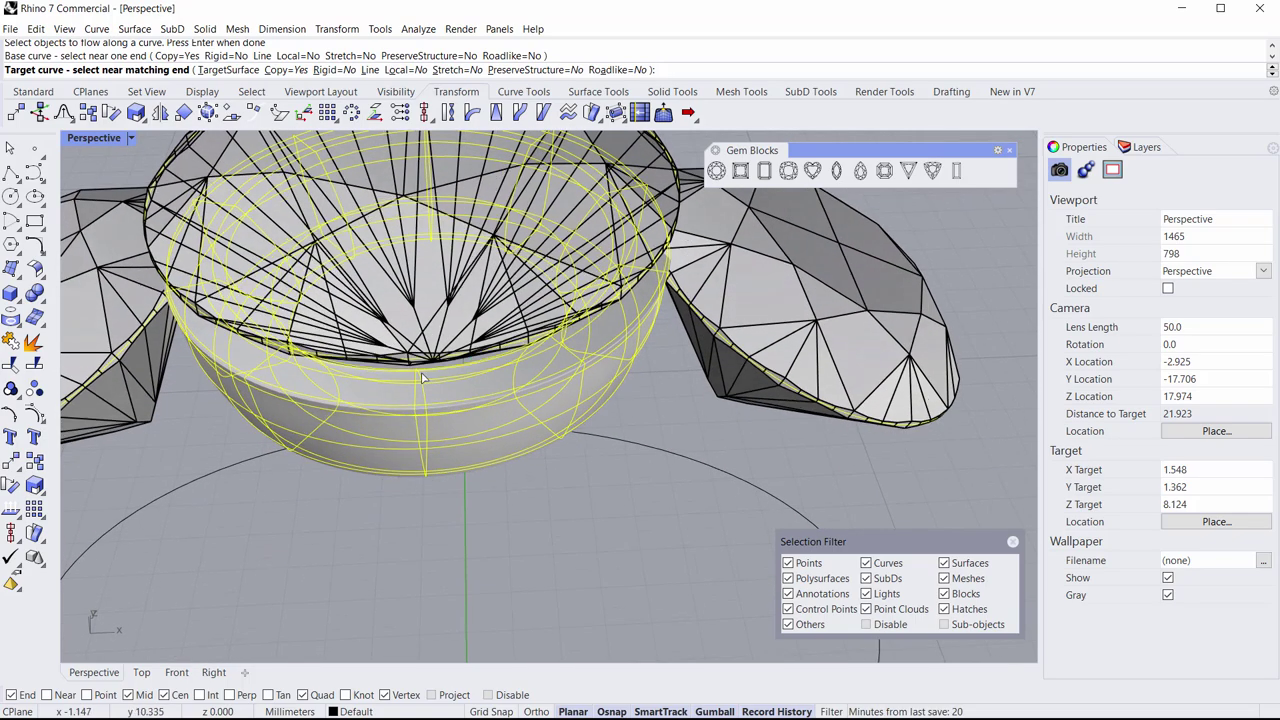
pyautogui.moveTo(812, 403); pyautogui.dragTo(782, 291, button='right')
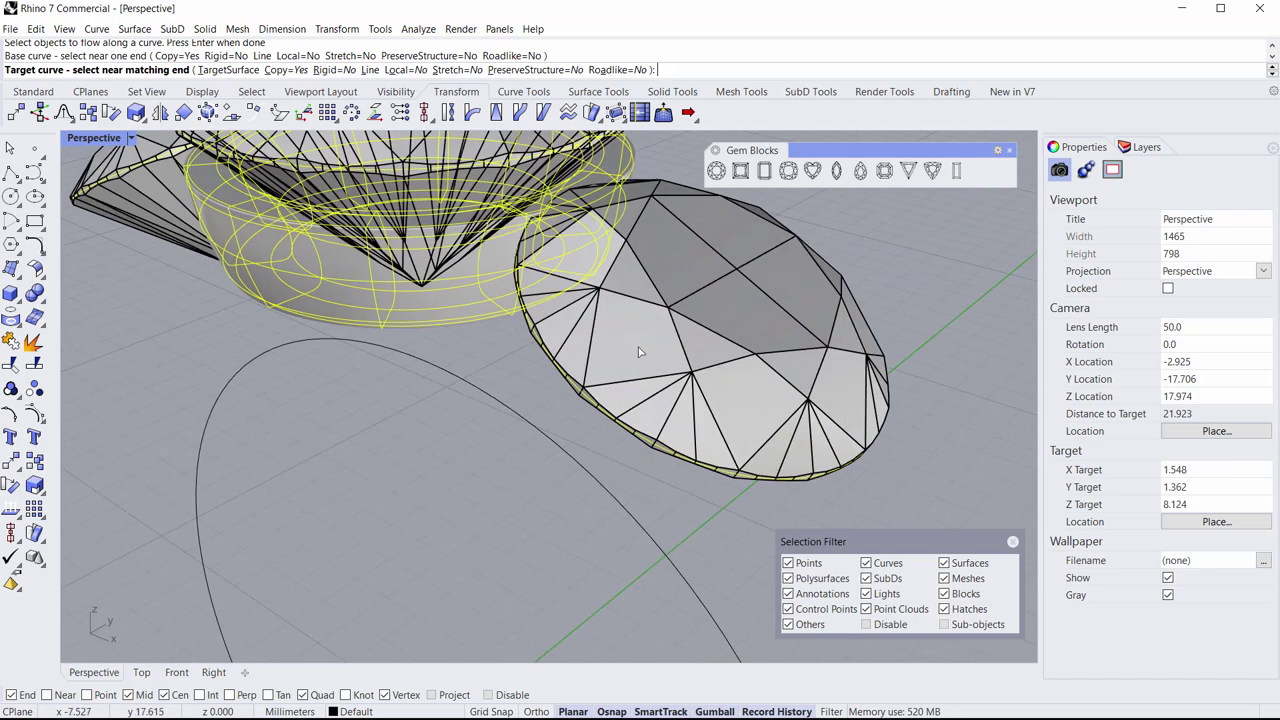
pyautogui.scroll(5, 596, 407)
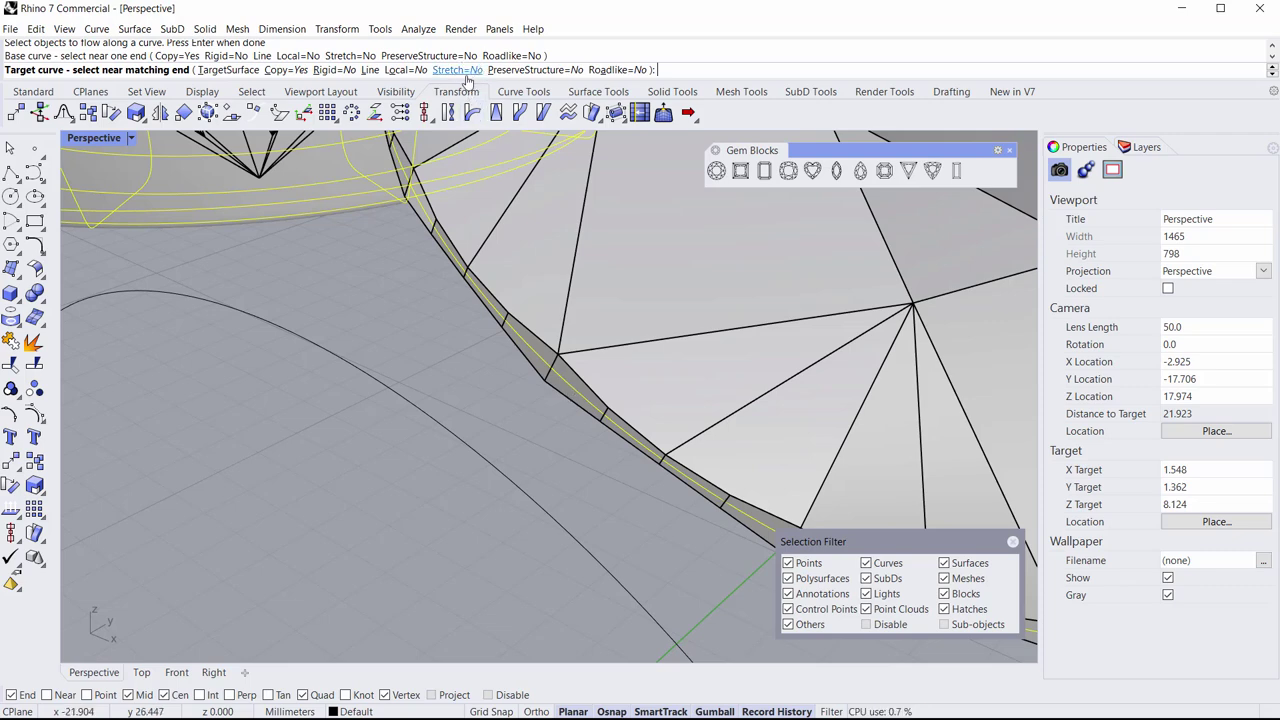
pyautogui.scroll(-5, 396, 225)
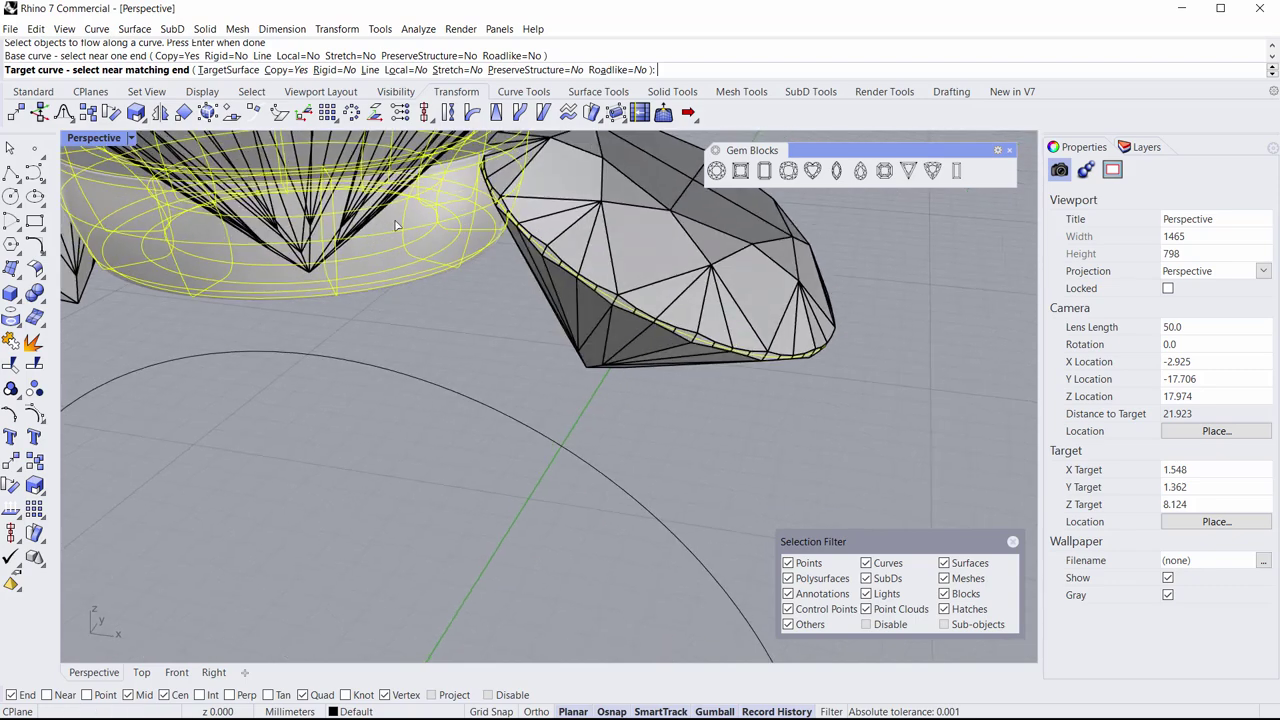
pyautogui.scroll(3, 670, 330)
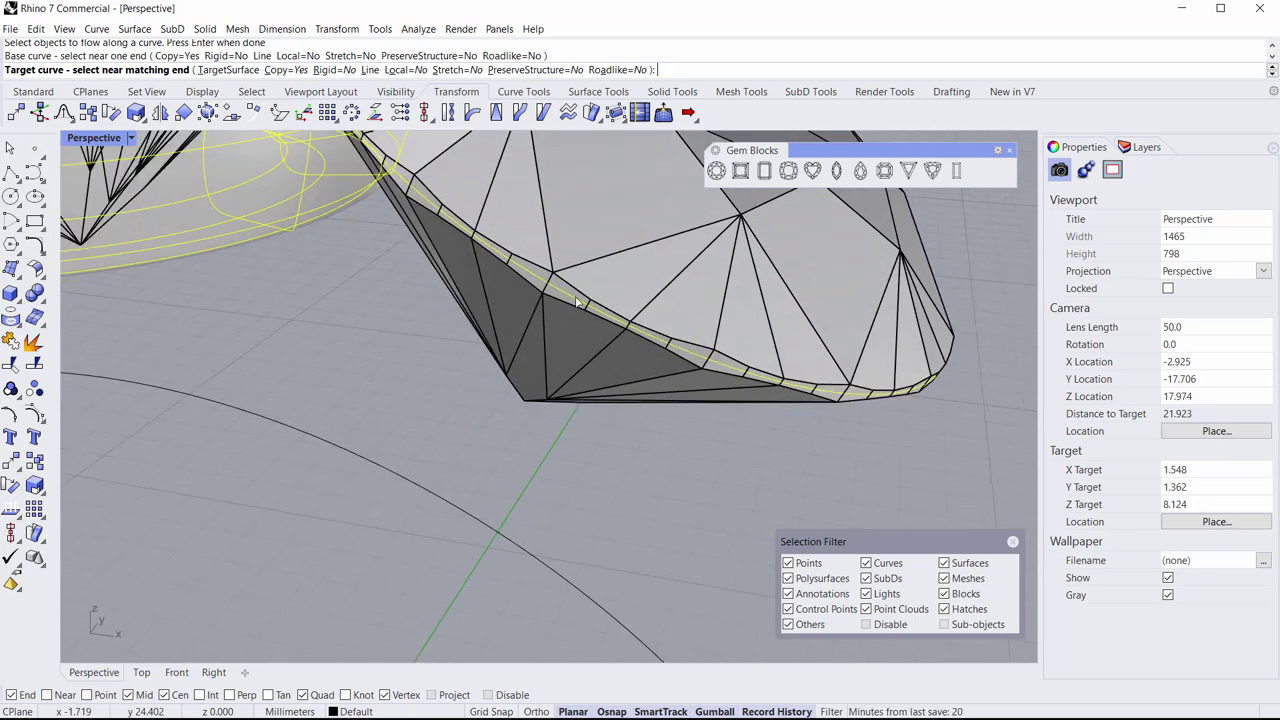
pyautogui.click(565, 298)
pyautogui.scroll(-4, 493, 321)
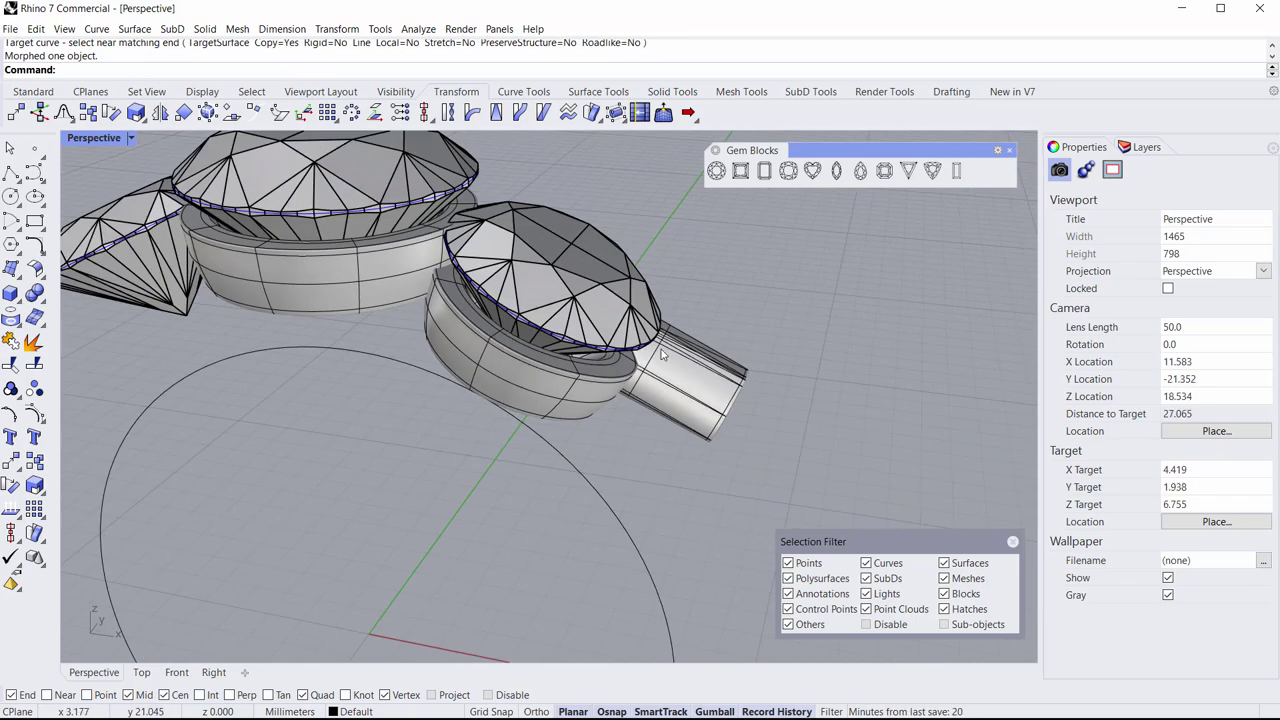
# Step: Delete the flowed bezel copy at the right side stone
pyautogui.moveTo(661, 350); pyautogui.dragTo(494, 262, button='right')
pyautogui.click(635, 364)
pyautogui.press('Delete')
# Step: Flow a copy of the centre bezel from the centre stone's girdle curve to the right stone's girdle curve with Stretch=Yes
pyautogui.scroll(5, 494, 262)
pyautogui.click(588, 420)
pyautogui.scroll(2, 588, 420)
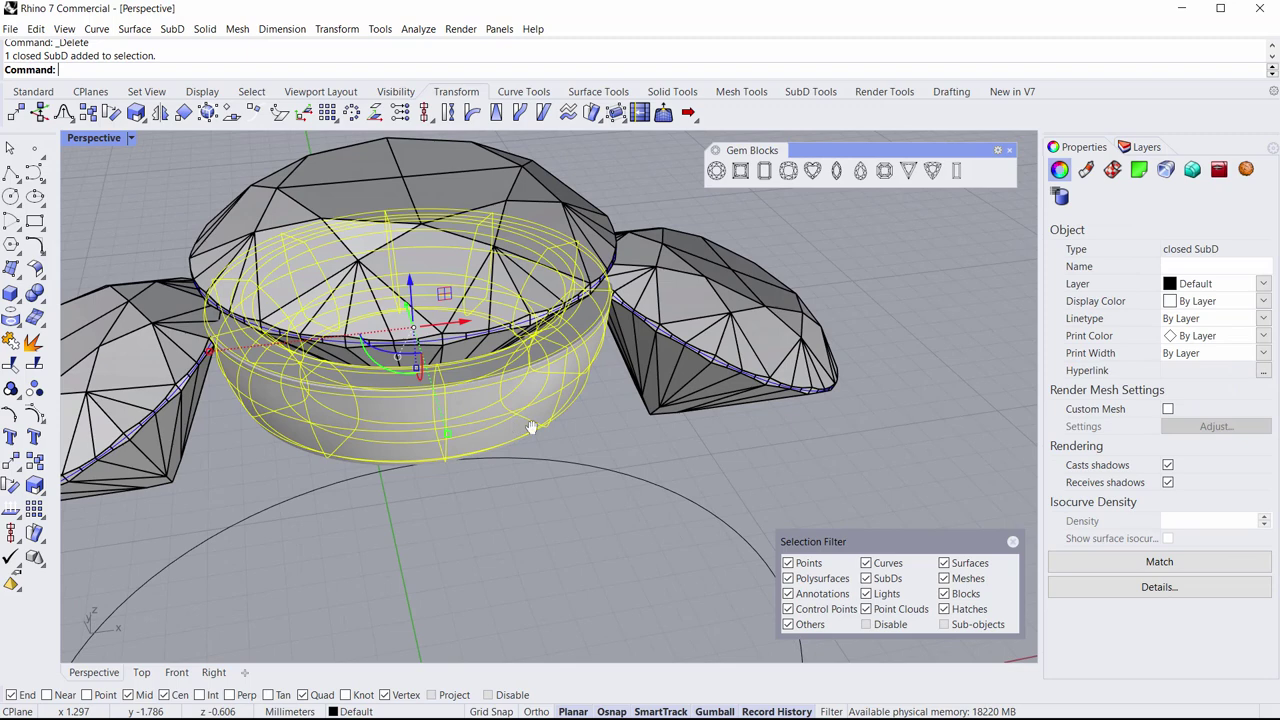
pyautogui.rightClick(588, 420)
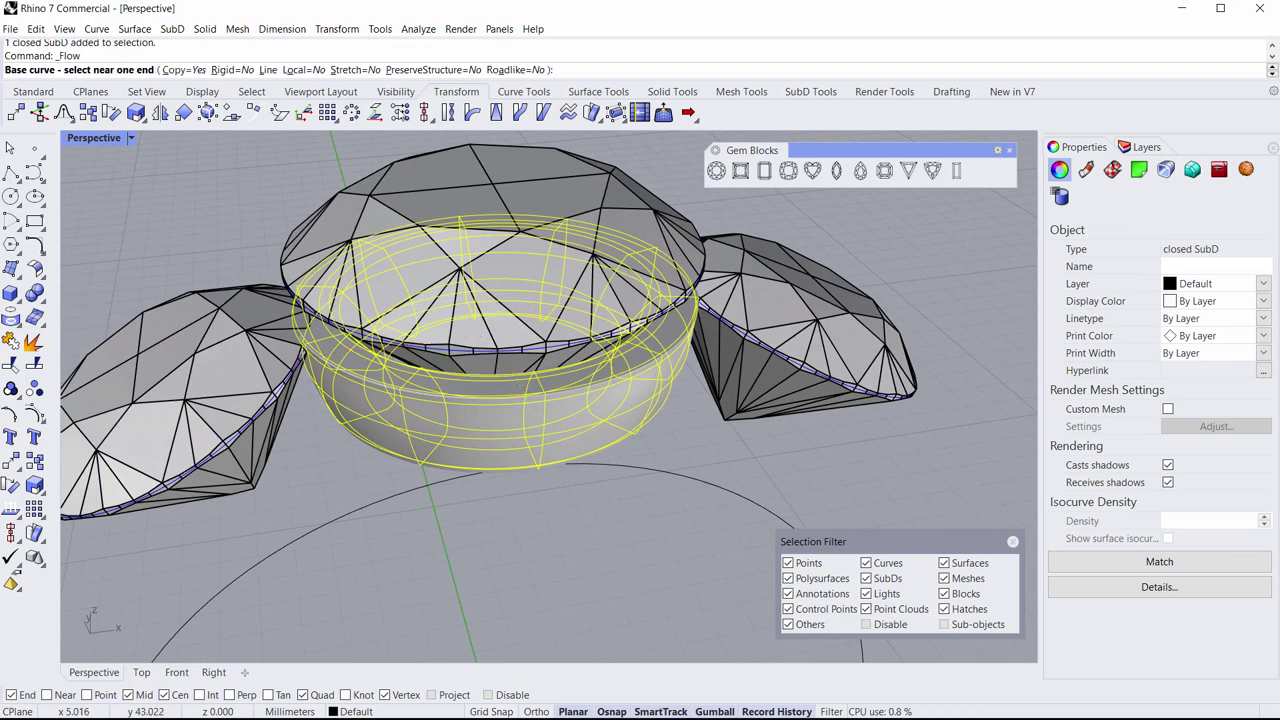
pyautogui.click(357, 71)
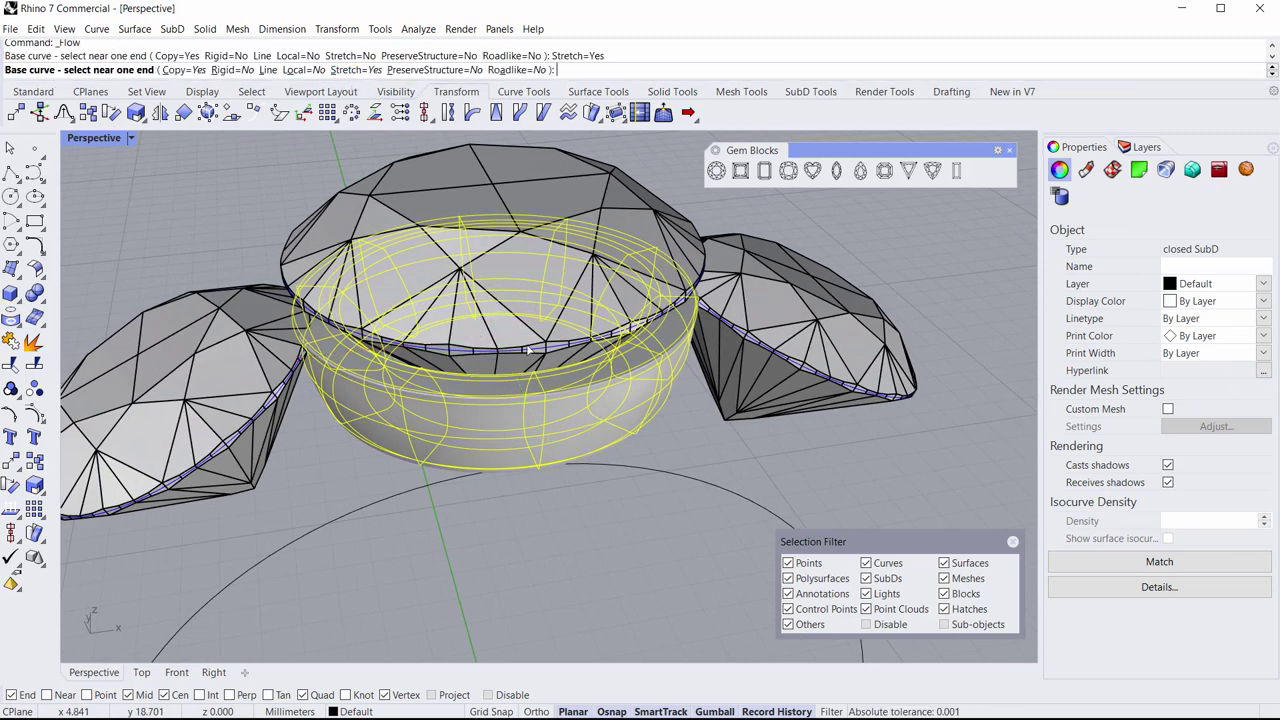
pyautogui.scroll(2, 597, 352)
pyautogui.scroll(3, 597, 352)
pyautogui.click(466, 344)
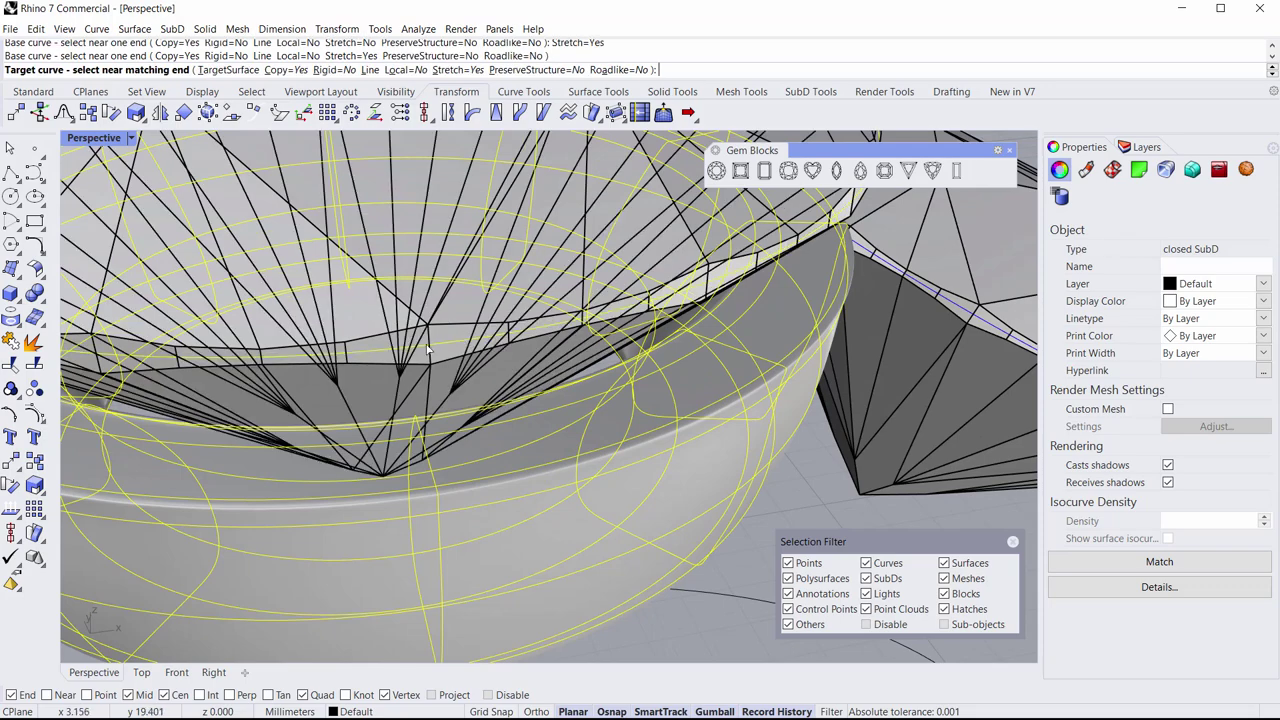
pyautogui.scroll(-6, 466, 344)
pyautogui.scroll(4, 686, 381)
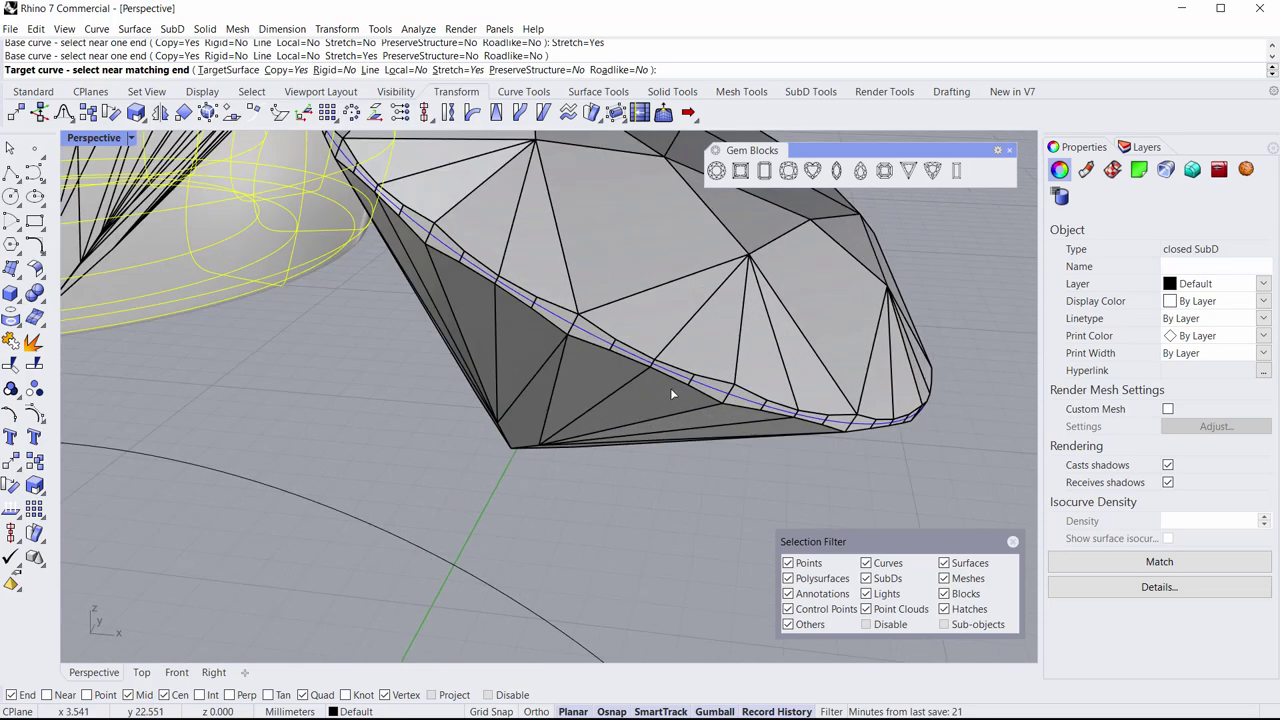
pyautogui.click(596, 341)
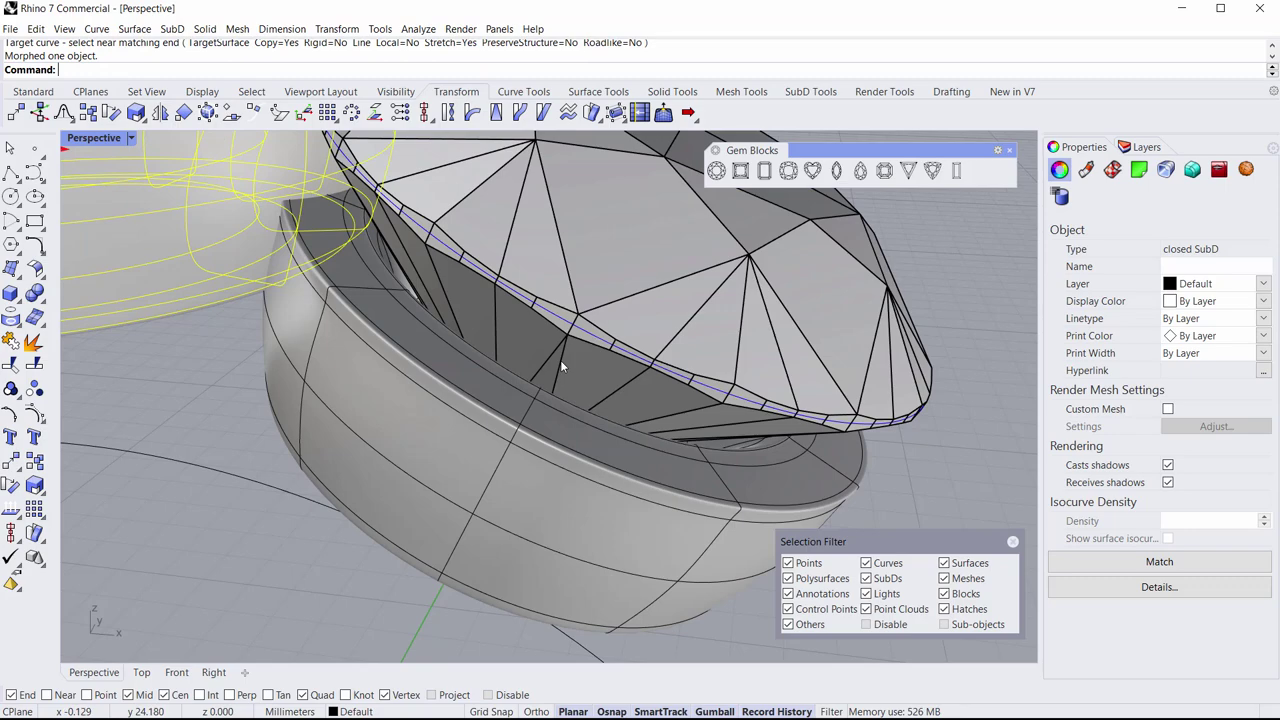
# Step: Nudge the original centre bezel slightly upward so the history-linked copy under the right stone updates with it
pyautogui.scroll(-8, 560, 360)
pyautogui.moveTo(663, 419); pyautogui.dragTo(690, 386, button='right')
pyautogui.moveTo(404, 364); pyautogui.dragTo(510, 393, button='right')
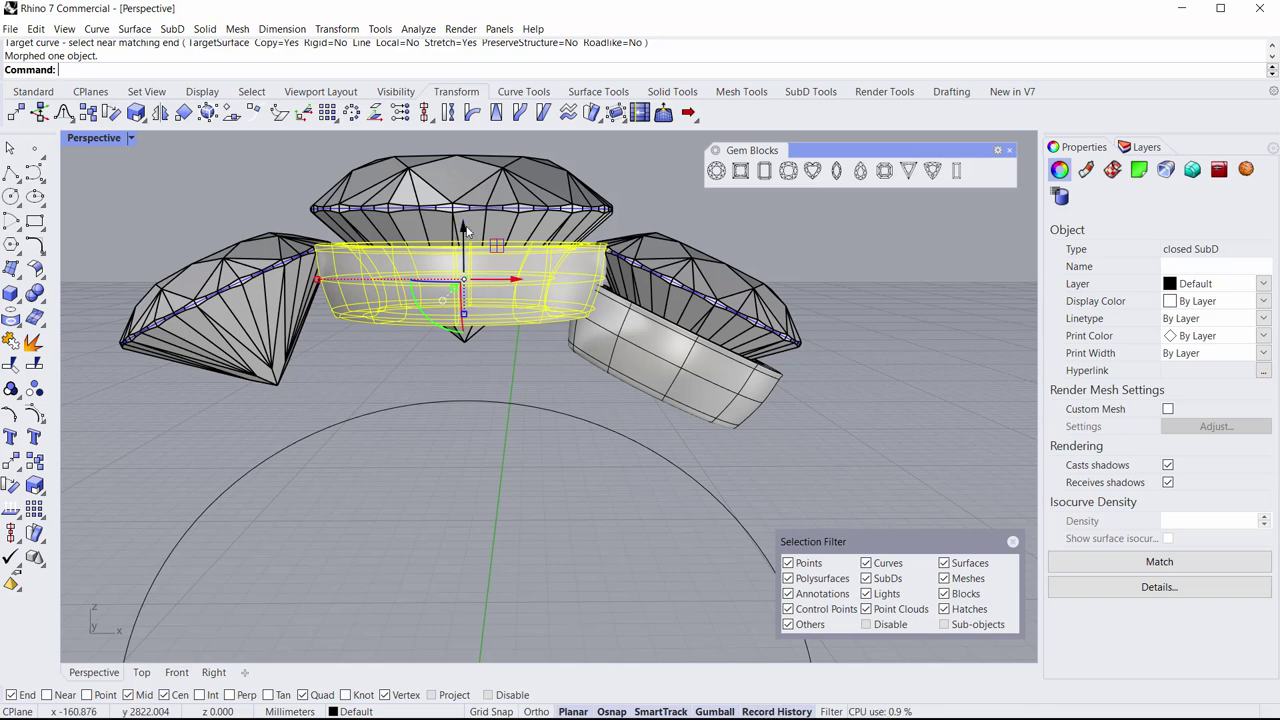
pyautogui.moveTo(465, 230); pyautogui.dragTo(465, 228)
pyautogui.click(360, 344)
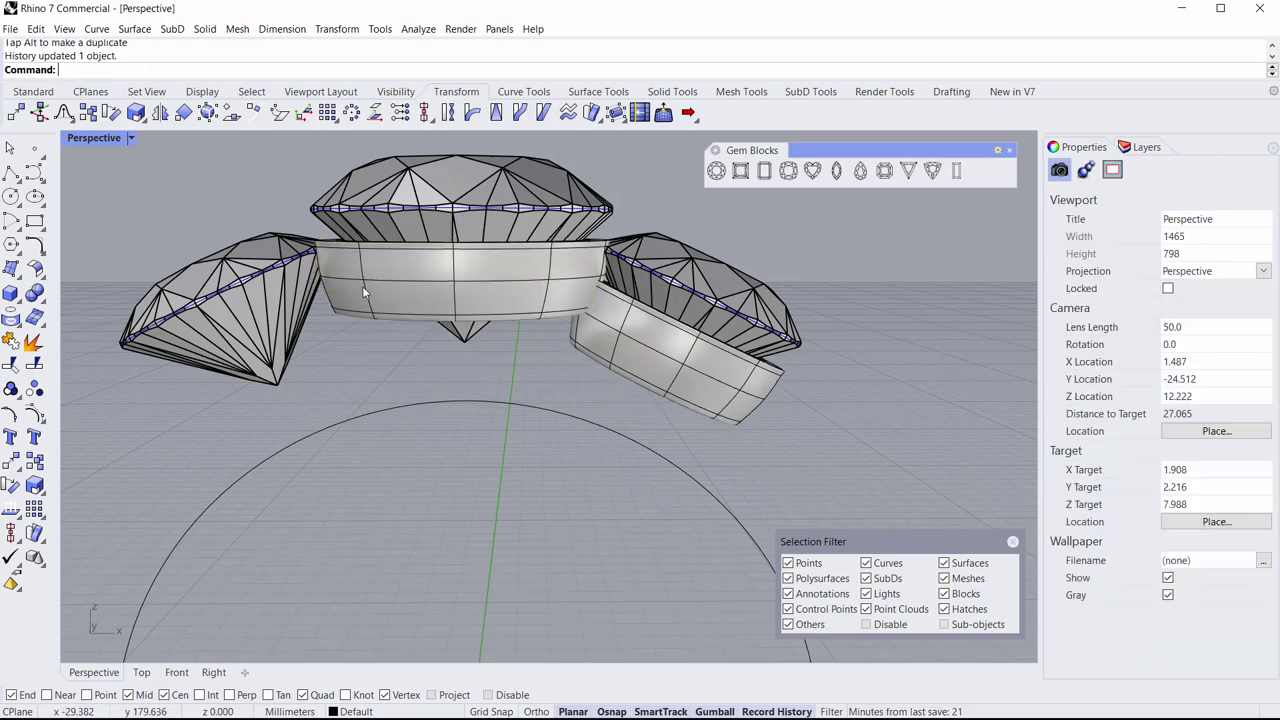
# Step: Scale the middle edge loop of the centre SubD bezel slightly so the flowed copy under the right stone updates with it
pyautogui.keyDown('ctrl'); pyautogui.keyDown('shift'); pyautogui.doubleClick(354, 278); pyautogui.keyUp('shift'); pyautogui.keyUp('ctrl')
pyautogui.scroll(3, 348, 293)
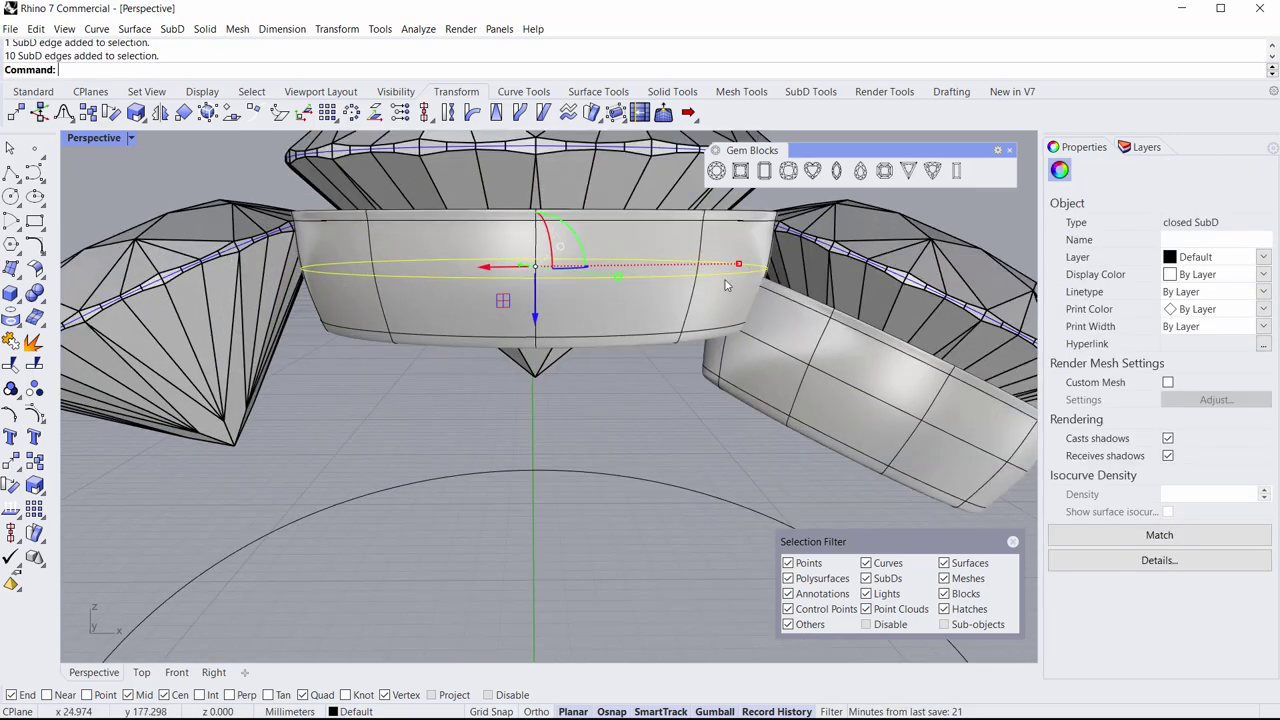
pyautogui.moveTo(740, 268); pyautogui.dragTo(738, 264)
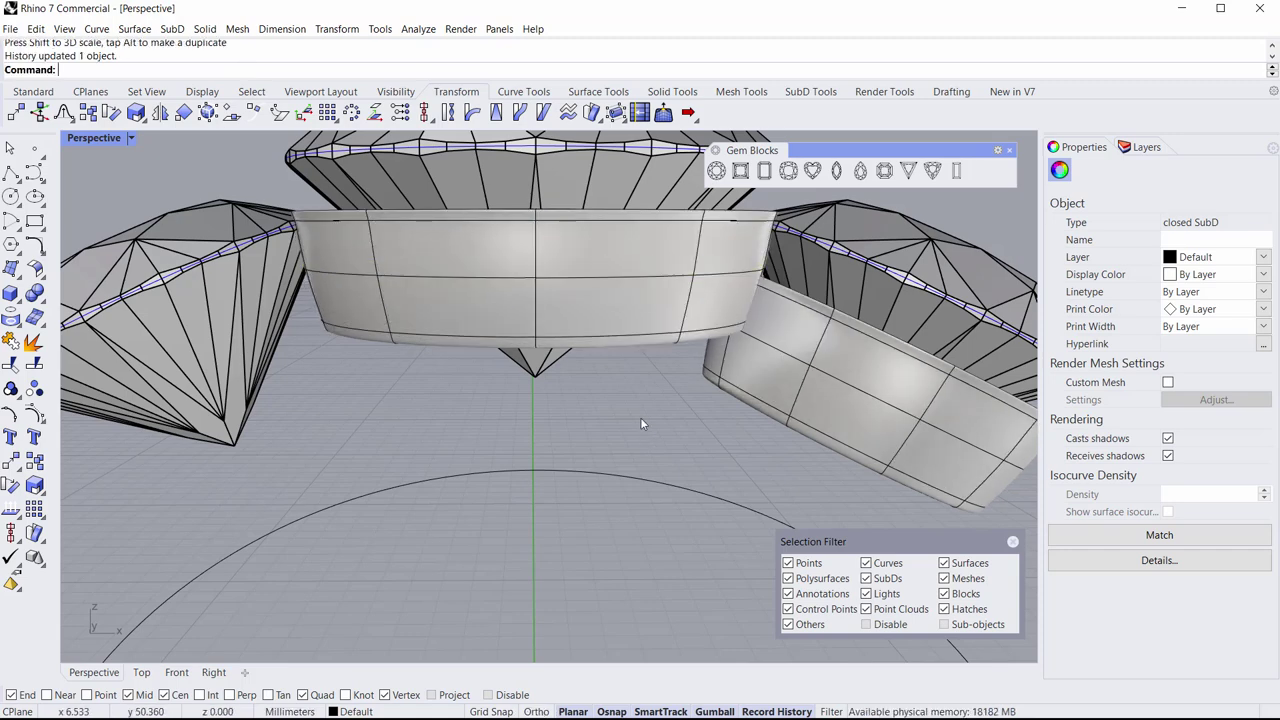
pyautogui.click(640, 417)
pyautogui.scroll(-4, 640, 417)
pyautogui.keyDown('shift'); pyautogui.moveTo(619, 412); pyautogui.dragTo(589, 391, button='right'); pyautogui.keyUp('shift')
pyautogui.scroll(-1, 620, 388)
# Step: Mirror the right side bezel through the origin (0) to place a copy under the left side stone
pyautogui.click(648, 385)
pyautogui.scroll(-4, 645, 383)
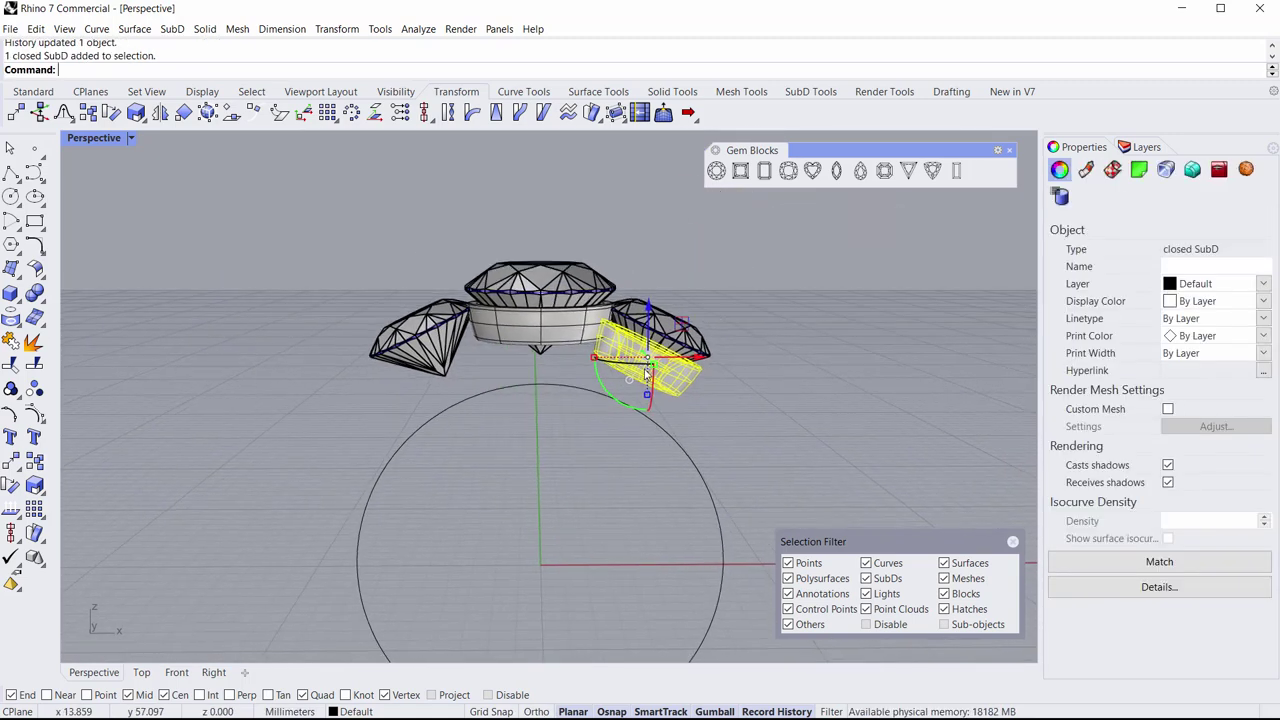
pyautogui.rightClick(773, 430)
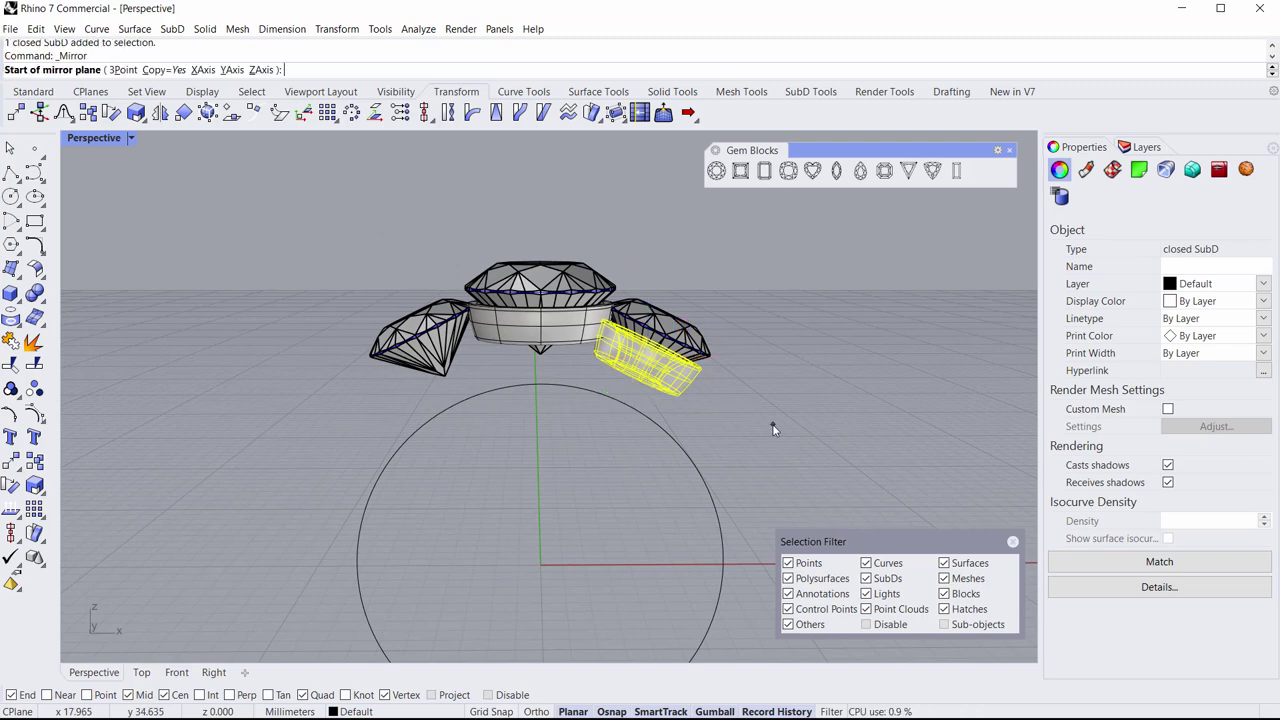
pyautogui.write('0')
pyautogui.press('Return')
pyautogui.keyDown('shift'); pyautogui.click(764, 309); pyautogui.keyUp('shift')
pyautogui.click(820, 360)
# Step: Widen the centre bezel's middle edge loop slightly so that both linked side bezels follow
pyautogui.moveTo(552, 362); pyautogui.dragTo(517, 333, button='right')
pyautogui.scroll(5, 517, 330)
pyautogui.click(517, 330)
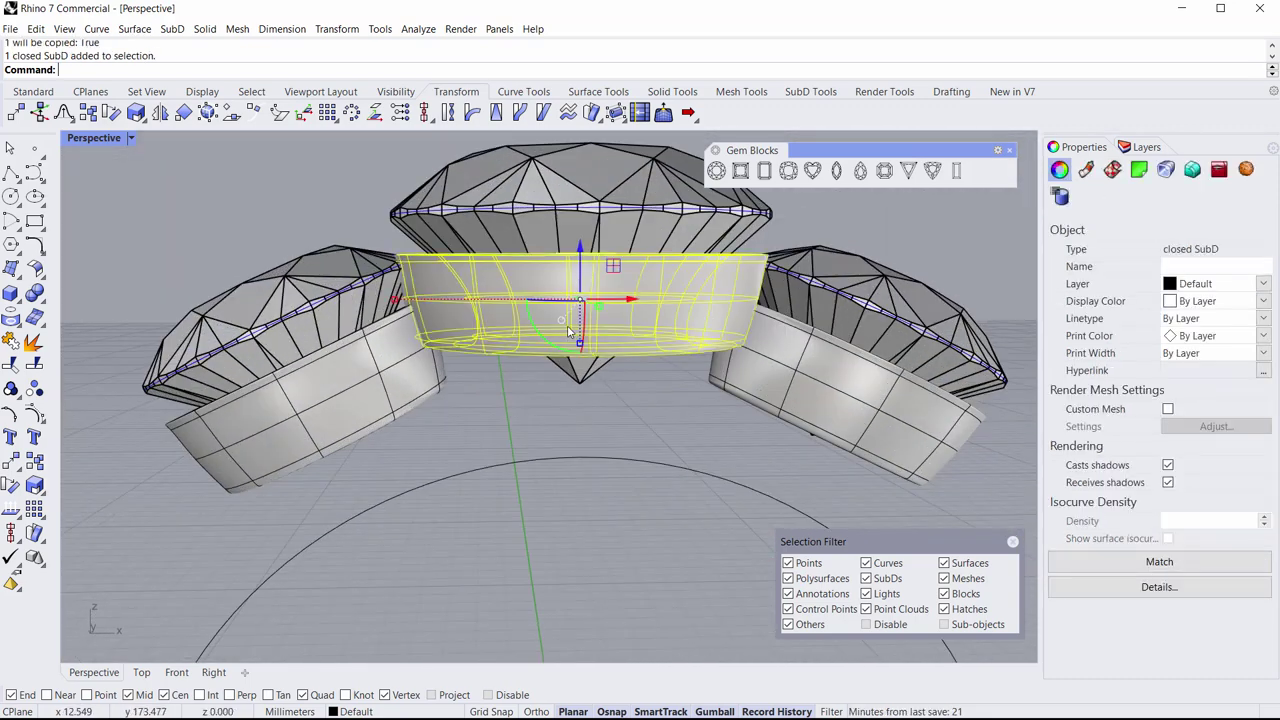
pyautogui.click(478, 404)
pyautogui.doubleClick(444, 301)
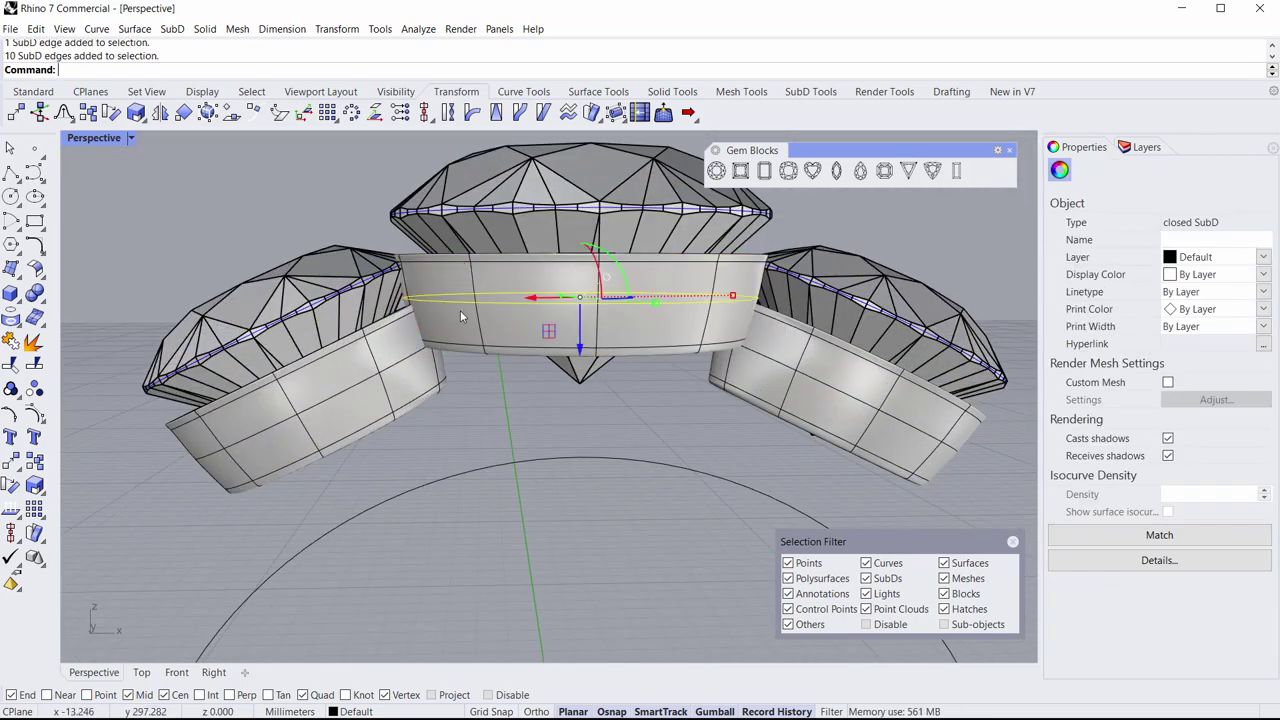
pyautogui.moveTo(733, 300); pyautogui.dragTo(739, 304)
pyautogui.click(570, 431)
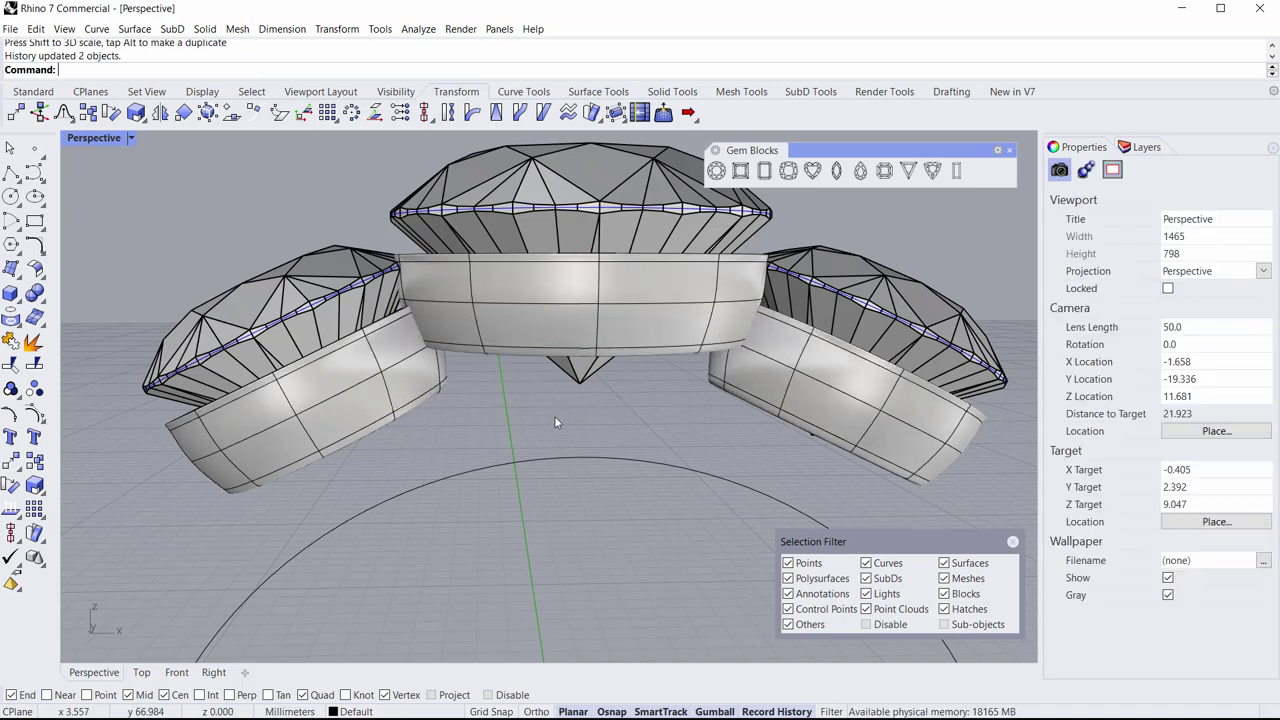
pyautogui.moveTo(570, 431)
pyautogui.mouseDown(button='right')
pyautogui.moveTo(571, 405)
pyautogui.moveTo(572, 440)
pyautogui.moveTo(573, 427)
pyautogui.mouseUp(button='right')
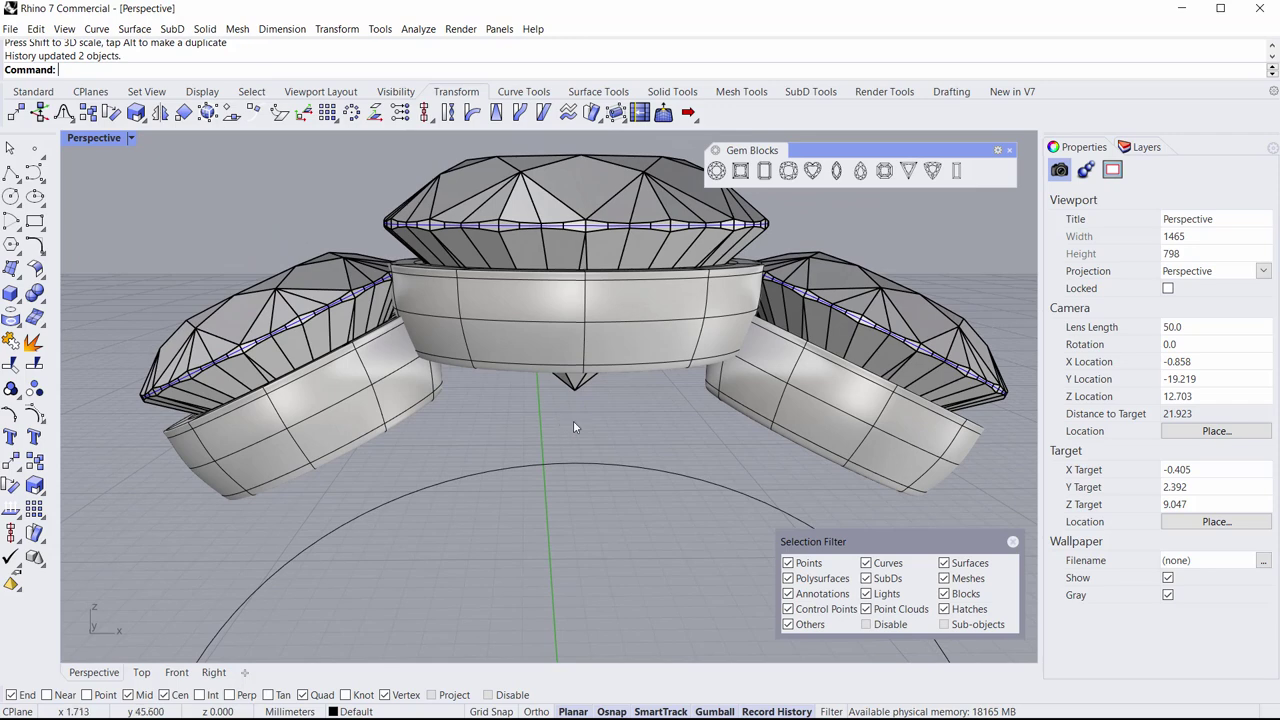
# Step: Move the centre stone slightly upward so the history-linked side bezels update
pyautogui.click(643, 314)
pyautogui.scroll(2, 643, 314)
pyautogui.moveTo(593, 314); pyautogui.dragTo(490, 285, button='right')
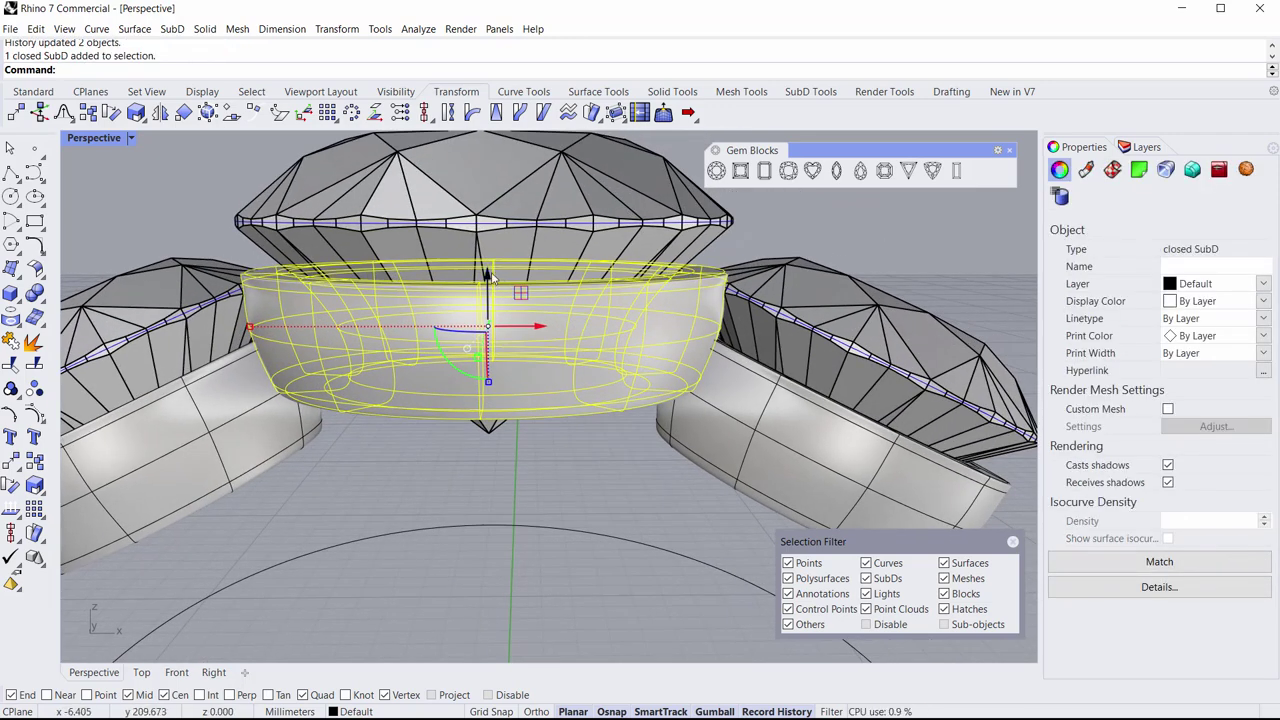
pyautogui.click(538, 231)
pyautogui.scroll(-2, 538, 242)
pyautogui.keyDown('shift'); pyautogui.moveTo(538, 242); pyautogui.dragTo(548, 256, button='right'); pyautogui.keyUp('shift')
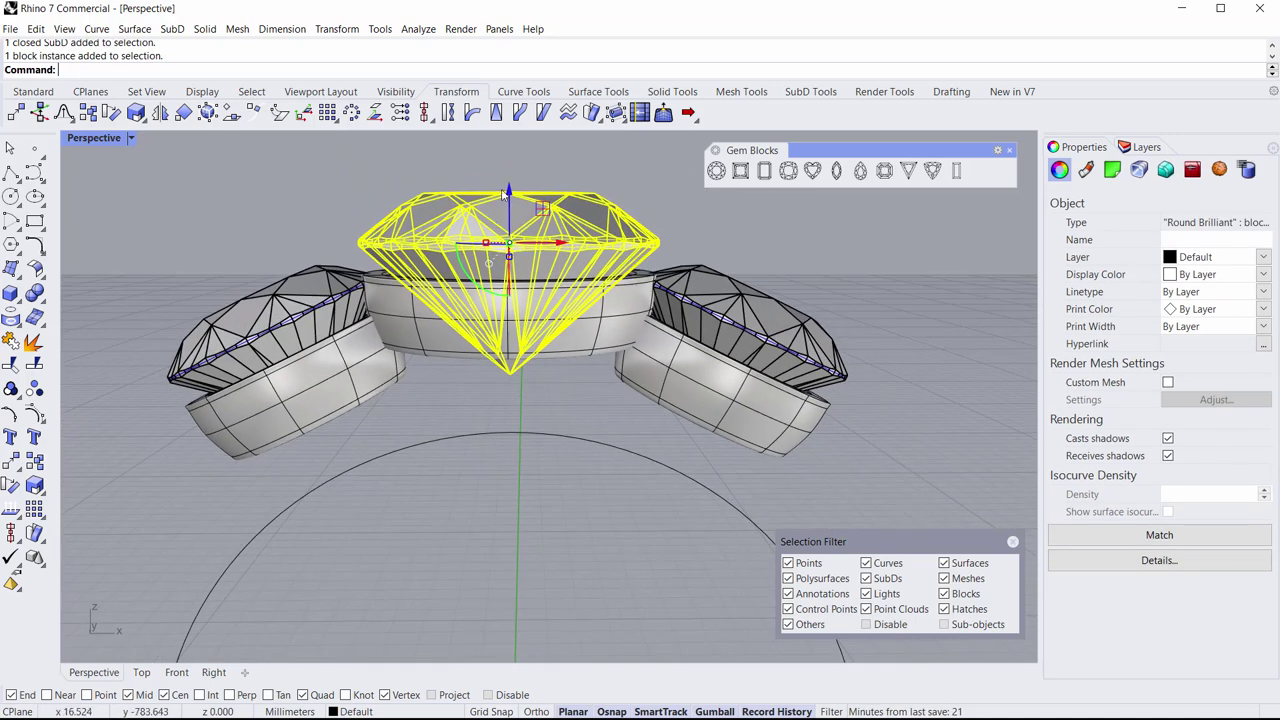
pyautogui.moveTo(508, 194)
pyautogui.mouseDown()
pyautogui.moveTo(508, 173)
pyautogui.moveTo(509, 191)
pyautogui.mouseUp()
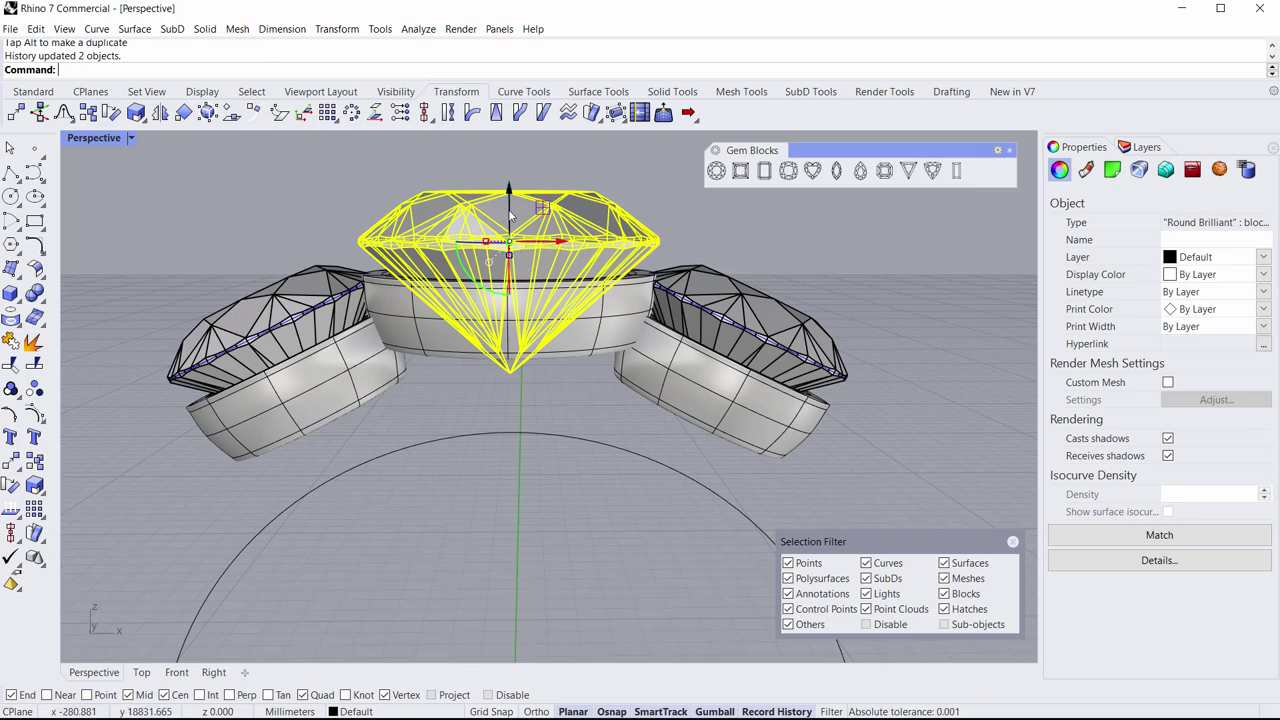
pyautogui.click(618, 175)
pyautogui.scroll(-5, 561, 281)
pyautogui.moveTo(559, 258); pyautogui.dragTo(529, 382, button='right')
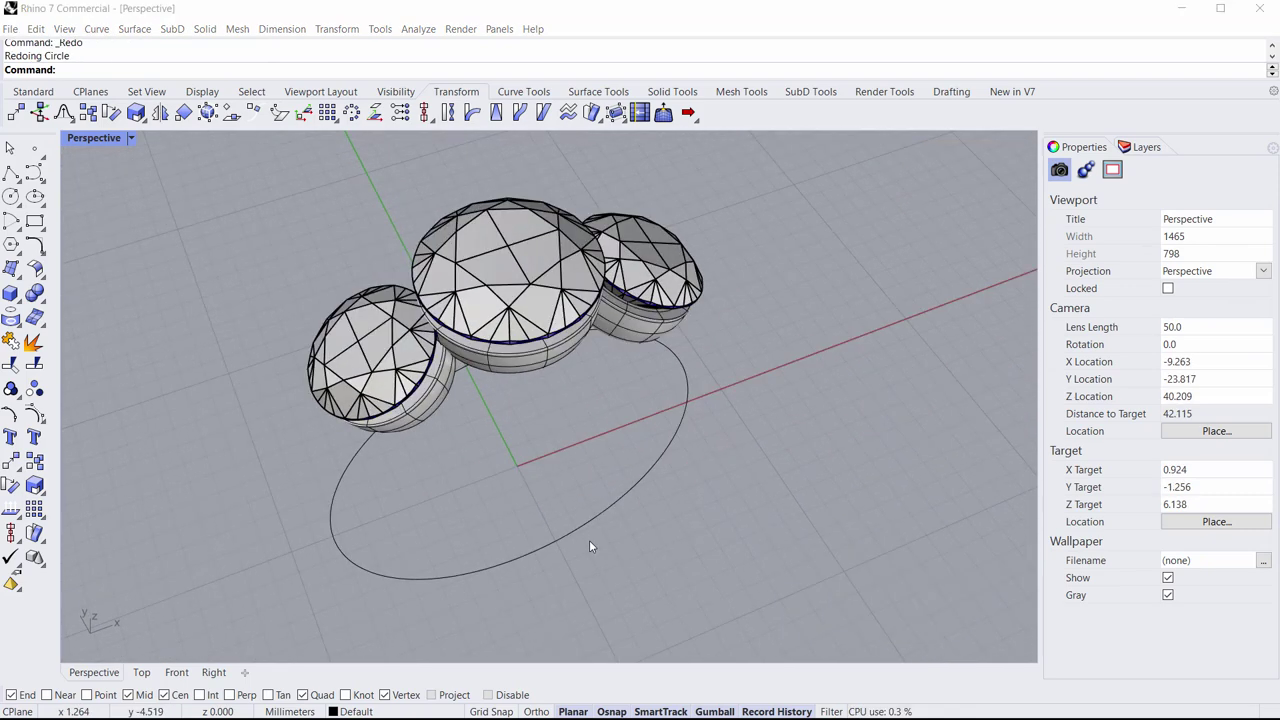
# Step: Extrude the finger-size circle radially outward into a flat ring surface and select the result to check its object type
pyautogui.moveTo(589, 540); pyautogui.dragTo(505, 412, button='right')
pyautogui.click(368, 452)
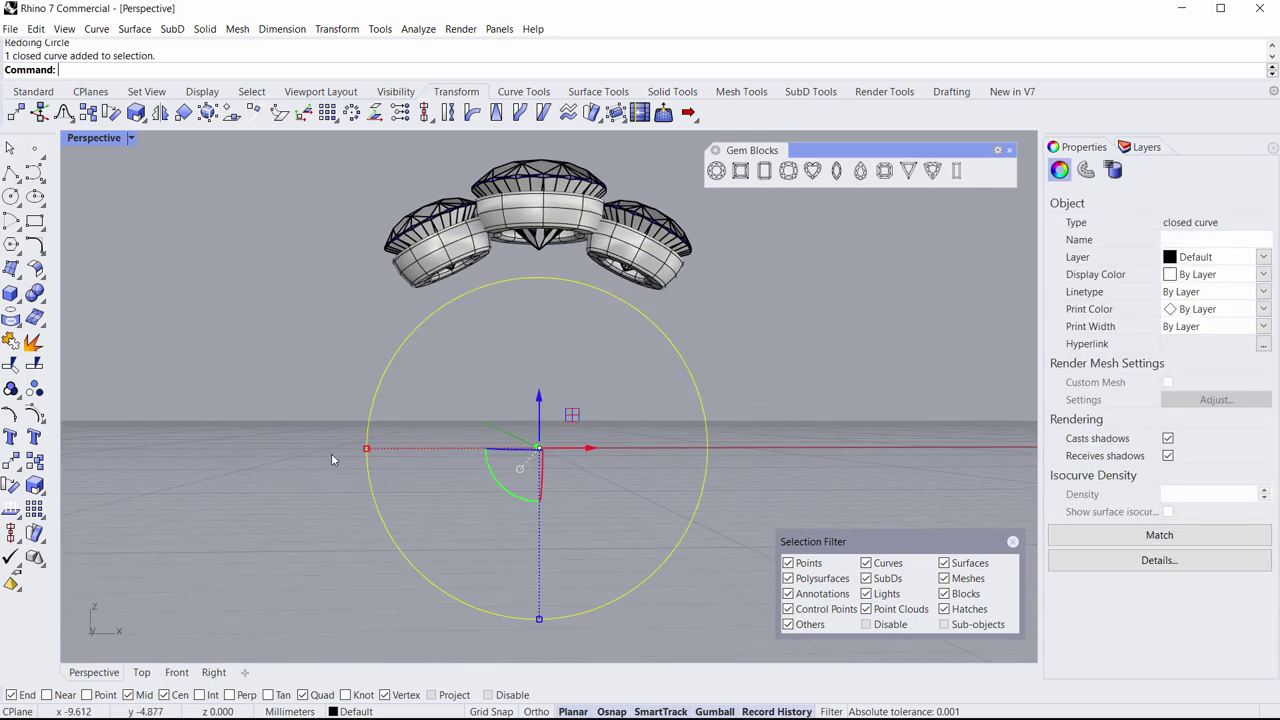
pyautogui.moveTo(370, 453); pyautogui.dragTo(337, 465)
pyautogui.click(437, 401)
pyautogui.click(409, 314)
pyautogui.scroll(6, 475, 362)
pyautogui.moveTo(475, 363); pyautogui.dragTo(432, 405, button='right')
pyautogui.scroll(-4, 489, 399)
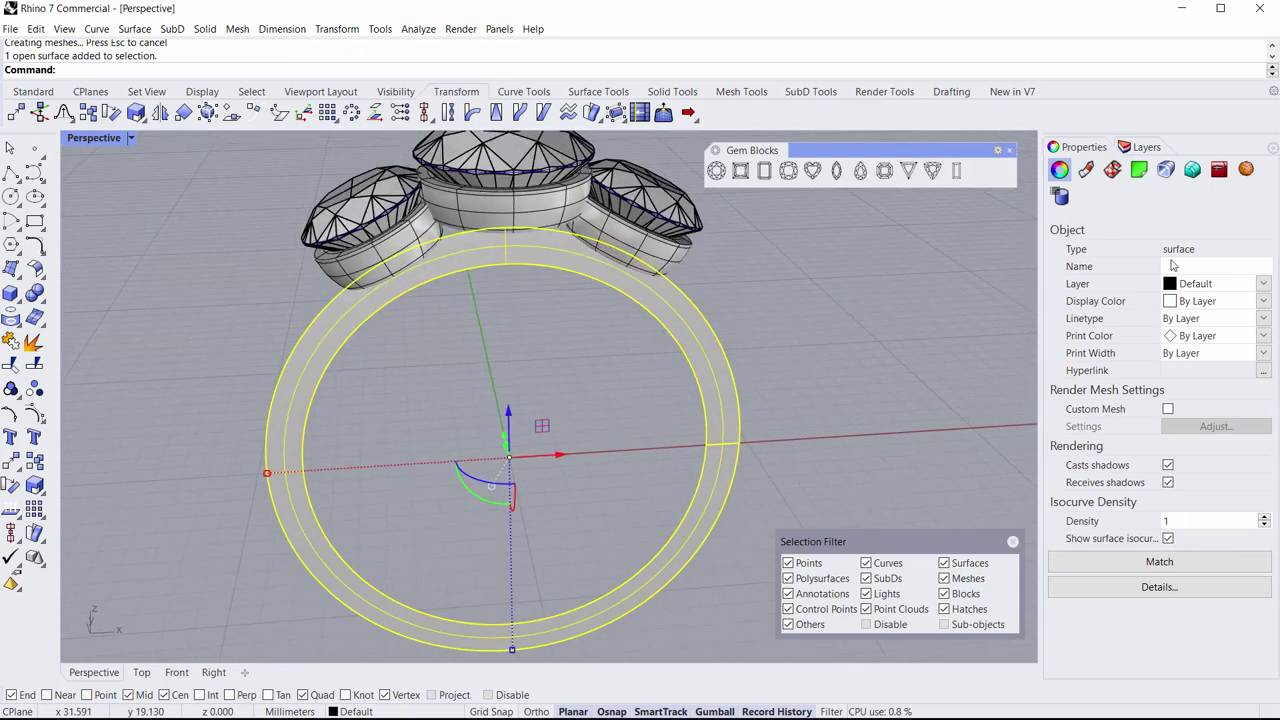
# Step: Delete the extruded flat ring surface, keeping the finger-size circle
pyautogui.click(792, 342)
pyautogui.click(695, 338)
pyautogui.press('Delete')
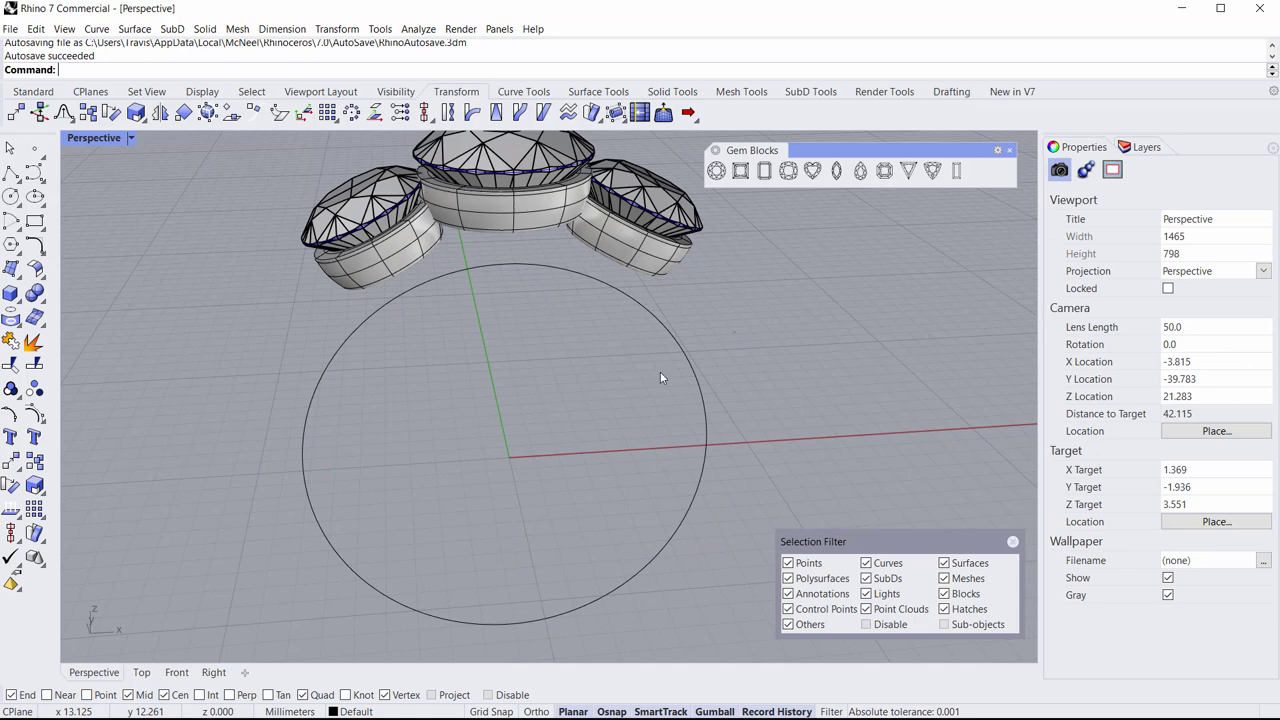
# Step: Convert the finger-size circle to a SubD-friendly curve
pyautogui.click(636, 379)
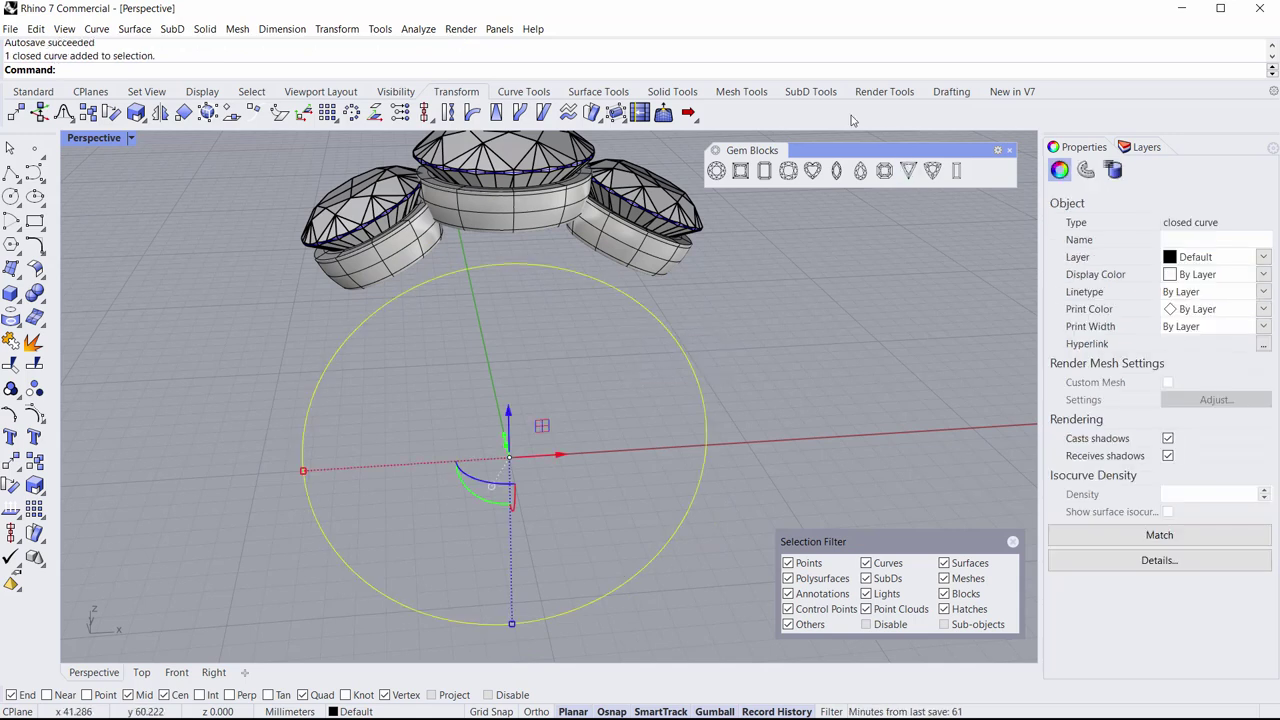
pyautogui.click(808, 92)
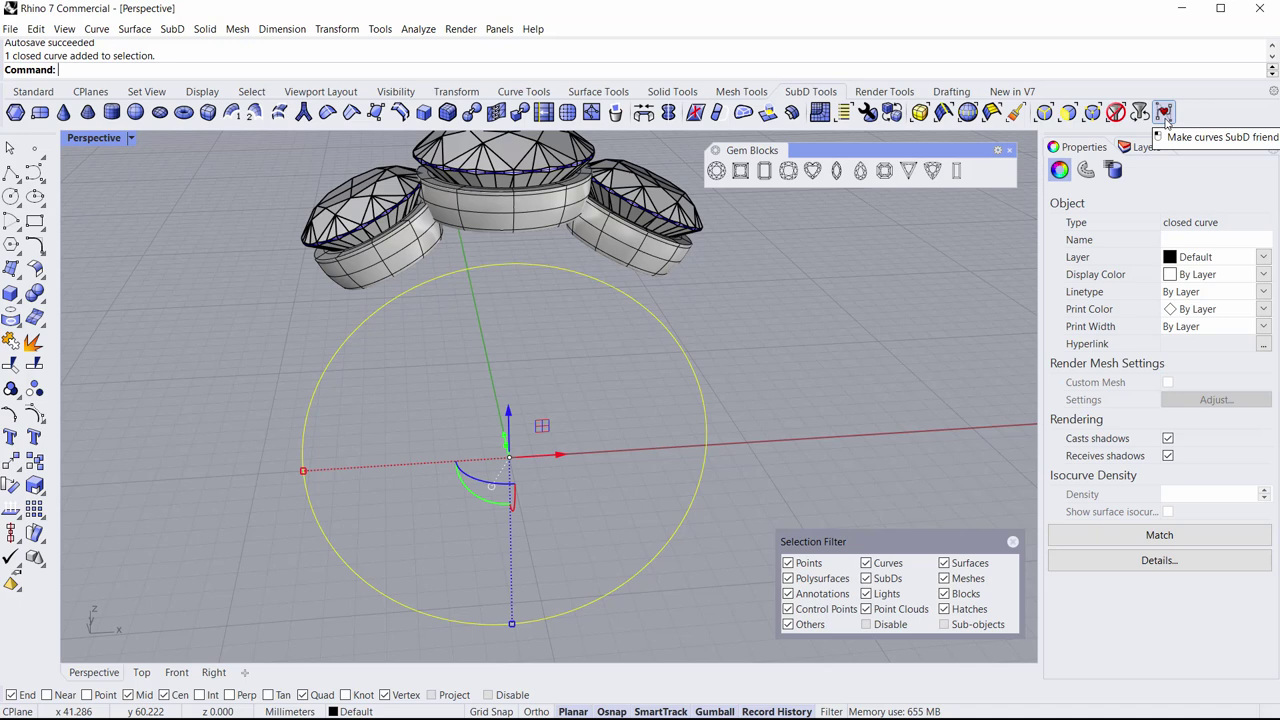
pyautogui.click(1165, 116)
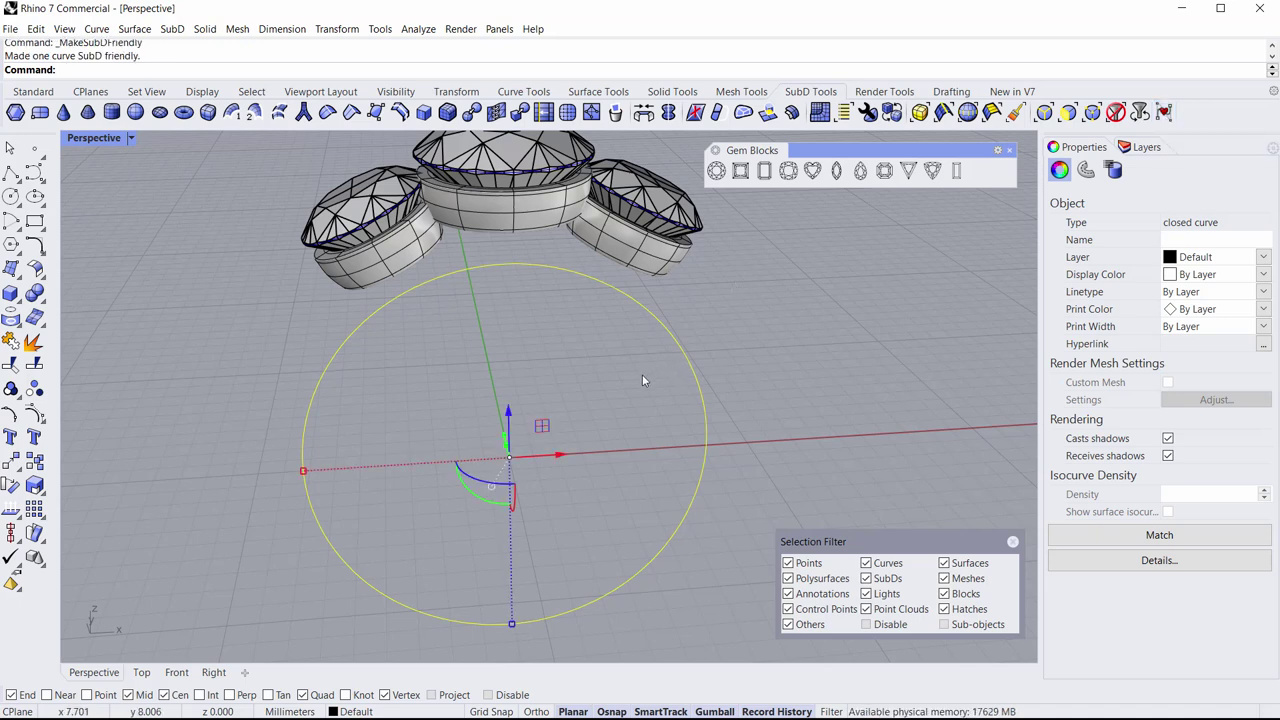
# Step: Extrude the SubD-friendly circle radially outward into a flat SubD ring band and check its object type
pyautogui.moveTo(425, 446); pyautogui.dragTo(490, 419, button='right')
pyautogui.scroll(-2, 426, 443)
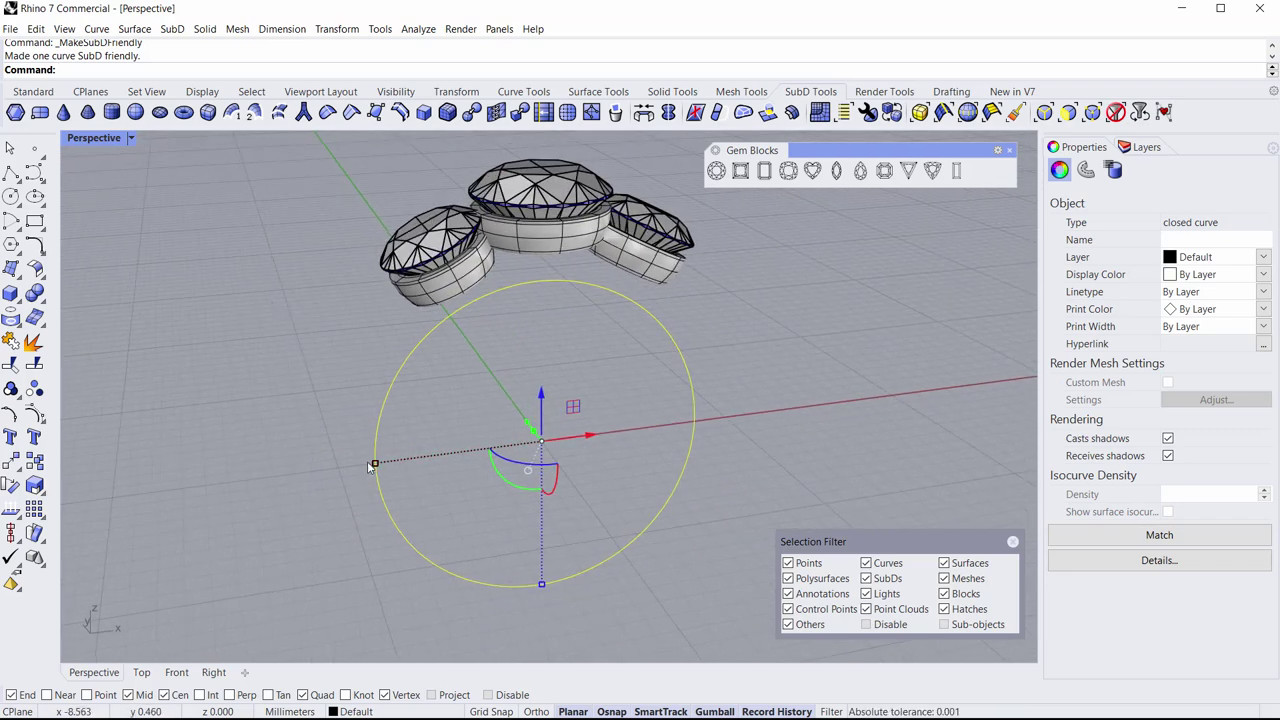
pyautogui.moveTo(377, 464); pyautogui.dragTo(349, 489)
pyautogui.click(458, 388)
pyautogui.moveTo(458, 388); pyautogui.dragTo(478, 313, button='right')
pyautogui.click(670, 323)
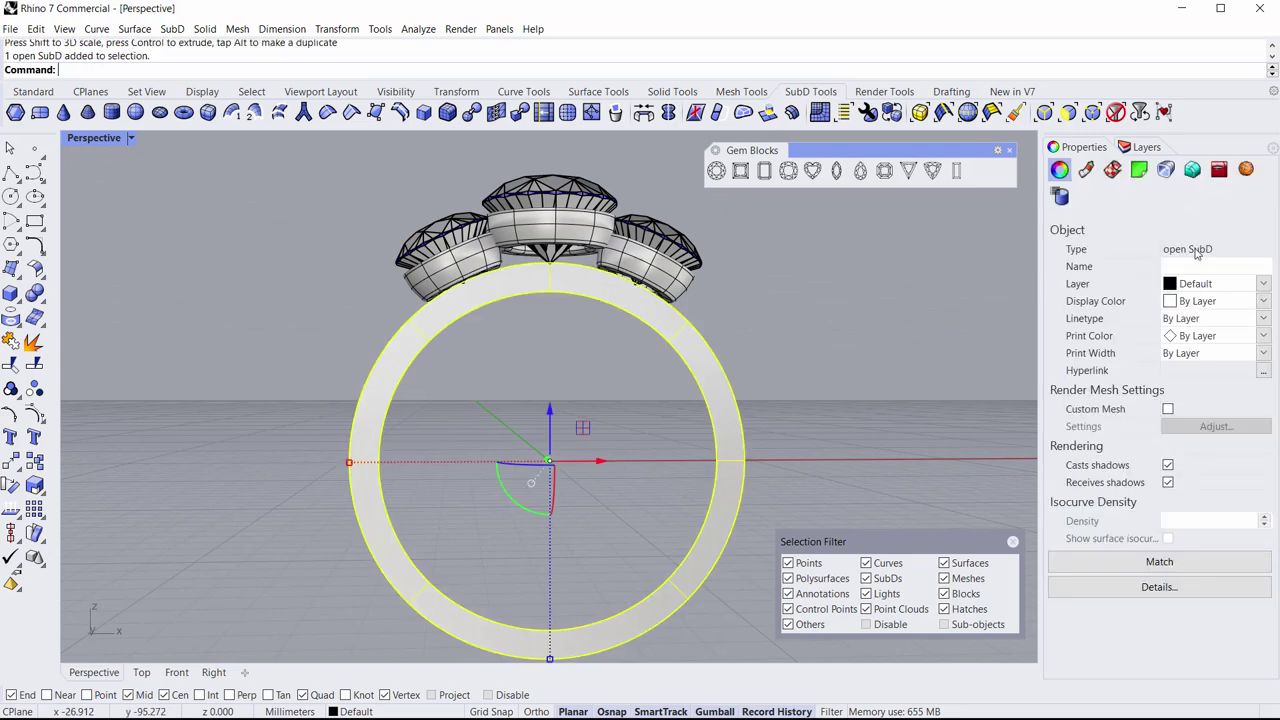
pyautogui.click(784, 314)
pyautogui.moveTo(784, 314); pyautogui.dragTo(1002, 269, button='right')
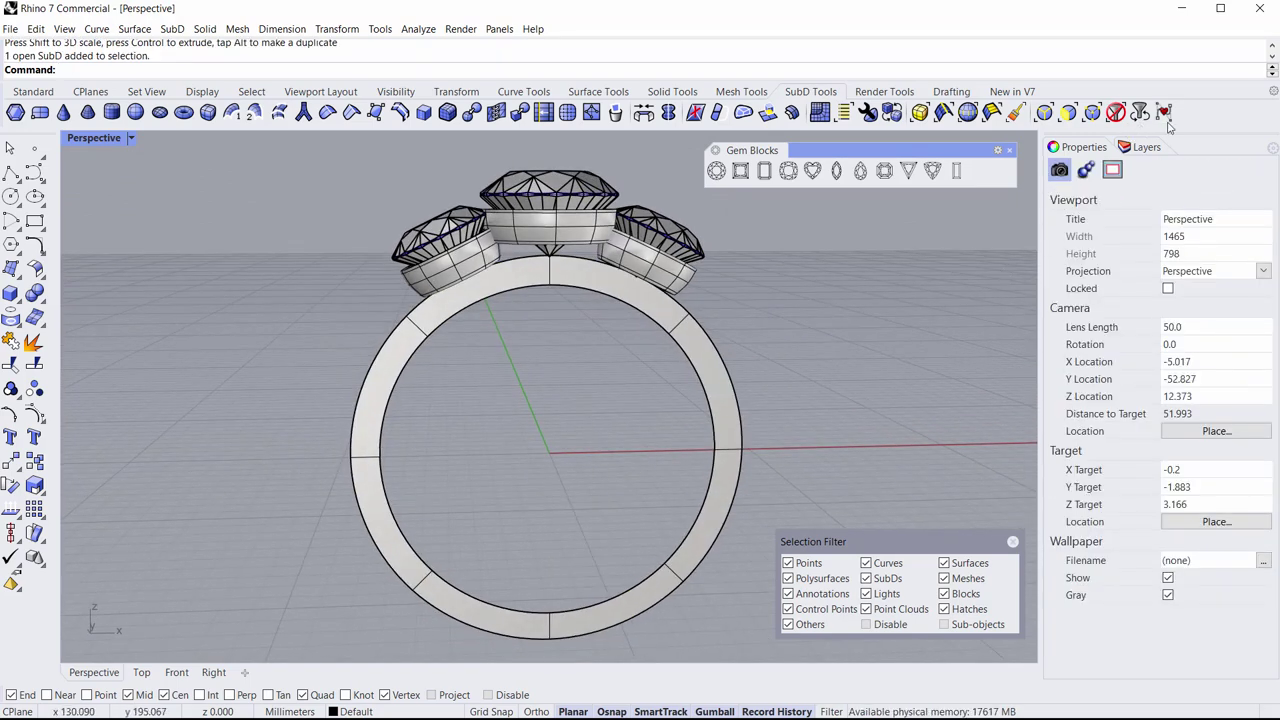
# Step: Extrude the band's outer edge loop outward to add a second row of faces, accepting the history break
pyautogui.moveTo(610, 393); pyautogui.dragTo(537, 362, button='right')
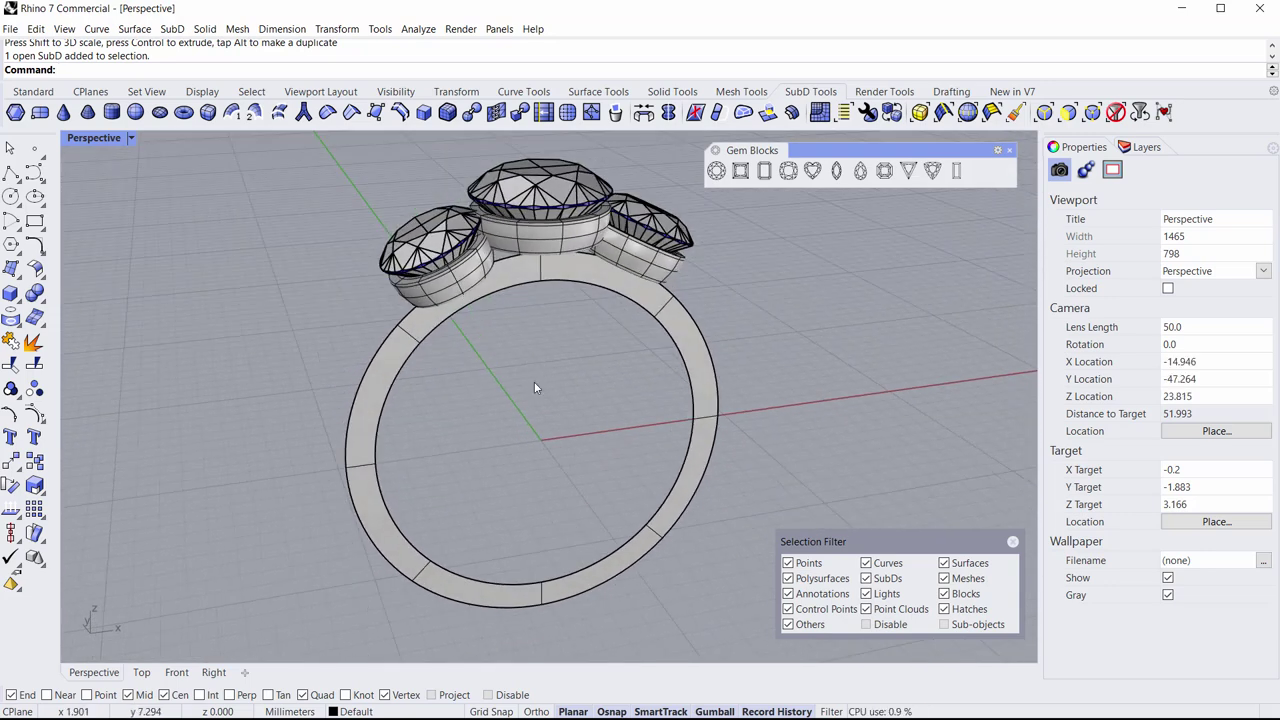
pyautogui.scroll(2, 354, 431)
pyautogui.keyDown('ctrl'); pyautogui.keyDown('shift'); pyautogui.doubleClick(356, 391); pyautogui.keyUp('shift'); pyautogui.keyUp('ctrl')
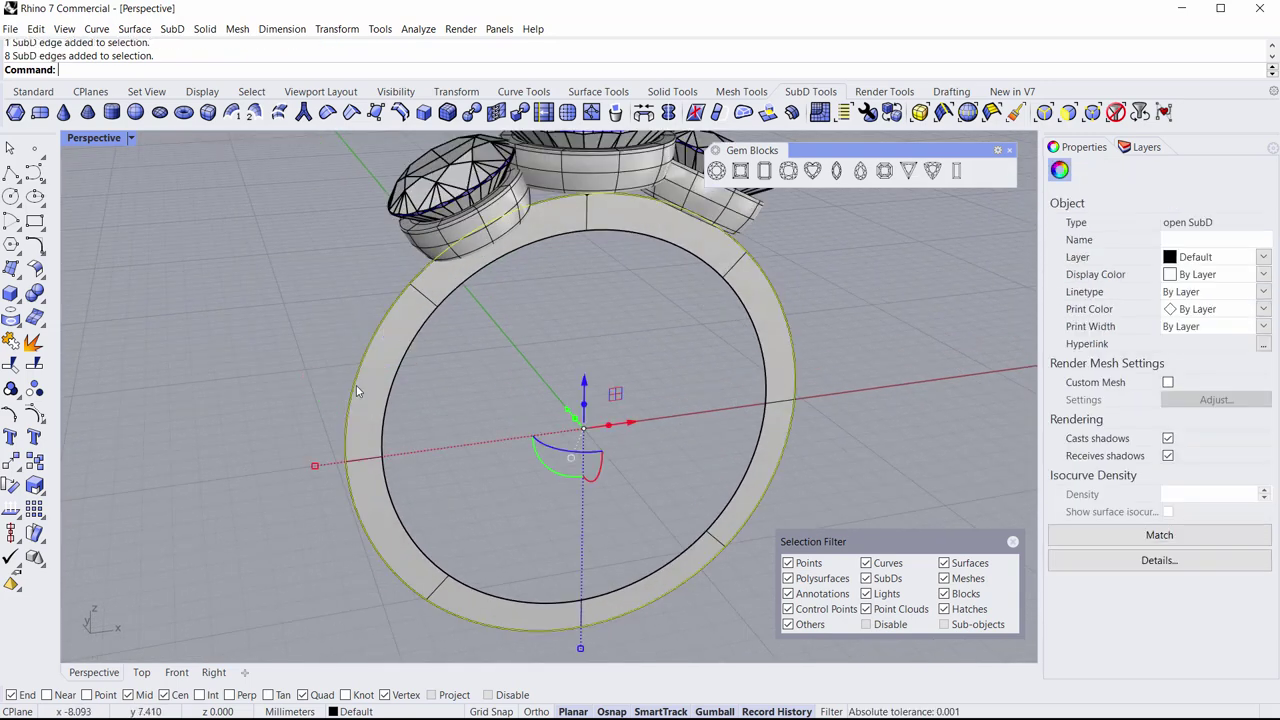
pyautogui.moveTo(313, 469); pyautogui.dragTo(286, 480)
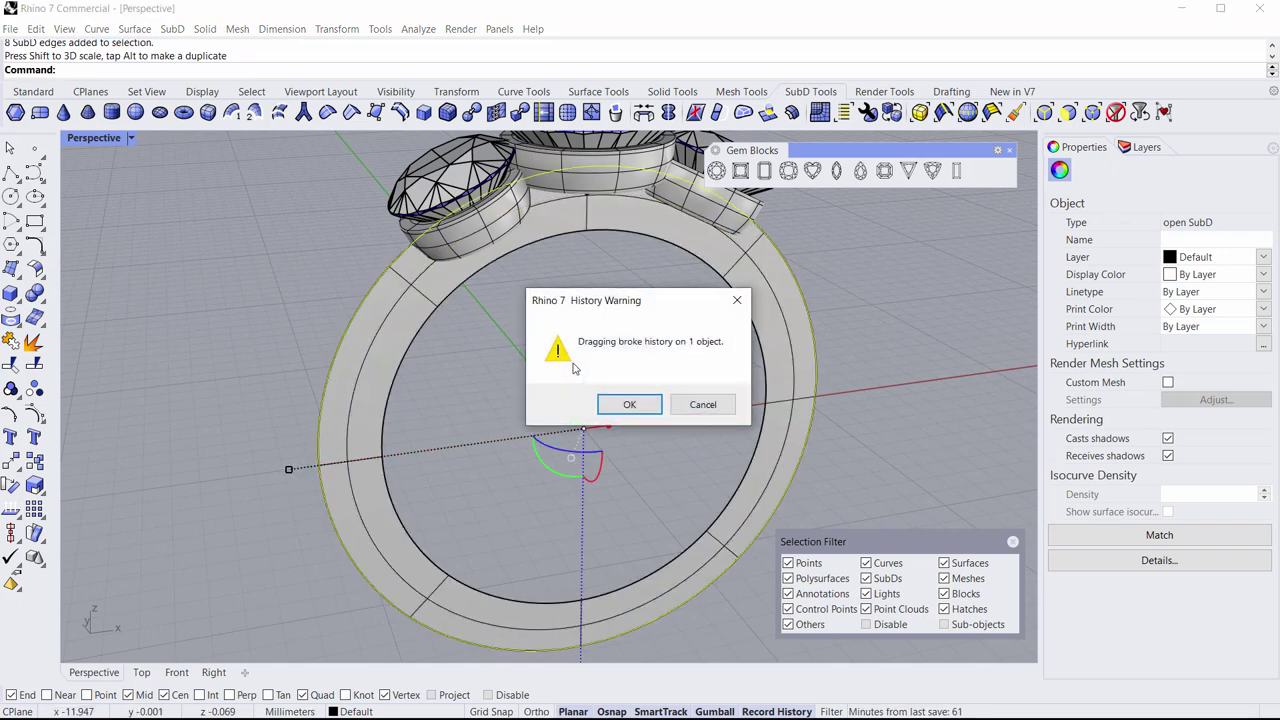
pyautogui.click(629, 403)
pyautogui.click(524, 325)
pyautogui.scroll(-4, 523, 323)
pyautogui.keyDown('shift'); pyautogui.moveTo(523, 323); pyautogui.dragTo(486, 371, button='right'); pyautogui.keyUp('shift')
pyautogui.scroll(8, 452, 382)
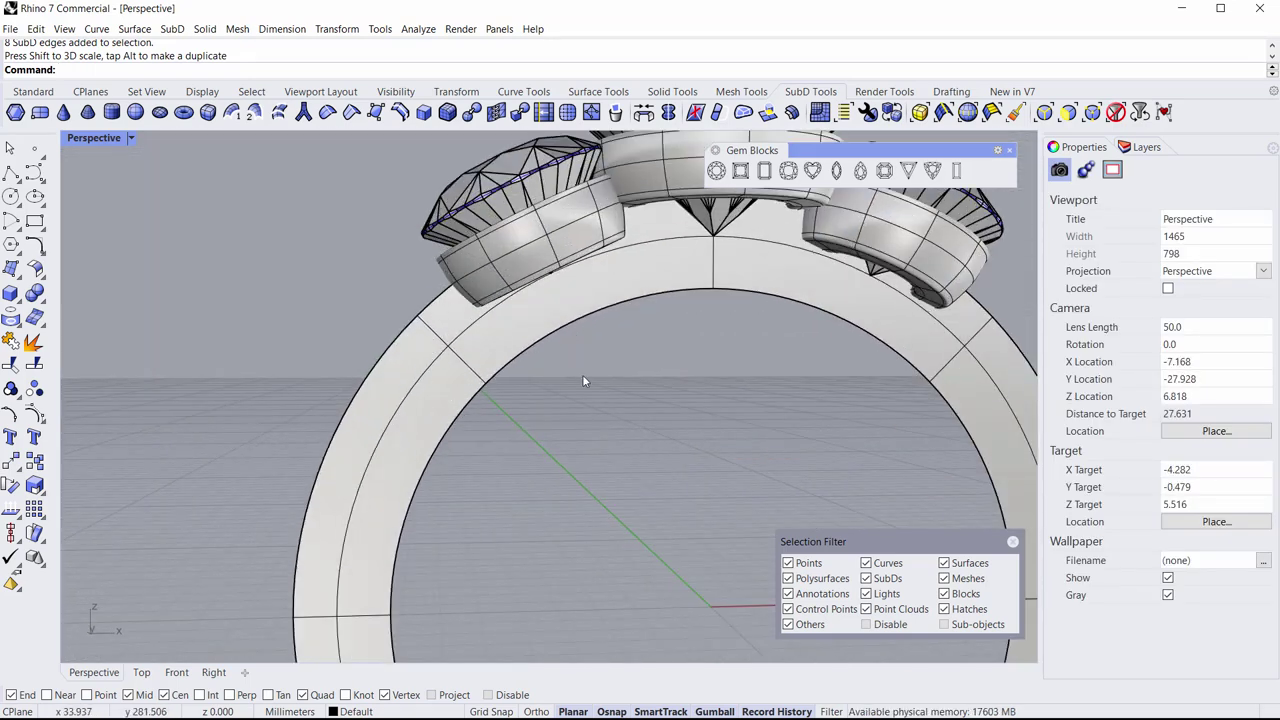
# Step: Raise the centre stone above the band and move the centre bezel up beneath it
pyautogui.scroll(-4, 600, 385)
pyautogui.keyDown('shift'); pyautogui.moveTo(600, 385); pyautogui.dragTo(534, 407, button='right'); pyautogui.keyUp('shift')
pyautogui.moveTo(604, 382); pyautogui.dragTo(549, 406, button='right')
pyautogui.click(596, 247)
pyautogui.moveTo(569, 228); pyautogui.dragTo(569, 199)
pyautogui.click(631, 290)
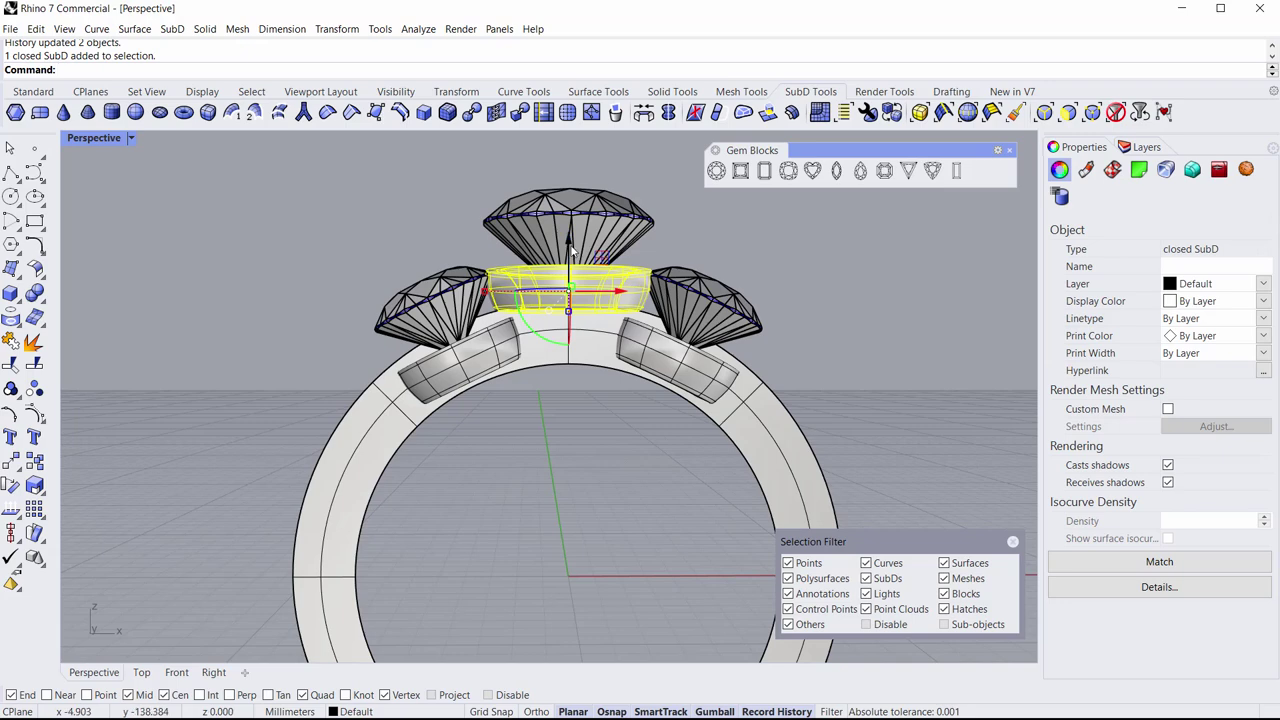
pyautogui.moveTo(571, 248); pyautogui.dragTo(573, 220)
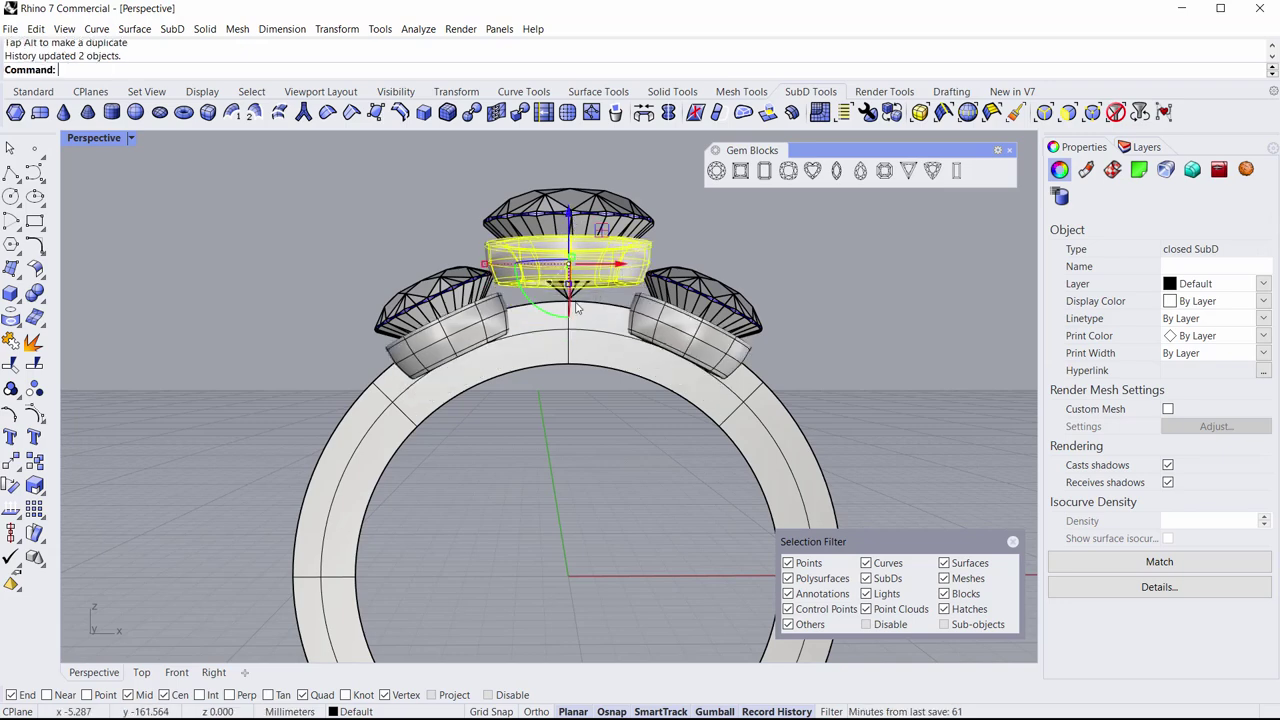
# Step: Move the right side stone up and slightly outward, clear of the band, with the linked stone and bezels following
pyautogui.moveTo(575, 308); pyautogui.dragTo(575, 312, button='right')
pyautogui.click(696, 294)
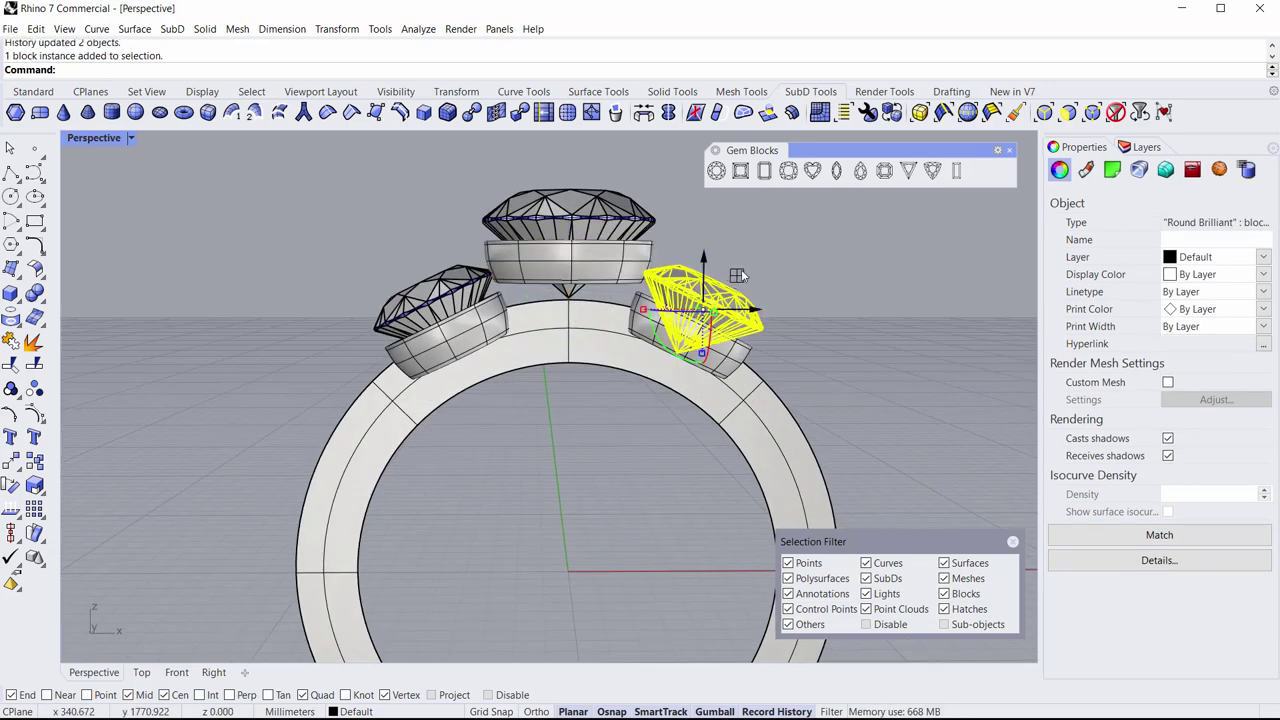
pyautogui.moveTo(737, 275); pyautogui.dragTo(744, 241)
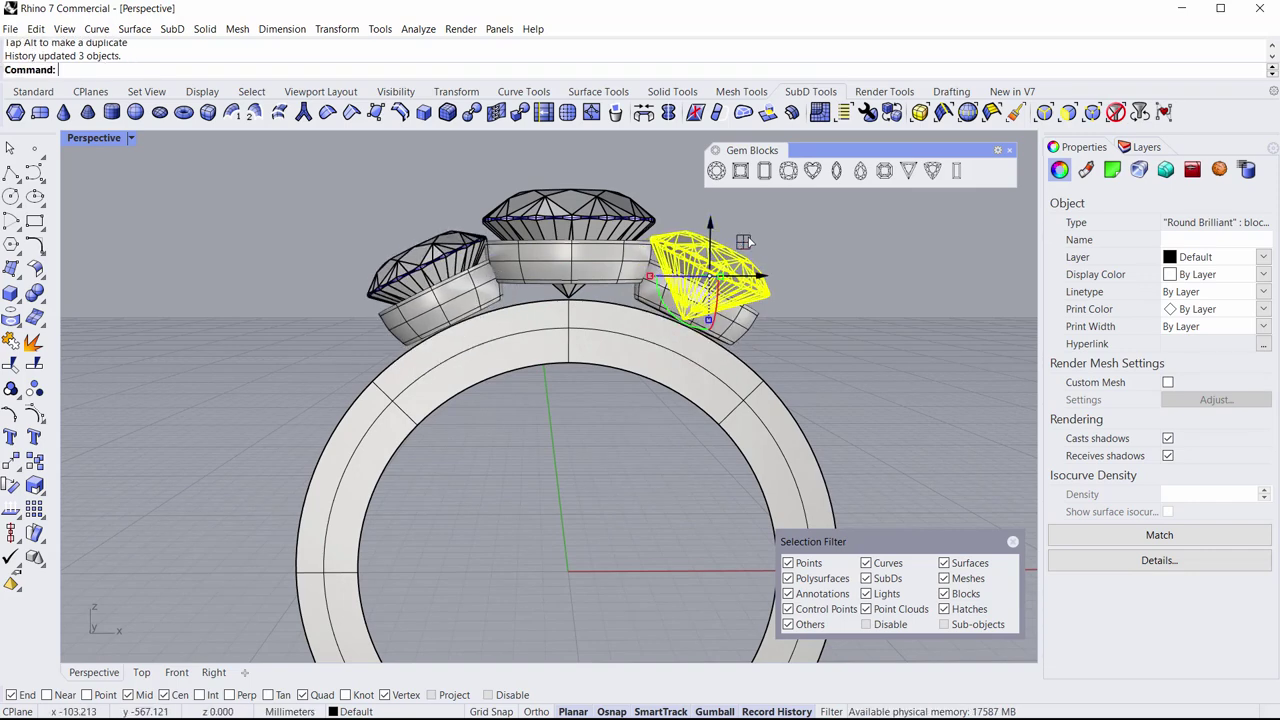
pyautogui.moveTo(529, 346)
pyautogui.mouseDown(button='right')
pyautogui.moveTo(580, 337)
pyautogui.moveTo(506, 349)
pyautogui.mouseUp(button='right')
# Step: Lower the centre stone slightly so it sits deeper in its bezel
pyautogui.click(585, 198)
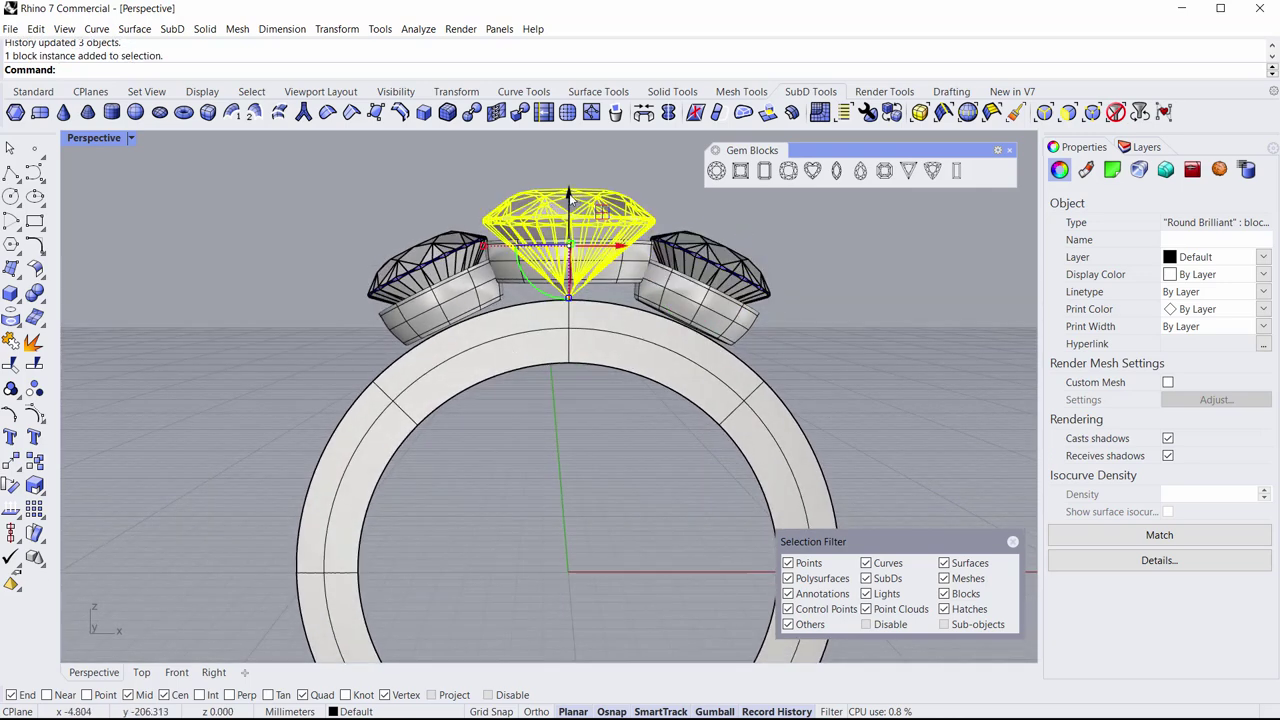
pyautogui.moveTo(570, 200); pyautogui.dragTo(570, 216)
pyautogui.click(590, 261)
pyautogui.click(739, 227)
pyautogui.moveTo(740, 233); pyautogui.dragTo(715, 308, button='right')
pyautogui.scroll(-4, 574, 270)
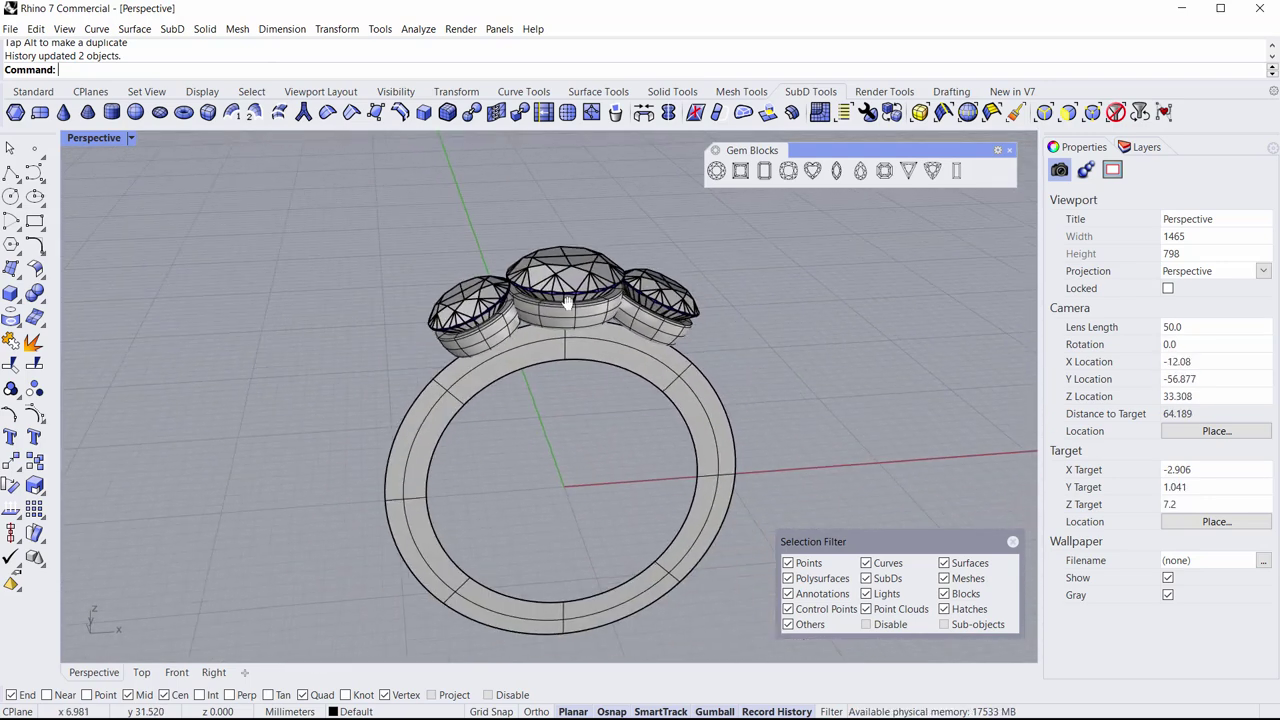
# Step: Delete the four SubD faces at the top of the ring band beneath the stones
pyautogui.moveTo(574, 290); pyautogui.dragTo(555, 262, button='right')
pyautogui.scroll(10, 453, 364)
pyautogui.keyDown('ctrl'); pyautogui.keyDown('shift'); pyautogui.click(453, 363); pyautogui.keyUp('shift'); pyautogui.keyUp('ctrl')
pyautogui.keyDown('ctrl'); pyautogui.keyDown('shift'); pyautogui.click(675, 349); pyautogui.keyUp('shift'); pyautogui.keyUp('ctrl')
pyautogui.keyDown('ctrl'); pyautogui.keyDown('shift'); pyautogui.click(850, 295); pyautogui.keyUp('shift'); pyautogui.keyUp('ctrl')
pyautogui.keyDown('ctrl'); pyautogui.keyDown('shift'); pyautogui.click(843, 276); pyautogui.keyUp('shift'); pyautogui.keyUp('ctrl')
pyautogui.moveTo(843, 276); pyautogui.dragTo(431, 398, button='right')
pyautogui.press('Delete')
# Step: Extrude the outer end edge of the left shank upward to the underside of the left bezel
pyautogui.scroll(5, 308, 427)
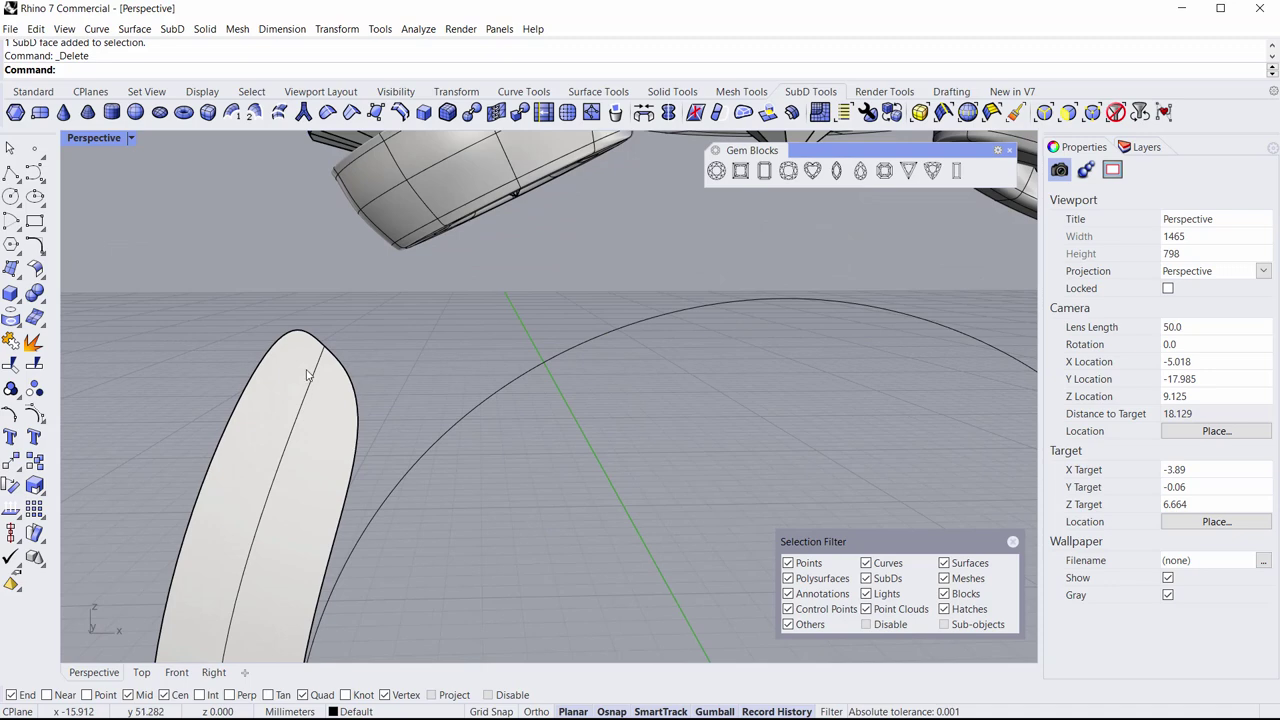
pyautogui.keyDown('ctrl'); pyautogui.keyDown('shift'); pyautogui.click(322, 349); pyautogui.keyUp('shift'); pyautogui.keyUp('ctrl')
pyautogui.moveTo(329, 357); pyautogui.dragTo(417, 399, button='right')
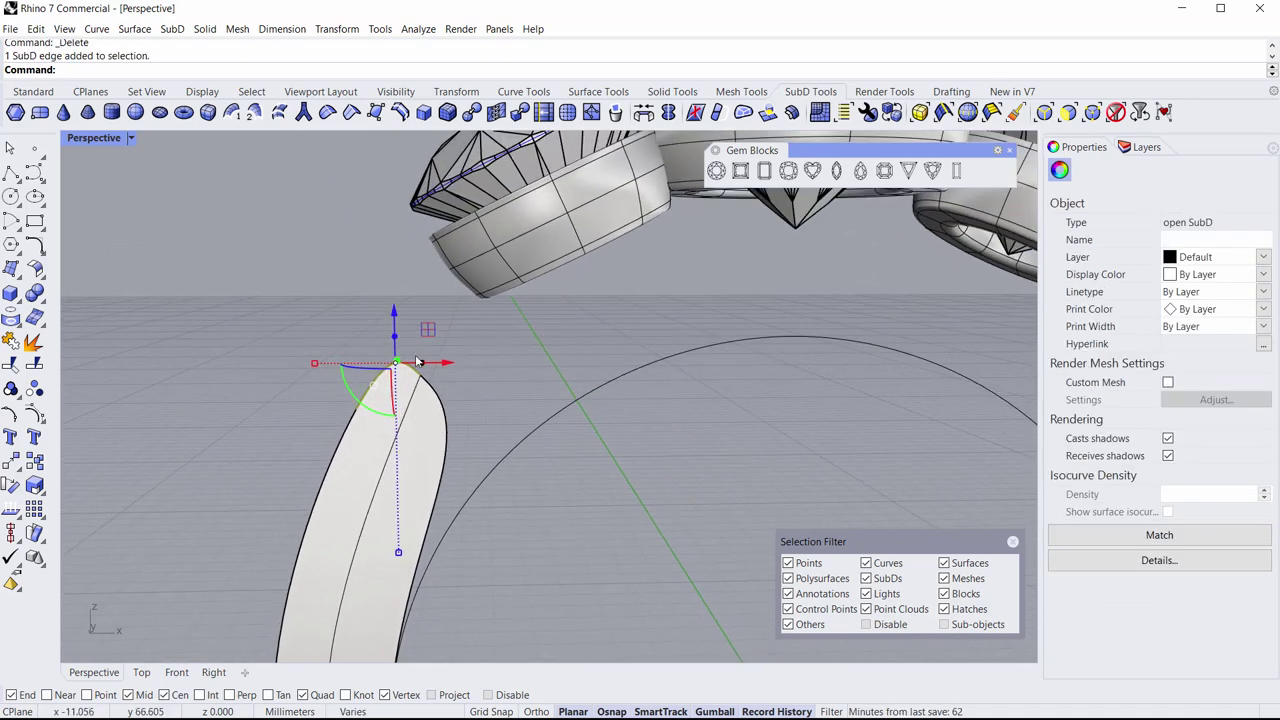
pyautogui.moveTo(395, 340); pyautogui.dragTo(481, 254)
pyautogui.click(514, 336)
# Step: Extrude the inner end edge of the left shank inward along the finger circle to form a second branch
pyautogui.scroll(-3, 514, 336)
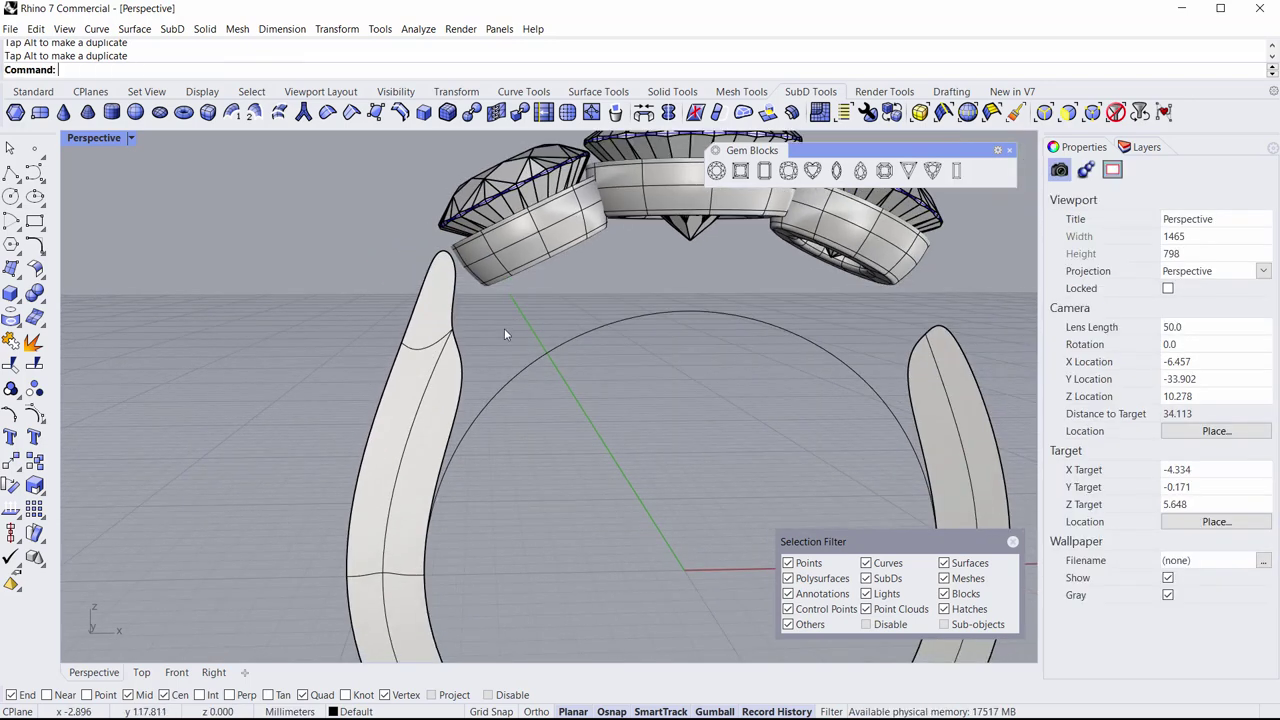
pyautogui.keyDown('ctrl'); pyautogui.keyDown('shift'); pyautogui.click(461, 363); pyautogui.keyUp('shift'); pyautogui.keyUp('ctrl')
pyautogui.moveTo(490, 352); pyautogui.dragTo(564, 311)
pyautogui.click(558, 412)
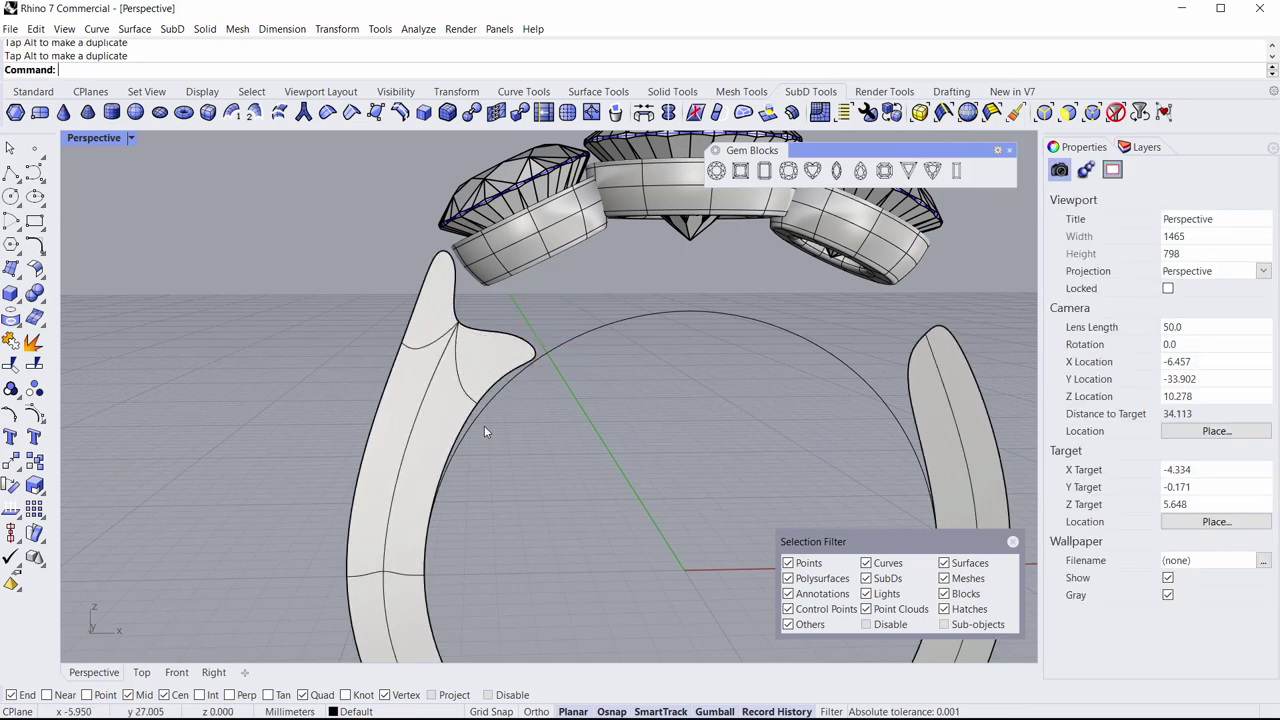
# Step: Lower the vertex at the base of the left shank's inner branch so its inner edge follows the finger circle
pyautogui.keyDown('ctrl'); pyautogui.keyDown('shift'); pyautogui.click(476, 405); pyautogui.keyUp('shift'); pyautogui.keyUp('ctrl')
pyautogui.scroll(4, 480, 400)
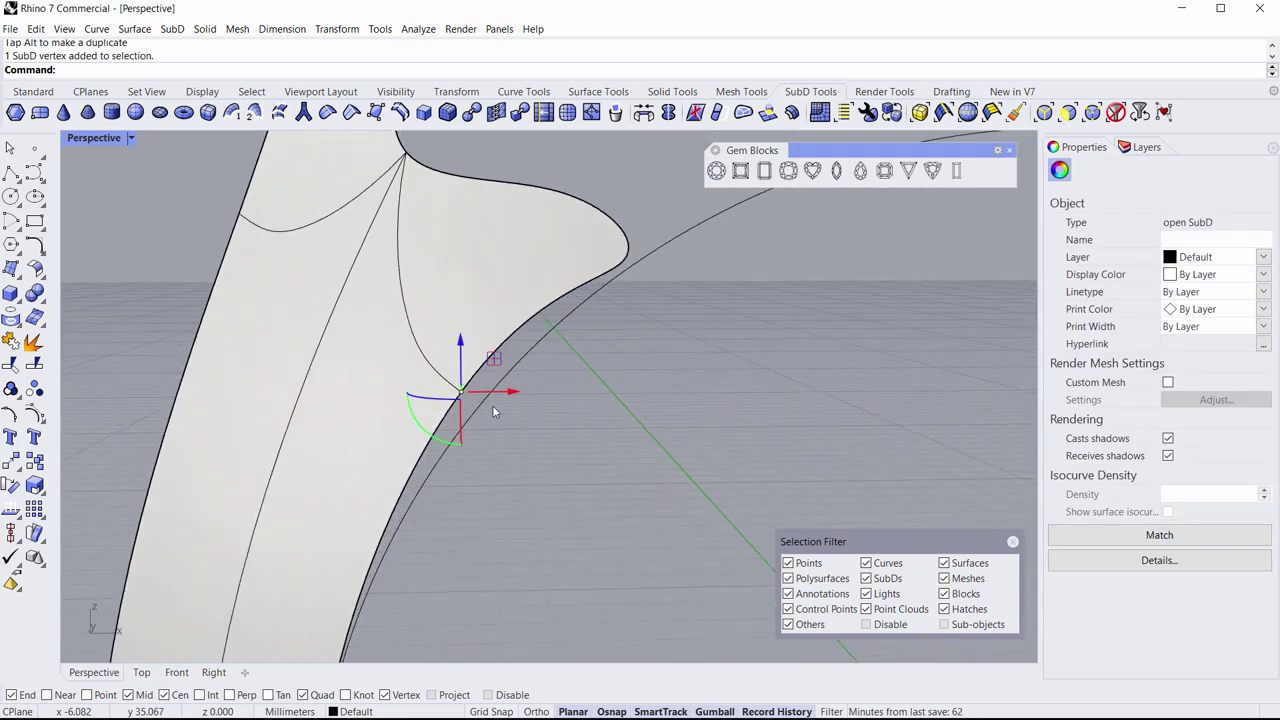
pyautogui.moveTo(456, 341); pyautogui.dragTo(459, 377)
pyautogui.click(711, 384)
pyautogui.scroll(-4, 711, 384)
pyautogui.keyDown('shift'); pyautogui.moveTo(655, 406); pyautogui.dragTo(491, 387, button='right'); pyautogui.keyUp('shift')
pyautogui.scroll(-6, 491, 387)
pyautogui.scroll(4, 436, 284)
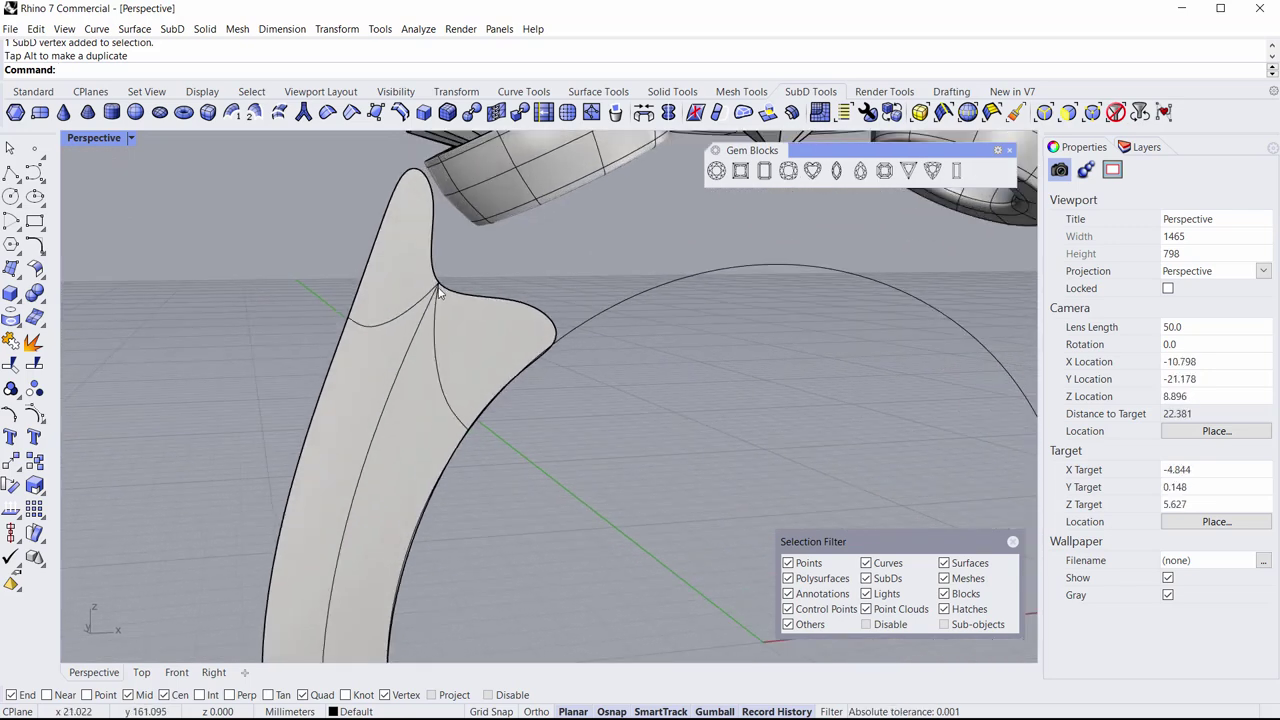
# Step: Lower the vertex in the crotch between the two left branches to deepen the split
pyautogui.keyDown('ctrl'); pyautogui.keyDown('shift'); pyautogui.click(438, 287); pyautogui.keyUp('shift'); pyautogui.keyUp('ctrl')
pyautogui.moveTo(439, 242); pyautogui.dragTo(445, 345)
pyautogui.press('Escape')
pyautogui.scroll(-5, 470, 400)
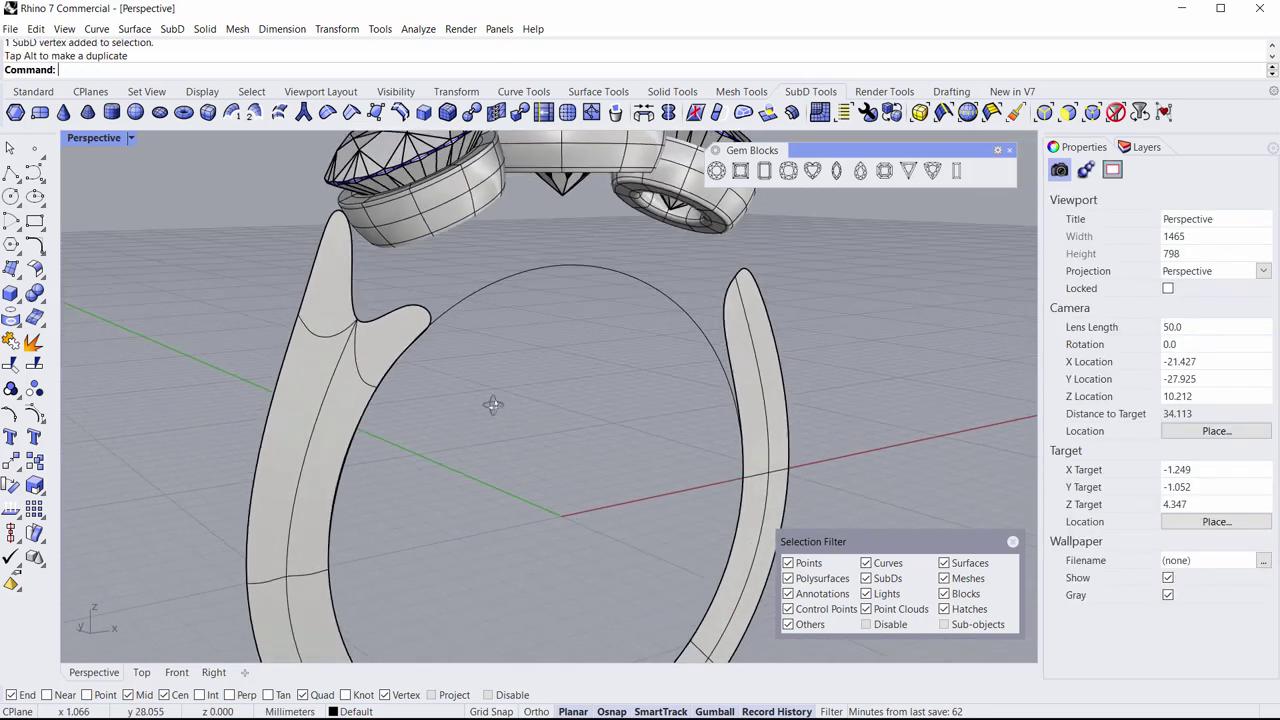
pyautogui.scroll(-4, 480, 385)
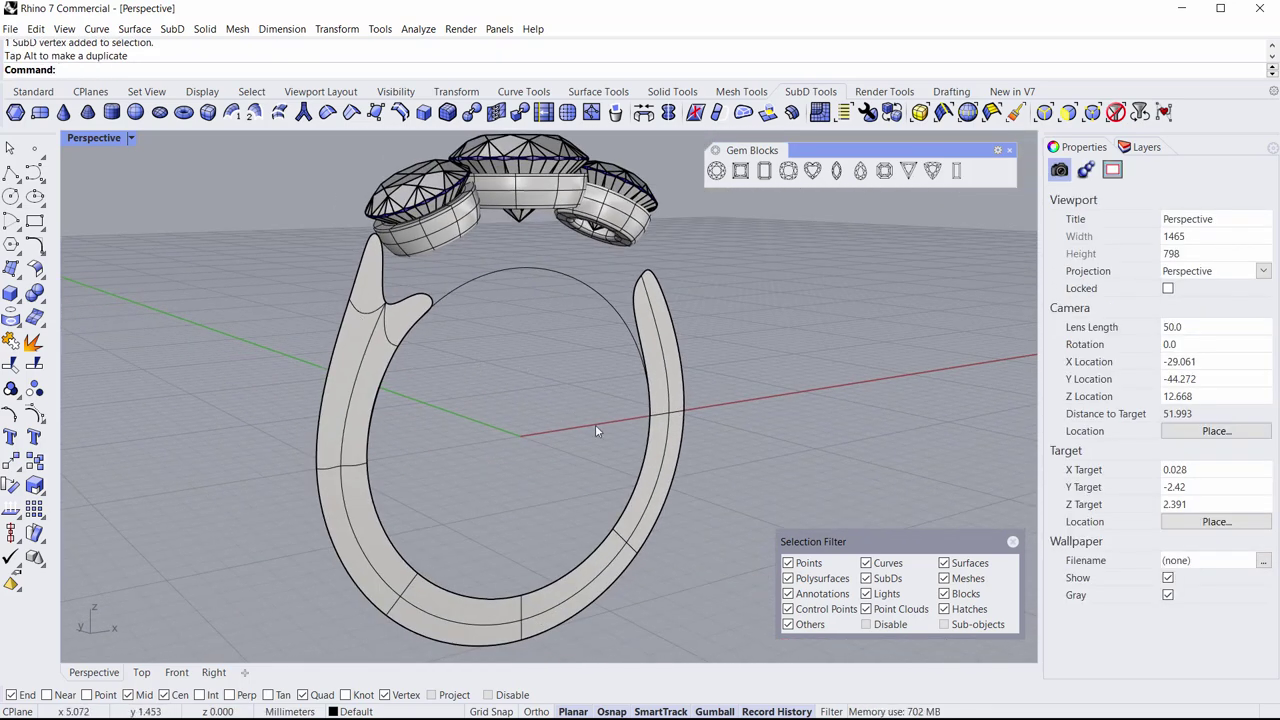
# Step: Reflect the SubD band across the Y axis, keeping the left side with the split shank
pyautogui.moveTo(596, 429); pyautogui.dragTo(553, 421, button='right')
pyautogui.click(377, 341)
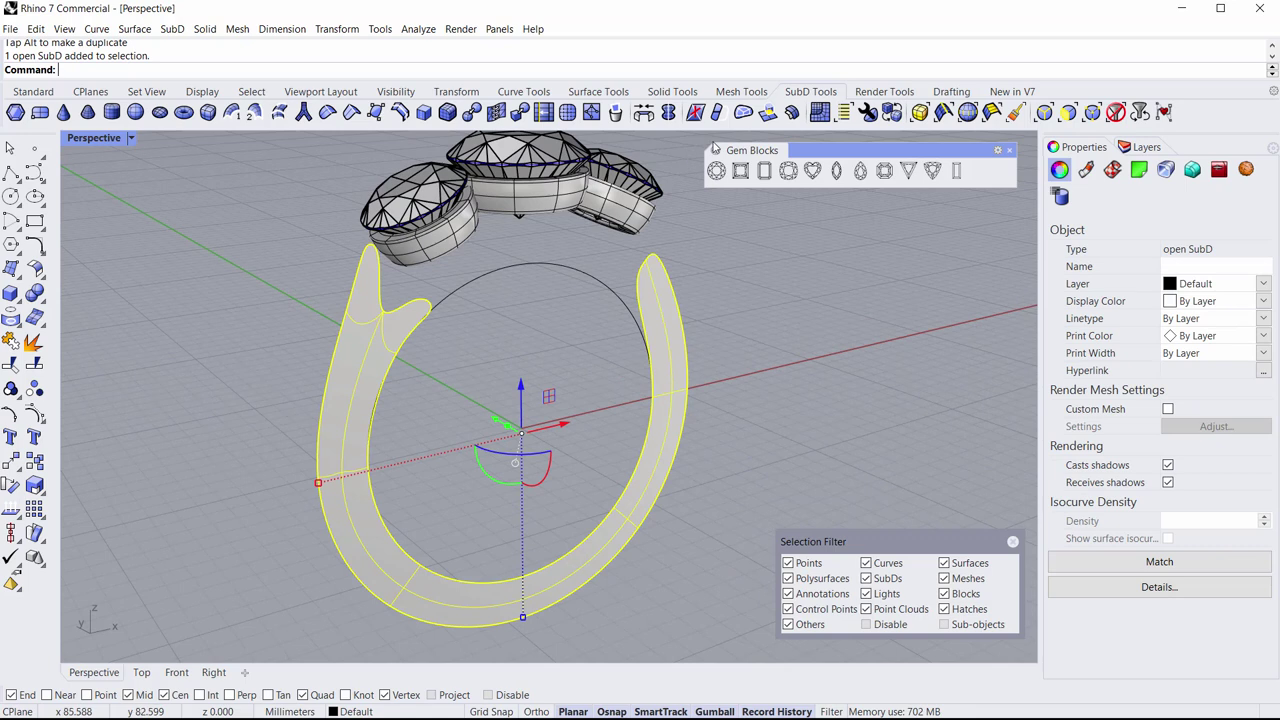
pyautogui.click(668, 112)
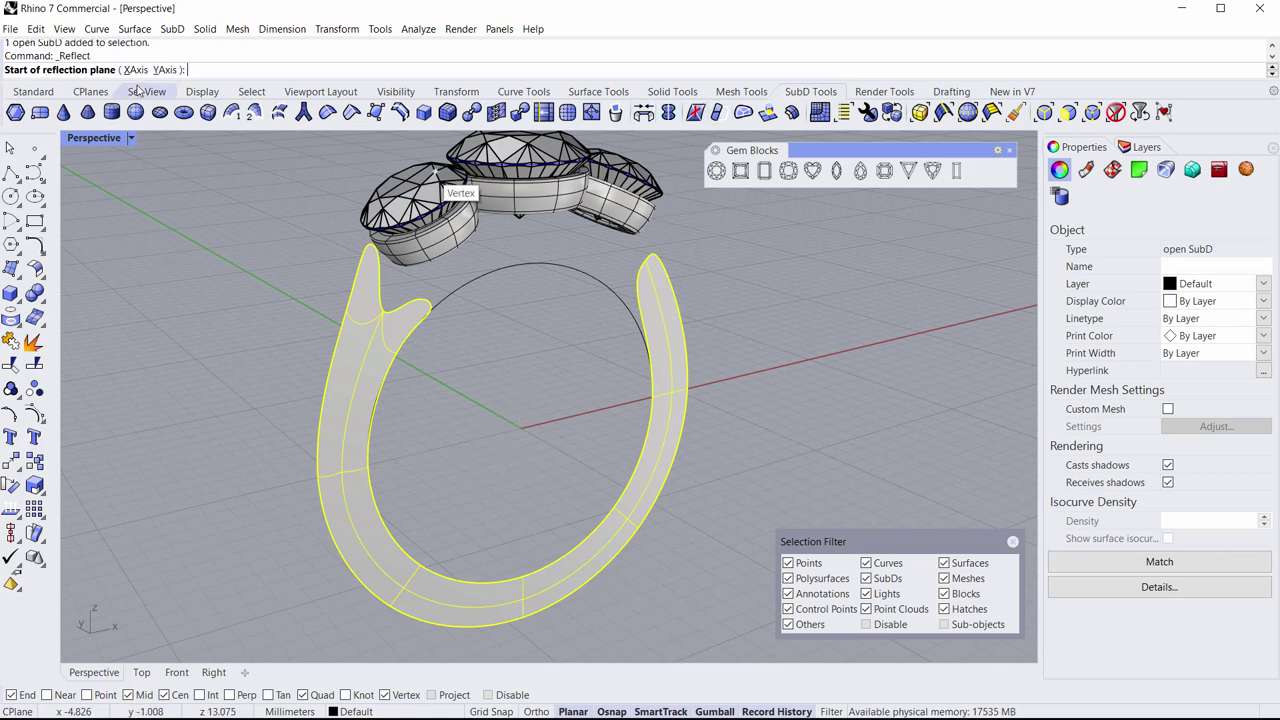
pyautogui.click(166, 69)
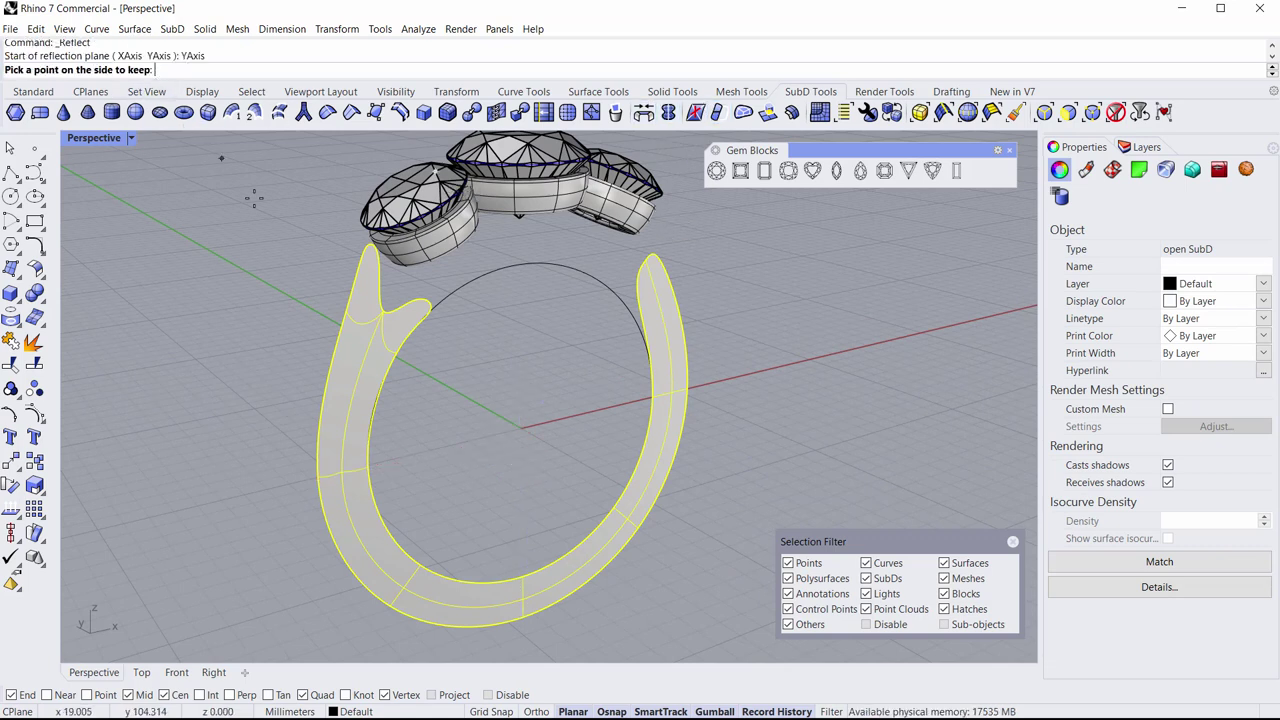
pyautogui.click(246, 398)
pyautogui.rightClick(212, 337)
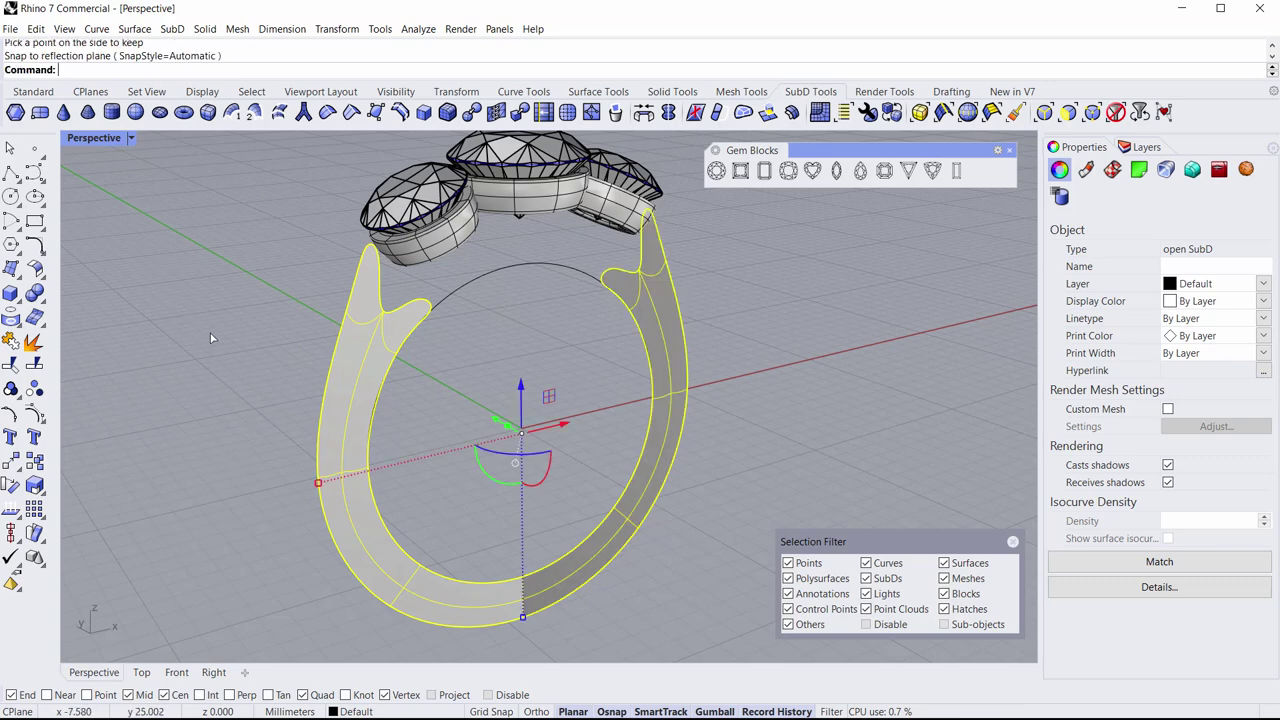
pyautogui.click(157, 352)
# Step: Move the end edges of the left outer branch slightly along X towards the left bezel
pyautogui.moveTo(494, 360); pyautogui.dragTo(453, 354, button='right')
pyautogui.scroll(4, 402, 249)
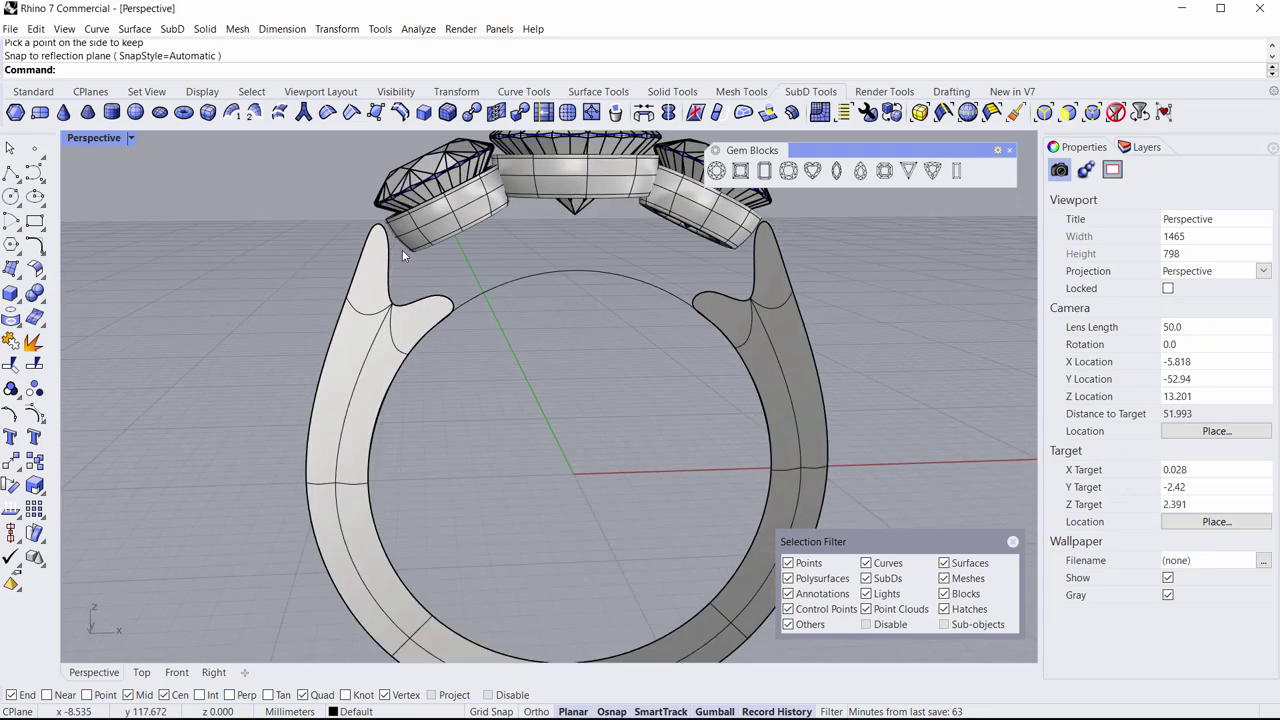
pyautogui.keyDown('ctrl'); pyautogui.keyDown('shift'); pyautogui.click(381, 224); pyautogui.keyUp('shift'); pyautogui.keyUp('ctrl')
pyautogui.scroll(2, 381, 235)
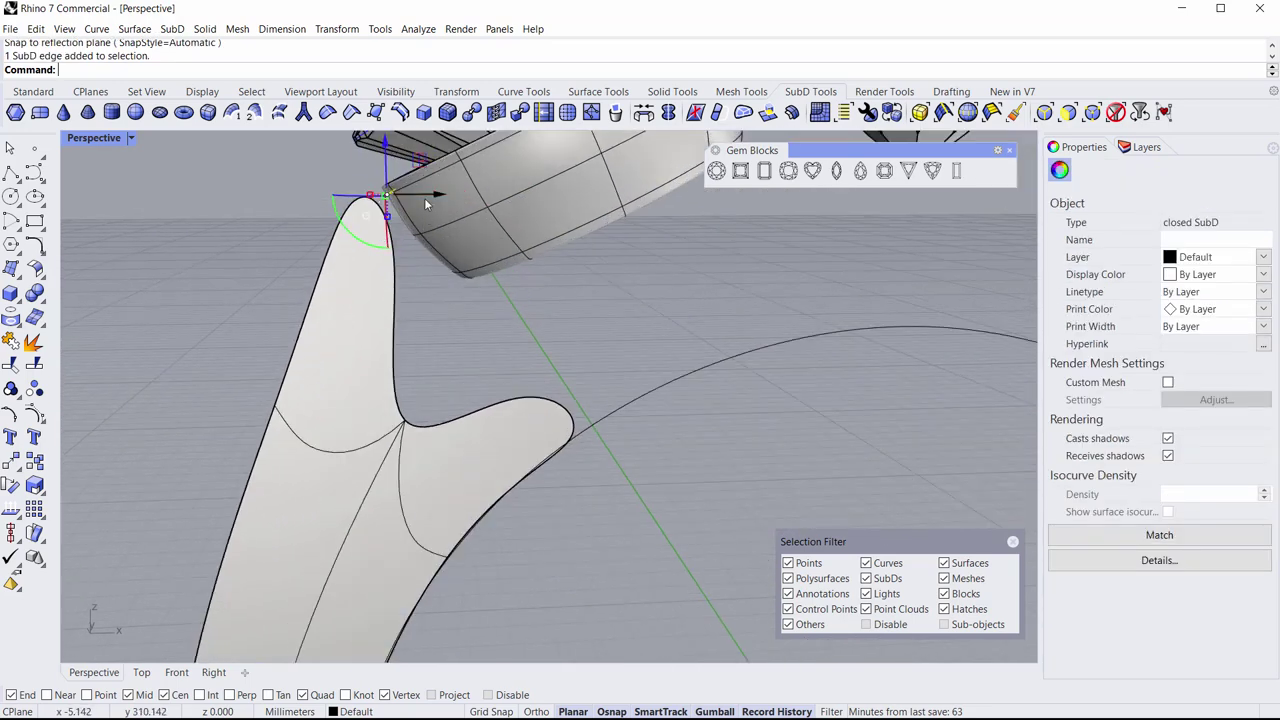
pyautogui.click(260, 198)
pyautogui.keyDown('ctrl'); pyautogui.keyDown('shift'); pyautogui.click(370, 201); pyautogui.keyUp('shift'); pyautogui.keyUp('ctrl')
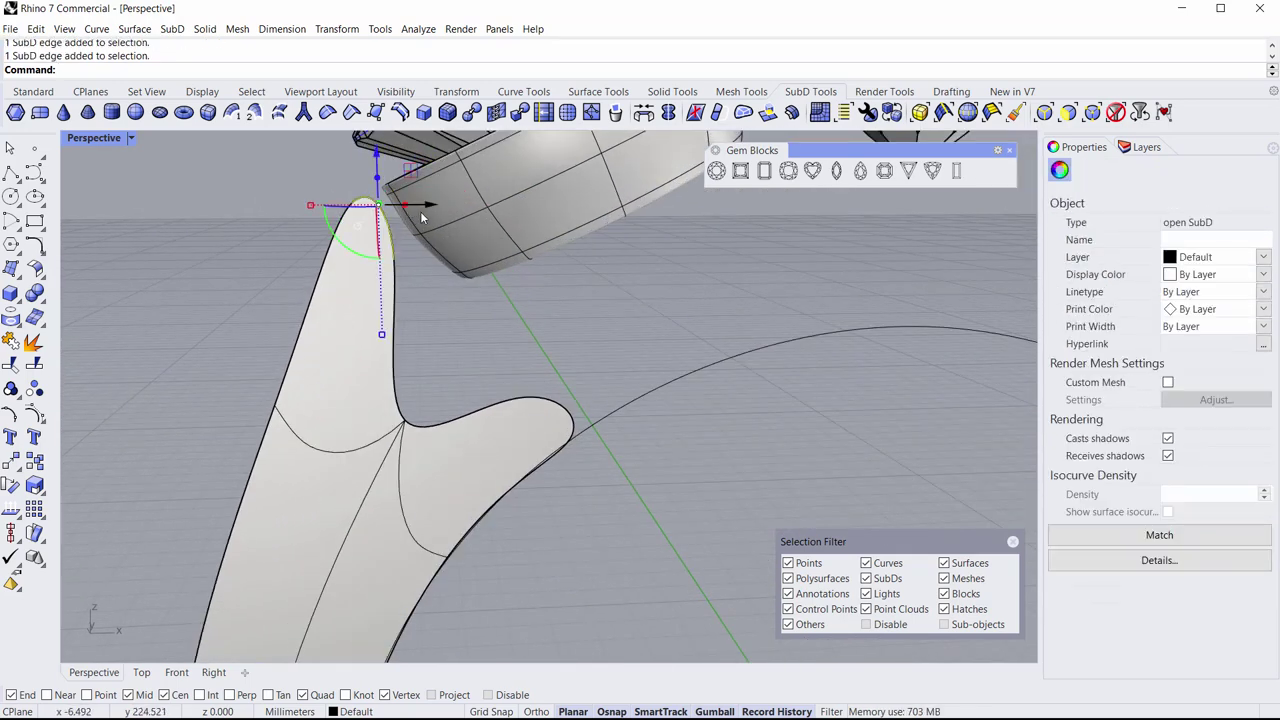
pyautogui.moveTo(425, 207); pyautogui.dragTo(438, 207)
pyautogui.scroll(-6, 528, 349)
pyautogui.moveTo(526, 349)
pyautogui.keyDown('shift'); pyautogui.mouseDown(button='right')
pyautogui.moveTo(418, 318)
pyautogui.moveTo(571, 418)
pyautogui.moveTo(551, 437)
pyautogui.moveTo(551, 351)
pyautogui.mouseUp(button='right'); pyautogui.keyUp('shift')
pyautogui.click(571, 418)
# Step: Offset the SubD band by 1 mm to both sides as a solid, deleting the input
pyautogui.click(311, 320)
pyautogui.scroll(-4, 418, 396)
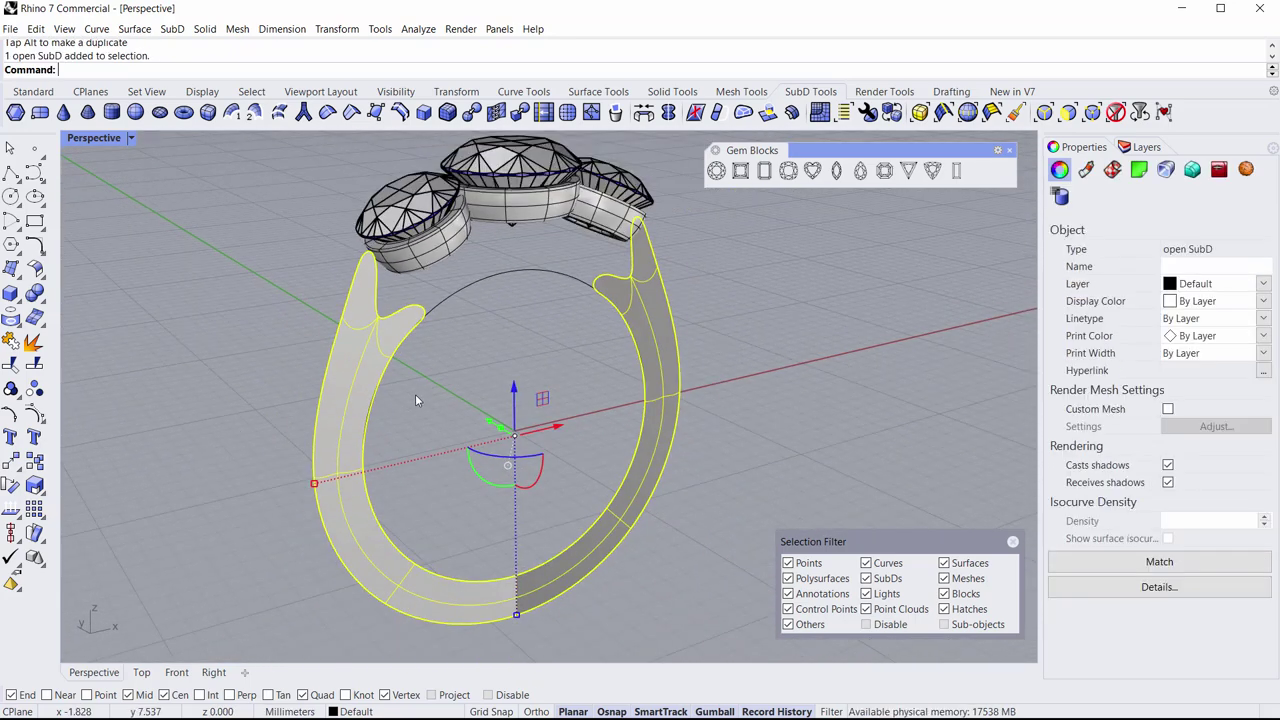
pyautogui.moveTo(415, 400); pyautogui.dragTo(694, 220, button='right')
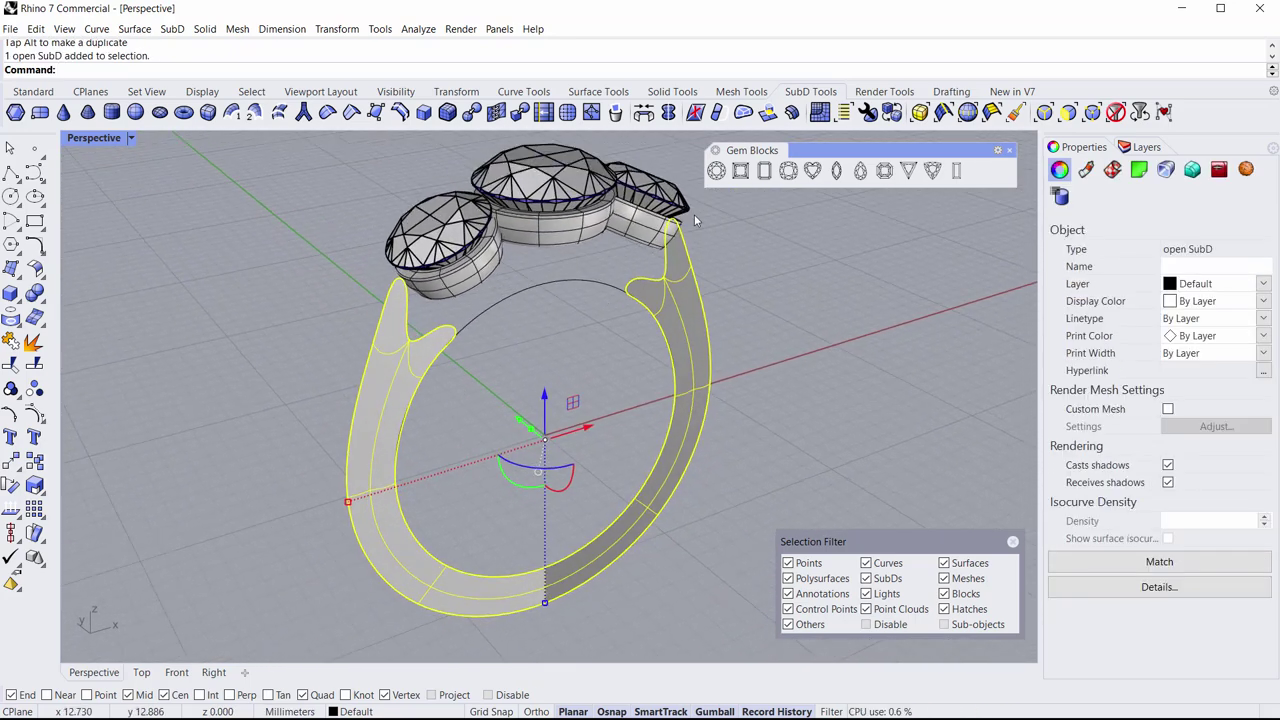
pyautogui.click(791, 113)
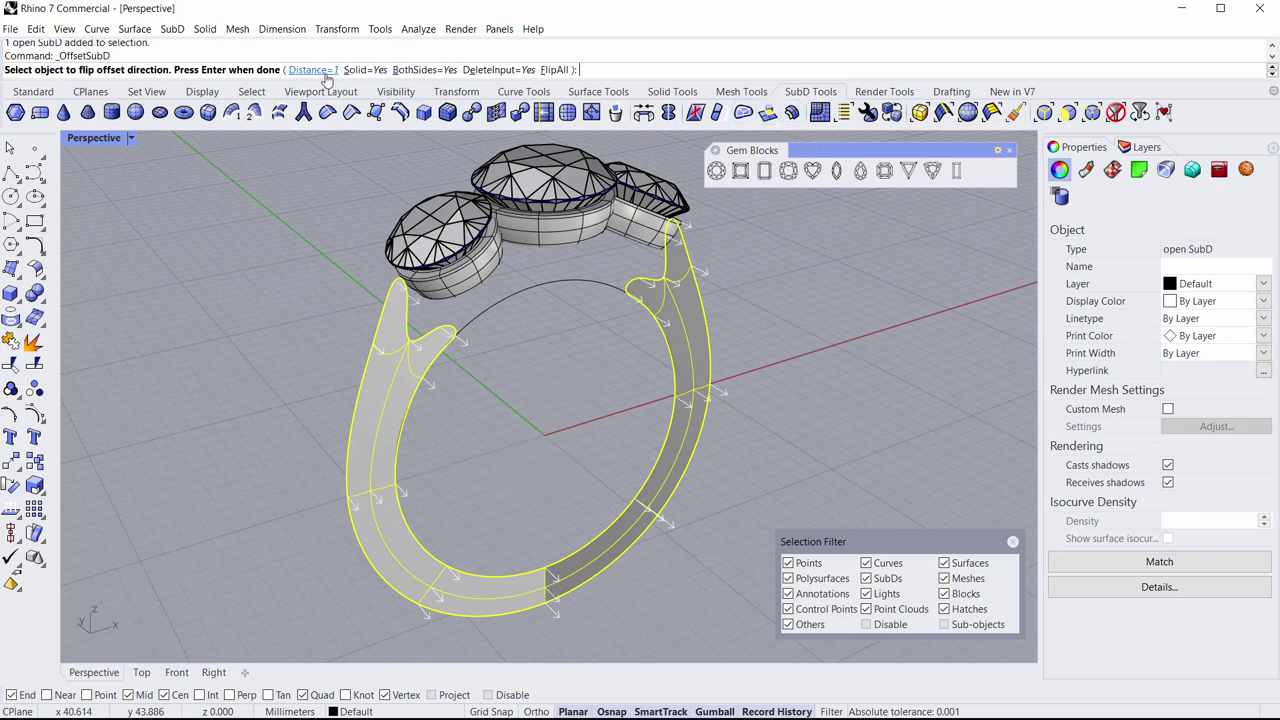
pyautogui.click(424, 71)
pyautogui.click(426, 71)
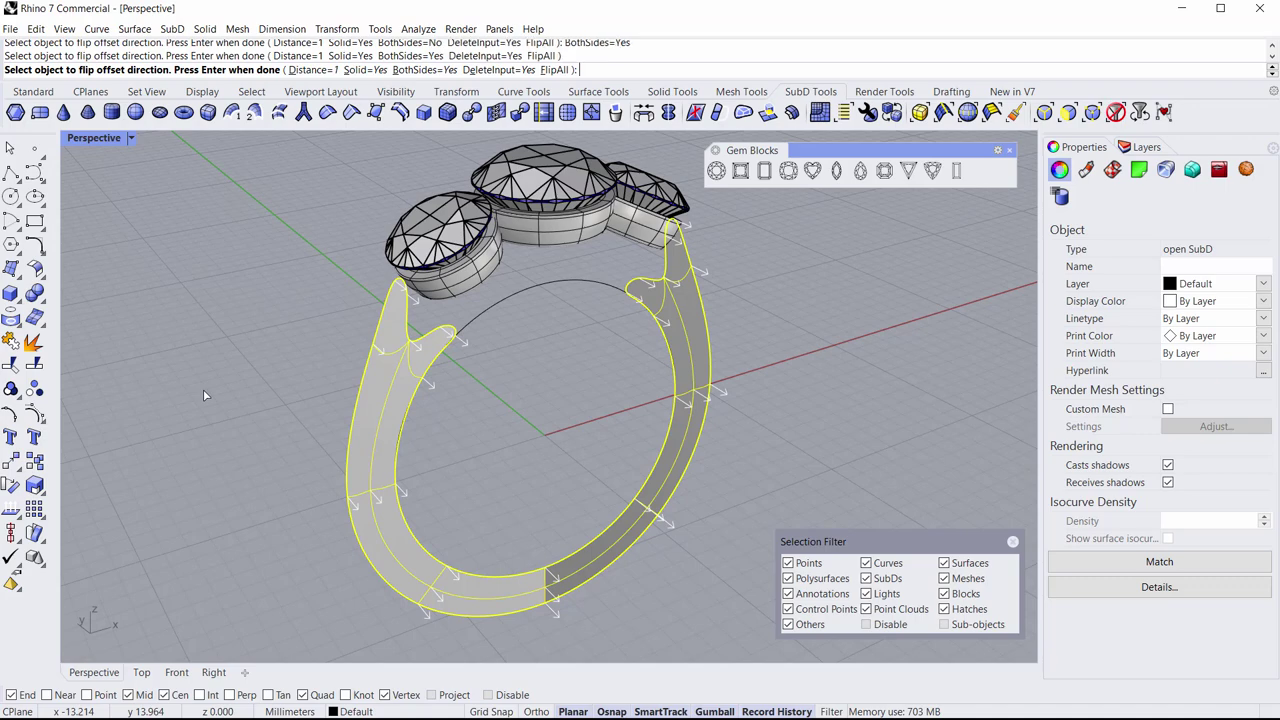
pyautogui.press('Return')
# Step: Remove the creases from the front and back edge loops of the thickened band
pyautogui.moveTo(196, 414); pyautogui.dragTo(298, 460, button='right')
pyautogui.keyDown('ctrl'); pyautogui.keyDown('shift'); pyautogui.doubleClick(377, 412); pyautogui.keyUp('shift'); pyautogui.keyUp('ctrl')
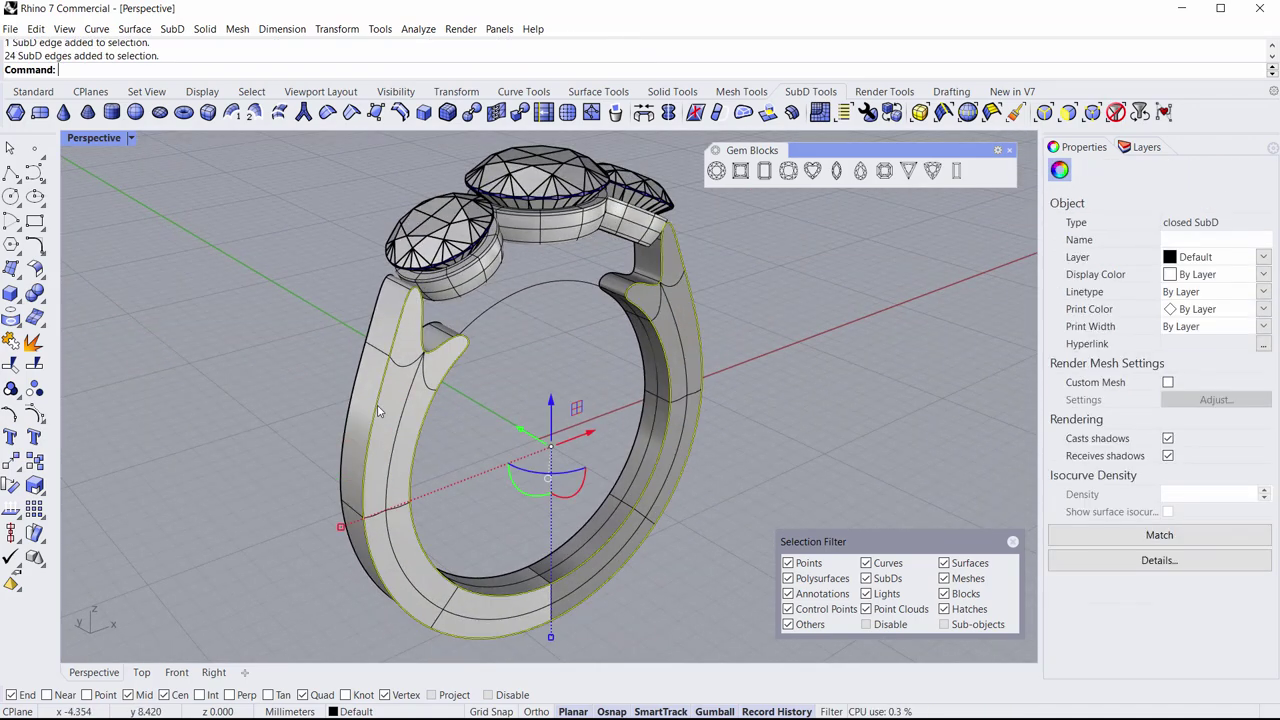
pyautogui.keyDown('ctrl'); pyautogui.keyDown('shift'); pyautogui.doubleClick(362, 371); pyautogui.keyUp('shift'); pyautogui.keyUp('ctrl')
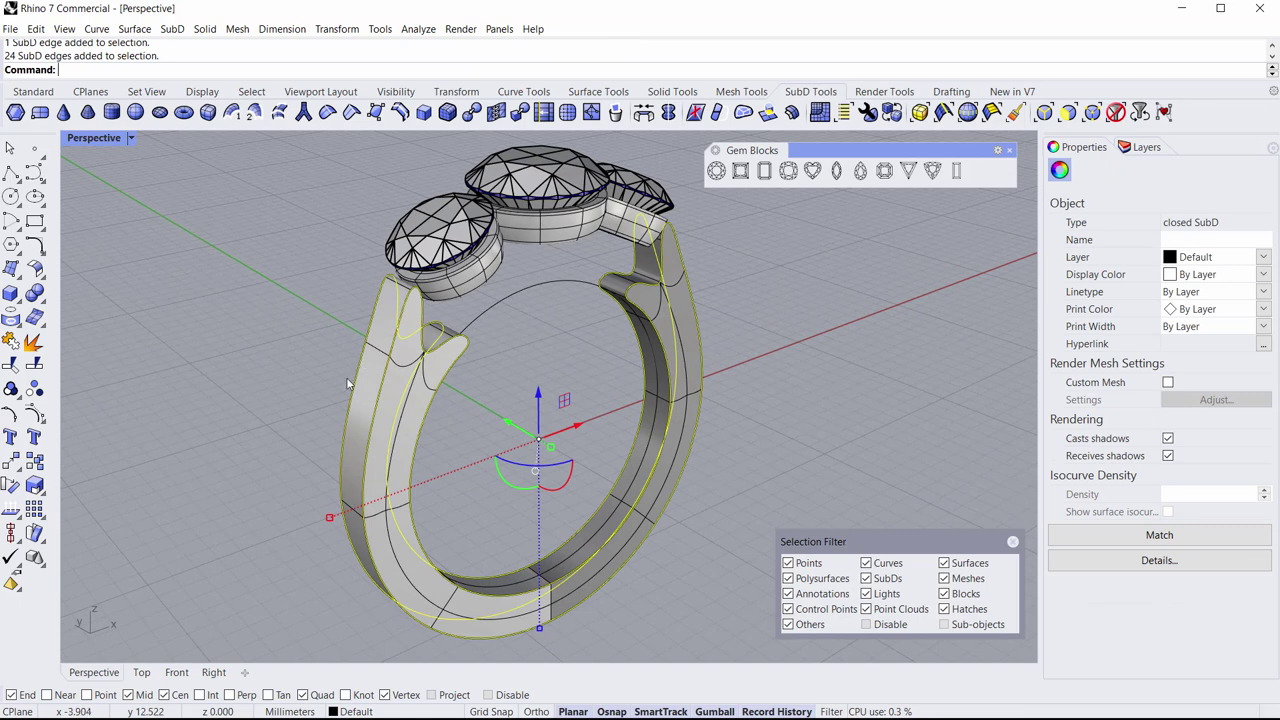
pyautogui.click(232, 112)
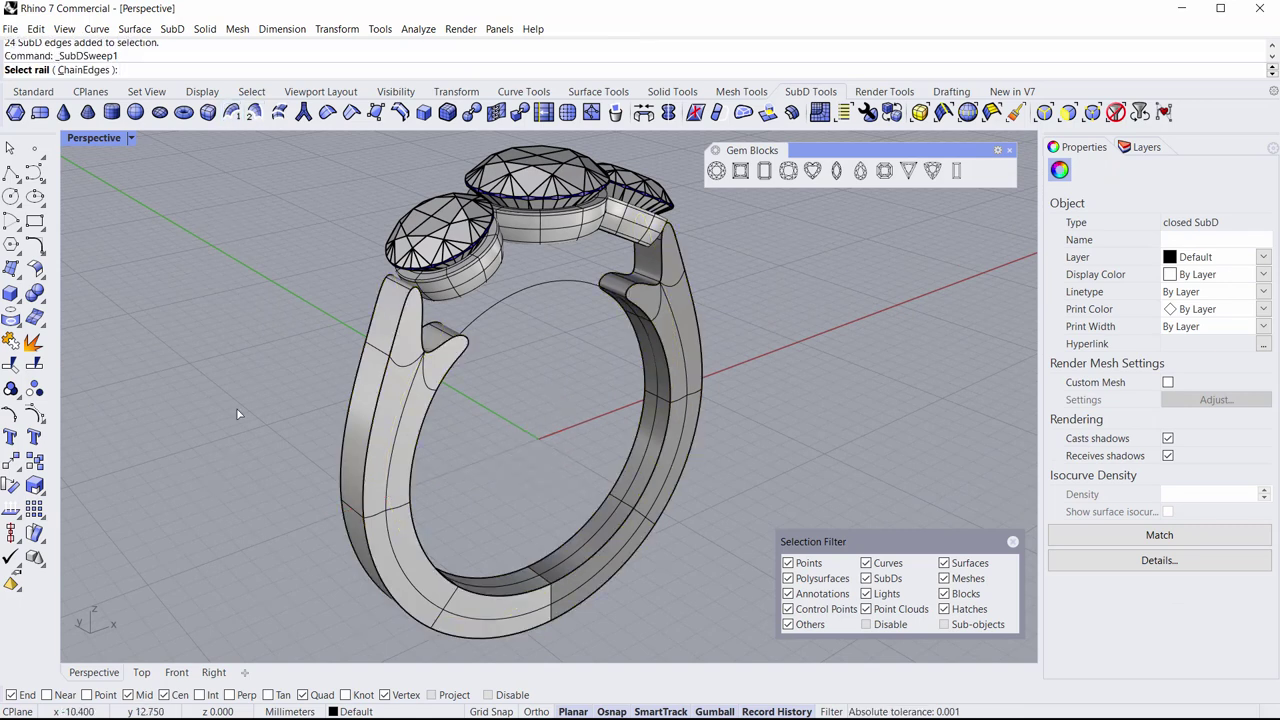
pyautogui.press('Escape')
pyautogui.keyDown('ctrl'); pyautogui.keyDown('shift'); pyautogui.doubleClick(362, 403); pyautogui.keyUp('shift'); pyautogui.keyUp('ctrl')
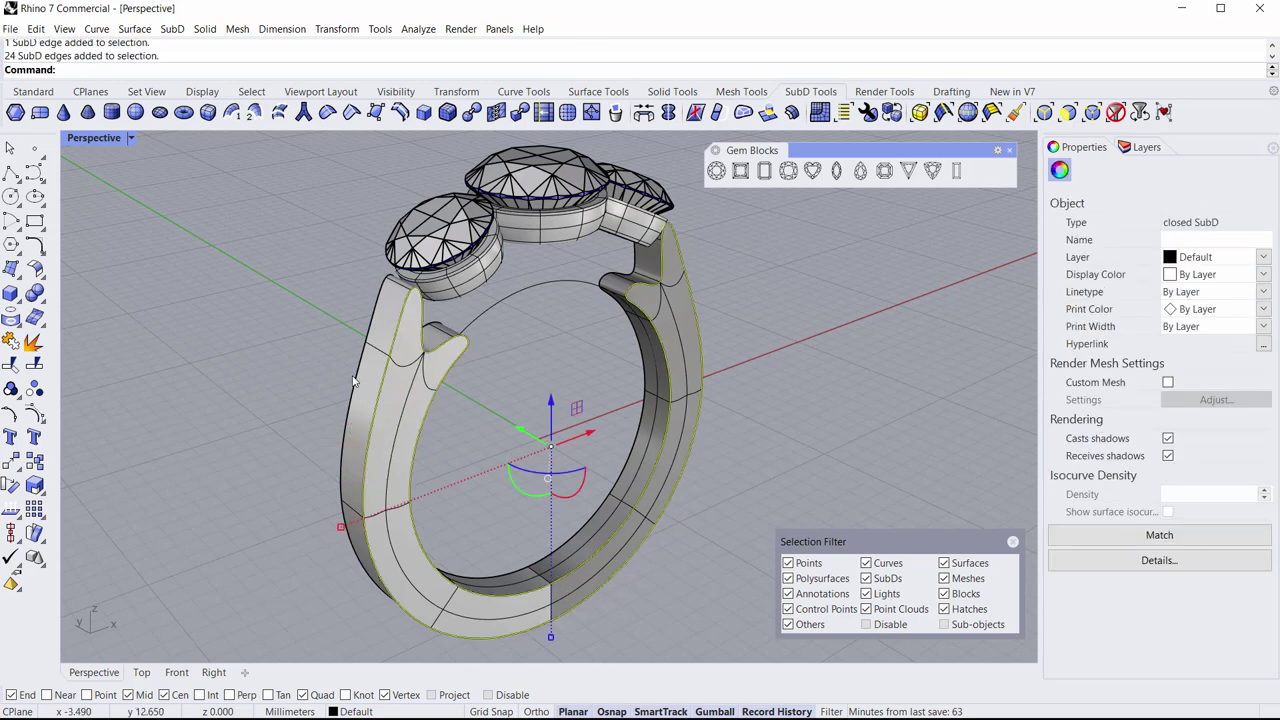
pyautogui.keyDown('ctrl'); pyautogui.keyDown('shift'); pyautogui.doubleClick(355, 386); pyautogui.keyUp('shift'); pyautogui.keyUp('ctrl')
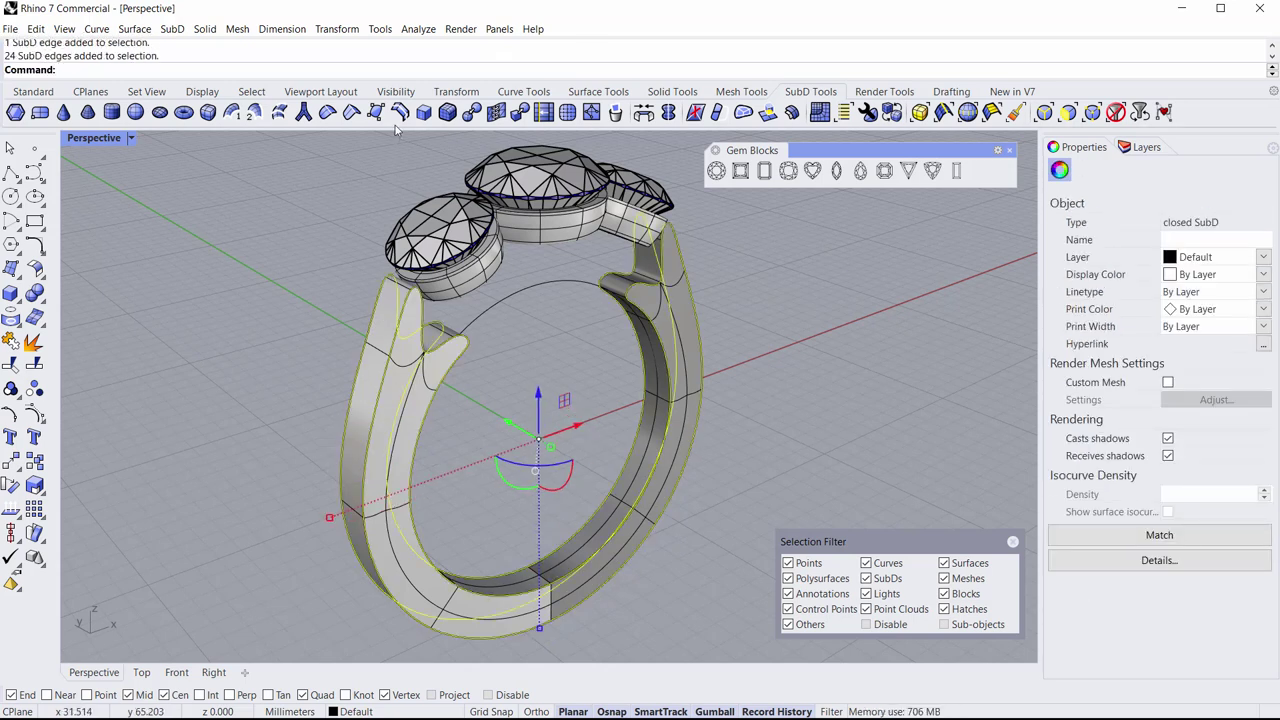
pyautogui.click(327, 112)
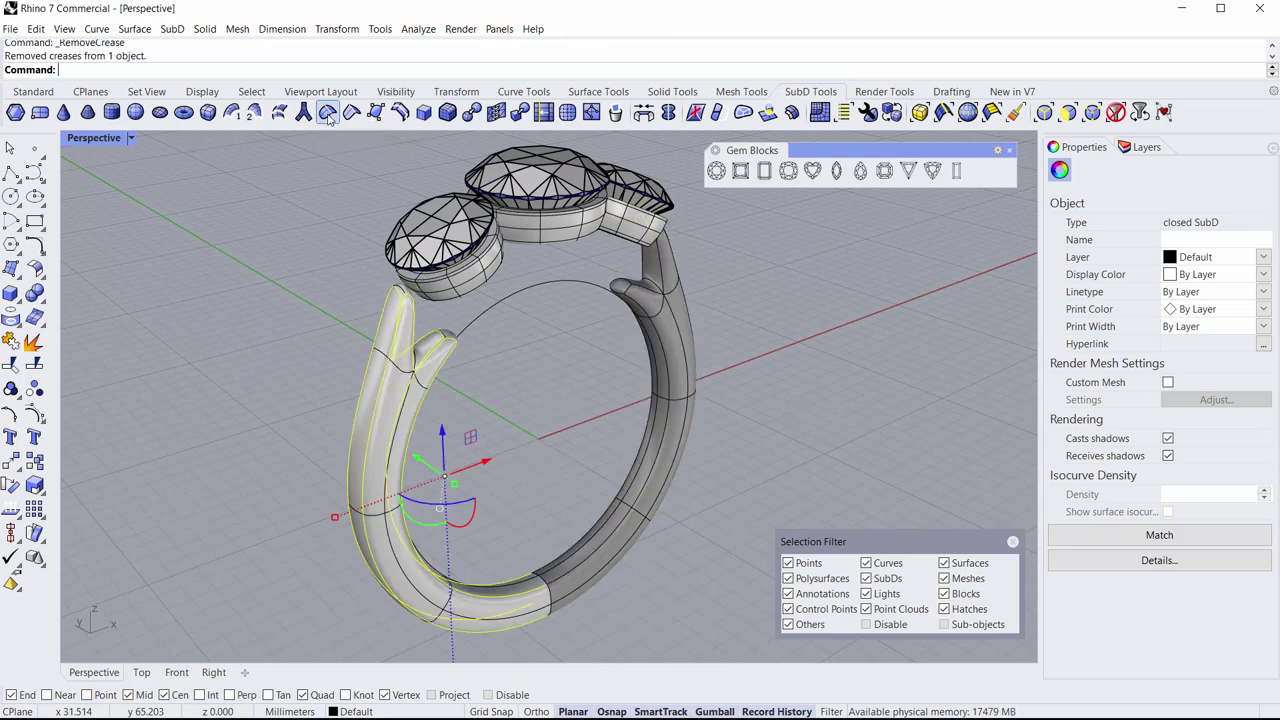
# Step: Scale the whole ring band along the finger axis to make it wider
pyautogui.click(300, 374)
pyautogui.moveTo(300, 374); pyautogui.dragTo(548, 438, button='right')
pyautogui.click(383, 433)
pyautogui.moveTo(548, 438); pyautogui.dragTo(566, 446)
pyautogui.click(812, 431)
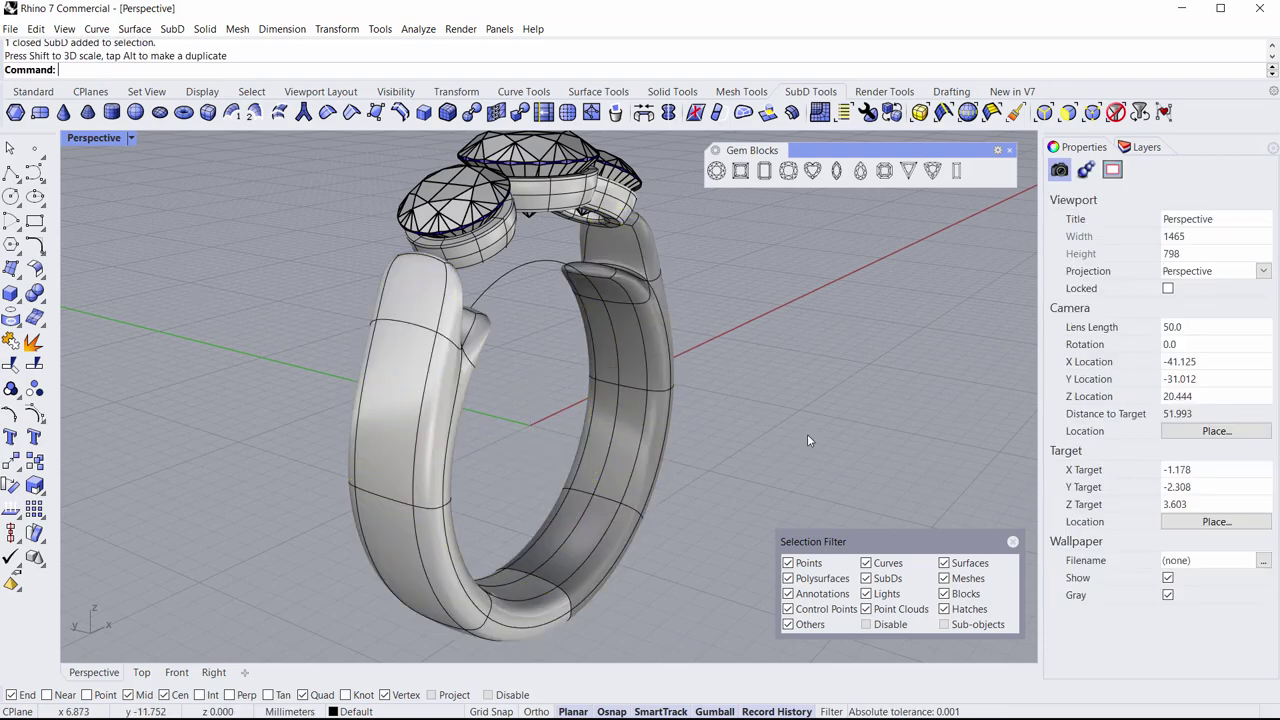
# Step: Scale the ring band along the finger axis to make it slightly narrower
pyautogui.moveTo(812, 431); pyautogui.dragTo(854, 422, button='right')
pyautogui.scroll(6, 488, 372)
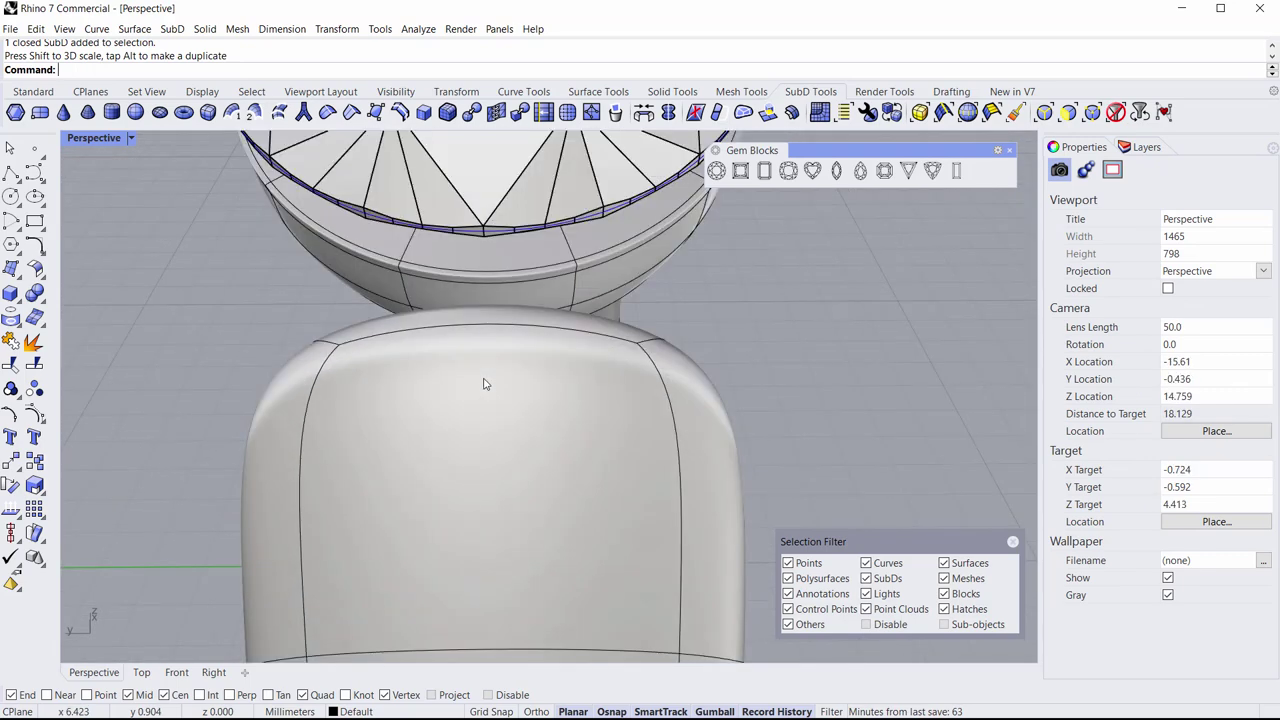
pyautogui.click(483, 403)
pyautogui.moveTo(483, 403); pyautogui.dragTo(576, 420, button='right')
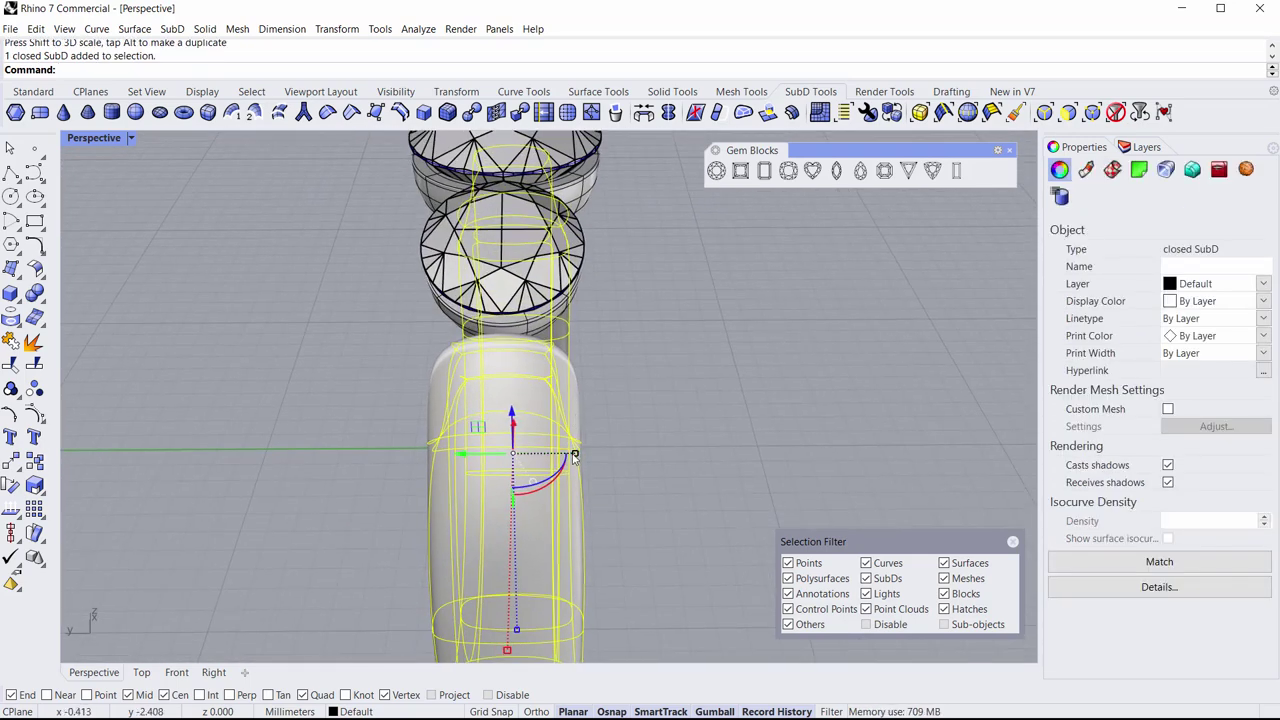
pyautogui.moveTo(574, 455); pyautogui.dragTo(561, 459)
pyautogui.click(609, 389)
# Step: Scale down the width of the left outer branch's end face so the shank tapers towards the bezel
pyautogui.scroll(8, 542, 358)
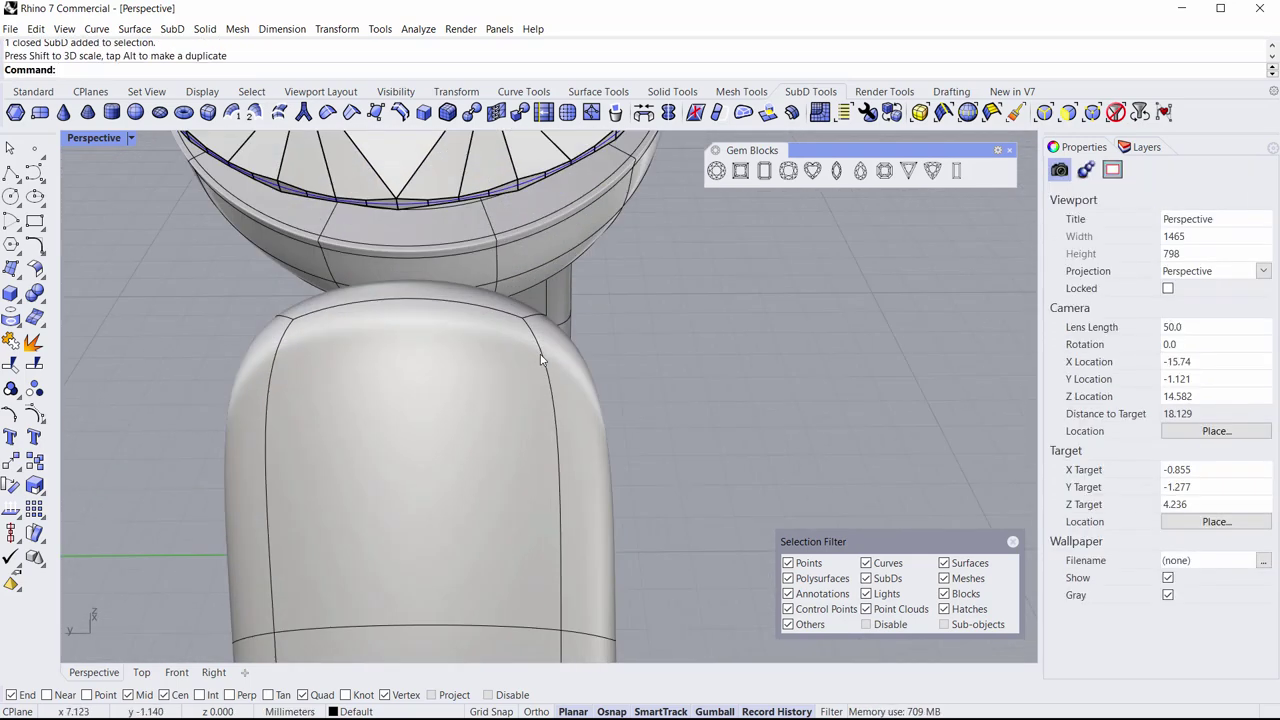
pyautogui.keyDown('ctrl'); pyautogui.keyDown('shift'); pyautogui.click(505, 303); pyautogui.keyUp('shift'); pyautogui.keyUp('ctrl')
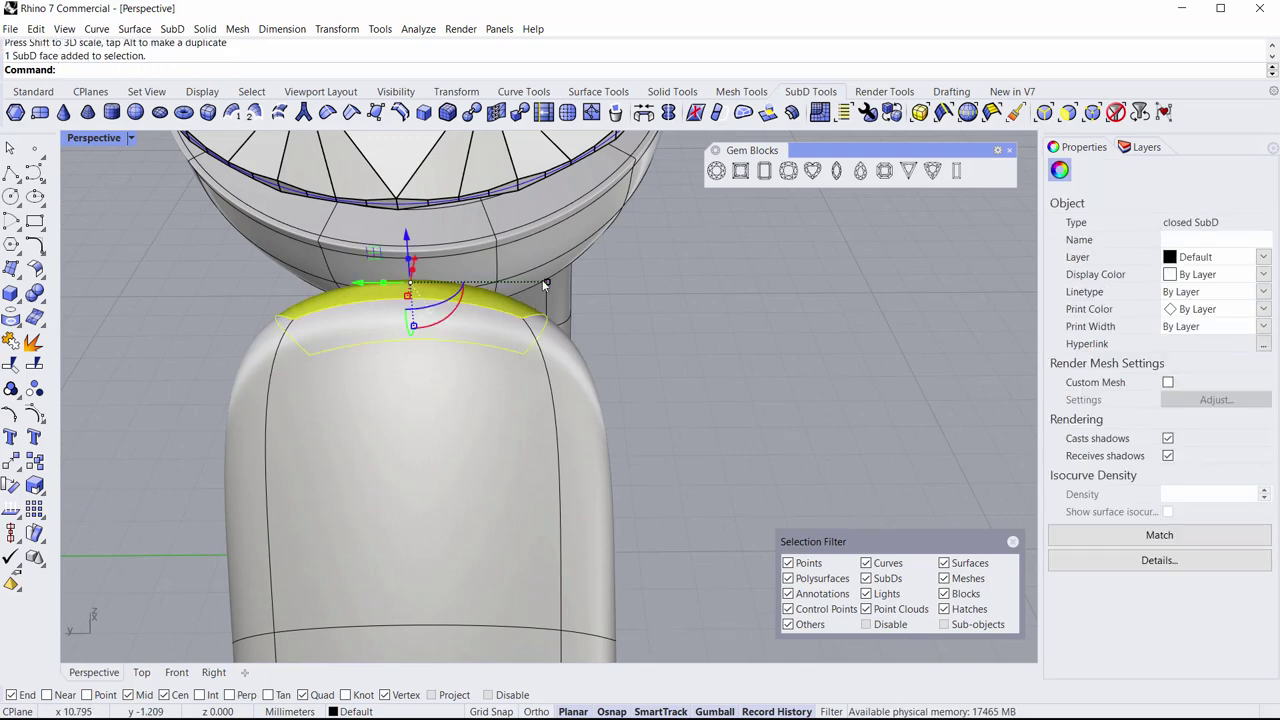
pyautogui.moveTo(545, 282); pyautogui.dragTo(471, 286)
pyautogui.click(772, 359)
pyautogui.scroll(-10, 772, 359)
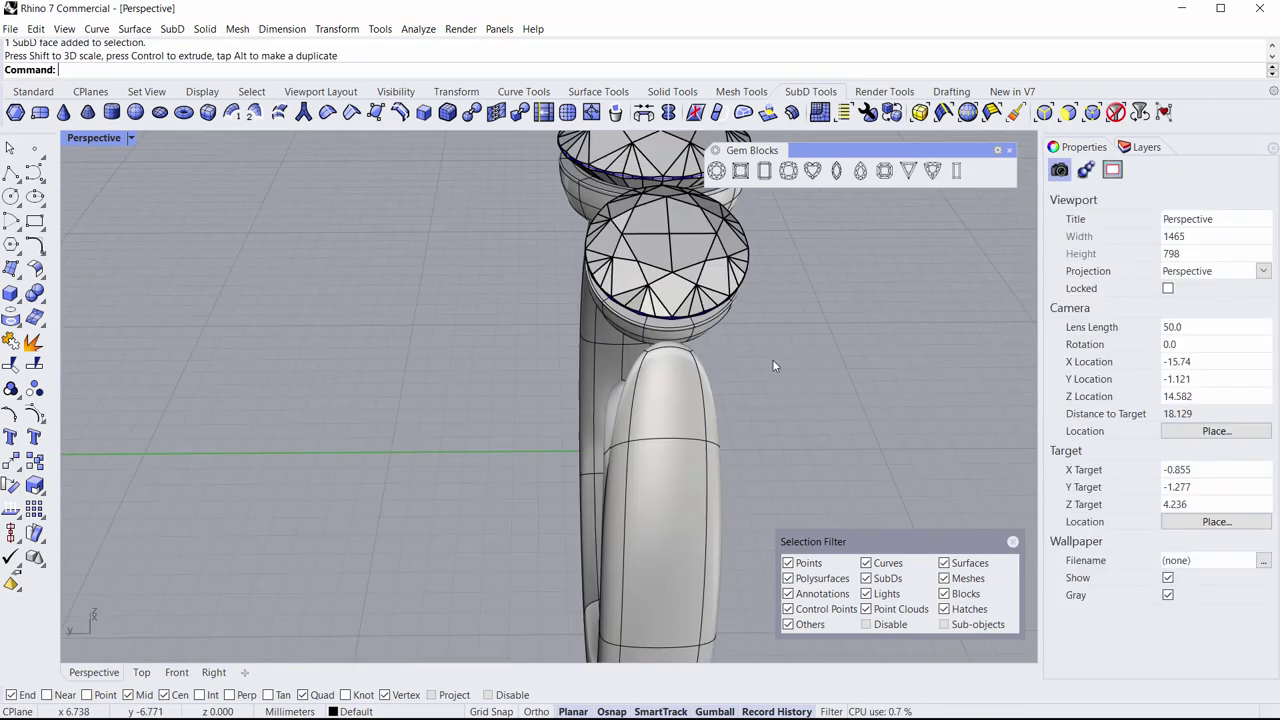
# Step: Examine the tapered split shanks, bezels and stones from the front, side and above
pyautogui.moveTo(772, 359); pyautogui.dragTo(338, 397, button='right')
pyautogui.moveTo(517, 431); pyautogui.dragTo(482, 406, button='right')
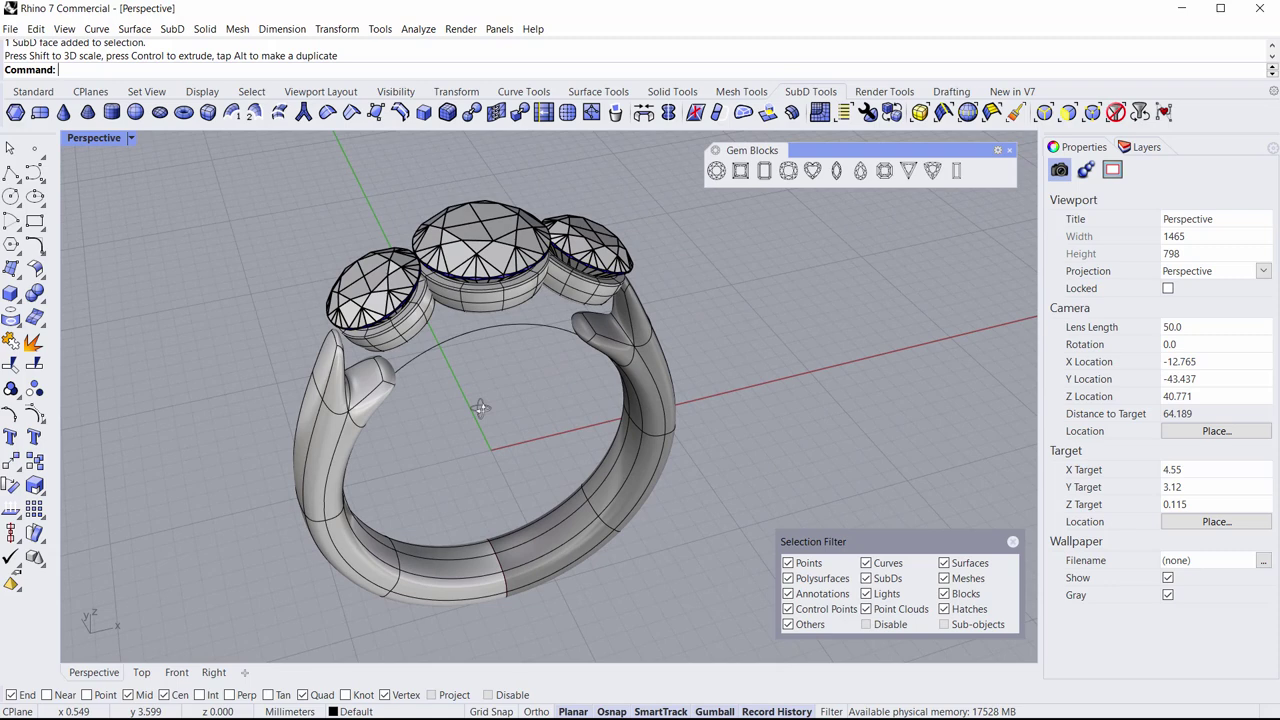
pyautogui.moveTo(481, 409)
pyautogui.mouseDown(button='right')
pyautogui.moveTo(473, 420)
pyautogui.moveTo(535, 405)
pyautogui.moveTo(480, 392)
pyautogui.mouseUp(button='right')
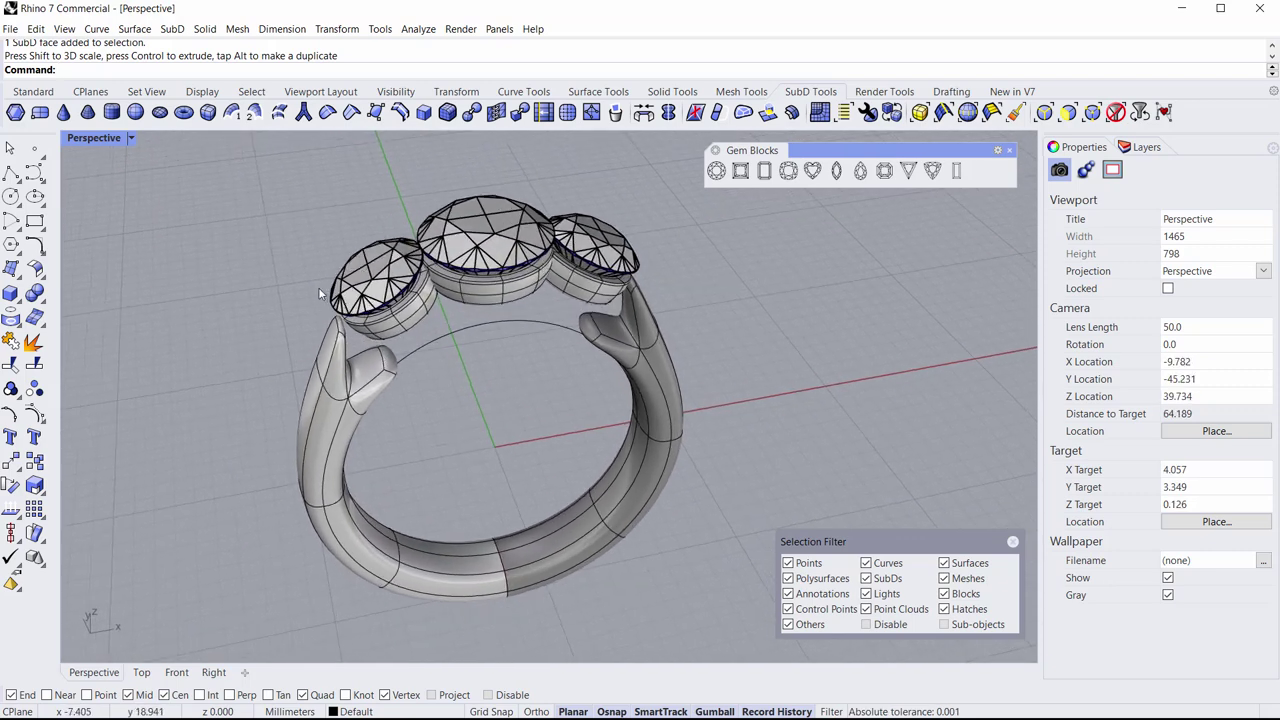
pyautogui.moveTo(457, 371); pyautogui.dragTo(399, 293, button='right')
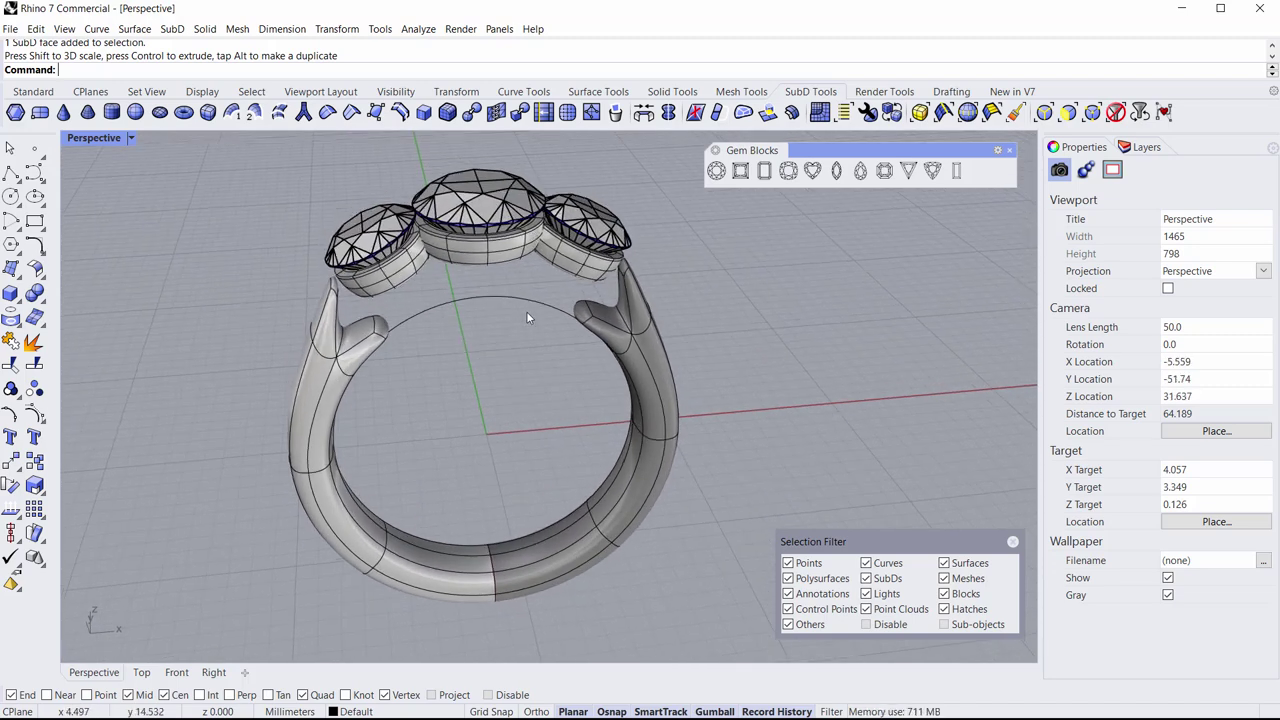
pyautogui.moveTo(527, 307); pyautogui.dragTo(437, 260, button='right')
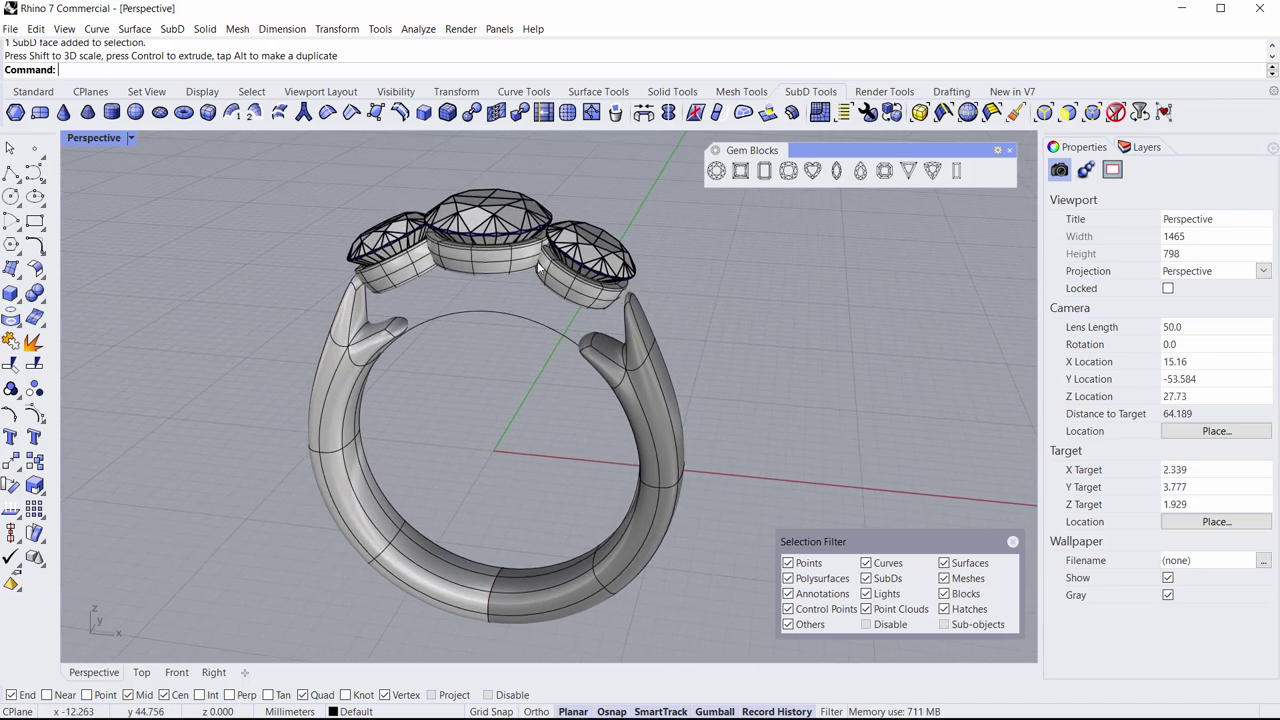
pyautogui.moveTo(447, 312); pyautogui.dragTo(492, 386, button='right')
pyautogui.scroll(2, 487, 349)
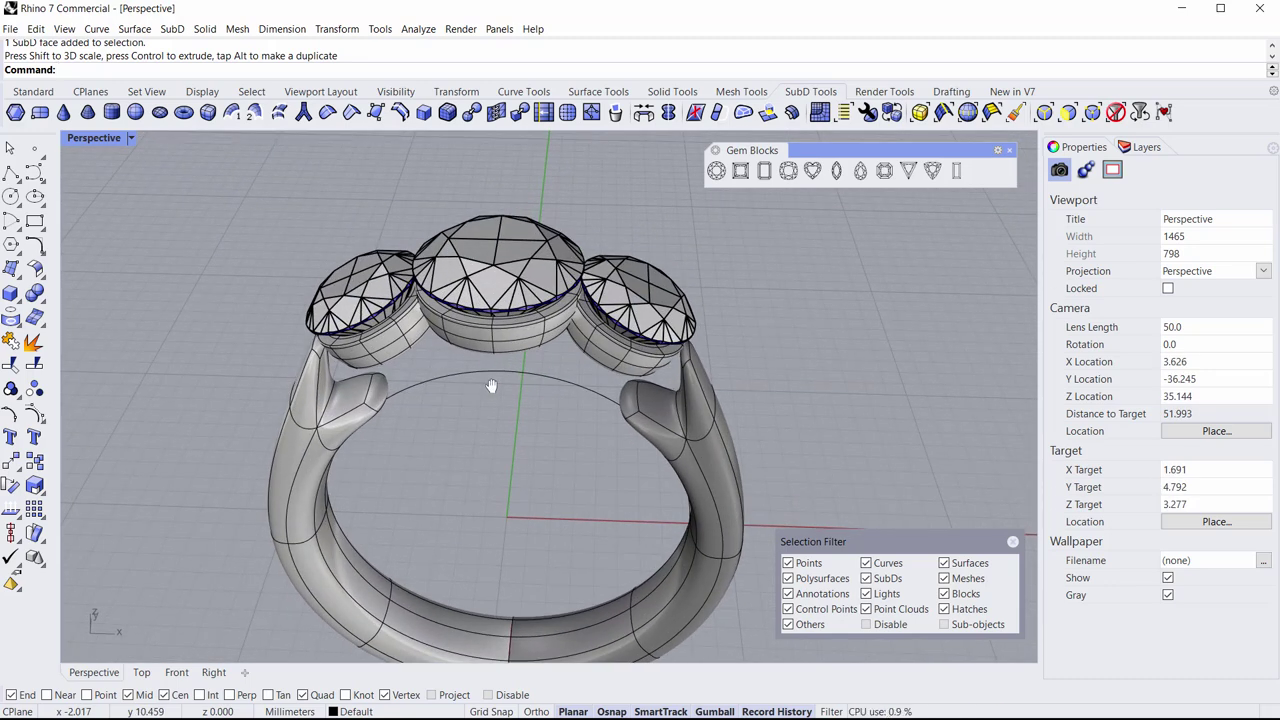
pyautogui.moveTo(477, 319); pyautogui.dragTo(511, 378, button='right')
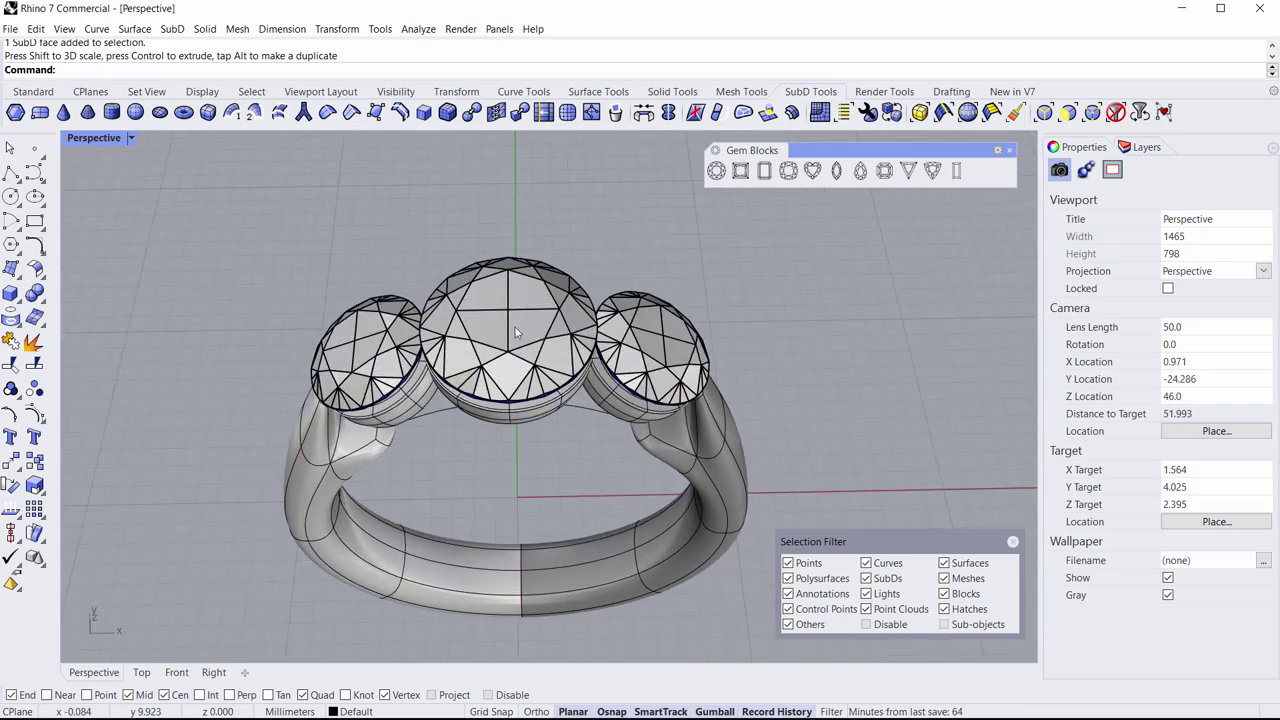
pyautogui.moveTo(516, 332); pyautogui.dragTo(510, 365, button='right')
# Step: Open the centre Round Brilliant stone's block for in-place editing
pyautogui.click(530, 395)
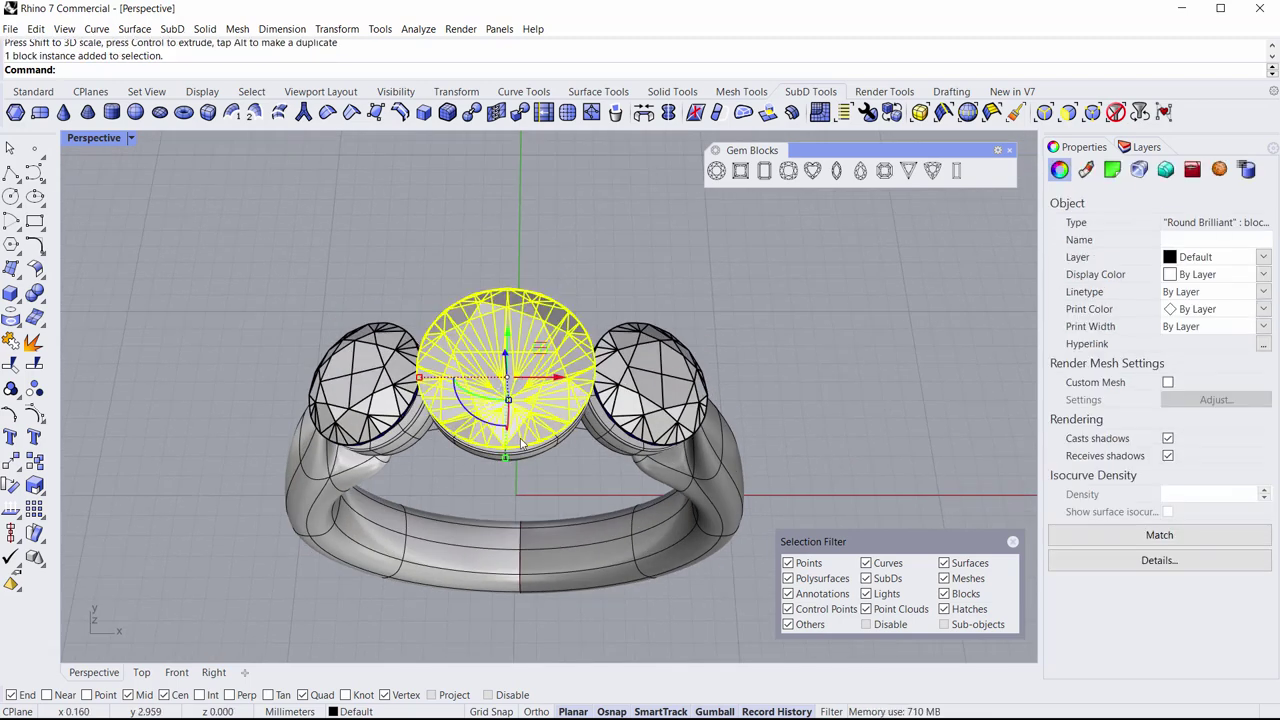
pyautogui.keyDown('shift'); pyautogui.moveTo(520, 443); pyautogui.dragTo(547, 377, button='right'); pyautogui.keyUp('shift')
pyautogui.scroll(3, 548, 364)
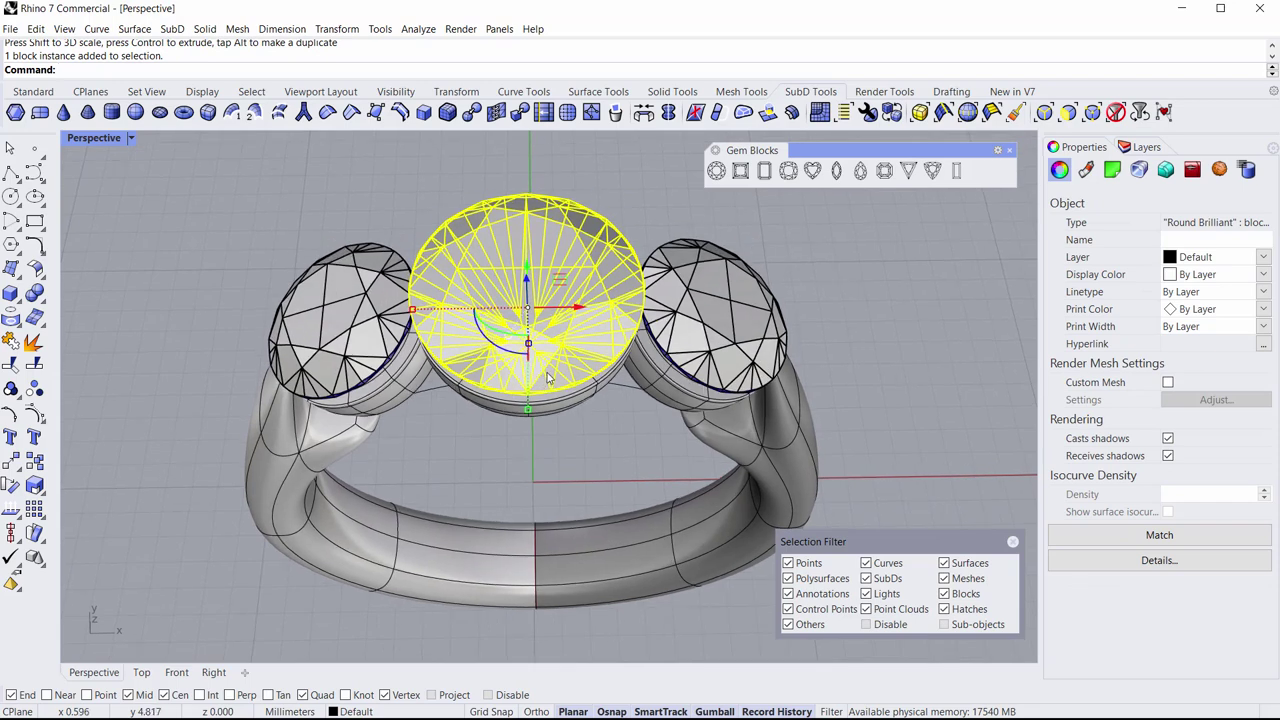
pyautogui.doubleClick(593, 351)
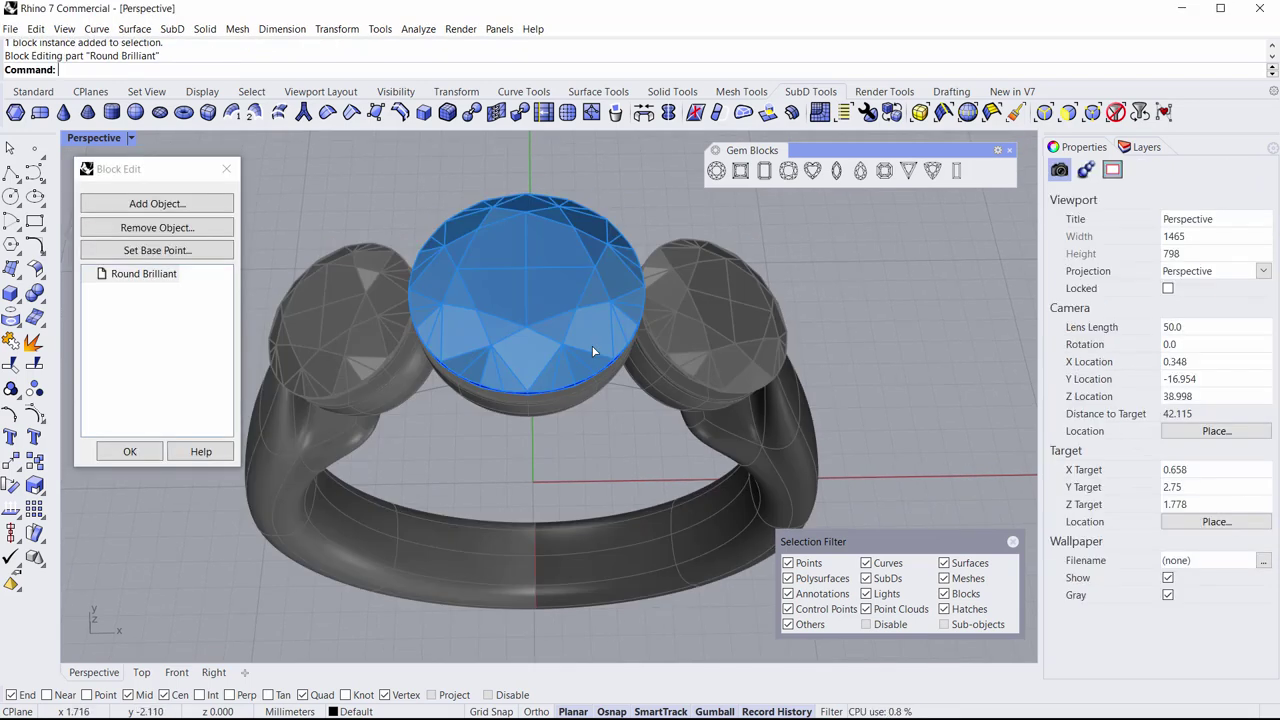
pyautogui.scroll(2, 642, 374)
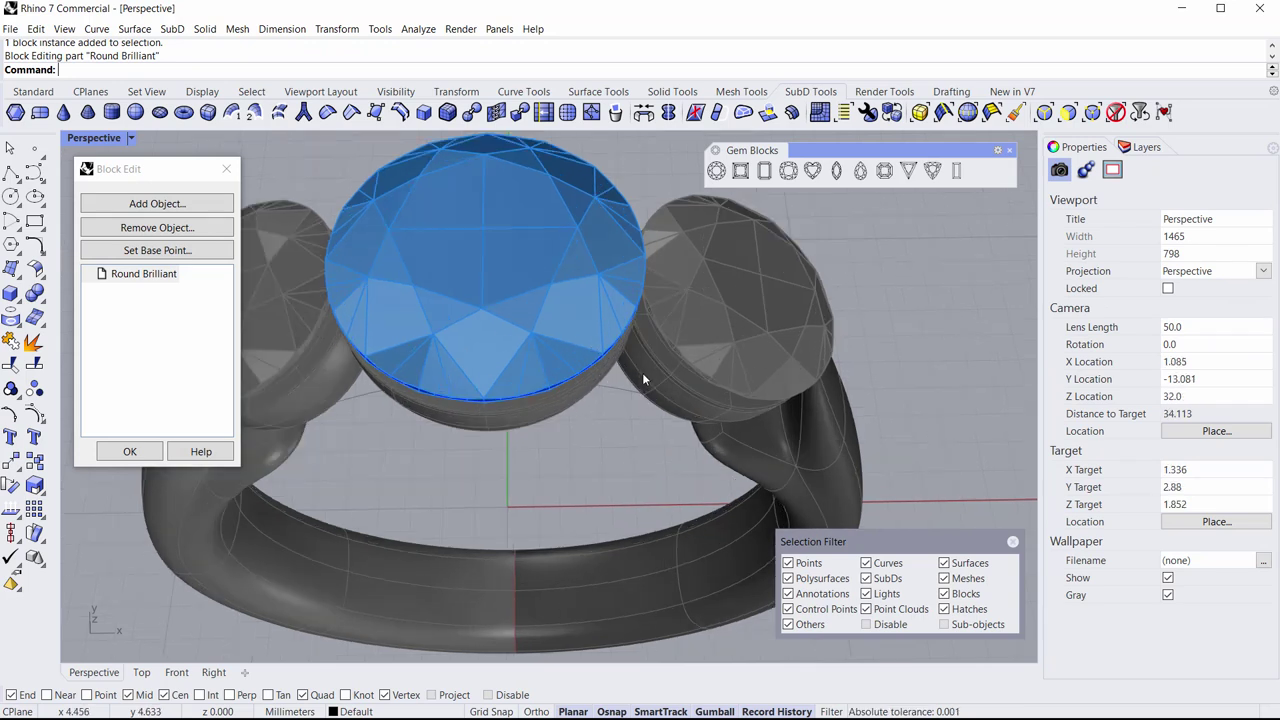
pyautogui.scroll(2, 642, 370)
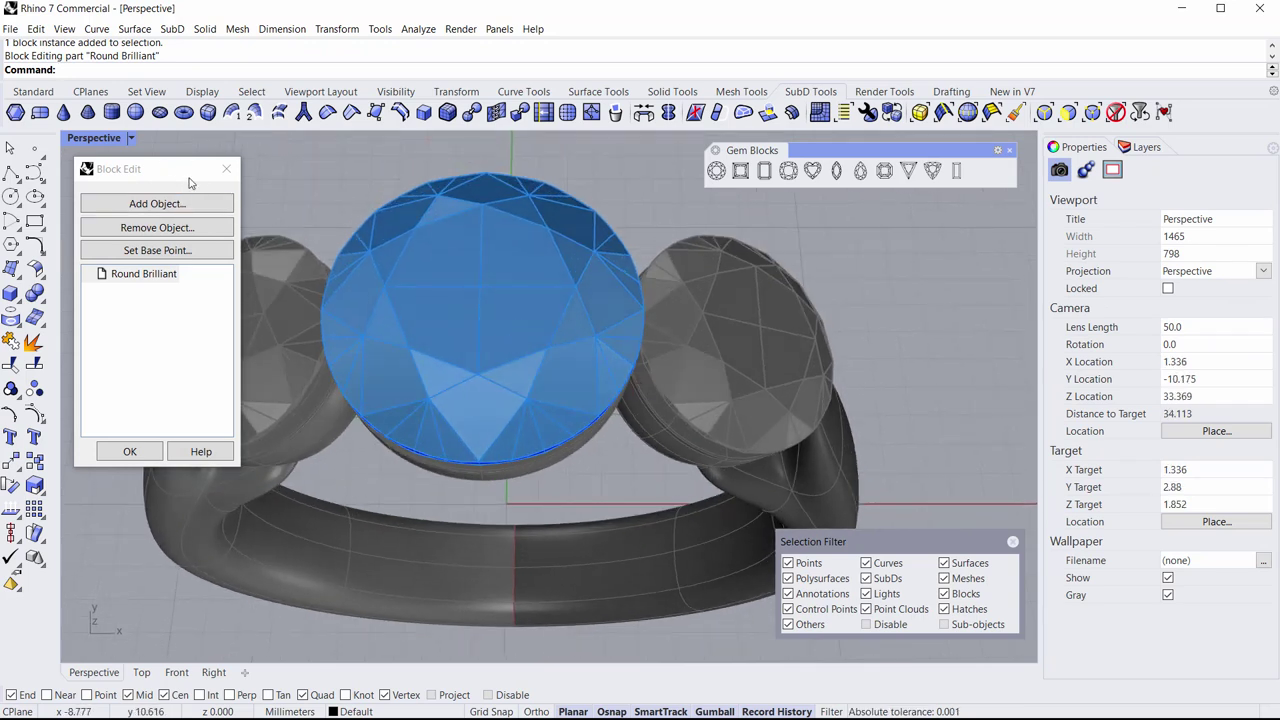
# Step: Draw a 1.1 mm diameter circle centred on a girdle vertex at the front right of the centre stone
pyautogui.click(11, 196)
pyautogui.scroll(3, 629, 449)
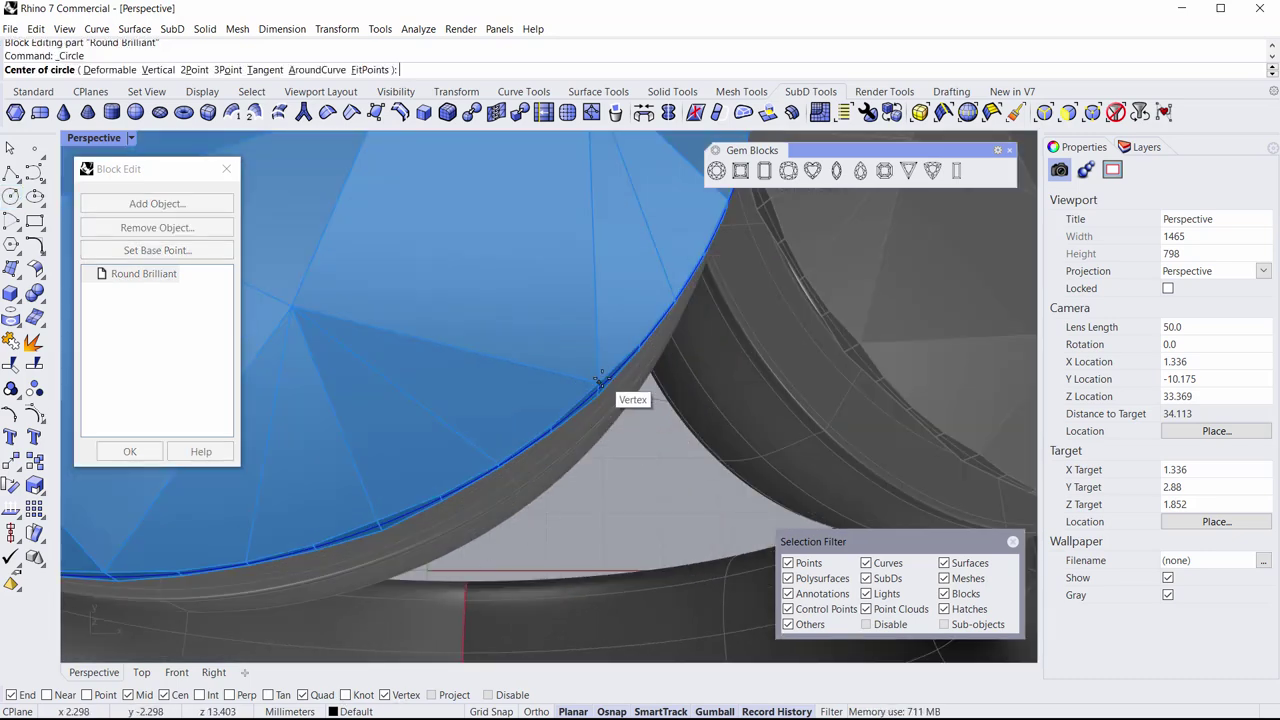
pyautogui.click(600, 382)
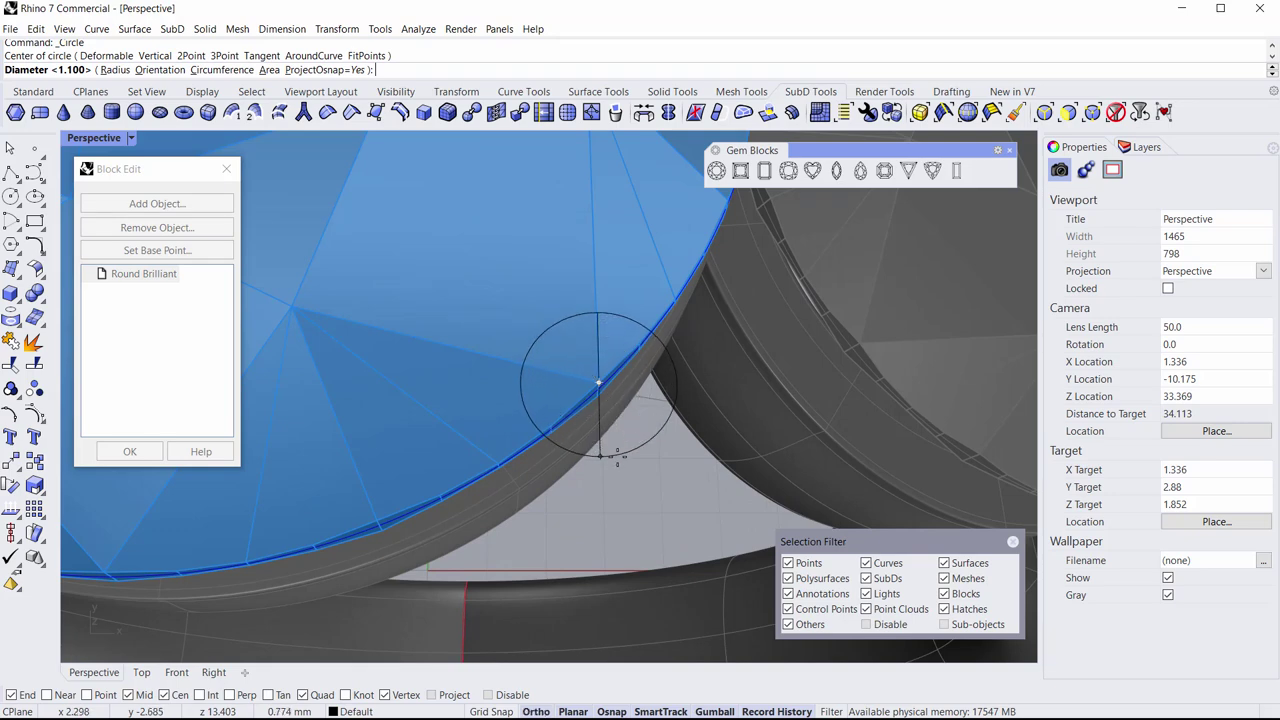
pyautogui.write('1.1')
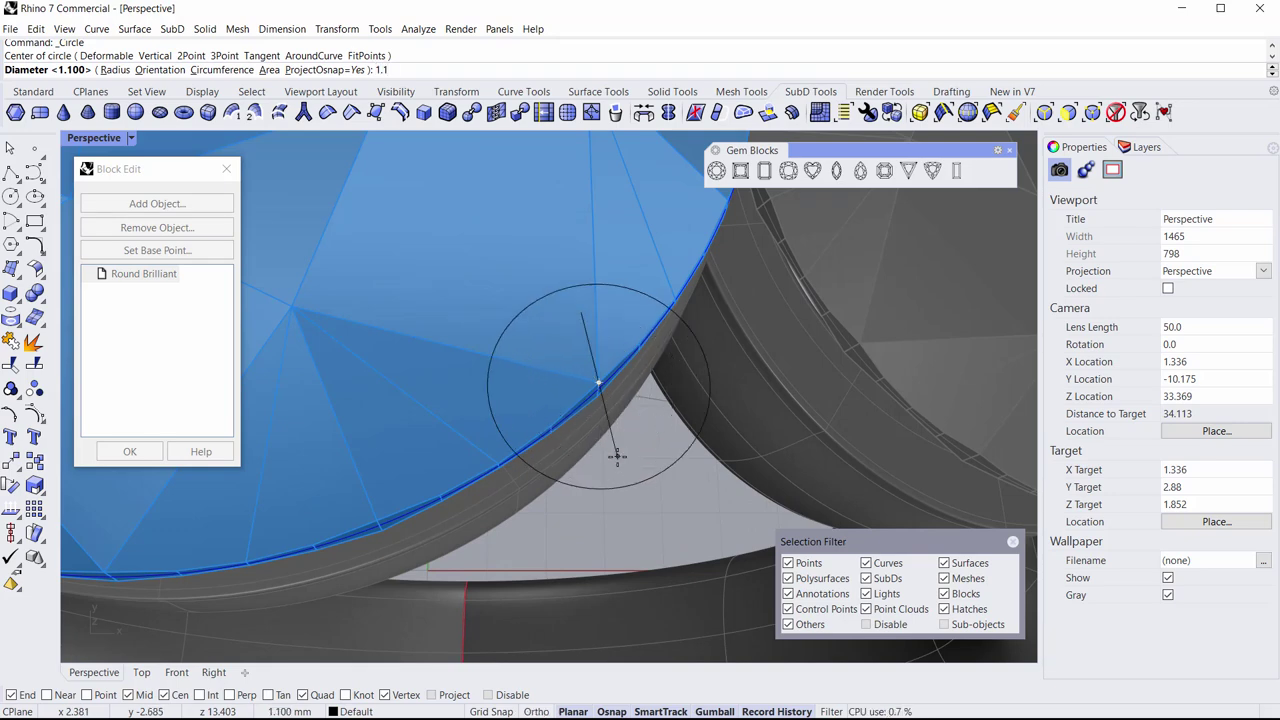
pyautogui.press('Return')
pyautogui.scroll(-3, 628, 460)
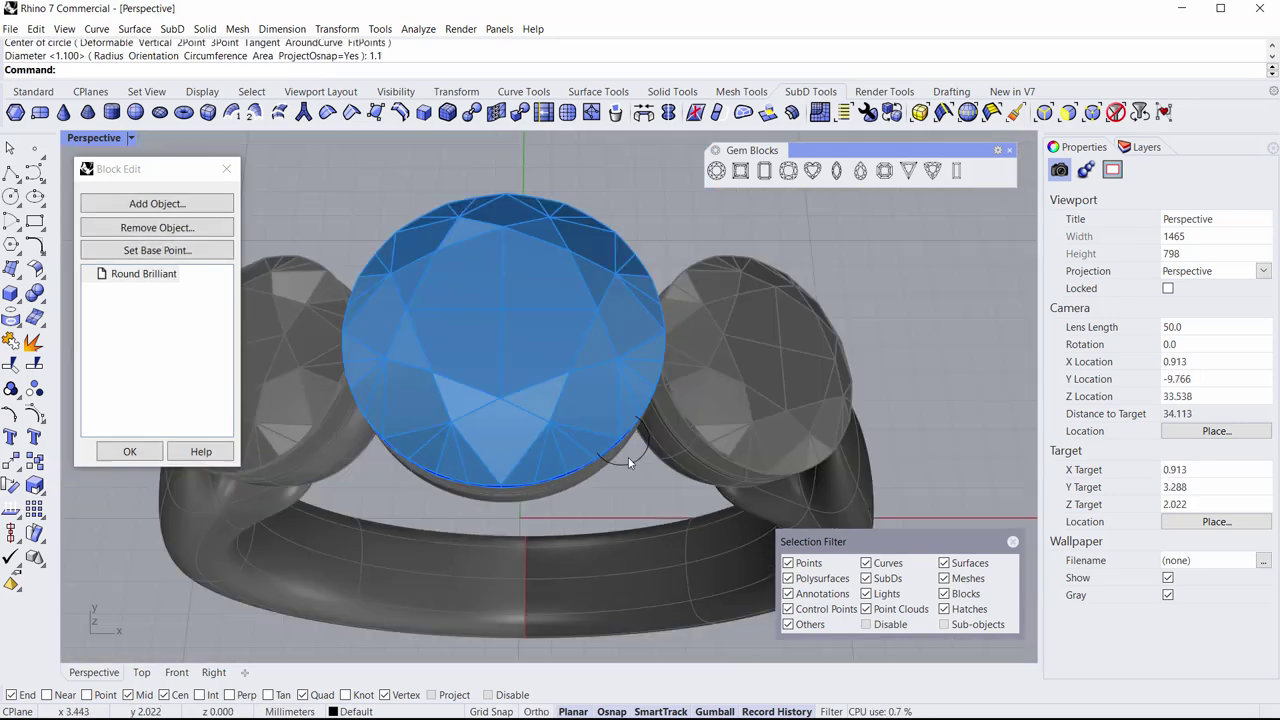
# Step: Draw a vertical line about 0.66 mm long, upwards from the lower girdle vertex at the circle's centre
pyautogui.keyDown('shift'); pyautogui.moveTo(629, 458); pyautogui.dragTo(647, 413, button='right'); pyautogui.keyUp('shift')
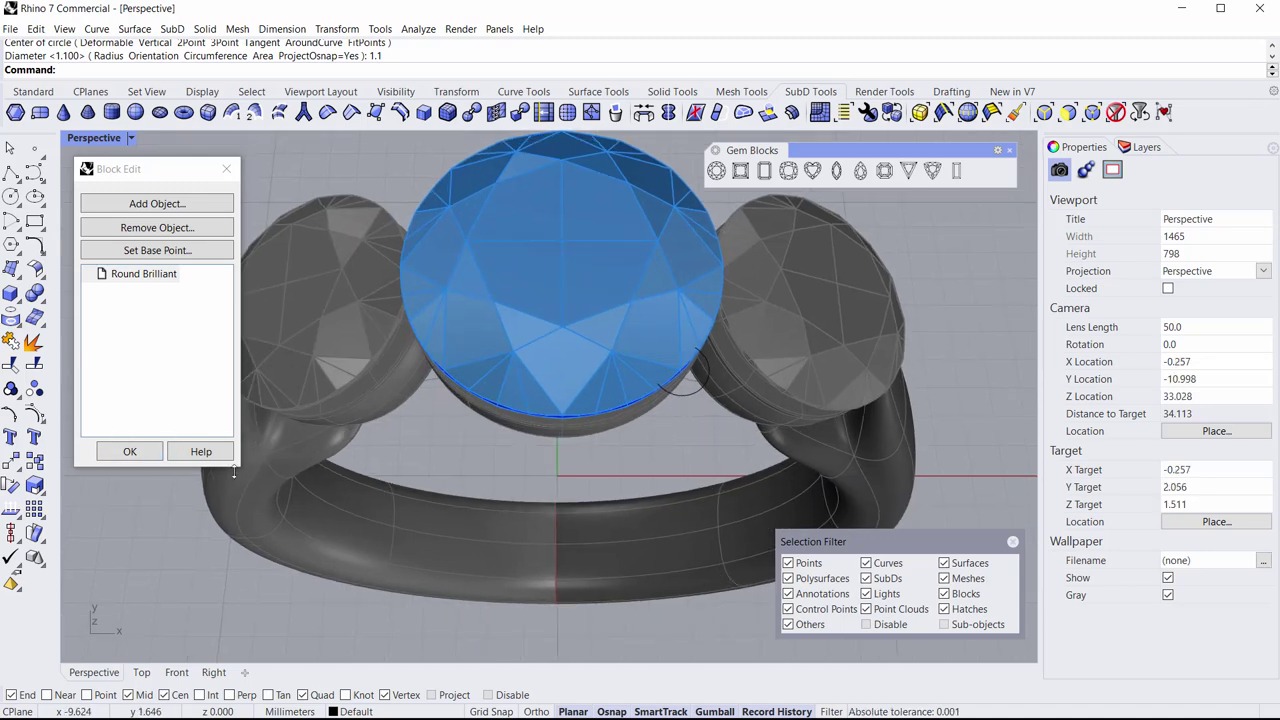
pyautogui.moveTo(414, 488); pyautogui.dragTo(449, 429, button='right')
pyautogui.keyDown('shift'); pyautogui.moveTo(576, 402); pyautogui.dragTo(564, 480, button='right'); pyautogui.keyUp('shift')
pyautogui.scroll(8, 649, 350)
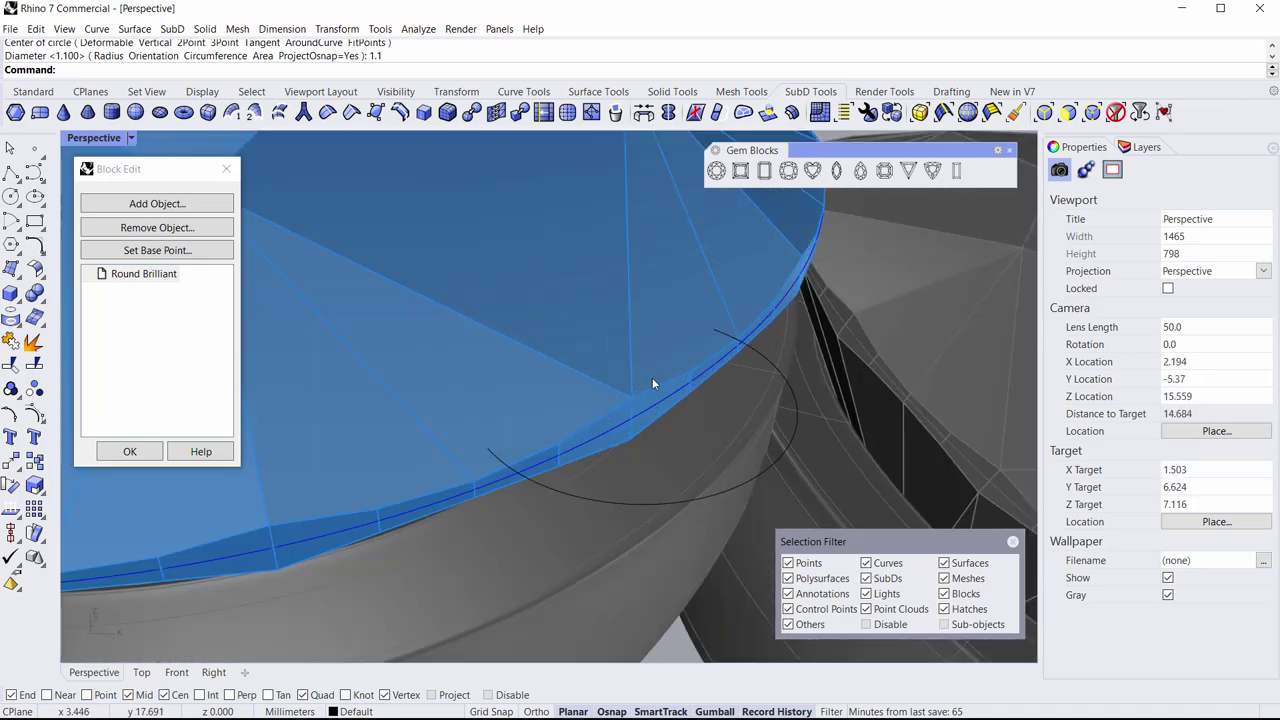
pyautogui.scroll(-3, 652, 383)
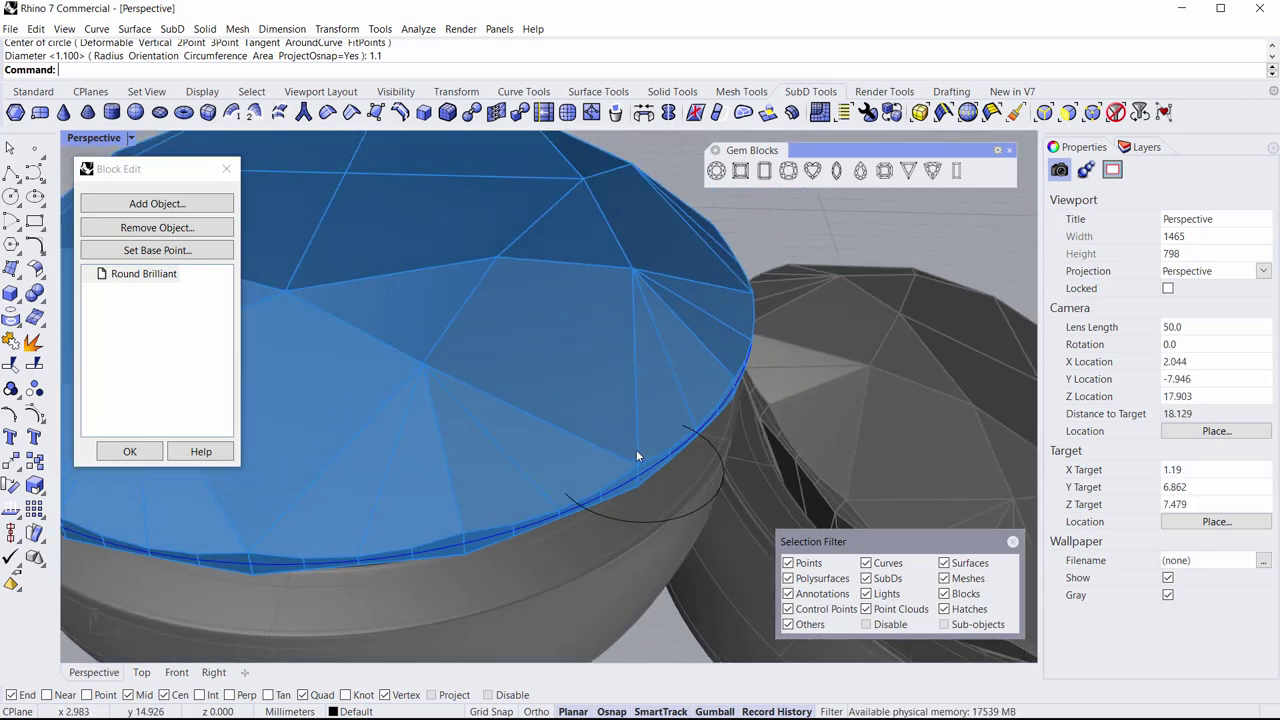
pyautogui.scroll(3, 619, 462)
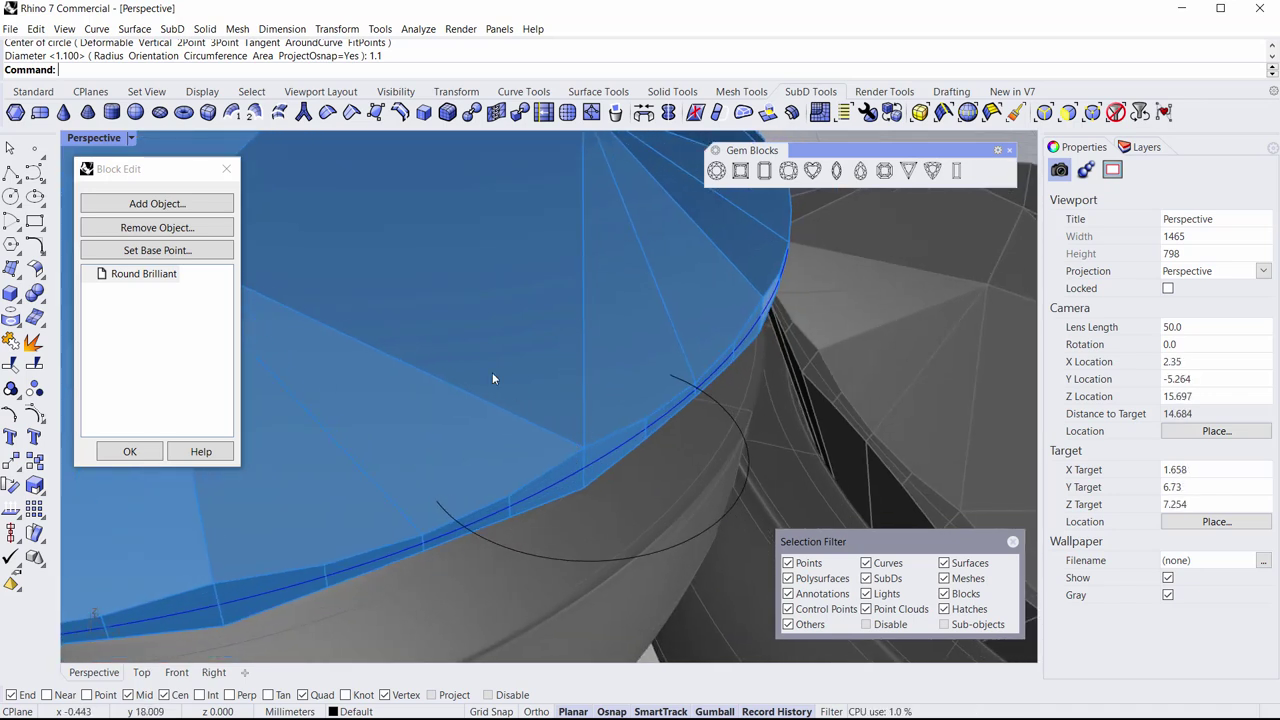
pyautogui.click(11, 174)
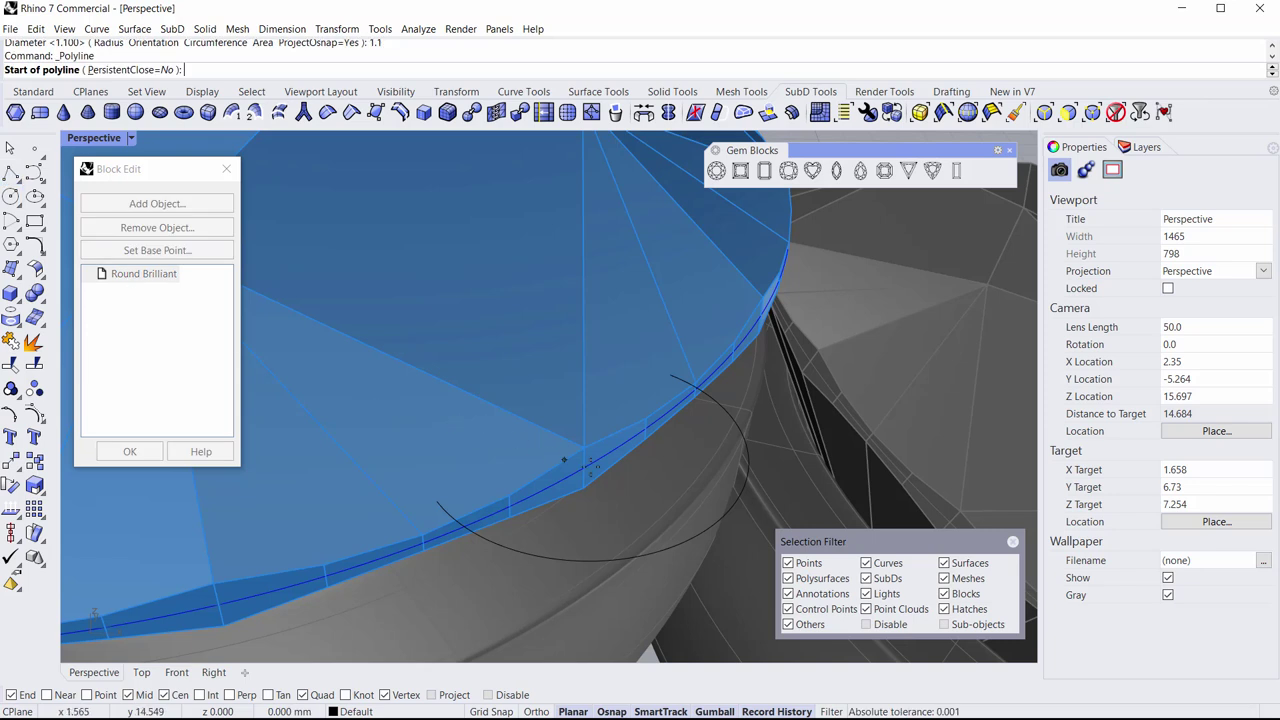
pyautogui.scroll(3, 584, 487)
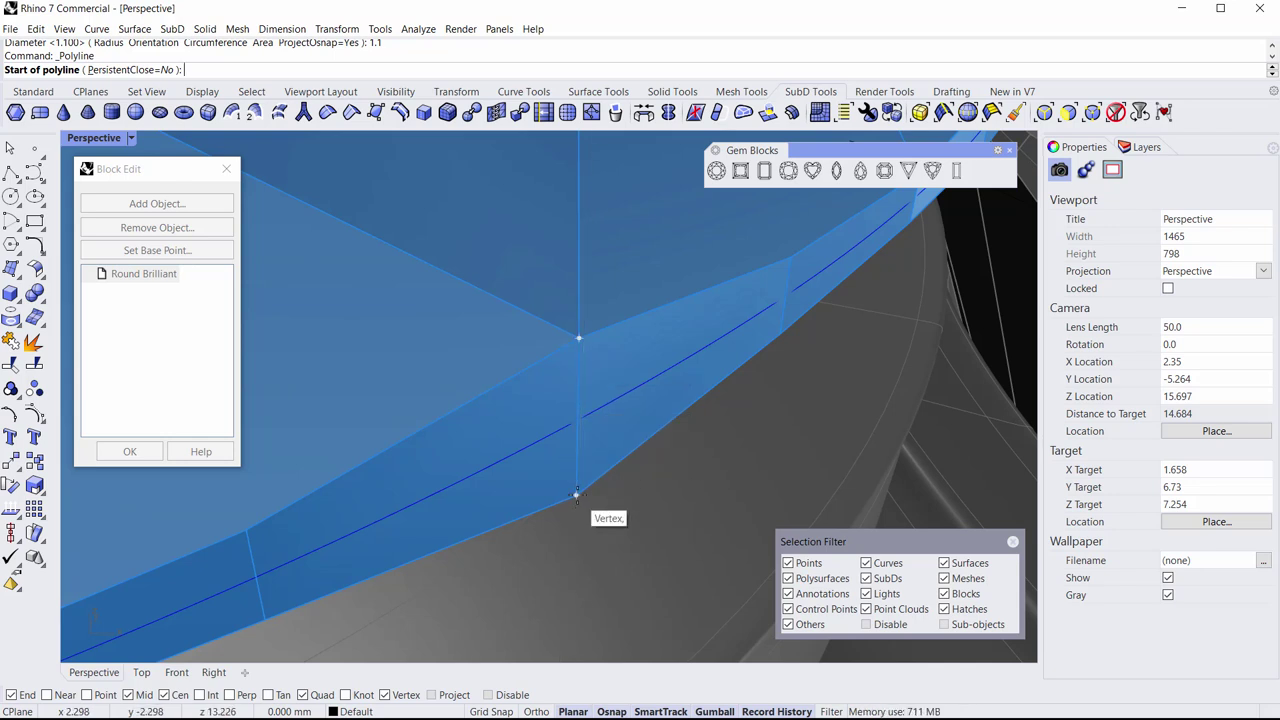
pyautogui.click(577, 341)
pyautogui.scroll(-3, 577, 340)
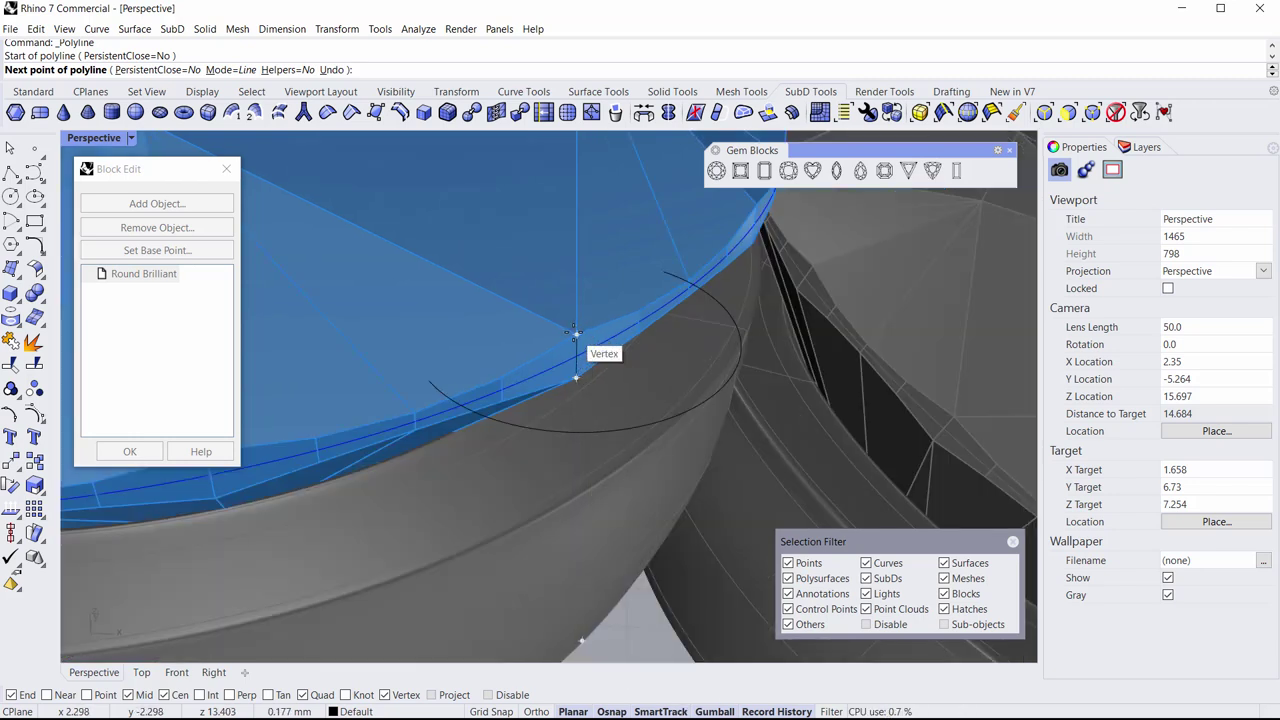
pyautogui.scroll(-7, 577, 219)
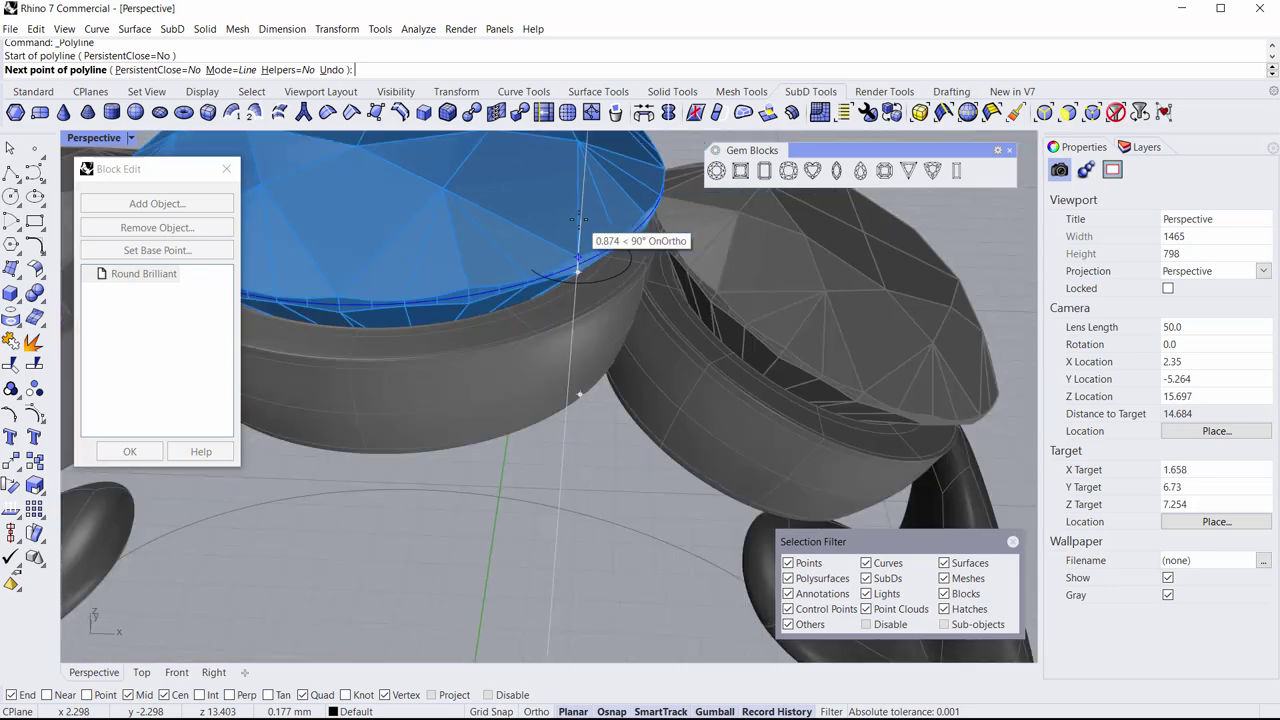
pyautogui.keyDown('shift'); pyautogui.moveTo(577, 219); pyautogui.dragTo(563, 428, button='right'); pyautogui.keyUp('shift')
pyautogui.moveTo(586, 339); pyautogui.dragTo(558, 396, button='right')
pyautogui.scroll(9, 636, 315)
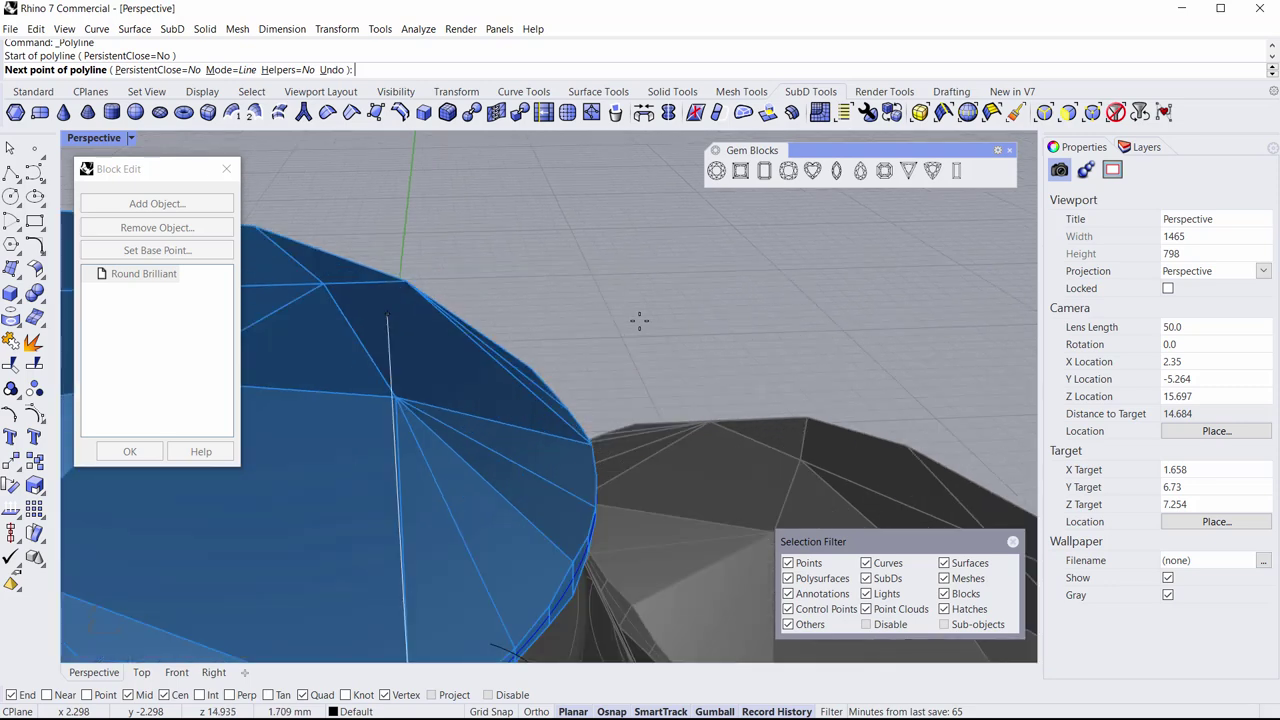
pyautogui.moveTo(640, 320)
pyautogui.mouseDown(button='right')
pyautogui.moveTo(646, 297)
pyautogui.moveTo(651, 311)
pyautogui.mouseUp(button='right')
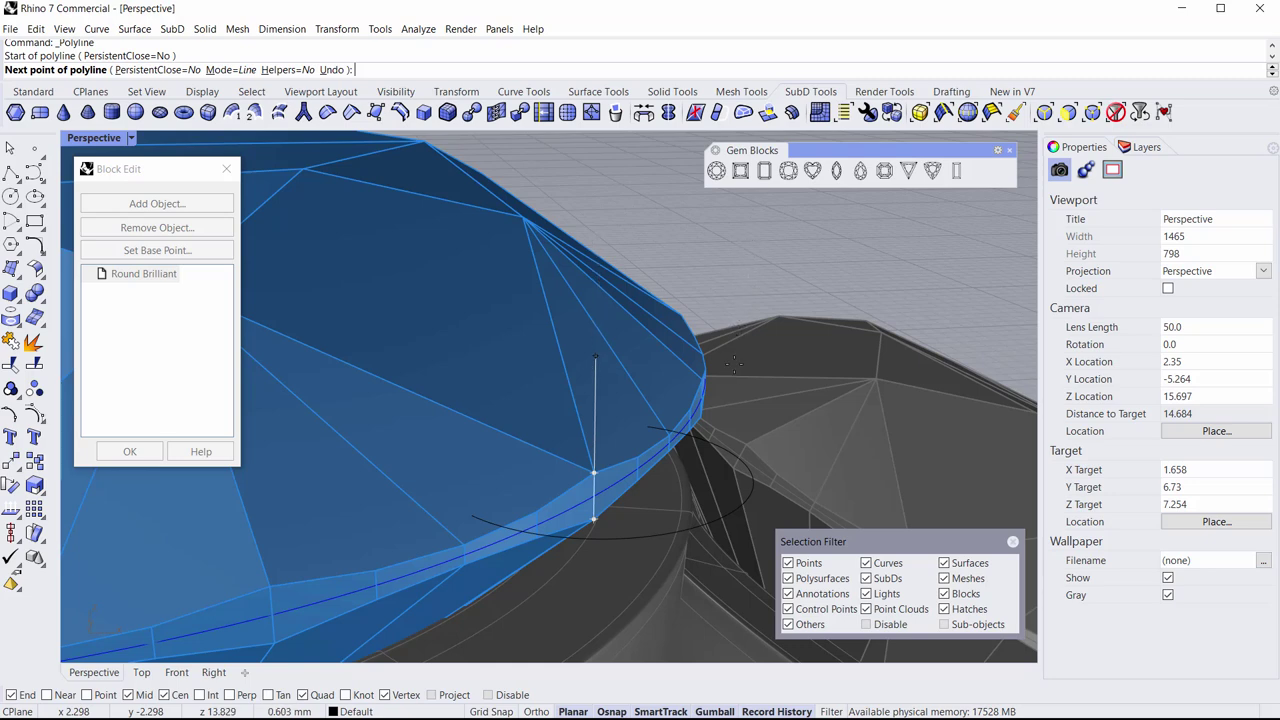
pyautogui.click(596, 338)
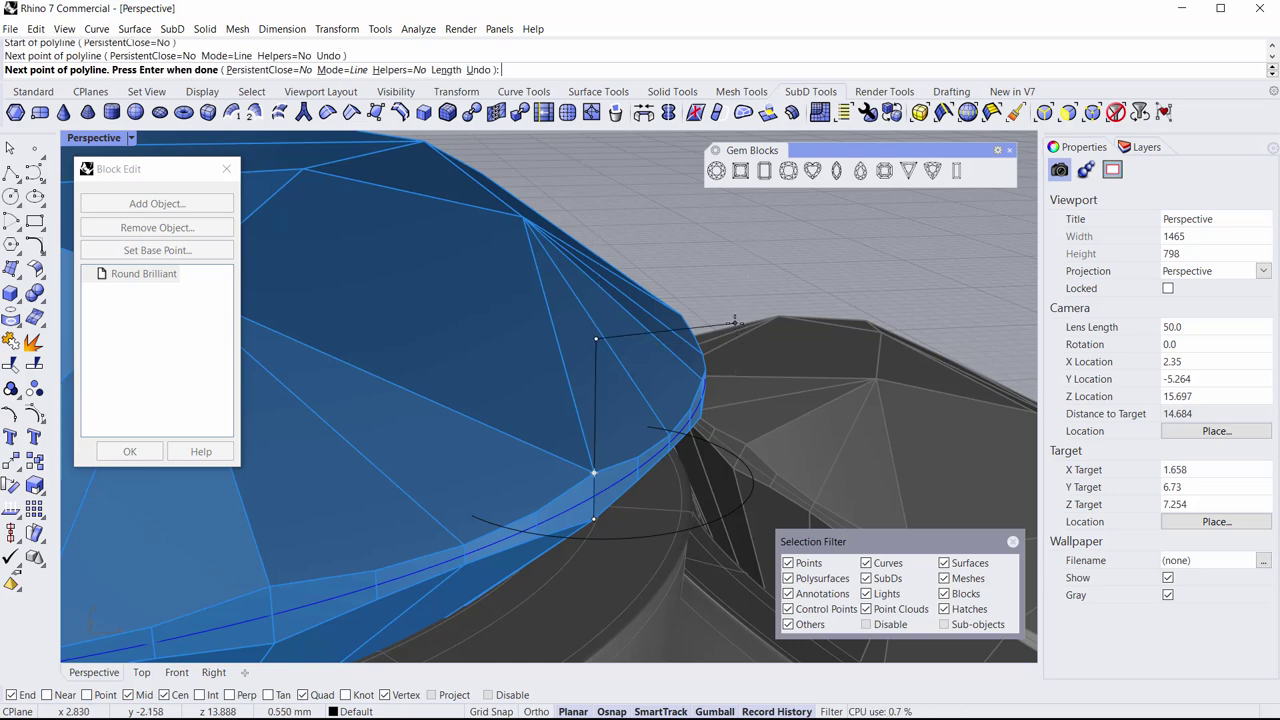
pyautogui.press('Return')
# Step: Finish the block edit so the circle and vertical line are added to every Round Brilliant stone
pyautogui.scroll(-6, 747, 246)
pyautogui.moveTo(782, 250); pyautogui.dragTo(742, 268, button='right')
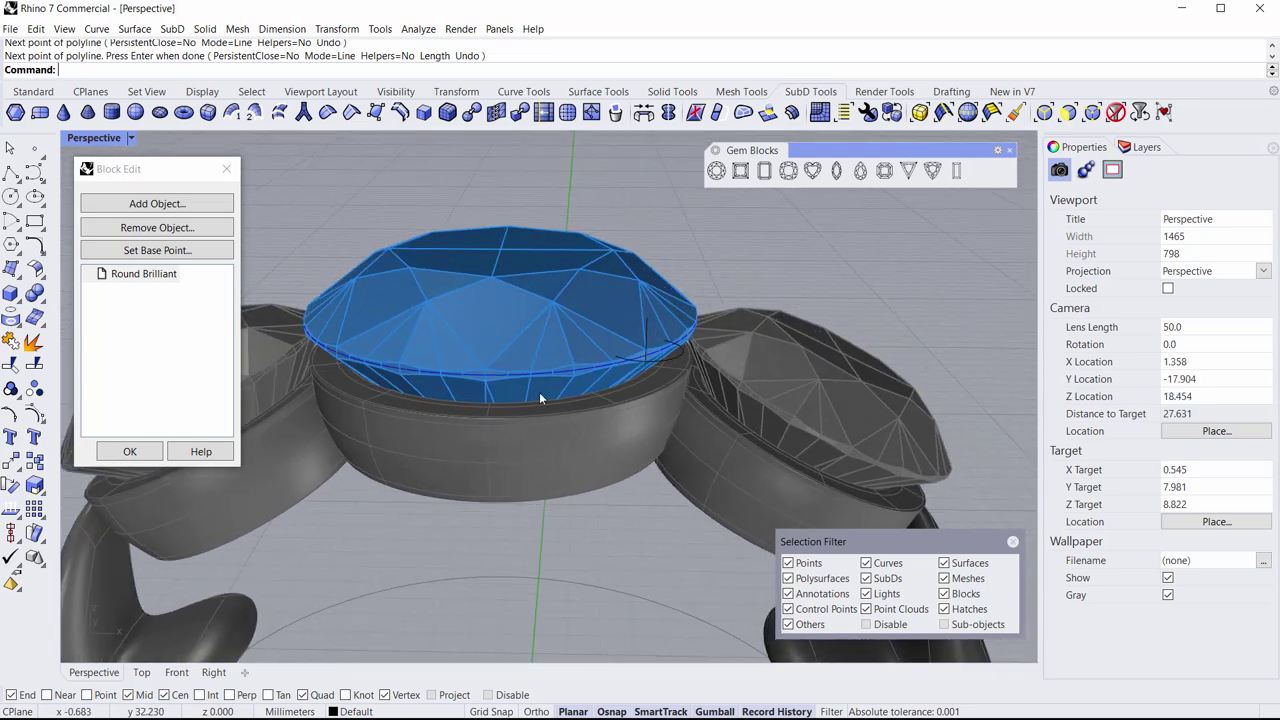
pyautogui.click(129, 451)
pyautogui.scroll(-3, 664, 520)
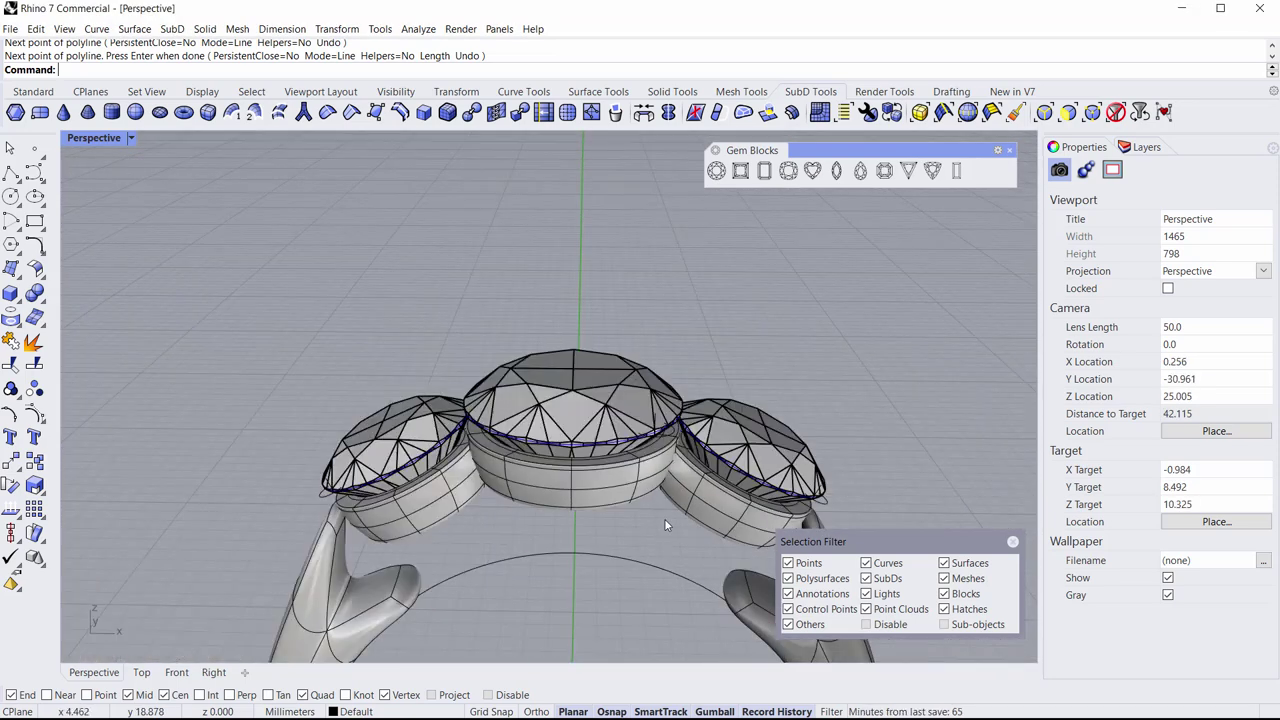
# Step: Examine the circles and vertical lines added to the three stones from the front, sides and below
pyautogui.keyDown('shift'); pyautogui.moveTo(664, 518); pyautogui.dragTo(480, 335, button='right'); pyautogui.keyUp('shift')
pyautogui.scroll(4, 708, 443)
pyautogui.click(480, 335)
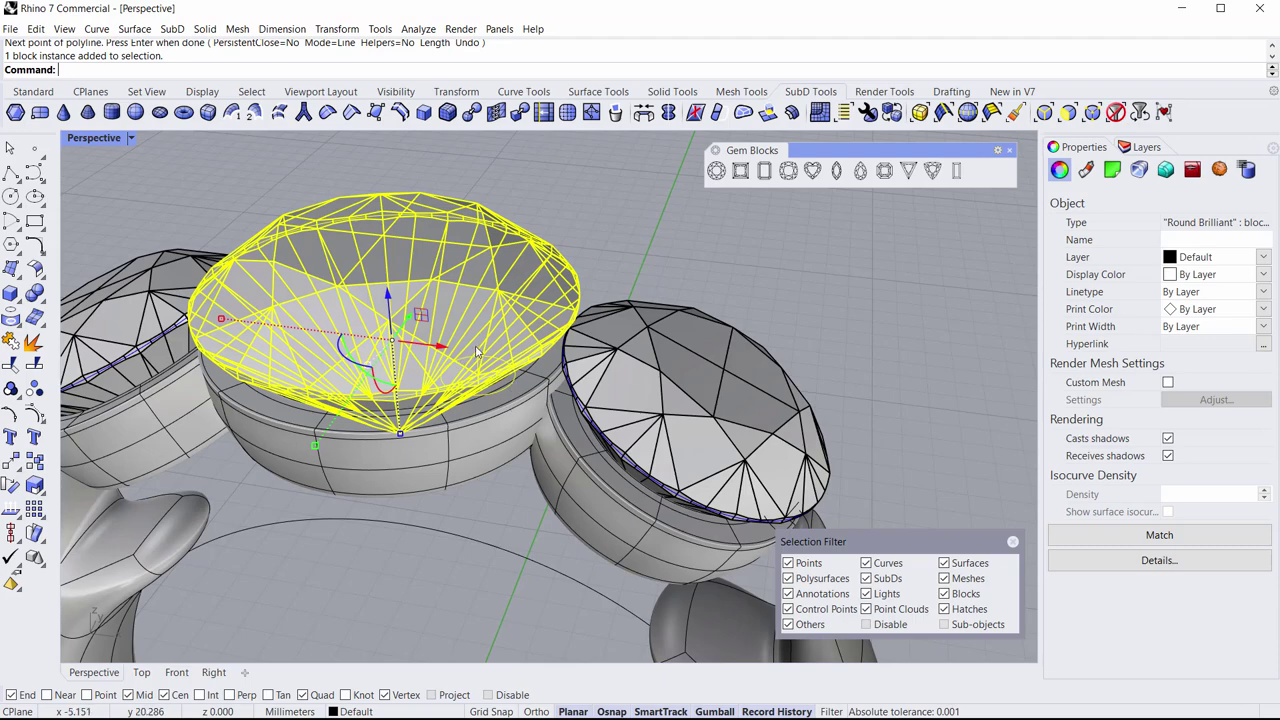
pyautogui.scroll(6, 763, 479)
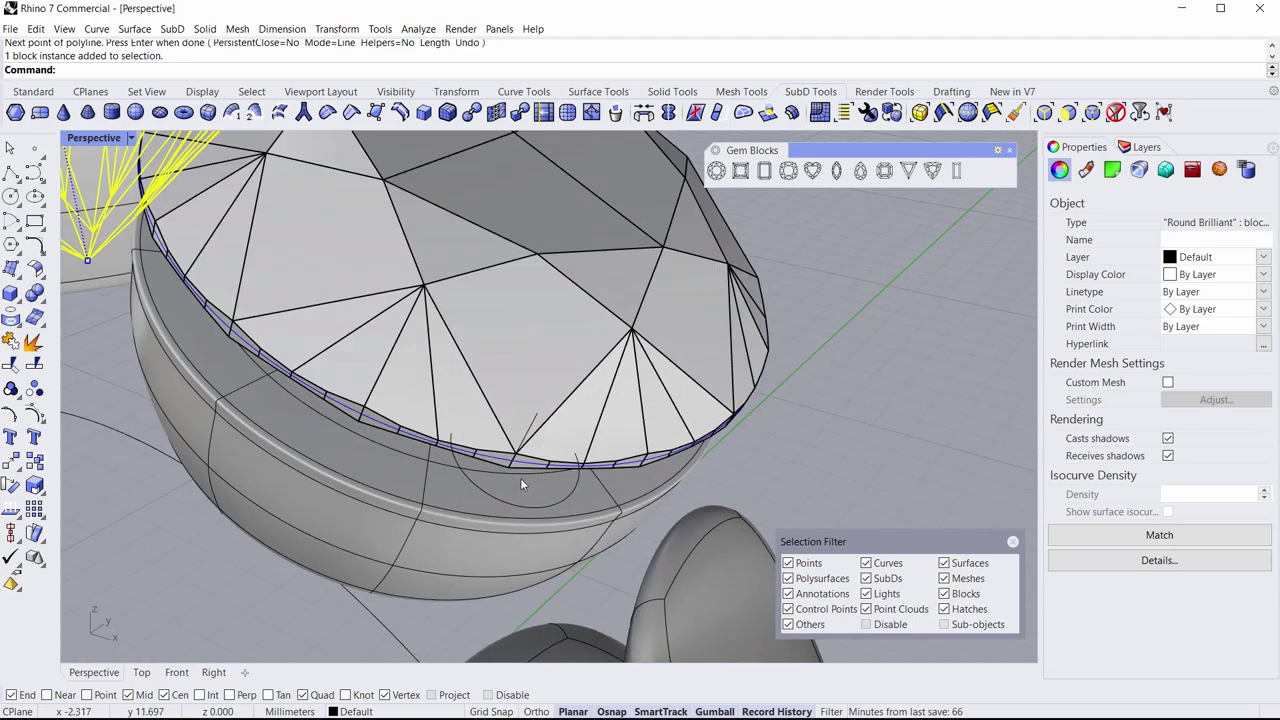
pyautogui.scroll(-8, 520, 484)
pyautogui.moveTo(591, 486); pyautogui.dragTo(579, 445, button='right')
pyautogui.keyDown('shift'); pyautogui.moveTo(668, 395); pyautogui.dragTo(575, 361, button='right'); pyautogui.keyUp('shift')
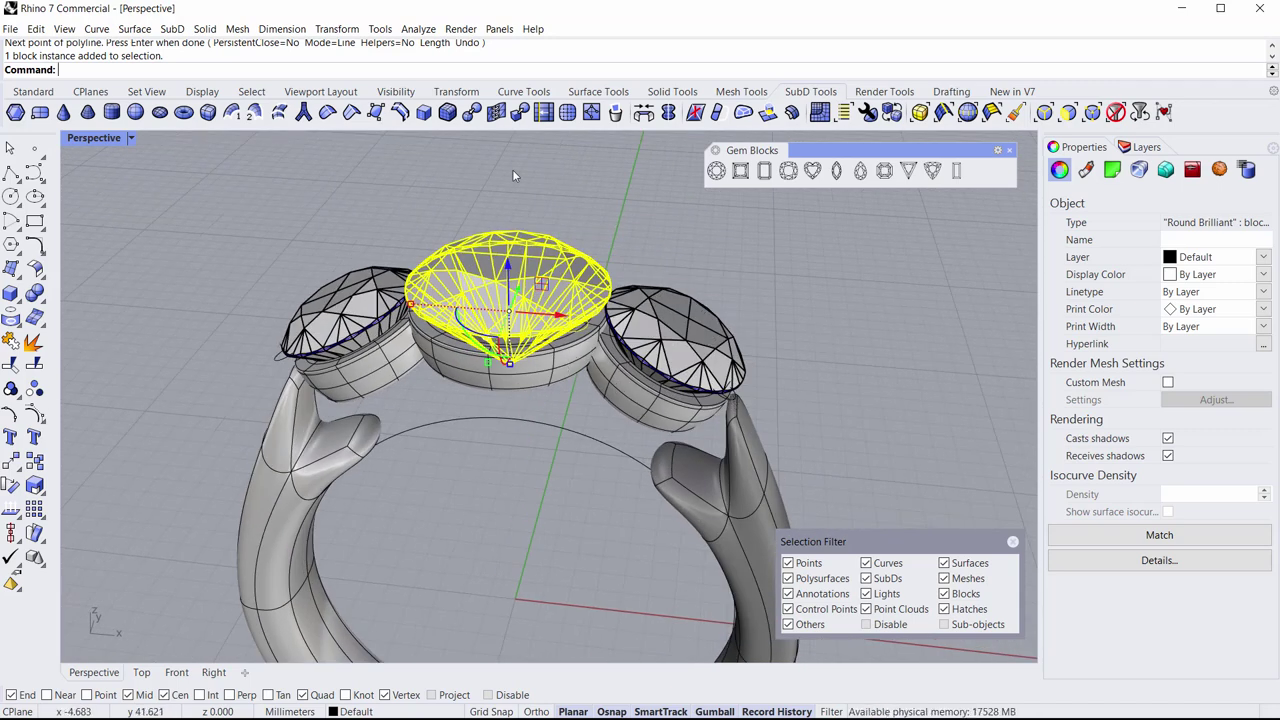
pyautogui.moveTo(302, 330); pyautogui.dragTo(341, 359, button='right')
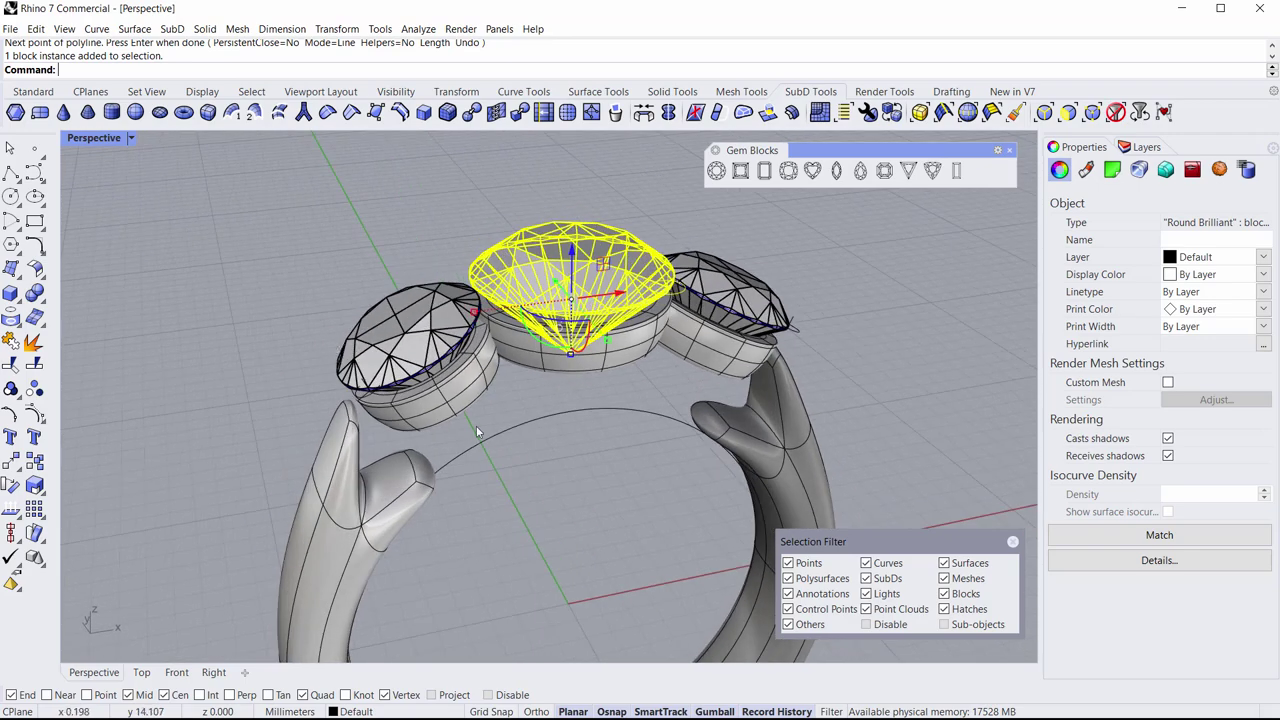
pyautogui.press('Escape')
pyautogui.scroll(5, 477, 432)
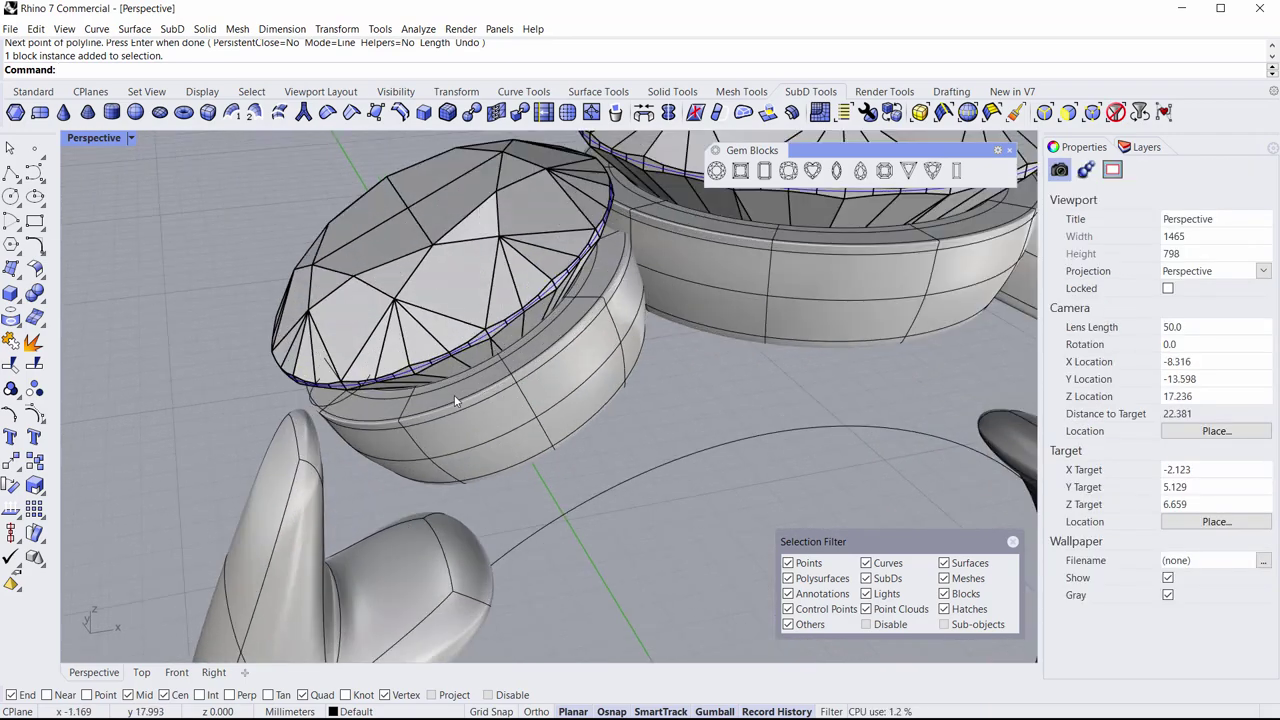
pyautogui.scroll(-2, 454, 400)
pyautogui.moveTo(454, 395); pyautogui.dragTo(474, 412, button='right')
pyautogui.scroll(-4, 523, 417)
pyautogui.keyDown('shift'); pyautogui.moveTo(395, 406); pyautogui.dragTo(615, 221, button='right'); pyautogui.keyUp('shift')
pyautogui.scroll(5, 615, 222)
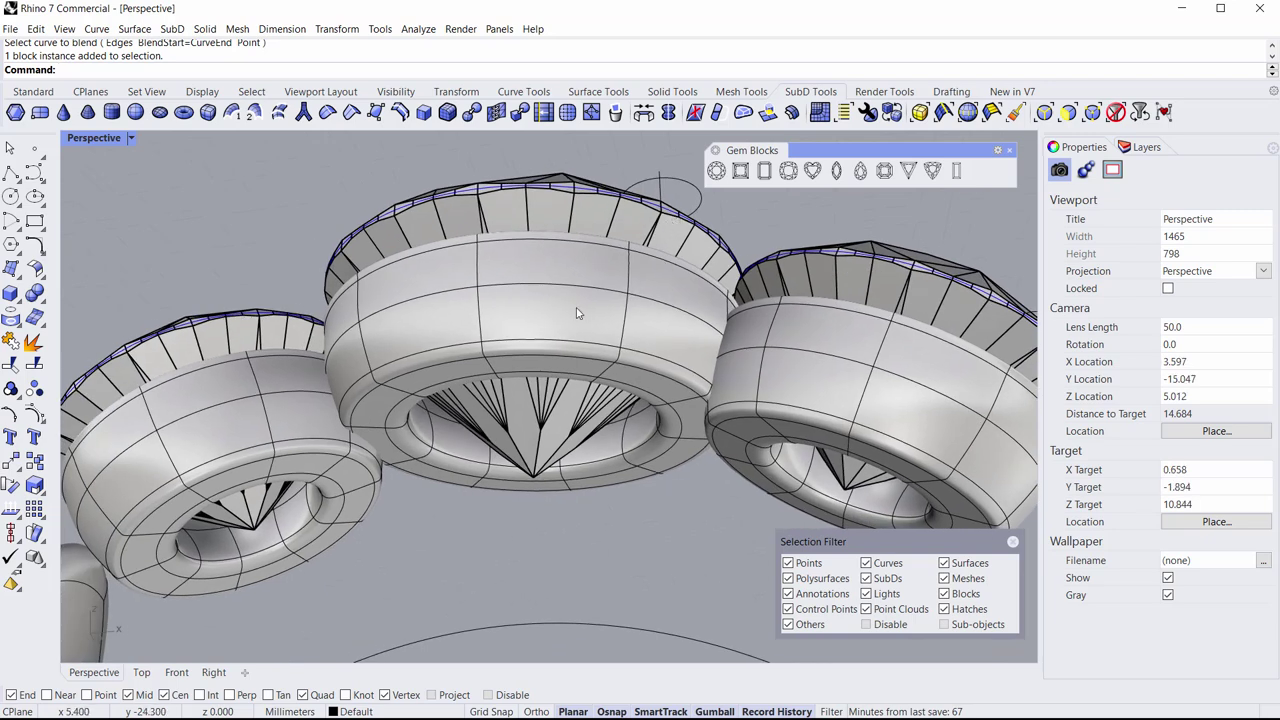
pyautogui.scroll(-1, 650, 290)
pyautogui.scroll(-2, 616, 340)
# Step: Create an adjustable curve blend between the lower ends of the vertical lines on the centre and left stones, using Curvature continuity
pyautogui.press('Return')
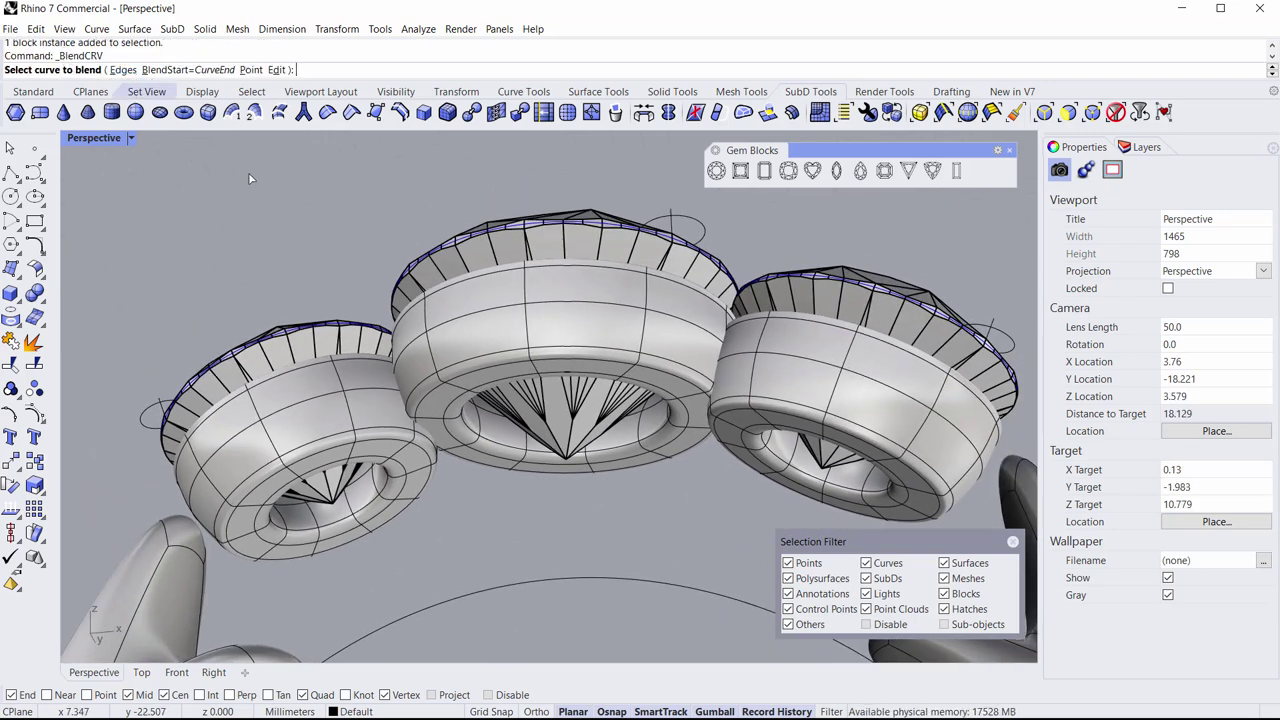
pyautogui.scroll(4, 697, 211)
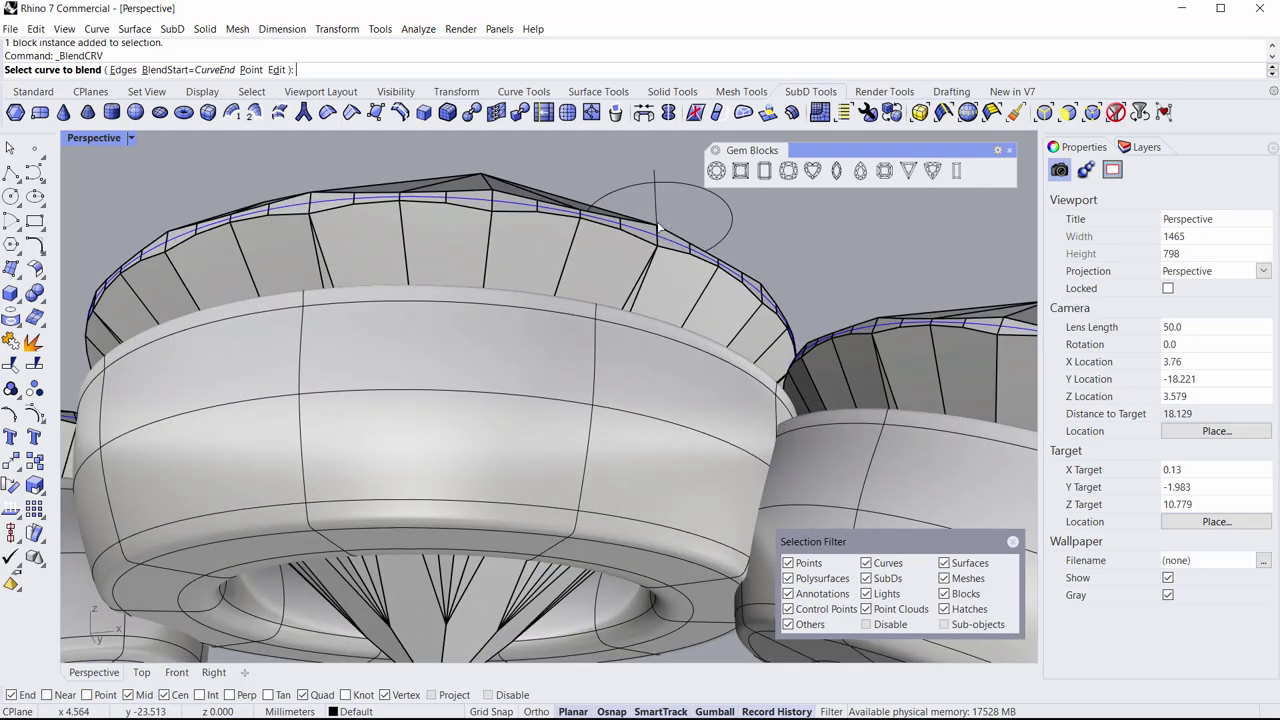
pyautogui.click(658, 227)
pyautogui.scroll(-5, 659, 227)
pyautogui.keyDown('shift'); pyautogui.moveTo(659, 227); pyautogui.dragTo(850, 228, button='right'); pyautogui.keyUp('shift')
pyautogui.moveTo(373, 470); pyautogui.dragTo(500, 420, button='right')
pyautogui.keyDown('shift'); pyautogui.moveTo(74, 412); pyautogui.dragTo(176, 386, button='right'); pyautogui.keyUp('shift')
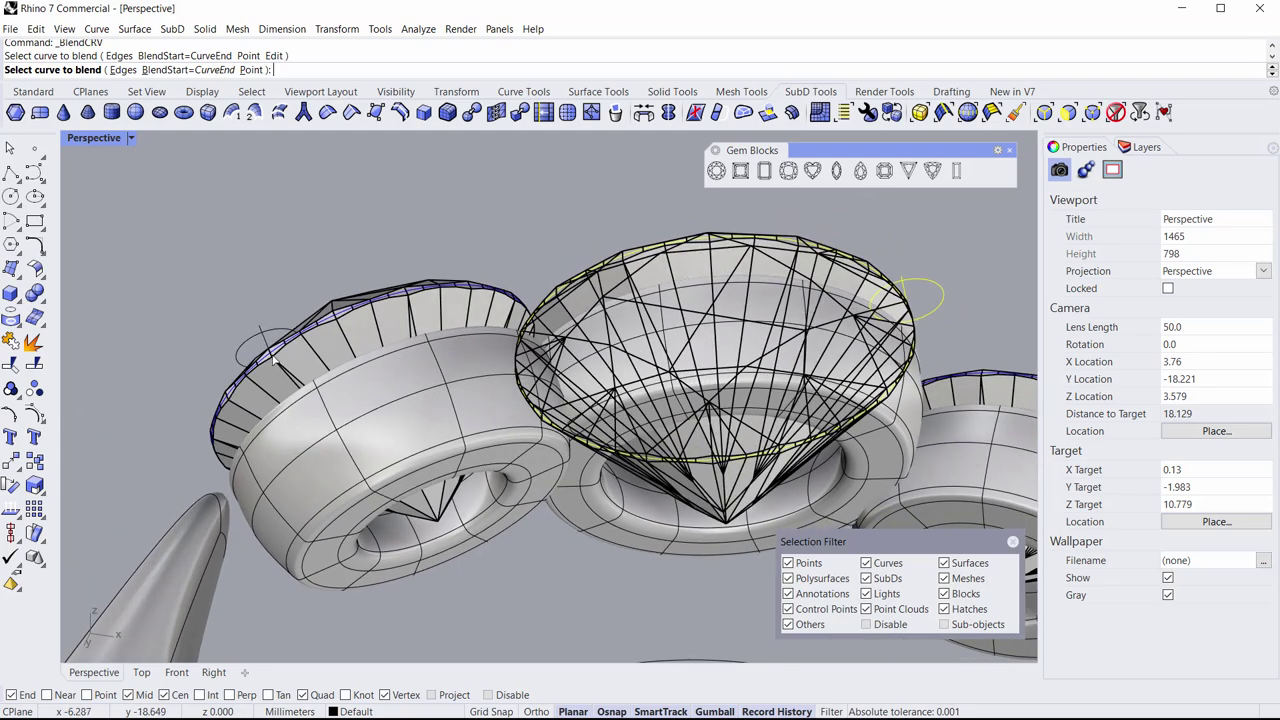
pyautogui.scroll(6, 236, 359)
pyautogui.click(334, 322)
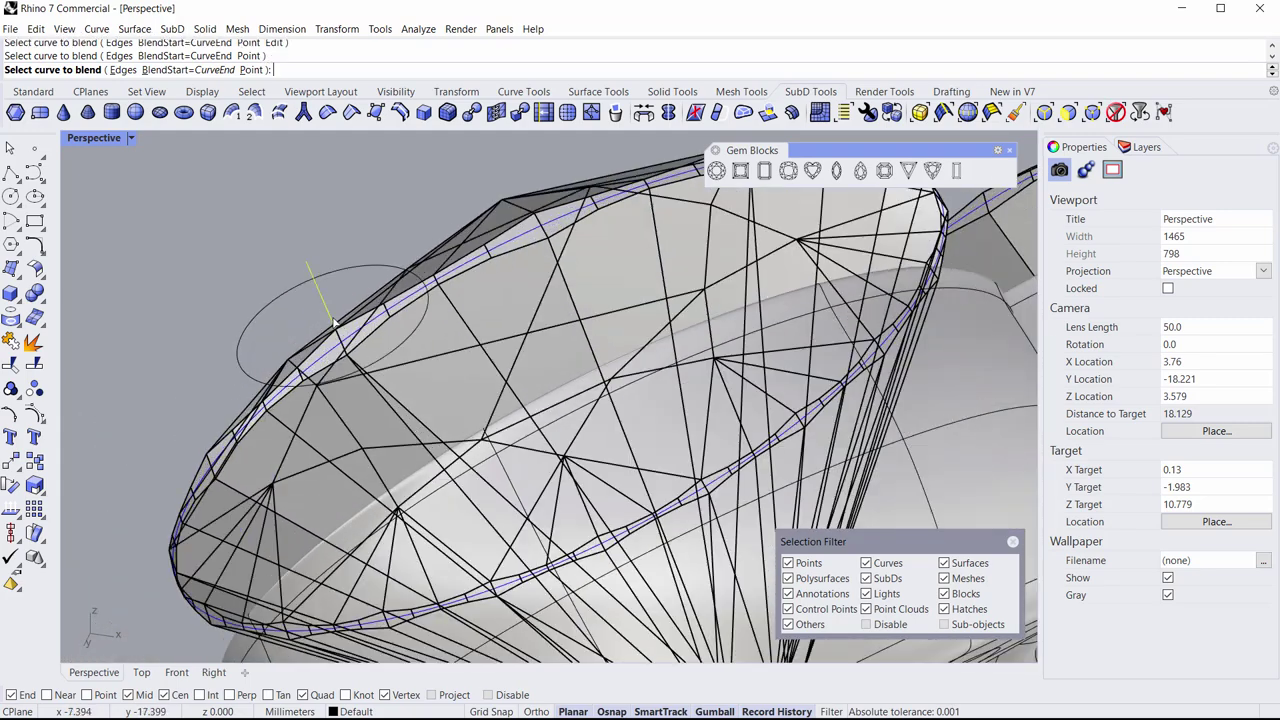
pyautogui.scroll(-5, 430, 400)
pyautogui.keyDown('shift'); pyautogui.moveTo(648, 426); pyautogui.dragTo(450, 459, button='right'); pyautogui.keyUp('shift')
pyautogui.scroll(-2, 451, 340)
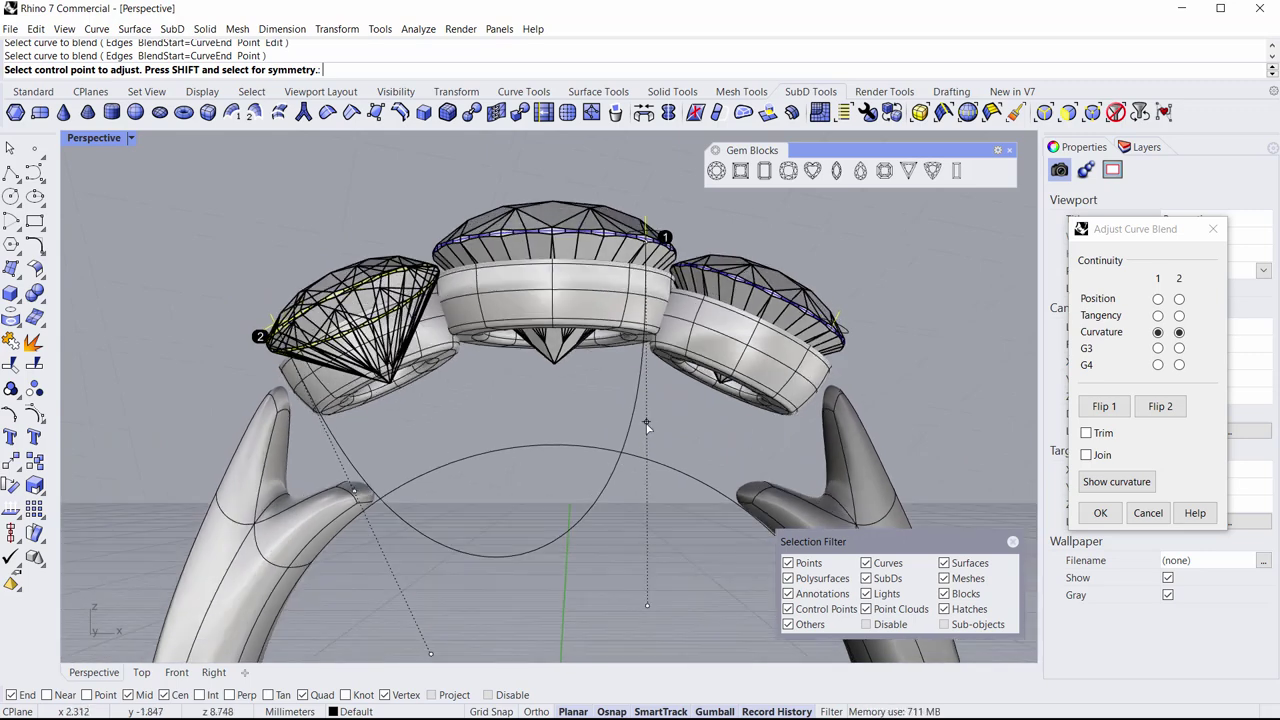
# Step: Adjust the blend's handles symmetrically towards the bezels for a shallower arc, and accept the curve
pyautogui.moveTo(647, 427); pyautogui.dragTo(646, 348)
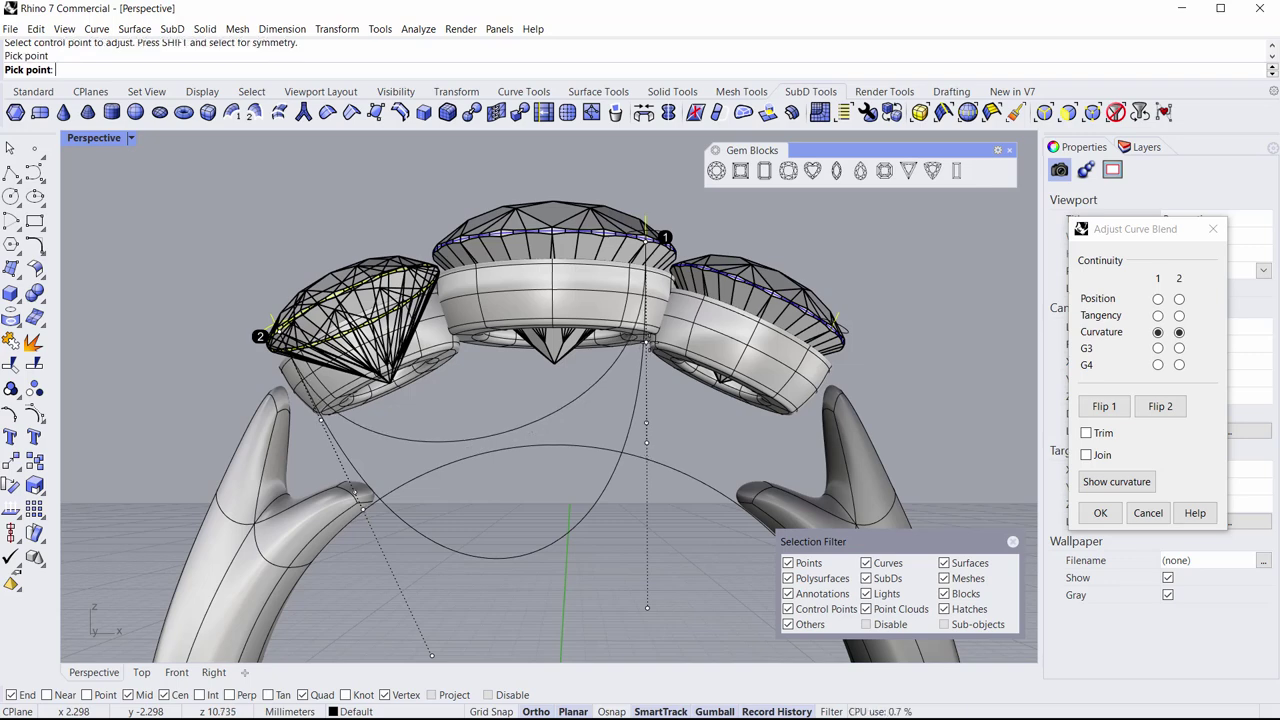
pyautogui.click(647, 441)
pyautogui.moveTo(604, 439); pyautogui.dragTo(745, 436, button='right')
pyautogui.rightClick(614, 444)
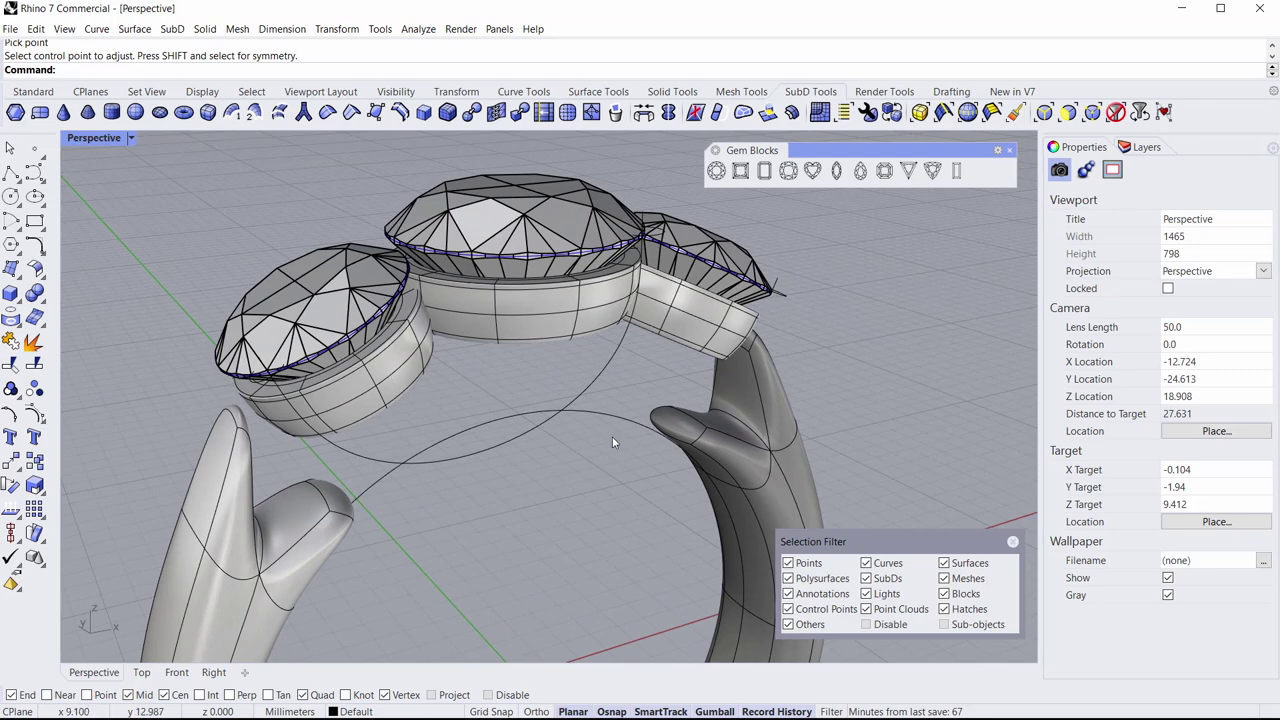
pyautogui.scroll(-3, 578, 409)
pyautogui.moveTo(578, 409); pyautogui.dragTo(634, 268, button='right')
pyautogui.scroll(4, 593, 381)
pyautogui.moveTo(655, 365)
pyautogui.mouseDown(button='right')
pyautogui.moveTo(694, 366)
pyautogui.moveTo(665, 388)
pyautogui.moveTo(642, 348)
pyautogui.mouseUp(button='right')
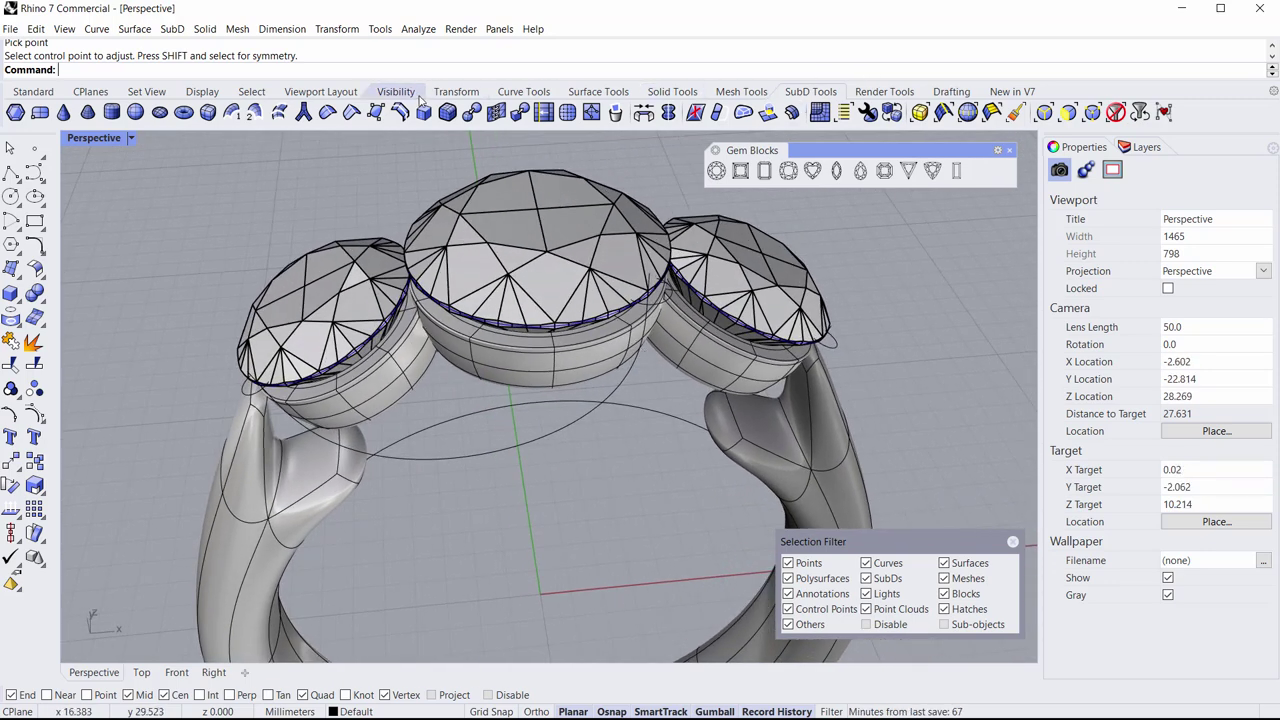
# Step: Set up a one-rail SubD sweep along the arc beneath the center stone, using the profile curves at both ends as cross sections
pyautogui.click(233, 110)
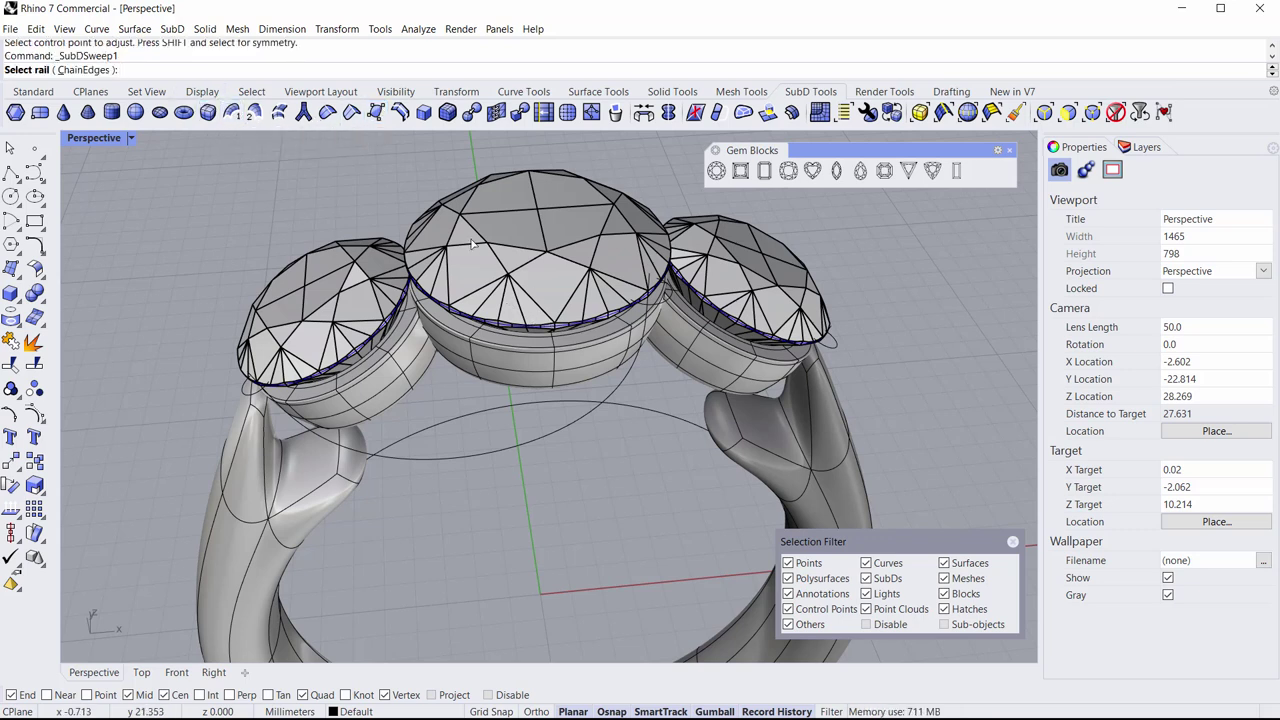
pyautogui.click(625, 379)
pyautogui.moveTo(625, 379); pyautogui.dragTo(730, 290, button='right')
pyautogui.click(665, 322)
pyautogui.scroll(6, 243, 415)
pyautogui.scroll(2, 240, 420)
pyautogui.click(236, 422)
pyautogui.scroll(-5, 236, 422)
pyautogui.moveTo(236, 422); pyautogui.dragTo(530, 570, button='right')
pyautogui.press('Return')
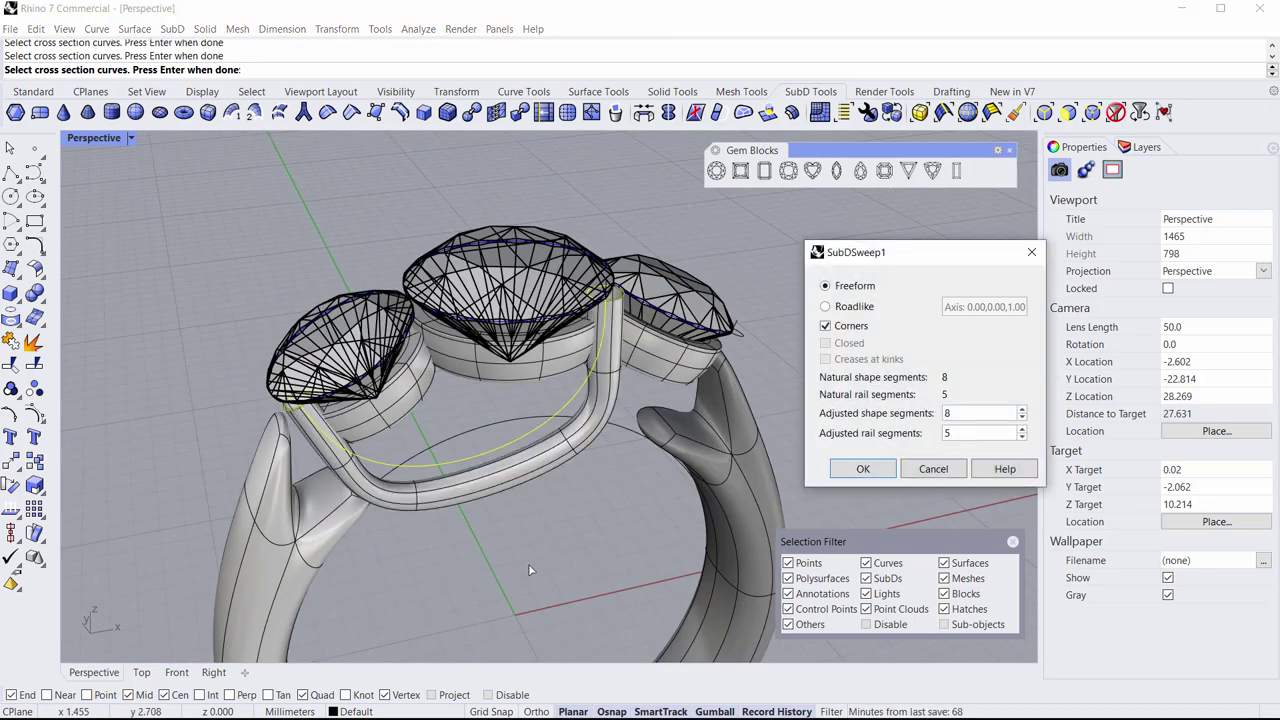
# Step: Set the sweep's adjusted rail segments to 6 and create the curved prong
pyautogui.scroll(6, 609, 470)
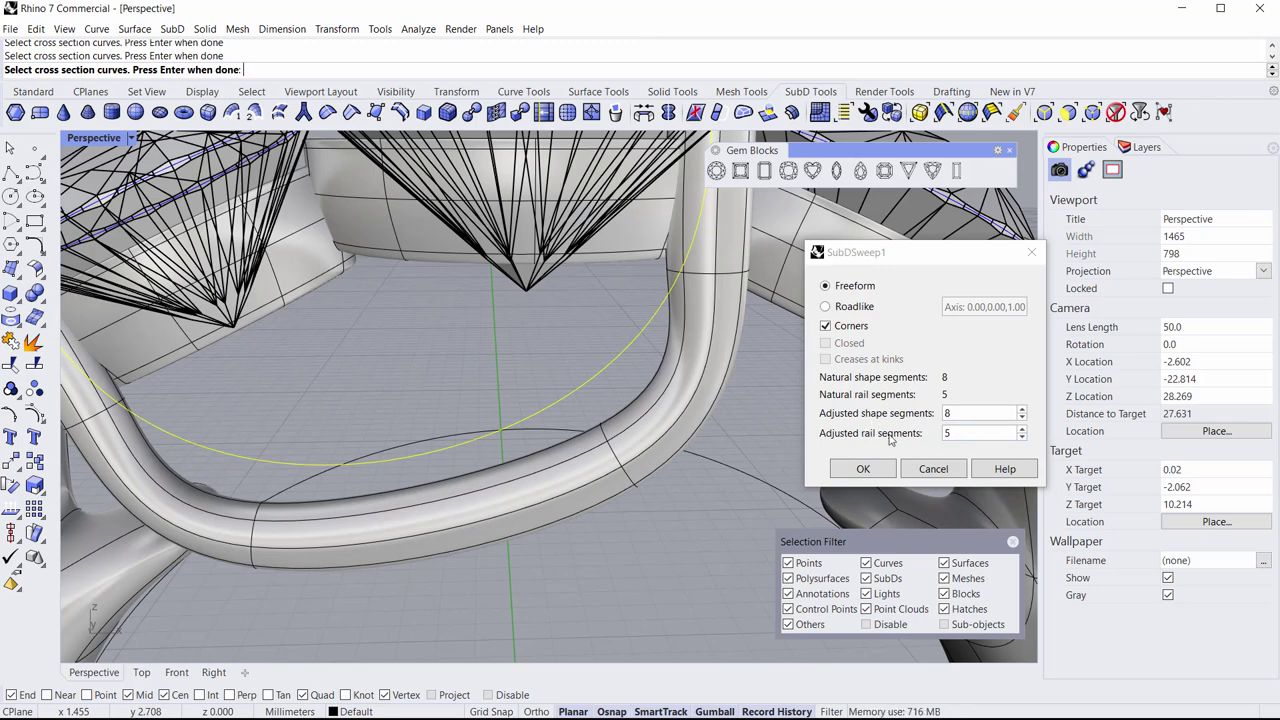
pyautogui.click(968, 434)
pyautogui.click(1021, 428)
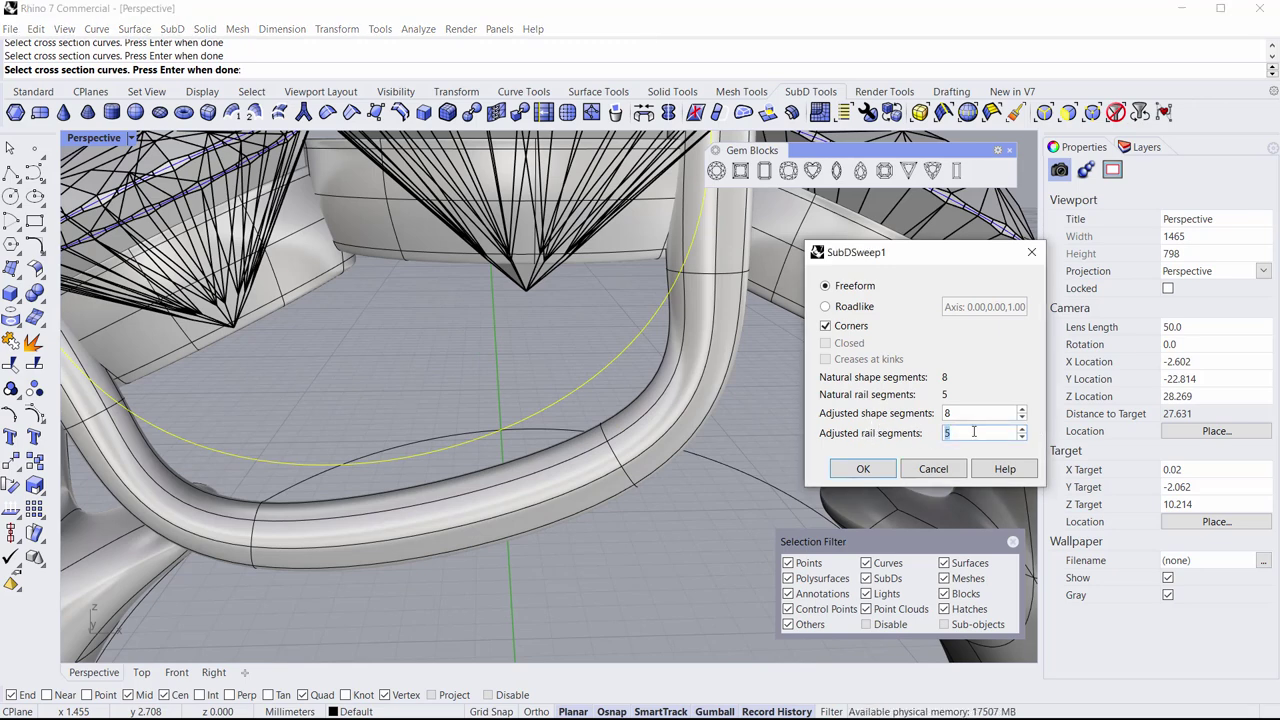
pyautogui.scroll(4, 974, 431)
pyautogui.scroll(-5, 974, 431)
pyautogui.scroll(2, 974, 431)
pyautogui.scroll(1, 973, 432)
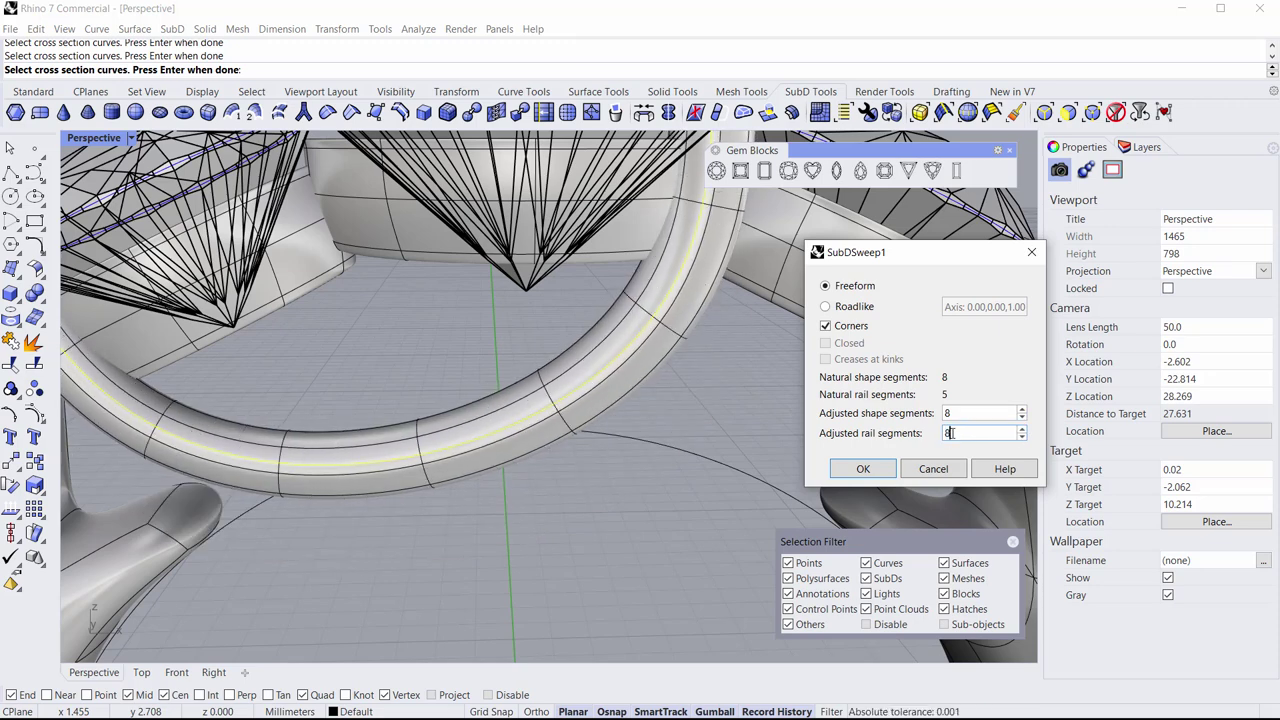
pyautogui.scroll(-1, 950, 432)
pyautogui.scroll(-1, 950, 432)
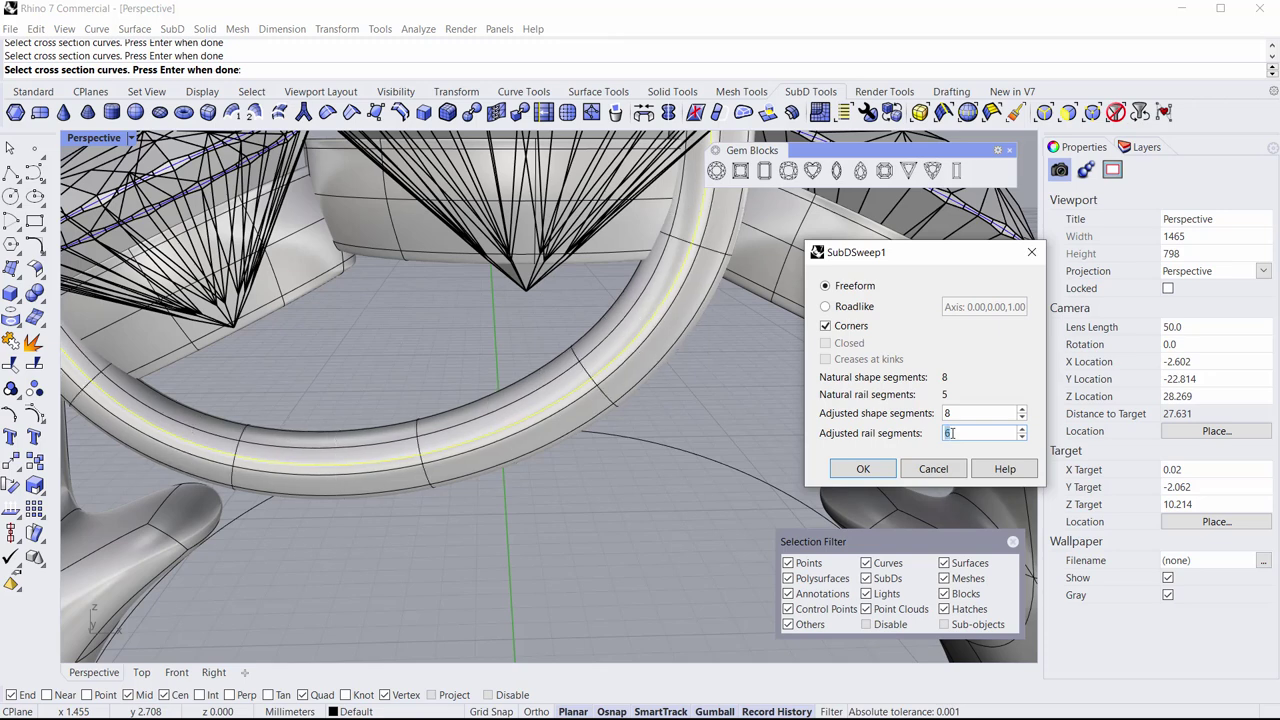
pyautogui.scroll(-5, 475, 374)
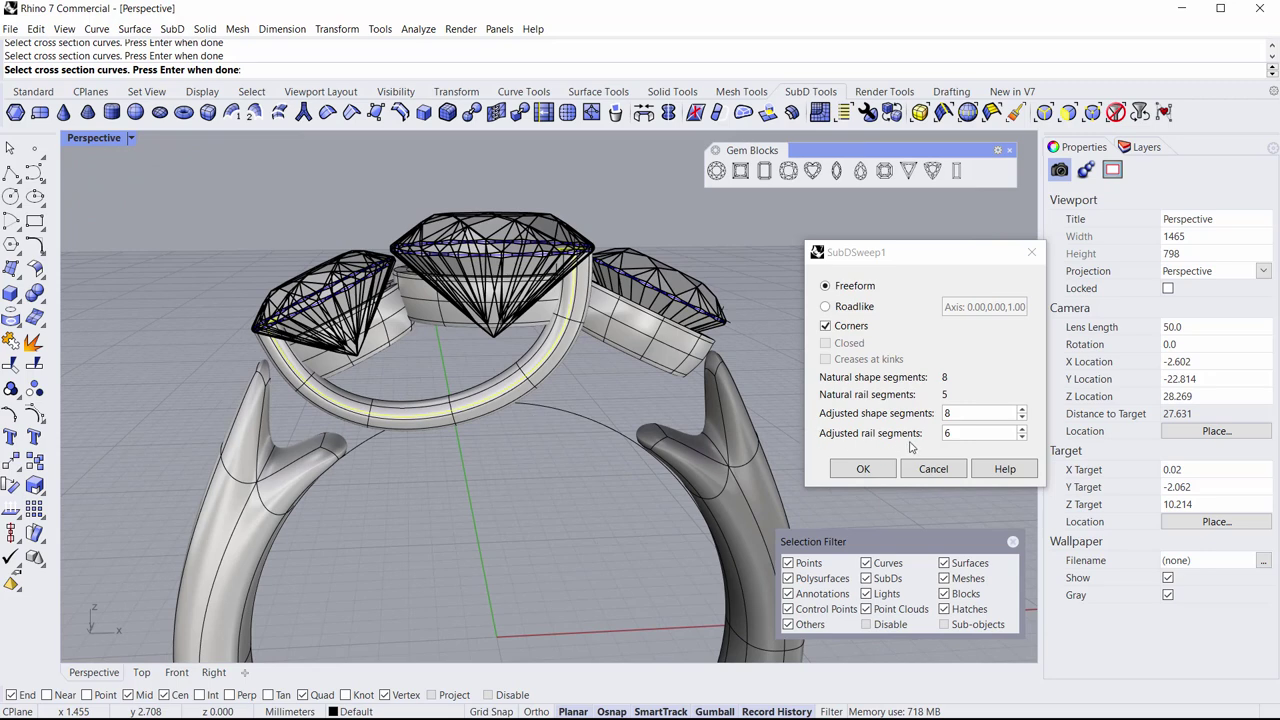
pyautogui.scroll(4, 470, 410)
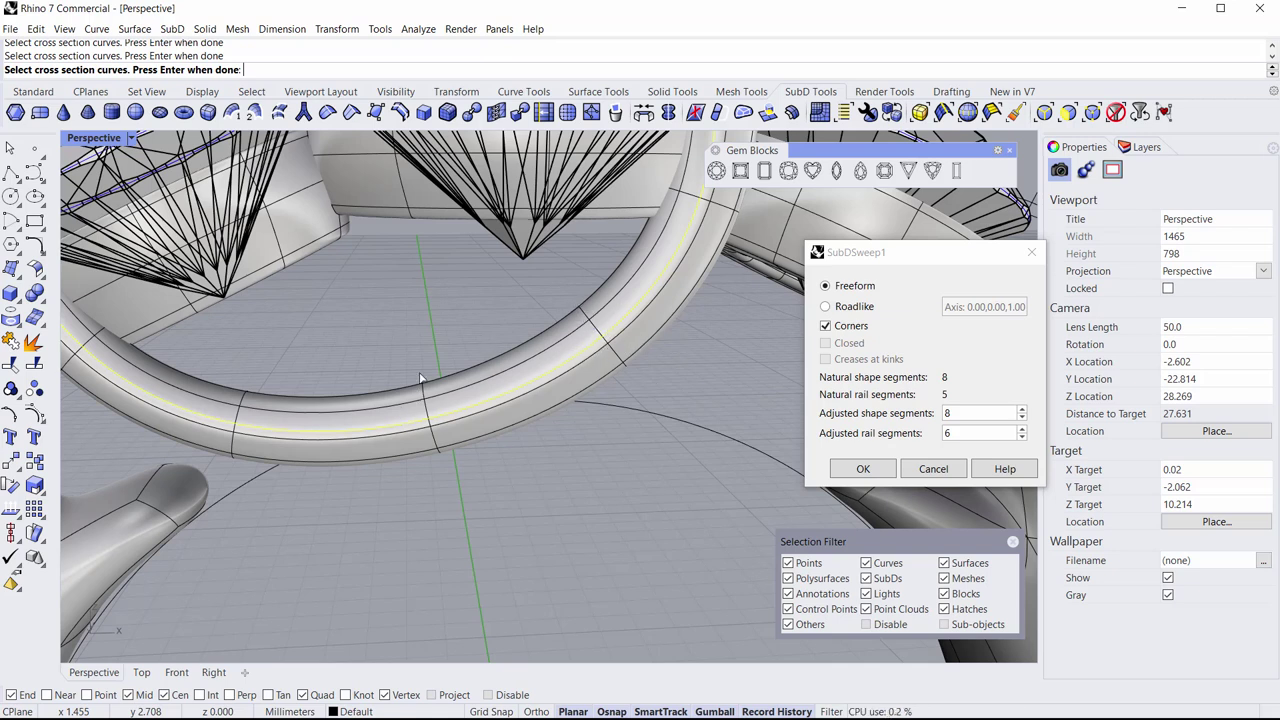
pyautogui.scroll(-9, 490, 301)
pyautogui.moveTo(490, 301); pyautogui.dragTo(576, 359, button='right')
pyautogui.click(866, 472)
# Step: Examine the swept prong's open end and how it sits against the center stone and bezel
pyautogui.scroll(4, 533, 283)
pyautogui.keyDown('shift'); pyautogui.moveTo(534, 300); pyautogui.dragTo(614, 398, button='right'); pyautogui.keyUp('shift')
pyautogui.scroll(4, 664, 293)
pyautogui.scroll(2, 664, 296)
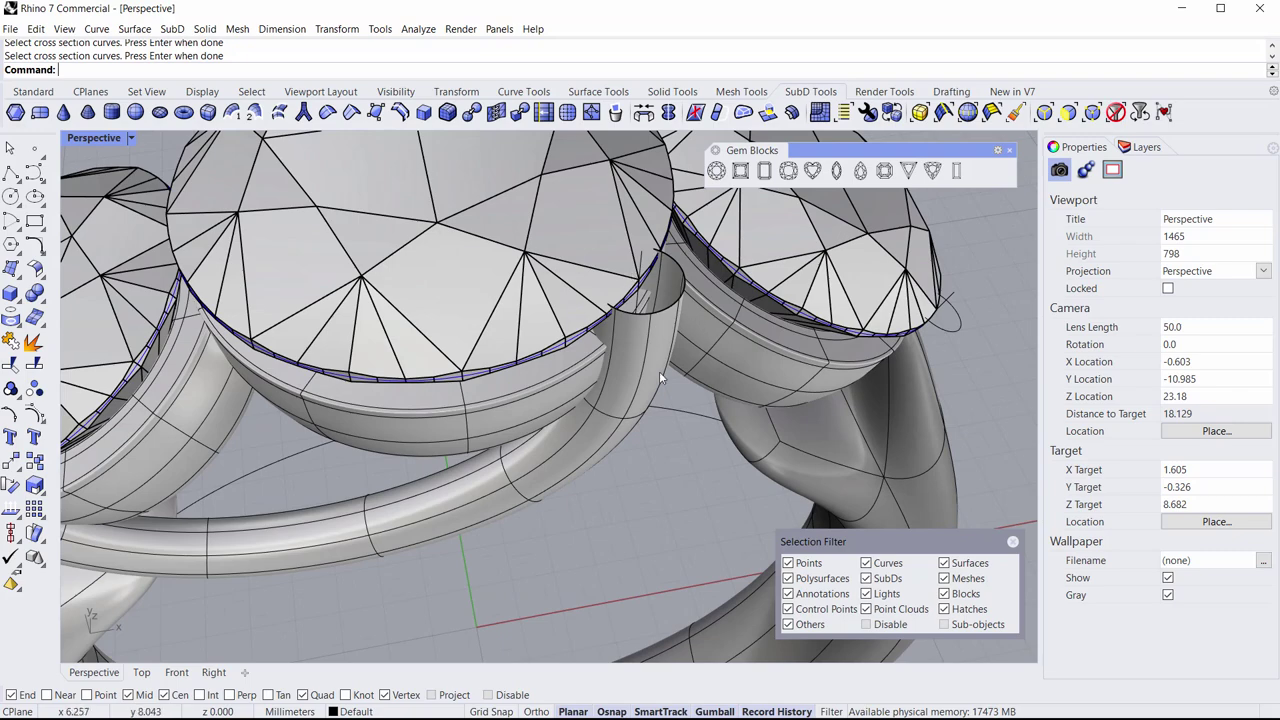
pyautogui.scroll(-6, 660, 416)
pyautogui.moveTo(657, 471); pyautogui.dragTo(643, 392, button='right')
pyautogui.scroll(2, 565, 275)
pyautogui.moveTo(564, 280); pyautogui.dragTo(545, 334, button='right')
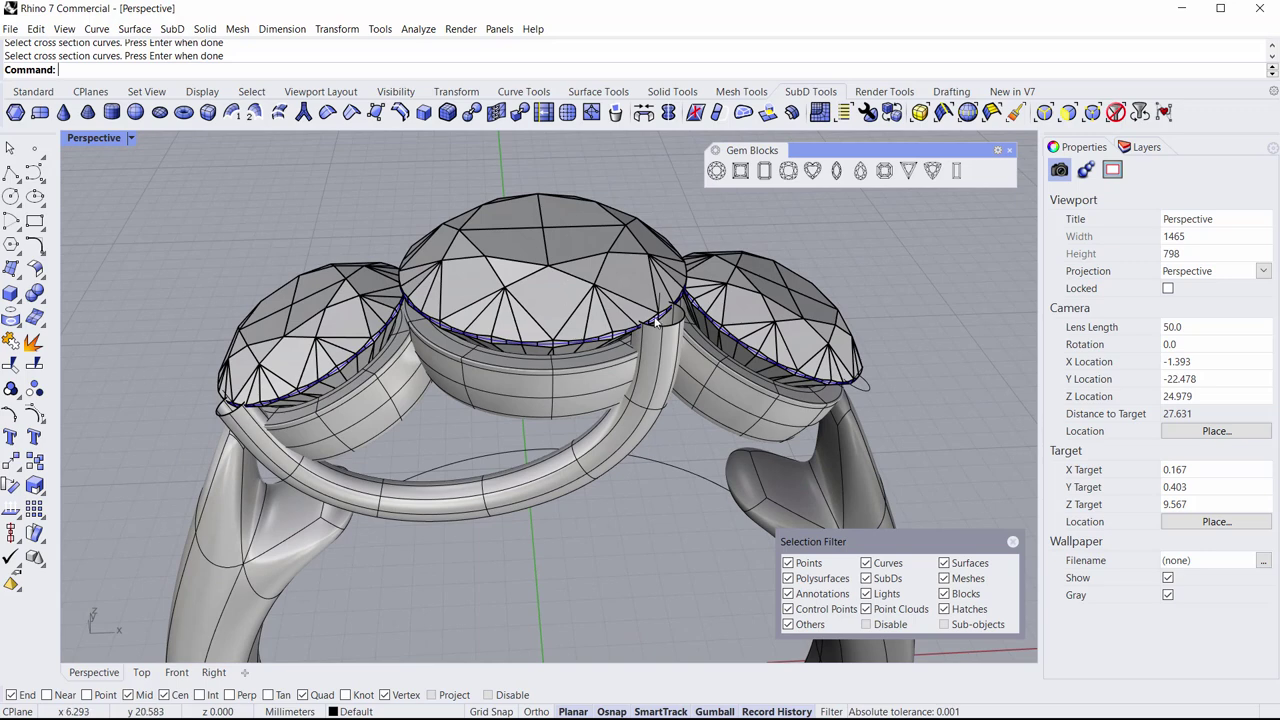
pyautogui.moveTo(648, 310); pyautogui.dragTo(660, 262, button='right')
pyautogui.scroll(2, 622, 314)
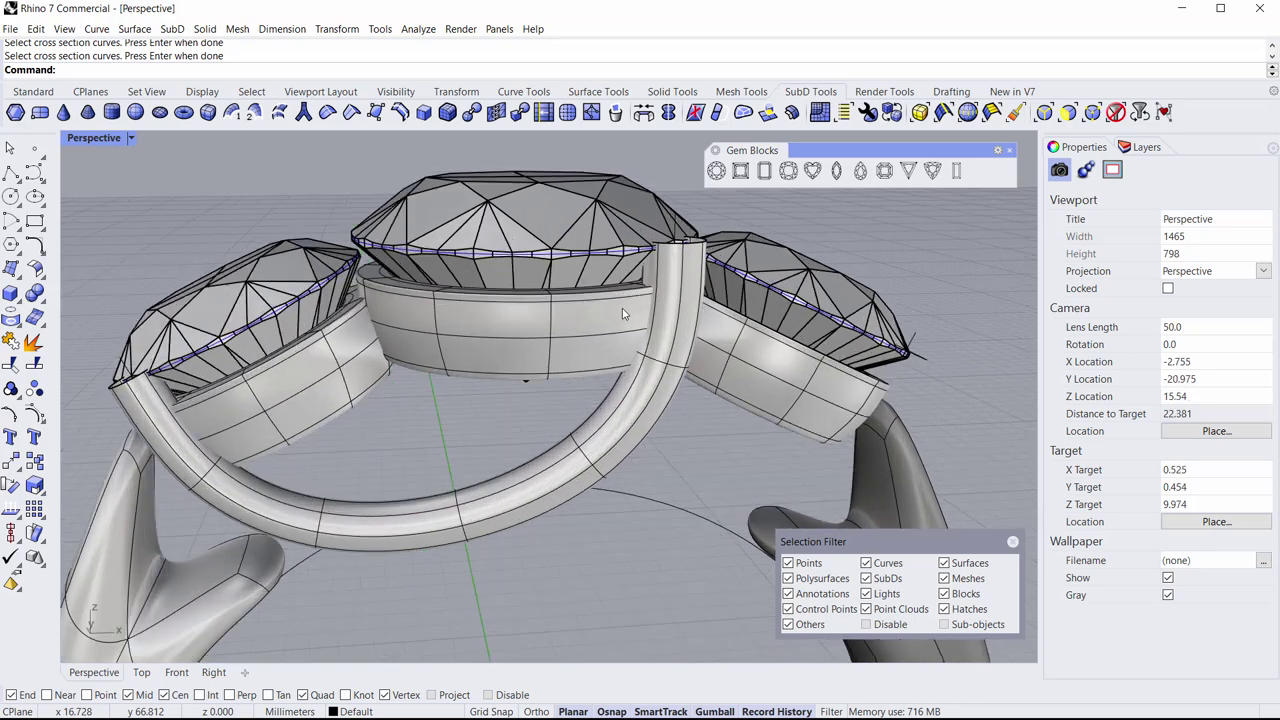
# Step: Try to shift the center bezel slightly along the vertical axis beneath its stone, then undo the move
pyautogui.click(594, 320)
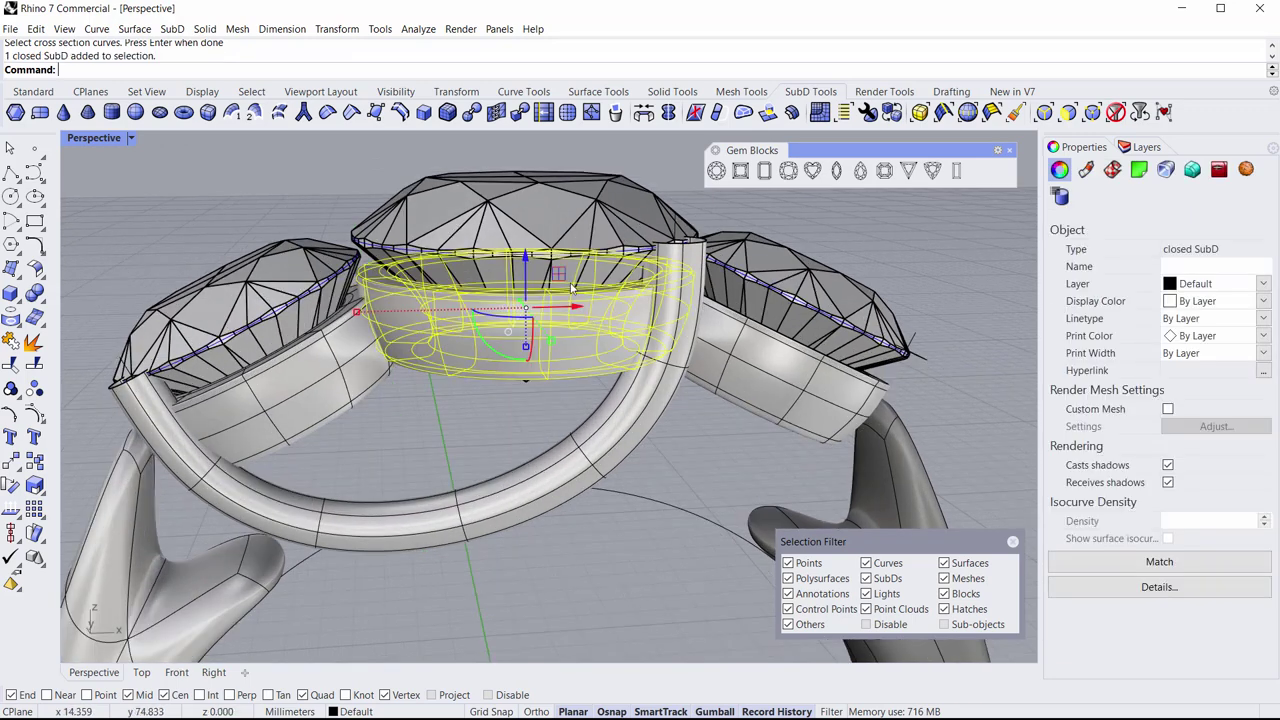
pyautogui.moveTo(527, 279); pyautogui.dragTo(525, 267)
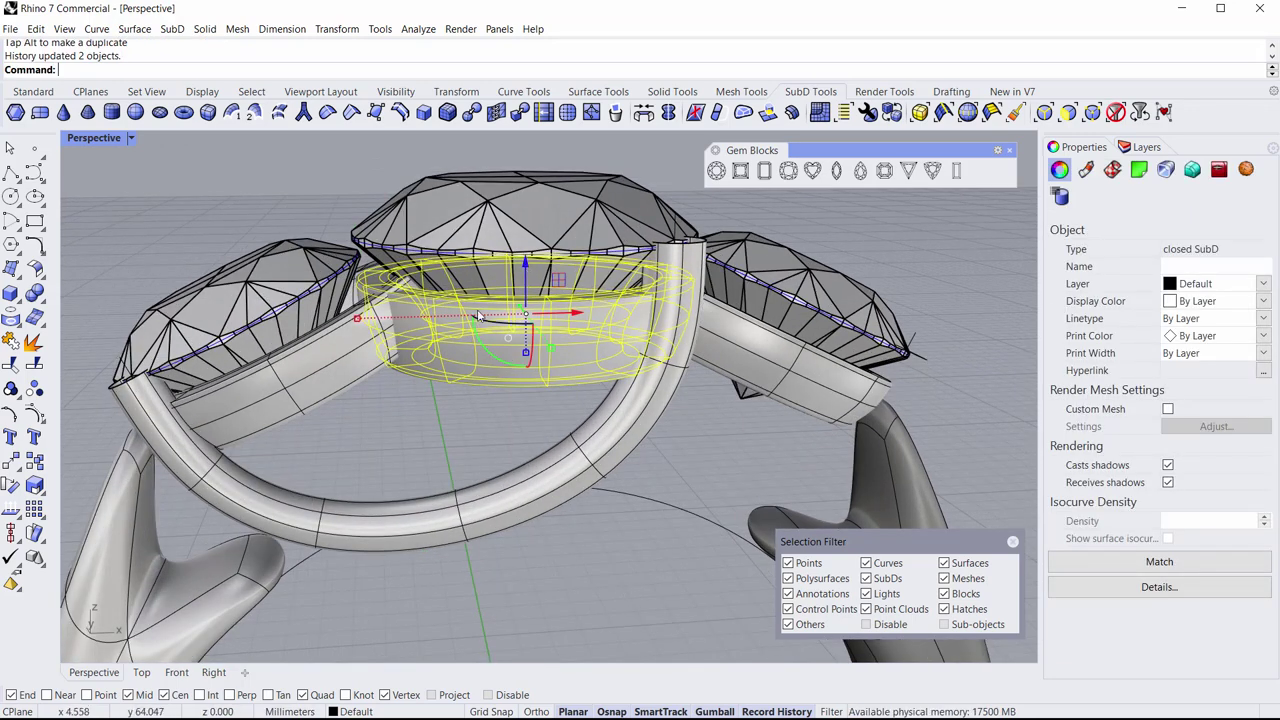
pyautogui.moveTo(479, 316); pyautogui.dragTo(419, 456, button='right')
pyautogui.moveTo(538, 453); pyautogui.dragTo(380, 378, button='right')
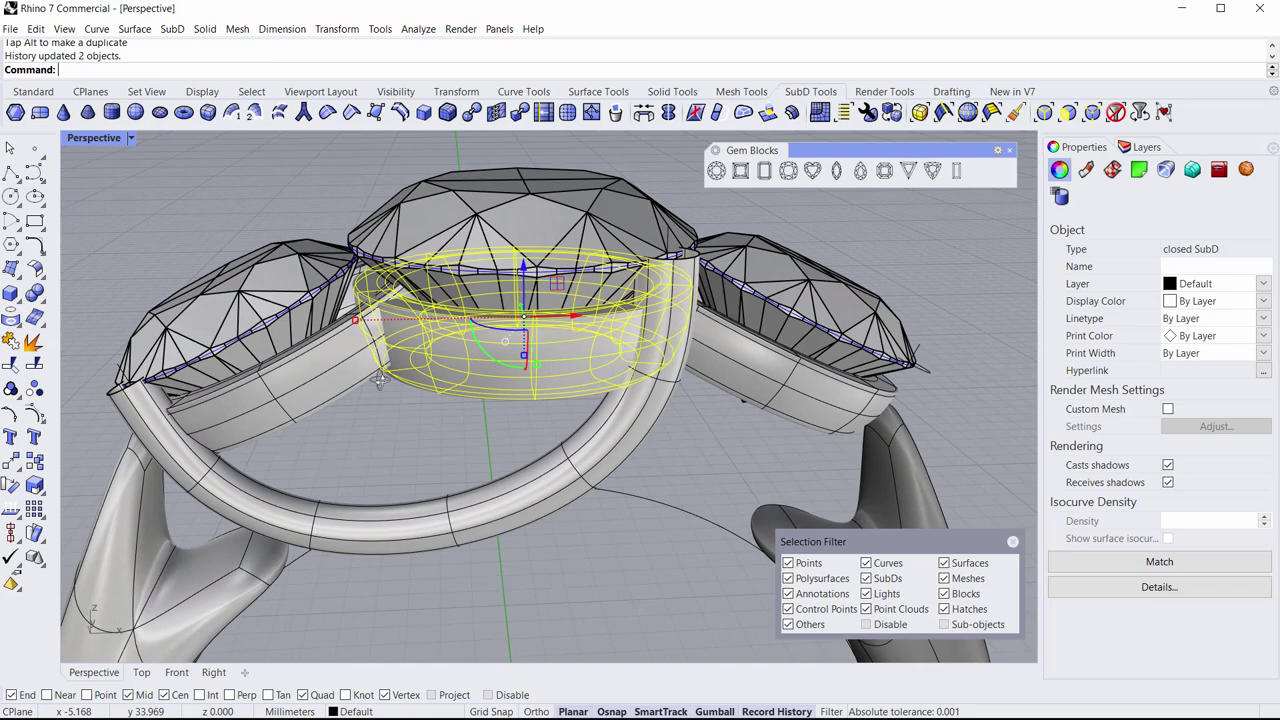
pyautogui.hotkey('ctrl', 'z')
# Step: Edit the center stone's Round Brilliant block and delete the two extra curves beside the gem
pyautogui.click(484, 419)
pyautogui.moveTo(484, 419); pyautogui.dragTo(464, 421, button='right')
pyautogui.doubleClick(503, 286)
pyautogui.moveTo(581, 376); pyautogui.dragTo(648, 280, button='right')
pyautogui.moveTo(590, 152); pyautogui.dragTo(742, 334)
pyautogui.moveTo(742, 334); pyautogui.dragTo(706, 316, button='right')
pyautogui.press('Delete')
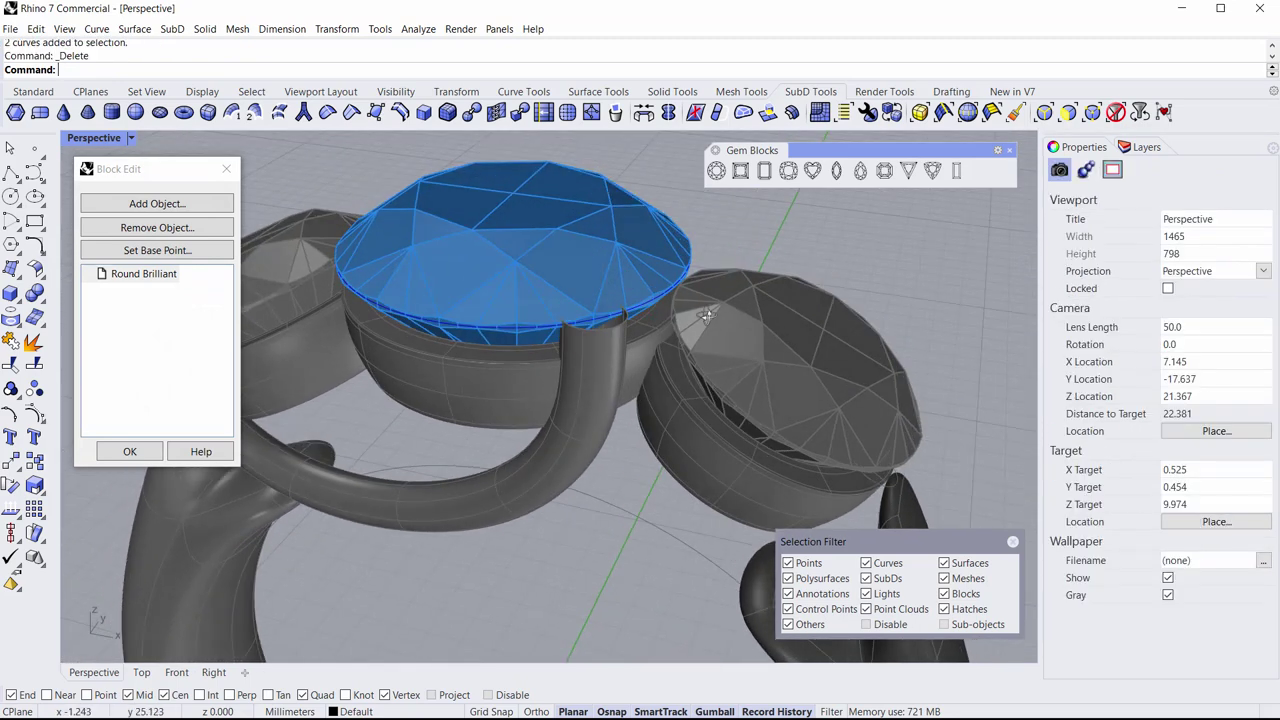
pyautogui.click(130, 452)
# Step: Nudge the center bezel slightly along the vertical axis beneath the stone and deselect it
pyautogui.moveTo(568, 453); pyautogui.dragTo(557, 358, button='right')
pyautogui.click(557, 358)
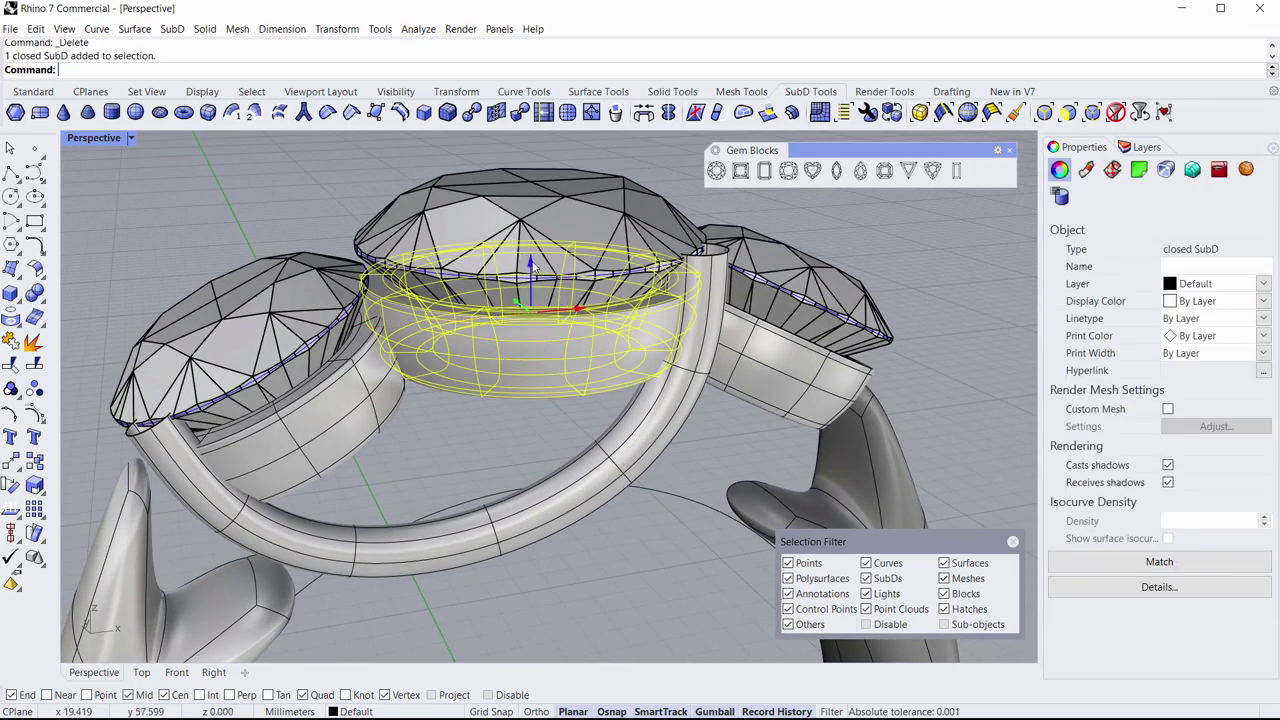
pyautogui.moveTo(531, 262); pyautogui.dragTo(532, 261)
pyautogui.moveTo(522, 285); pyautogui.dragTo(517, 318, button='right')
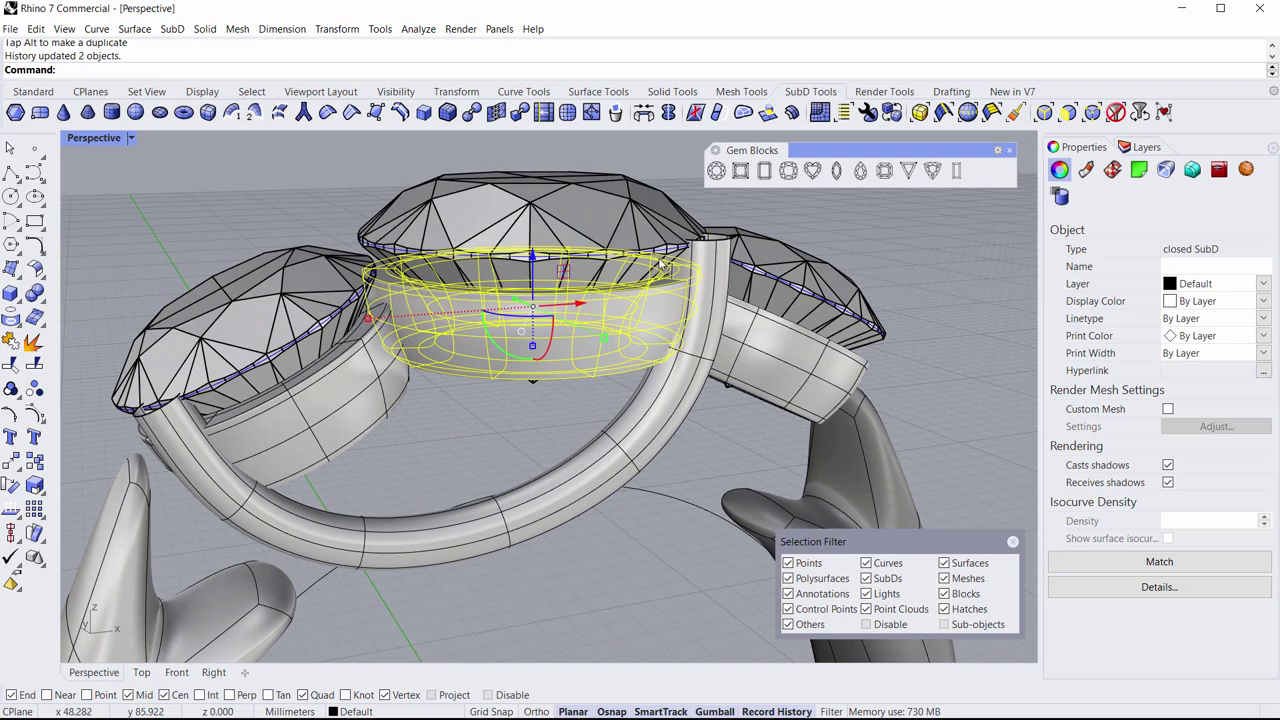
pyautogui.scroll(-5, 600, 309)
pyautogui.moveTo(600, 309); pyautogui.dragTo(560, 350, button='right')
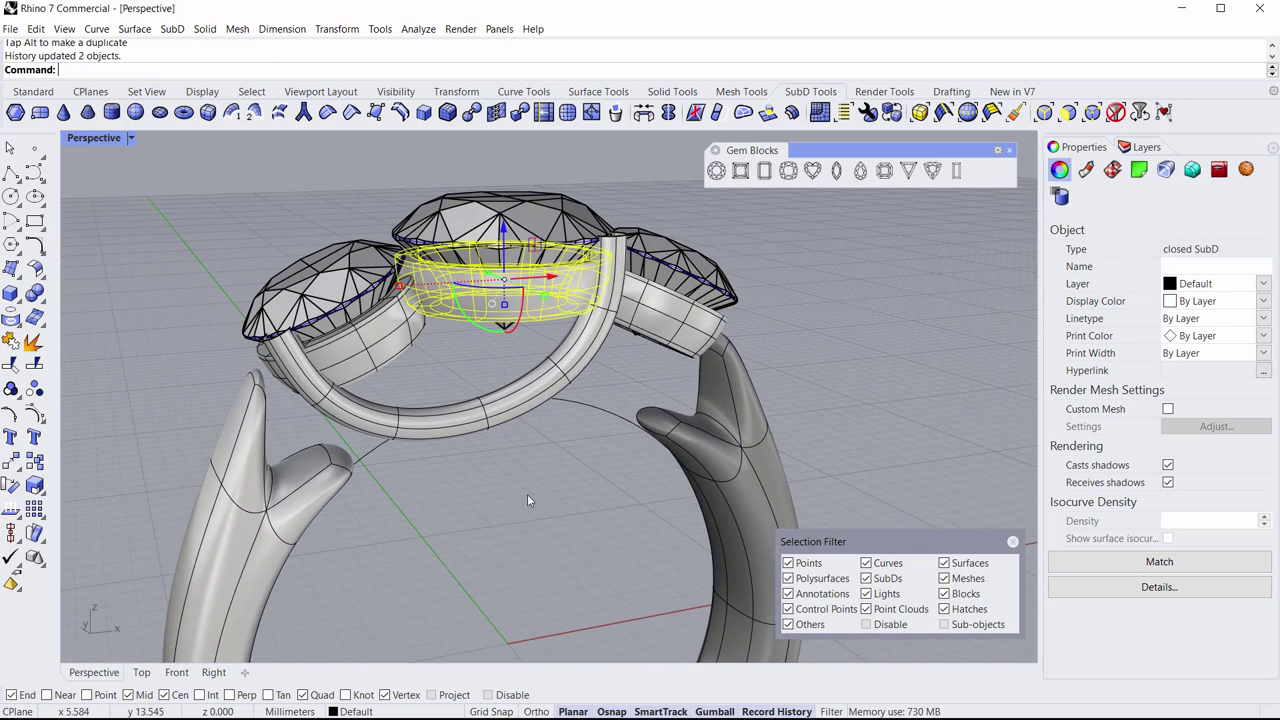
pyautogui.click(530, 494)
# Step: Try to cap the prong's open upper end by filling its SubD boundary edges with the Automatic patch style
pyautogui.moveTo(530, 494); pyautogui.dragTo(590, 355, button='right')
pyautogui.scroll(4, 588, 354)
pyautogui.moveTo(639, 400); pyautogui.dragTo(605, 375, button='right')
pyautogui.scroll(3, 606, 342)
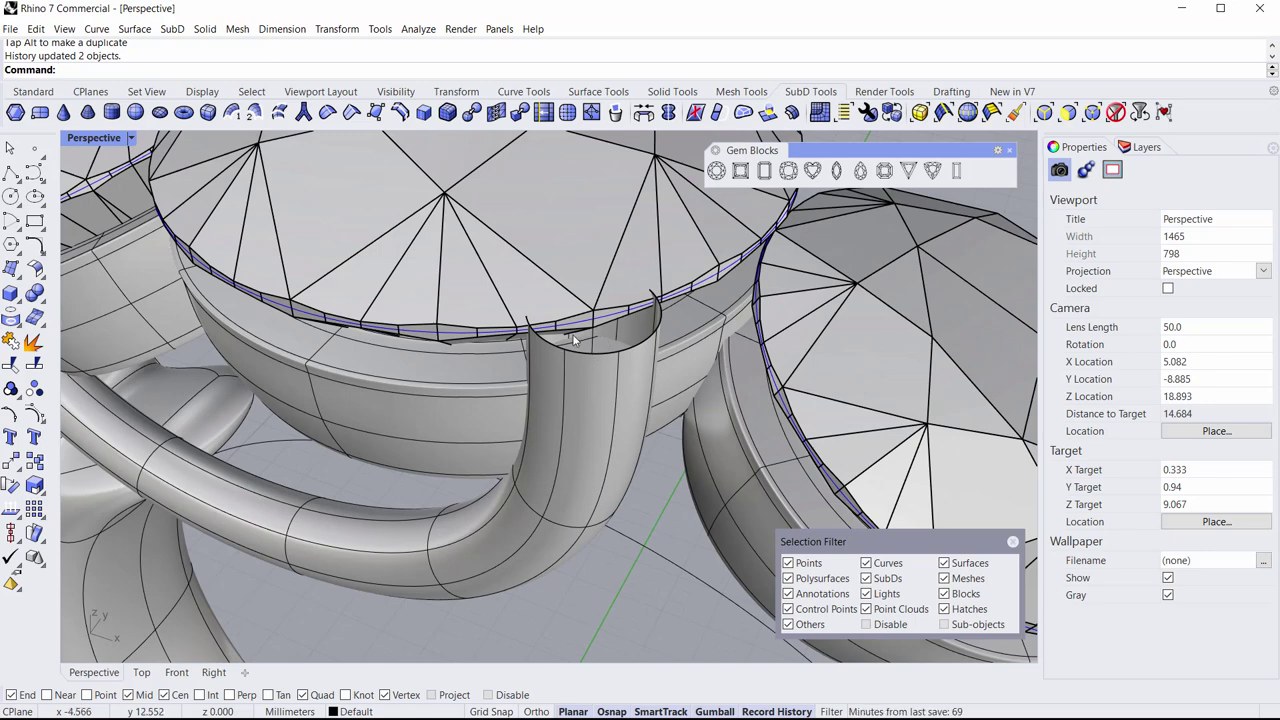
pyautogui.moveTo(558, 345); pyautogui.dragTo(621, 342, button='right')
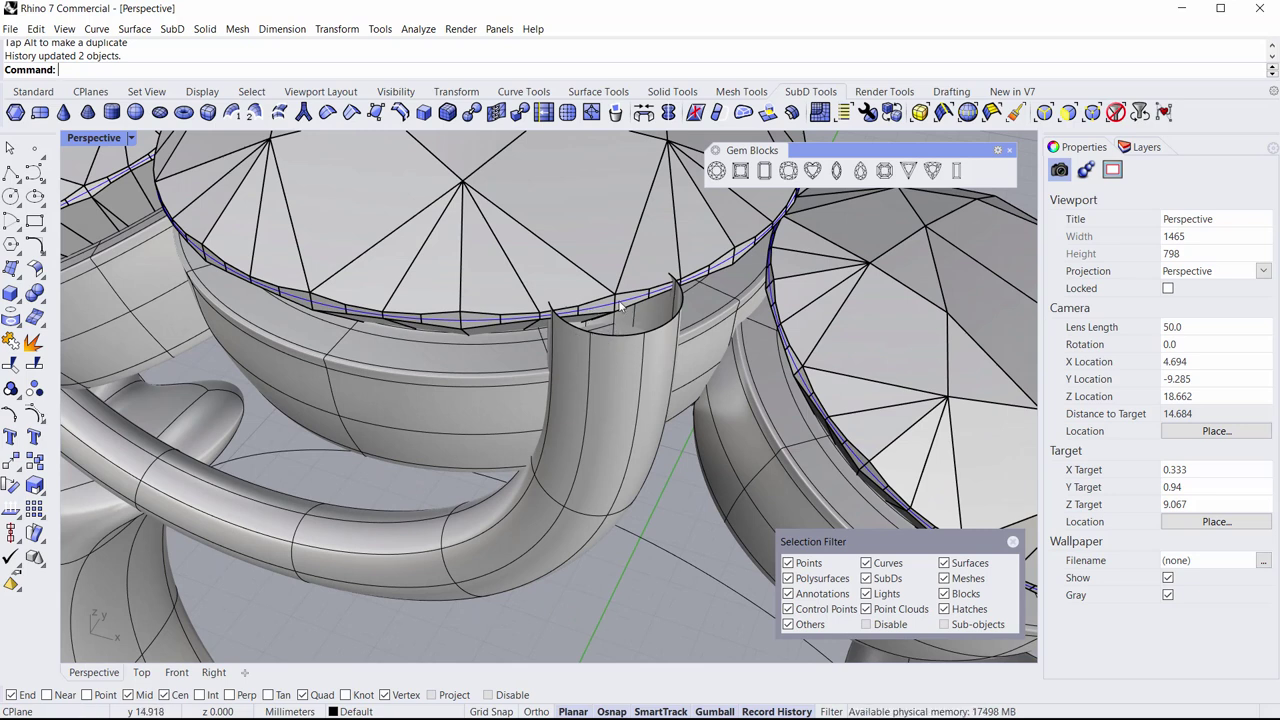
pyautogui.moveTo(632, 305); pyautogui.dragTo(712, 245, button='right')
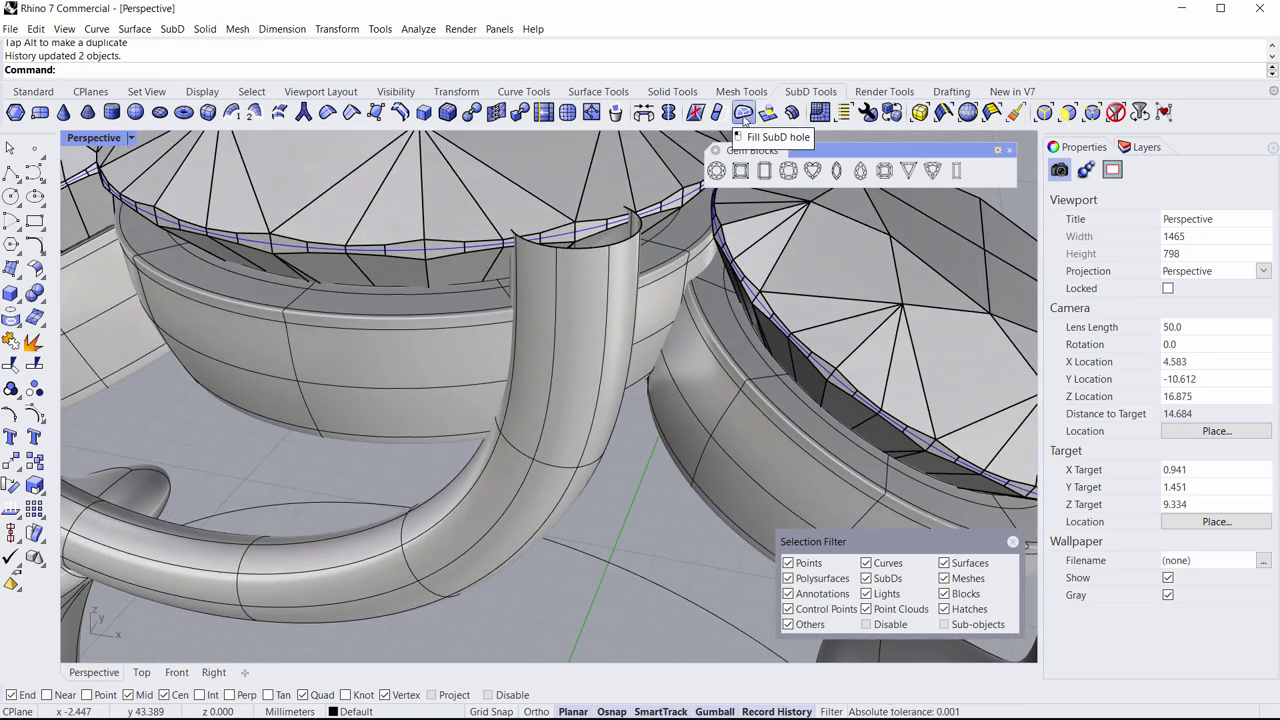
pyautogui.click(743, 115)
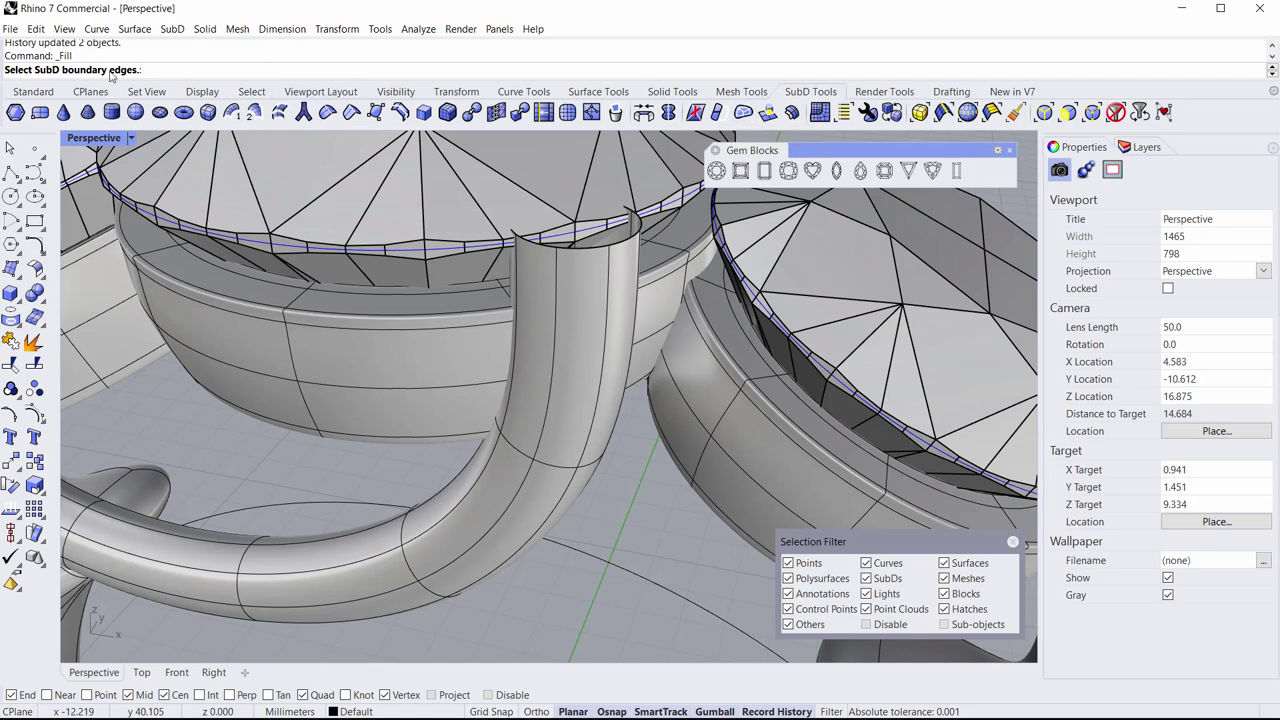
pyautogui.scroll(4, 580, 245)
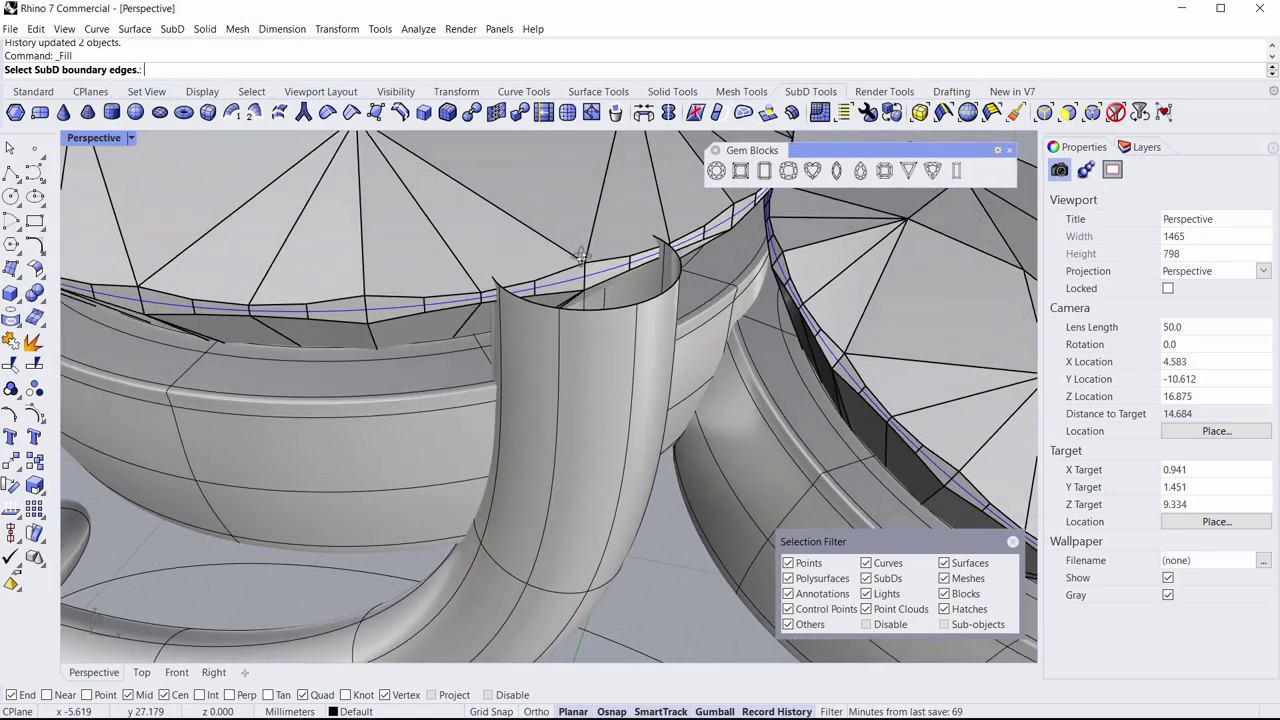
pyautogui.click(599, 316)
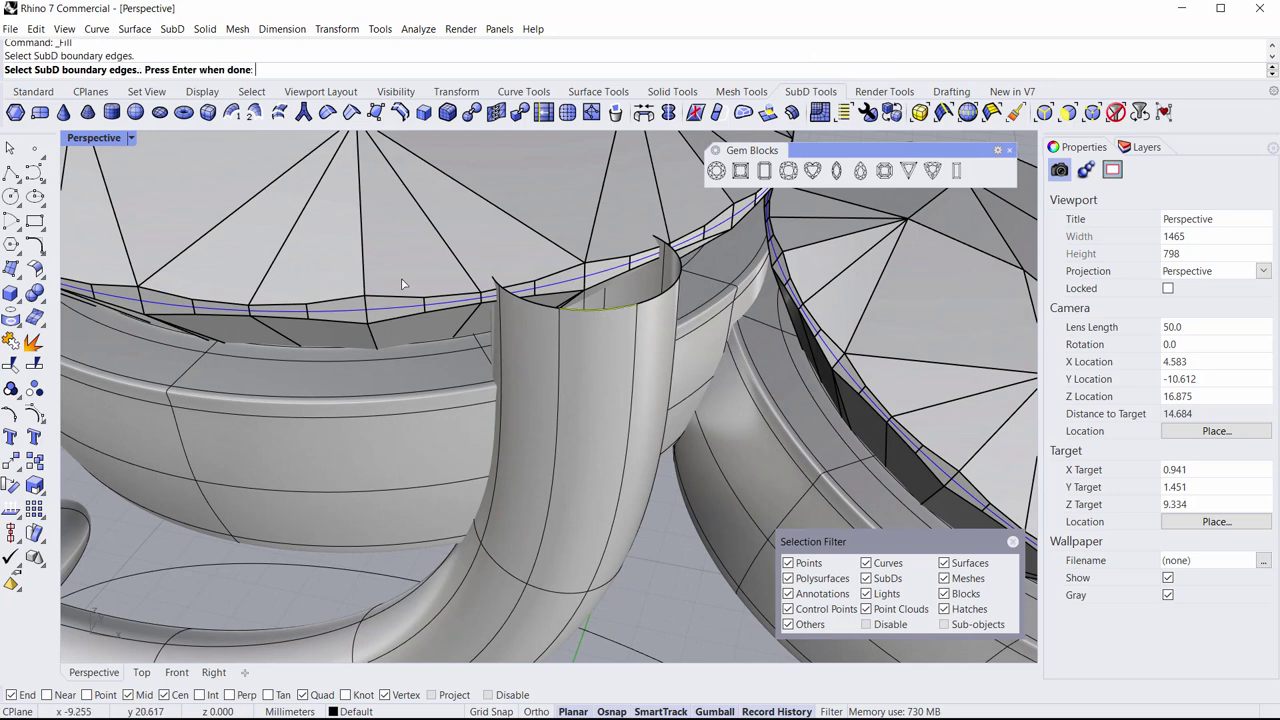
pyautogui.press('Return')
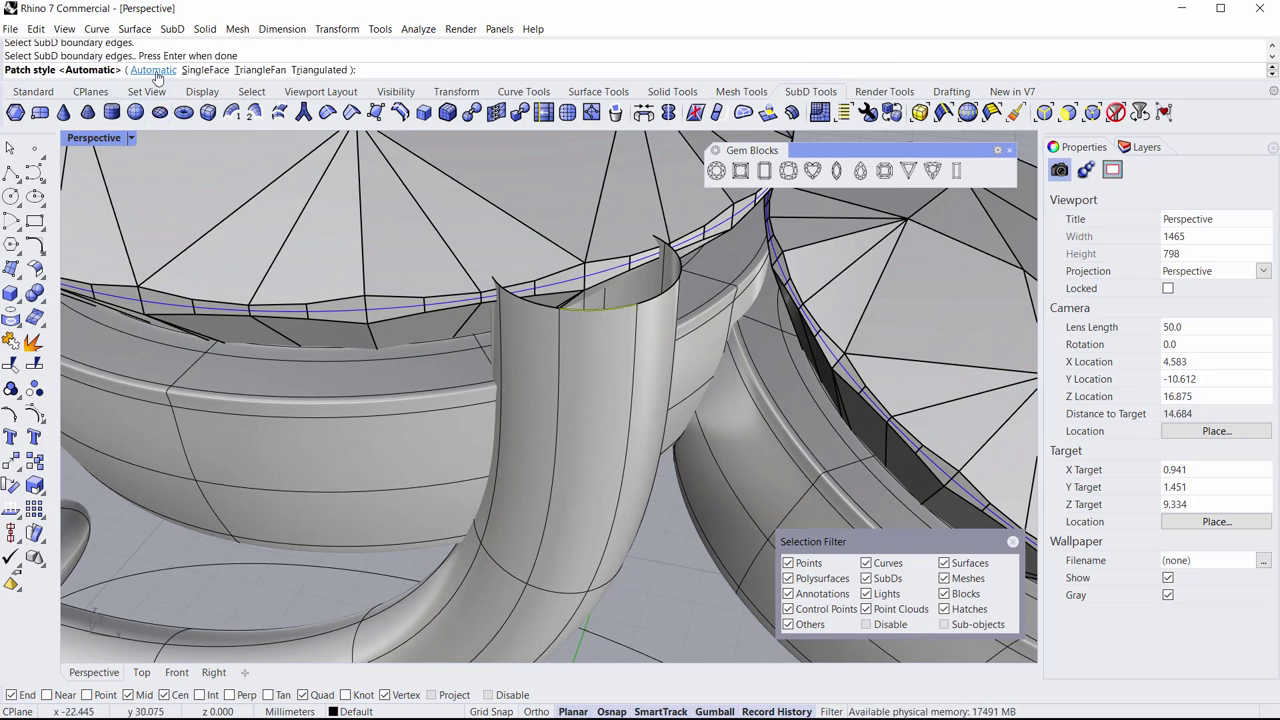
pyautogui.press('Return')
pyautogui.click(646, 404)
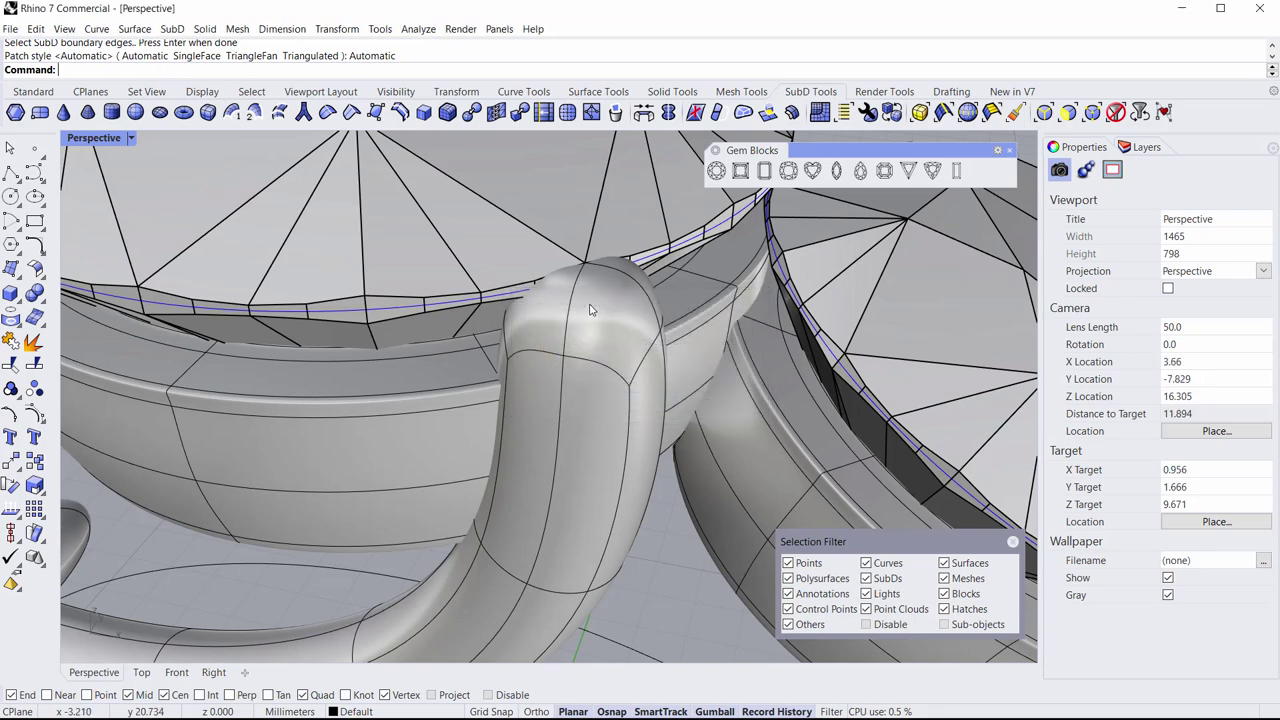
# Step: Examine the filled prong tip and the faces of its cap from several angles
pyautogui.moveTo(646, 404); pyautogui.dragTo(596, 570, button='right')
pyautogui.keyDown('ctrl'); pyautogui.keyDown('shift'); pyautogui.click(582, 518); pyautogui.keyUp('shift'); pyautogui.keyUp('ctrl')
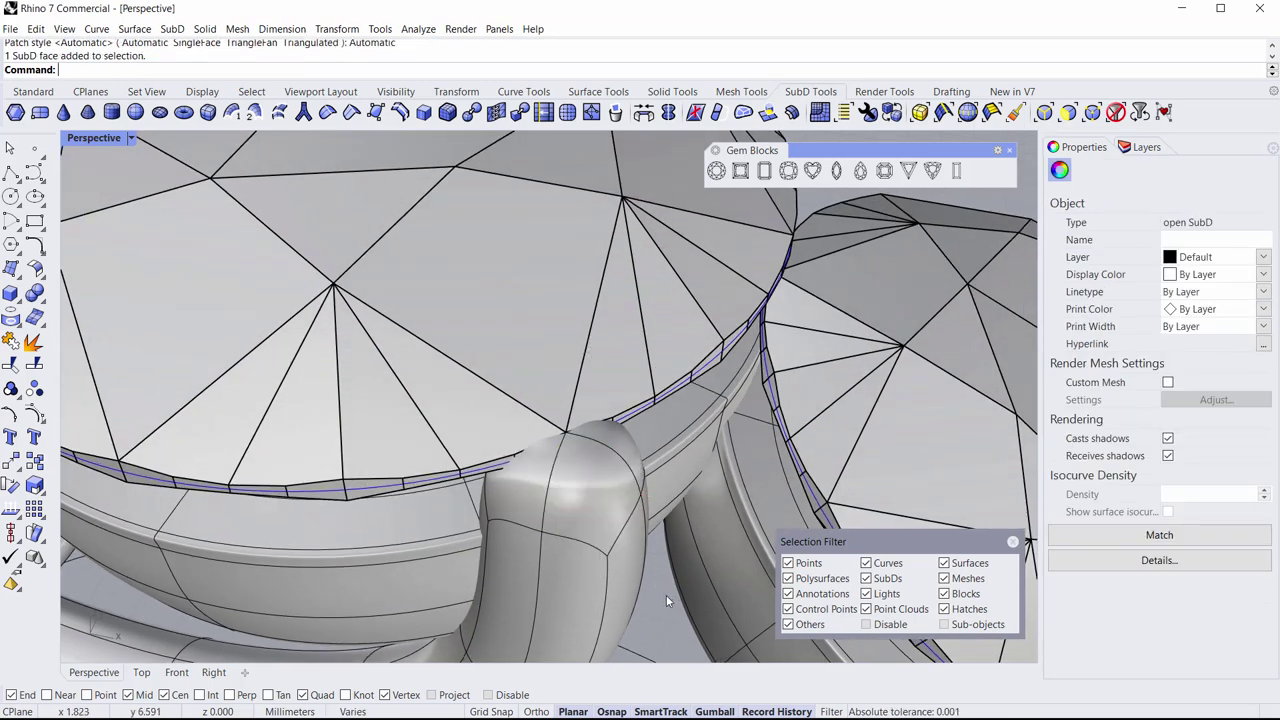
pyautogui.press('Escape')
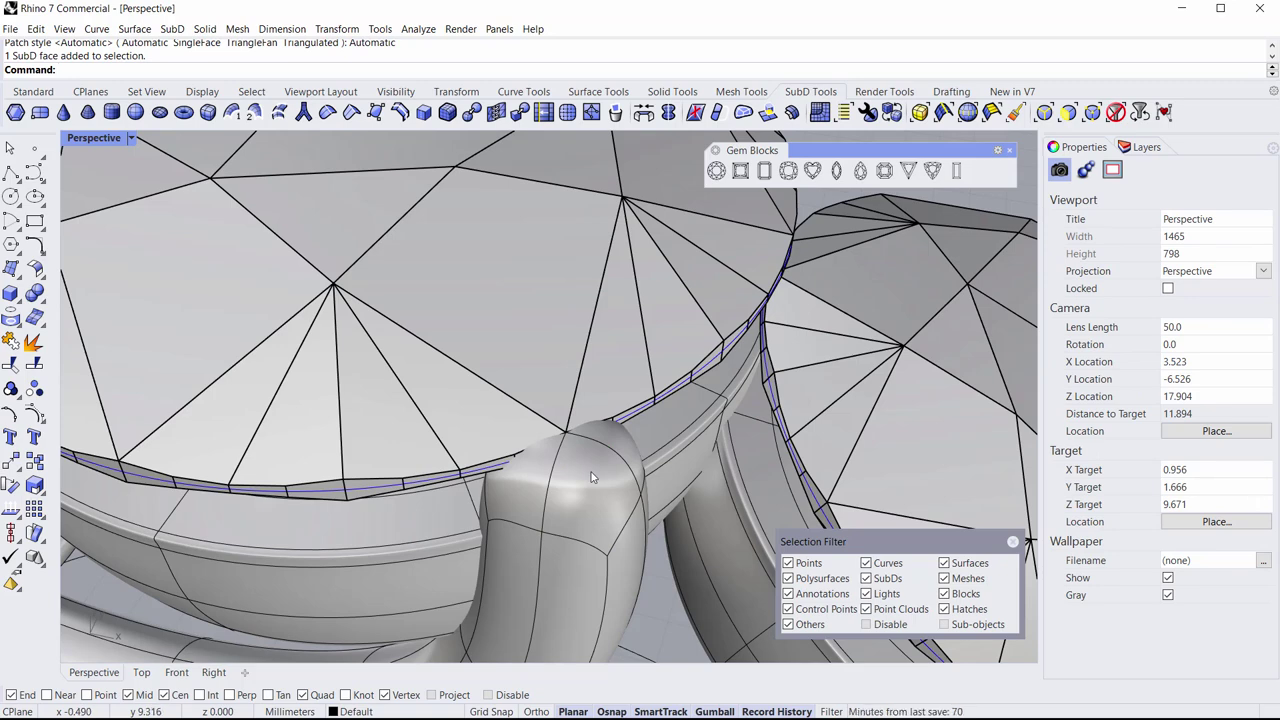
pyautogui.scroll(-4, 591, 472)
pyautogui.keyDown('shift'); pyautogui.moveTo(592, 452); pyautogui.dragTo(609, 372, button='right'); pyautogui.keyUp('shift')
pyautogui.scroll(4, 546, 482)
pyautogui.scroll(-2, 566, 393)
pyautogui.scroll(-2, 609, 381)
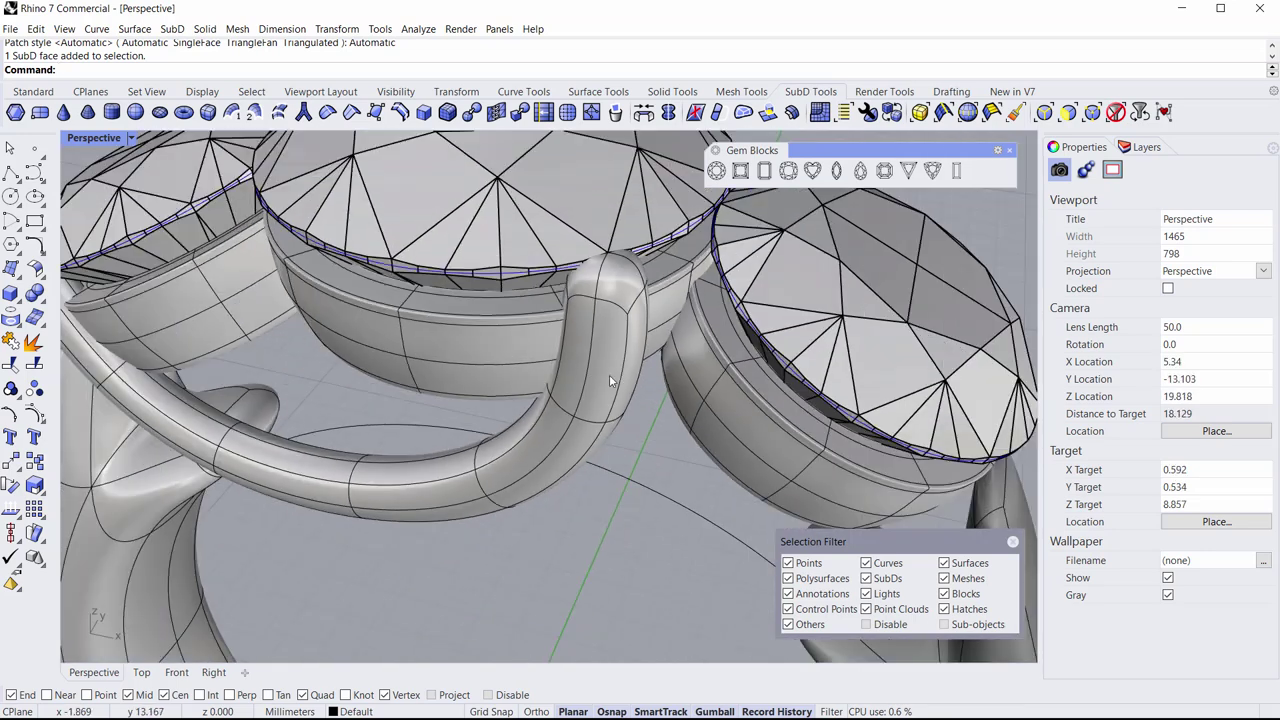
pyautogui.scroll(3, 607, 265)
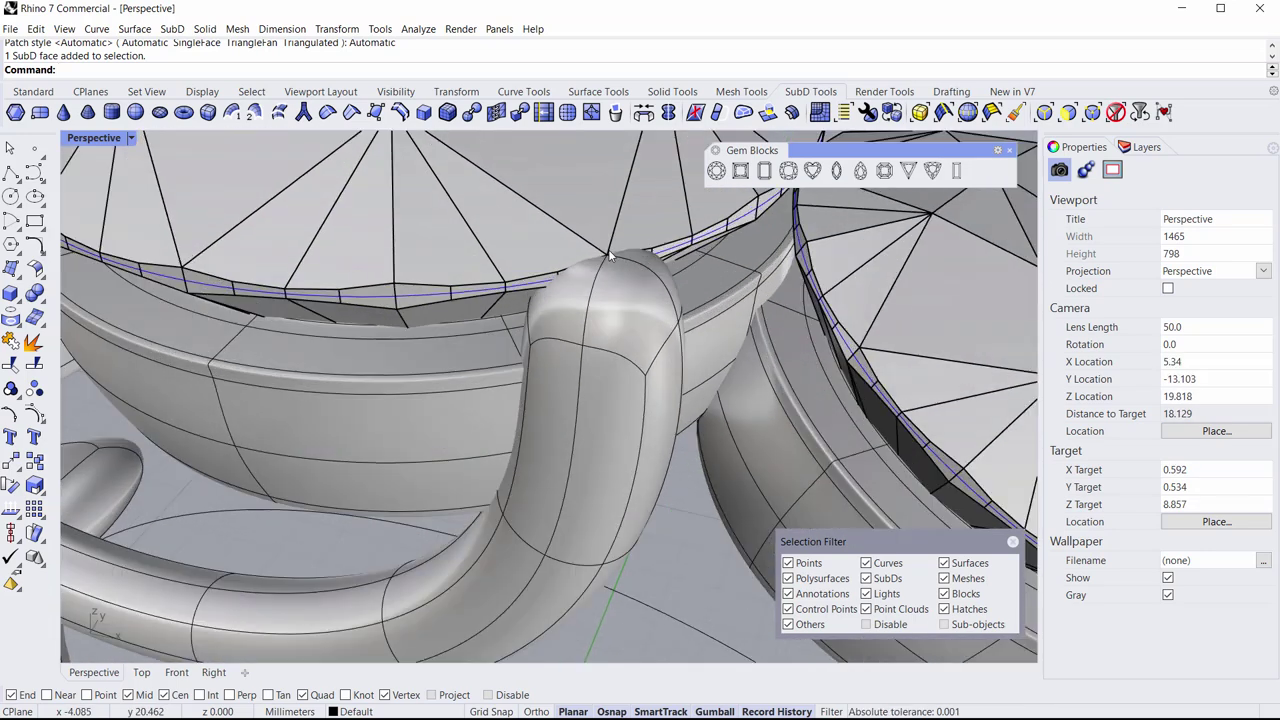
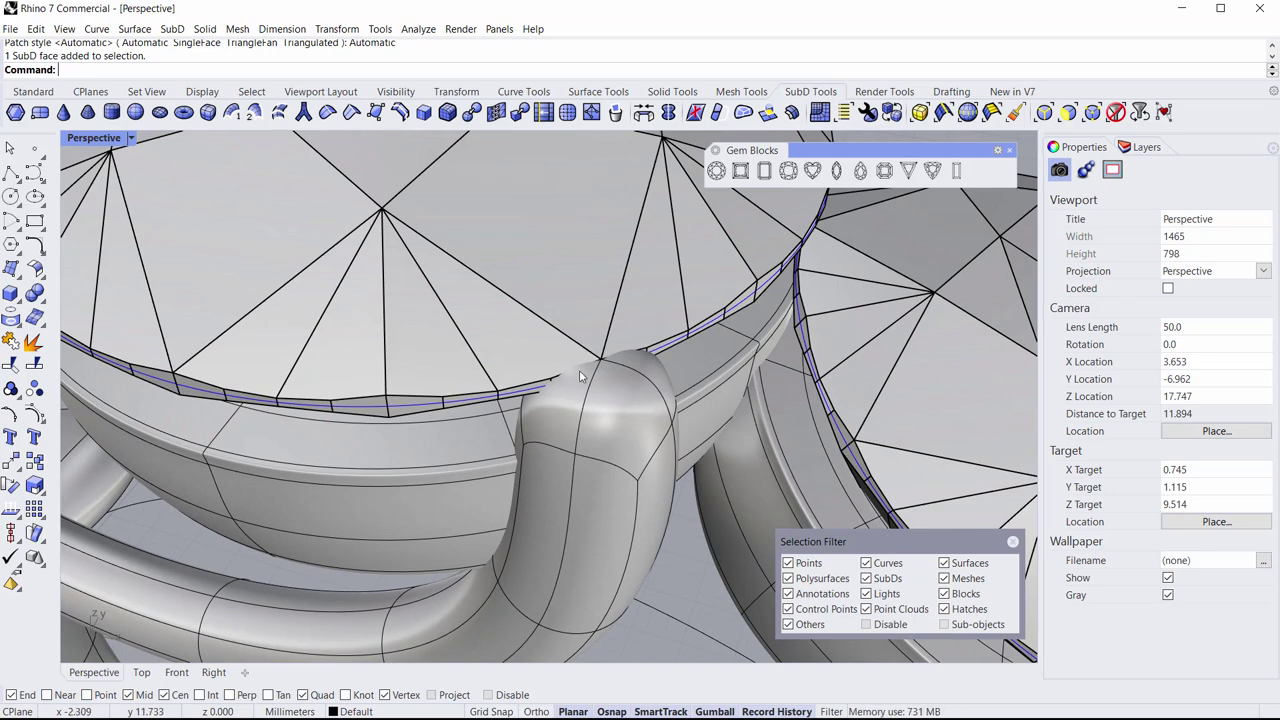
pyautogui.scroll(2, 588, 381)
pyautogui.keyDown('ctrl'); pyautogui.keyDown('shift'); pyautogui.click(609, 430); pyautogui.keyUp('shift'); pyautogui.keyUp('ctrl')
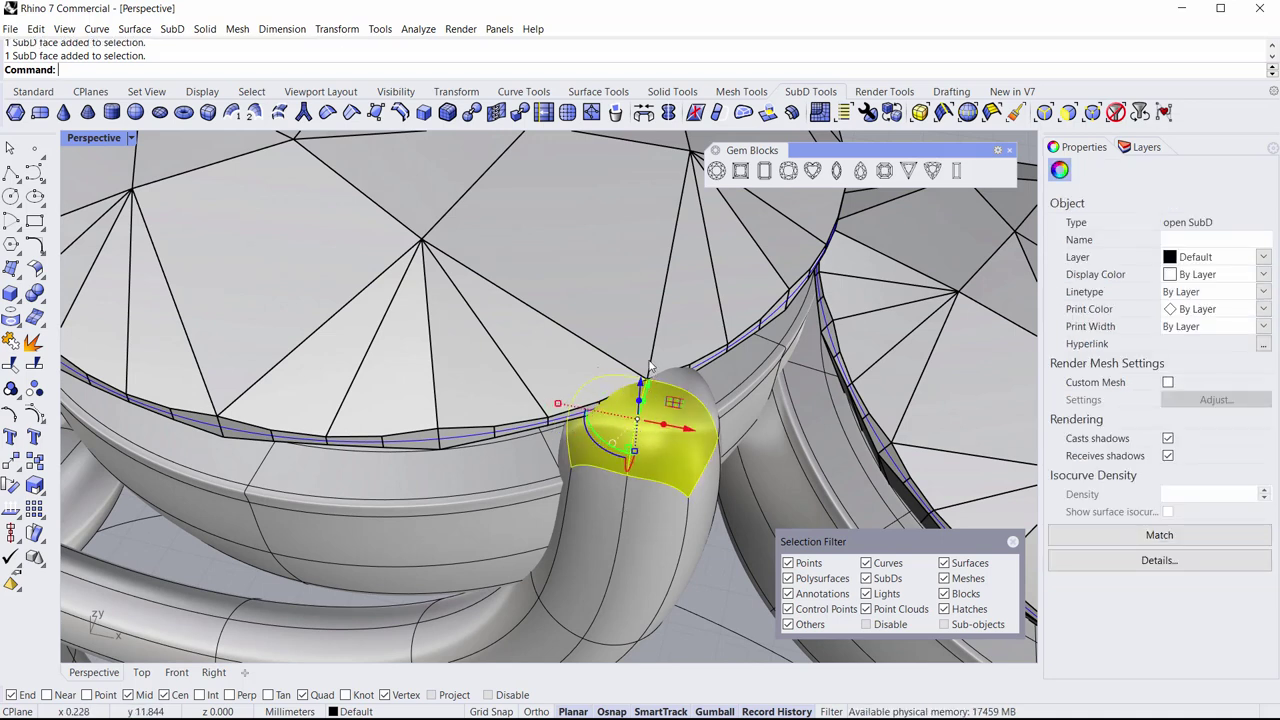
pyautogui.scroll(-3, 660, 424)
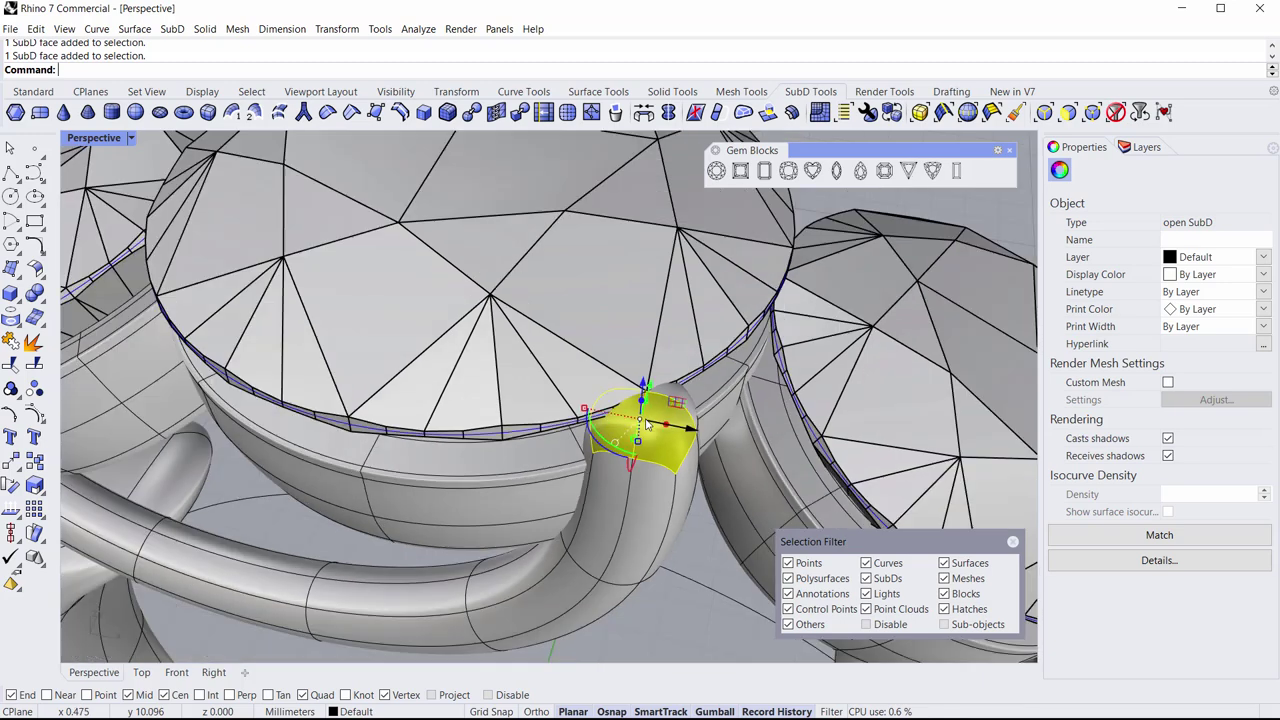
pyautogui.keyDown('shift'); pyautogui.moveTo(664, 424); pyautogui.dragTo(590, 350, button='right'); pyautogui.keyUp('shift')
pyautogui.click(638, 495)
# Step: Undo the last fill and cap the prong's open upper end again with the Automatic patch style, accepting the history break
pyautogui.hotkey('ctrl', 'z')
pyautogui.scroll(4, 585, 364)
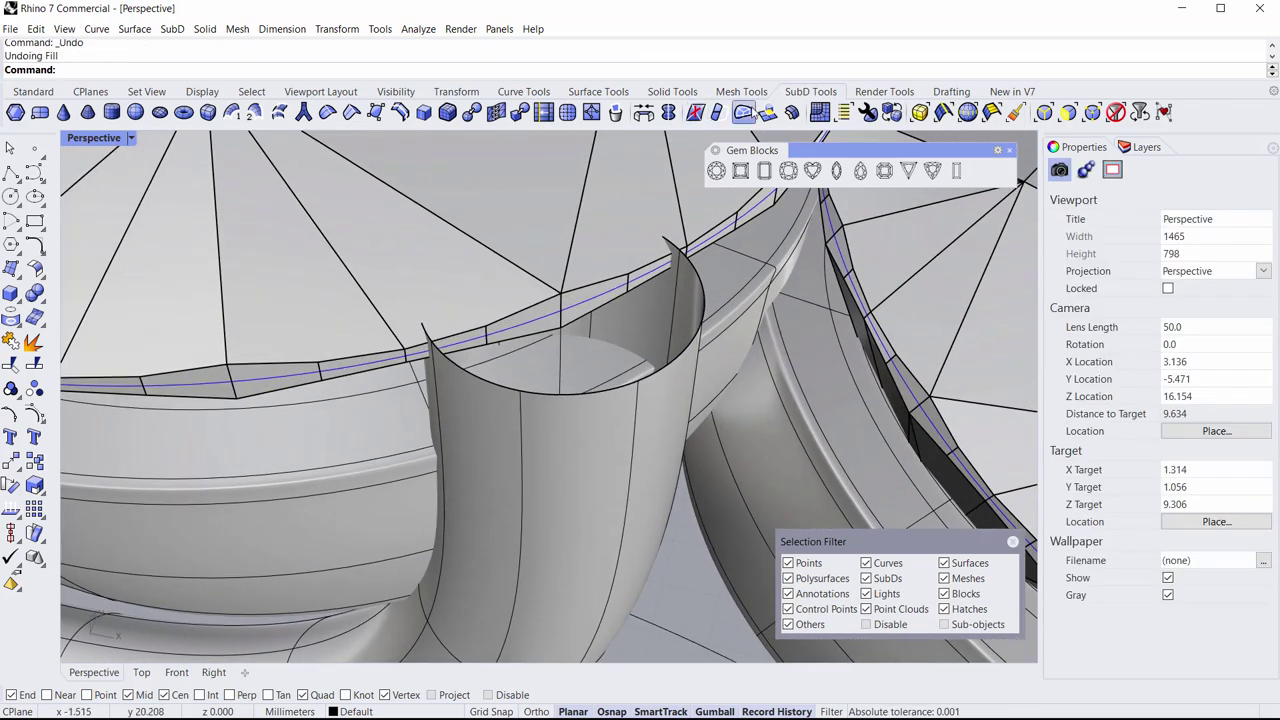
pyautogui.click(743, 112)
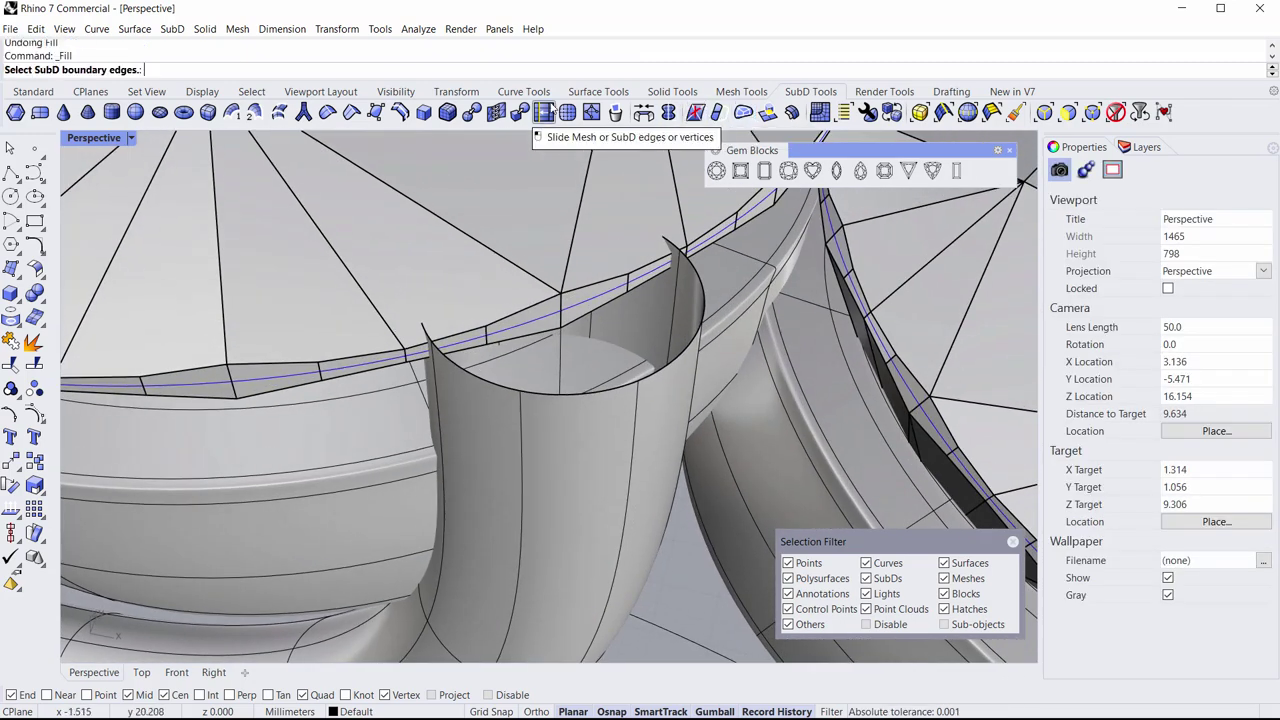
pyautogui.click(477, 377)
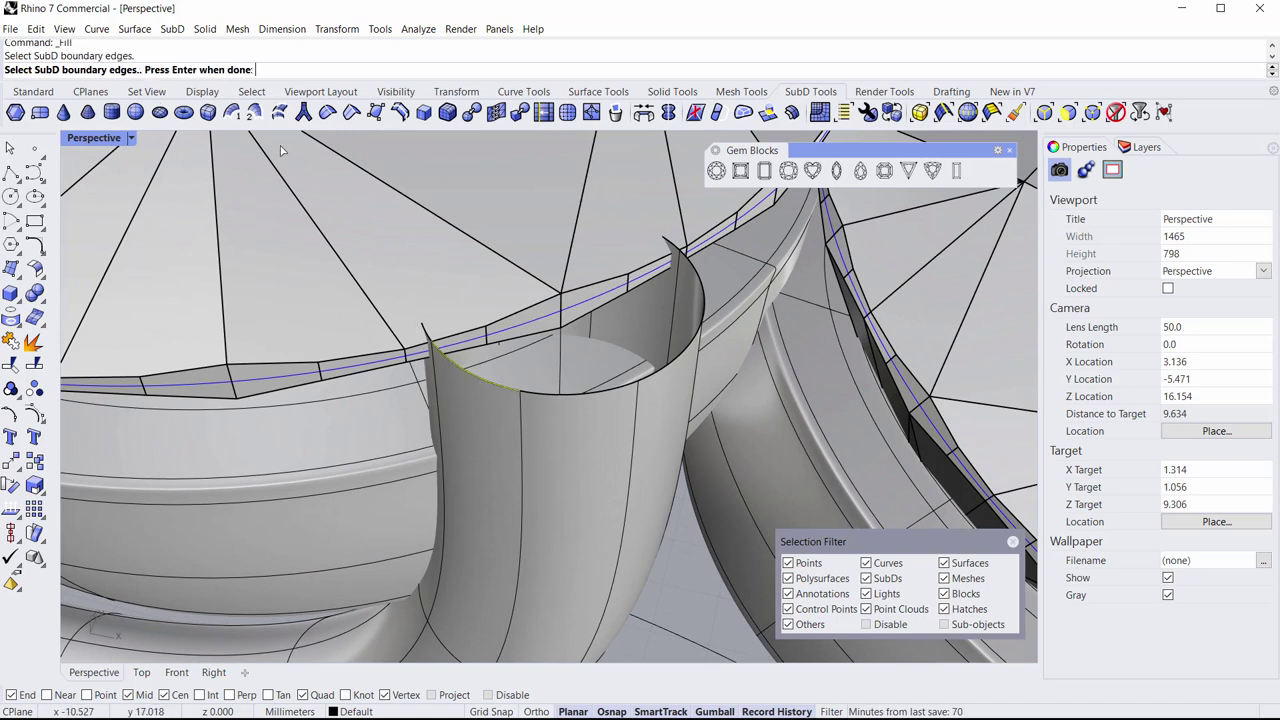
pyautogui.press('Return')
pyautogui.click(154, 70)
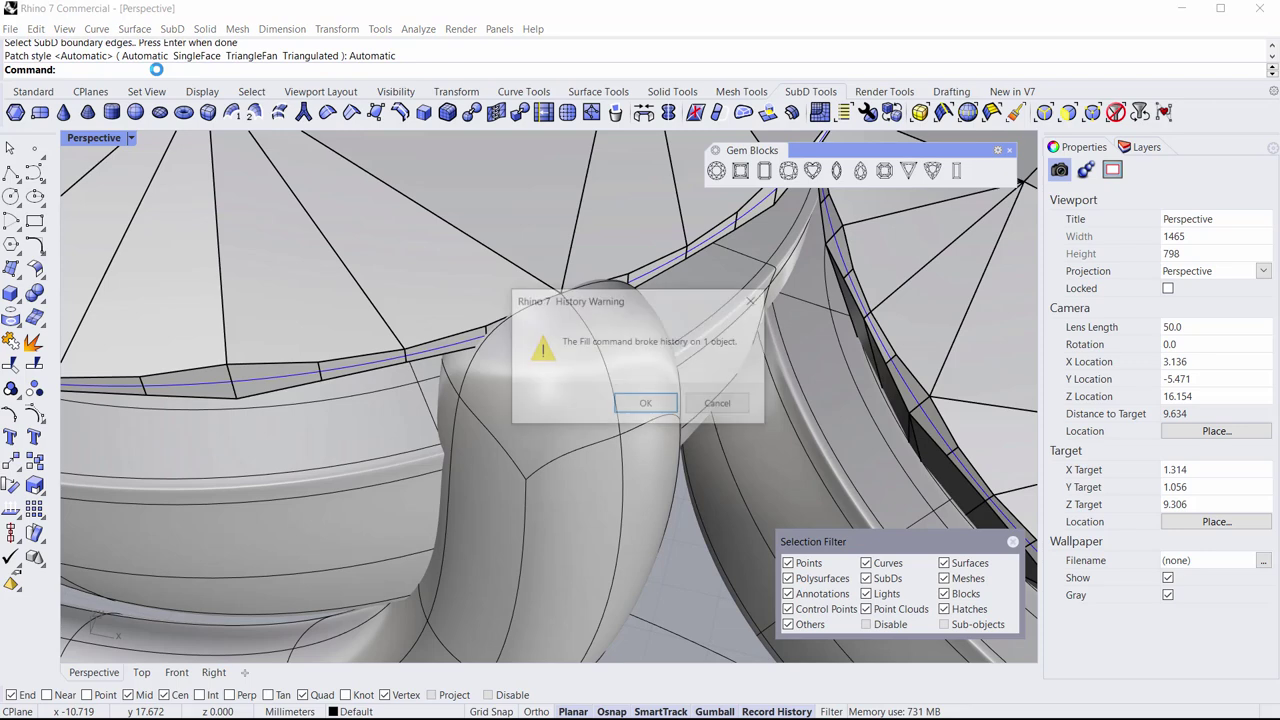
pyautogui.click(646, 404)
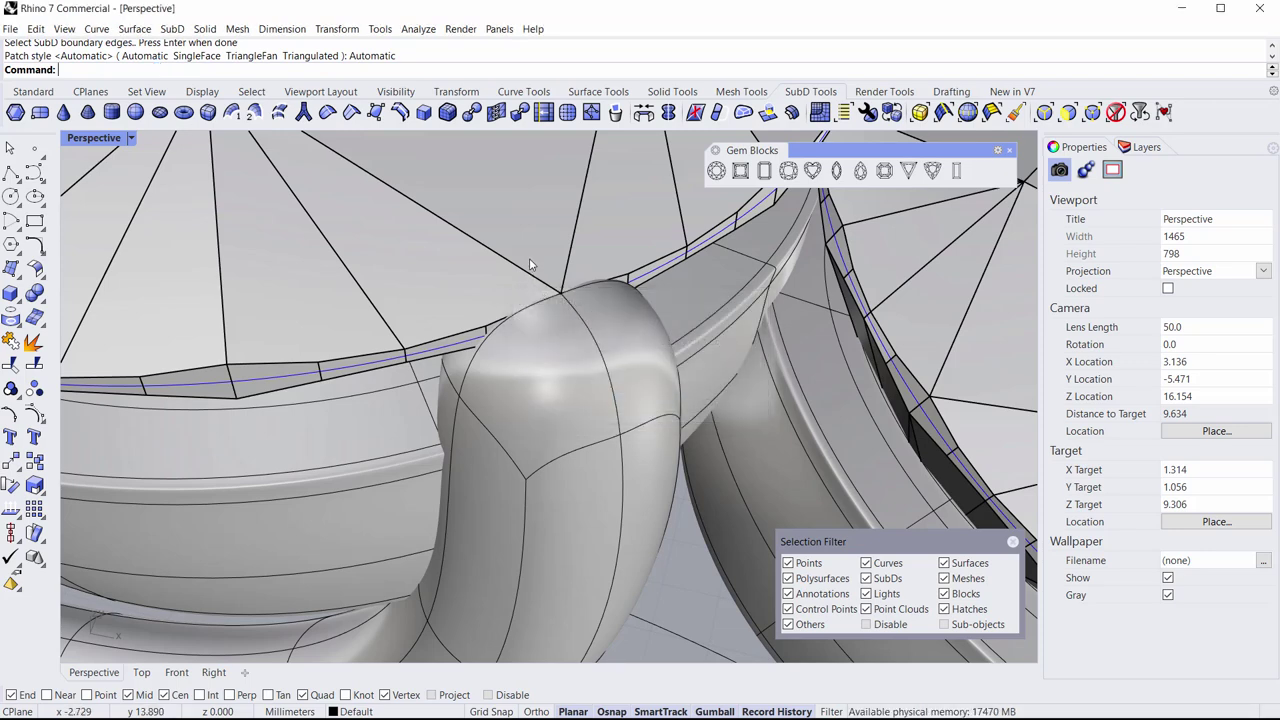
pyautogui.moveTo(617, 390); pyautogui.dragTo(493, 377, button='right')
pyautogui.keyDown('ctrl'); pyautogui.keyDown('shift'); pyautogui.click(493, 377); pyautogui.keyUp('shift'); pyautogui.keyUp('ctrl')
pyautogui.keyDown('ctrl'); pyautogui.keyDown('shift'); pyautogui.click(586, 380); pyautogui.keyUp('shift'); pyautogui.keyUp('ctrl')
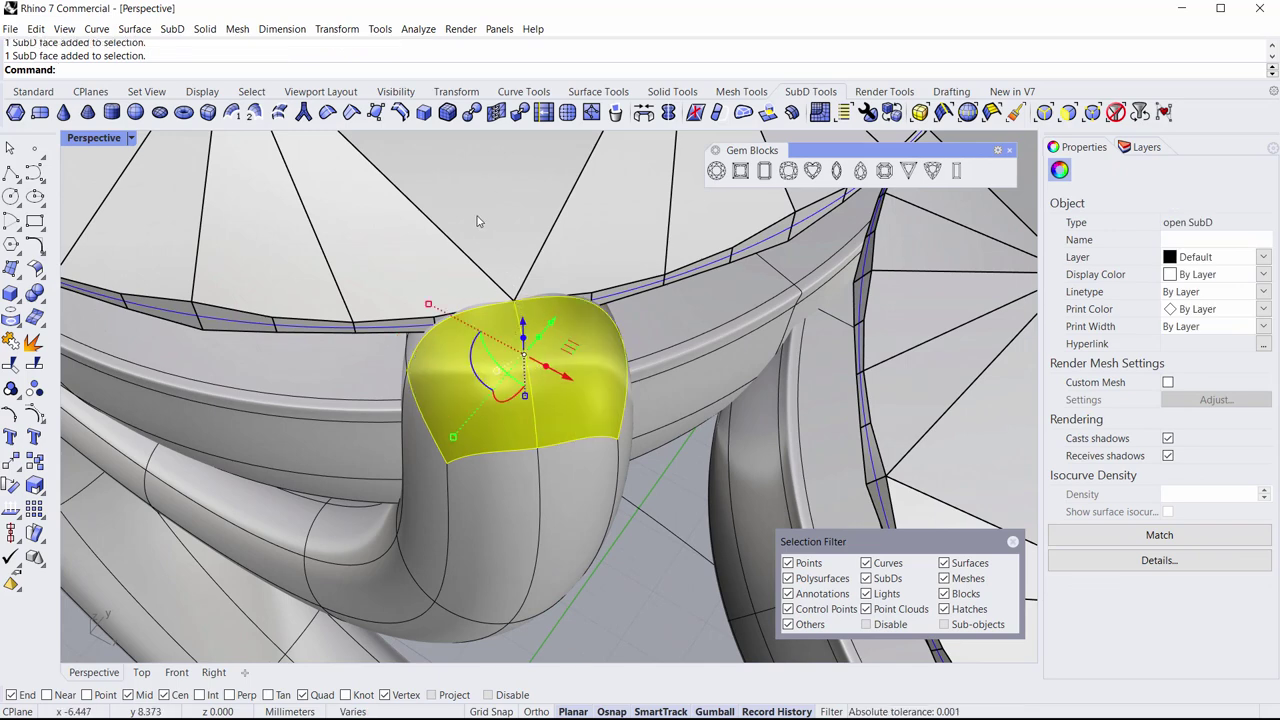
pyautogui.click(668, 534)
pyautogui.moveTo(668, 534); pyautogui.dragTo(650, 422, button='right')
pyautogui.press('Escape')
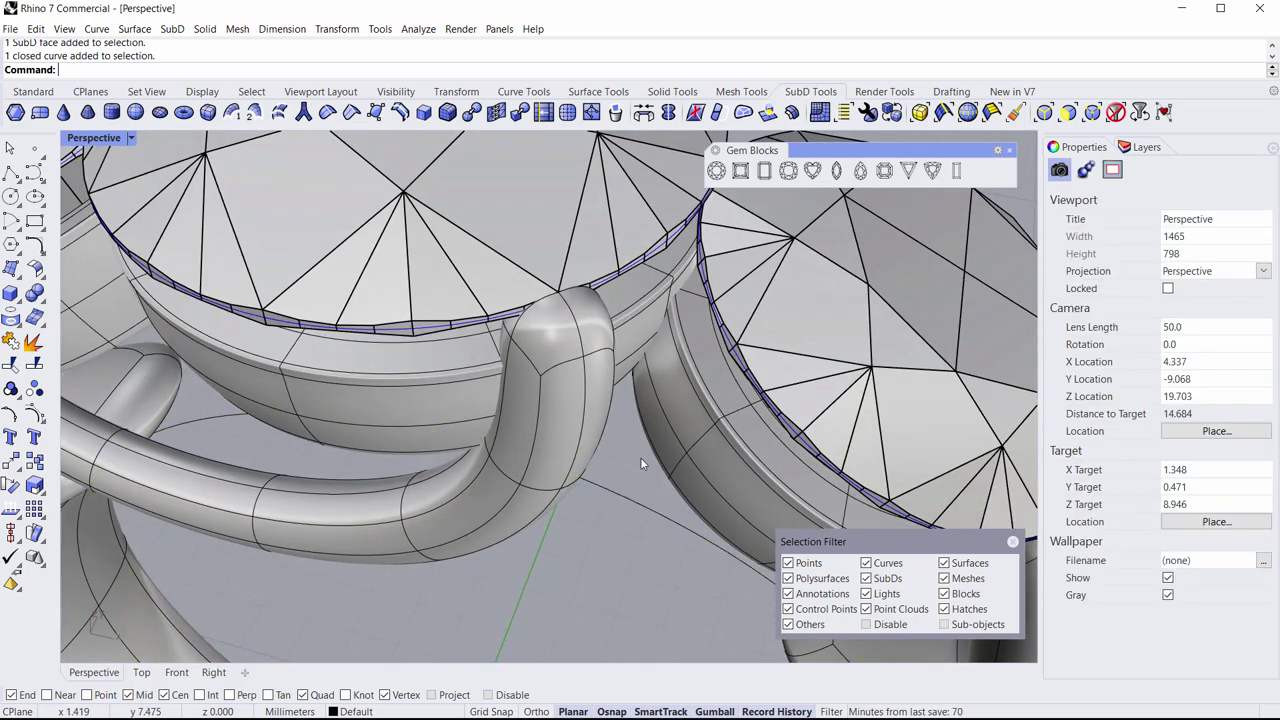
# Step: Switch the perspective view to Ghosted display and restrict selection to faces only
pyautogui.click(99, 144)
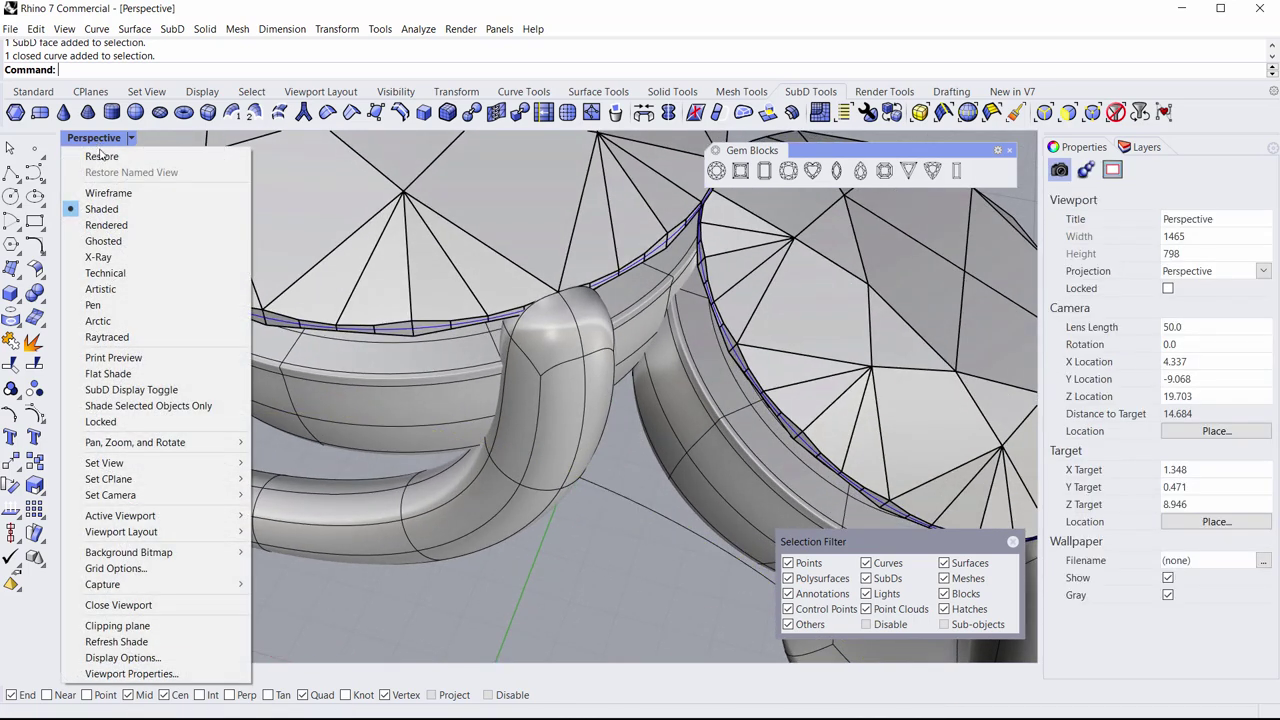
pyautogui.click(100, 241)
pyautogui.moveTo(620, 266); pyautogui.dragTo(569, 366, button='right')
pyautogui.scroll(2, 569, 366)
pyautogui.click(1068, 112)
pyautogui.scroll(4, 473, 338)
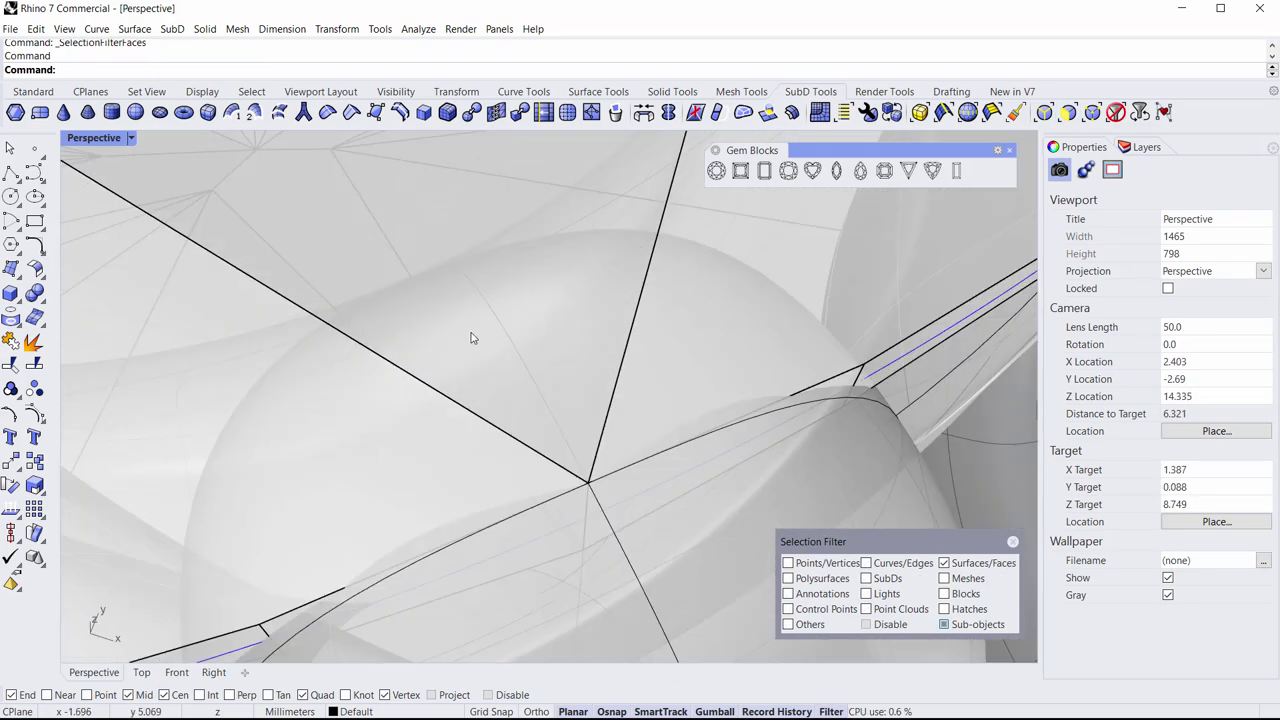
# Step: Select the faces of the prong's new cap and move them in two passes to extend the tip above the center stone's edge
pyautogui.click(473, 338)
pyautogui.scroll(-3, 564, 292)
pyautogui.keyDown('shift'); pyautogui.click(557, 395); pyautogui.keyUp('shift')
pyautogui.keyDown('shift'); pyautogui.click(629, 383); pyautogui.keyUp('shift')
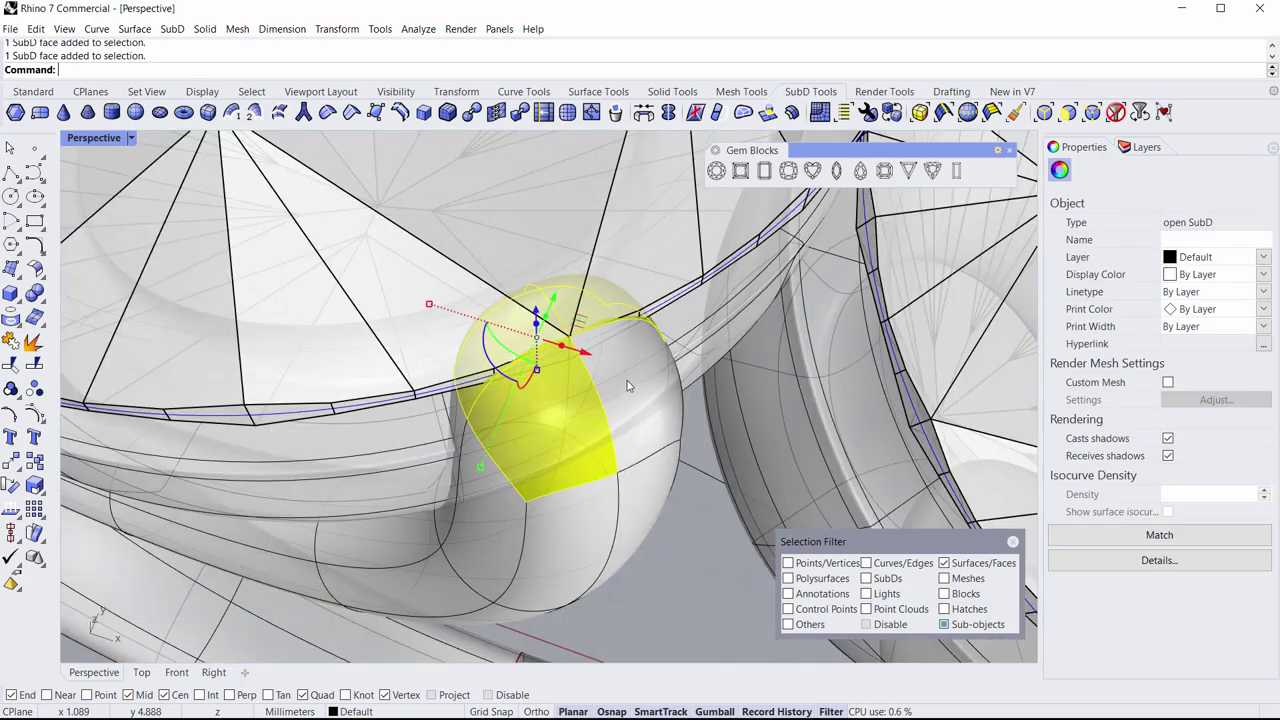
pyautogui.scroll(-5, 589, 408)
pyautogui.moveTo(585, 490); pyautogui.dragTo(596, 372, button='right')
pyautogui.moveTo(596, 295); pyautogui.dragTo(422, 237, button='right')
pyautogui.scroll(6, 543, 318)
pyautogui.moveTo(321, 204); pyautogui.dragTo(315, 150)
pyautogui.moveTo(329, 186); pyautogui.dragTo(401, 256, button='right')
pyautogui.moveTo(452, 276); pyautogui.dragTo(448, 179)
pyautogui.moveTo(478, 267); pyautogui.dragTo(831, 364, button='right')
pyautogui.click(747, 368)
# Step: Set the gumball alignment to Object and pull the two gem-side faces of the prong tip inward over the center stone
pyautogui.scroll(6, 684, 343)
pyautogui.scroll(5, 831, 369)
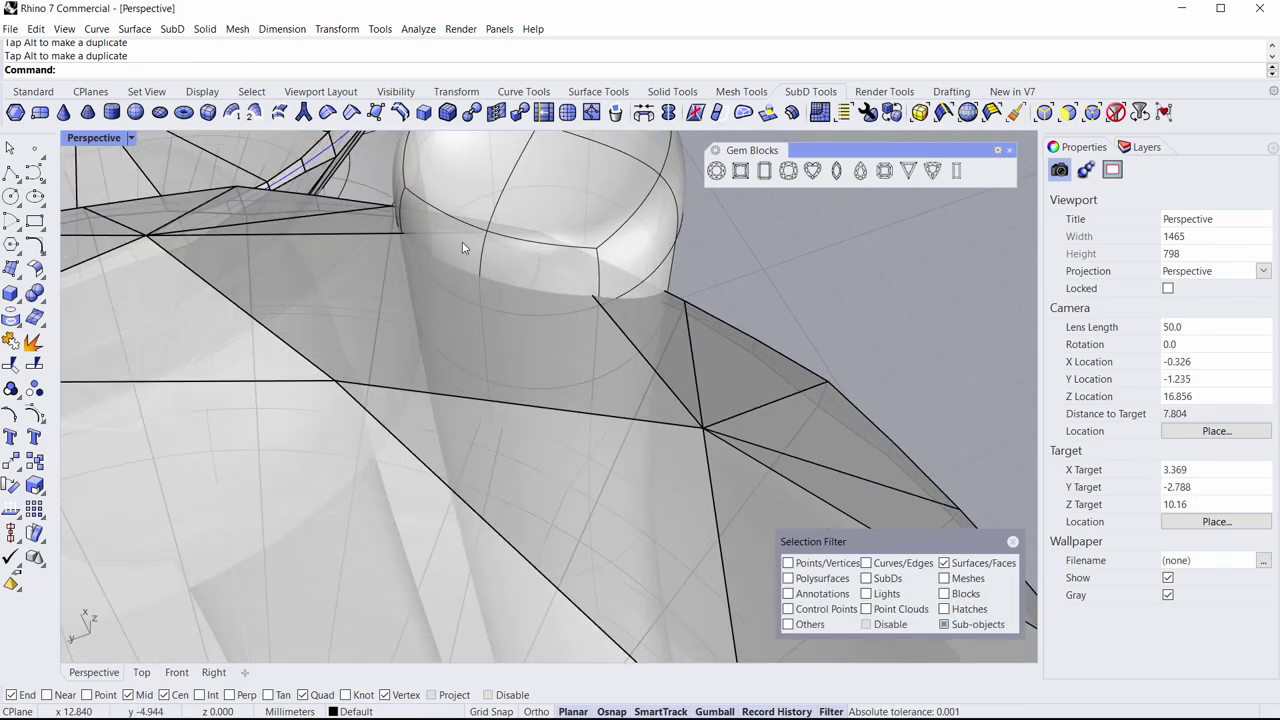
pyautogui.click(462, 242)
pyautogui.moveTo(518, 280); pyautogui.dragTo(540, 315, button='right')
pyautogui.scroll(2, 535, 318)
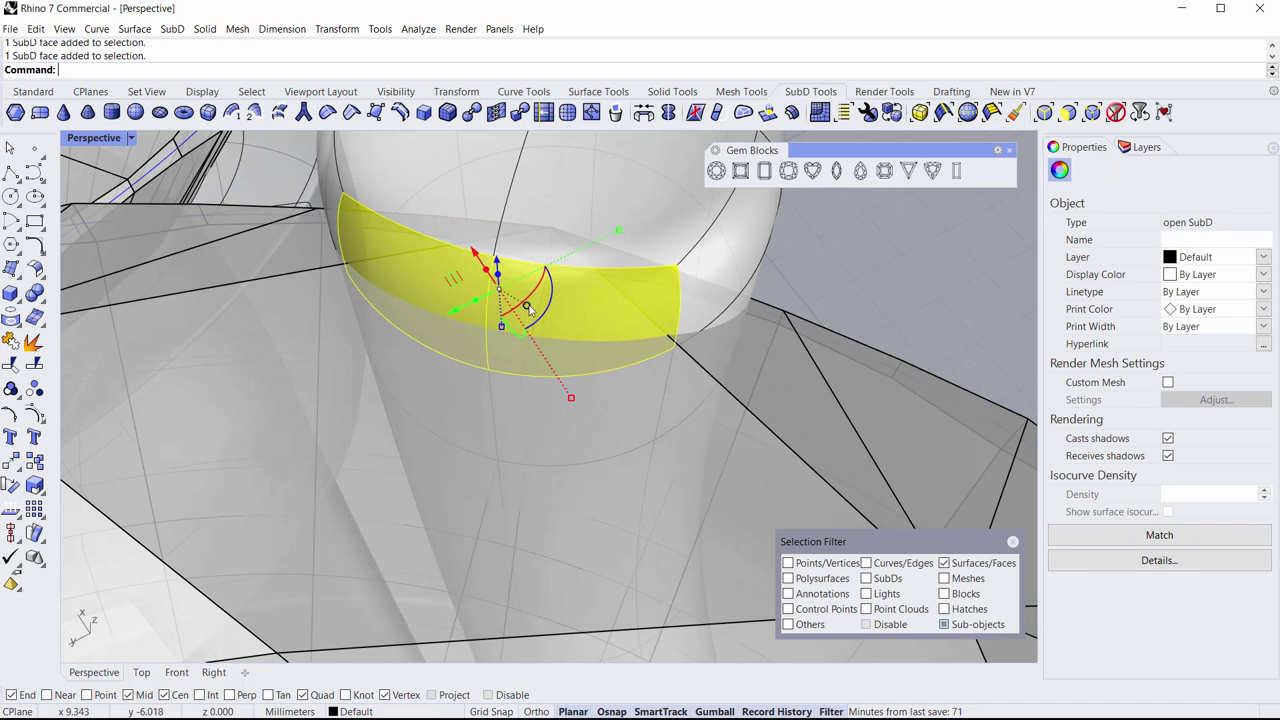
pyautogui.click(529, 308)
pyautogui.click(575, 423)
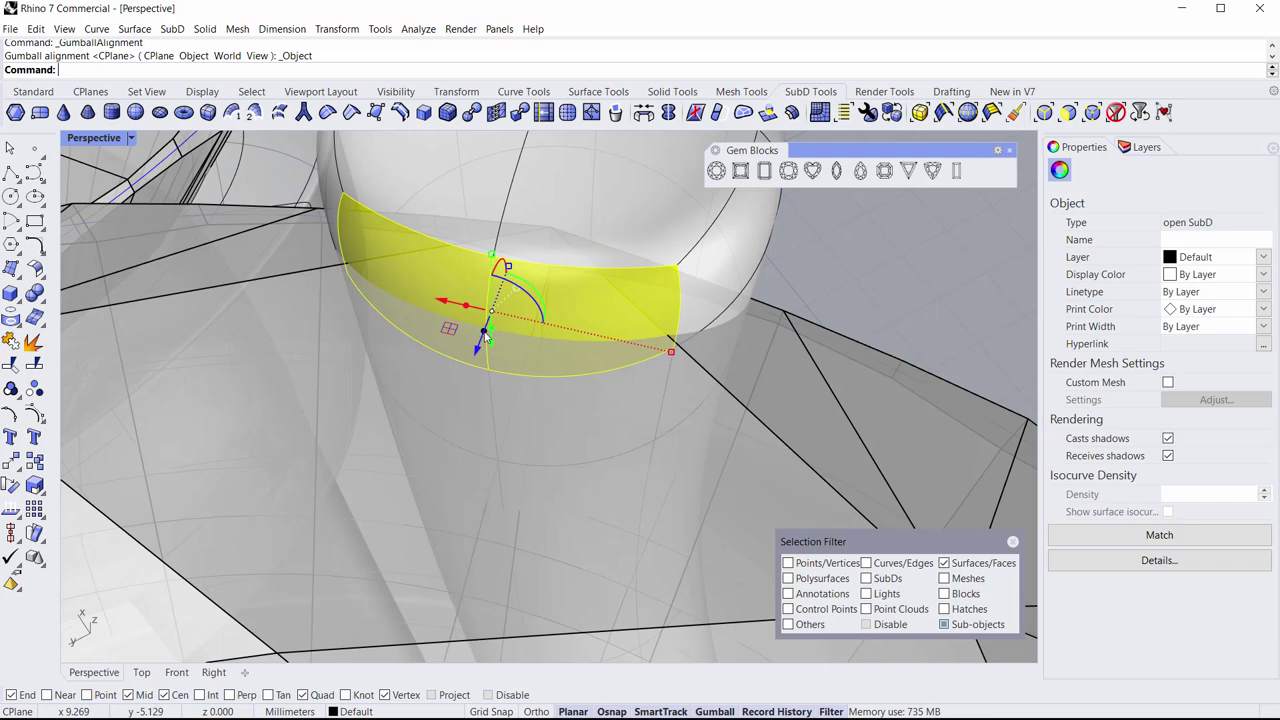
pyautogui.moveTo(485, 332); pyautogui.dragTo(456, 426)
pyautogui.moveTo(557, 414); pyautogui.dragTo(596, 420, button='right')
# Step: Scale the two gem-side faces of the prong tip narrower across their width and deselect them
pyautogui.moveTo(798, 511); pyautogui.dragTo(720, 397, button='right')
pyautogui.moveTo(716, 379); pyautogui.dragTo(631, 403)
pyautogui.scroll(-8, 691, 395)
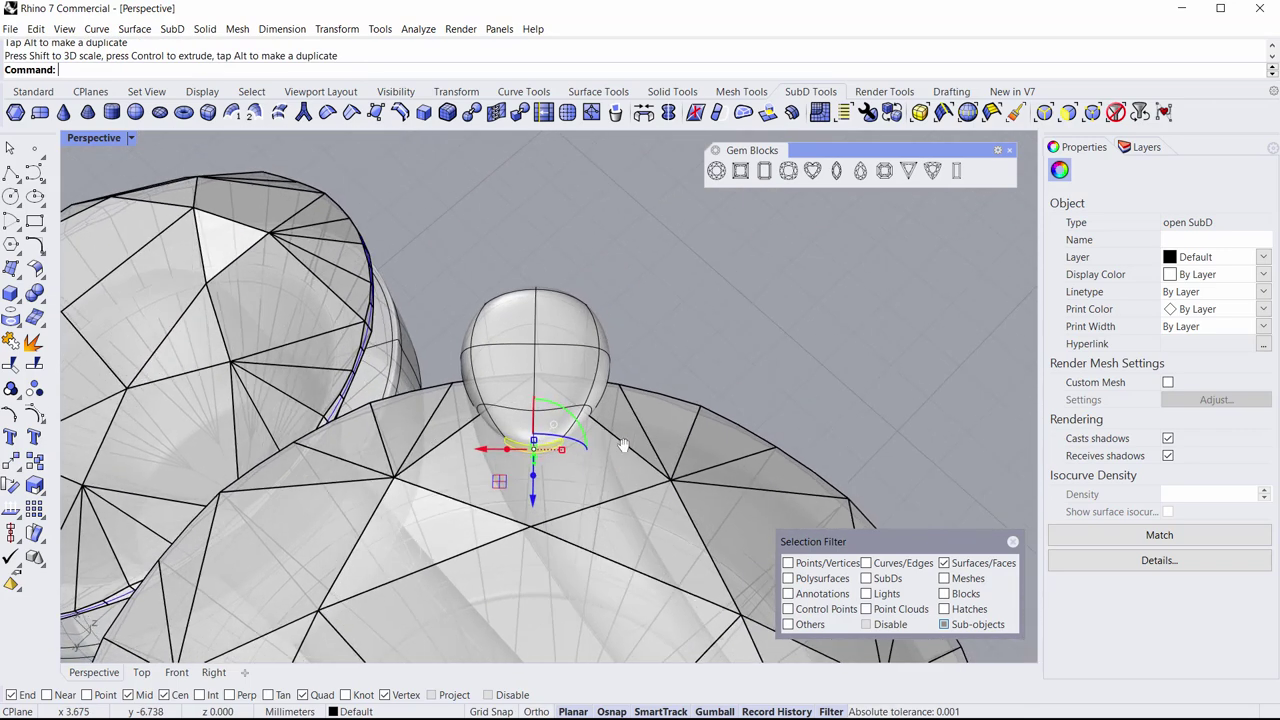
pyautogui.click(691, 395)
# Step: Clear the face selection filter and scale the prong tip's two opposite side edges slightly across its width
pyautogui.moveTo(691, 395); pyautogui.dragTo(803, 250, button='right')
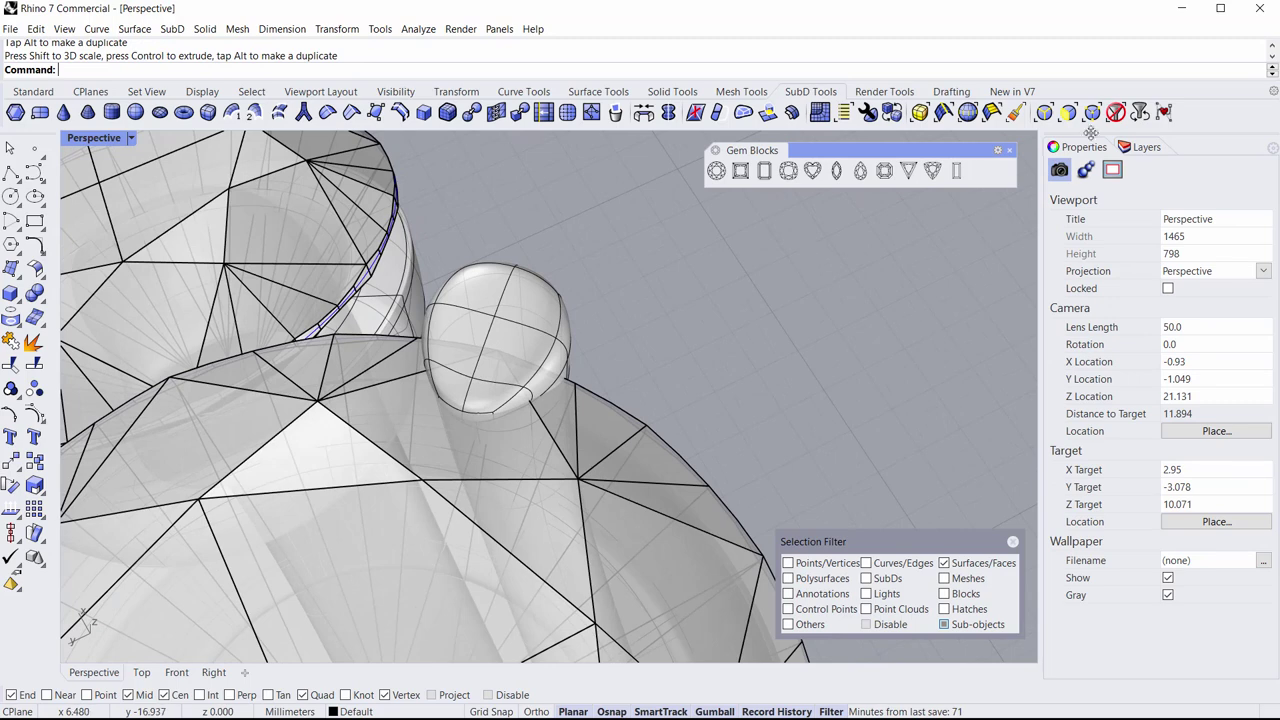
pyautogui.click(1116, 111)
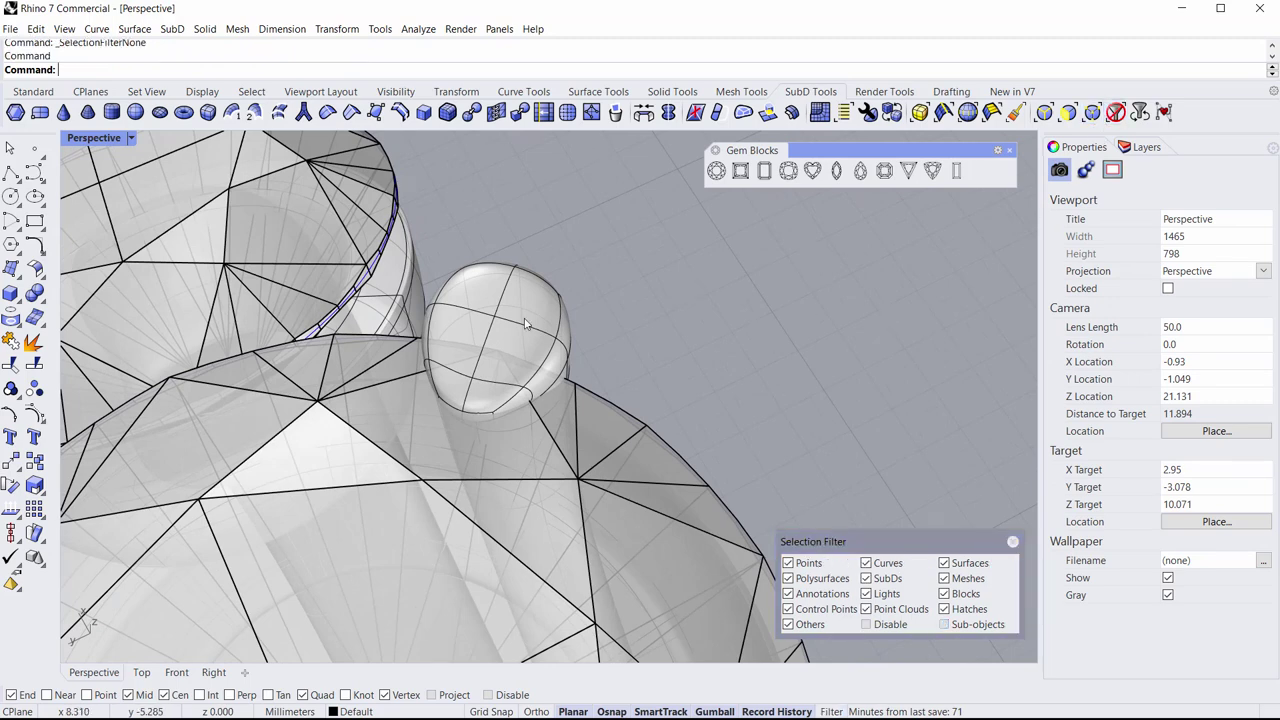
pyautogui.scroll(4, 525, 323)
pyautogui.keyDown('ctrl'); pyautogui.keyDown('shift'); pyautogui.click(607, 372); pyautogui.keyUp('shift'); pyautogui.keyUp('ctrl')
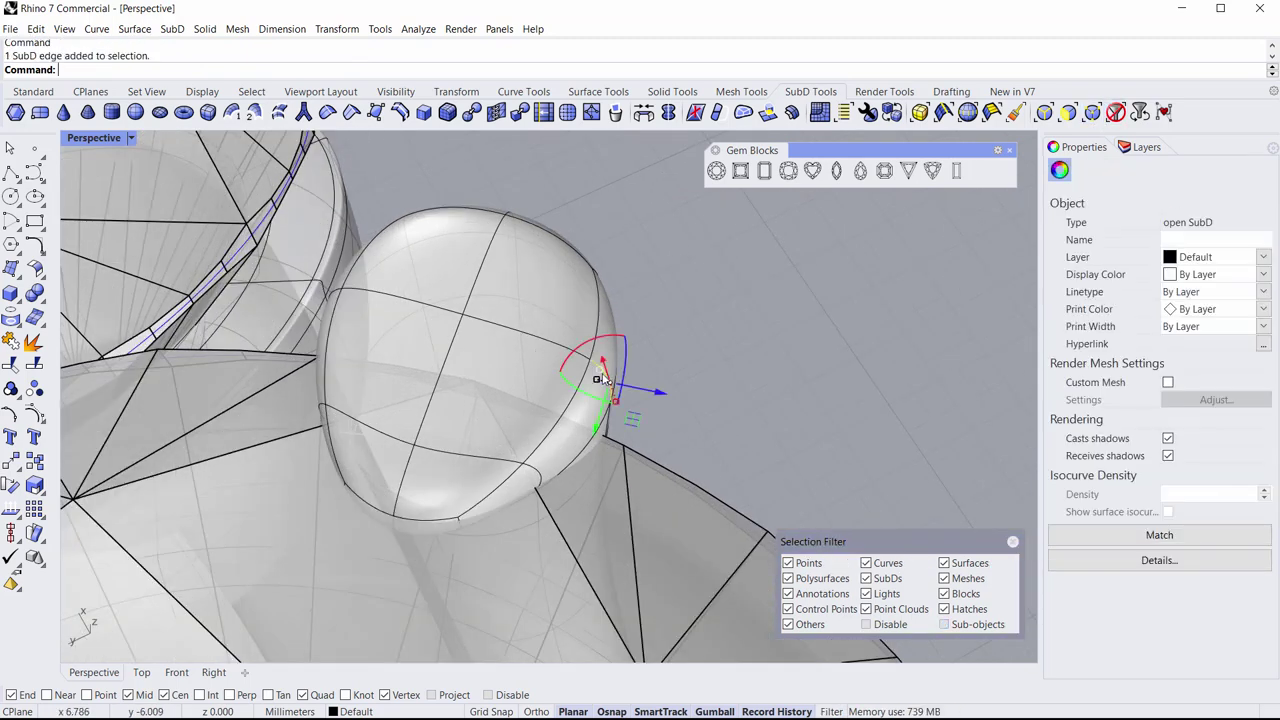
pyautogui.moveTo(607, 372); pyautogui.dragTo(440, 298, button='right')
pyautogui.keyDown('ctrl'); pyautogui.keyDown('shift'); pyautogui.click(452, 296); pyautogui.keyUp('shift'); pyautogui.keyUp('ctrl')
pyautogui.moveTo(438, 302); pyautogui.dragTo(468, 302)
pyautogui.press('Escape')
pyautogui.keyDown('ctrl'); pyautogui.keyDown('shift'); pyautogui.click(589, 259); pyautogui.keyUp('shift'); pyautogui.keyUp('ctrl')
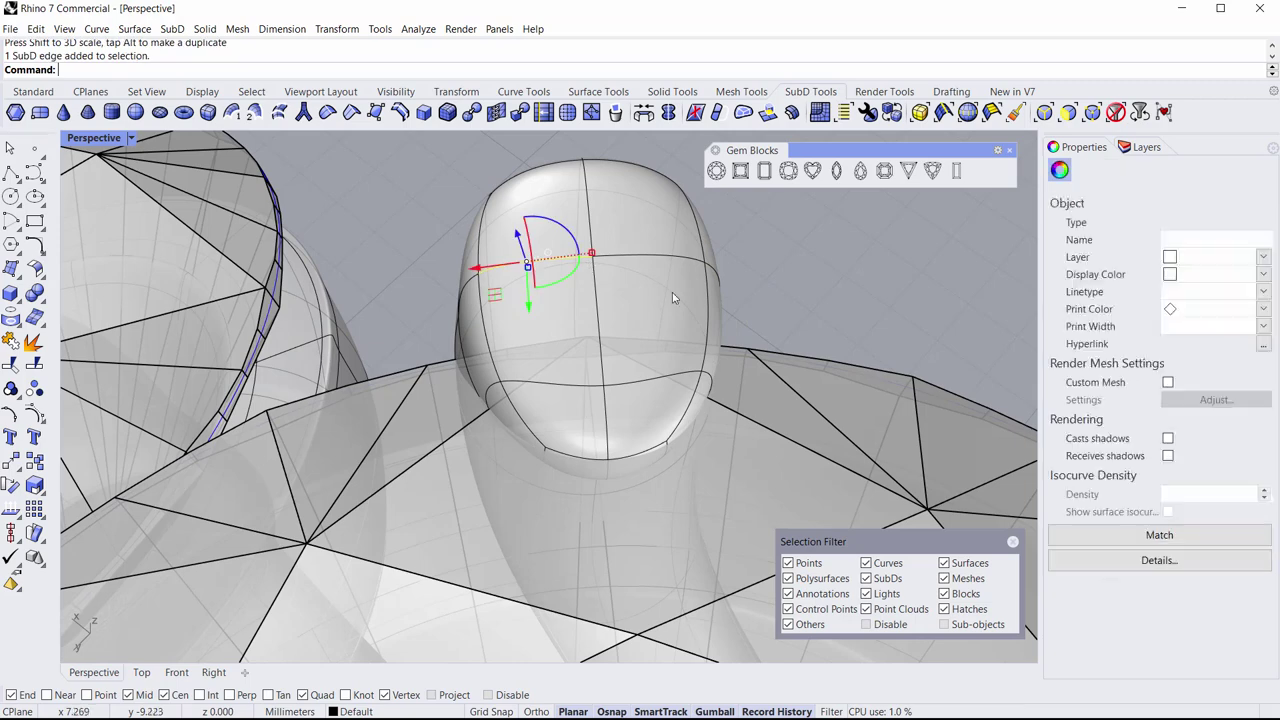
pyautogui.moveTo(694, 296); pyautogui.dragTo(587, 333, button='right')
pyautogui.click(630, 308)
# Step: Select the two SubD vertices on top of the prong tip and raise them slightly to round the crown
pyautogui.keyDown('ctrl'); pyautogui.keyDown('shift'); pyautogui.click(532, 398); pyautogui.keyUp('shift'); pyautogui.keyUp('ctrl')
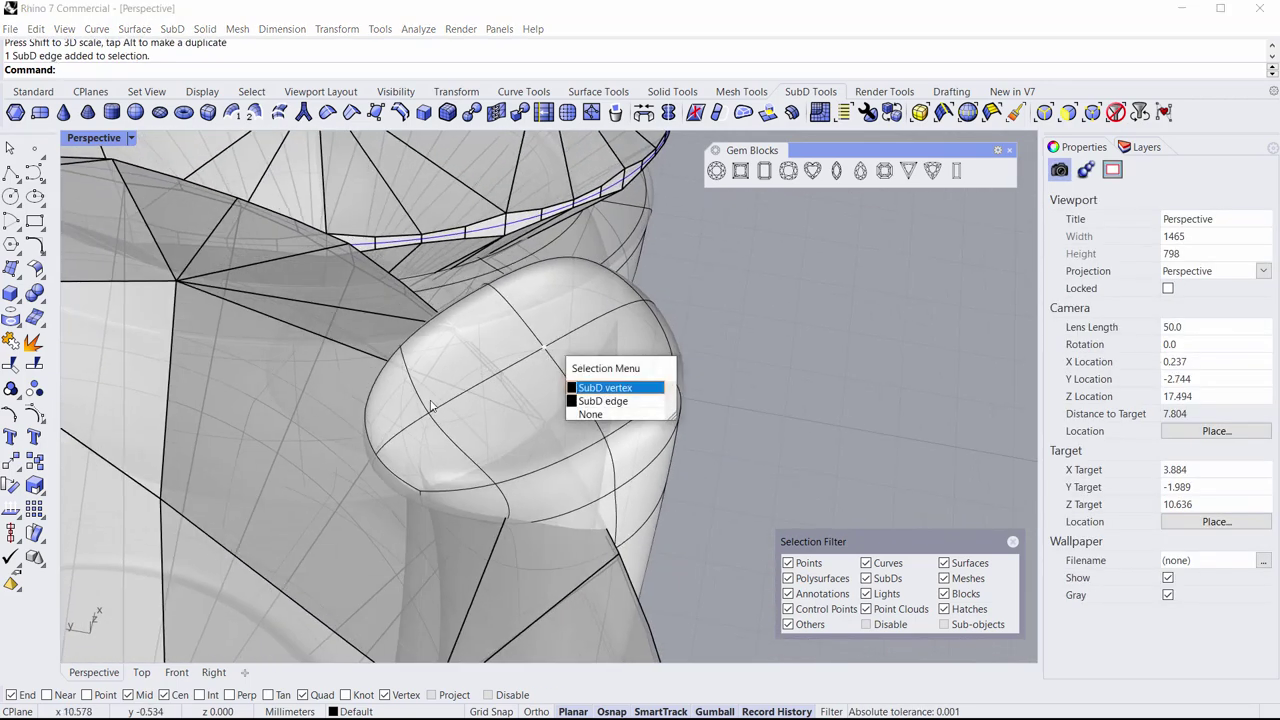
pyautogui.click(597, 388)
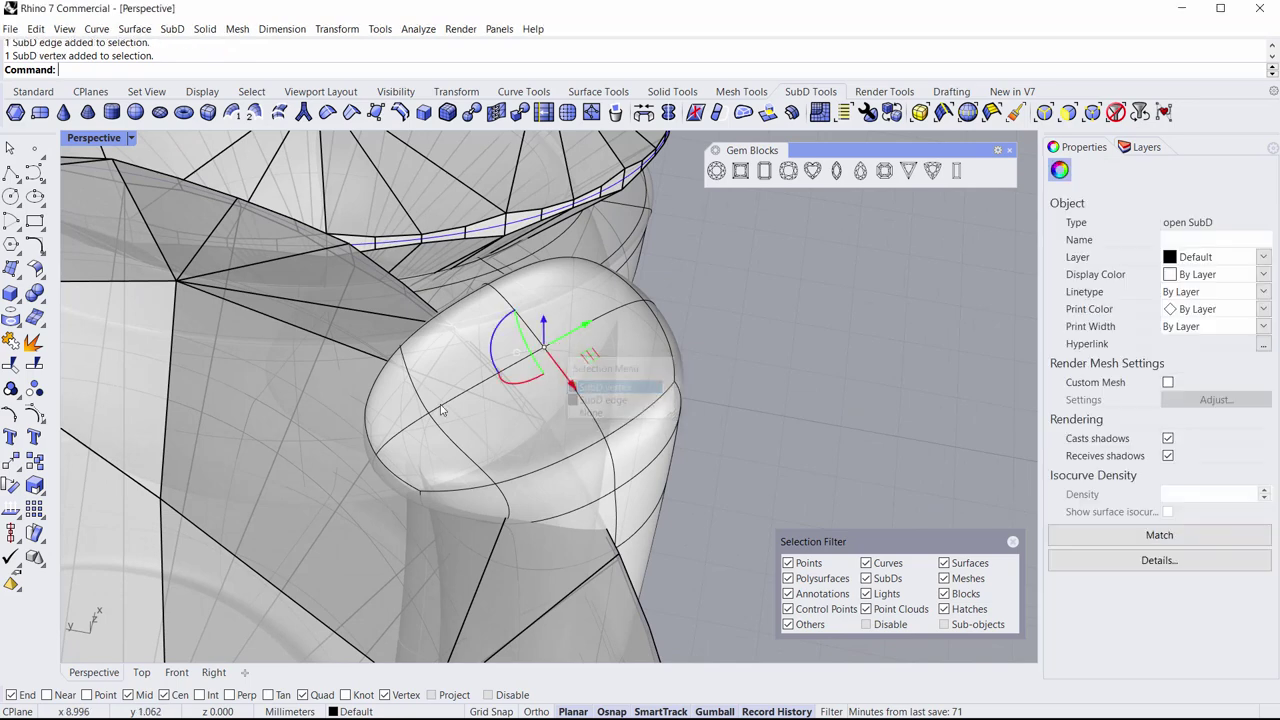
pyautogui.keyDown('ctrl'); pyautogui.keyDown('shift'); pyautogui.click(428, 418); pyautogui.keyUp('shift'); pyautogui.keyUp('ctrl')
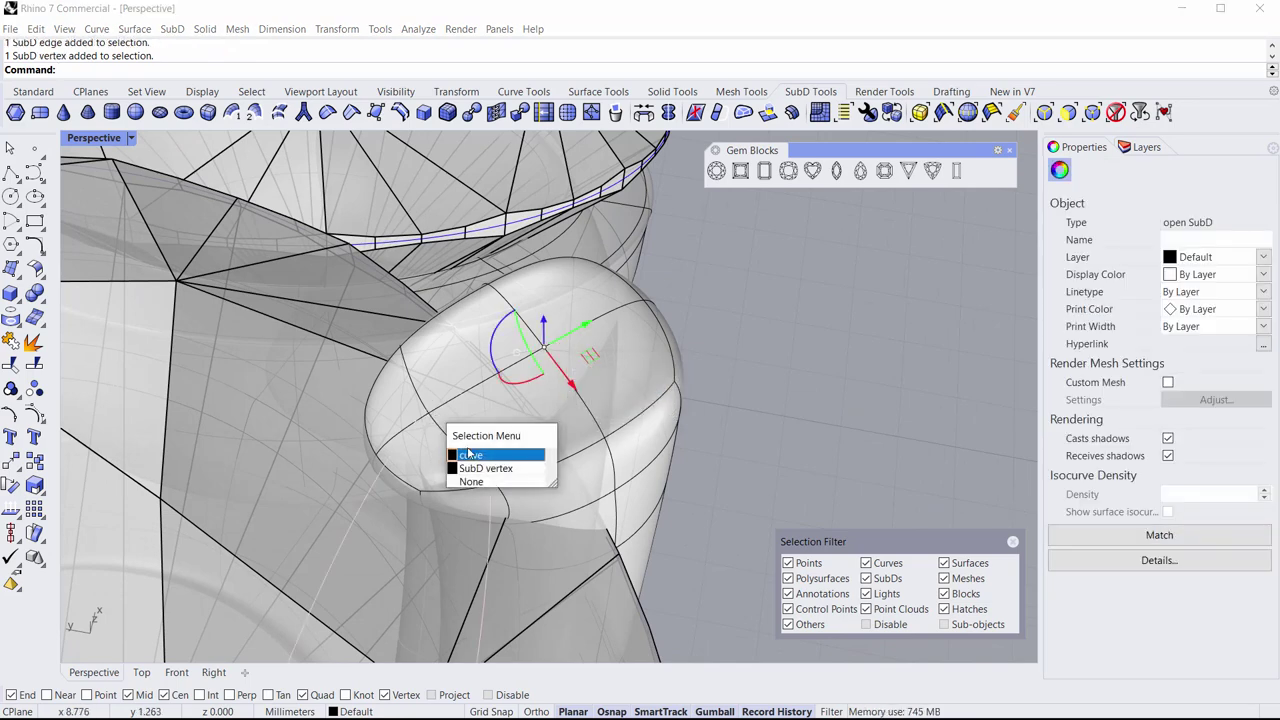
pyautogui.click(485, 468)
pyautogui.moveTo(651, 470); pyautogui.dragTo(553, 360, button='right')
pyautogui.moveTo(532, 338); pyautogui.dragTo(530, 311)
pyautogui.click(969, 393)
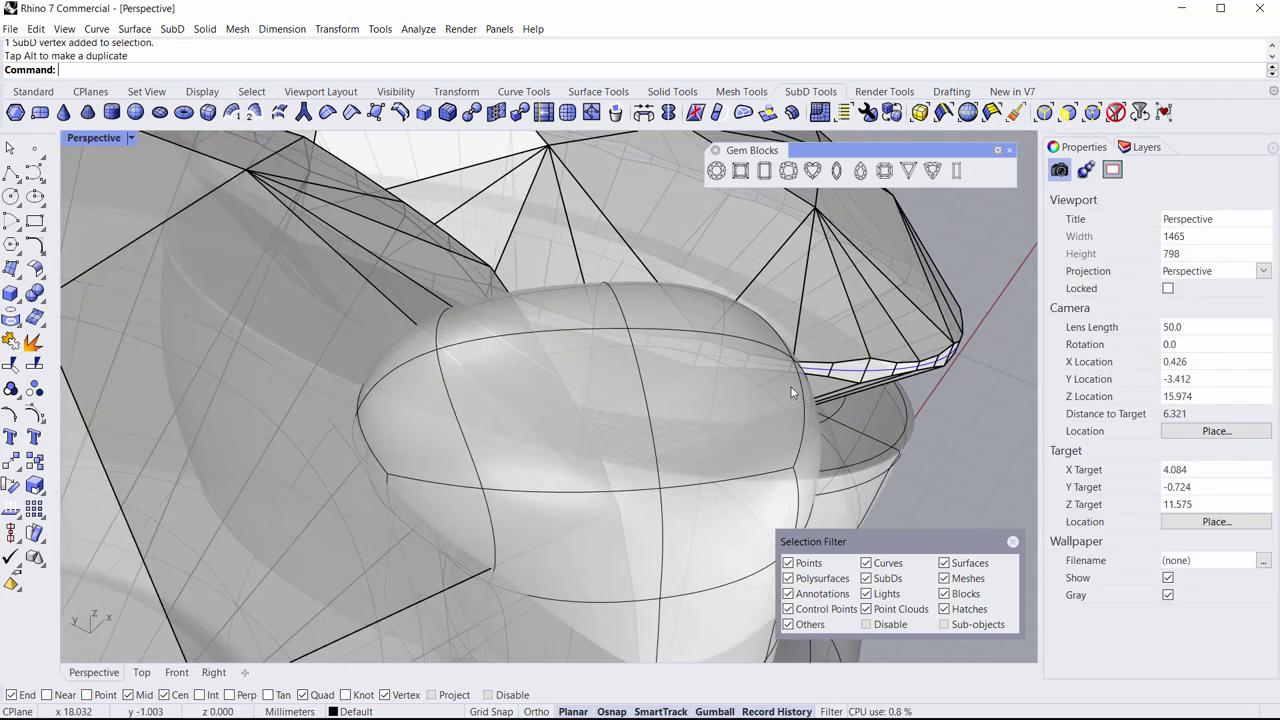
# Step: Move the picked SubD component of the prong tip slightly sideways to refine the tip's shape
pyautogui.moveTo(780, 378); pyautogui.dragTo(610, 388, button='right')
pyautogui.keyDown('ctrl'); pyautogui.keyDown('shift'); pyautogui.click(540, 378); pyautogui.keyUp('shift'); pyautogui.keyUp('ctrl')
pyautogui.moveTo(752, 318); pyautogui.dragTo(671, 323)
pyautogui.scroll(-8, 680, 398)
pyautogui.click(921, 384)
# Step: Restrict selection to faces and scale the prong tip's two innermost faces over the gem narrower
pyautogui.moveTo(921, 384); pyautogui.dragTo(576, 466, button='right')
pyautogui.scroll(6, 576, 466)
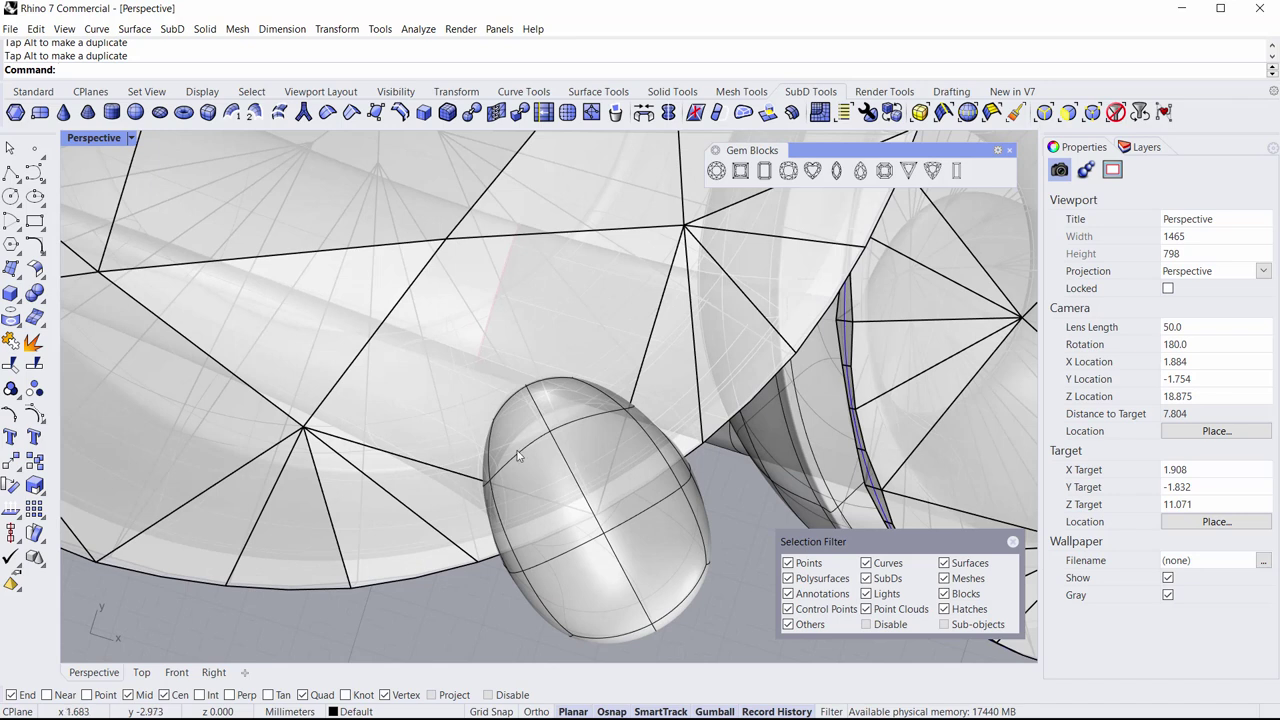
pyautogui.click(1045, 112)
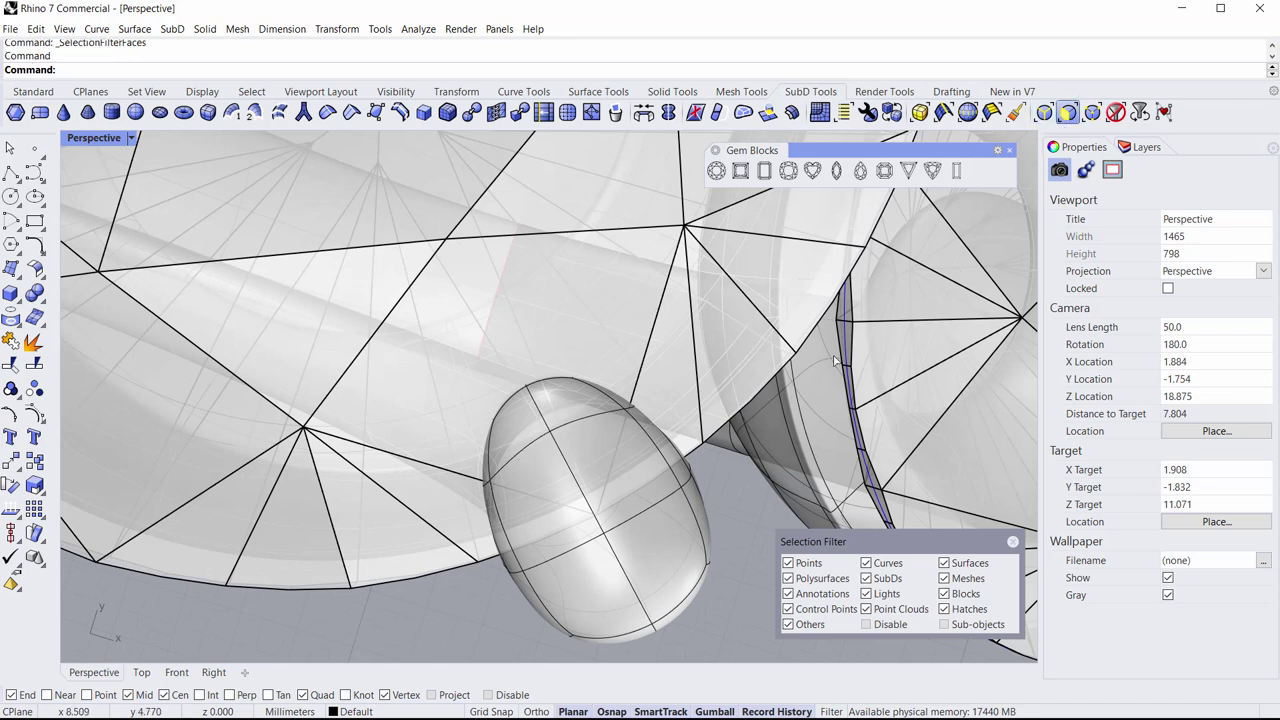
pyautogui.click(569, 414)
pyautogui.keyDown('shift'); pyautogui.click(517, 434); pyautogui.keyUp('shift')
pyautogui.scroll(6, 517, 434)
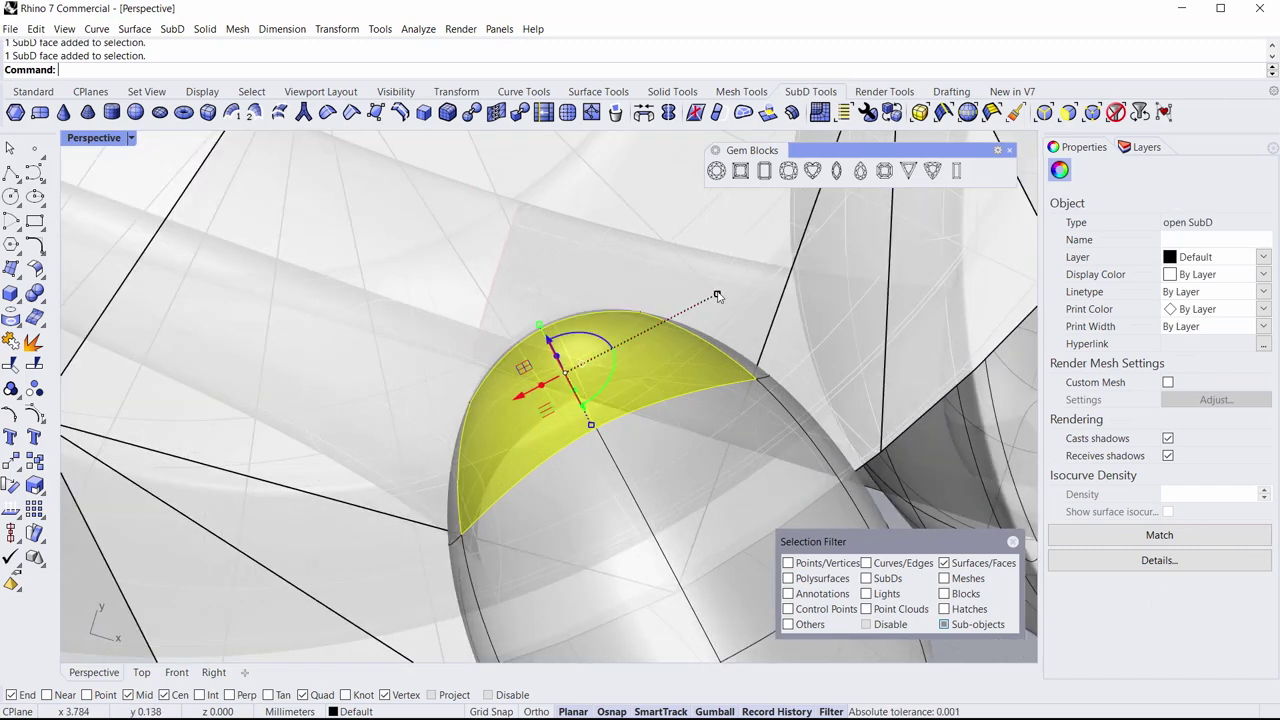
pyautogui.moveTo(717, 296); pyautogui.dragTo(658, 324)
pyautogui.scroll(-12, 629, 403)
pyautogui.keyDown('shift'); pyautogui.moveTo(629, 403); pyautogui.dragTo(620, 326, button='right'); pyautogui.keyUp('shift')
pyautogui.click(617, 432)
# Step: Cap the open boundary at the prong's opposite end by filling its SubD edges with the Automatic patch style
pyautogui.moveTo(617, 432); pyautogui.dragTo(441, 375, button='right')
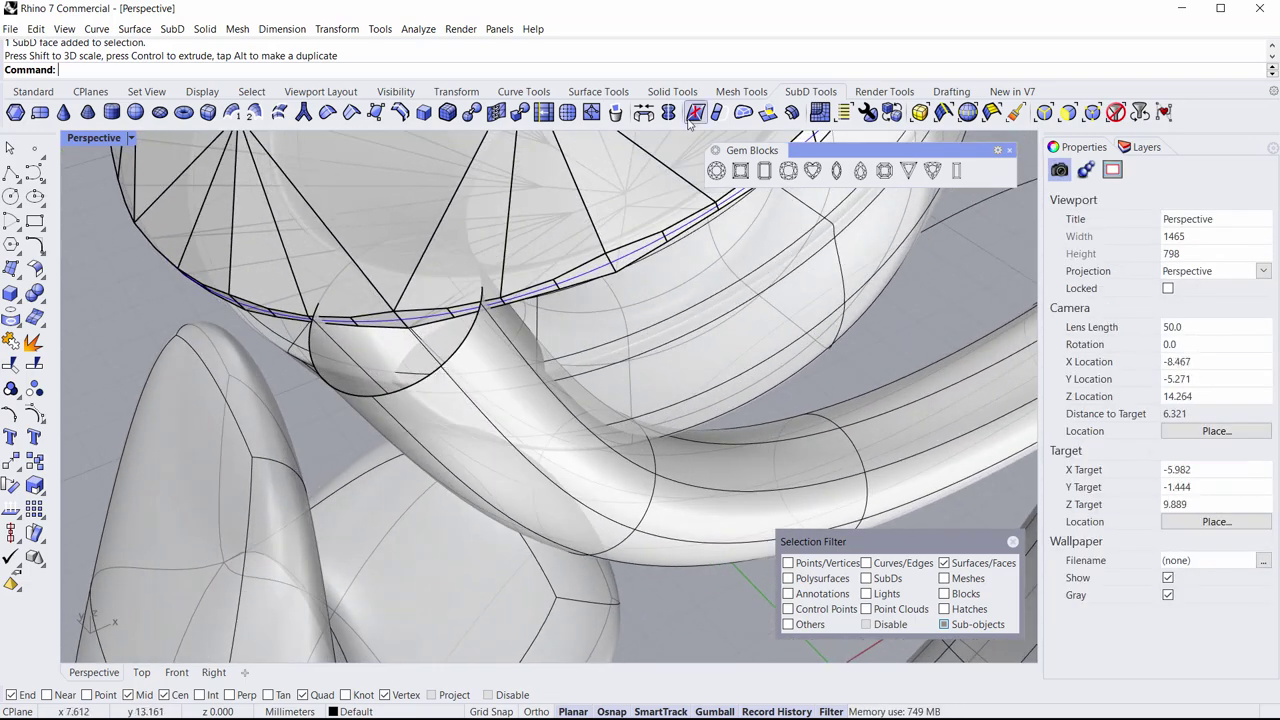
pyautogui.click(743, 112)
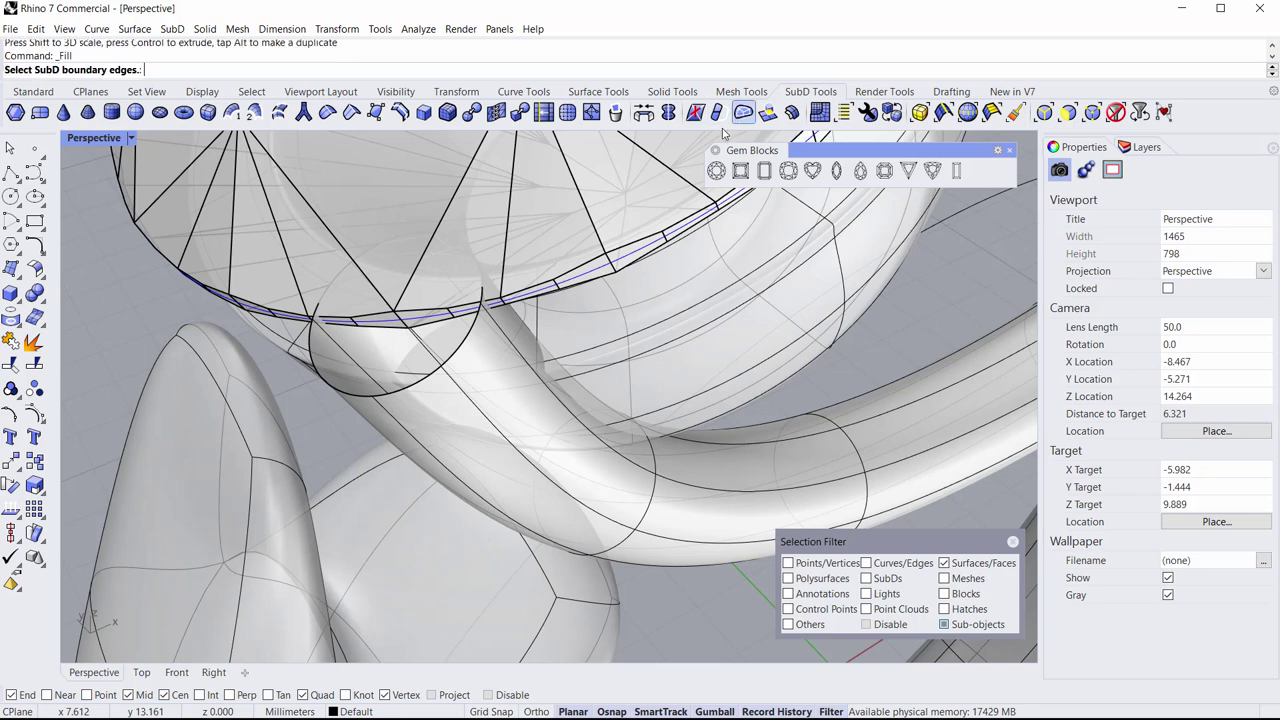
pyautogui.click(411, 386)
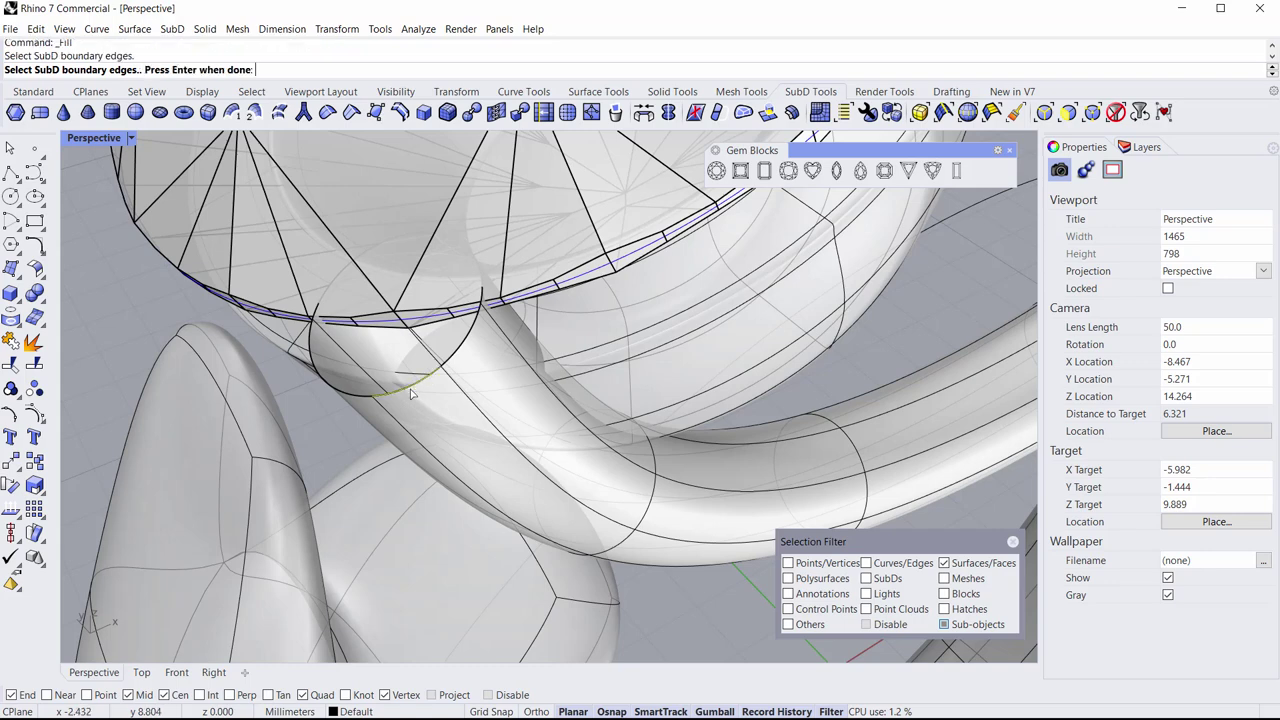
pyautogui.press('Return')
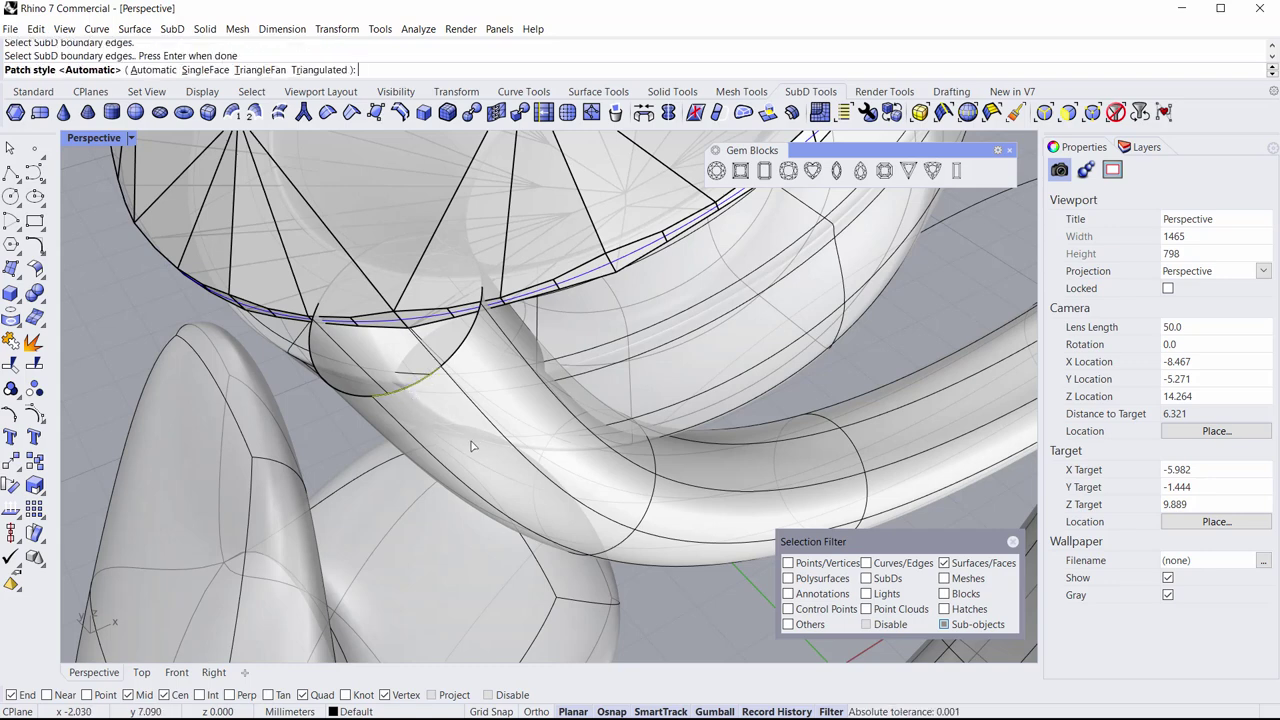
pyautogui.click(173, 72)
# Step: Select the four cap faces at the prong's opposite end and move them in two passes to extend that tip above the gem
pyautogui.moveTo(419, 403); pyautogui.dragTo(590, 443, button='right')
pyautogui.scroll(2, 541, 412)
pyautogui.moveTo(578, 383); pyautogui.dragTo(589, 408, button='right')
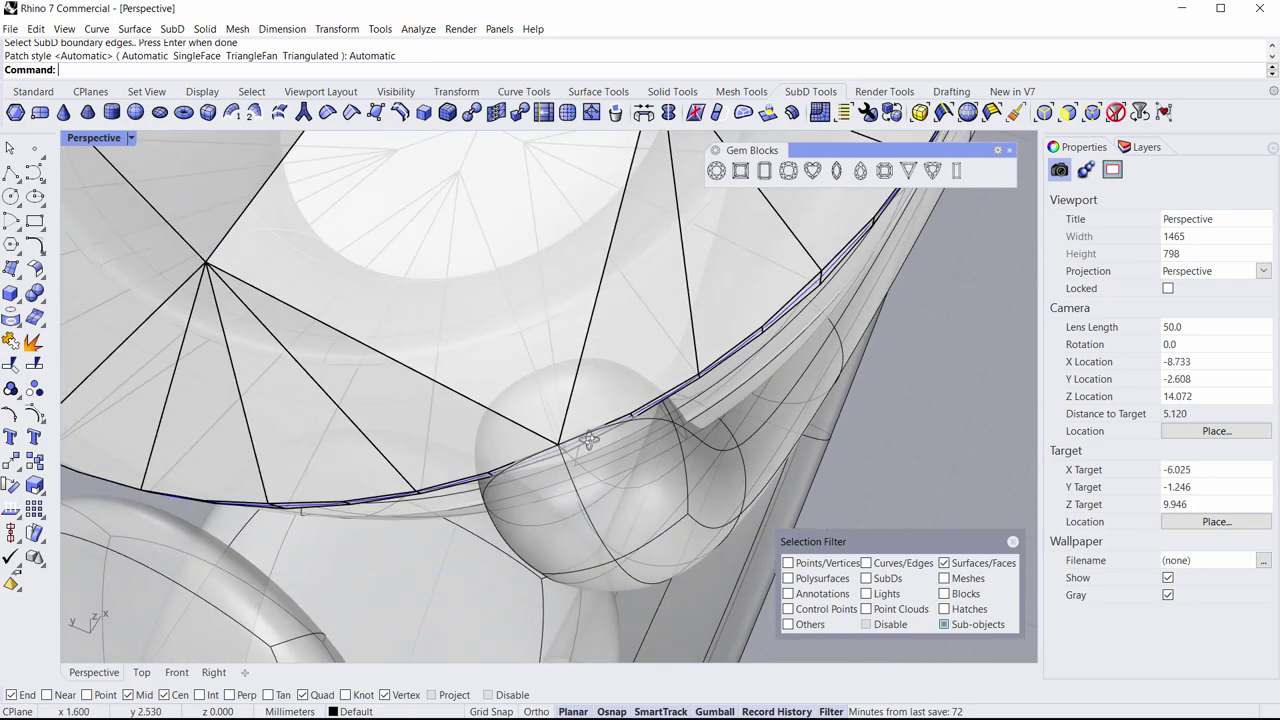
pyautogui.click(589, 409)
pyautogui.keyDown('shift'); pyautogui.click(521, 445); pyautogui.keyUp('shift')
pyautogui.keyDown('shift'); pyautogui.click(546, 514); pyautogui.keyUp('shift')
pyautogui.keyDown('shift'); pyautogui.click(628, 489); pyautogui.keyUp('shift')
pyautogui.moveTo(663, 495); pyautogui.dragTo(475, 368, button='right')
pyautogui.moveTo(479, 360); pyautogui.dragTo(453, 328)
pyautogui.moveTo(453, 322); pyautogui.dragTo(492, 290, button='right')
pyautogui.moveTo(507, 287); pyautogui.dragTo(460, 208)
pyautogui.moveTo(520, 260); pyautogui.dragTo(788, 344, button='right')
pyautogui.click(754, 281)
# Step: Pull the second tip's two gem-side faces inward over the stone and scale them narrower
pyautogui.moveTo(754, 281); pyautogui.dragTo(607, 369, button='right')
pyautogui.scroll(5, 607, 369)
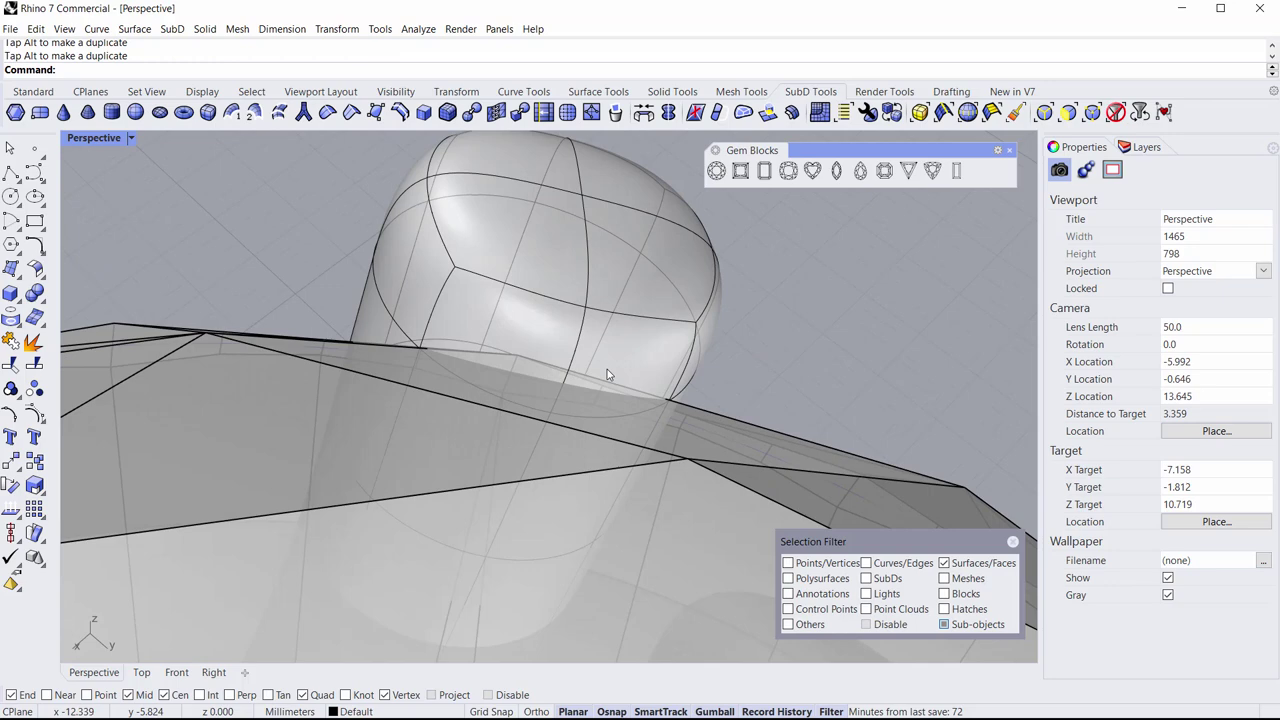
pyautogui.click(607, 369)
pyautogui.keyDown('shift'); pyautogui.click(531, 334); pyautogui.keyUp('shift')
pyautogui.moveTo(531, 334); pyautogui.dragTo(524, 406, button='right')
pyautogui.moveTo(469, 440); pyautogui.dragTo(480, 517)
pyautogui.moveTo(590, 492); pyautogui.dragTo(540, 486)
pyautogui.click(691, 430)
# Step: Clear the face selection filter and raise the top SubD vertices of the second prong tip to round its crown
pyautogui.moveTo(691, 430); pyautogui.dragTo(561, 350, button='right')
pyautogui.scroll(-4, 580, 343)
pyautogui.scroll(2, 540, 339)
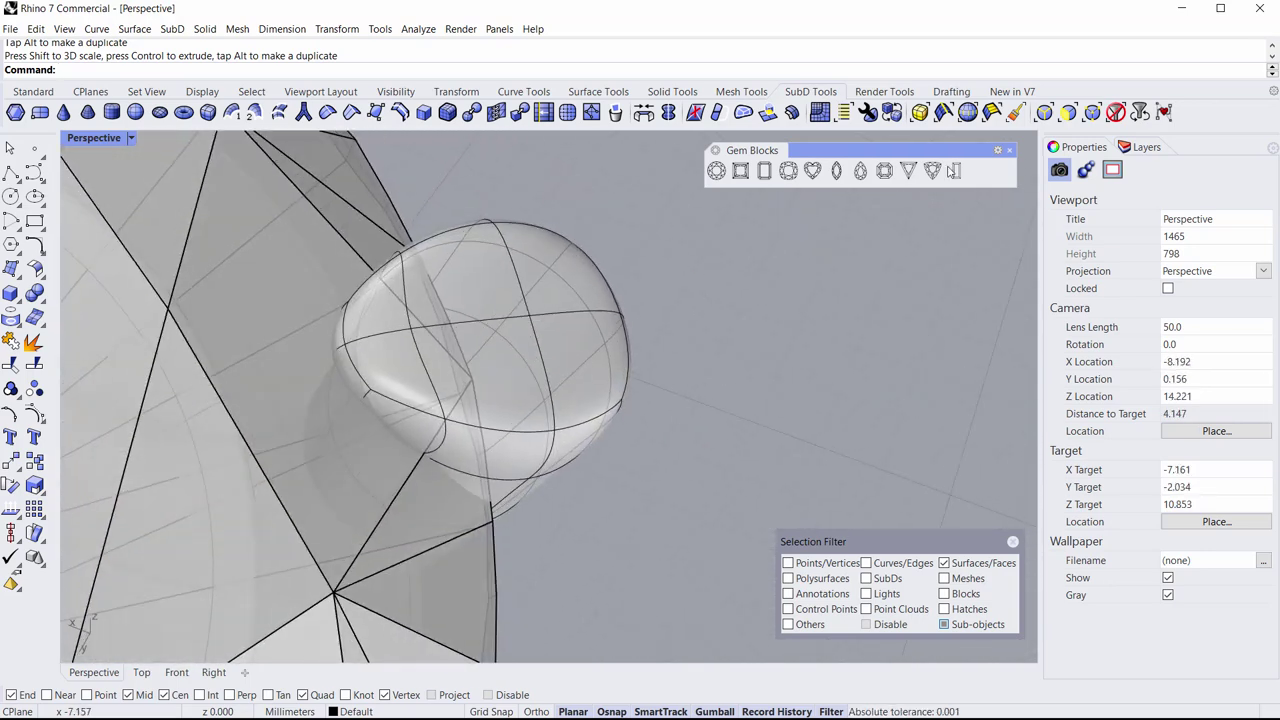
pyautogui.click(1117, 112)
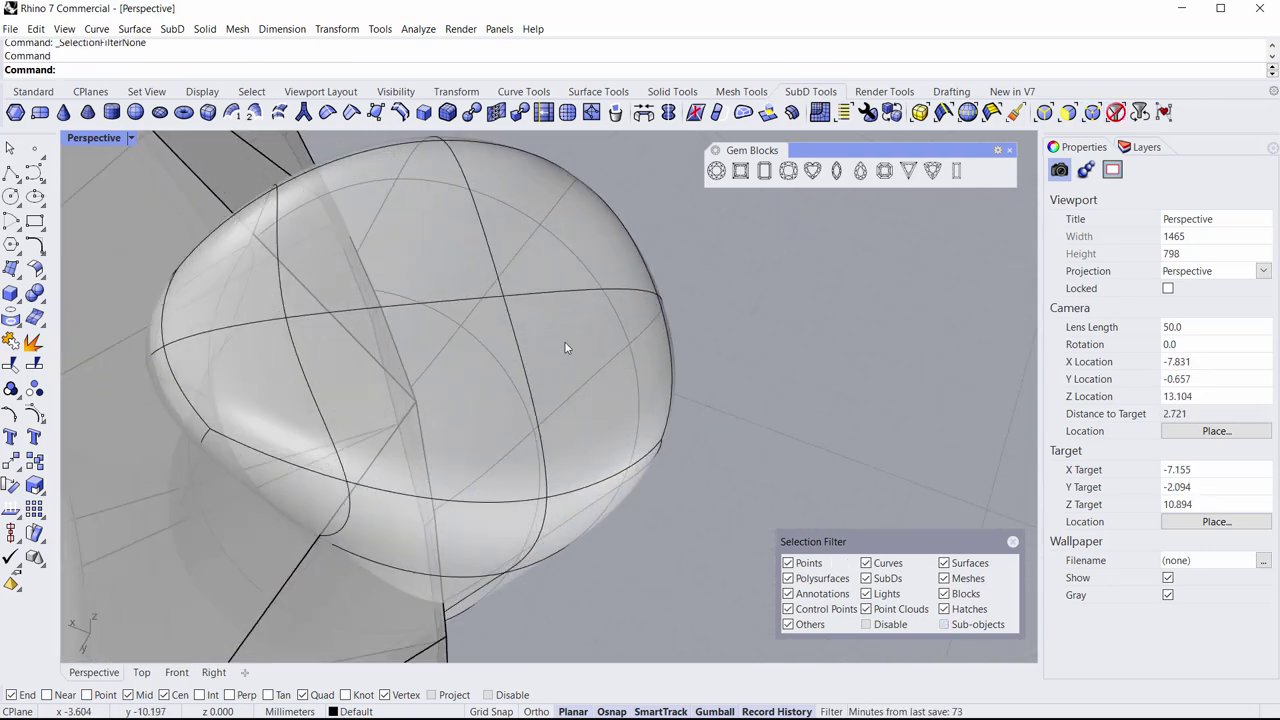
pyautogui.click(507, 300)
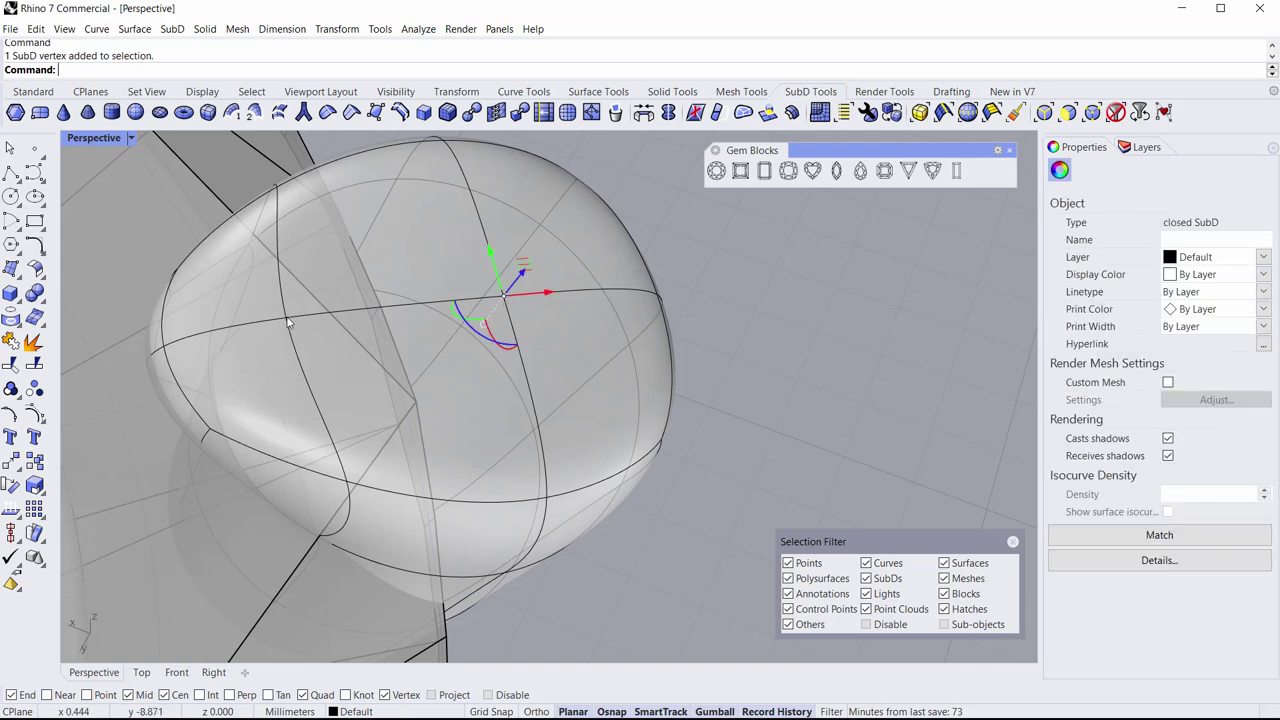
pyautogui.moveTo(335, 360); pyautogui.dragTo(502, 286, button='right')
pyautogui.moveTo(560, 259); pyautogui.dragTo(585, 193)
pyautogui.click(832, 323)
pyautogui.moveTo(832, 323); pyautogui.dragTo(574, 362, button='right')
pyautogui.click(575, 373)
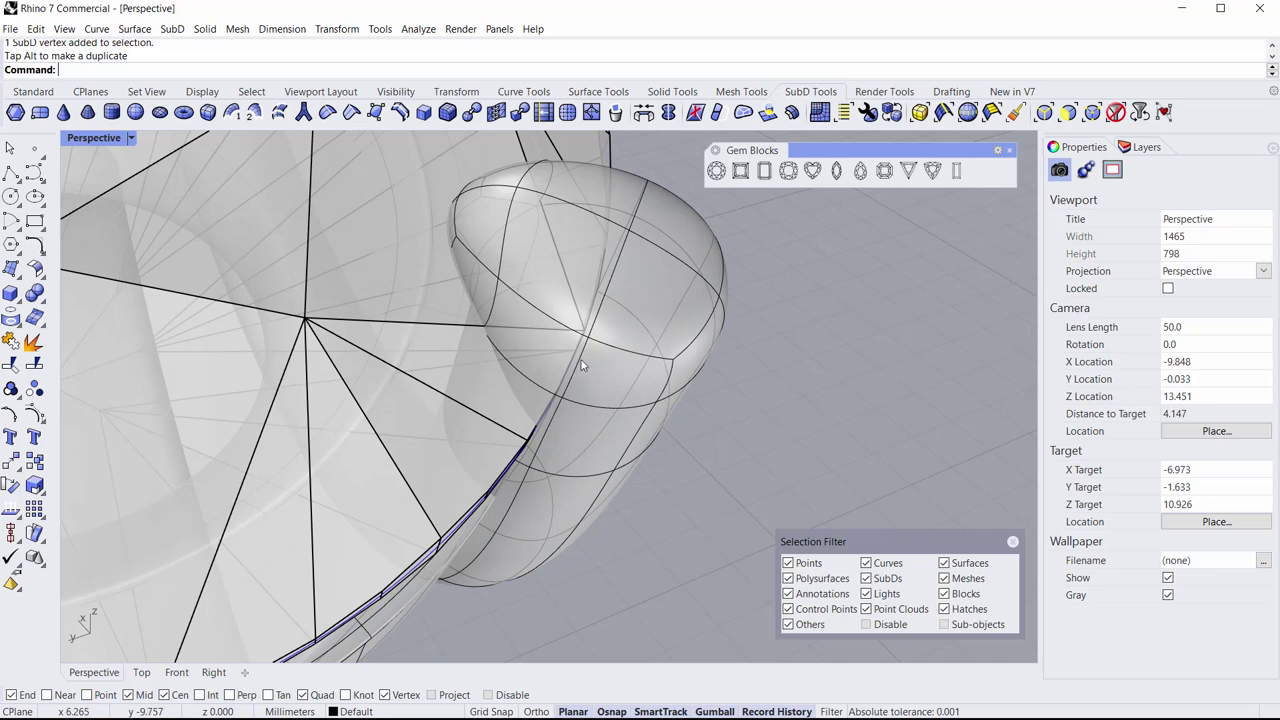
# Step: Select the two opposite side edges of the prong tip and scale them closer together to narrow it
pyautogui.keyDown('ctrl'); pyautogui.keyDown('shift'); pyautogui.click(582, 366); pyautogui.keyUp('shift'); pyautogui.keyUp('ctrl')
pyautogui.moveTo(582, 366); pyautogui.dragTo(568, 398, button='right')
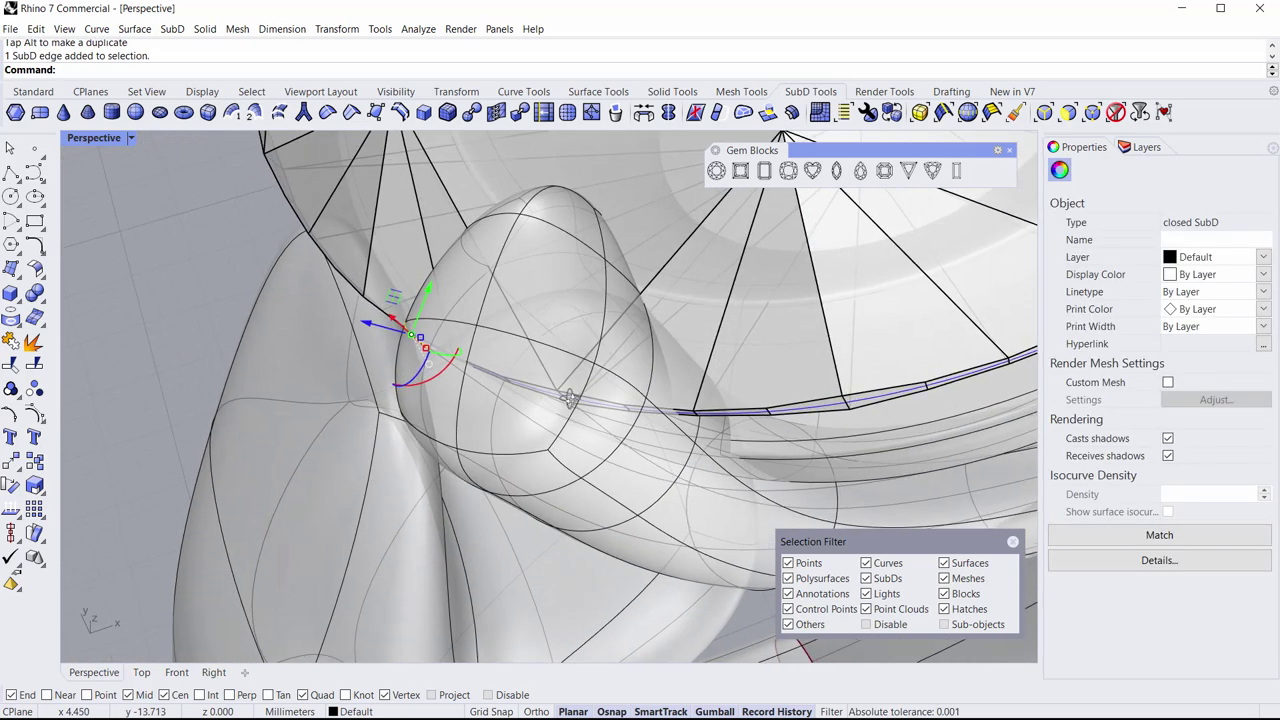
pyautogui.keyDown('ctrl'); pyautogui.keyDown('shift'); pyautogui.click(623, 402); pyautogui.keyUp('shift'); pyautogui.keyUp('ctrl')
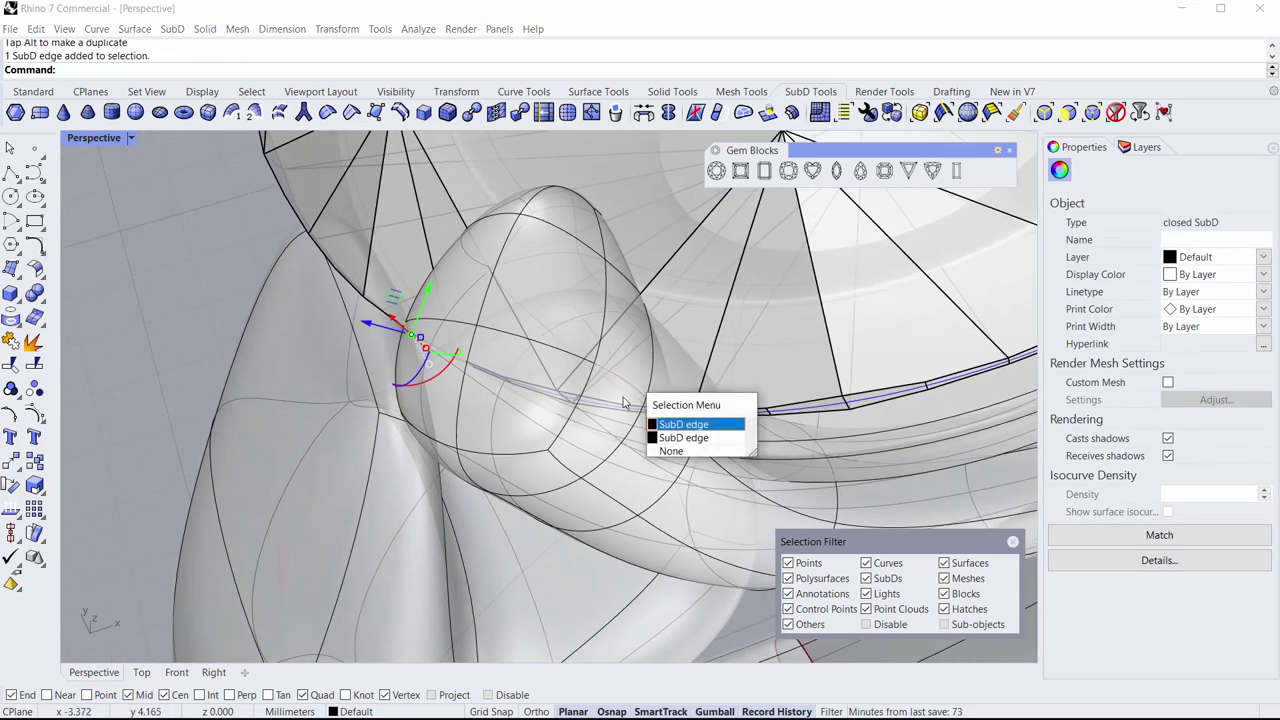
pyautogui.click(667, 426)
pyautogui.moveTo(667, 426); pyautogui.dragTo(679, 318, button='right')
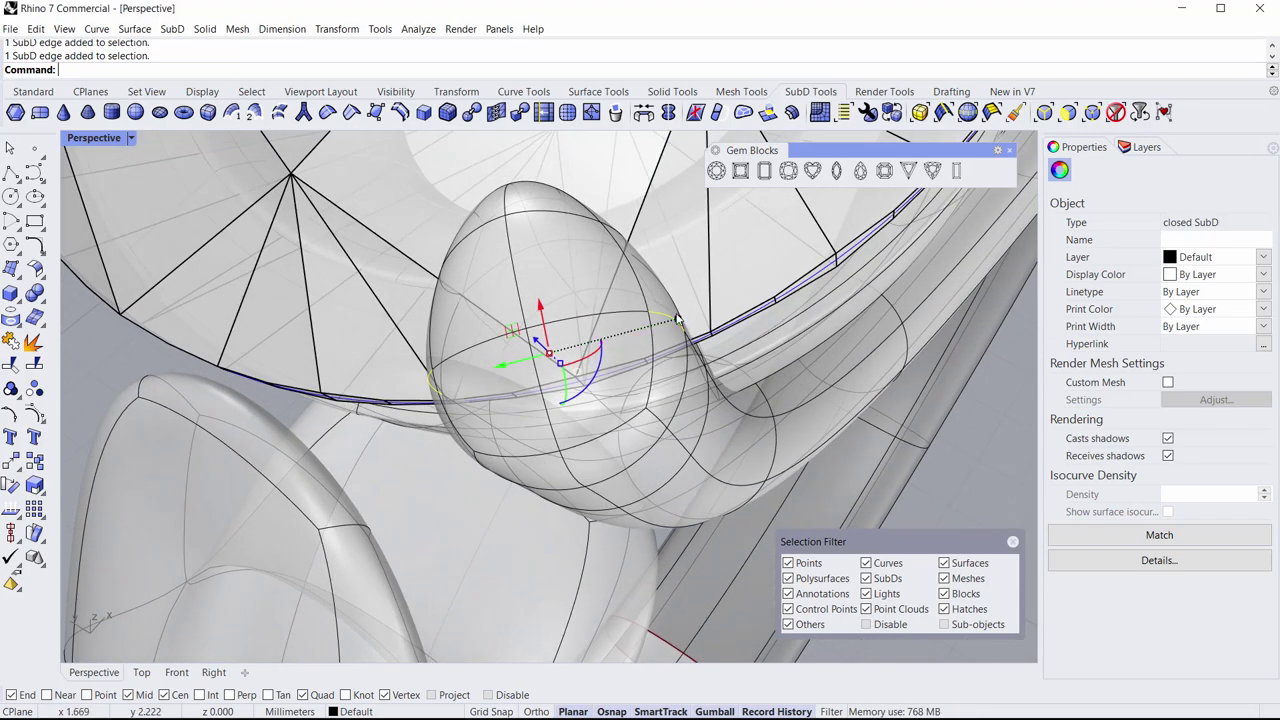
pyautogui.moveTo(678, 318); pyautogui.dragTo(658, 336)
pyautogui.scroll(-10, 722, 408)
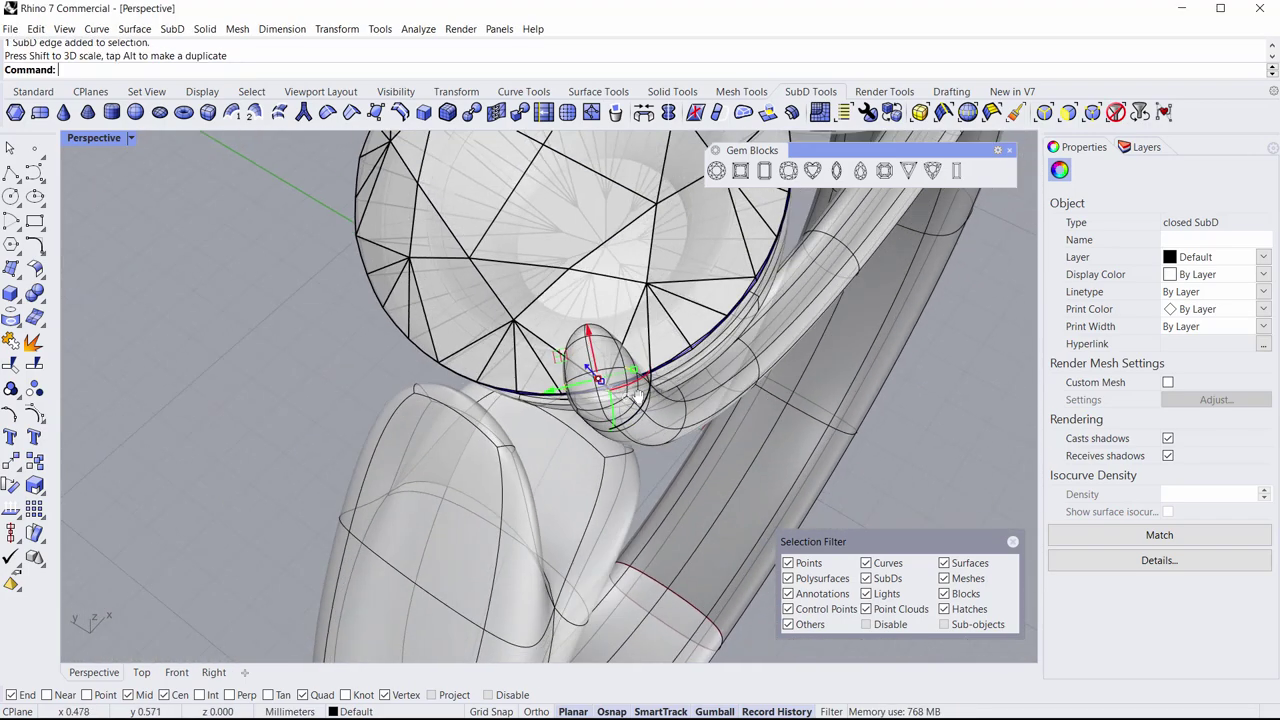
# Step: Clear the selection and set the Perspective viewport's display mode to Shaded
pyautogui.scroll(2, 828, 406)
pyautogui.click(828, 406)
pyautogui.click(918, 456)
pyautogui.scroll(-4, 674, 420)
pyautogui.keyDown('shift'); pyautogui.moveTo(918, 456); pyautogui.dragTo(570, 419, button='right'); pyautogui.keyUp('shift')
pyautogui.scroll(-4, 449, 463)
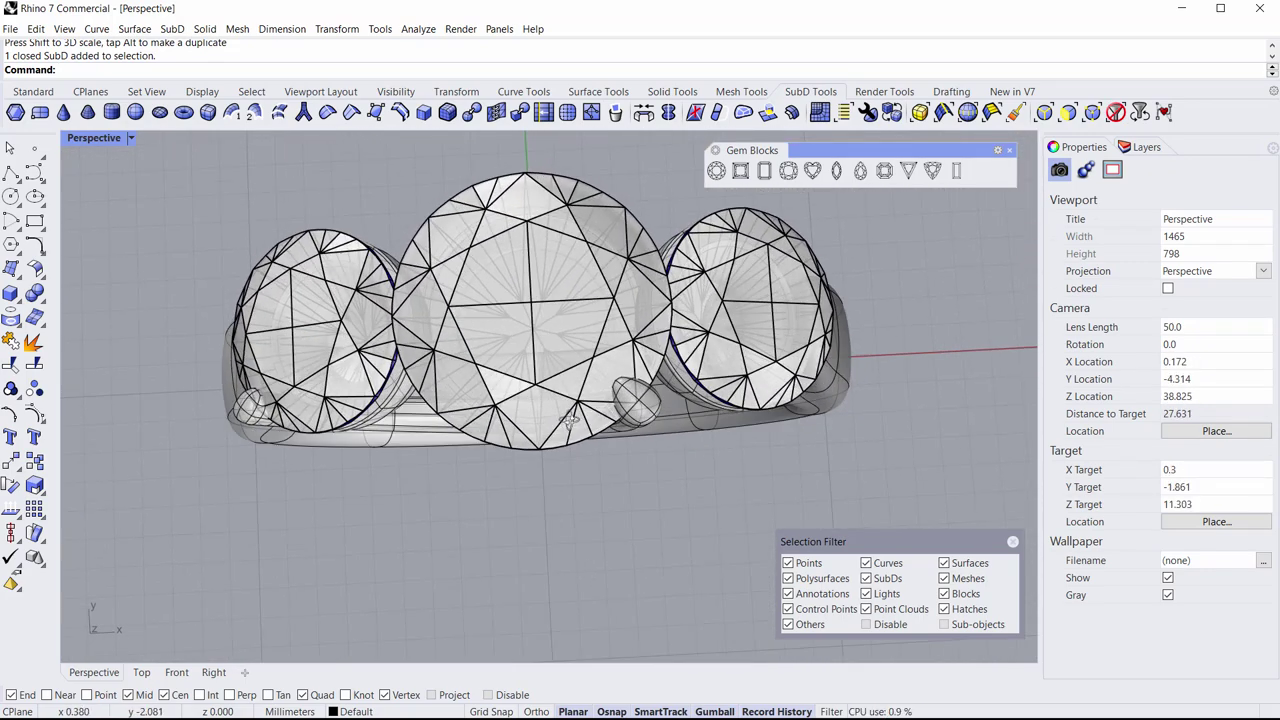
pyautogui.click(82, 140)
pyautogui.click(160, 209)
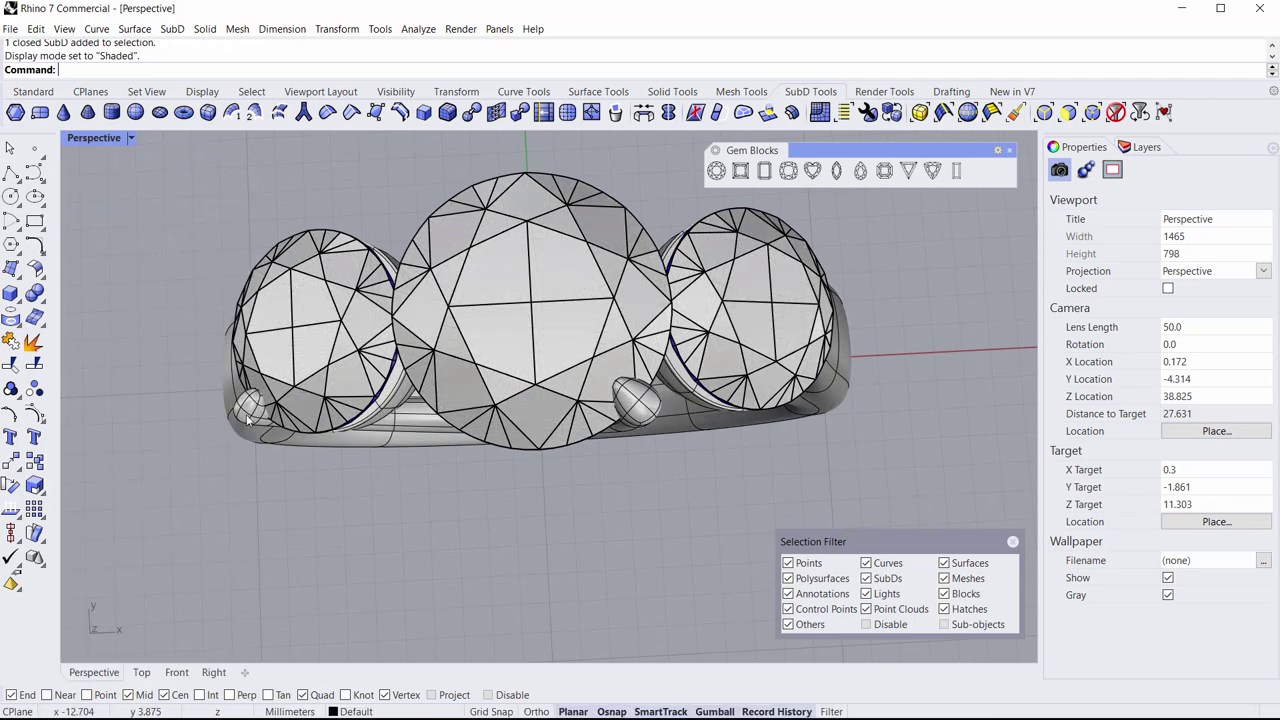
# Step: Mirror a copy of the curved prong across the vertical plane through 0,0,0 along the Y axis
pyautogui.moveTo(254, 459); pyautogui.dragTo(407, 336, button='right')
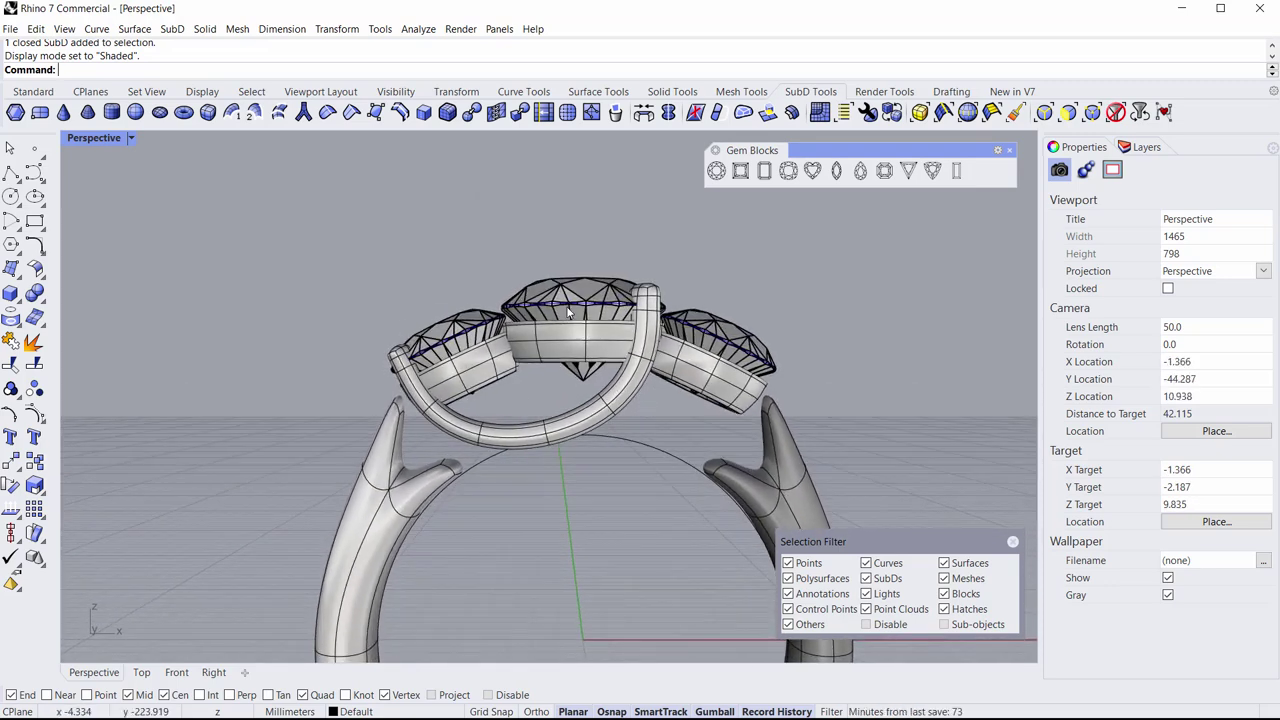
pyautogui.moveTo(565, 319); pyautogui.dragTo(605, 482, button='right')
pyautogui.click(600, 426)
pyautogui.click(582, 495)
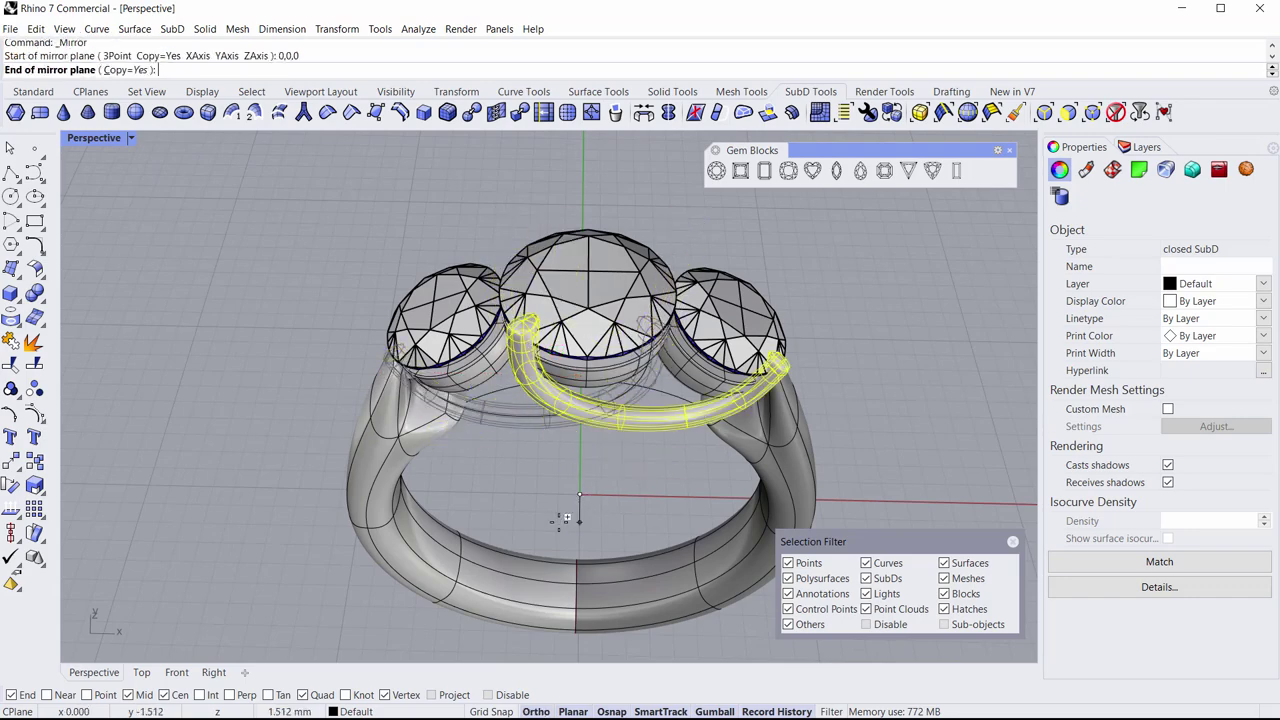
pyautogui.keyDown('shift'); pyautogui.click(559, 522); pyautogui.keyUp('shift')
pyautogui.click(605, 520)
# Step: Select the cross-section edge loop beside the crossing on the mirrored prong and align the gumball to the CPlane
pyautogui.moveTo(605, 520); pyautogui.dragTo(601, 436, button='right')
pyautogui.scroll(4, 617, 408)
pyautogui.scroll(5, 610, 440)
pyautogui.click(614, 451)
pyautogui.scroll(2, 630, 460)
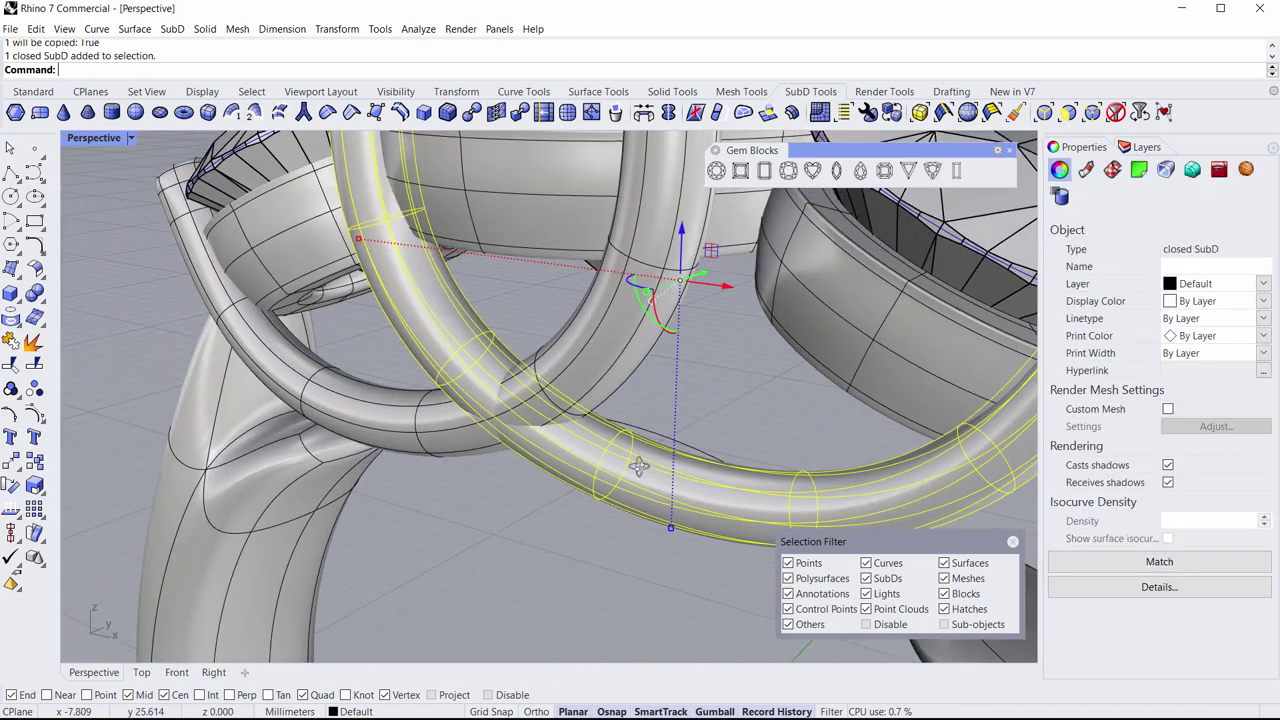
pyautogui.press('Escape')
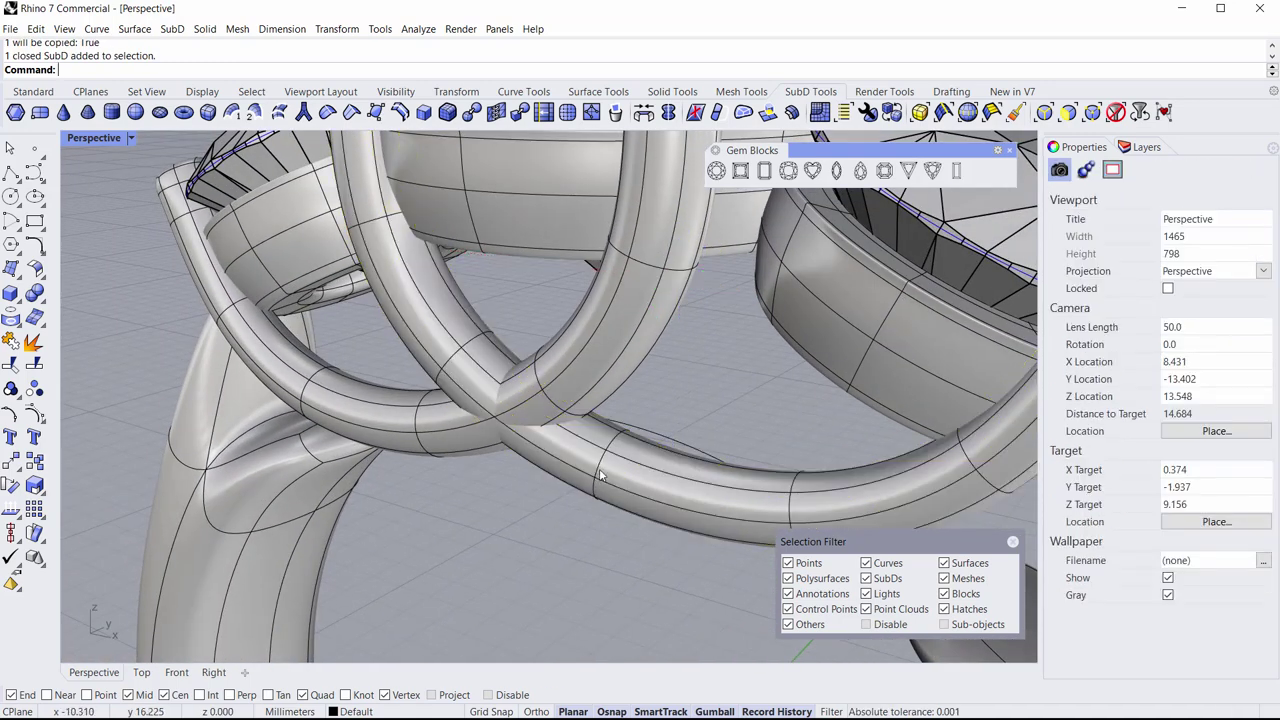
pyautogui.keyDown('ctrl'); pyautogui.keyDown('shift'); pyautogui.doubleClick(600, 476); pyautogui.keyUp('shift'); pyautogui.keyUp('ctrl')
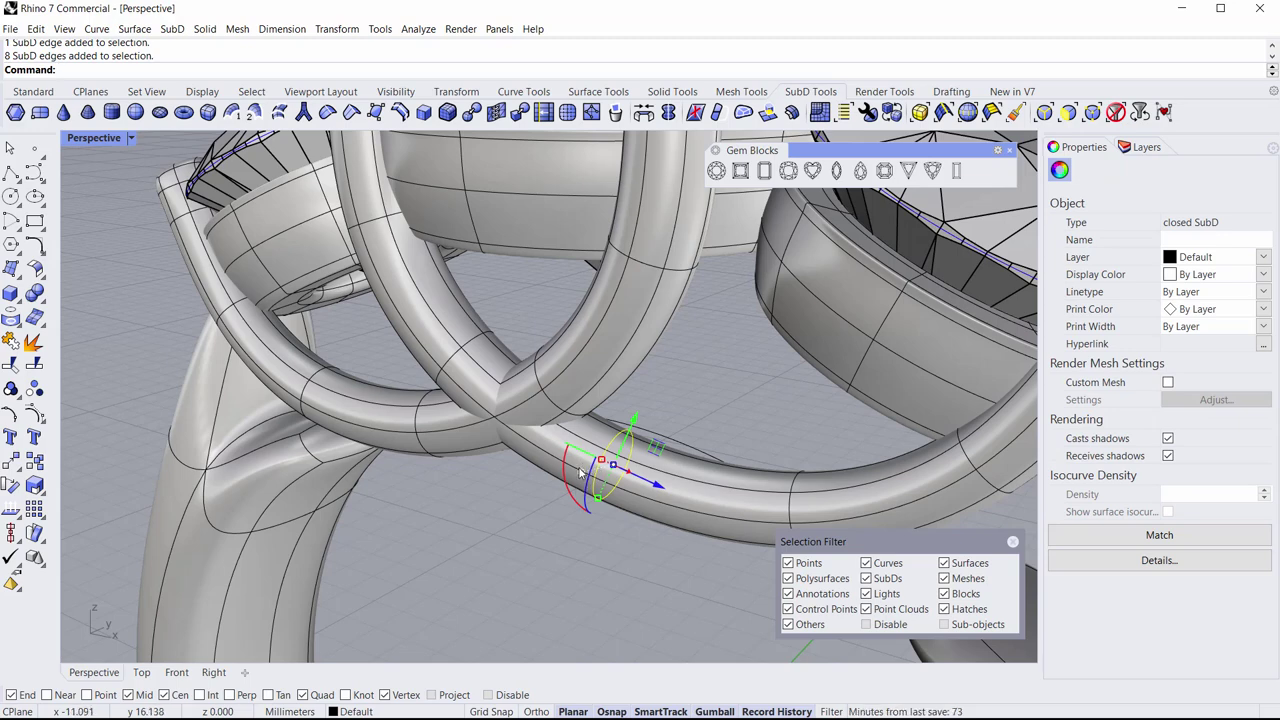
pyautogui.click(580, 473)
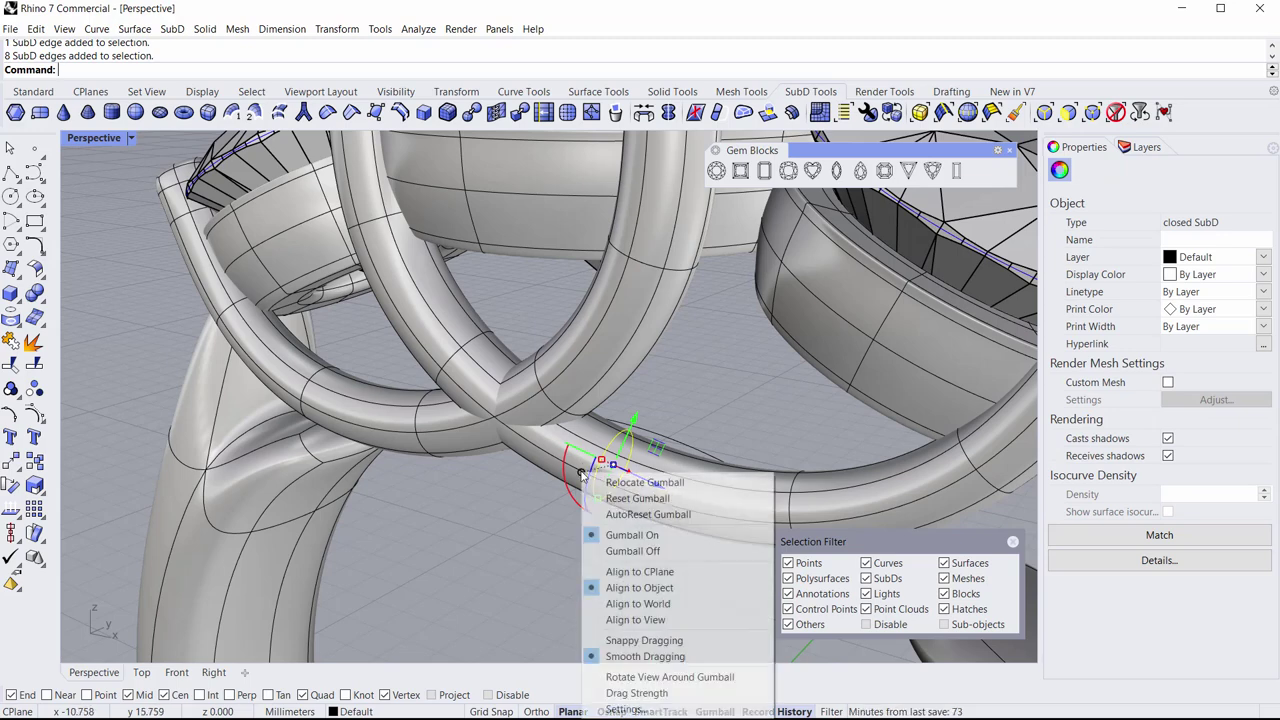
pyautogui.click(628, 574)
# Step: Shift the mirrored prong's edge loops on both sides of the crossing along Y, accepting the history break, so it passes behind the other prong
pyautogui.moveTo(634, 494); pyautogui.dragTo(589, 527, button='right')
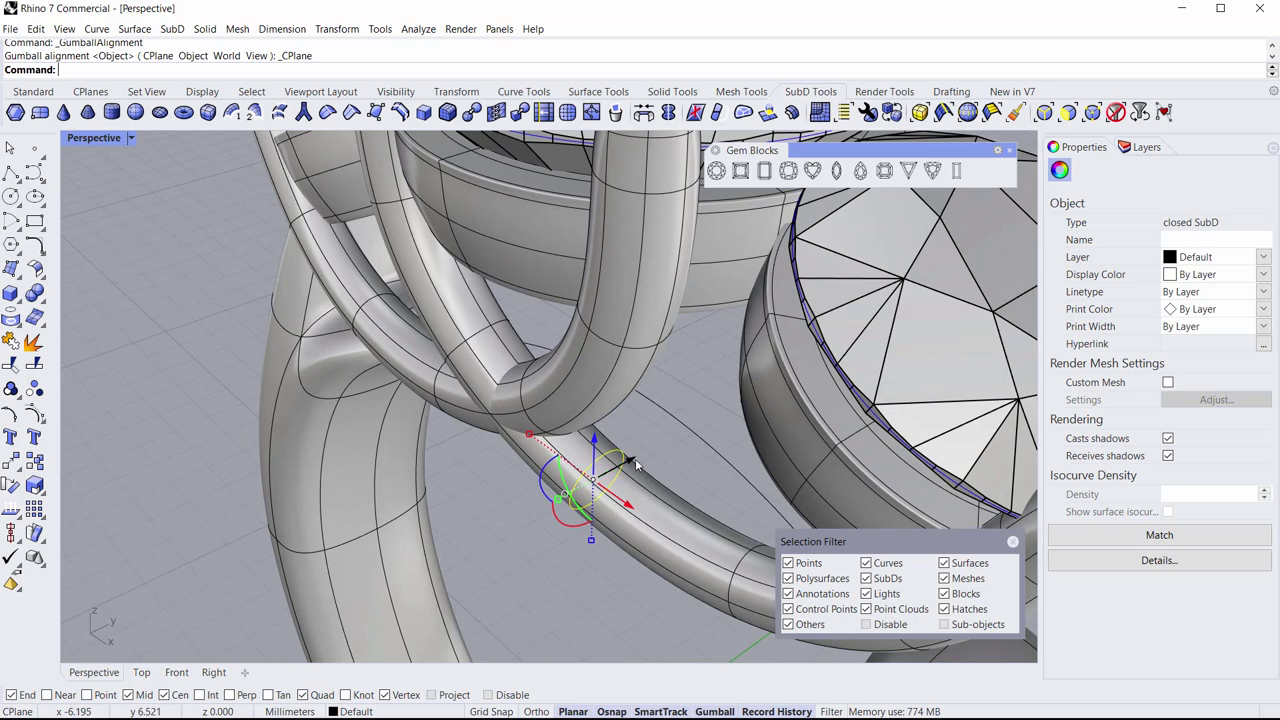
pyautogui.moveTo(636, 463); pyautogui.dragTo(440, 515)
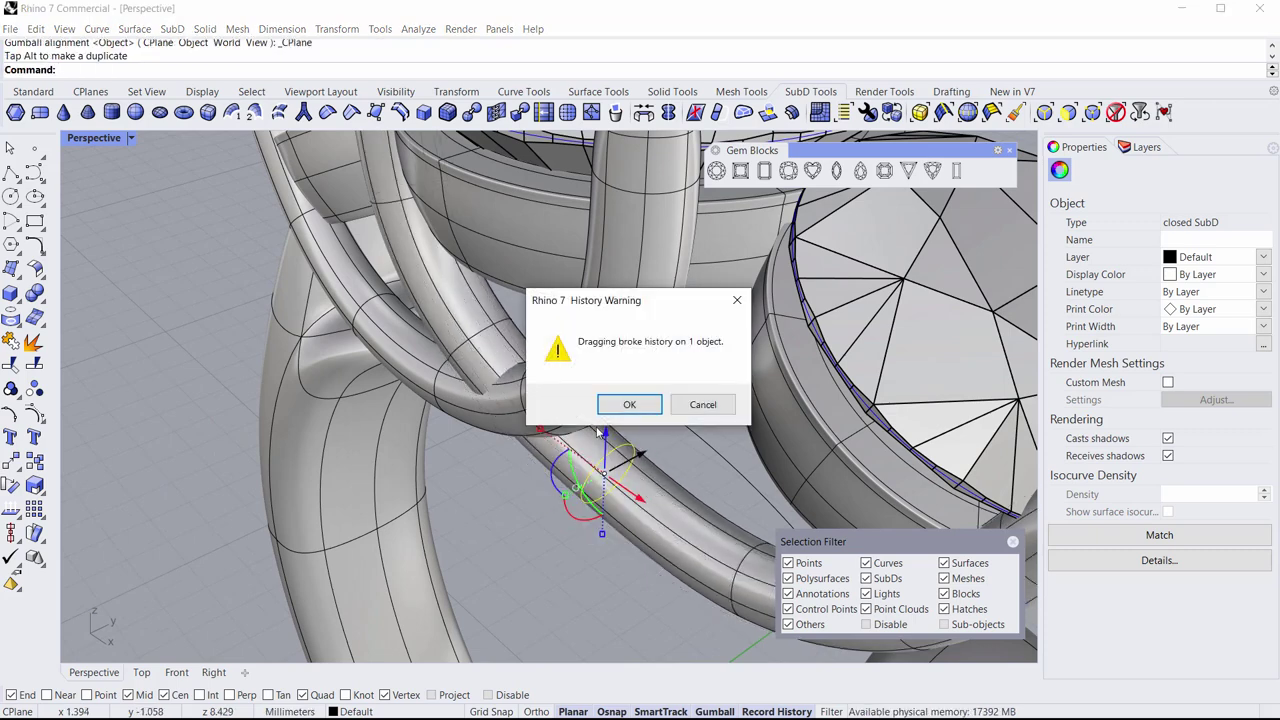
pyautogui.press('Return')
pyautogui.click(455, 490)
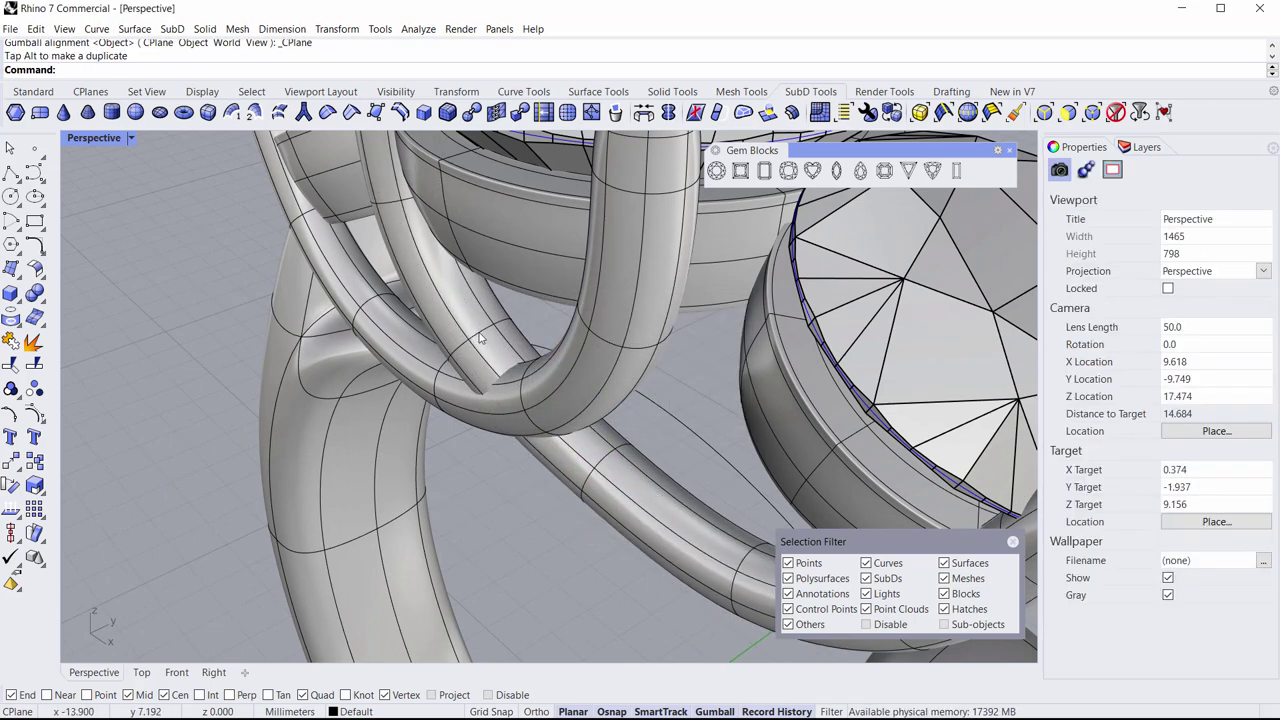
pyautogui.doubleClick(480, 340)
pyautogui.moveTo(519, 330); pyautogui.dragTo(518, 528)
pyautogui.click(518, 528)
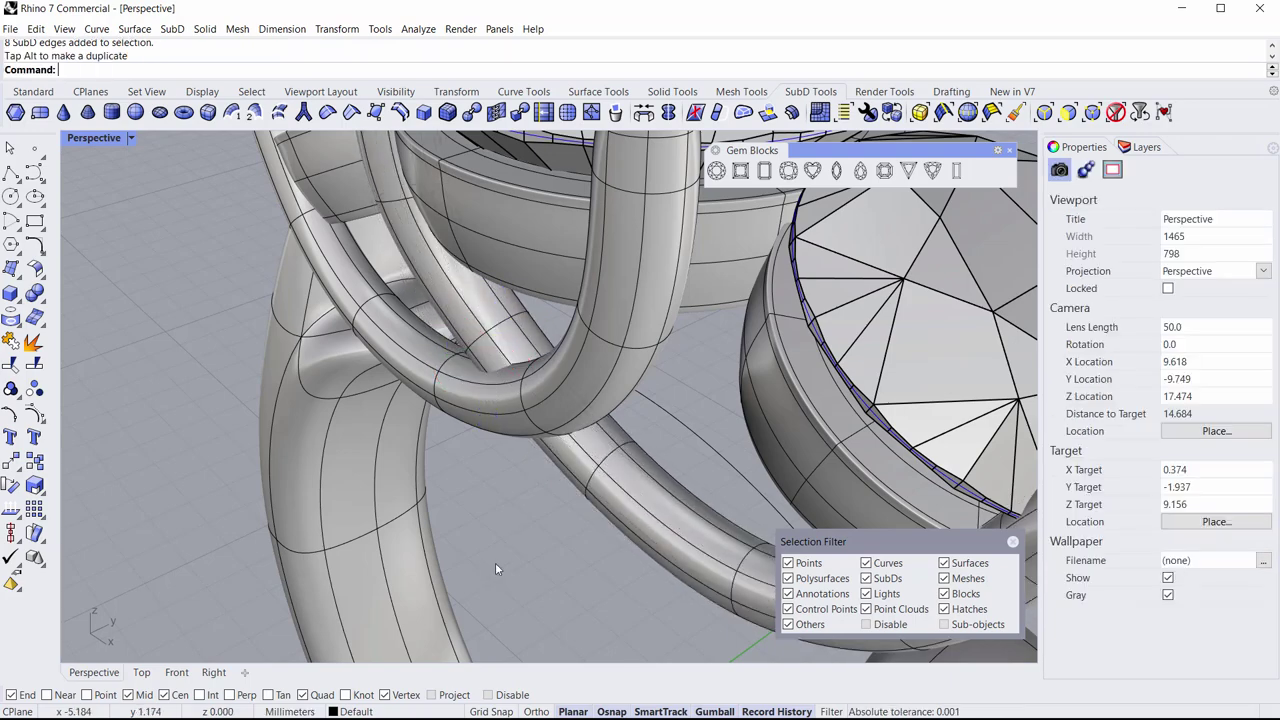
# Step: Select both crossed prongs and rotate a copy of them 180 degrees around the origin to the ring's opposite side
pyautogui.moveTo(518, 528); pyautogui.dragTo(535, 418, button='right')
pyautogui.scroll(-4, 520, 406)
pyautogui.click(445, 362)
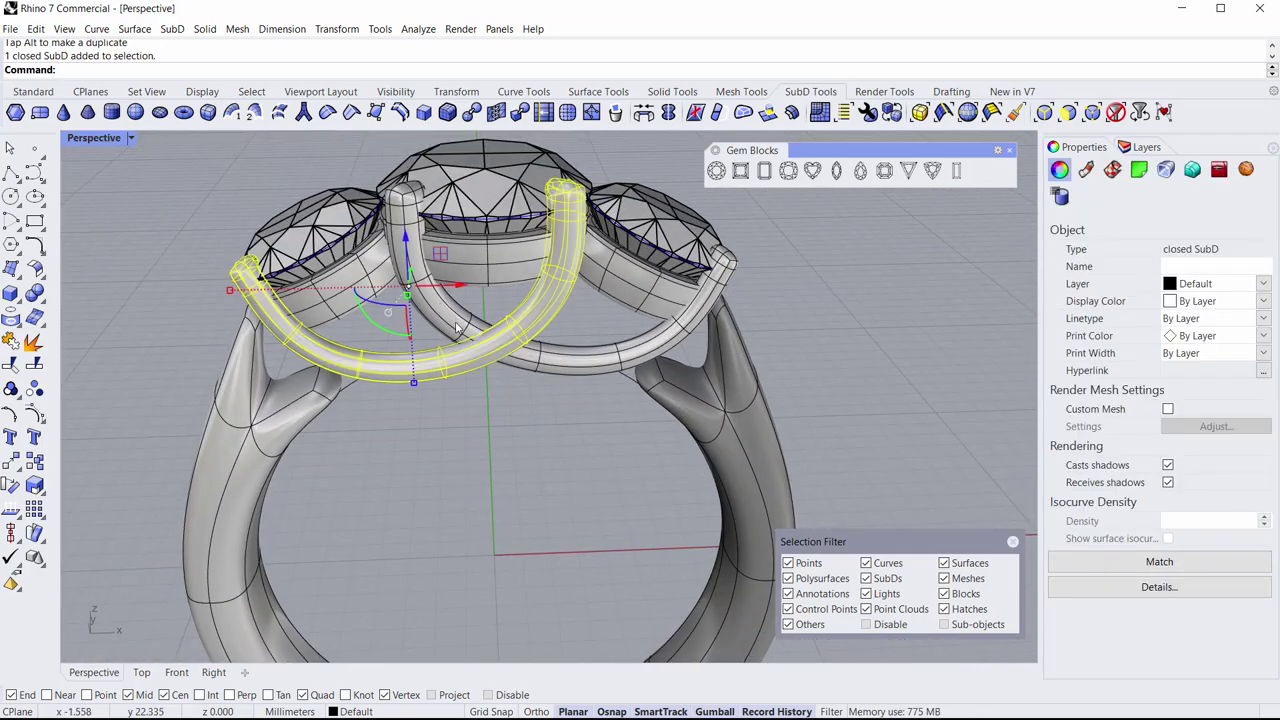
pyautogui.keyDown('shift'); pyautogui.click(455, 328); pyautogui.keyUp('shift')
pyautogui.moveTo(455, 328); pyautogui.dragTo(501, 417, button='right')
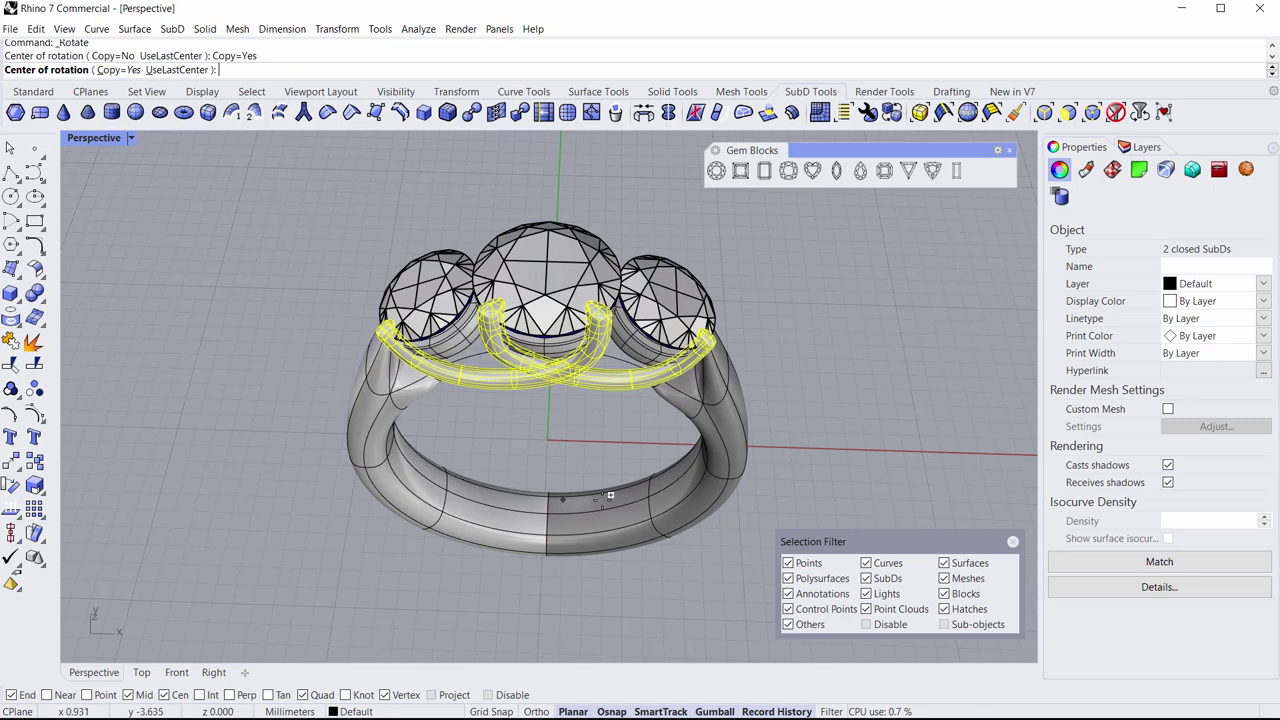
pyautogui.press('Return')
pyautogui.click(563, 599)
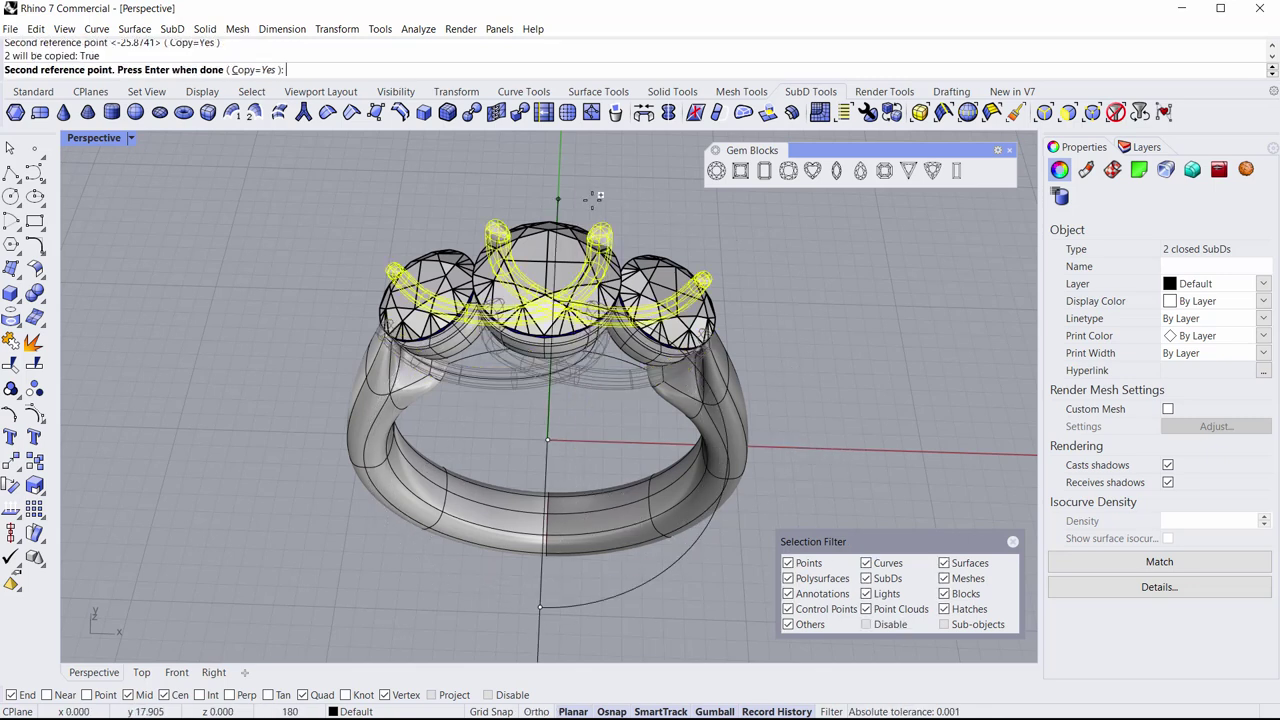
pyautogui.press('Return')
pyautogui.click(852, 301)
# Step: Examine how the four prongs sit around the side stone and the center stone
pyautogui.moveTo(852, 301); pyautogui.dragTo(600, 452, button='right')
pyautogui.scroll(3, 568, 449)
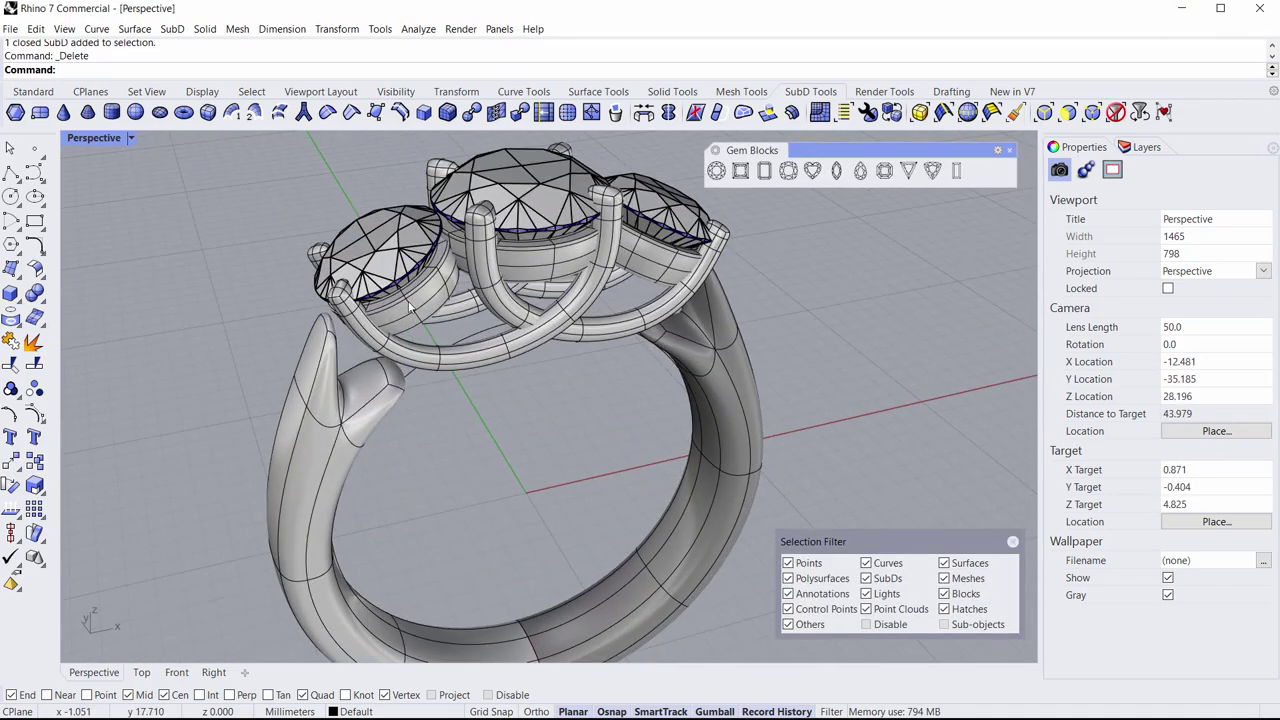
pyautogui.scroll(4, 408, 308)
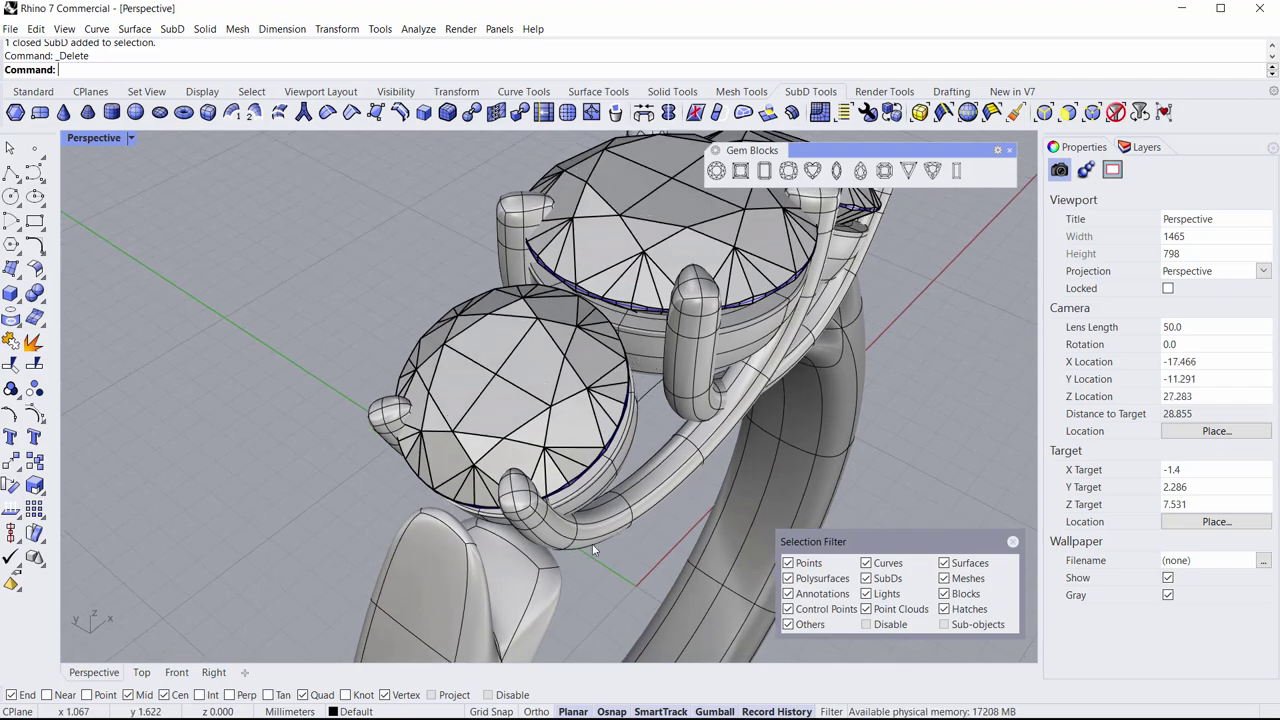
pyautogui.moveTo(586, 545); pyautogui.dragTo(658, 535, button='right')
pyautogui.scroll(10, 374, 395)
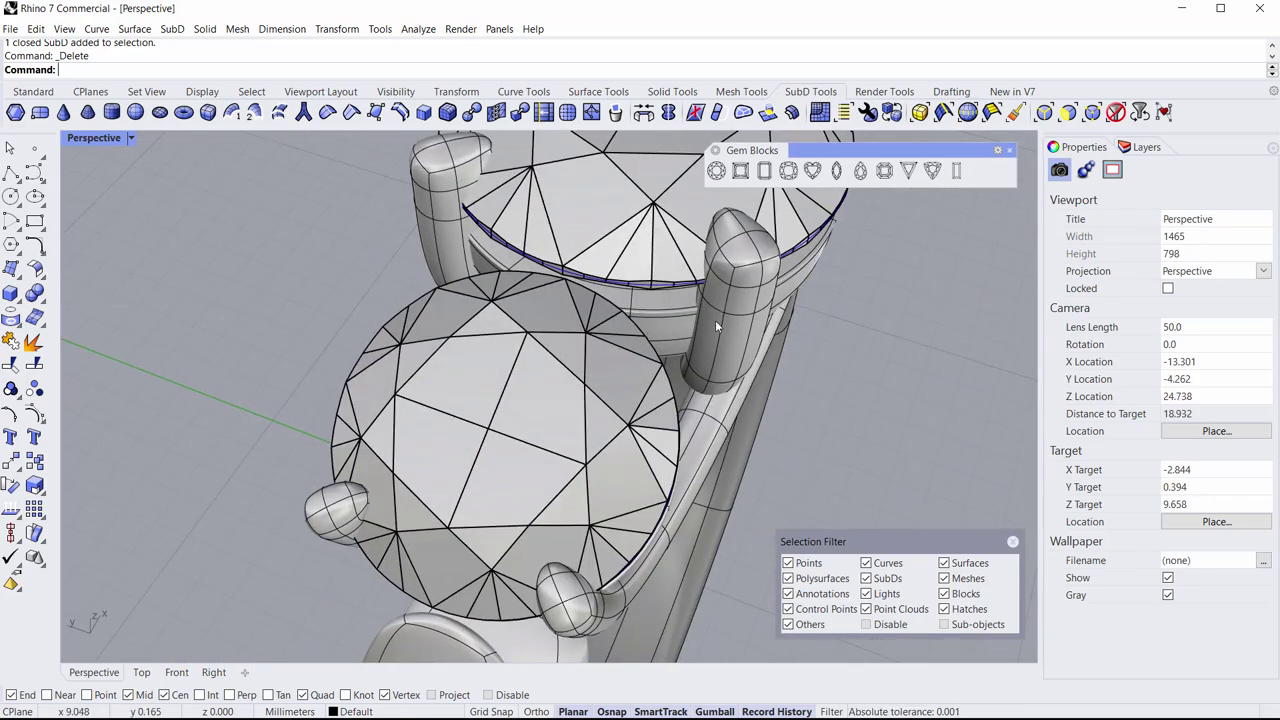
pyautogui.scroll(-4, 720, 330)
pyautogui.scroll(4, 645, 398)
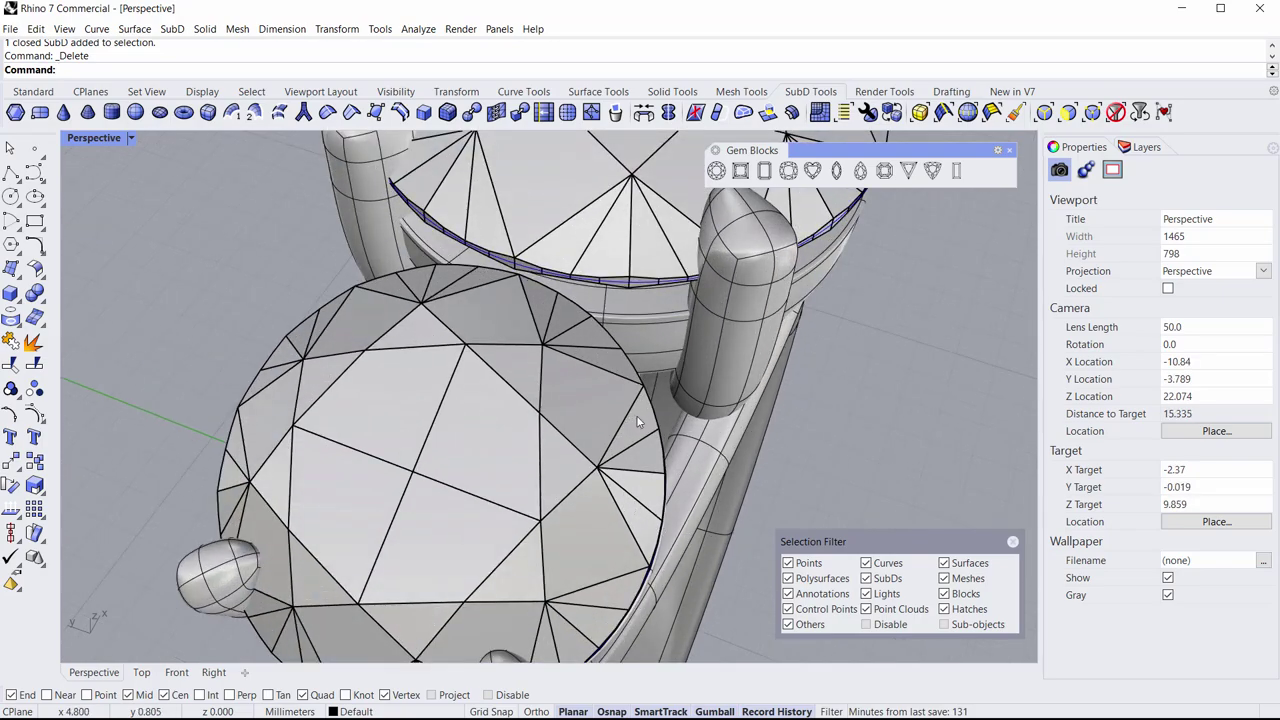
pyautogui.moveTo(645, 398); pyautogui.dragTo(546, 205, button='right')
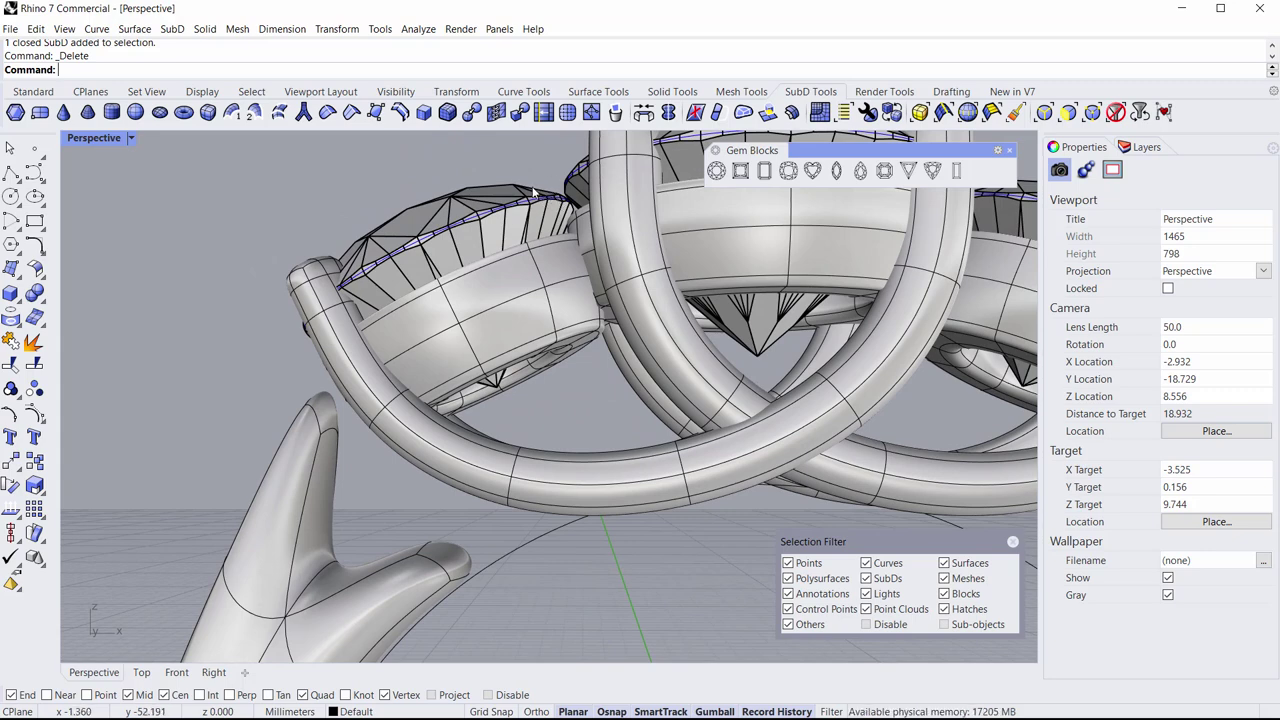
pyautogui.moveTo(519, 512); pyautogui.dragTo(458, 552, button='right')
pyautogui.keyDown('ctrl'); pyautogui.keyDown('shift'); pyautogui.click(458, 552); pyautogui.keyUp('shift'); pyautogui.keyUp('ctrl')
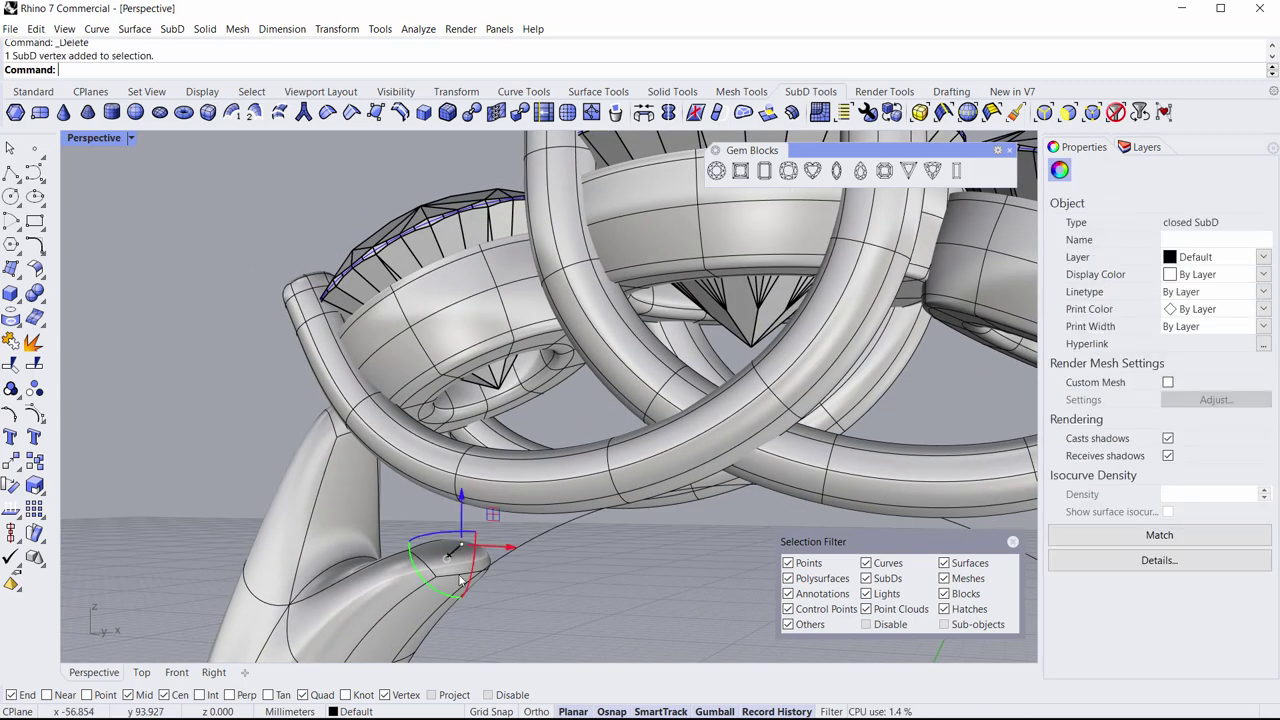
pyautogui.click(562, 602)
pyautogui.keyDown('ctrl'); pyautogui.keyDown('shift'); pyautogui.click(451, 551); pyautogui.keyUp('shift'); pyautogui.keyUp('ctrl')
pyautogui.moveTo(515, 420); pyautogui.dragTo(557, 386, button='right')
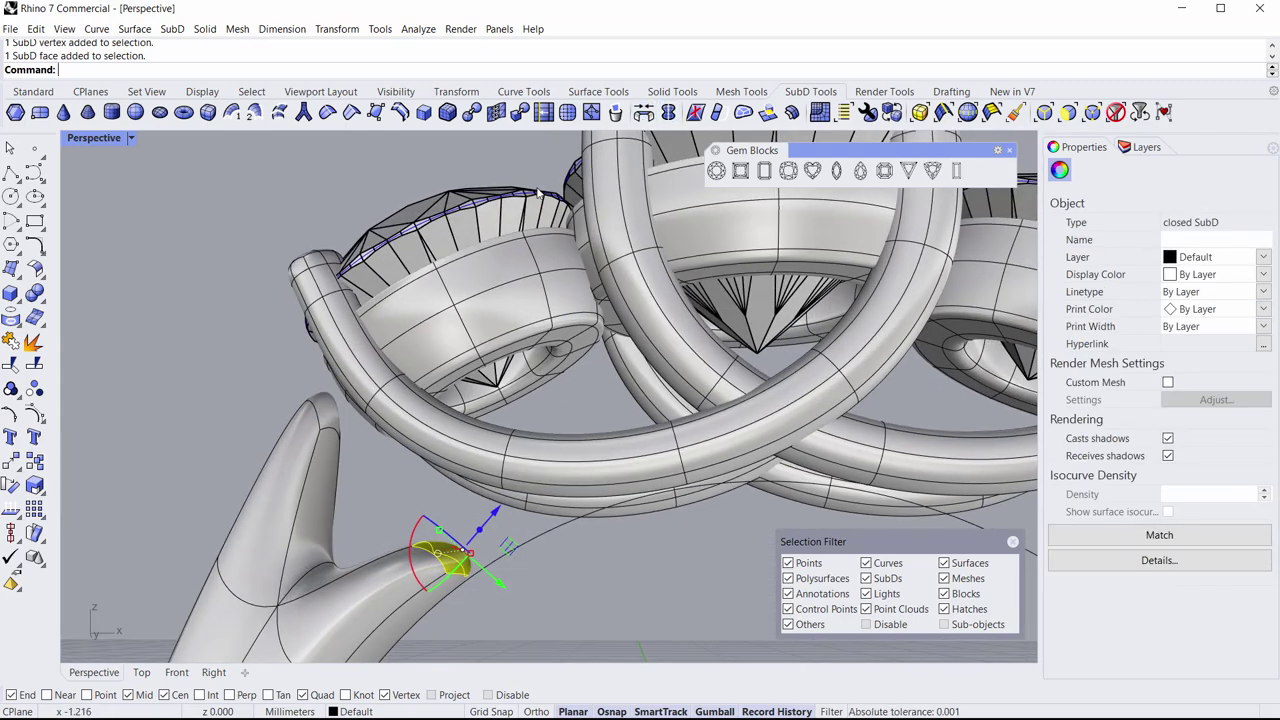
pyautogui.click(388, 190)
# Step: Try a SubD sphere with 1 subdivision and about 0.46 mm radius on the side stone's girdle near the center setting, and delete it
pyautogui.moveTo(388, 190); pyautogui.dragTo(500, 391, button='right')
pyautogui.keyDown('shift'); pyautogui.moveTo(500, 391); pyautogui.dragTo(407, 391, button='right'); pyautogui.keyUp('shift')
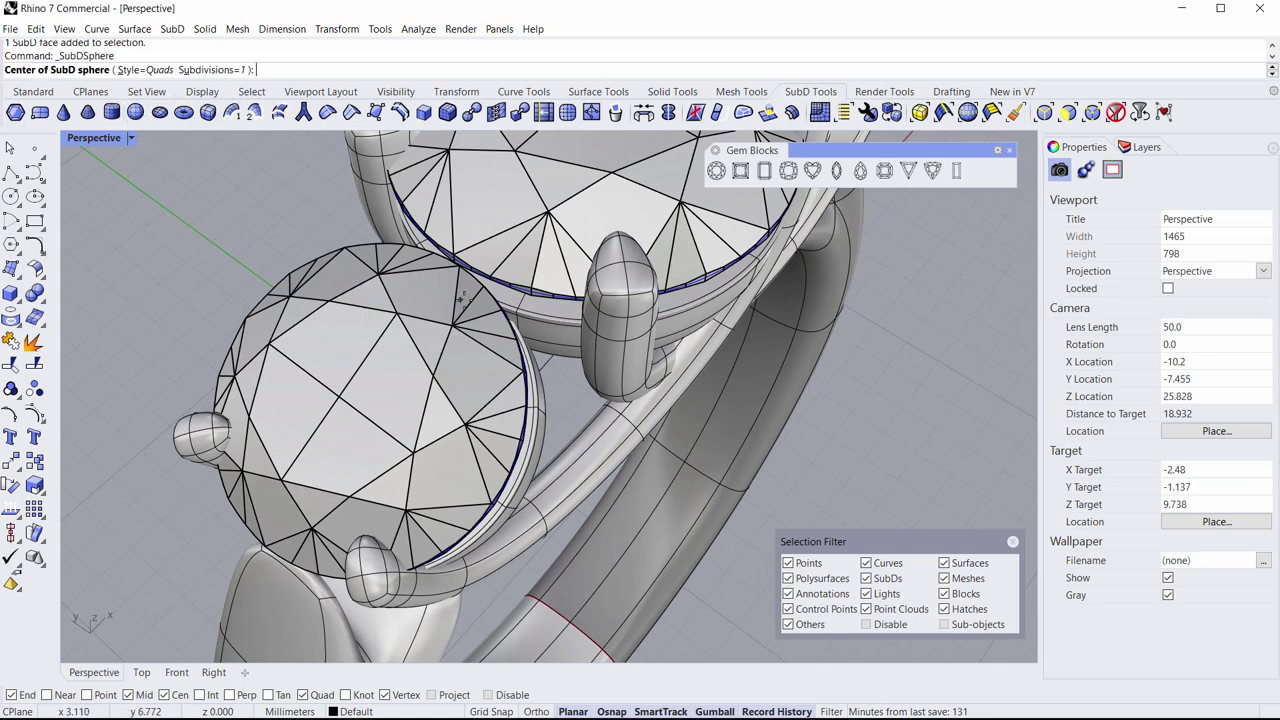
pyautogui.scroll(3, 533, 360)
pyautogui.click(515, 382)
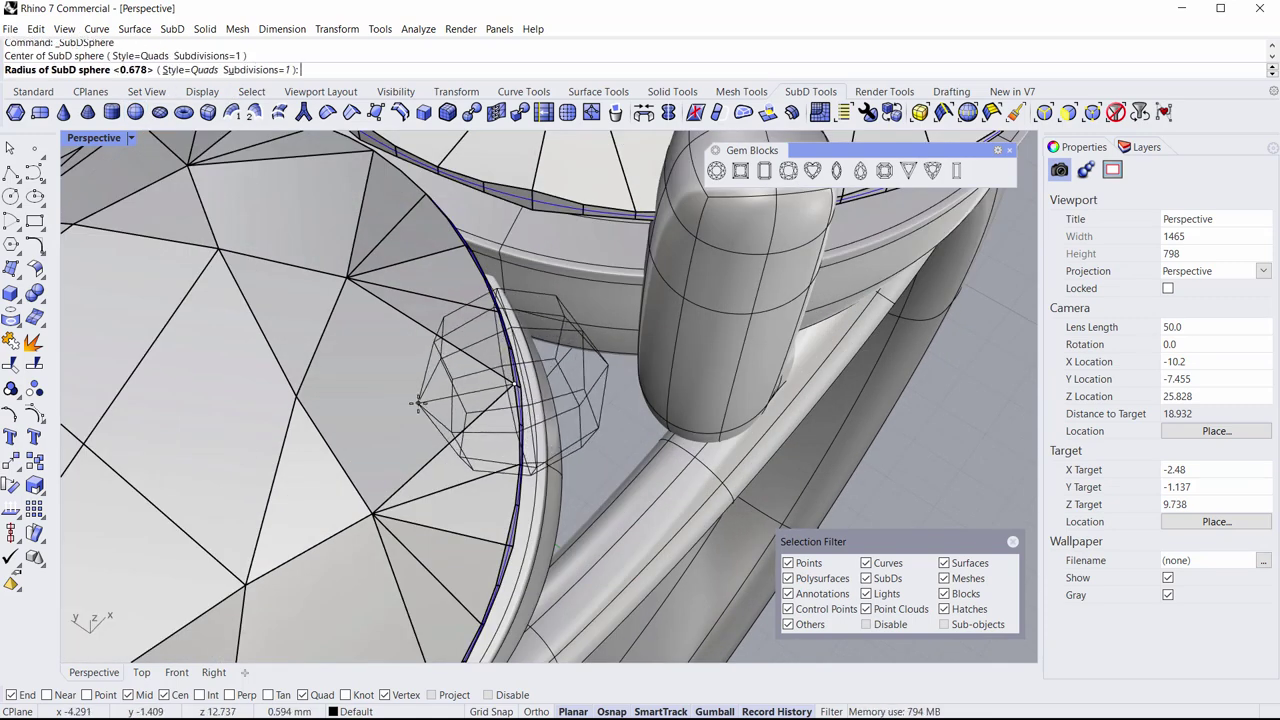
pyautogui.moveTo(420, 406); pyautogui.dragTo(475, 443, button='right')
pyautogui.scroll(5, 490, 365)
pyautogui.moveTo(490, 365); pyautogui.dragTo(471, 374, button='right')
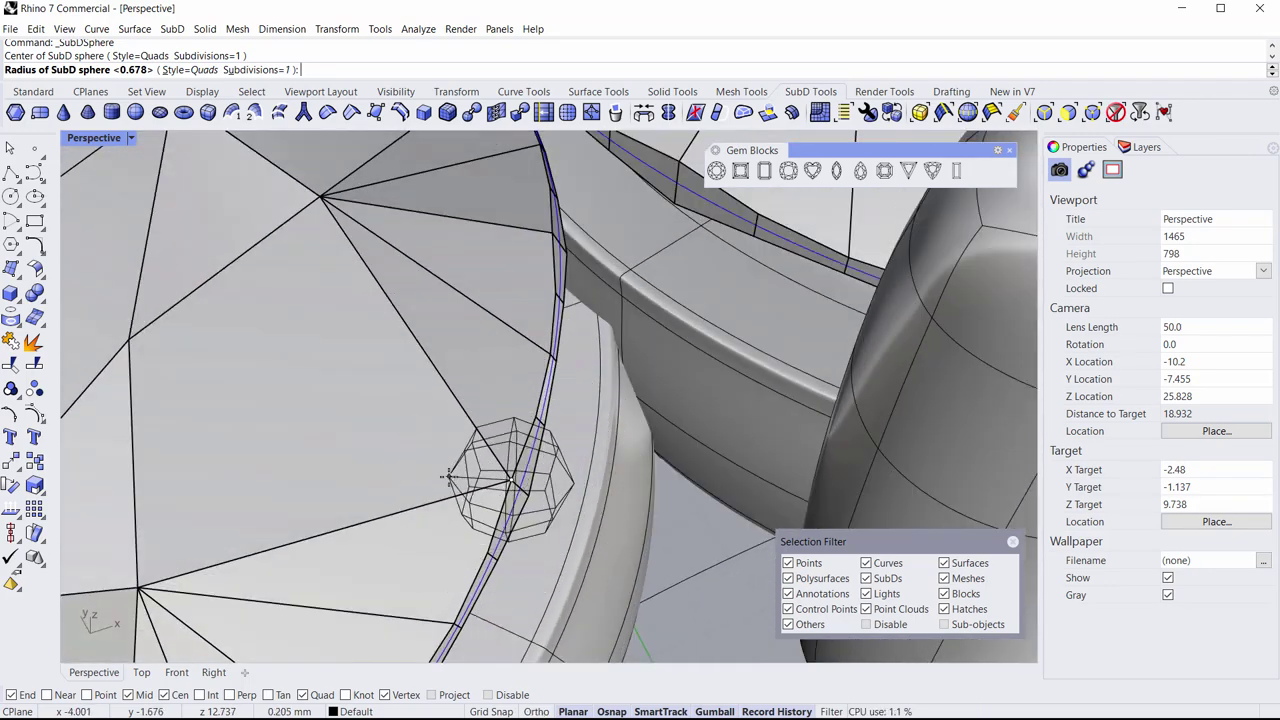
pyautogui.moveTo(462, 451); pyautogui.dragTo(387, 392, button='right')
pyautogui.click(401, 416)
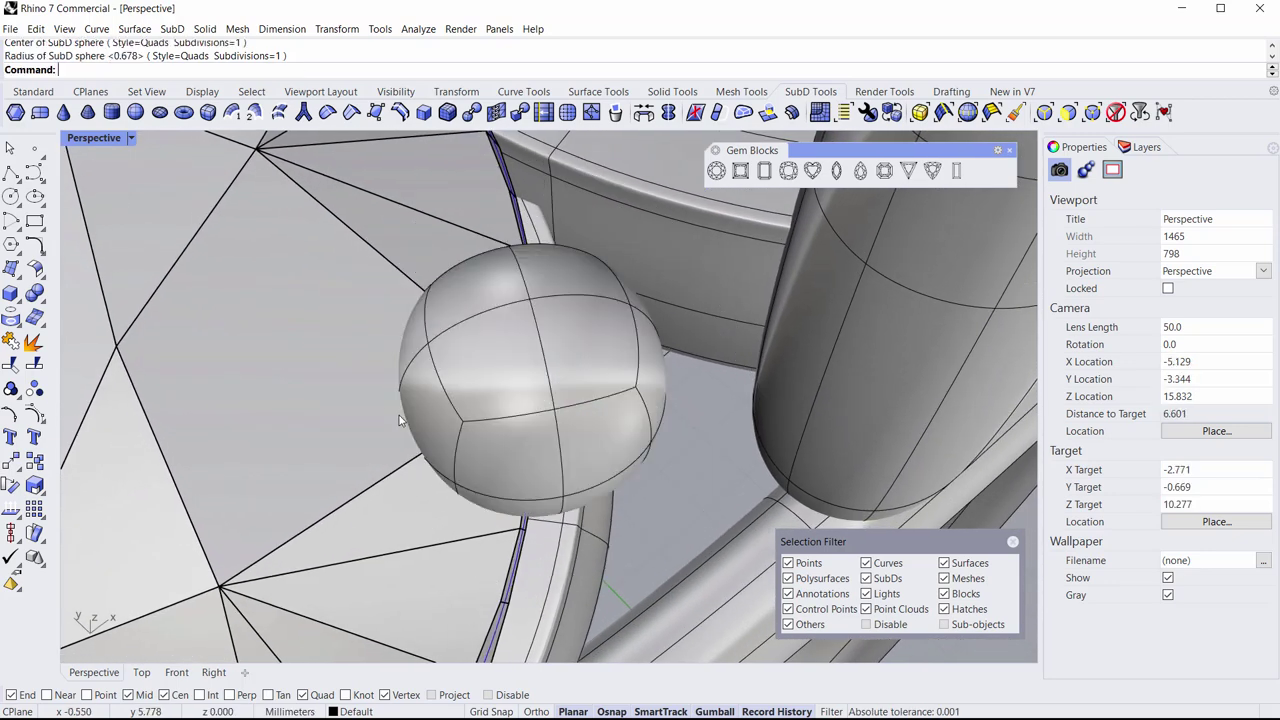
pyautogui.click(537, 346)
pyautogui.press('Delete')
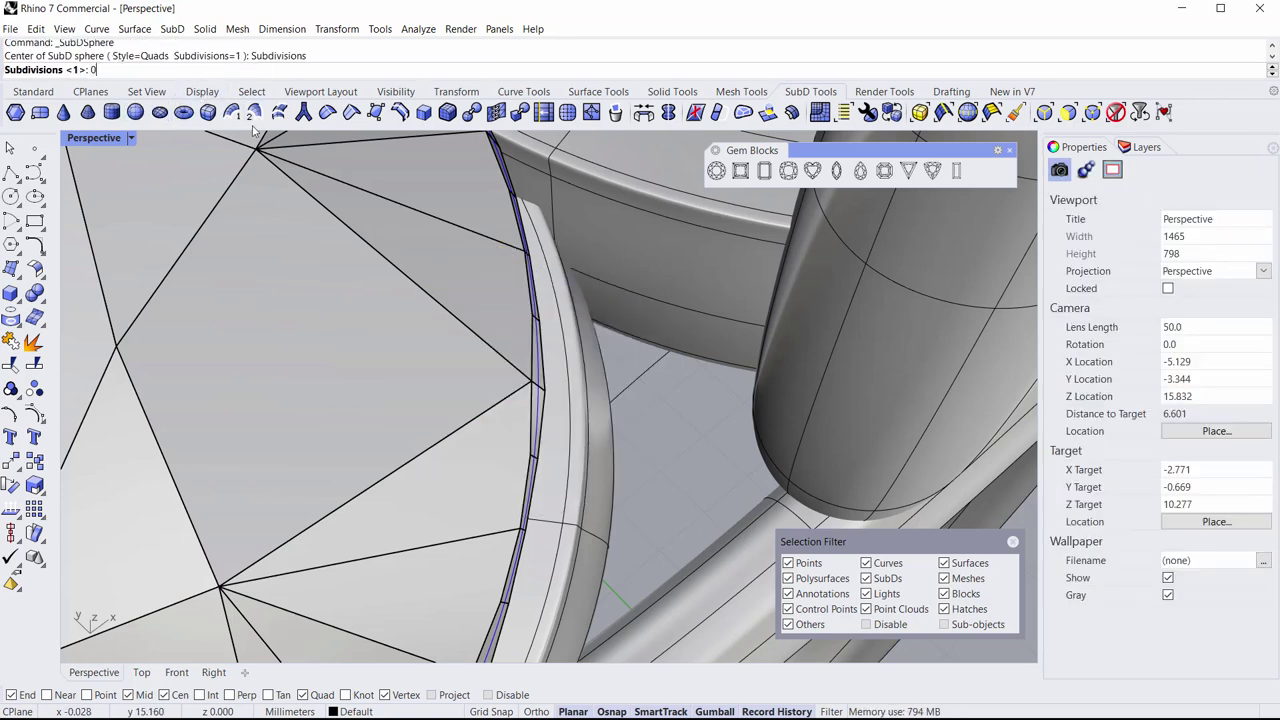
# Step: Create a Quads-style SubD sphere with 0 subdivisions, centered on the facet corner at the side stone's girdle near the center setting
pyautogui.press('Return')
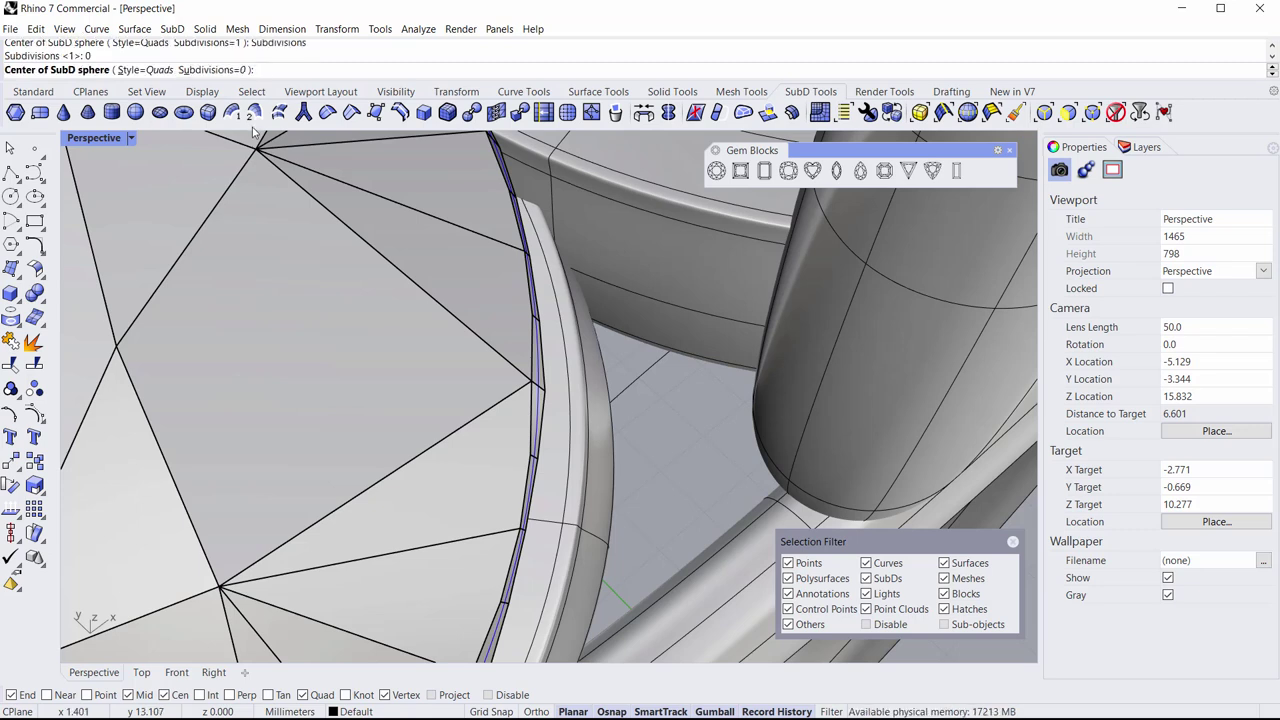
pyautogui.click(530, 381)
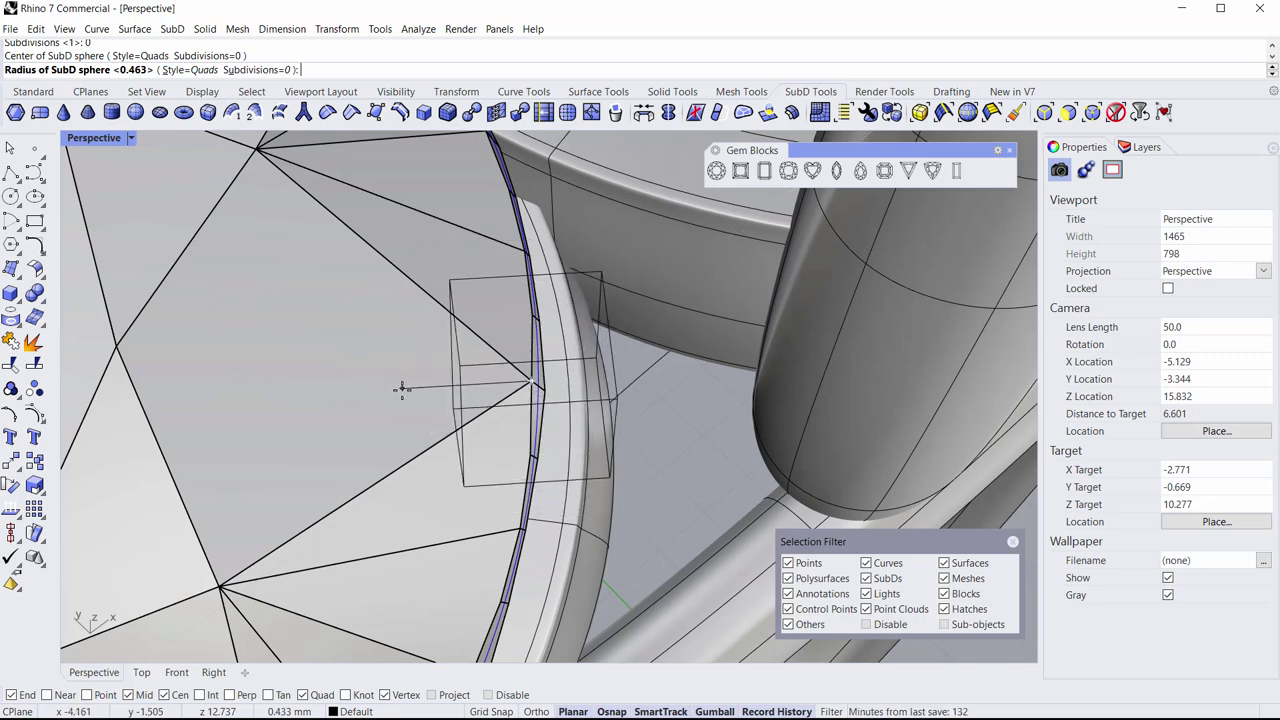
pyautogui.scroll(-3, 433, 393)
pyautogui.moveTo(433, 393); pyautogui.dragTo(439, 450, button='right')
pyautogui.moveTo(368, 478); pyautogui.dragTo(401, 411, button='right')
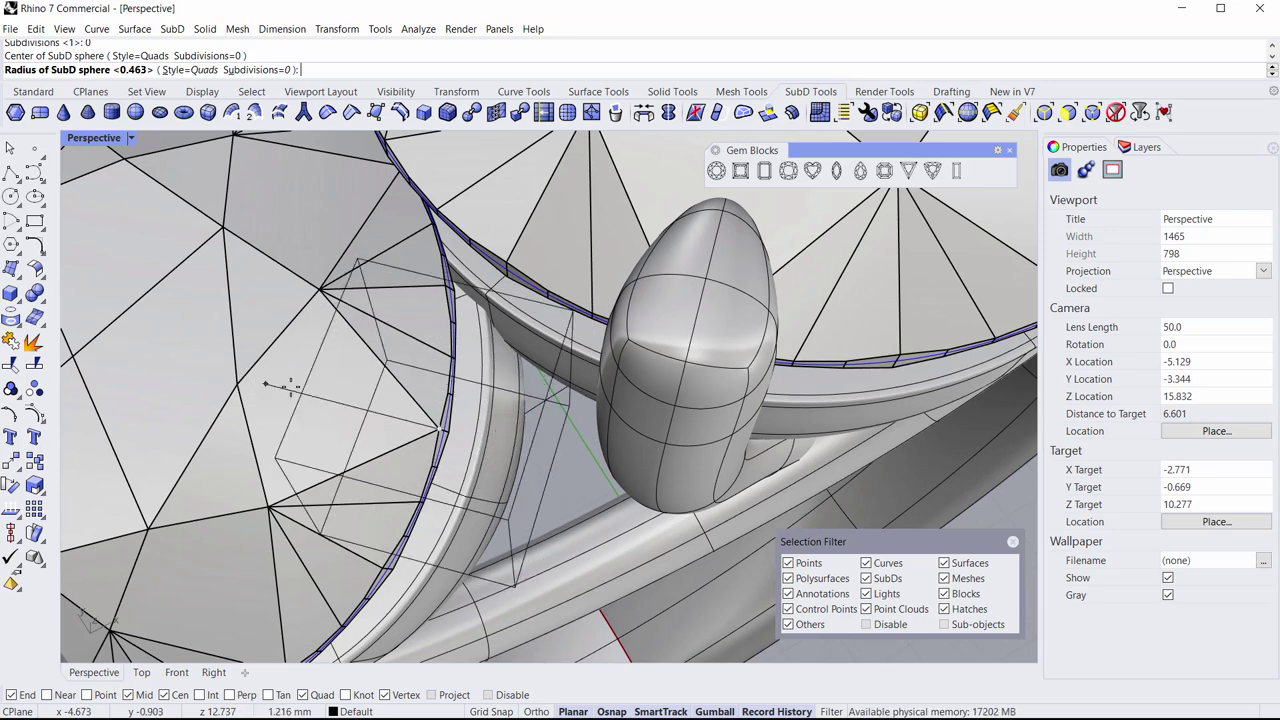
pyautogui.click(332, 418)
# Step: Set the SubD sphere's radius freehand at the side stone's girdle, and scale the sphere down slightly
pyautogui.scroll(-4, 332, 418)
pyautogui.keyDown('shift'); pyautogui.moveTo(332, 418); pyautogui.dragTo(706, 440, button='right'); pyautogui.keyUp('shift')
pyautogui.scroll(2, 707, 312)
pyautogui.click(729, 320)
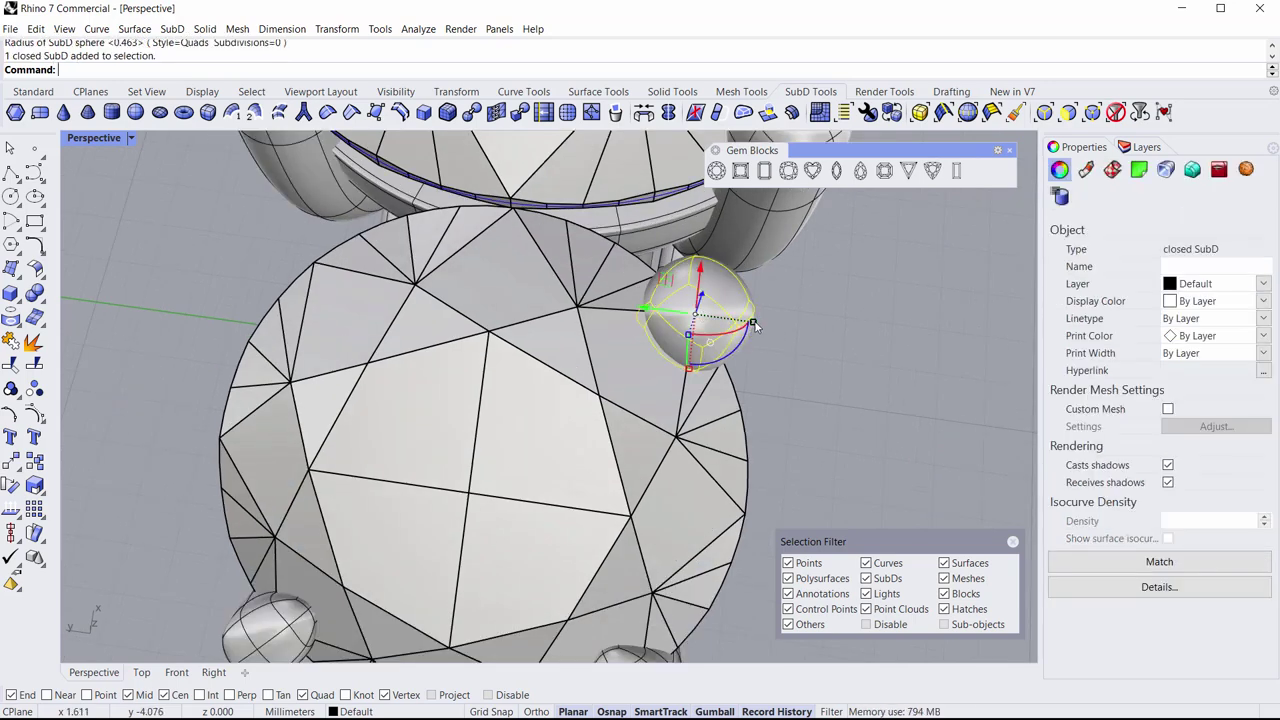
pyautogui.moveTo(754, 323); pyautogui.dragTo(734, 322)
pyautogui.click(822, 404)
# Step: Rotate the small SubD sphere slightly so that it follows the side stone's tilt
pyautogui.keyDown('shift'); pyautogui.moveTo(822, 404); pyautogui.dragTo(759, 384, button='right'); pyautogui.keyUp('shift')
pyautogui.scroll(-4, 748, 350)
pyautogui.moveTo(740, 334); pyautogui.dragTo(541, 284, button='right')
pyautogui.scroll(10, 539, 283)
pyautogui.click(444, 228)
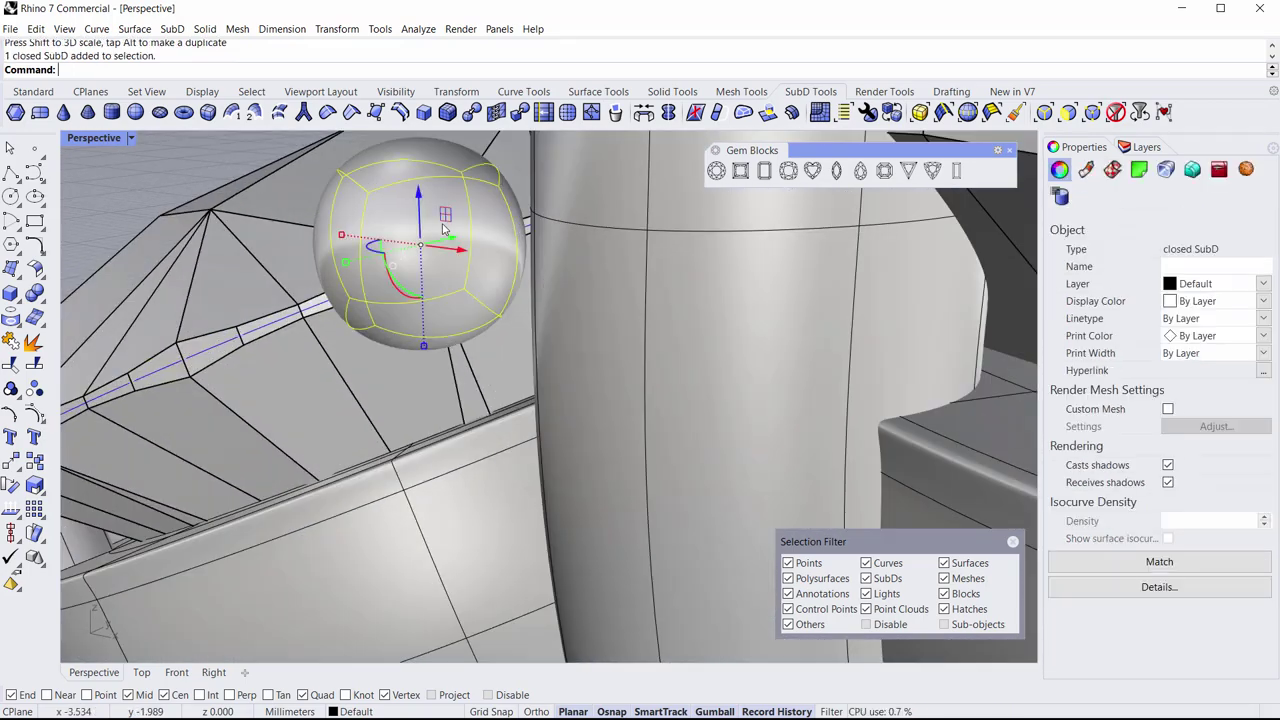
pyautogui.moveTo(396, 296); pyautogui.dragTo(400, 296)
pyautogui.scroll(-8, 383, 309)
pyautogui.keyDown('shift'); pyautogui.moveTo(383, 309); pyautogui.dragTo(488, 362, button='right'); pyautogui.keyUp('shift')
pyautogui.click(292, 225)
pyautogui.moveTo(292, 225); pyautogui.dragTo(350, 231, button='right')
pyautogui.scroll(12, 455, 314)
pyautogui.click(554, 157)
pyautogui.scroll(-4, 529, 280)
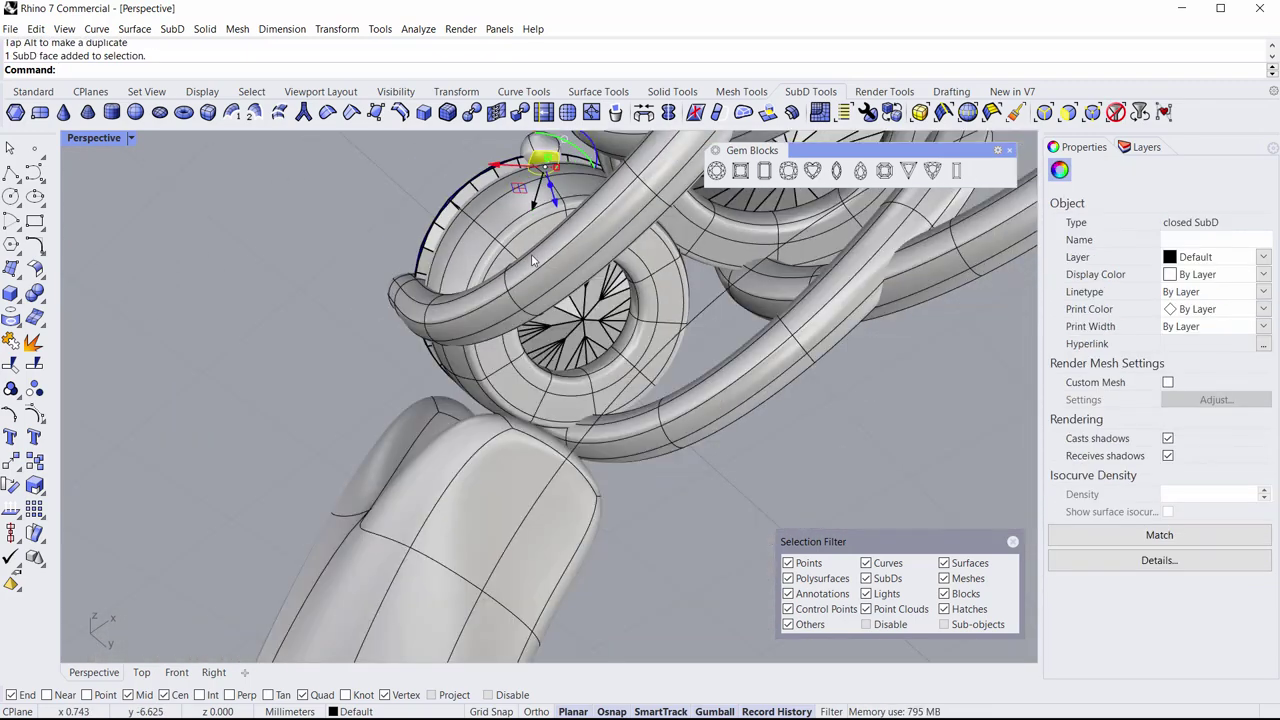
pyautogui.moveTo(529, 280); pyautogui.dragTo(548, 493, button='right')
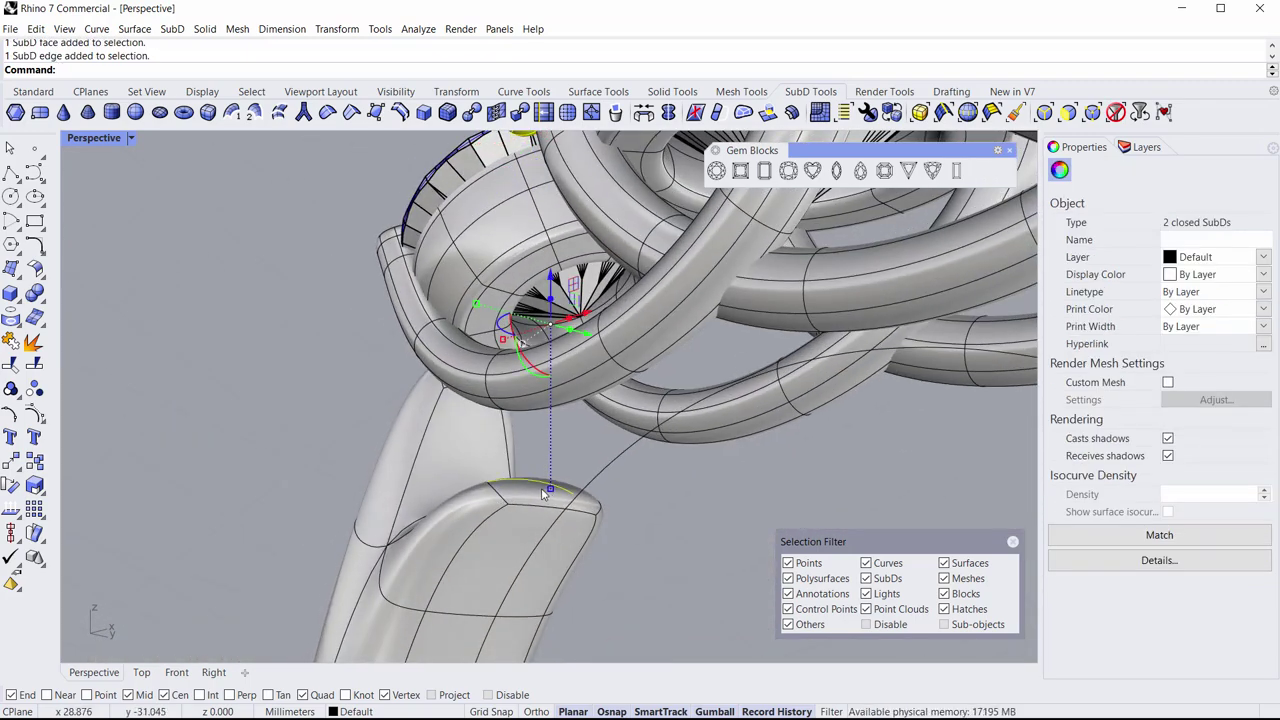
pyautogui.moveTo(541, 157); pyautogui.dragTo(527, 481, button='right')
pyautogui.click(289, 349)
pyautogui.moveTo(289, 349); pyautogui.dragTo(447, 412, button='right')
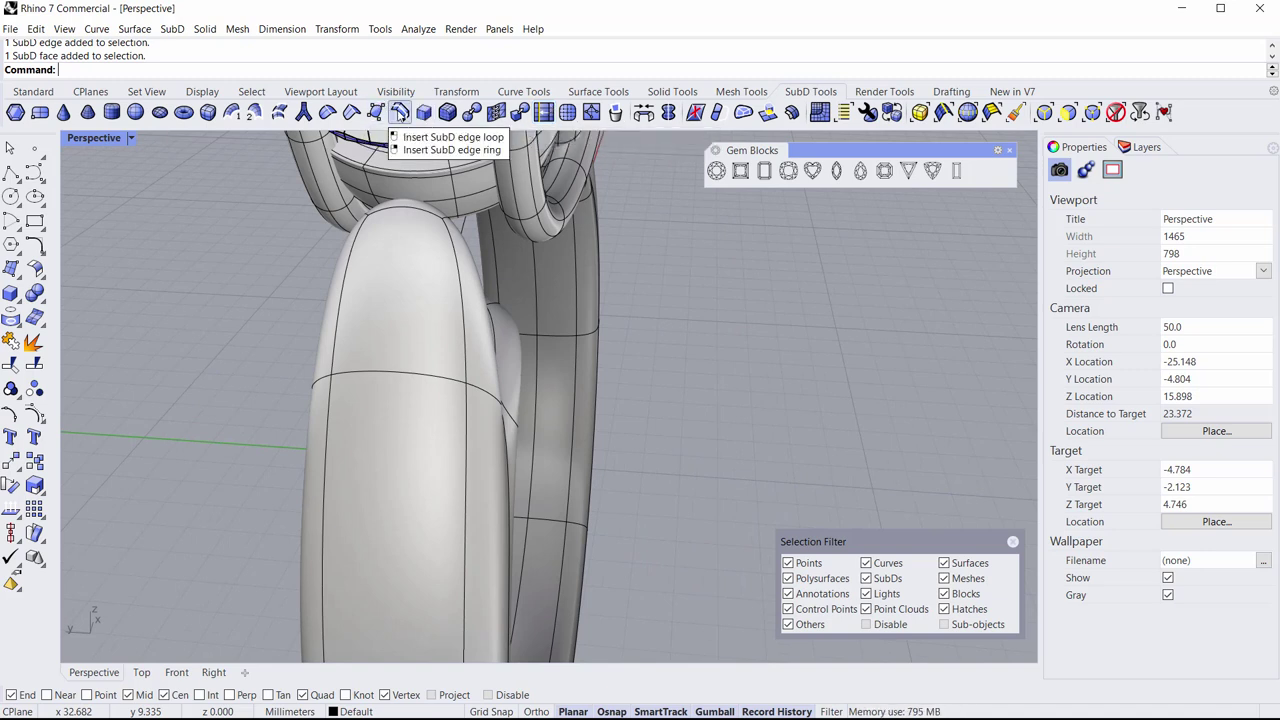
# Step: Insert a full SubD edge ring lengthwise down the middle of the ring shank, positioned at the edge midpoint in Proportional mode
pyautogui.click(398, 113)
pyautogui.click(392, 377)
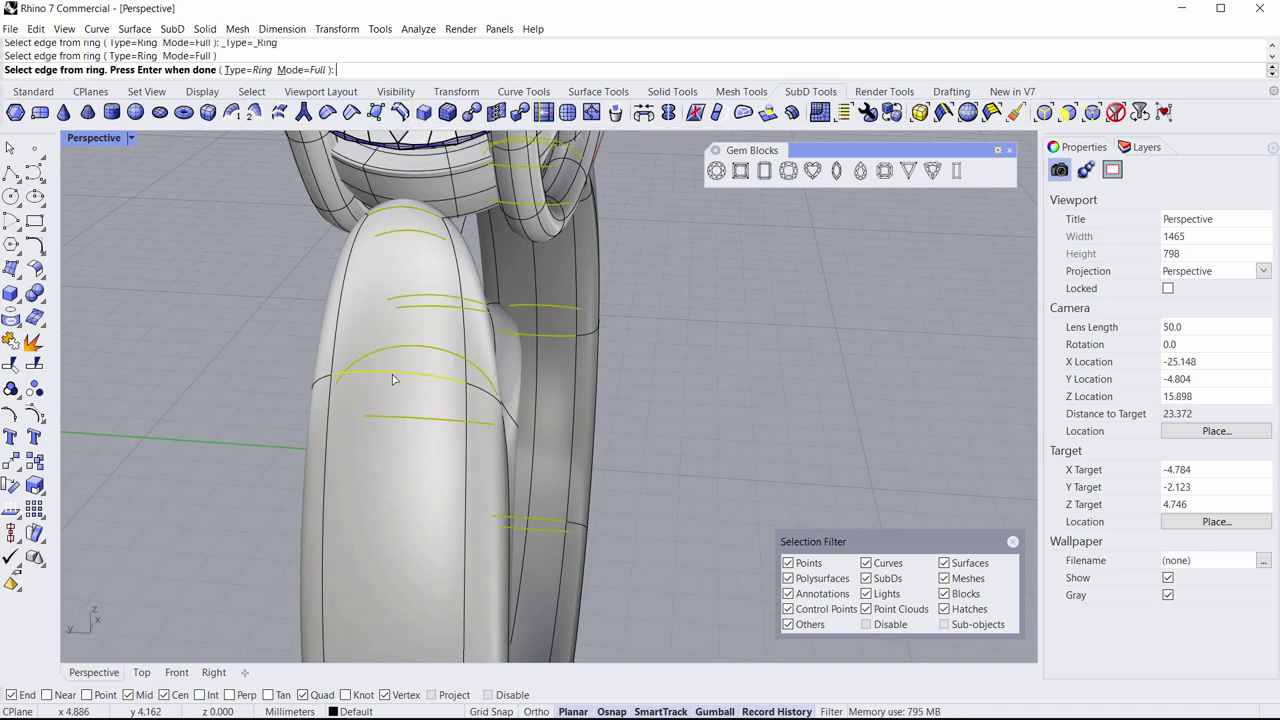
pyautogui.press('Return')
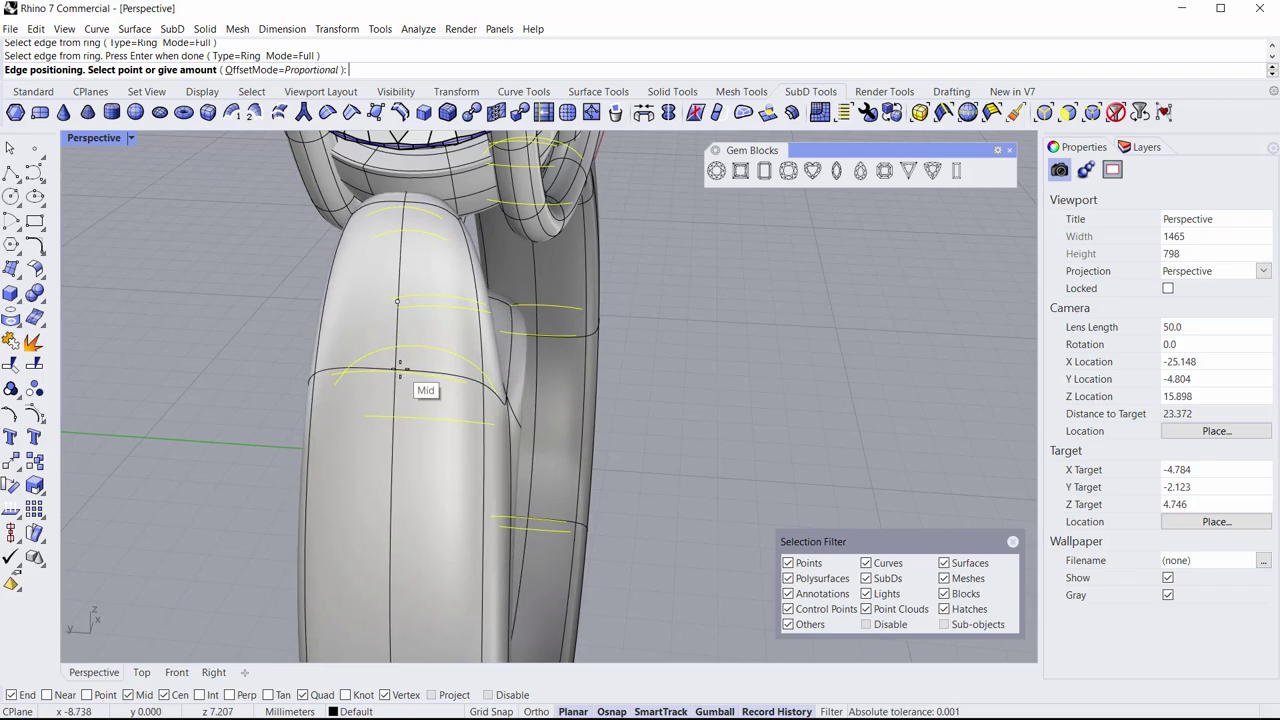
pyautogui.click(400, 373)
pyautogui.moveTo(768, 399); pyautogui.dragTo(550, 358, button='right')
pyautogui.scroll(-4, 550, 358)
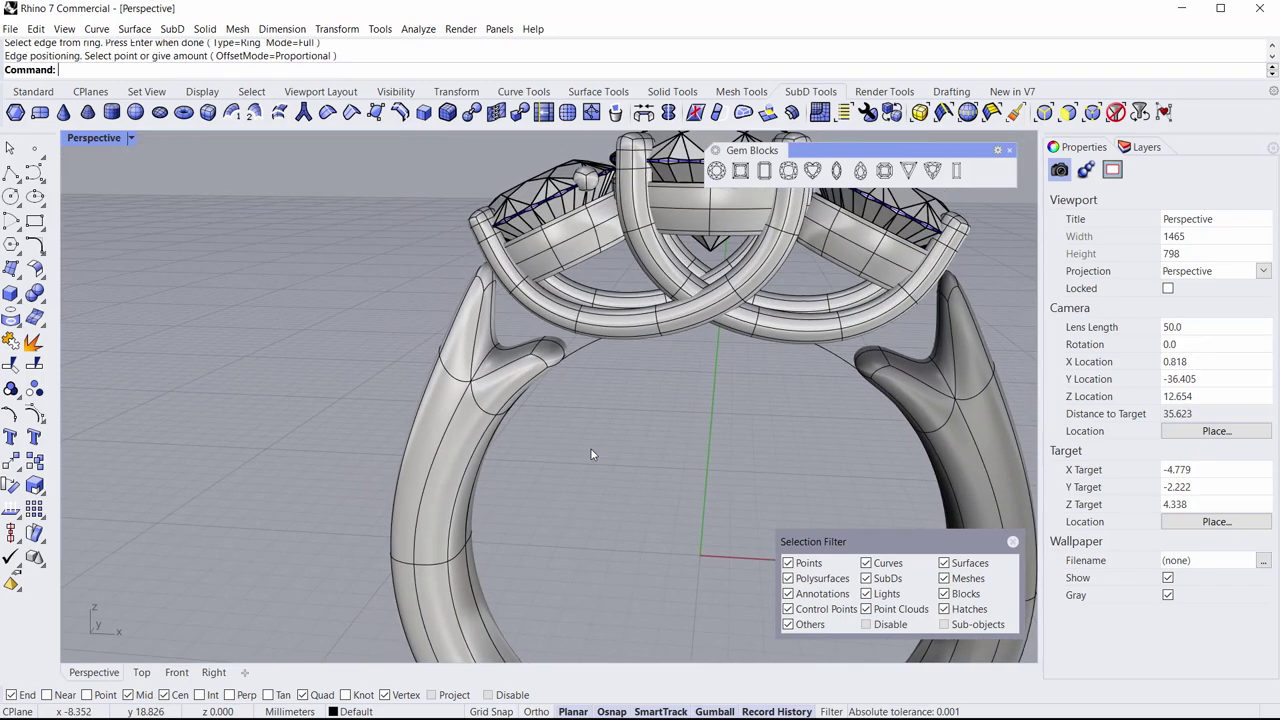
# Step: Insert a full SubD edge loop on both sides of the shank's center line, in Proportional mode, using the flat display for placement
pyautogui.keyDown('shift'); pyautogui.moveTo(696, 404); pyautogui.dragTo(724, 466, button='right'); pyautogui.keyUp('shift')
pyautogui.moveTo(724, 466); pyautogui.dragTo(408, 362, button='right')
pyautogui.scroll(10, 652, 389)
pyautogui.click(400, 113)
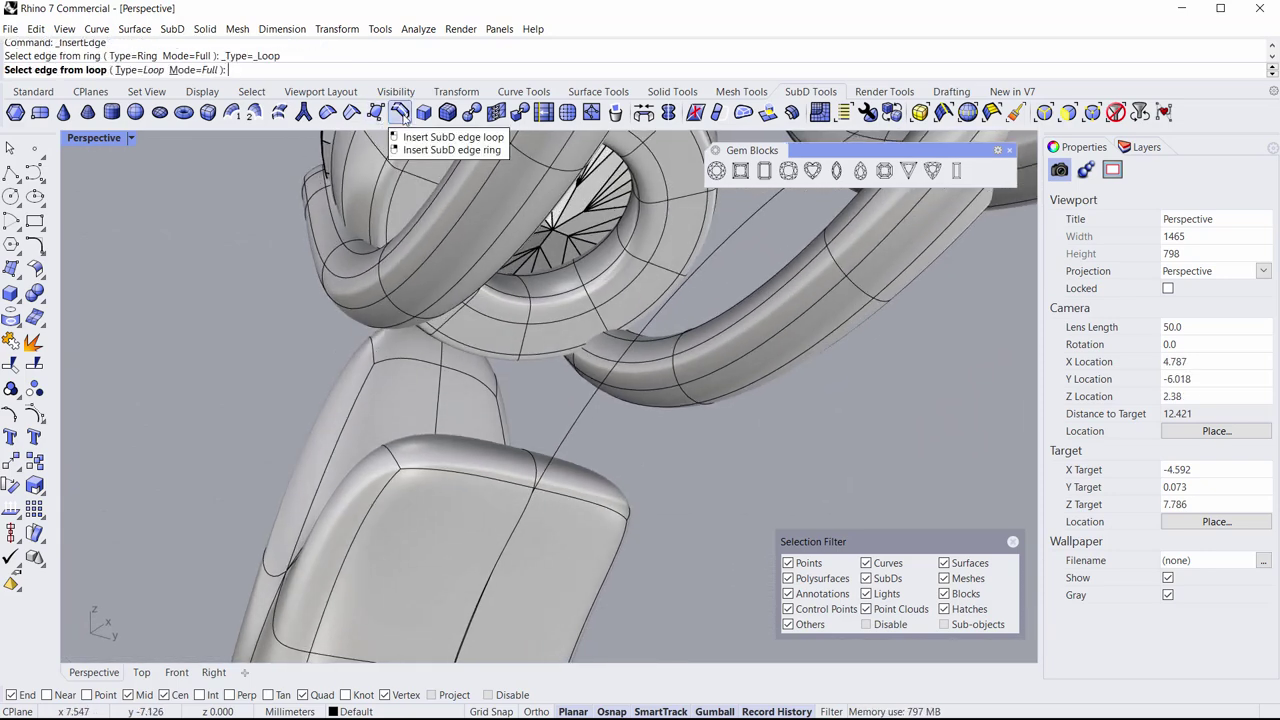
pyautogui.press('Return')
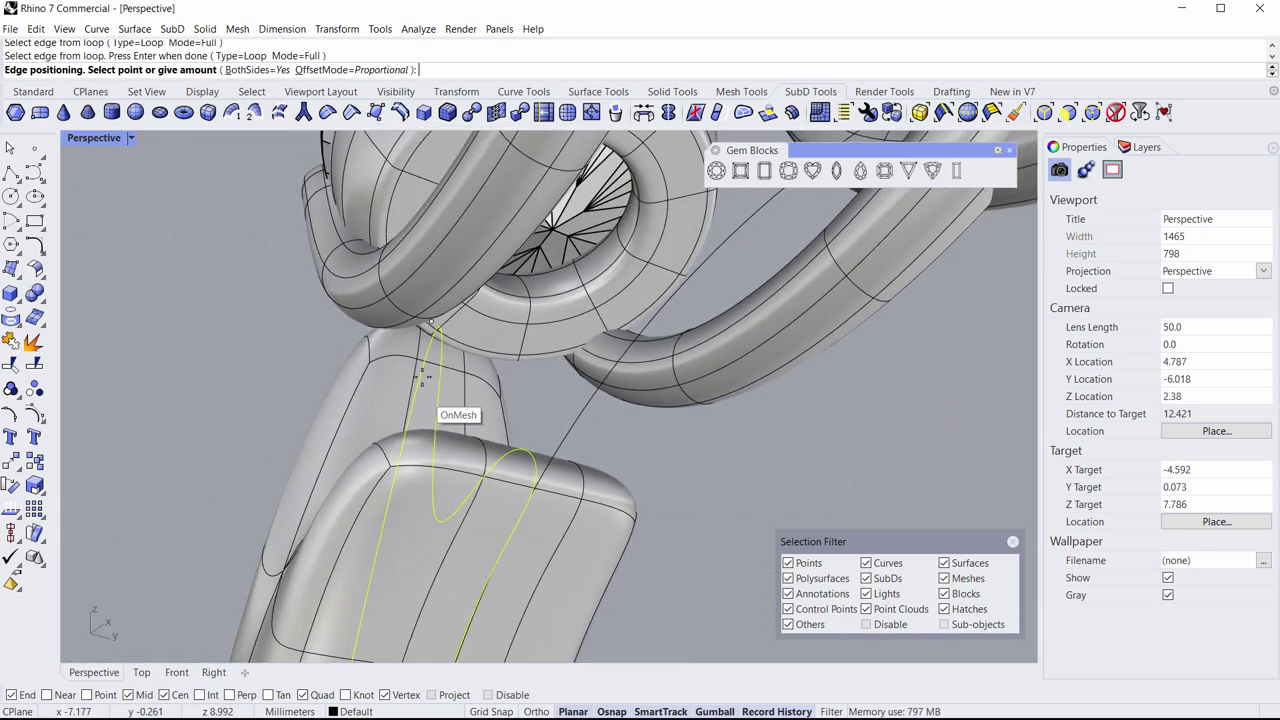
pyautogui.moveTo(457, 463)
pyautogui.mouseDown(button='right')
pyautogui.moveTo(422, 430)
pyautogui.moveTo(440, 442)
pyautogui.moveTo(414, 457)
pyautogui.moveTo(462, 462)
pyautogui.mouseUp(button='right')
pyautogui.press('Tab')
pyautogui.scroll(6, 457, 466)
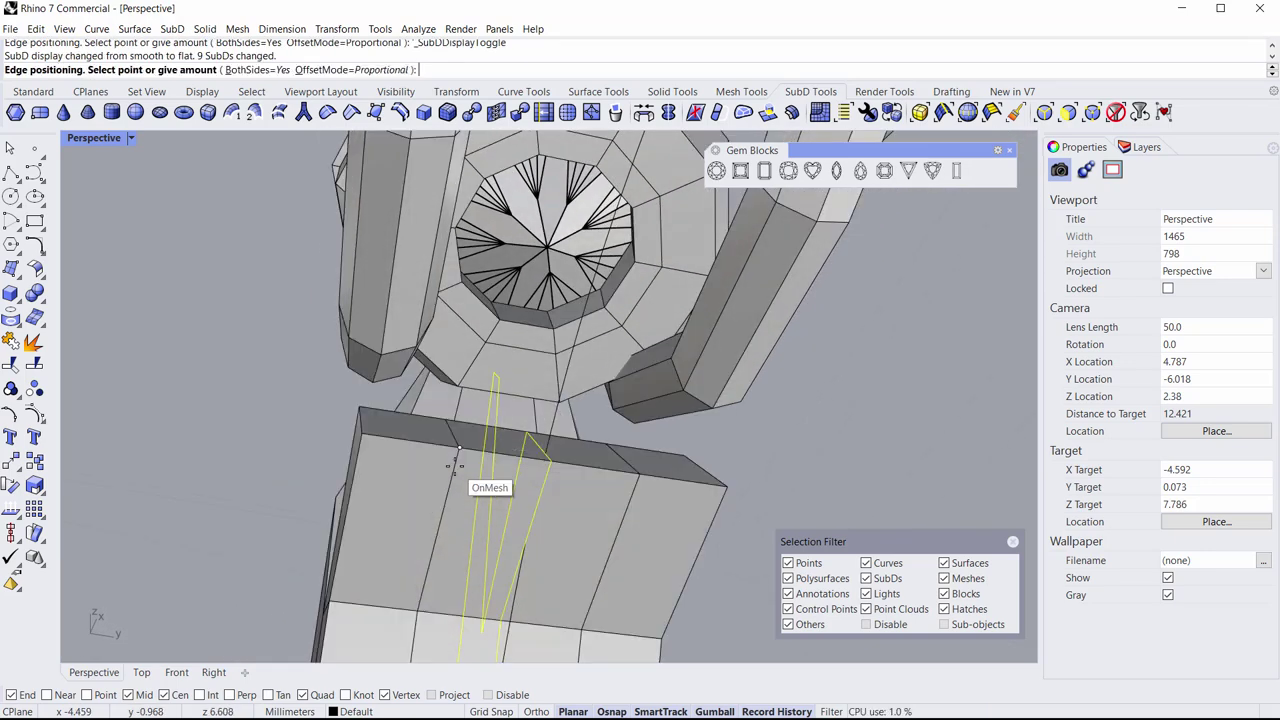
pyautogui.moveTo(442, 527); pyautogui.dragTo(430, 501, button='right')
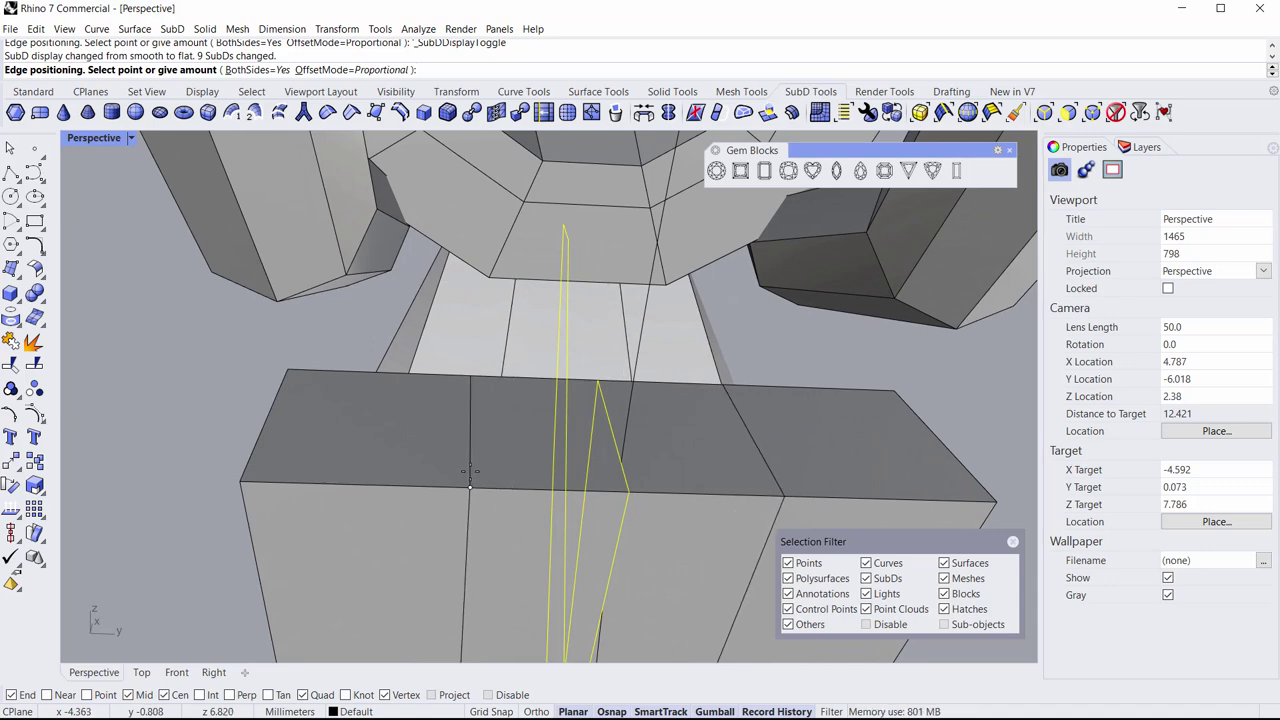
pyautogui.click(470, 471)
pyautogui.moveTo(470, 471); pyautogui.dragTo(485, 450, button='right')
pyautogui.keyDown('ctrl'); pyautogui.keyDown('shift'); pyautogui.click(468, 451); pyautogui.keyUp('shift'); pyautogui.keyUp('ctrl')
pyautogui.moveTo(424, 482); pyautogui.dragTo(480, 525, button='right')
pyautogui.press('Tab')
pyautogui.scroll(-6, 484, 440)
pyautogui.scroll(8, 493, 365)
pyautogui.scroll(3, 492, 365)
pyautogui.scroll(3, 491, 243)
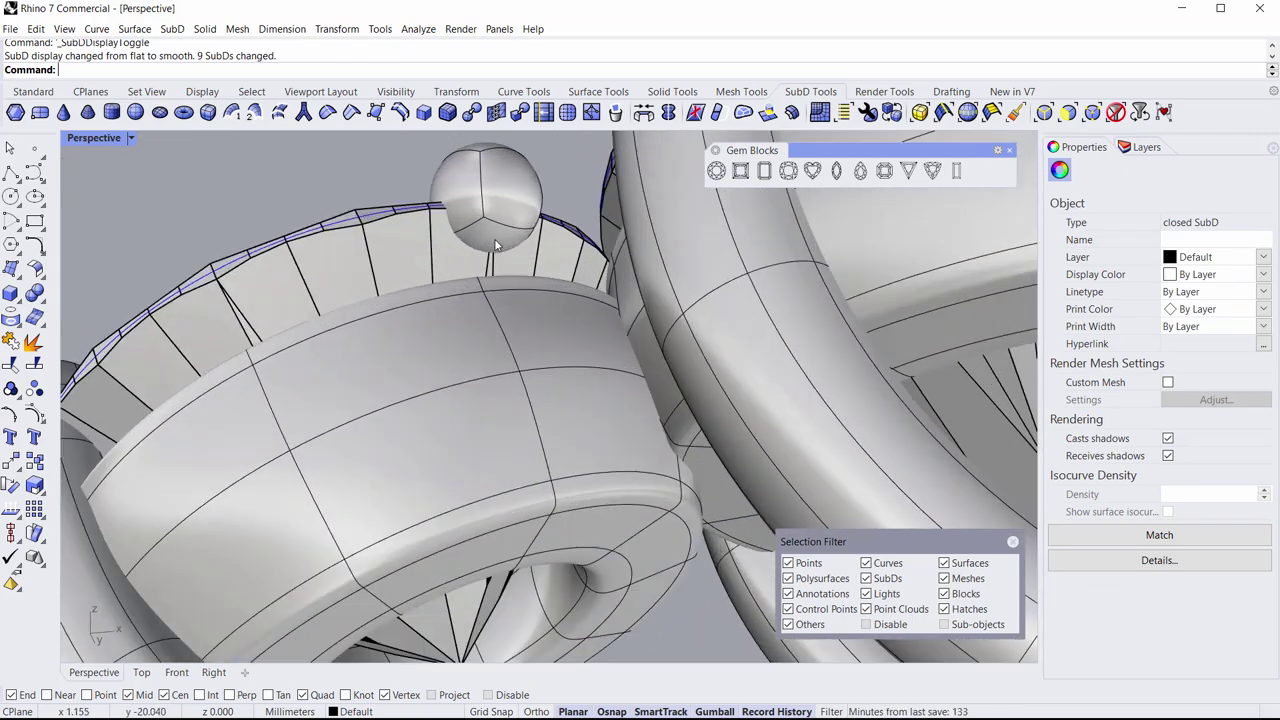
pyautogui.click(491, 243)
pyautogui.click(349, 190)
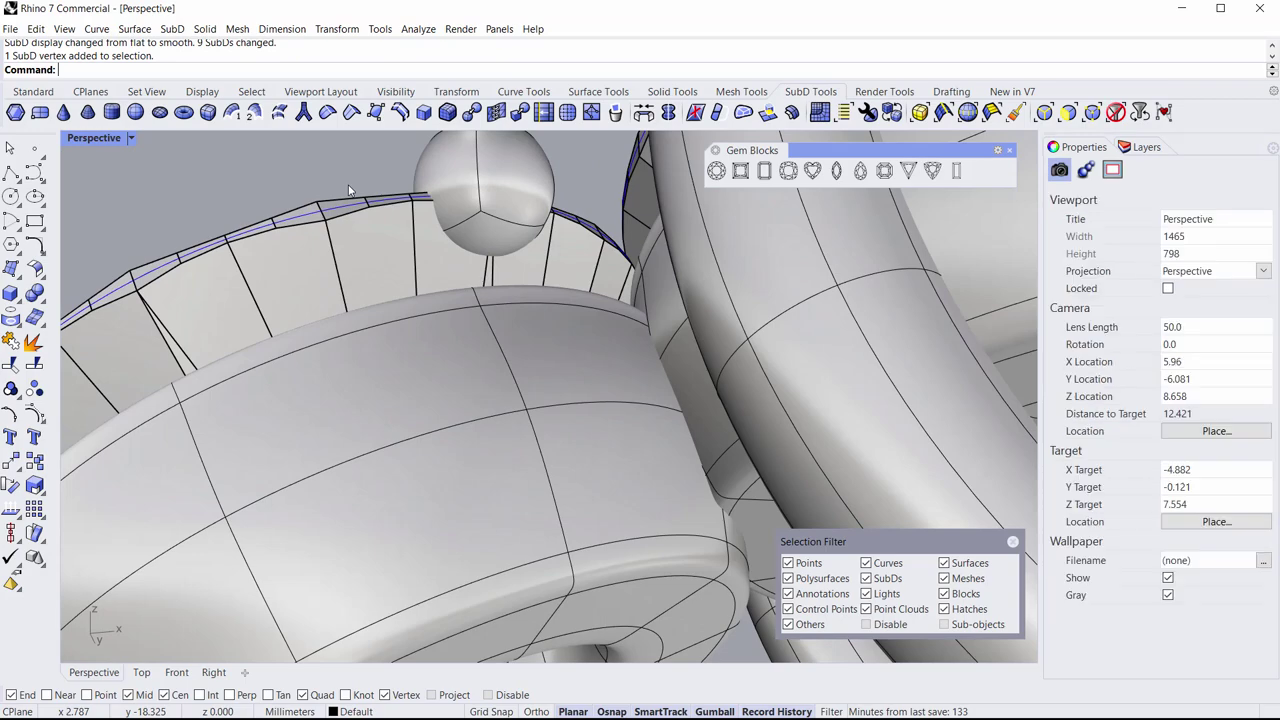
pyautogui.click(506, 254)
pyautogui.click(355, 170)
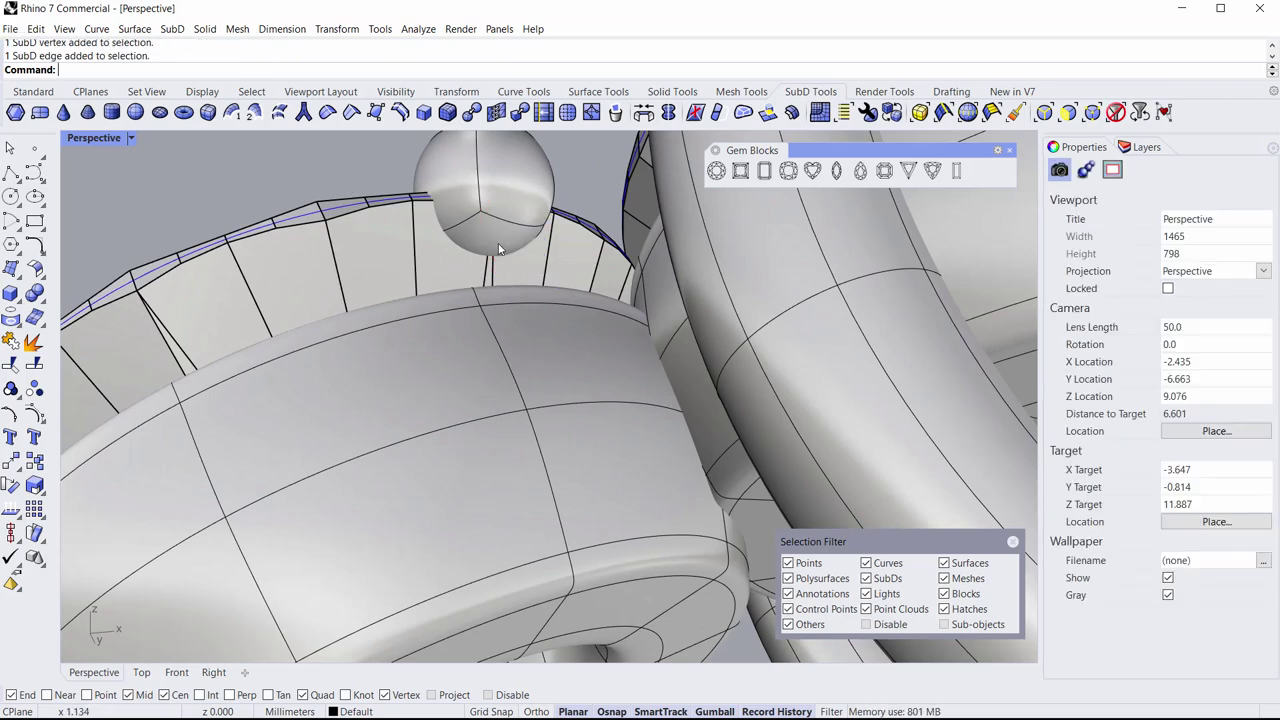
# Step: Bridge the sphere's underside face to the face at the shank branch's tip with 2 joined segments, no crease and 100% straightness
pyautogui.click(478, 248)
pyautogui.moveTo(493, 263); pyautogui.dragTo(405, 461, button='right')
pyautogui.scroll(-7, 502, 246)
pyautogui.scroll(6, 405, 461)
pyautogui.keyDown('ctrl'); pyautogui.keyDown('shift'); pyautogui.click(401, 609); pyautogui.keyUp('shift'); pyautogui.keyUp('ctrl')
pyautogui.moveTo(420, 381); pyautogui.dragTo(462, 452, button='right')
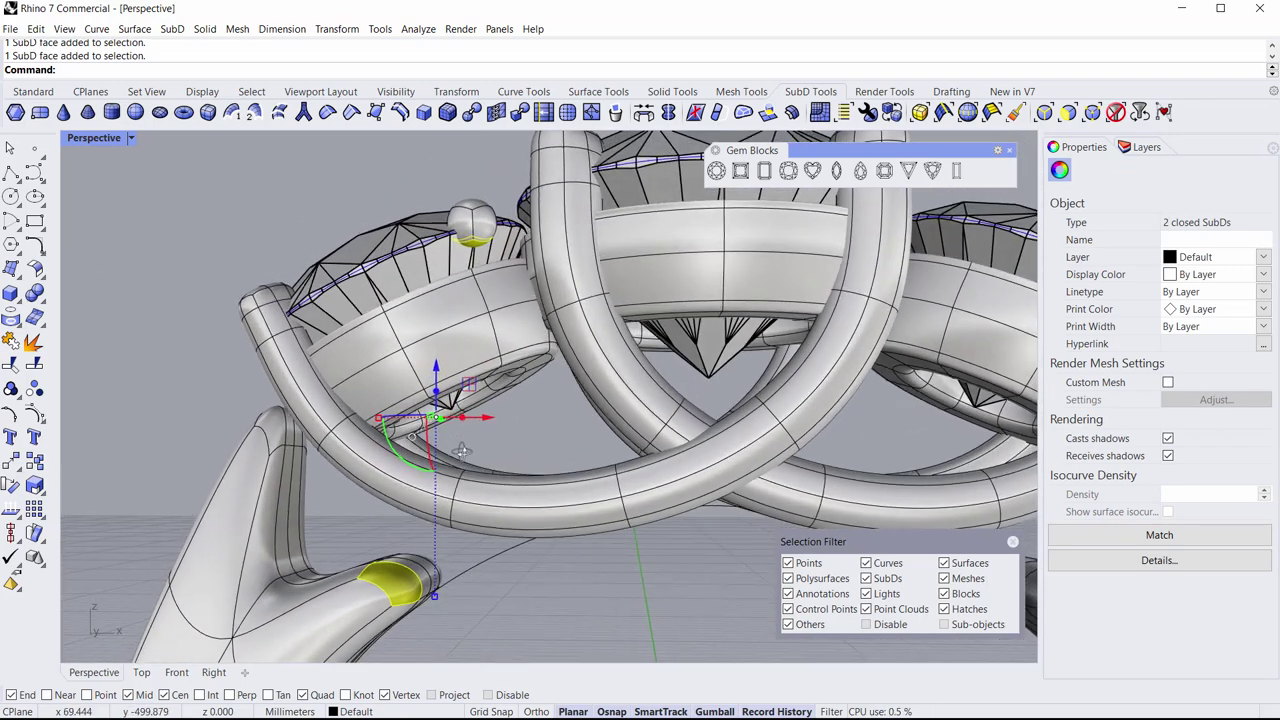
pyautogui.click(640, 115)
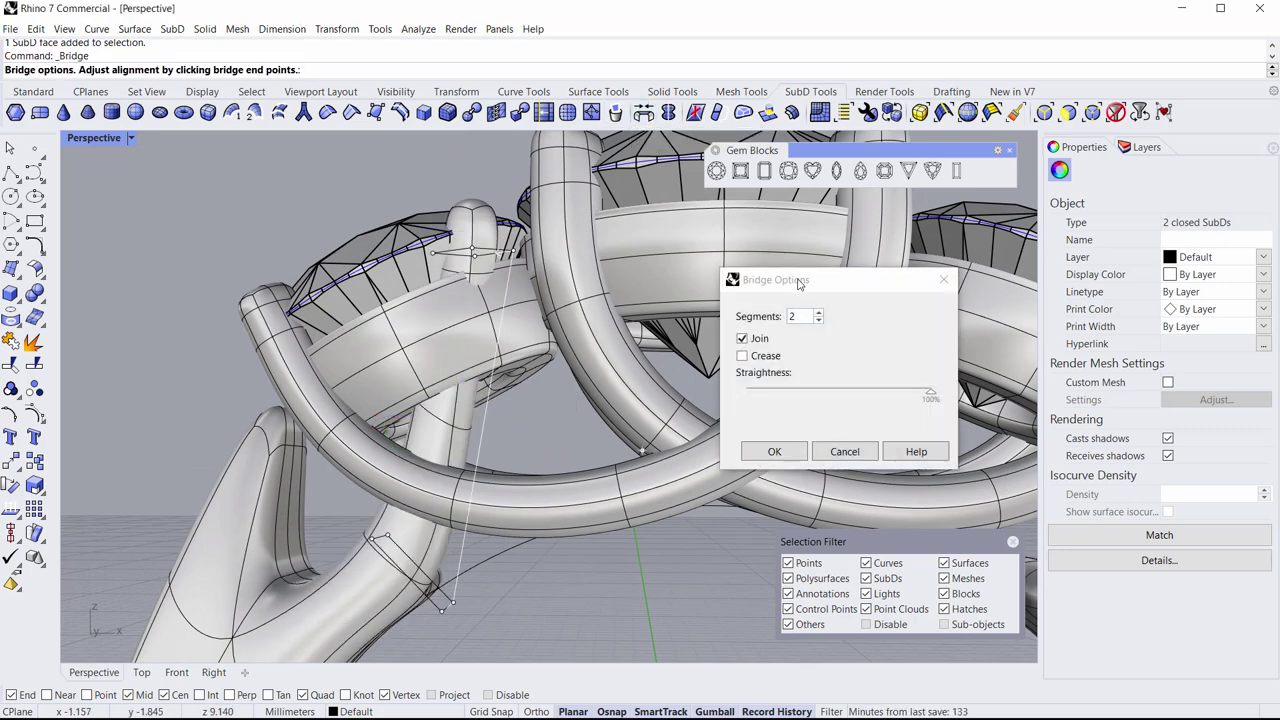
pyautogui.moveTo(799, 284); pyautogui.dragTo(742, 274)
pyautogui.moveTo(476, 262); pyautogui.dragTo(459, 287, button='right')
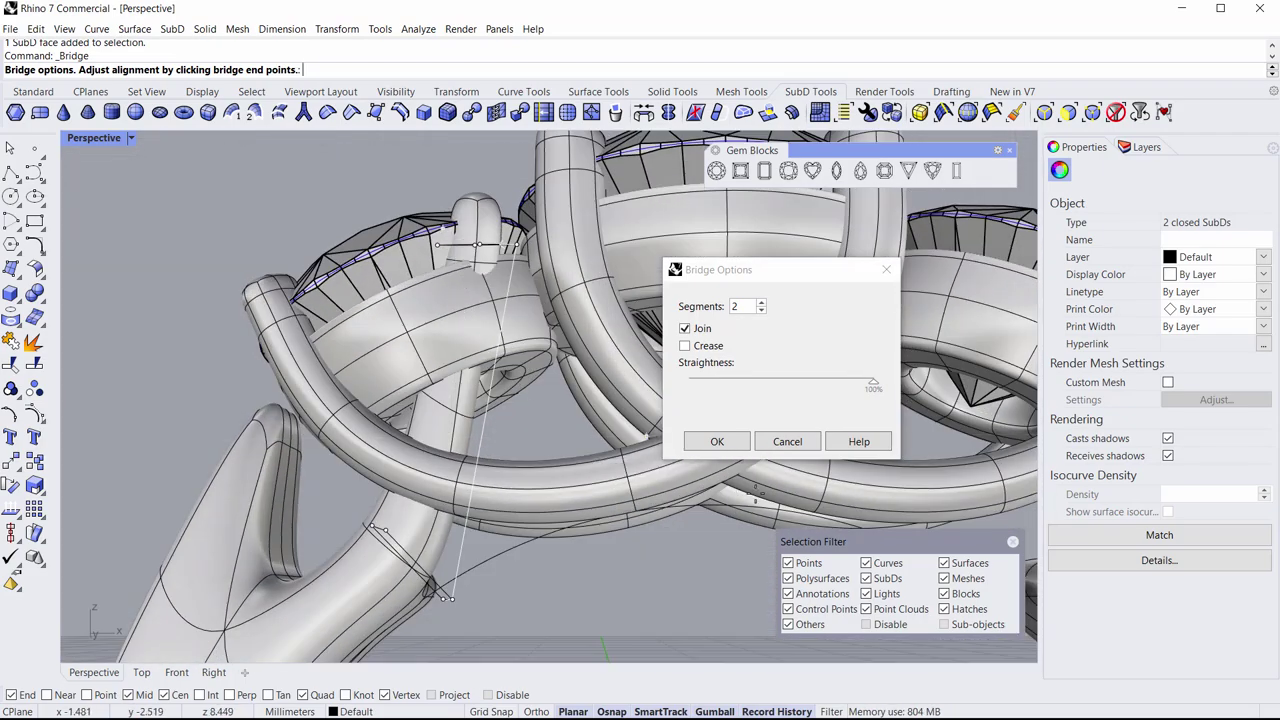
pyautogui.click(718, 441)
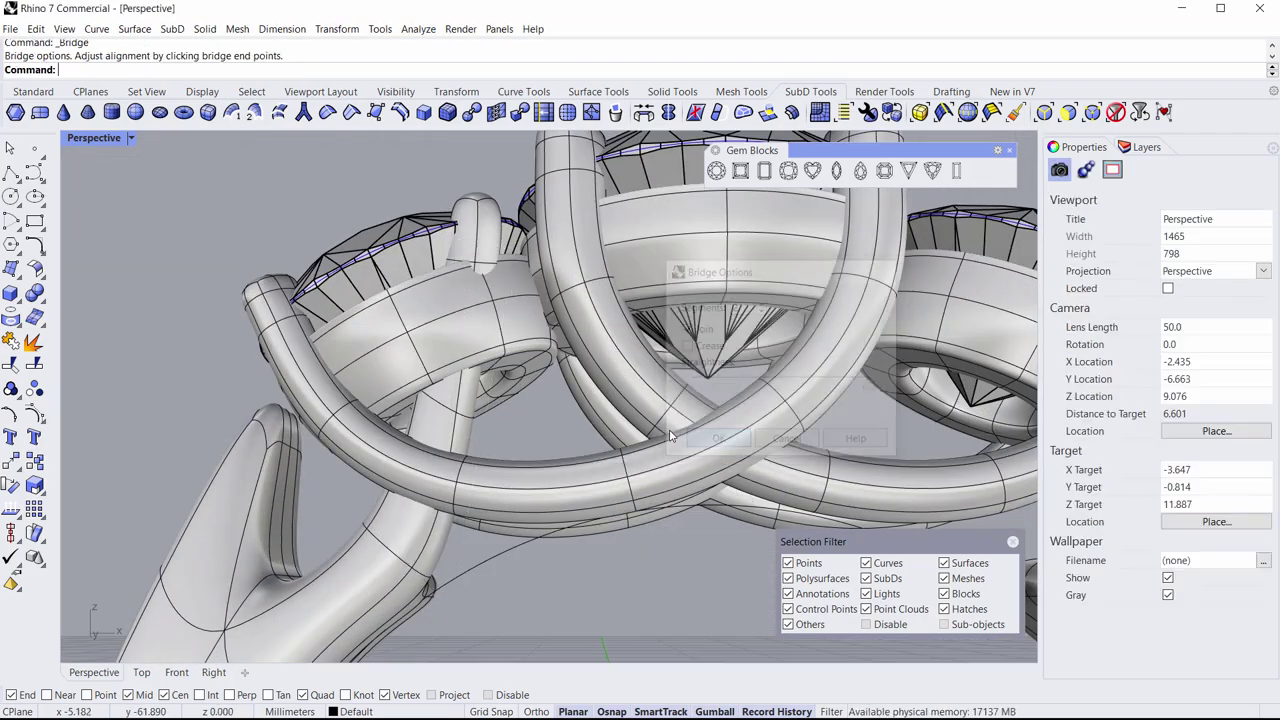
# Step: Select the bridge's middle edge loop and move it outward toward the center setting to bend the new prong
pyautogui.keyDown('ctrl'); pyautogui.keyDown('shift'); pyautogui.doubleClick(440, 409); pyautogui.keyUp('shift'); pyautogui.keyUp('ctrl')
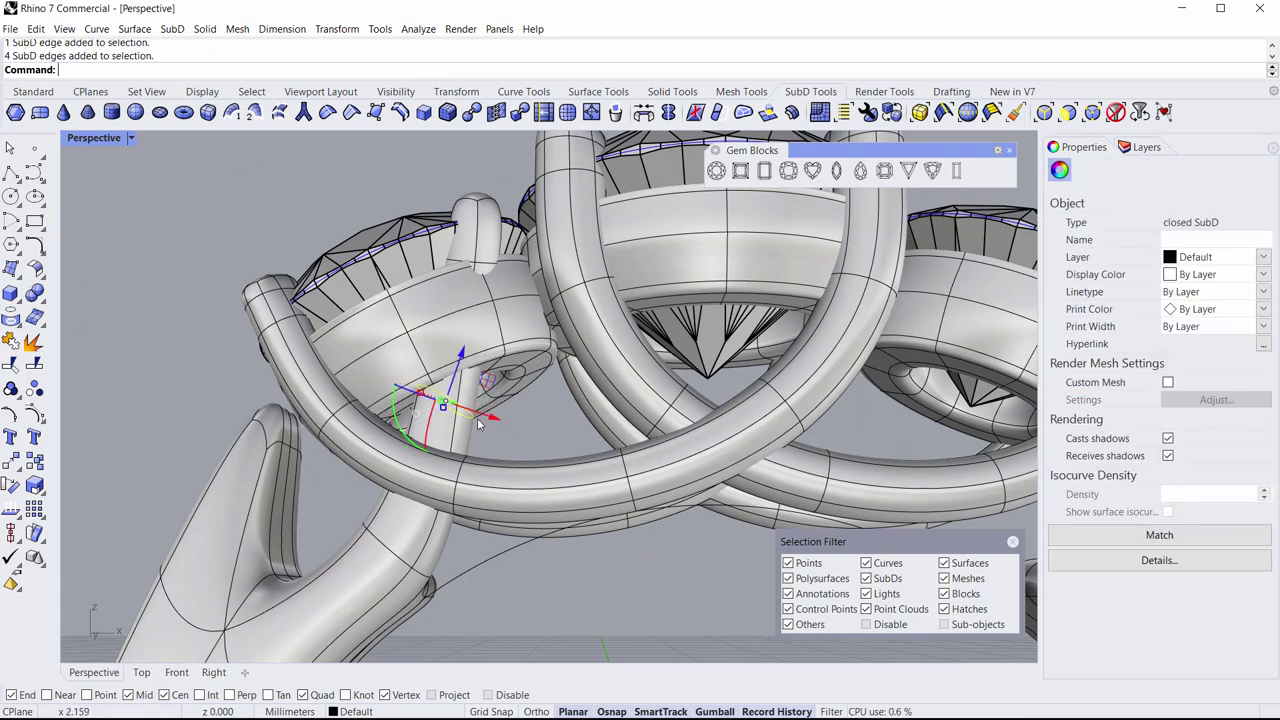
pyautogui.moveTo(441, 410); pyautogui.dragTo(497, 425, button='right')
pyautogui.moveTo(500, 423); pyautogui.dragTo(617, 477)
pyautogui.moveTo(566, 466); pyautogui.dragTo(562, 500, button='right')
pyautogui.click(298, 177)
# Step: Select the ring of faces around the new prong's head and move it slightly upward
pyautogui.scroll(8, 480, 167)
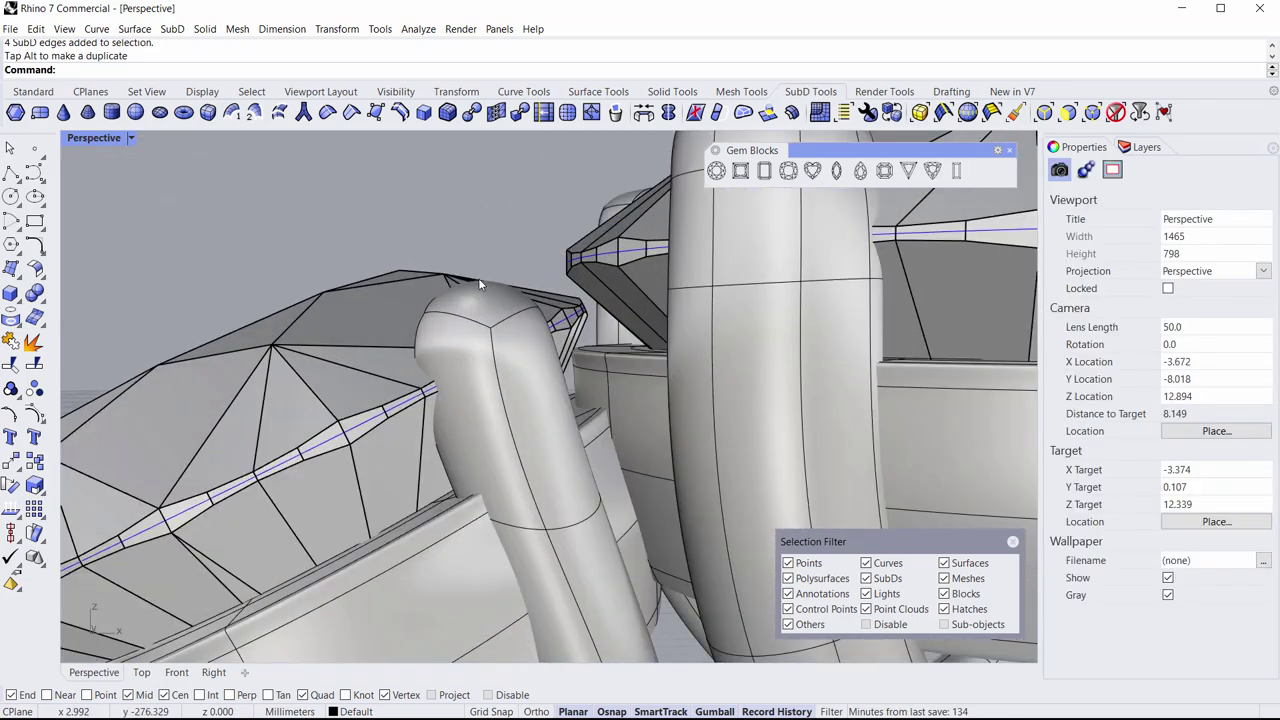
pyautogui.keyDown('ctrl'); pyautogui.keyDown('shift'); pyautogui.click(476, 407); pyautogui.keyUp('shift'); pyautogui.keyUp('ctrl')
pyautogui.keyDown('ctrl'); pyautogui.keyDown('shift'); pyautogui.doubleClick(551, 433); pyautogui.keyUp('shift'); pyautogui.keyUp('ctrl')
pyautogui.moveTo(550, 442); pyautogui.dragTo(557, 373, button='right')
pyautogui.moveTo(556, 318); pyautogui.dragTo(562, 282)
pyautogui.scroll(-5, 580, 320)
pyautogui.scroll(3, 580, 325)
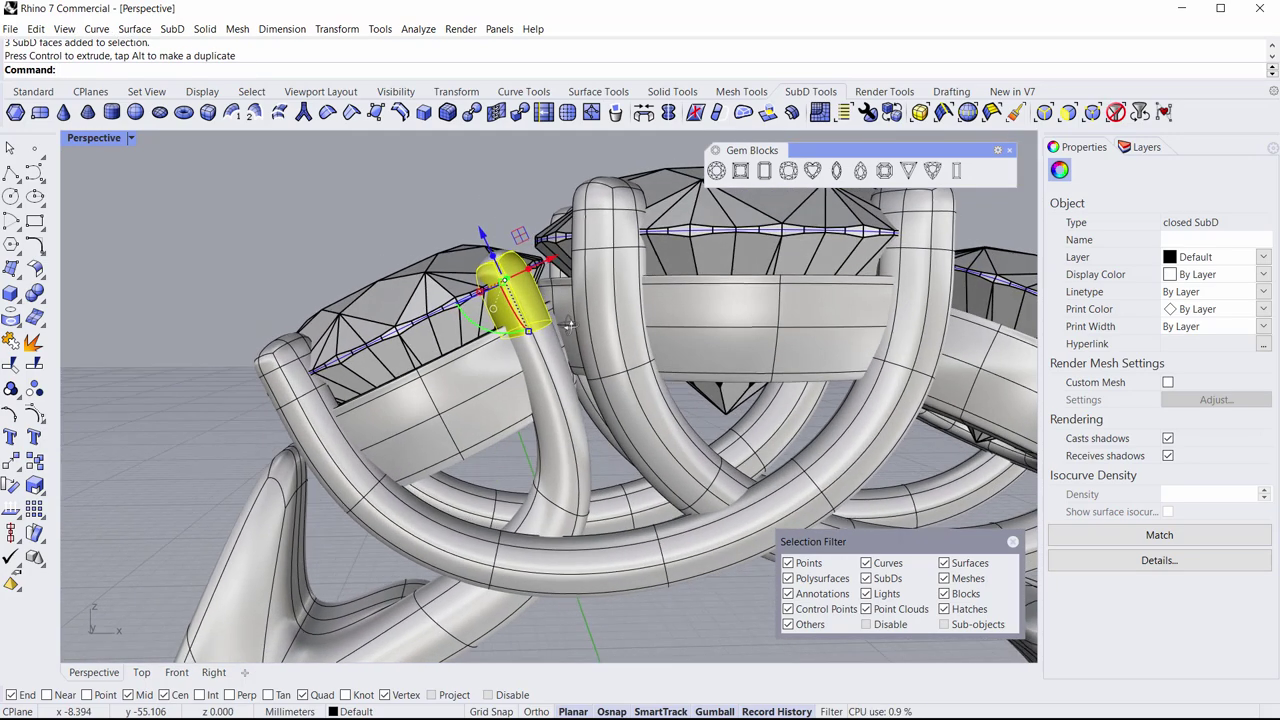
pyautogui.press('Escape')
# Step: Select the inner edge at the new prong's bend and move it slightly downward
pyautogui.scroll(6, 576, 480)
pyautogui.moveTo(576, 480); pyautogui.dragTo(551, 470, button='right')
pyautogui.keyDown('ctrl'); pyautogui.keyDown('shift'); pyautogui.click(559, 479); pyautogui.keyUp('shift'); pyautogui.keyUp('ctrl')
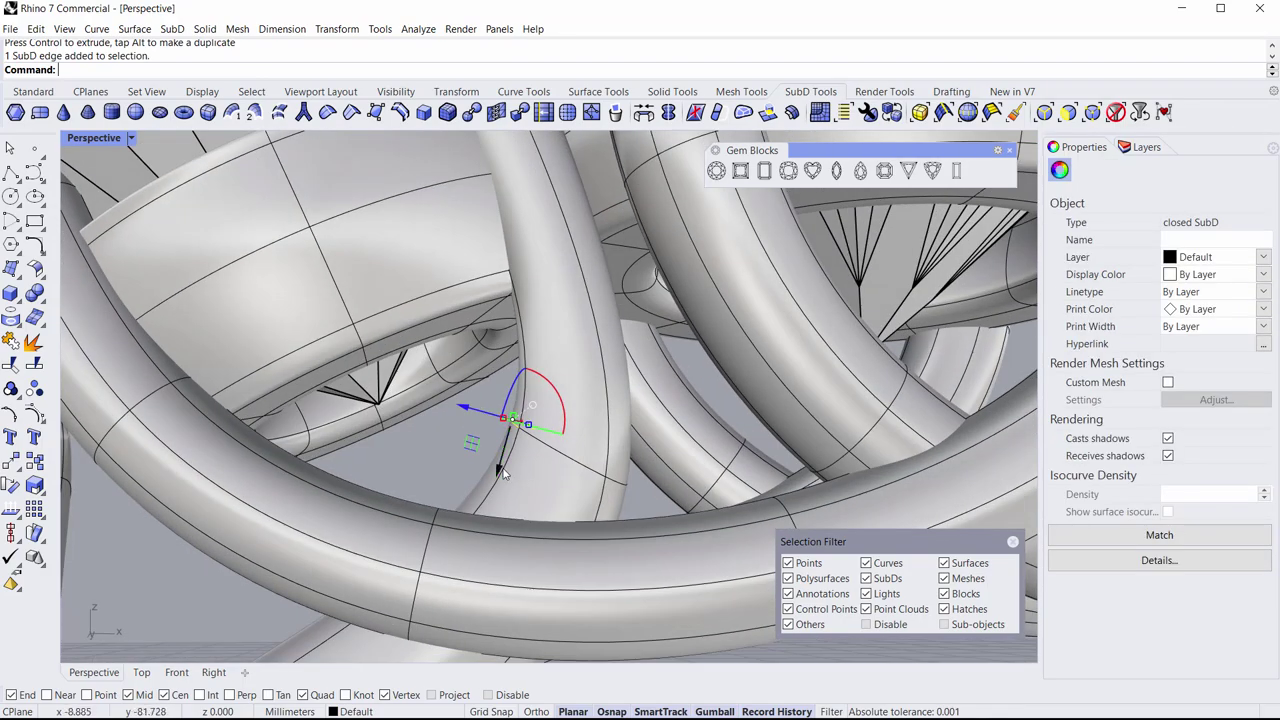
pyautogui.moveTo(503, 470); pyautogui.dragTo(493, 497)
pyautogui.scroll(-7, 582, 450)
pyautogui.keyDown('shift'); pyautogui.moveTo(586, 458); pyautogui.dragTo(730, 583, button='right'); pyautogui.keyUp('shift')
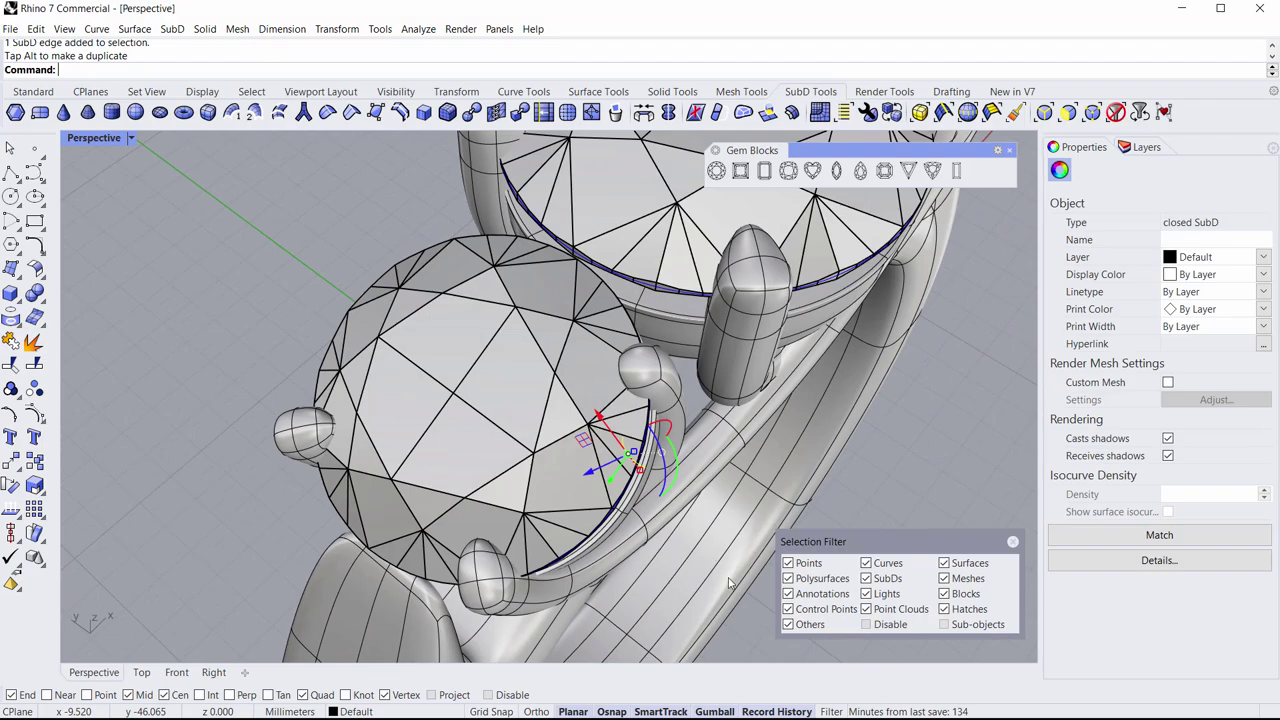
pyautogui.click(910, 496)
# Step: Reselect the ring of faces around the new prong's head and shift it in small moves against the side stone's girdle
pyautogui.moveTo(910, 496); pyautogui.dragTo(655, 320, button='right')
pyautogui.scroll(7, 635, 329)
pyautogui.keyDown('ctrl'); pyautogui.keyDown('shift'); pyautogui.click(509, 239); pyautogui.keyUp('shift'); pyautogui.keyUp('ctrl')
pyautogui.keyDown('ctrl'); pyautogui.keyDown('shift'); pyautogui.doubleClick(624, 240); pyautogui.keyUp('shift'); pyautogui.keyUp('ctrl')
pyautogui.scroll(-7, 628, 420)
pyautogui.moveTo(628, 420); pyautogui.dragTo(540, 228, button='right')
pyautogui.moveTo(497, 213); pyautogui.dragTo(493, 204)
pyautogui.moveTo(568, 228); pyautogui.dragTo(571, 219)
pyautogui.moveTo(571, 222); pyautogui.dragTo(508, 297, button='right')
pyautogui.click(774, 367)
# Step: Extrude the top face of the new prong outward along its axis to lengthen the prong above the side stone
pyautogui.moveTo(774, 367); pyautogui.dragTo(711, 346, button='right')
pyautogui.scroll(3, 573, 280)
pyautogui.scroll(3, 573, 280)
pyautogui.keyDown('ctrl'); pyautogui.keyDown('shift'); pyautogui.click(608, 283); pyautogui.keyUp('shift'); pyautogui.keyUp('ctrl')
pyautogui.moveTo(700, 390); pyautogui.dragTo(662, 396, button='right')
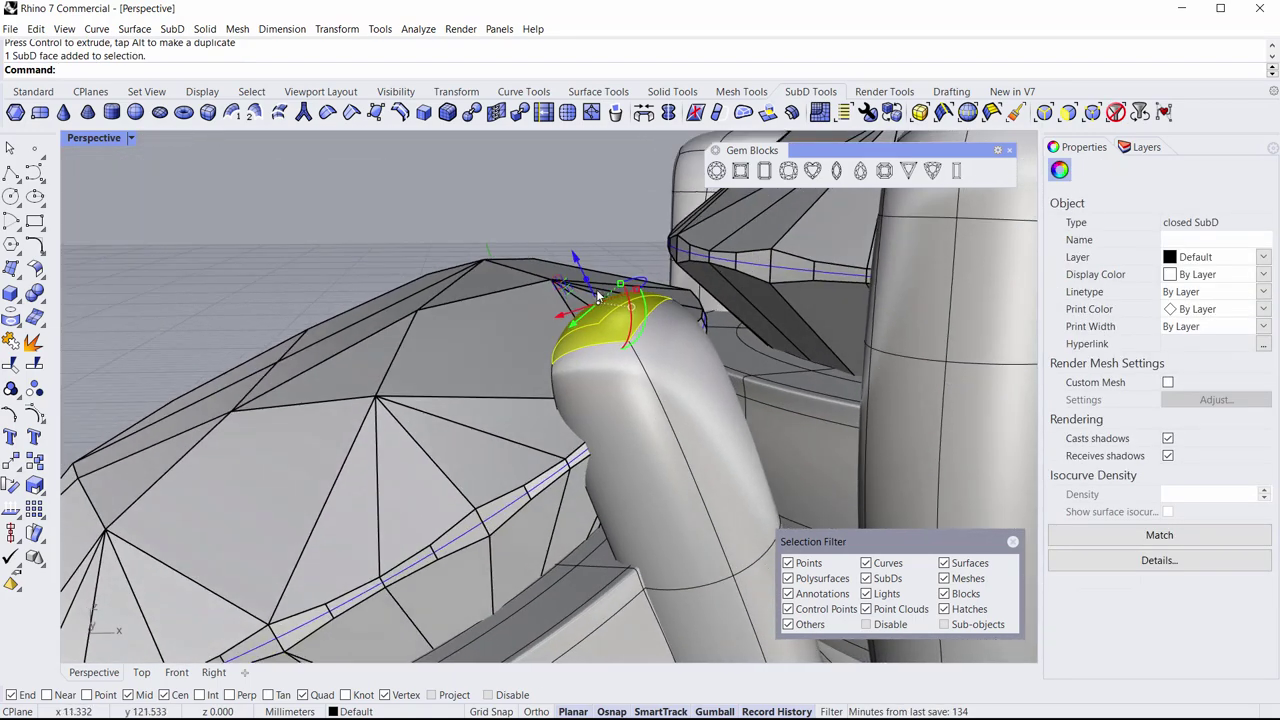
pyautogui.moveTo(588, 280); pyautogui.dragTo(509, 219)
pyautogui.click(338, 230)
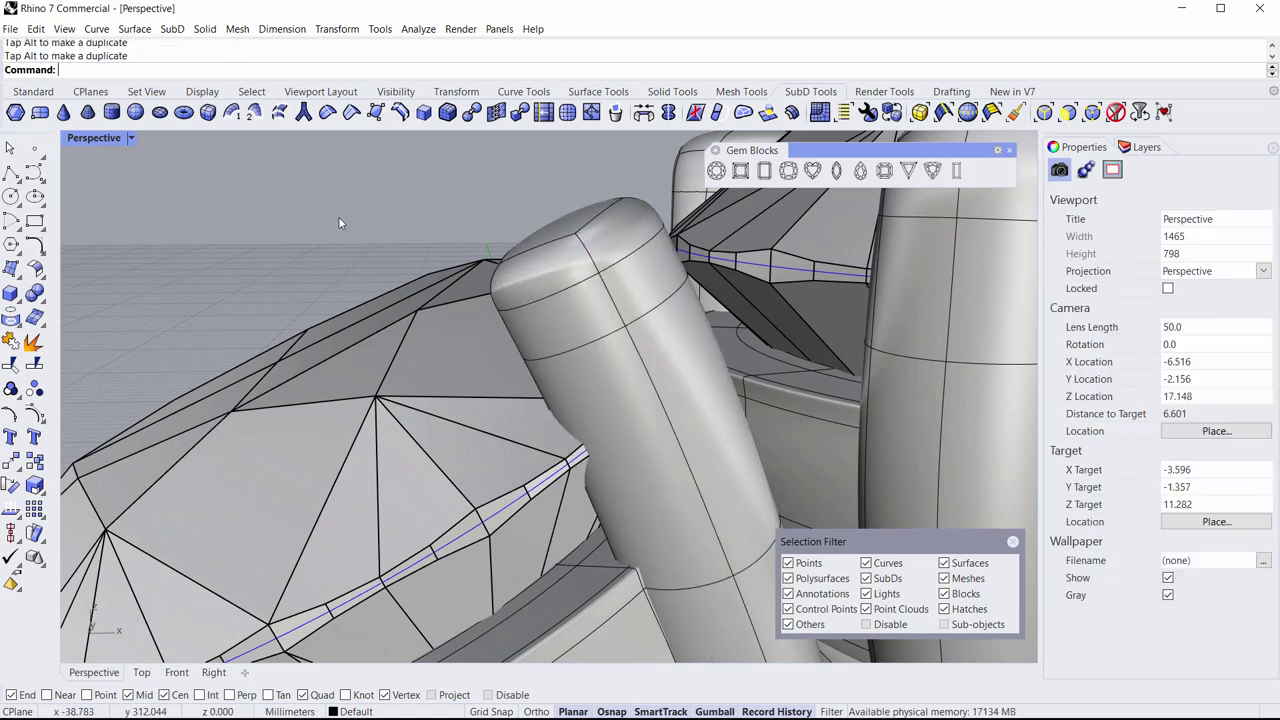
pyautogui.scroll(3, 541, 306)
pyautogui.keyDown('ctrl'); pyautogui.keyDown('shift'); pyautogui.click(583, 335); pyautogui.keyUp('shift'); pyautogui.keyUp('ctrl')
pyautogui.keyDown('ctrl'); pyautogui.keyDown('shift'); pyautogui.doubleClick(672, 286); pyautogui.keyUp('shift'); pyautogui.keyUp('ctrl')
pyautogui.click(380, 226)
pyautogui.keyDown('ctrl'); pyautogui.keyDown('shift'); pyautogui.click(560, 204); pyautogui.keyUp('shift'); pyautogui.keyUp('ctrl')
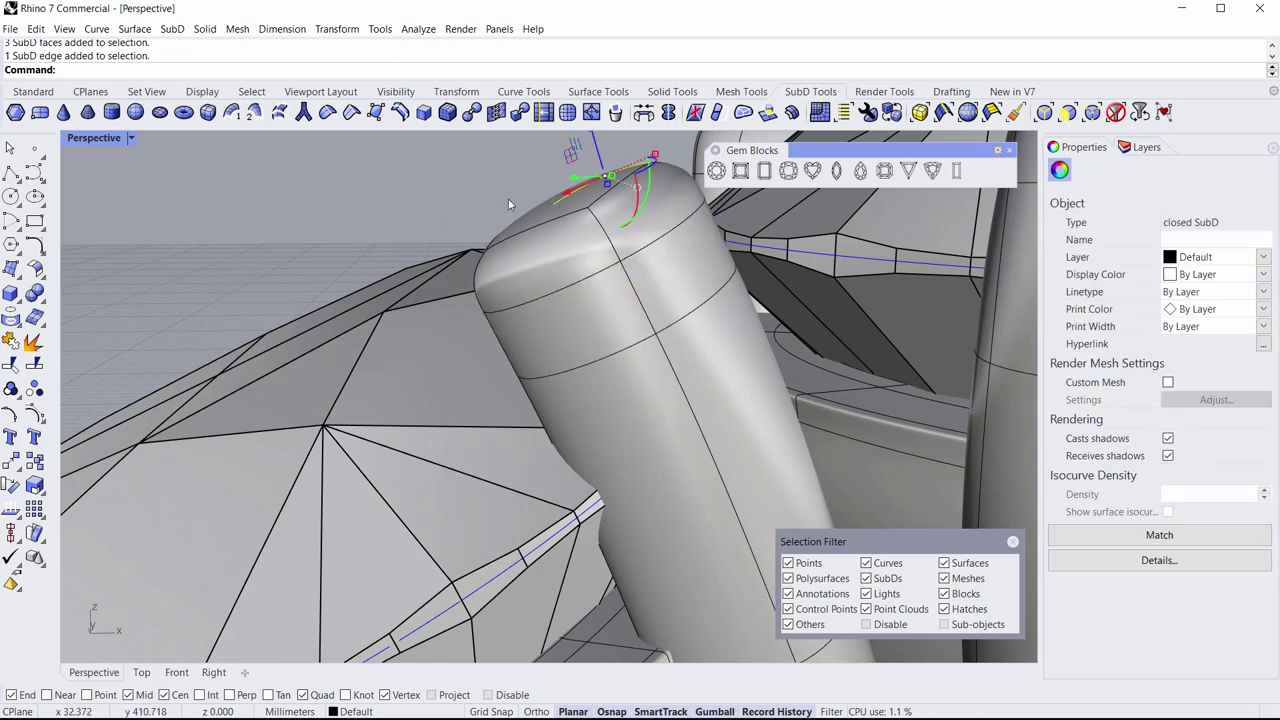
pyautogui.click(479, 190)
# Step: Try a second extrusion of the new prong's top face, and undo it
pyautogui.keyDown('ctrl'); pyautogui.keyDown('shift'); pyautogui.click(566, 207); pyautogui.keyUp('shift'); pyautogui.keyUp('ctrl')
pyautogui.scroll(-3, 568, 345)
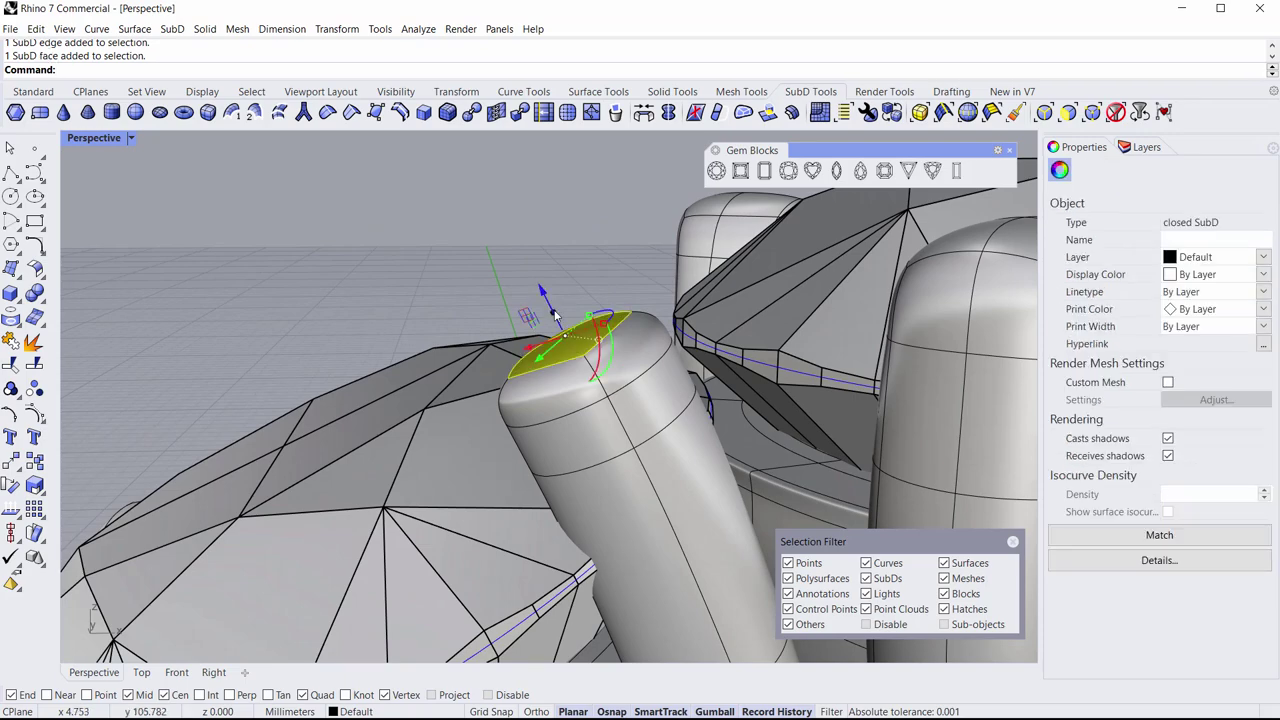
pyautogui.moveTo(549, 308); pyautogui.dragTo(456, 206)
pyautogui.click(284, 227)
pyautogui.scroll(-8, 285, 229)
pyautogui.keyDown('shift'); pyautogui.moveTo(286, 232); pyautogui.dragTo(360, 310, button='right'); pyautogui.keyUp('shift')
pyautogui.hotkey('ctrl', 'z')
# Step: Select the face rings around the new prong's head together with its top face, and move them down toward the side stone
pyautogui.scroll(5, 410, 372)
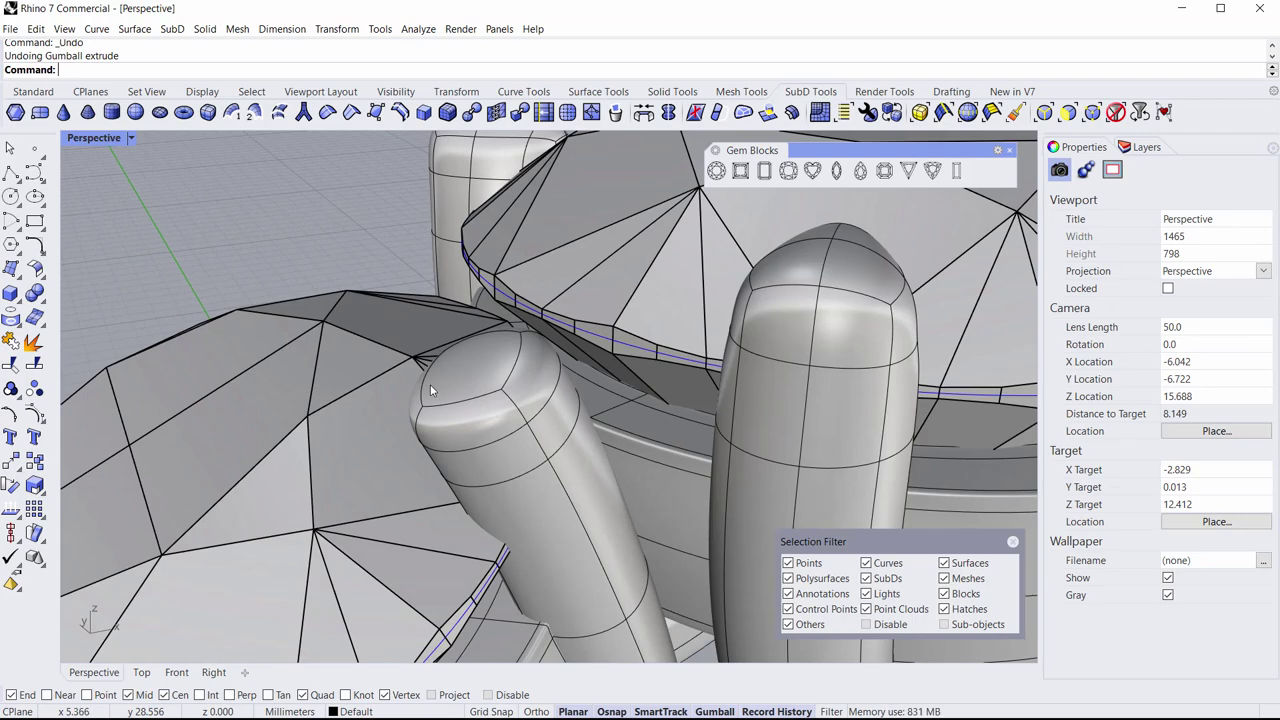
pyautogui.moveTo(431, 380); pyautogui.dragTo(409, 354, button='right')
pyautogui.keyDown('ctrl'); pyautogui.keyDown('shift'); pyautogui.click(421, 362); pyautogui.keyUp('shift'); pyautogui.keyUp('ctrl')
pyautogui.scroll(3, 485, 330)
pyautogui.keyDown('ctrl'); pyautogui.keyDown('shift'); pyautogui.doubleClick(483, 328); pyautogui.keyUp('shift'); pyautogui.keyUp('ctrl')
pyautogui.scroll(3, 356, 305)
pyautogui.keyDown('ctrl'); pyautogui.keyDown('shift'); pyautogui.click(356, 305); pyautogui.keyUp('shift'); pyautogui.keyUp('ctrl')
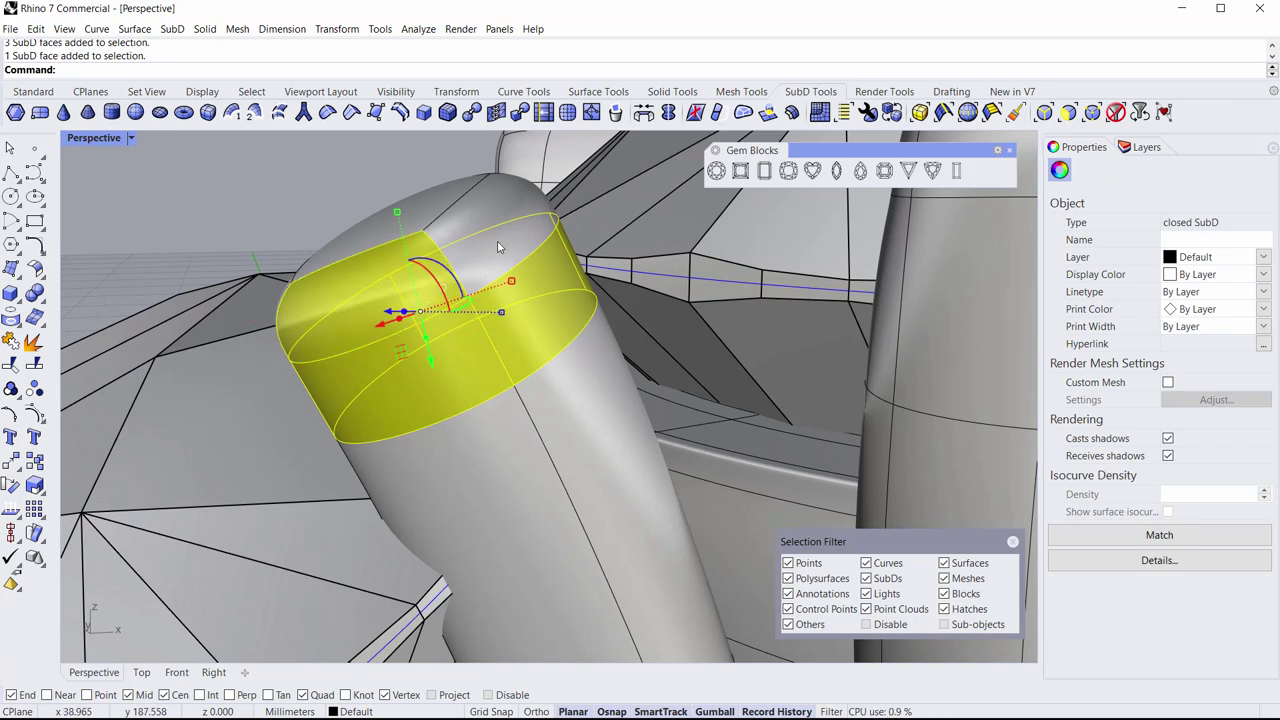
pyautogui.keyDown('ctrl'); pyautogui.keyDown('shift'); pyautogui.doubleClick(499, 246); pyautogui.keyUp('shift'); pyautogui.keyUp('ctrl')
pyautogui.keyDown('ctrl'); pyautogui.click(408, 218); pyautogui.keyUp('ctrl')
pyautogui.keyDown('ctrl'); pyautogui.keyDown('shift'); pyautogui.click(408, 218); pyautogui.keyUp('shift'); pyautogui.keyUp('ctrl')
pyautogui.moveTo(392, 228); pyautogui.dragTo(439, 381)
pyautogui.scroll(-10, 448, 300)
pyautogui.moveTo(469, 331); pyautogui.dragTo(655, 376, button='right')
pyautogui.click(904, 374)
# Step: Extrude the prong head's inward face over the side stone's edge
pyautogui.scroll(5, 794, 383)
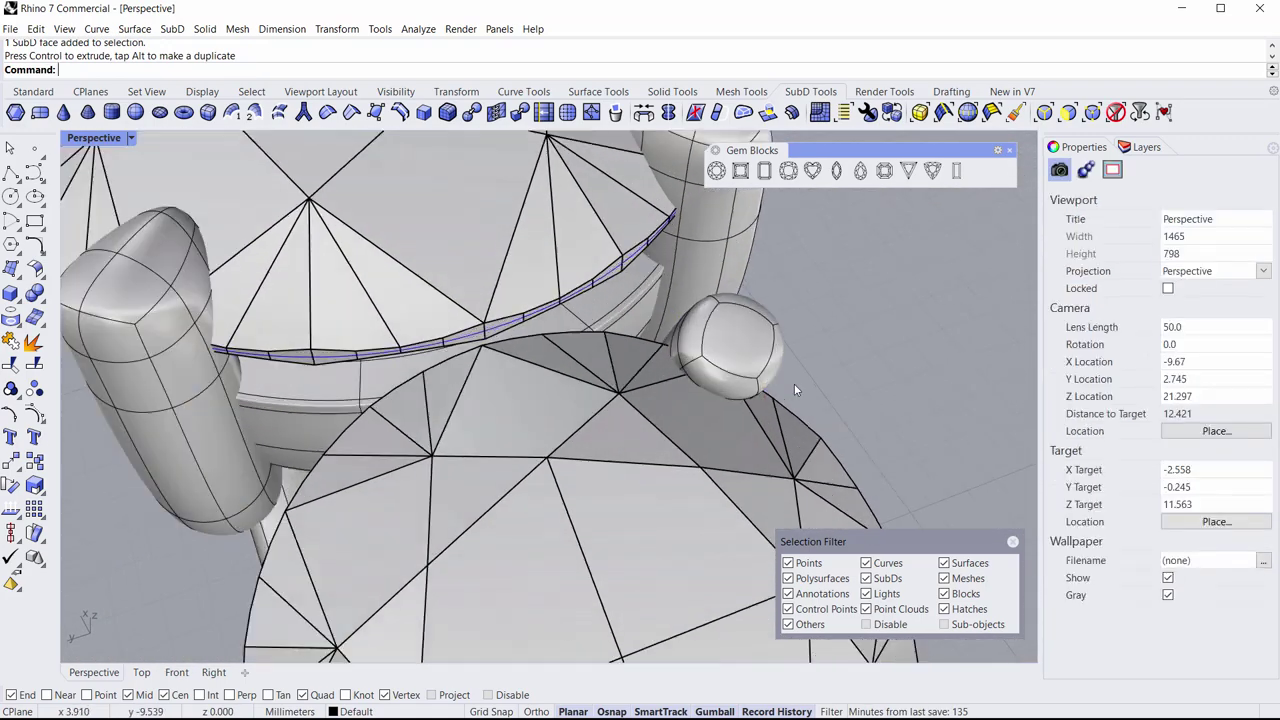
pyautogui.keyDown('ctrl'); pyautogui.keyDown('shift'); pyautogui.click(683, 383); pyautogui.keyUp('shift'); pyautogui.keyUp('ctrl')
pyautogui.scroll(2, 672, 418)
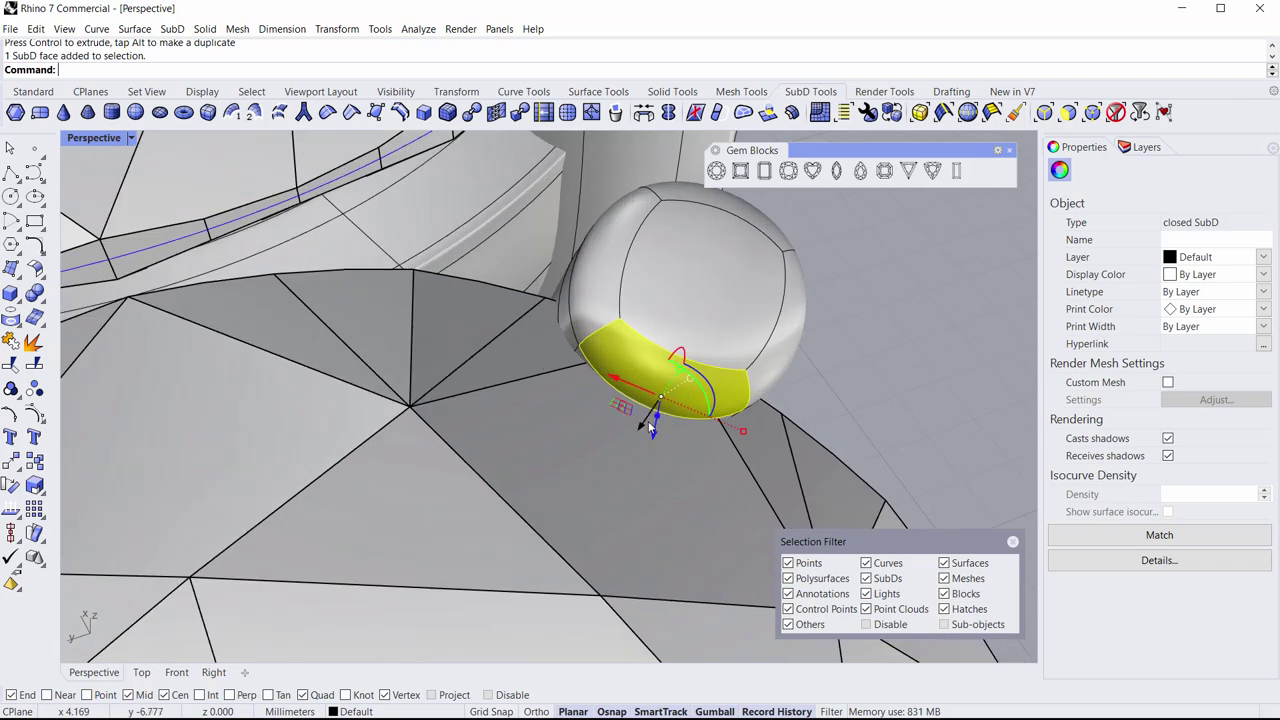
pyautogui.press('ctrl')
pyautogui.moveTo(657, 414); pyautogui.dragTo(660, 466)
pyautogui.click(785, 422)
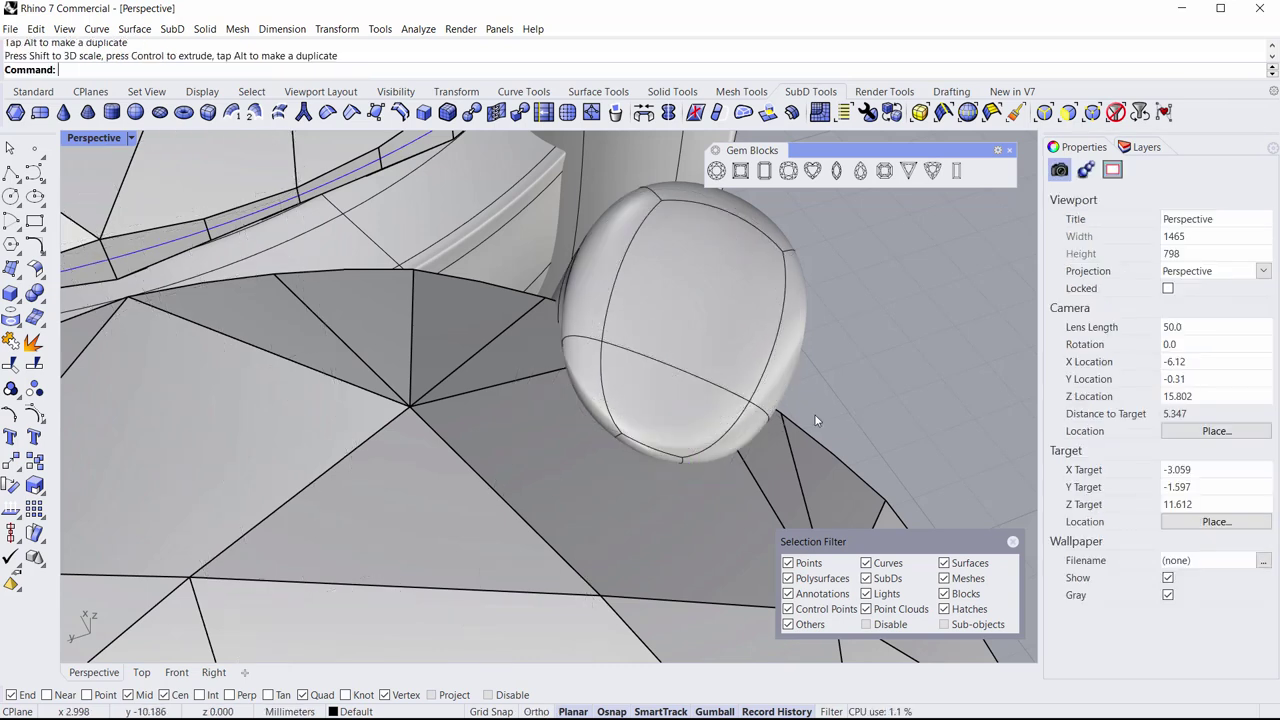
# Step: Examine the new prong head's edge layout and compare it with the heads of the other prongs
pyautogui.doubleClick(771, 417)
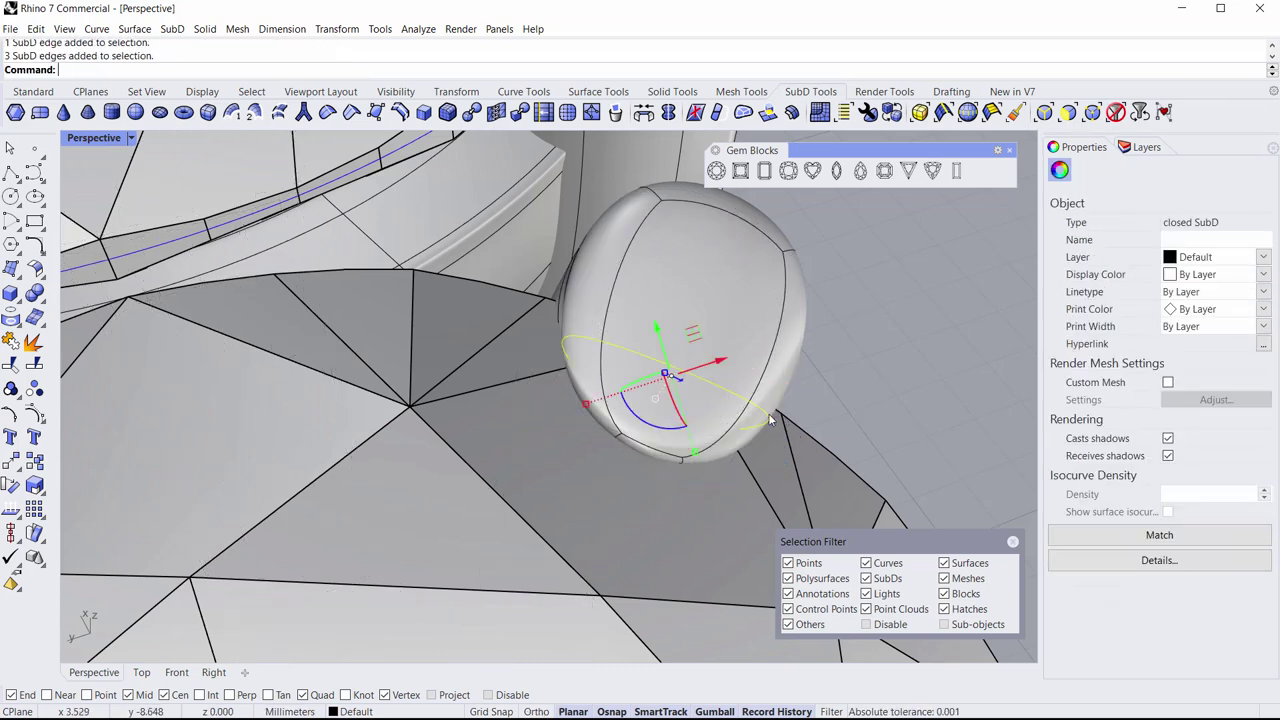
pyautogui.scroll(-5, 701, 404)
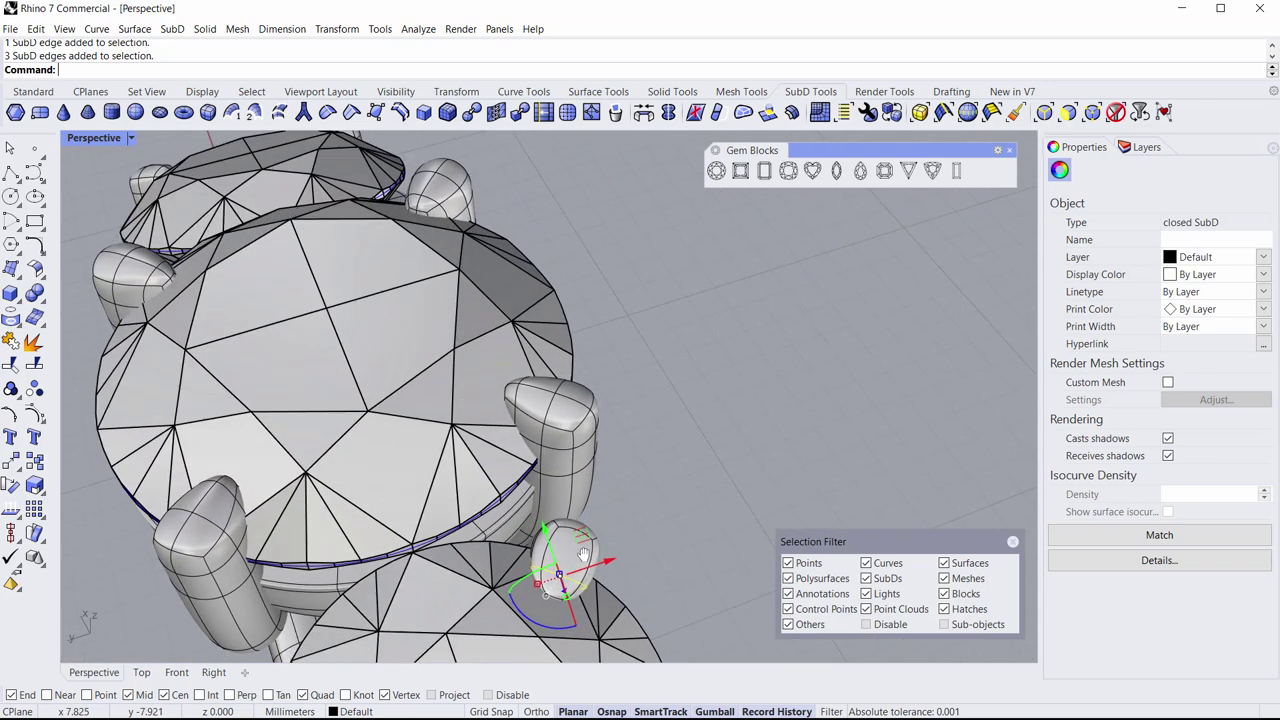
pyautogui.keyDown('shift'); pyautogui.moveTo(583, 554); pyautogui.dragTo(578, 622, button='right'); pyautogui.keyUp('shift')
pyautogui.moveTo(509, 335); pyautogui.dragTo(464, 330, button='right')
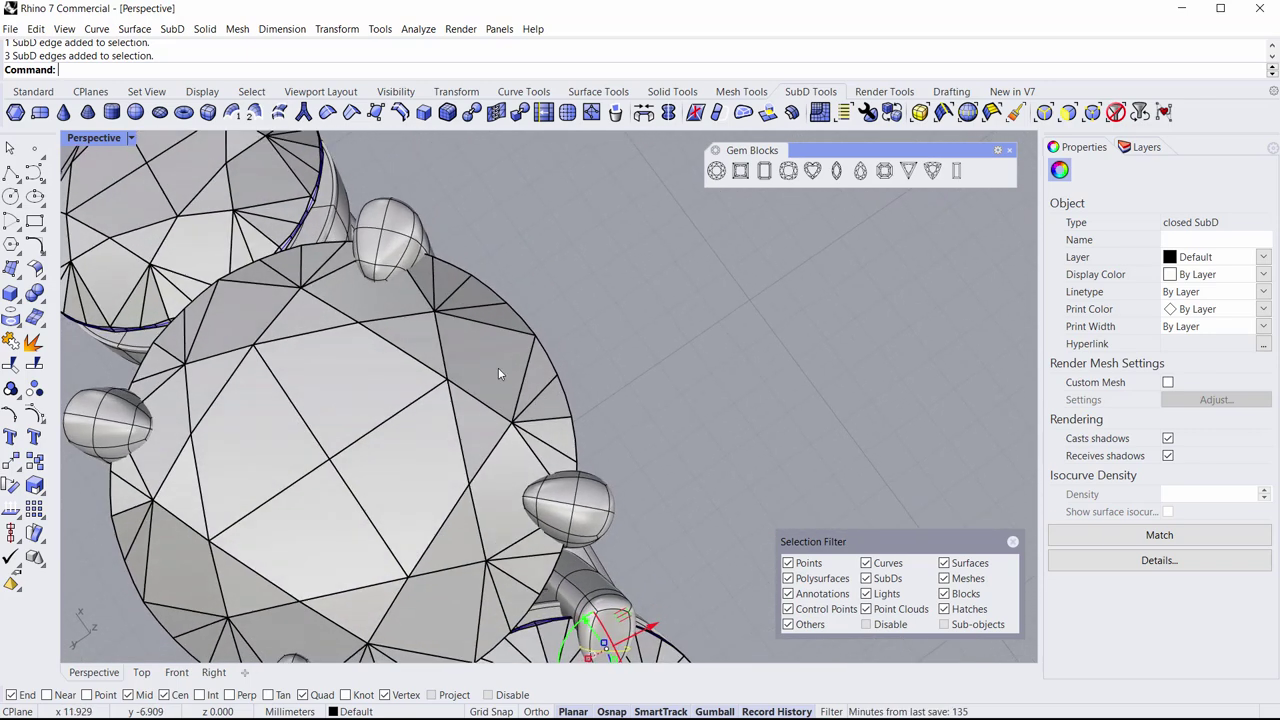
pyautogui.scroll(5, 395, 220)
pyautogui.moveTo(395, 220); pyautogui.dragTo(518, 246, button='right')
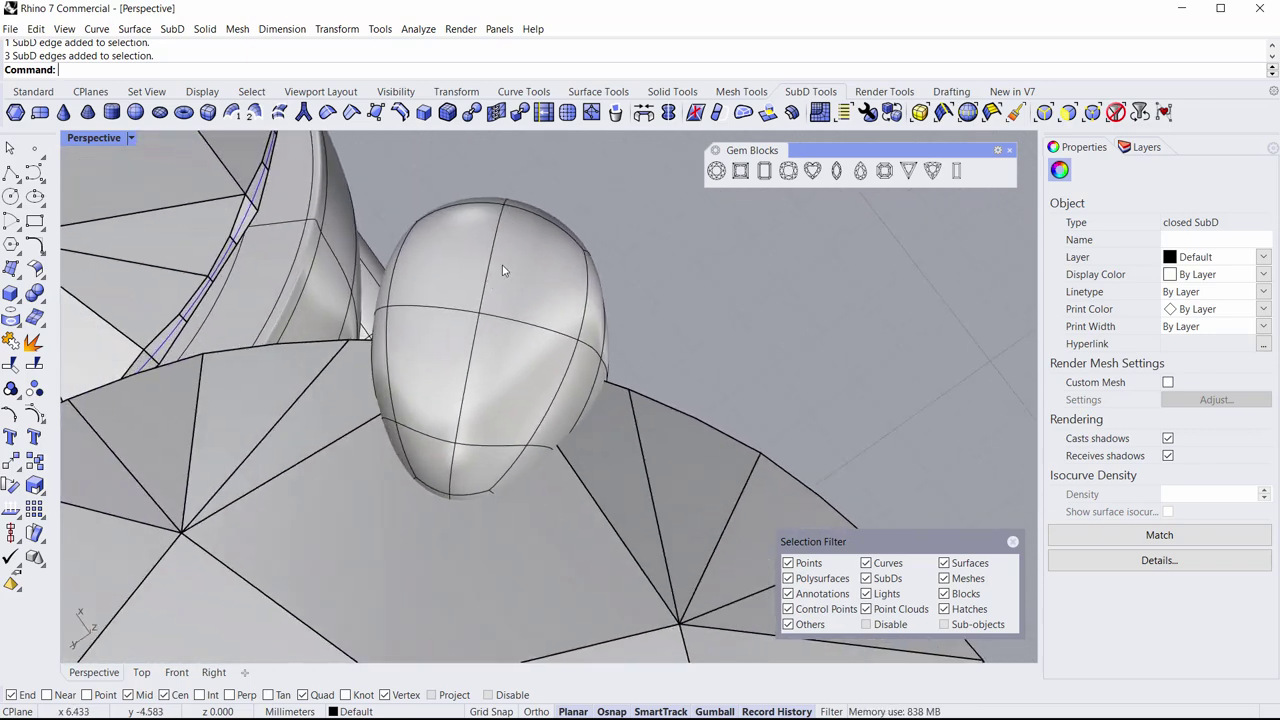
pyautogui.scroll(-6, 534, 473)
pyautogui.keyDown('shift'); pyautogui.moveTo(590, 610); pyautogui.dragTo(509, 394, button='right'); pyautogui.keyUp('shift')
pyautogui.scroll(2, 509, 394)
pyautogui.keyDown('shift'); pyautogui.moveTo(660, 574); pyautogui.dragTo(483, 466, button='right'); pyautogui.keyUp('shift')
pyautogui.scroll(8, 479, 468)
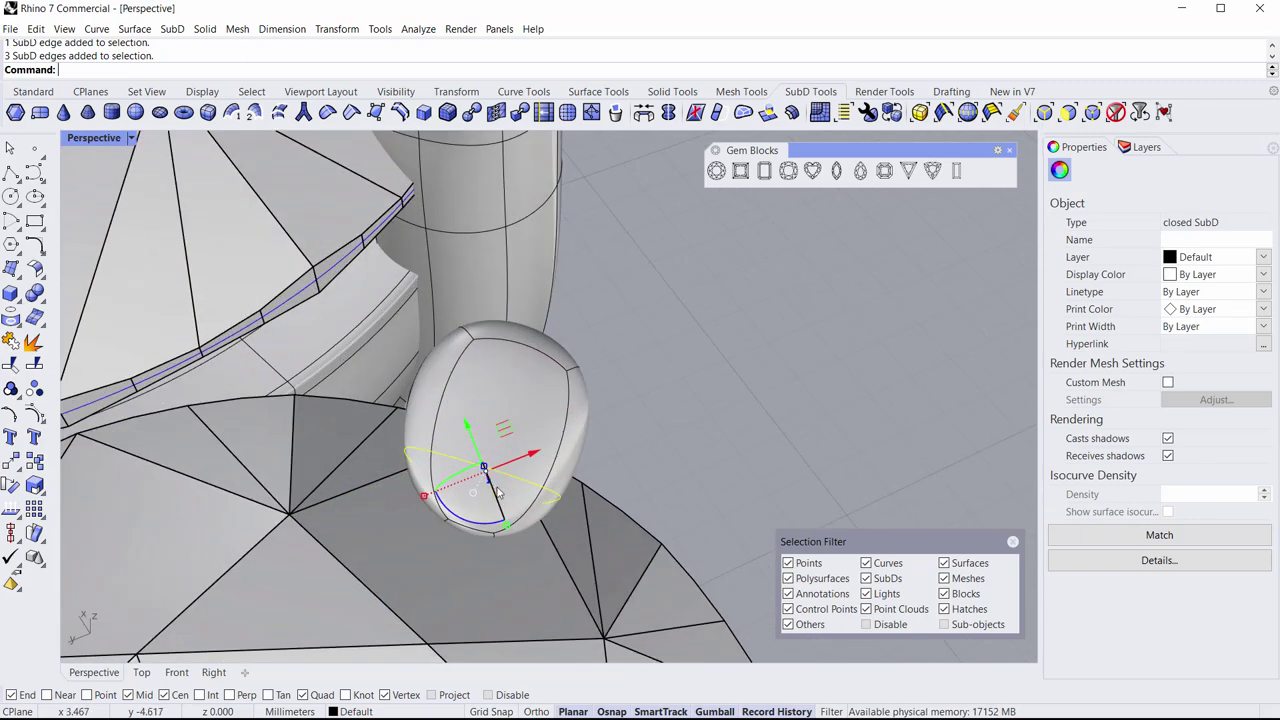
pyautogui.click(621, 424)
pyautogui.moveTo(621, 424); pyautogui.dragTo(680, 380, button='right')
pyautogui.scroll(-8, 570, 450)
pyautogui.moveTo(680, 380); pyautogui.dragTo(490, 289, button='right')
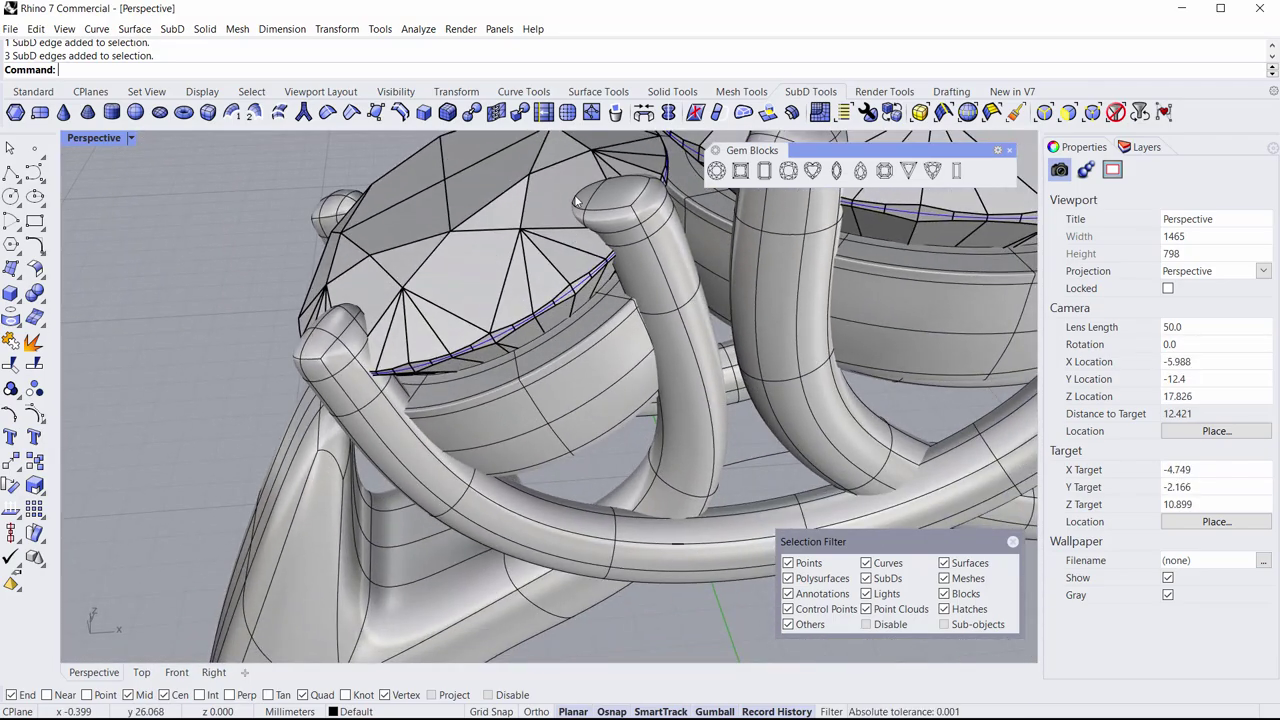
# Step: Try inserting a full ring edge lengthwise along the new side-stone prong, and undo it
pyautogui.keyDown('shift'); pyautogui.moveTo(629, 209); pyautogui.dragTo(578, 219, button='right'); pyautogui.keyUp('shift')
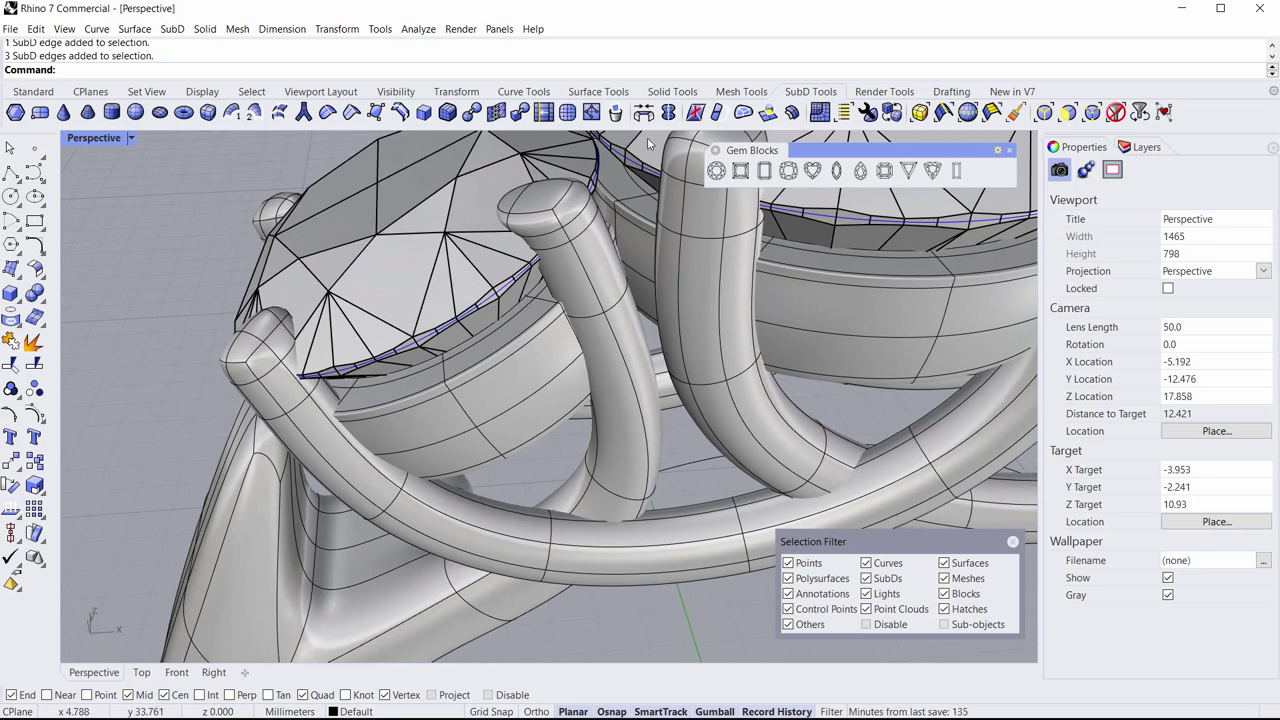
pyautogui.rightClick(405, 112)
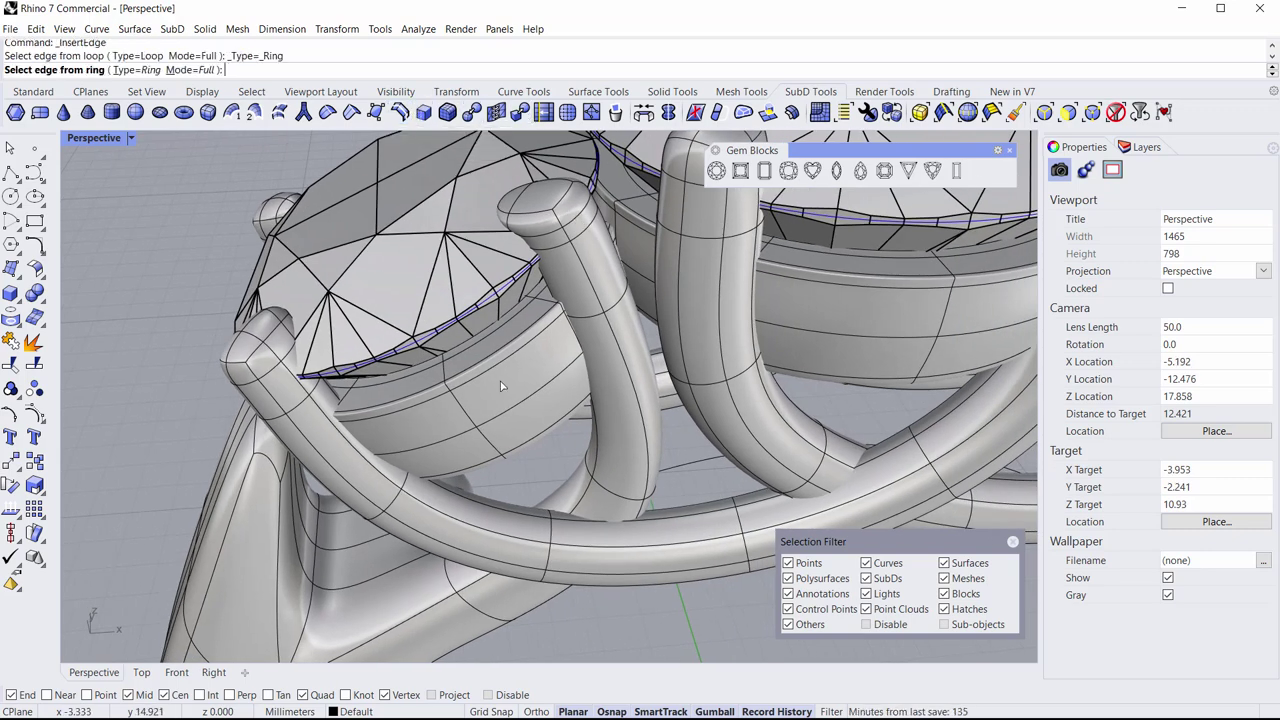
pyautogui.click(588, 218)
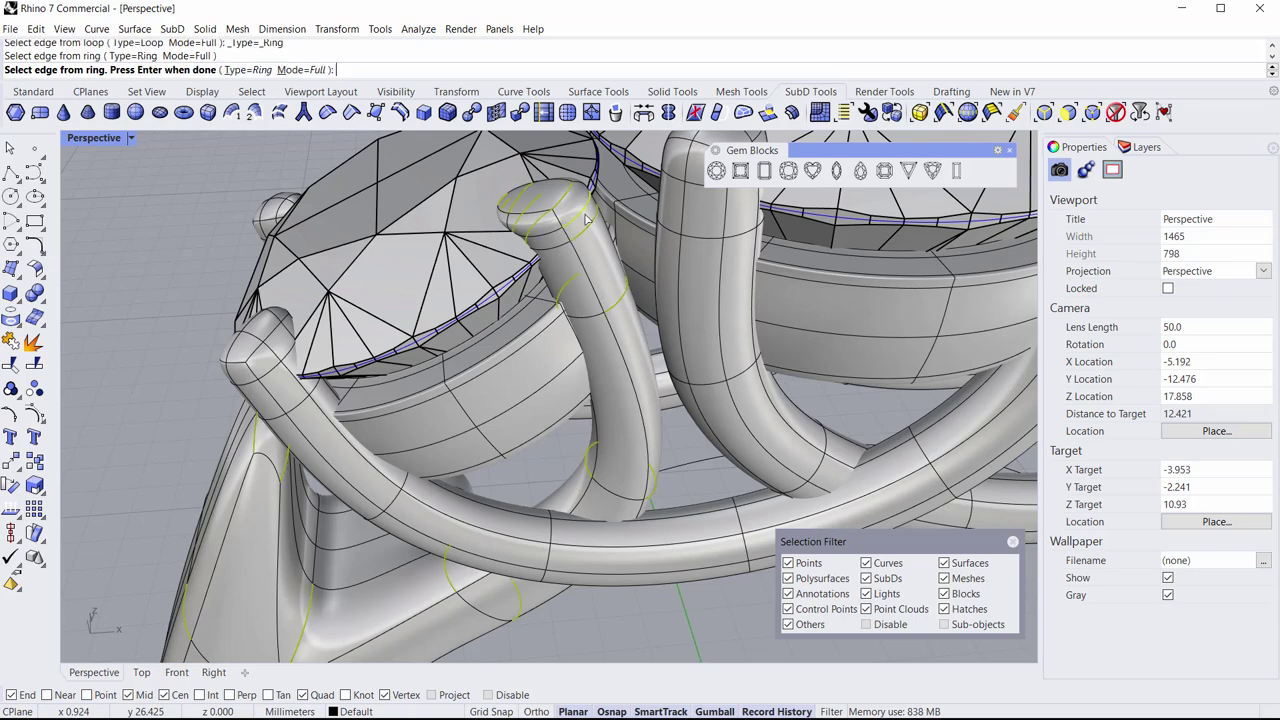
pyautogui.press('Return')
pyautogui.click(592, 220)
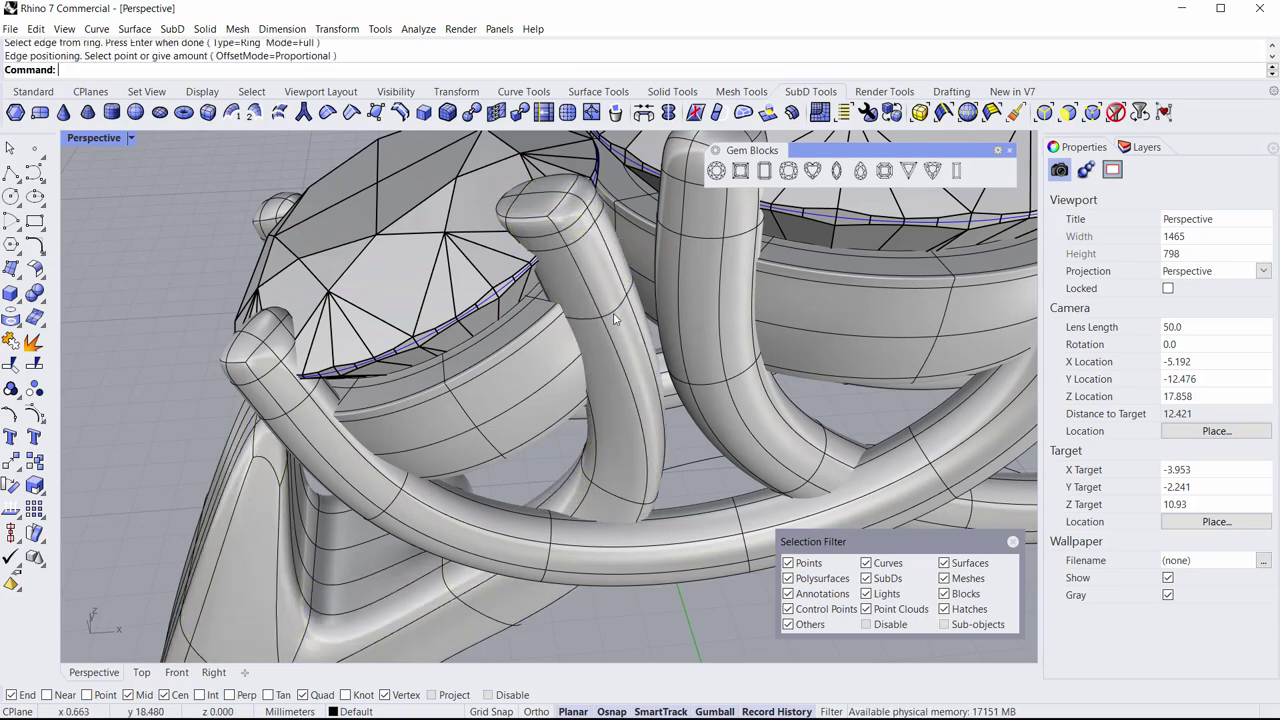
pyautogui.scroll(-10, 522, 179)
pyautogui.moveTo(545, 362); pyautogui.dragTo(391, 376, button='right')
pyautogui.moveTo(398, 327); pyautogui.dragTo(467, 456, button='right')
pyautogui.moveTo(627, 323); pyautogui.dragTo(741, 480, button='right')
pyautogui.hotkey('ctrl', 'z')
# Step: Insert points on the new prong head's edges to cut an extra edge line through the middle of its top
pyautogui.moveTo(480, 150); pyautogui.dragTo(589, 251, button='right')
pyautogui.scroll(10, 467, 301)
pyautogui.keyDown('shift'); pyautogui.moveTo(467, 298); pyautogui.dragTo(496, 390, button='right'); pyautogui.keyUp('shift')
pyautogui.moveTo(496, 390); pyautogui.dragTo(508, 485, button='right')
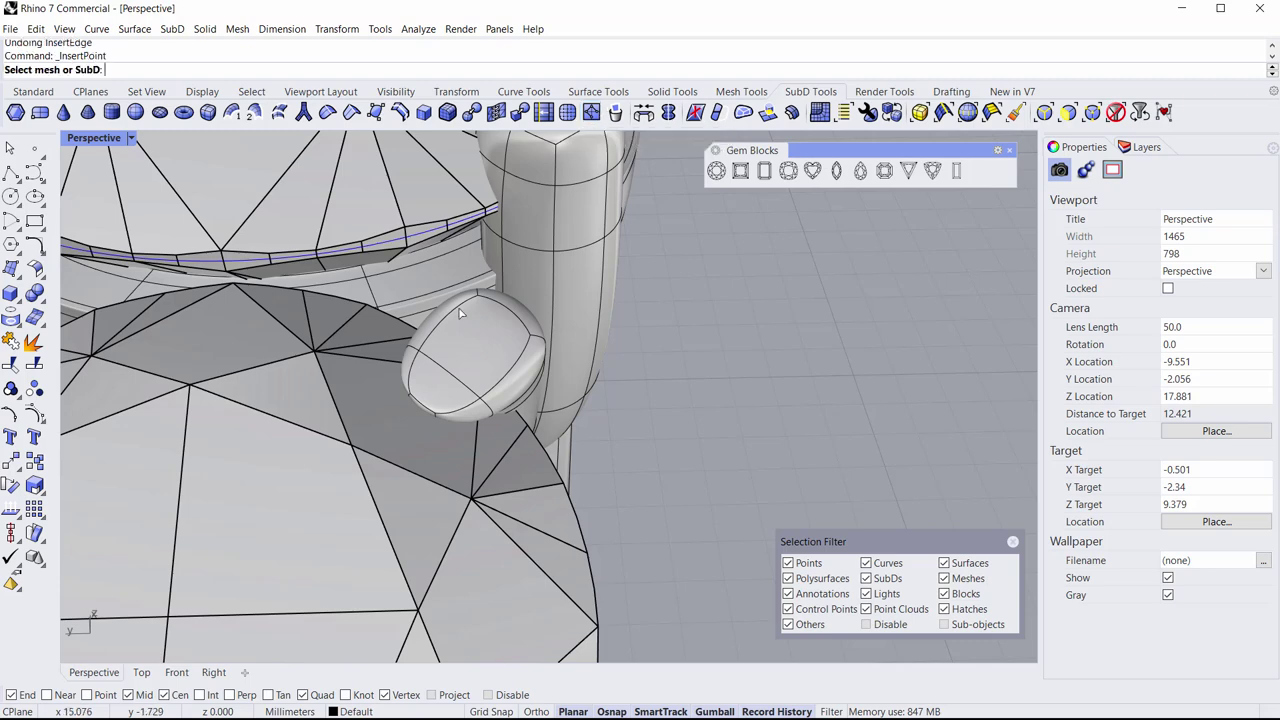
pyautogui.scroll(5, 447, 330)
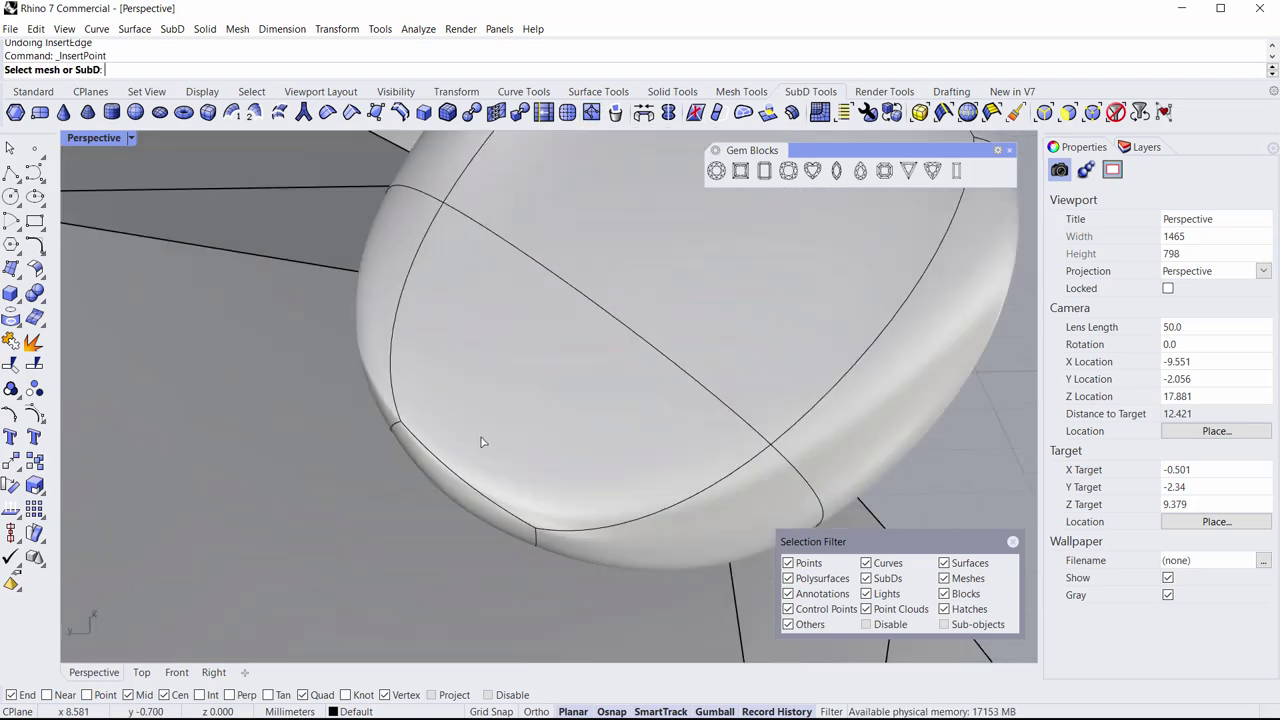
pyautogui.click(530, 431)
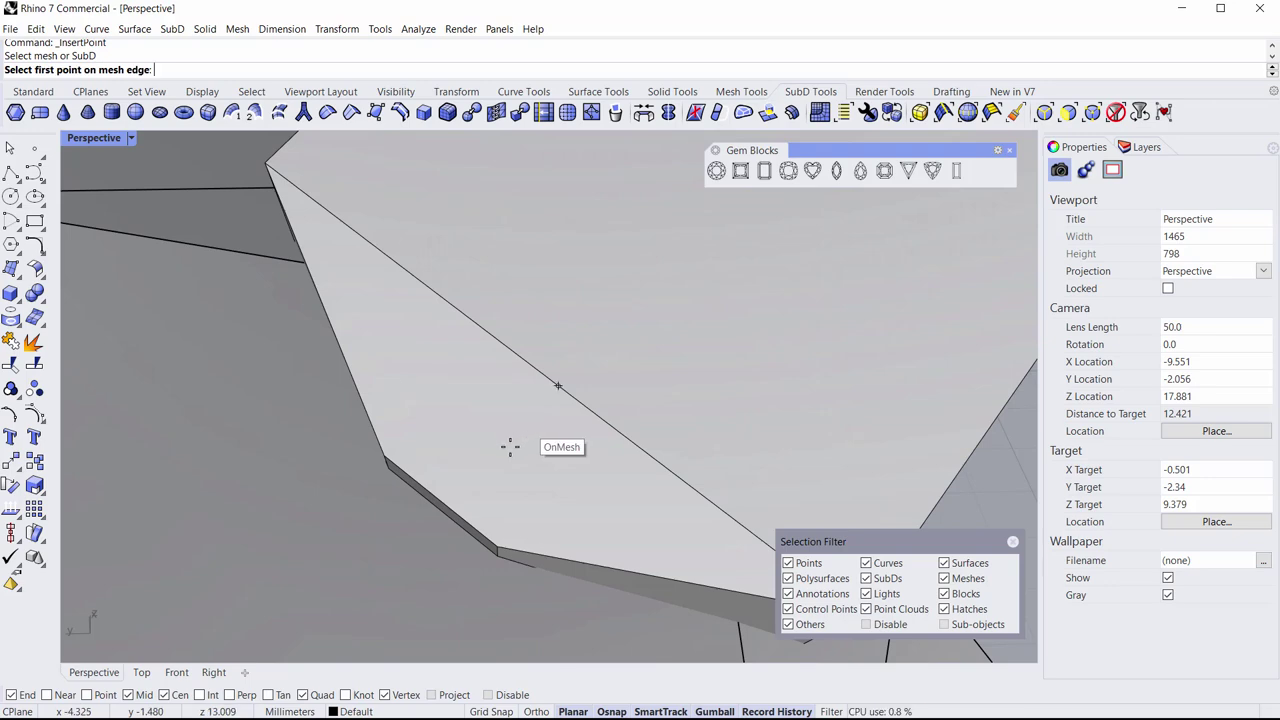
pyautogui.scroll(-5, 473, 477)
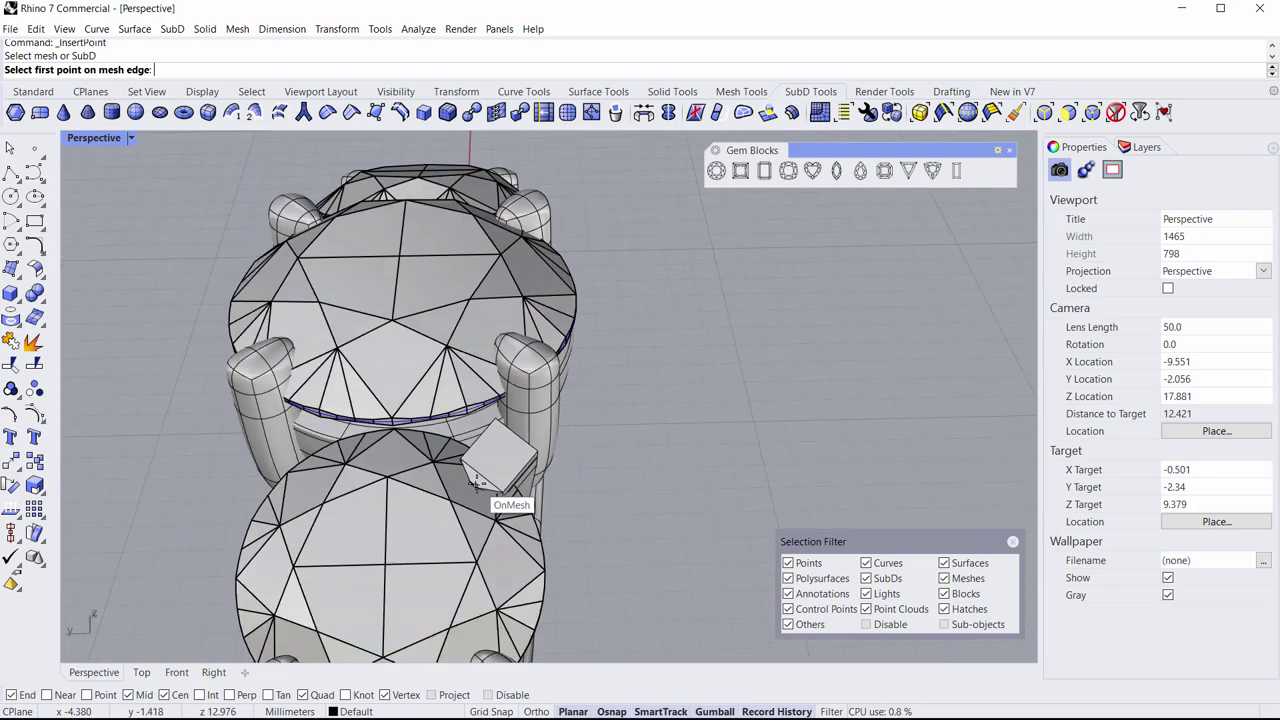
pyautogui.scroll(4, 476, 483)
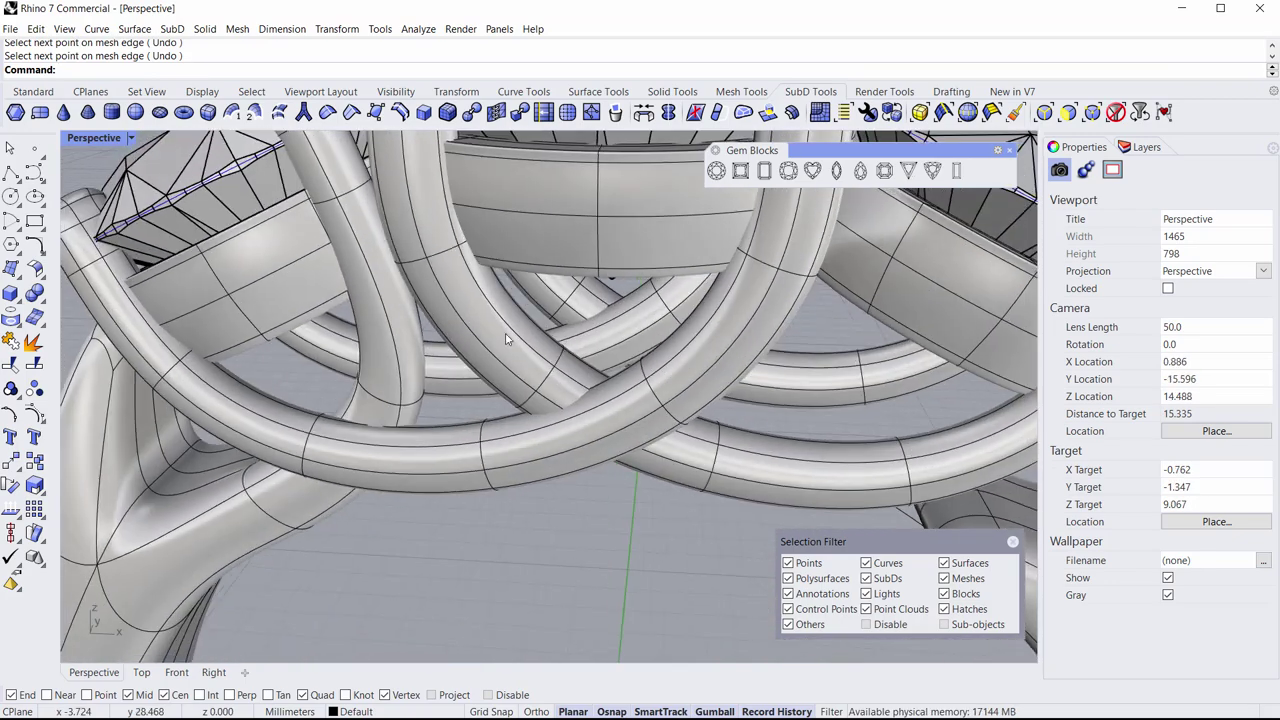
# Step: Select two vertices along the inserted edge line on top of the prong's head and move them upward to round it
pyautogui.moveTo(506, 334)
pyautogui.keyDown('shift'); pyautogui.mouseDown(button='right')
pyautogui.moveTo(680, 513)
pyautogui.moveTo(582, 342)
pyautogui.moveTo(505, 309)
pyautogui.mouseUp(button='right'); pyautogui.keyUp('shift')
pyautogui.keyDown('shift'); pyautogui.moveTo(494, 371); pyautogui.dragTo(760, 560, button='right'); pyautogui.keyUp('shift')
pyautogui.scroll(8, 623, 420)
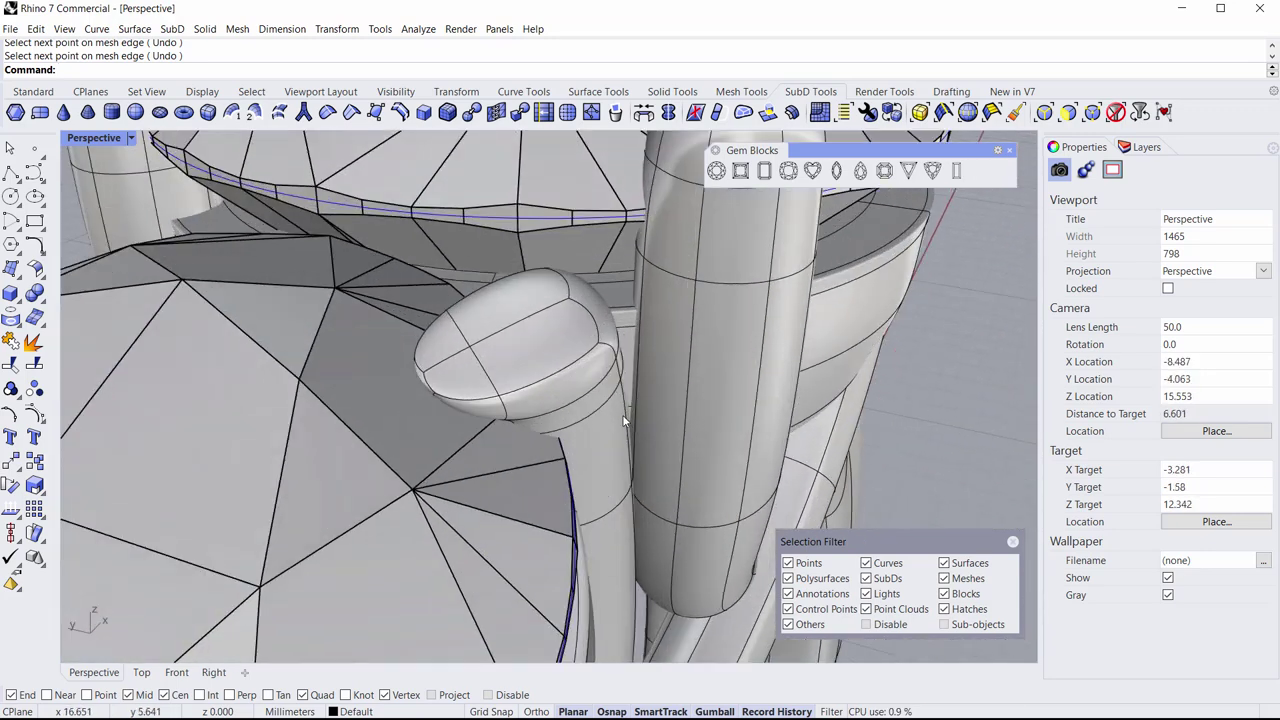
pyautogui.keyDown('ctrl'); pyautogui.keyDown('shift'); pyautogui.click(473, 347); pyautogui.keyUp('shift'); pyautogui.keyUp('ctrl')
pyautogui.moveTo(480, 335); pyautogui.dragTo(557, 288, button='right')
pyautogui.keyDown('ctrl'); pyautogui.keyDown('shift'); pyautogui.click(567, 277); pyautogui.keyUp('shift'); pyautogui.keyUp('ctrl')
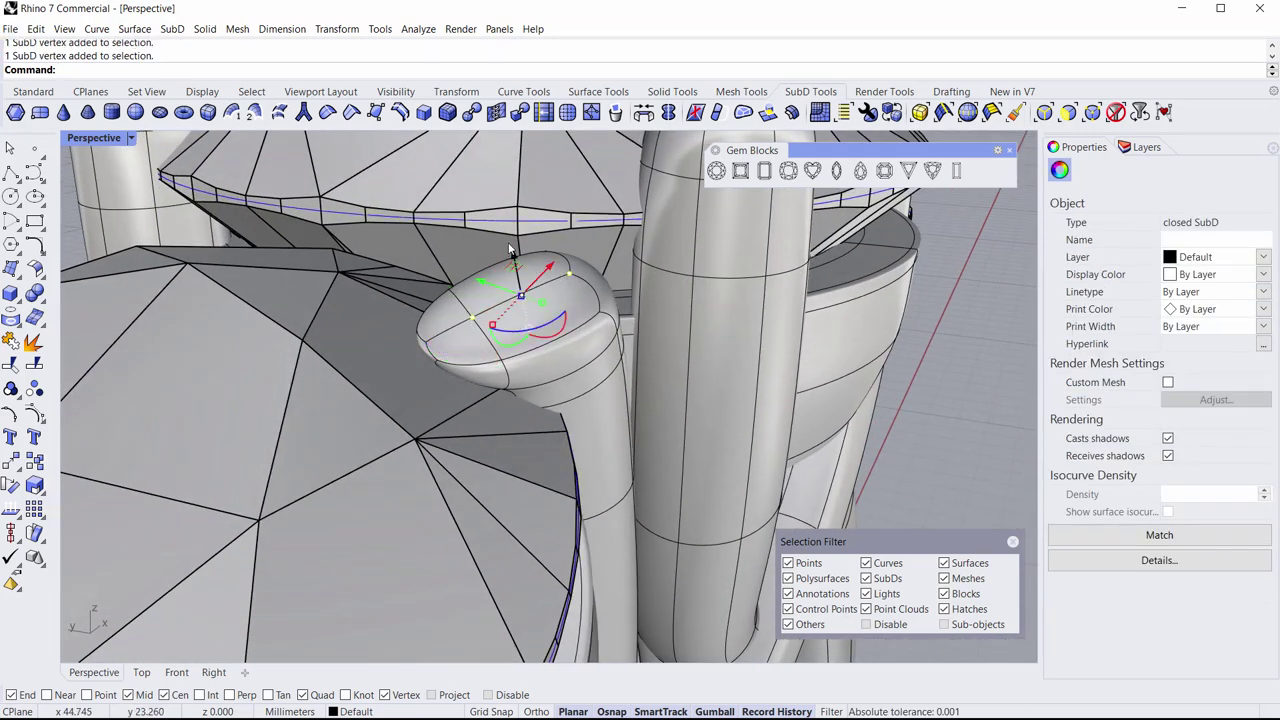
pyautogui.moveTo(514, 256); pyautogui.dragTo(510, 218)
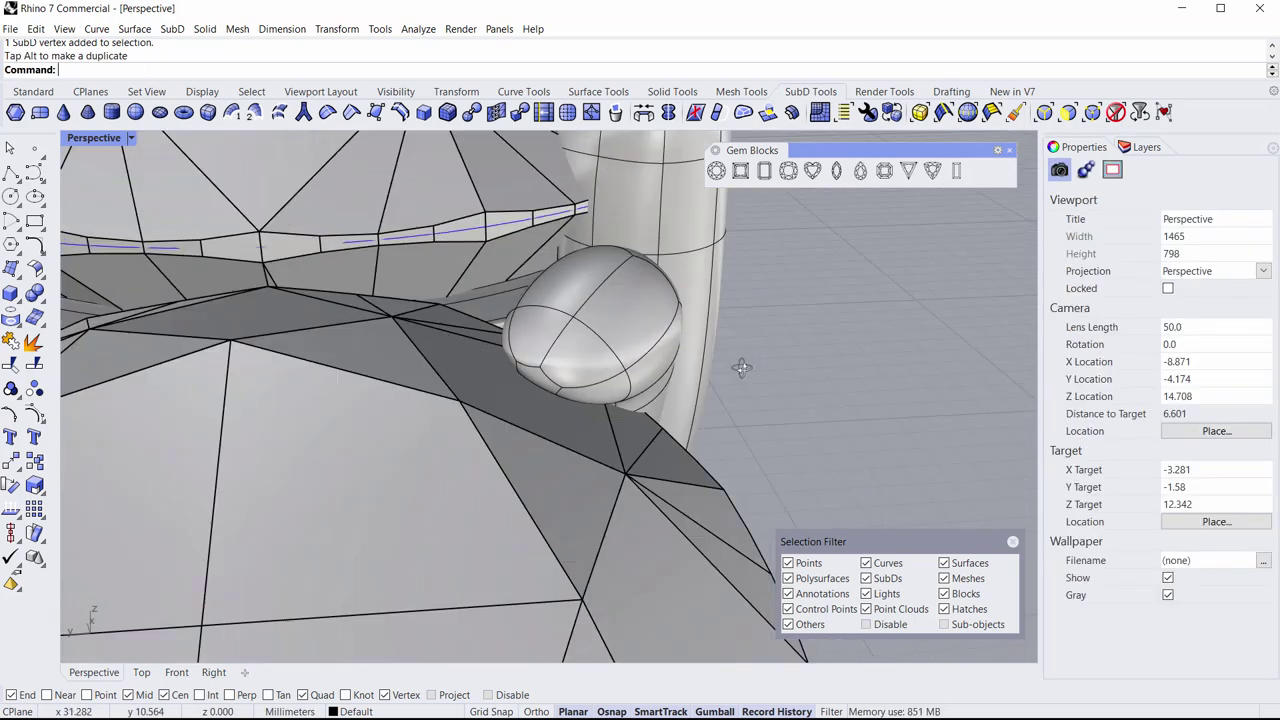
# Step: Select the two opposite side edges near the prong head's tip and scale them together to adjust the head's width
pyautogui.moveTo(750, 368); pyautogui.dragTo(792, 411, button='right')
pyautogui.scroll(2, 683, 434)
pyautogui.keyDown('shift'); pyautogui.moveTo(683, 434); pyautogui.dragTo(619, 420, button='right'); pyautogui.keyUp('shift')
pyautogui.scroll(1, 576, 356)
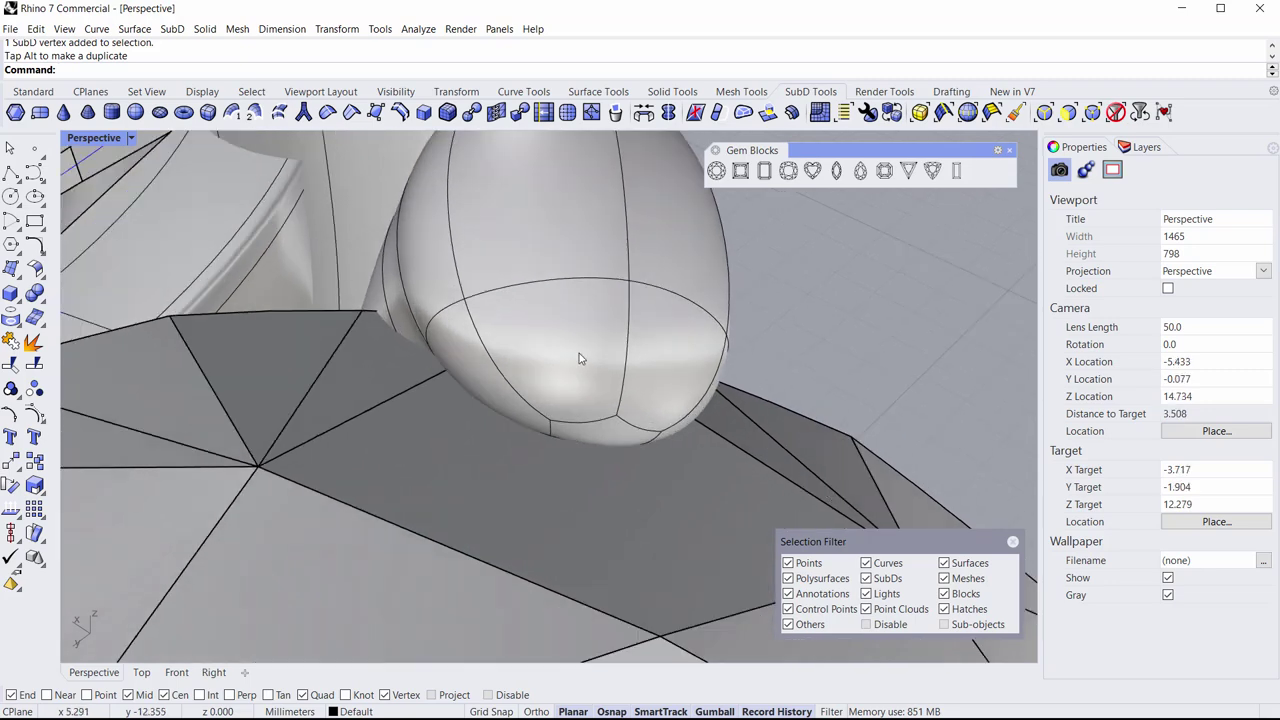
pyautogui.keyDown('shift'); pyautogui.moveTo(576, 358); pyautogui.dragTo(471, 318, button='right'); pyautogui.keyUp('shift')
pyautogui.keyDown('ctrl'); pyautogui.keyDown('shift'); pyautogui.click(333, 285); pyautogui.keyUp('shift'); pyautogui.keyUp('ctrl')
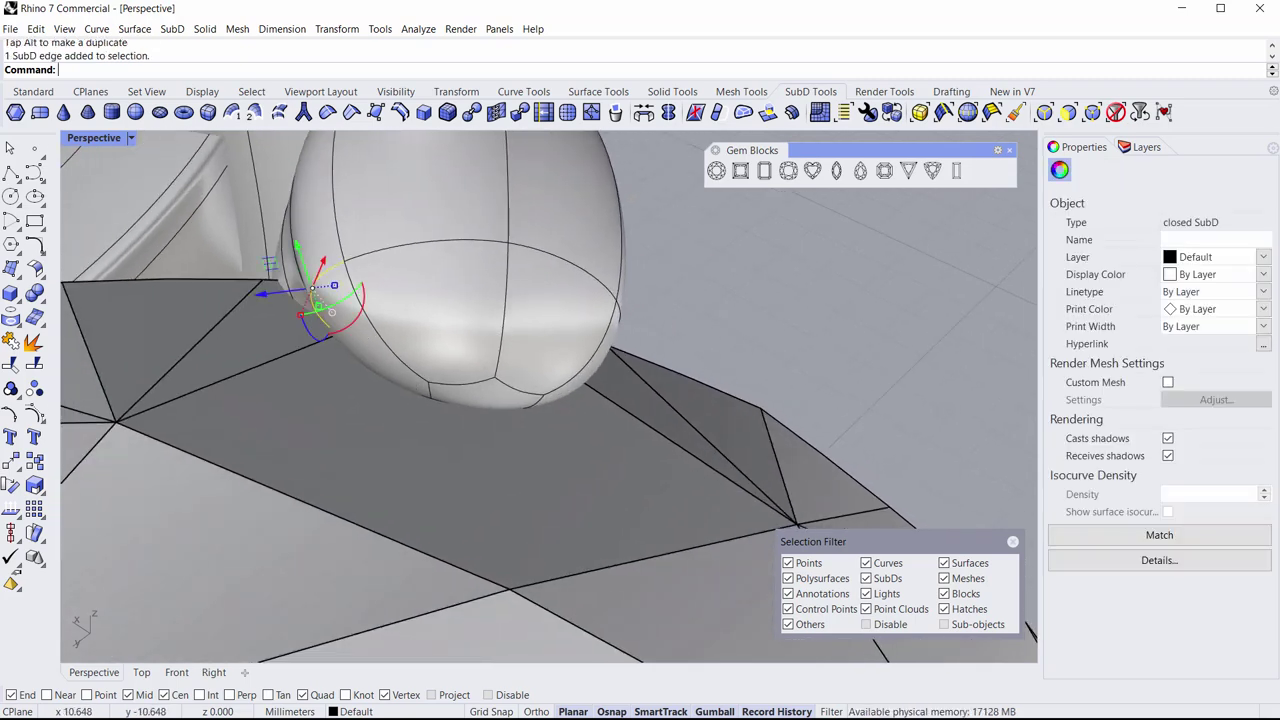
pyautogui.moveTo(585, 318); pyautogui.dragTo(575, 372, button='right')
pyautogui.keyDown('ctrl'); pyautogui.keyDown('shift'); pyautogui.click(519, 287); pyautogui.keyUp('shift'); pyautogui.keyUp('ctrl')
pyautogui.moveTo(575, 372); pyautogui.dragTo(536, 372)
pyautogui.click(726, 329)
# Step: Reposition the face on the side of the new prong's head that faces the centre stone to refine its shape
pyautogui.scroll(-8, 727, 333)
pyautogui.moveTo(728, 347); pyautogui.dragTo(362, 296, button='right')
pyautogui.scroll(8, 574, 283)
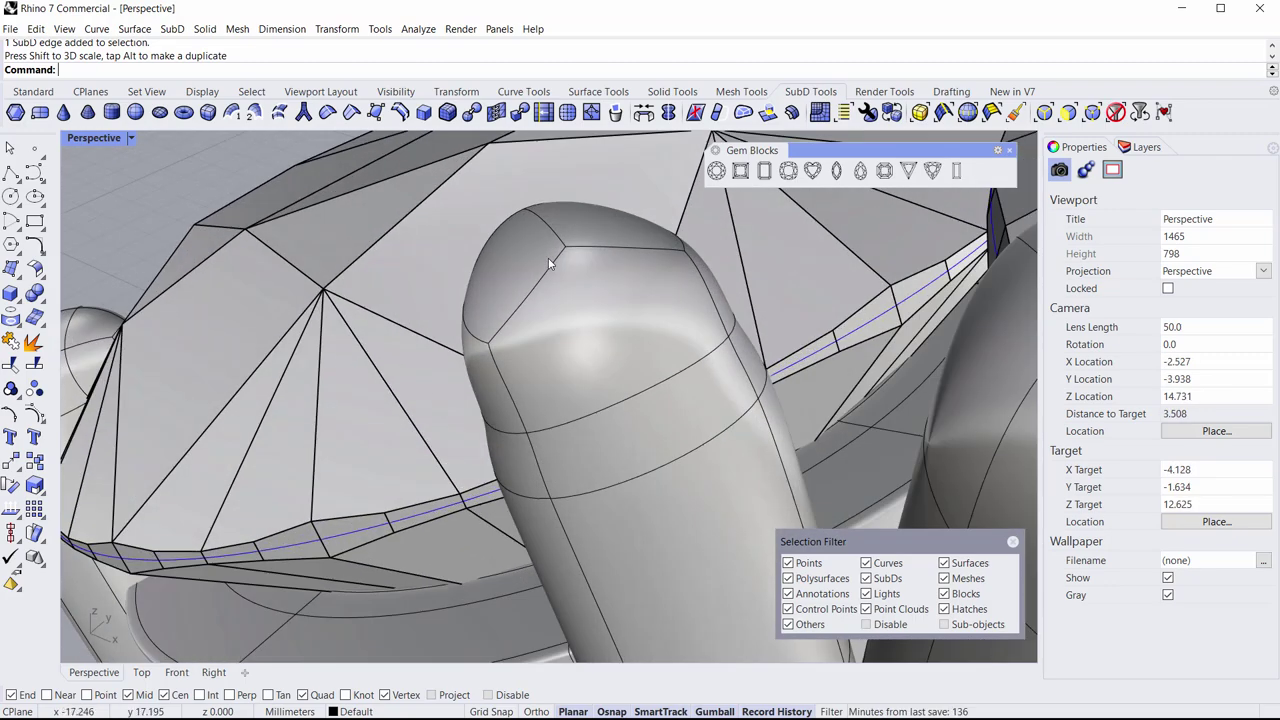
pyautogui.keyDown('ctrl'); pyautogui.keyDown('shift'); pyautogui.click(556, 323); pyautogui.keyUp('shift'); pyautogui.keyUp('ctrl')
pyautogui.moveTo(560, 325); pyautogui.dragTo(456, 390, button='right')
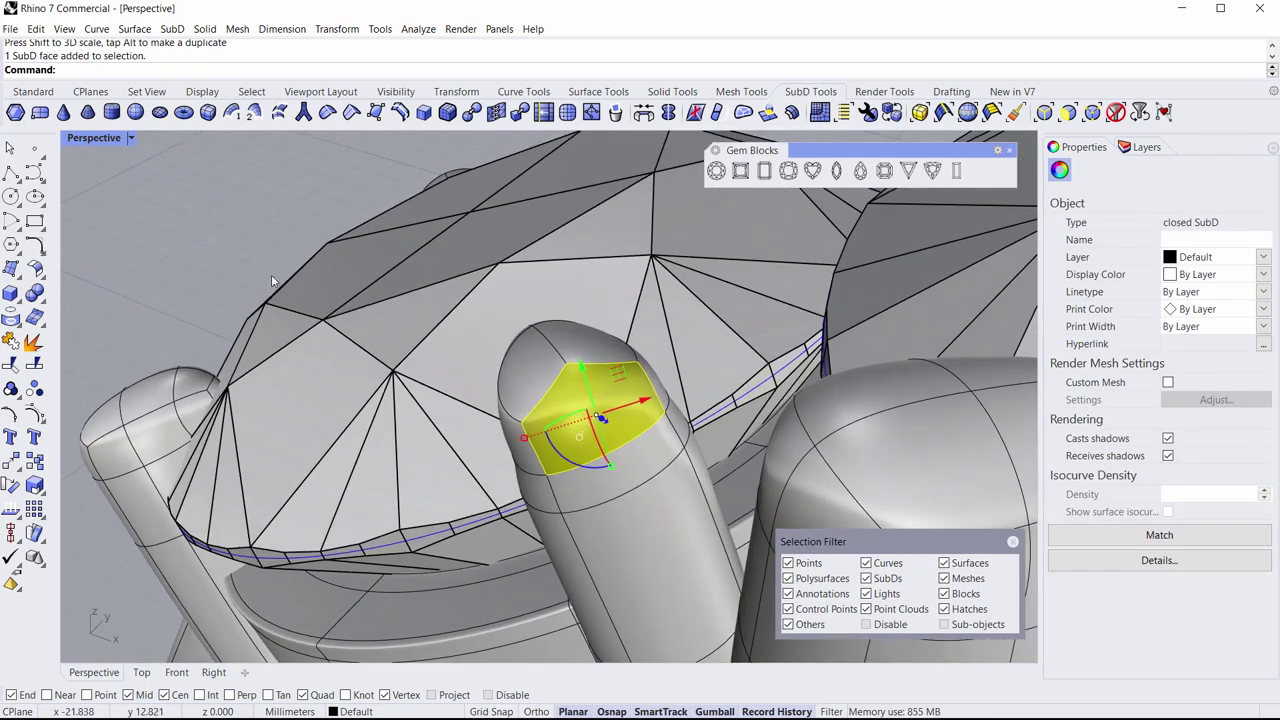
pyautogui.click(224, 258)
pyautogui.moveTo(224, 258); pyautogui.dragTo(536, 258, button='right')
pyautogui.scroll(4, 700, 313)
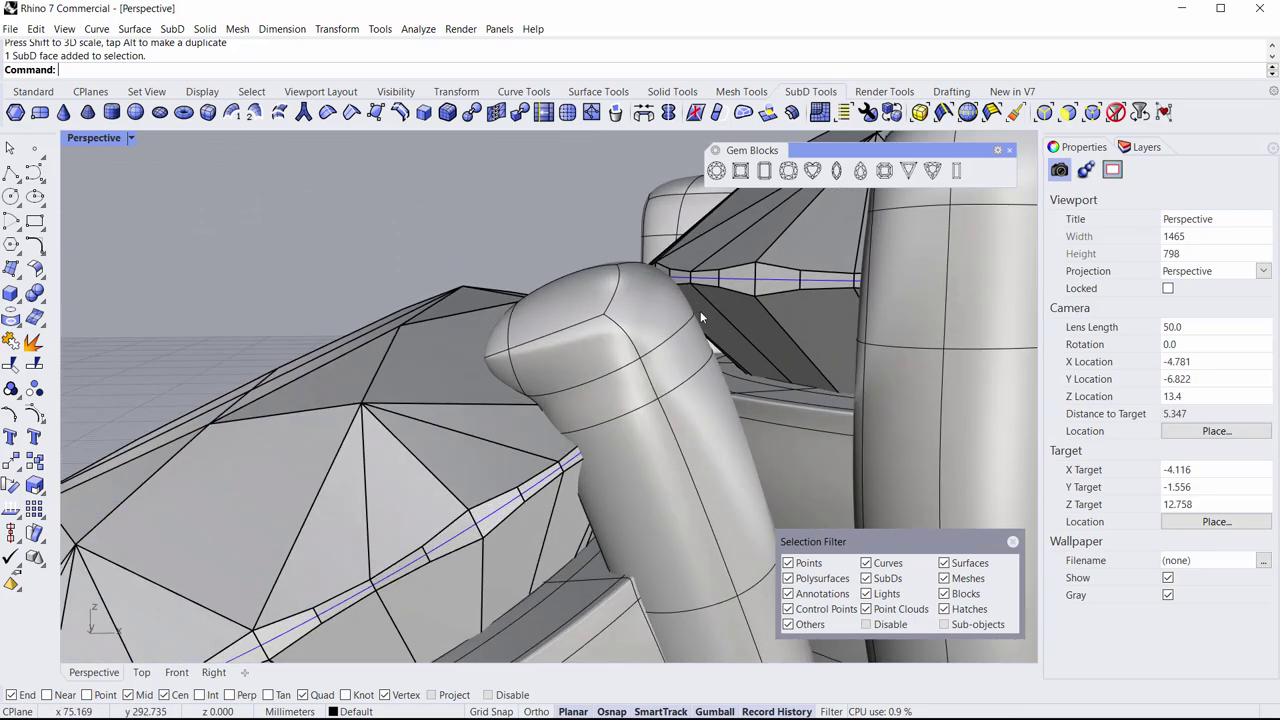
pyautogui.keyDown('ctrl'); pyautogui.keyDown('shift'); pyautogui.click(691, 348); pyautogui.keyUp('shift'); pyautogui.keyUp('ctrl')
pyautogui.moveTo(716, 392); pyautogui.dragTo(733, 416)
pyautogui.click(453, 245)
# Step: Reflect the shank SubD about the X axis, keeping the side with the new prong
pyautogui.scroll(-6, 452, 245)
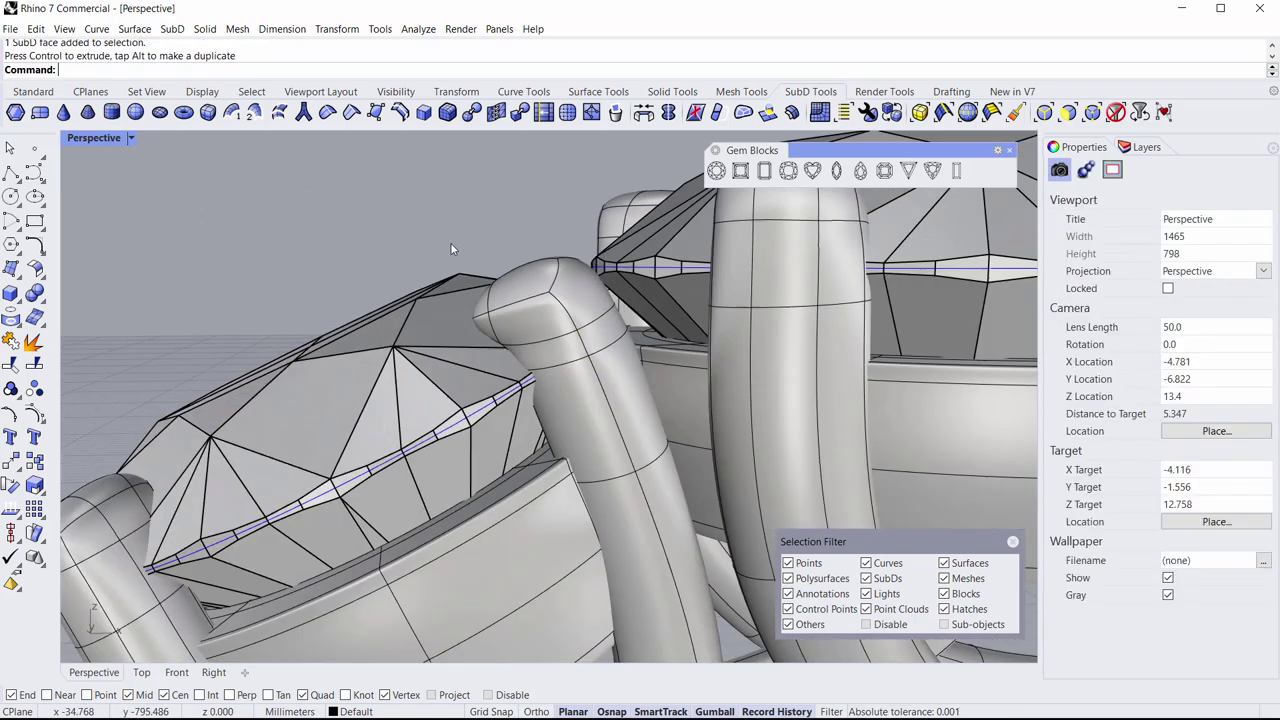
pyautogui.moveTo(453, 245); pyautogui.dragTo(524, 241, button='right')
pyautogui.scroll(-4, 680, 334)
pyautogui.scroll(-6, 577, 351)
pyautogui.moveTo(548, 545); pyautogui.dragTo(458, 424, button='right')
pyautogui.scroll(-4, 652, 484)
pyautogui.click(386, 388)
pyautogui.moveTo(386, 392); pyautogui.dragTo(410, 475, button='right')
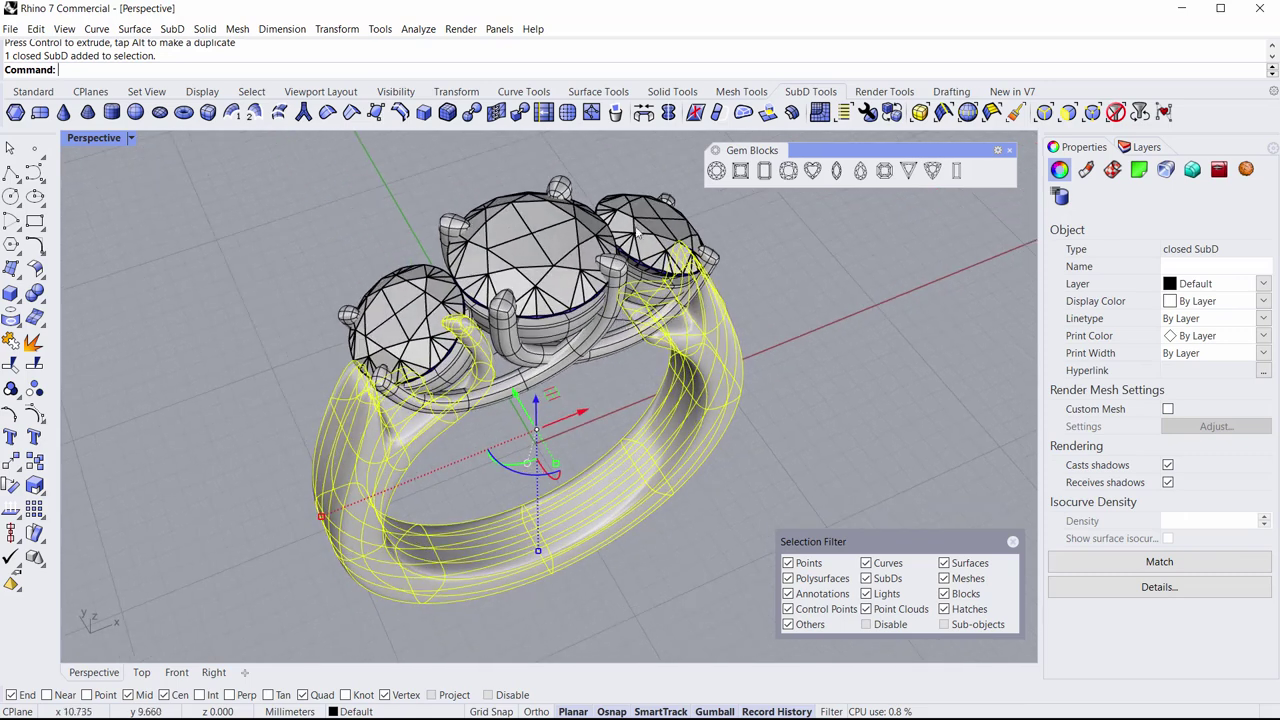
pyautogui.click(668, 112)
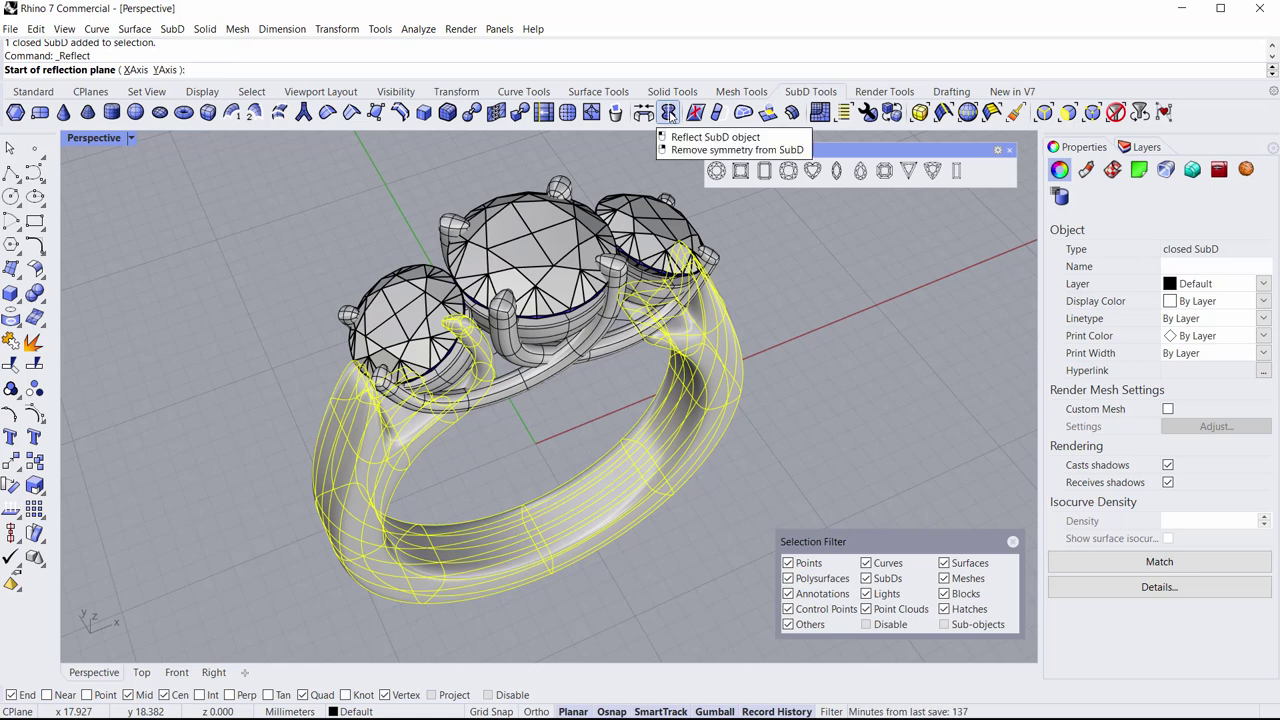
pyautogui.click(137, 70)
pyautogui.click(579, 607)
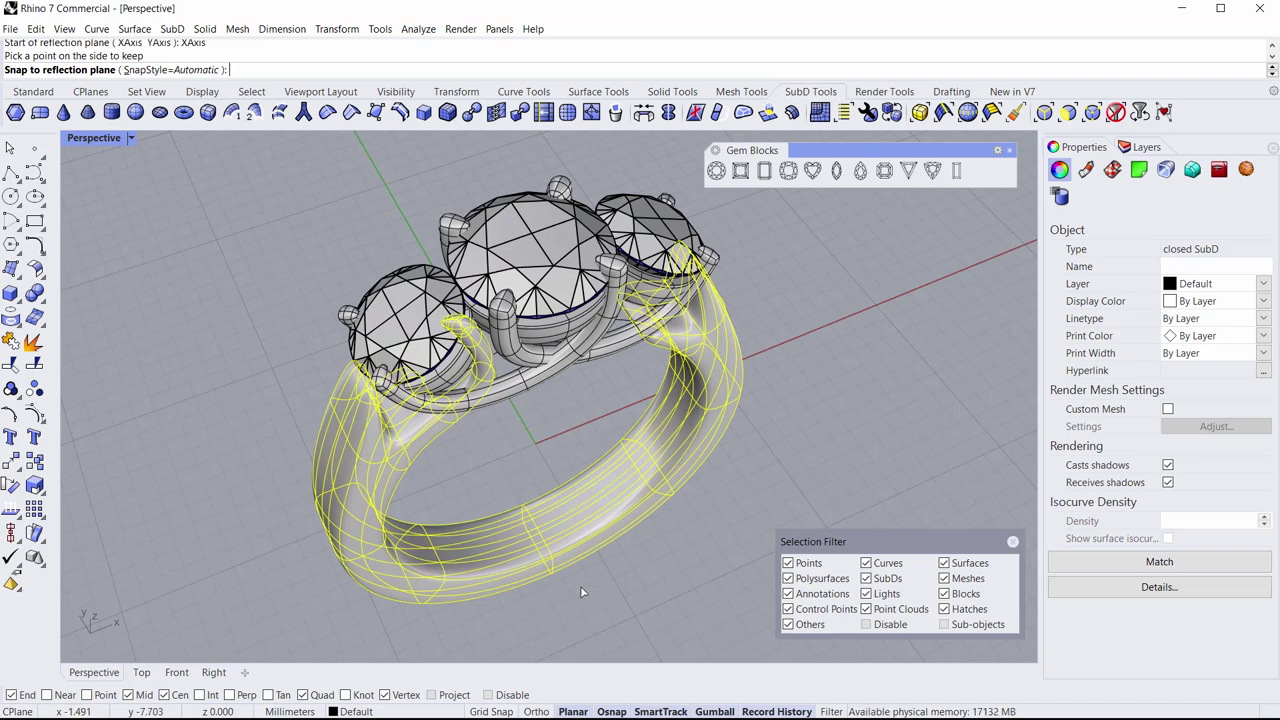
pyautogui.press('Return')
pyautogui.press('Escape')
# Step: Reflect the shank SubD about the Y axis, keeping the half with the two shaped side-stone prongs
pyautogui.moveTo(585, 588); pyautogui.dragTo(422, 464, button='right')
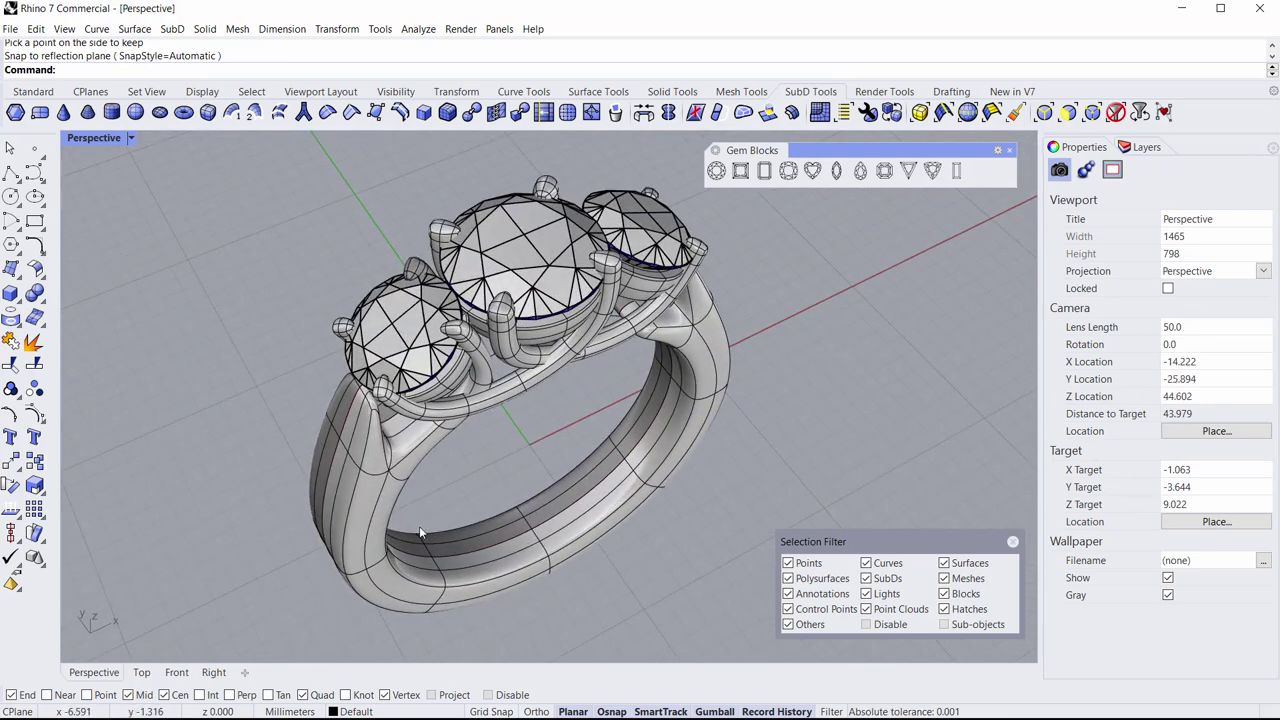
pyautogui.click(667, 112)
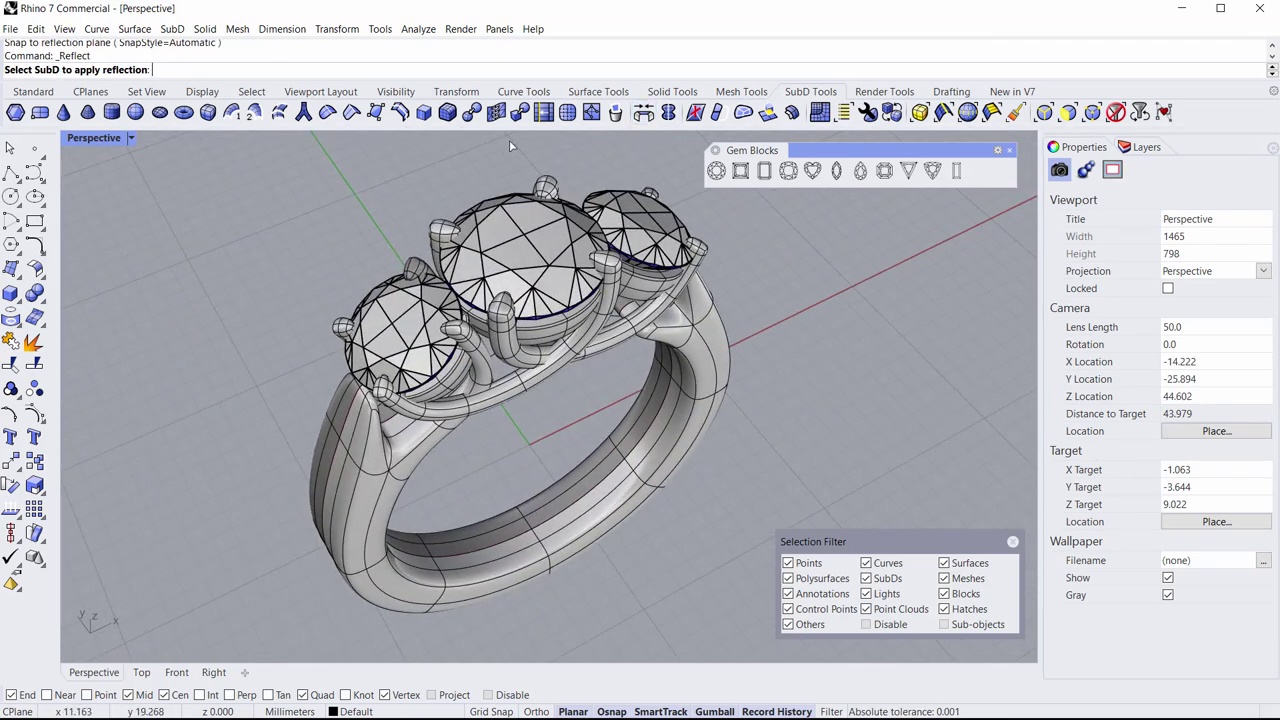
pyautogui.click(367, 474)
pyautogui.press('Return')
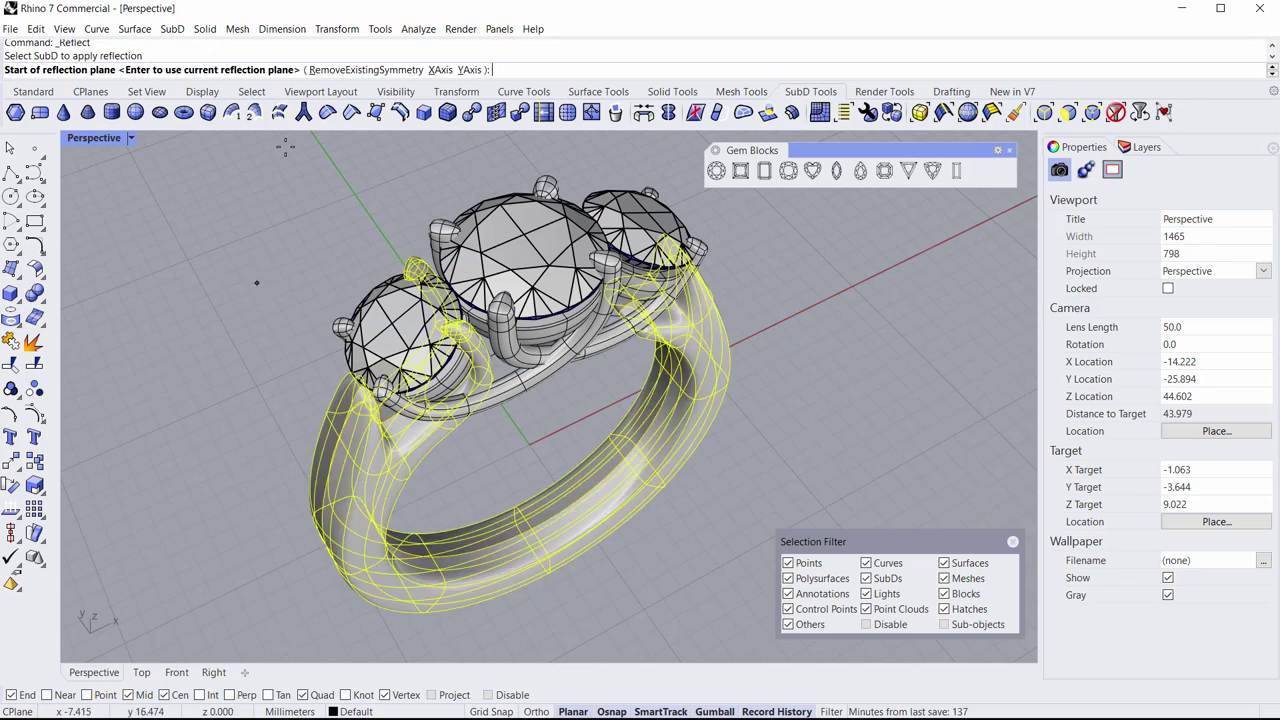
pyautogui.click(470, 70)
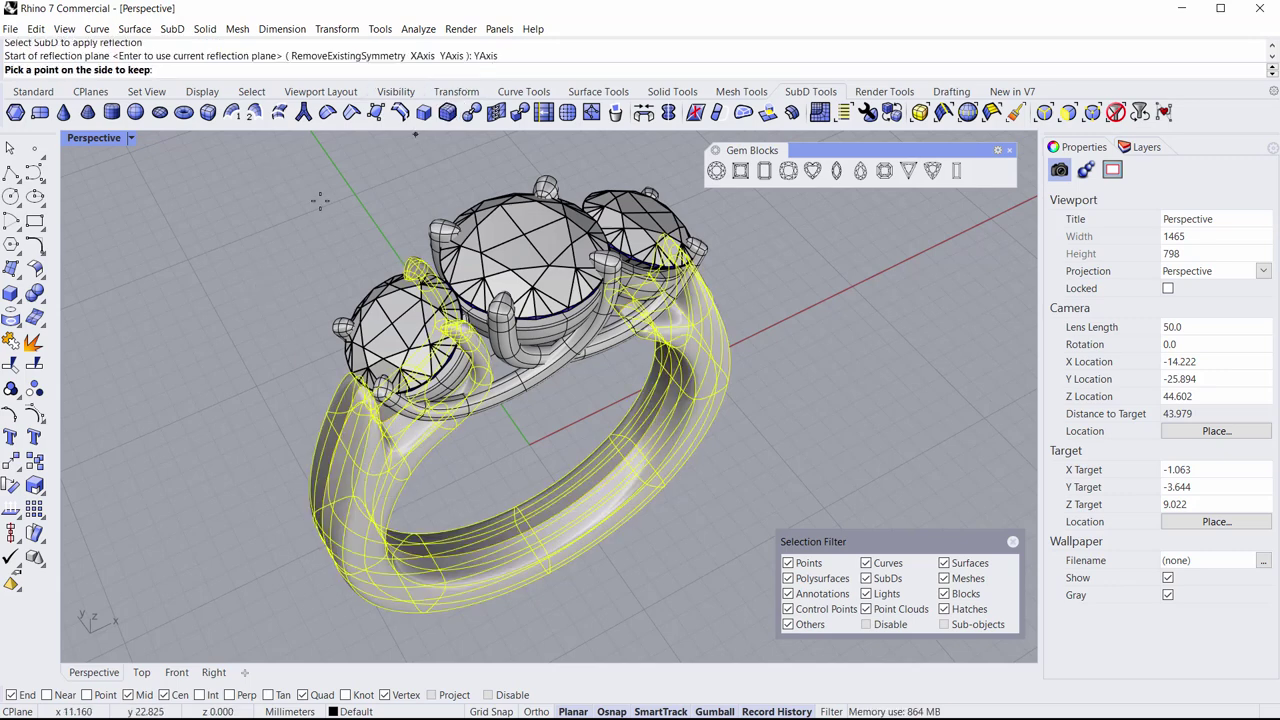
pyautogui.click(241, 301)
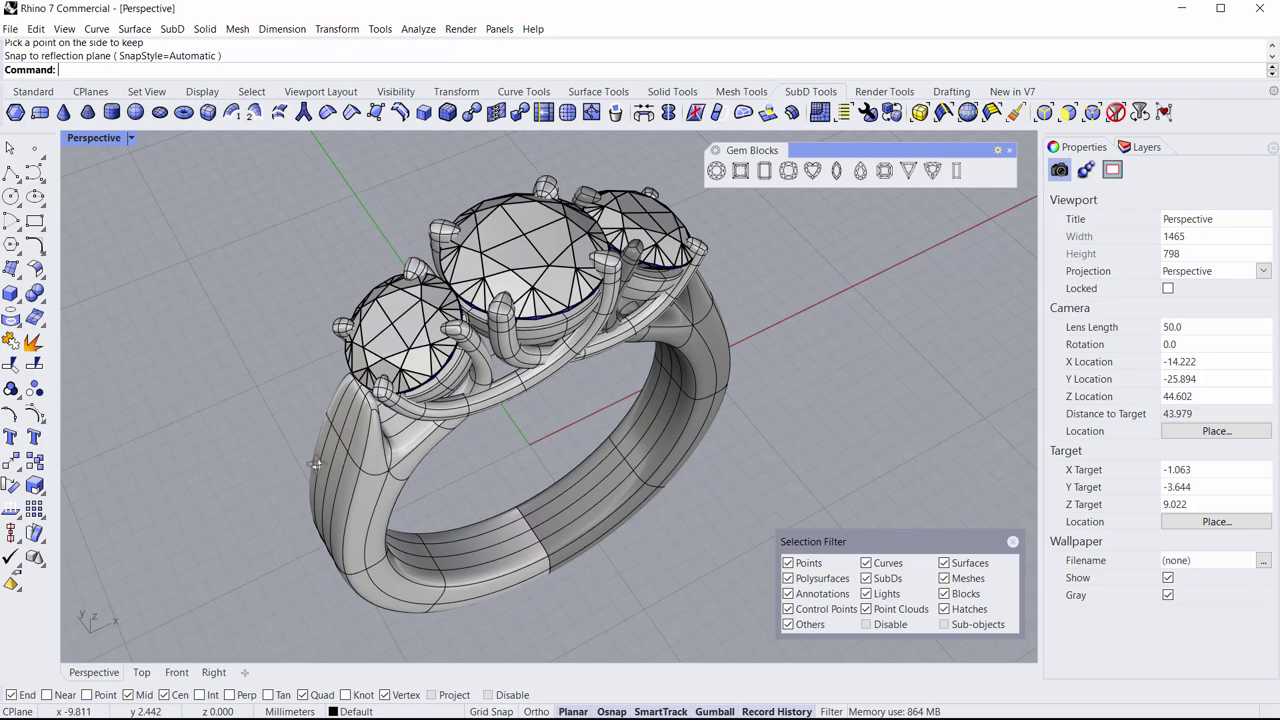
# Step: Apply the SubD face selection filter for editing the shank beneath the side stone
pyautogui.moveTo(316, 445); pyautogui.dragTo(600, 430, button='right')
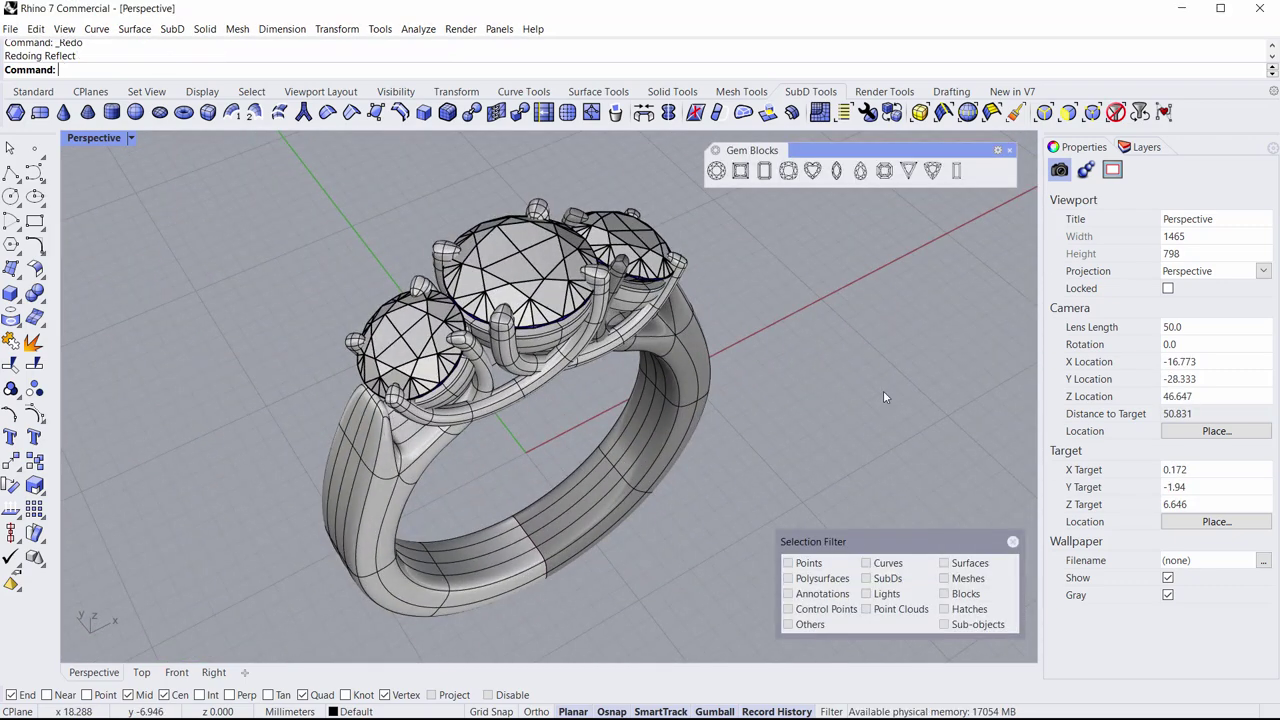
pyautogui.moveTo(465, 456); pyautogui.dragTo(552, 410, button='right')
pyautogui.scroll(8, 430, 401)
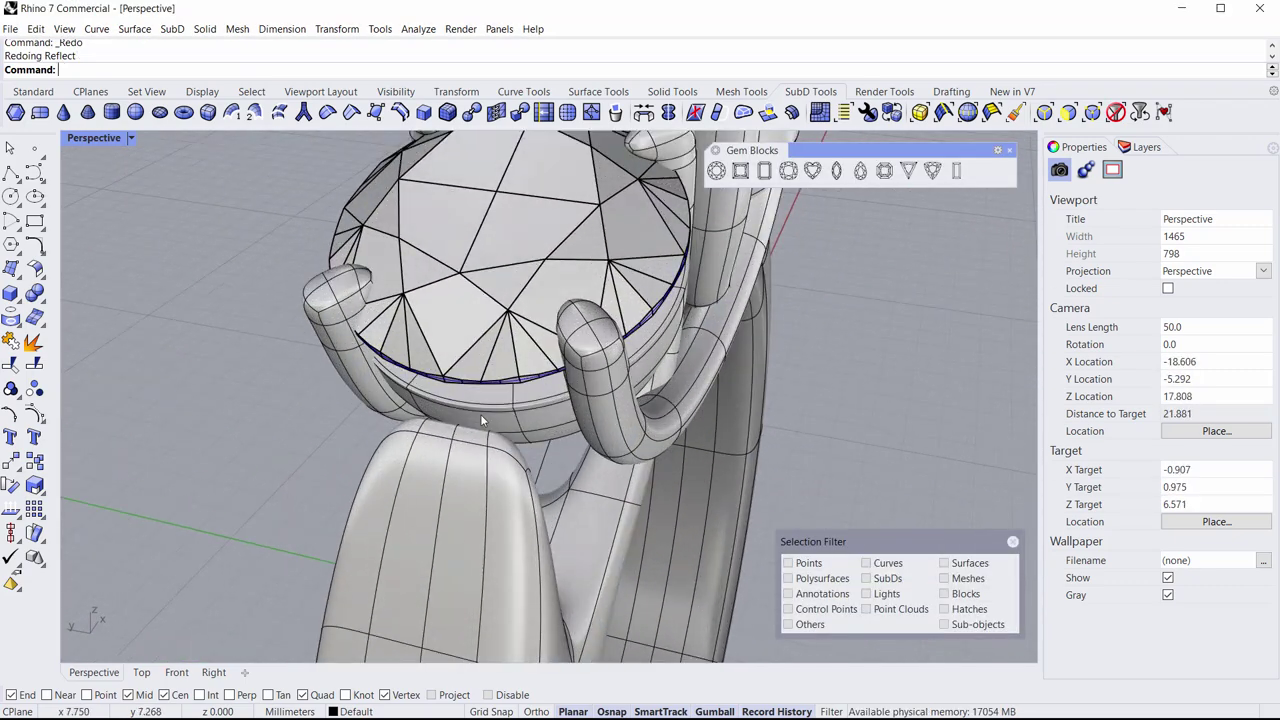
pyautogui.moveTo(878, 366); pyautogui.dragTo(816, 368, button='right')
pyautogui.click(1064, 114)
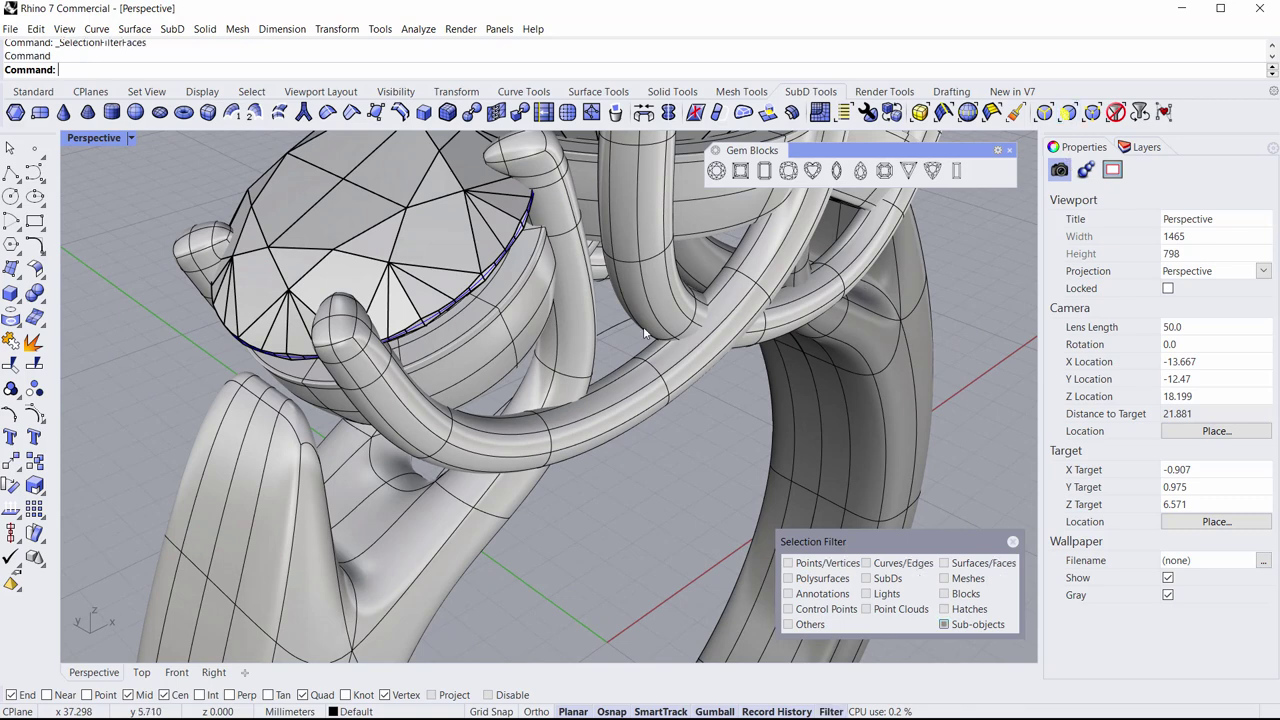
# Step: Try to shift the top faces of the shank shoulder towards the side stone, and undo the move
pyautogui.scroll(8, 344, 351)
pyautogui.scroll(-4, 278, 431)
pyautogui.keyDown('shift'); pyautogui.moveTo(215, 499); pyautogui.dragTo(318, 434, button='right'); pyautogui.keyUp('shift')
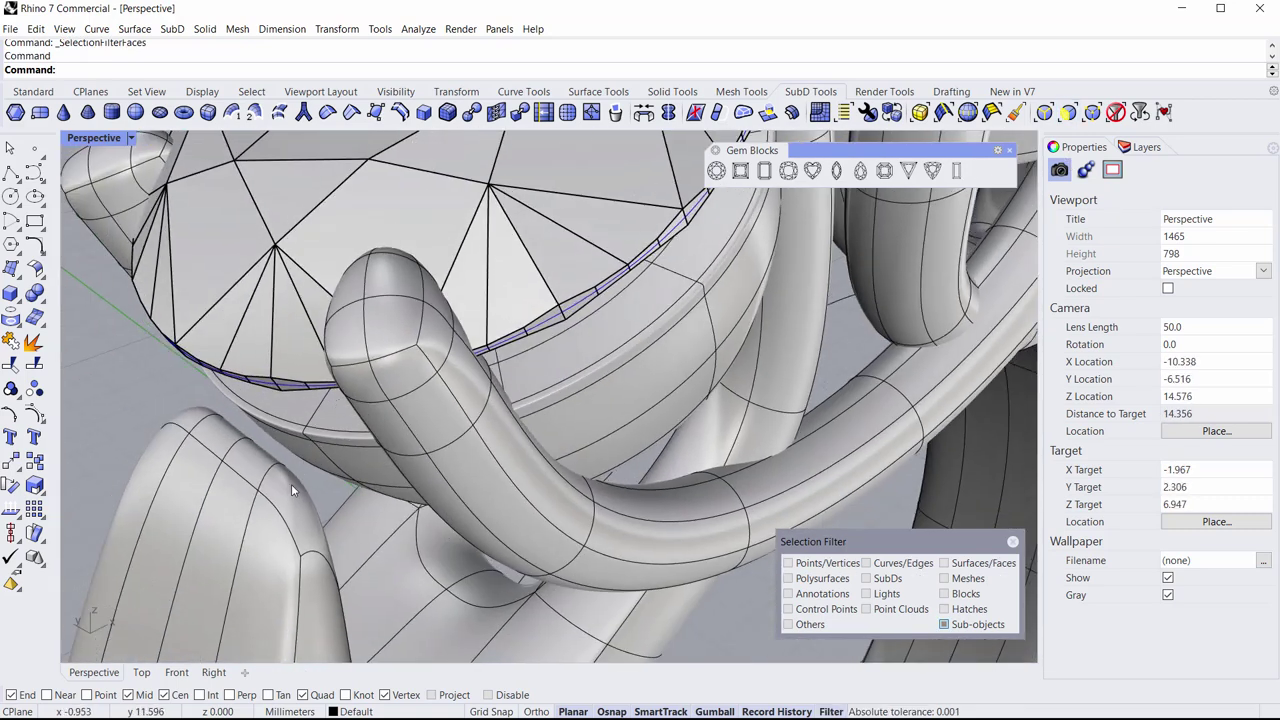
pyautogui.click(238, 456)
pyautogui.keyDown('shift'); pyautogui.click(199, 423); pyautogui.keyUp('shift')
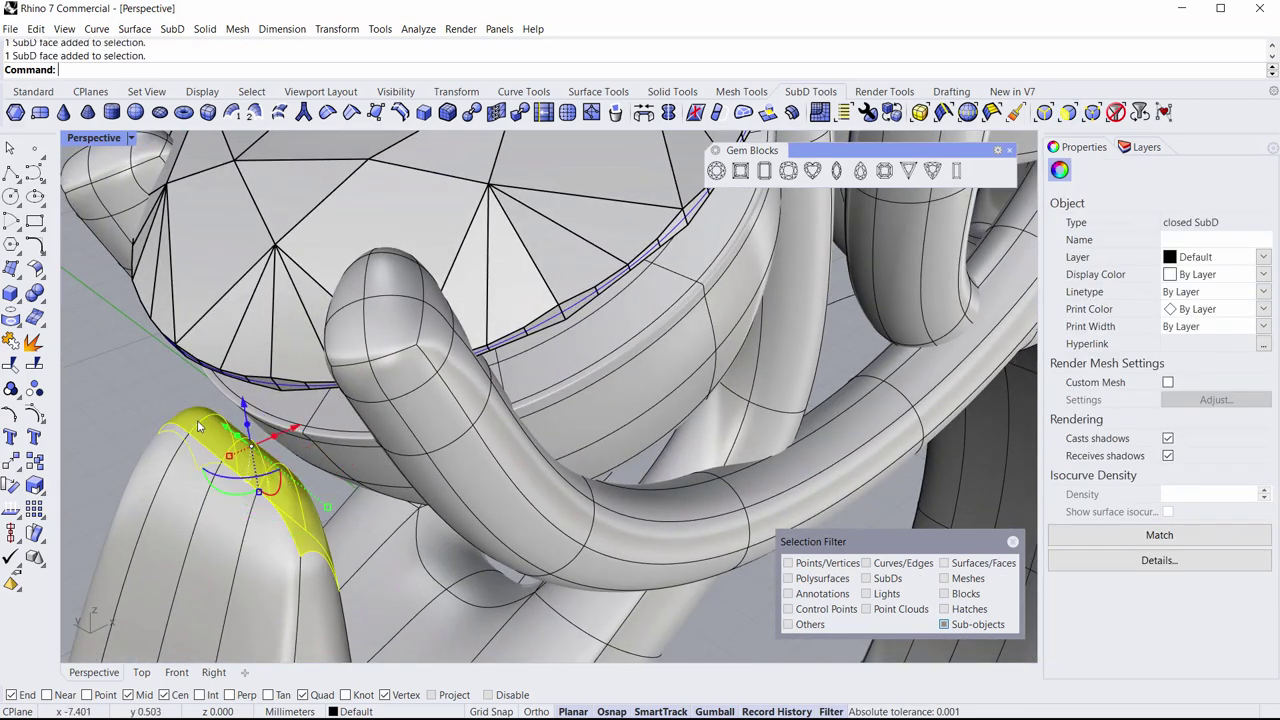
pyautogui.moveTo(298, 427); pyautogui.dragTo(314, 422)
pyautogui.scroll(-8, 314, 423)
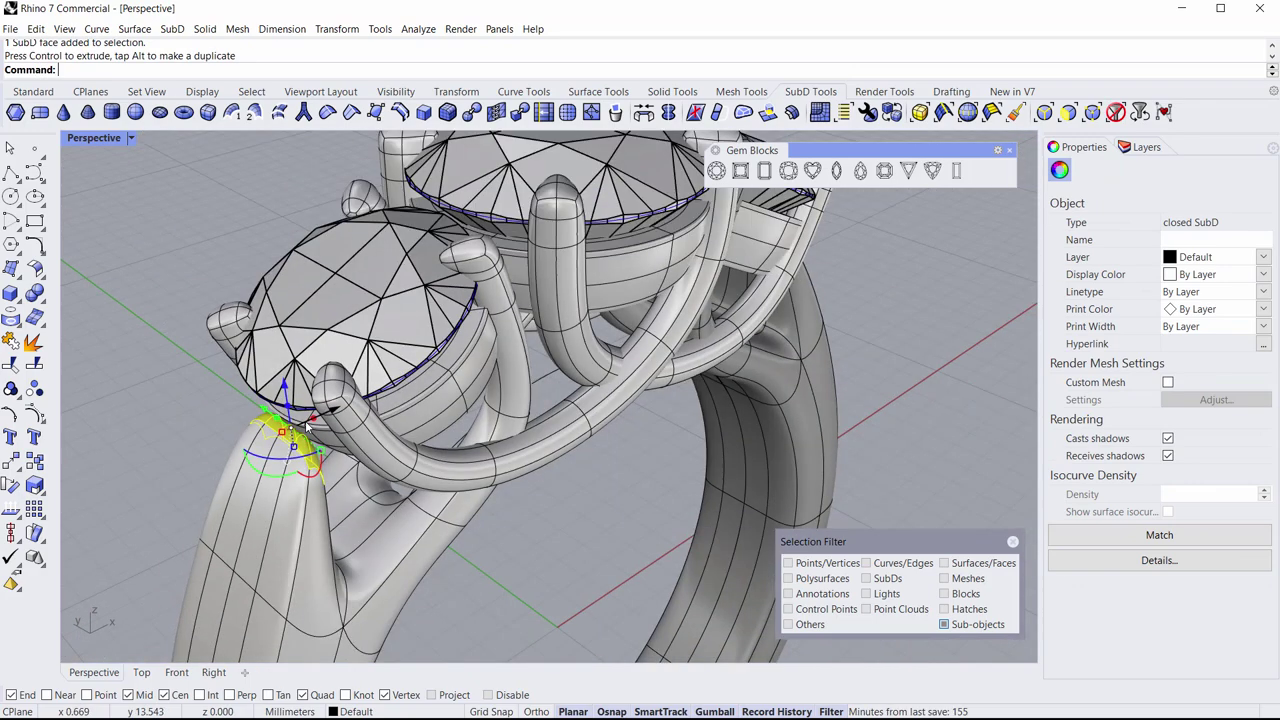
pyautogui.moveTo(314, 423); pyautogui.dragTo(368, 330, button='right')
pyautogui.hotkey('ctrl', 'z')
# Step: Move the faces across the top of the shank shoulder slightly towards the side stone and scale them narrower across the shank's width
pyautogui.scroll(5, 368, 330)
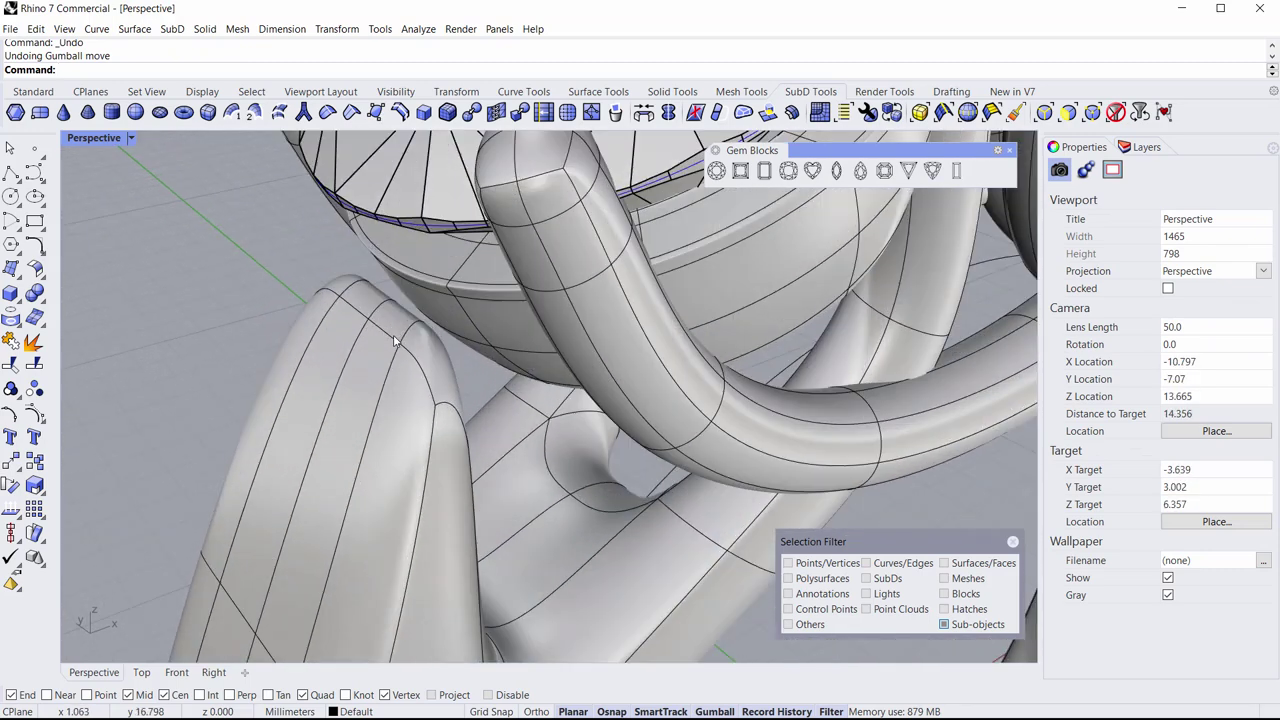
pyautogui.keyDown('ctrl'); pyautogui.keyDown('shift'); pyautogui.click(434, 362); pyautogui.keyUp('shift'); pyautogui.keyUp('ctrl')
pyautogui.keyDown('ctrl'); pyautogui.keyDown('shift'); pyautogui.click(380, 318); pyautogui.keyUp('shift'); pyautogui.keyUp('ctrl')
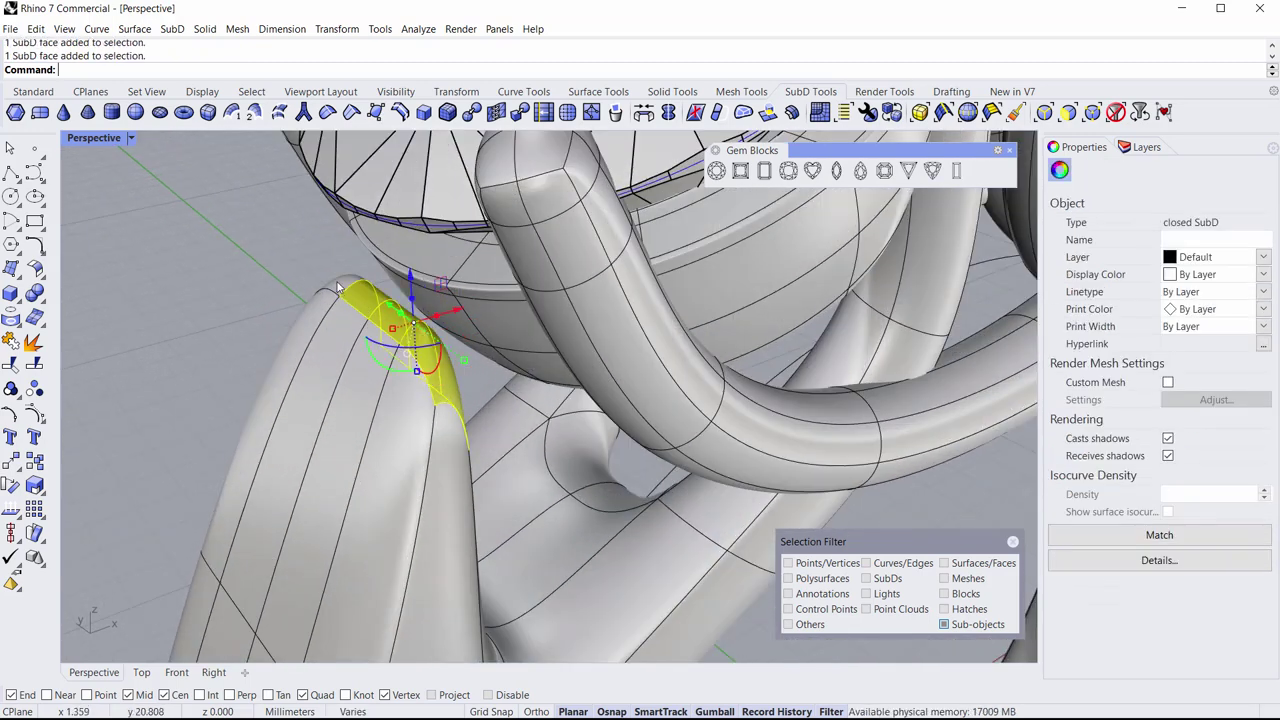
pyautogui.moveTo(419, 304)
pyautogui.mouseDown()
pyautogui.moveTo(457, 294)
pyautogui.moveTo(429, 300)
pyautogui.mouseUp()
pyautogui.moveTo(469, 364); pyautogui.dragTo(555, 380, button='right')
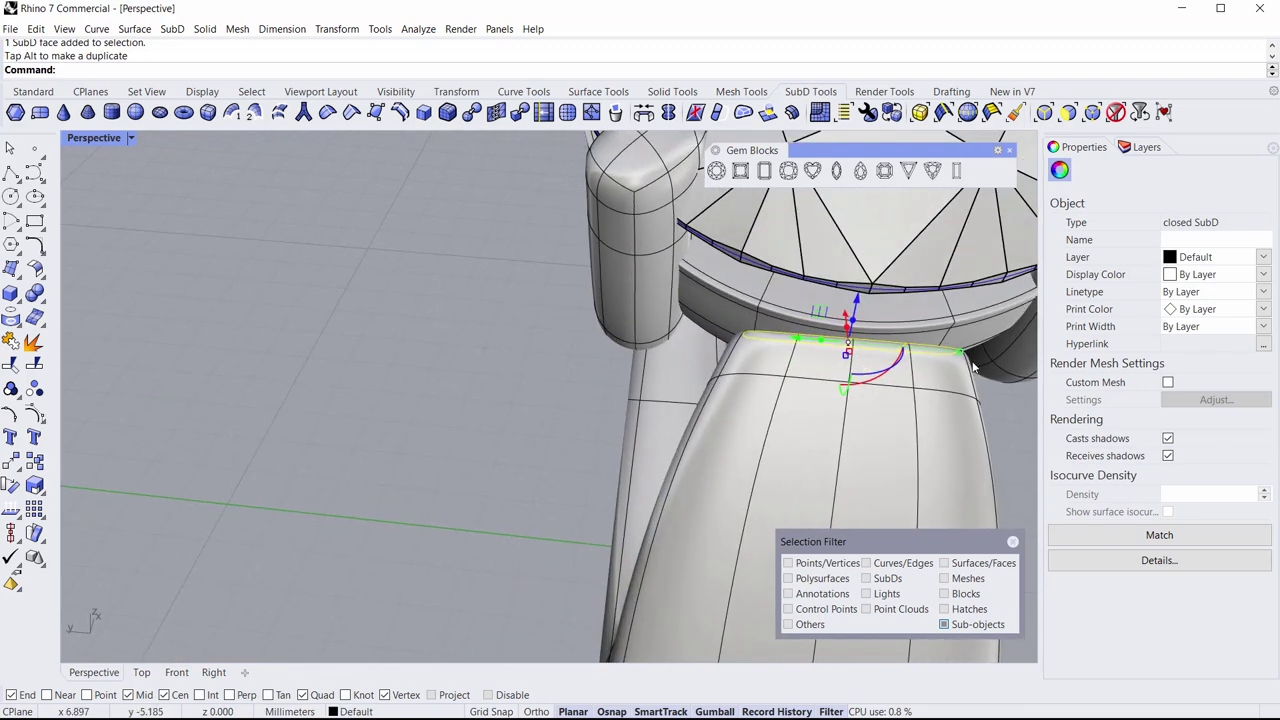
pyautogui.moveTo(960, 352); pyautogui.dragTo(901, 348)
pyautogui.scroll(-8, 848, 389)
pyautogui.keyDown('shift'); pyautogui.moveTo(848, 389); pyautogui.dragTo(697, 287, button='right'); pyautogui.keyUp('shift')
pyautogui.click(885, 386)
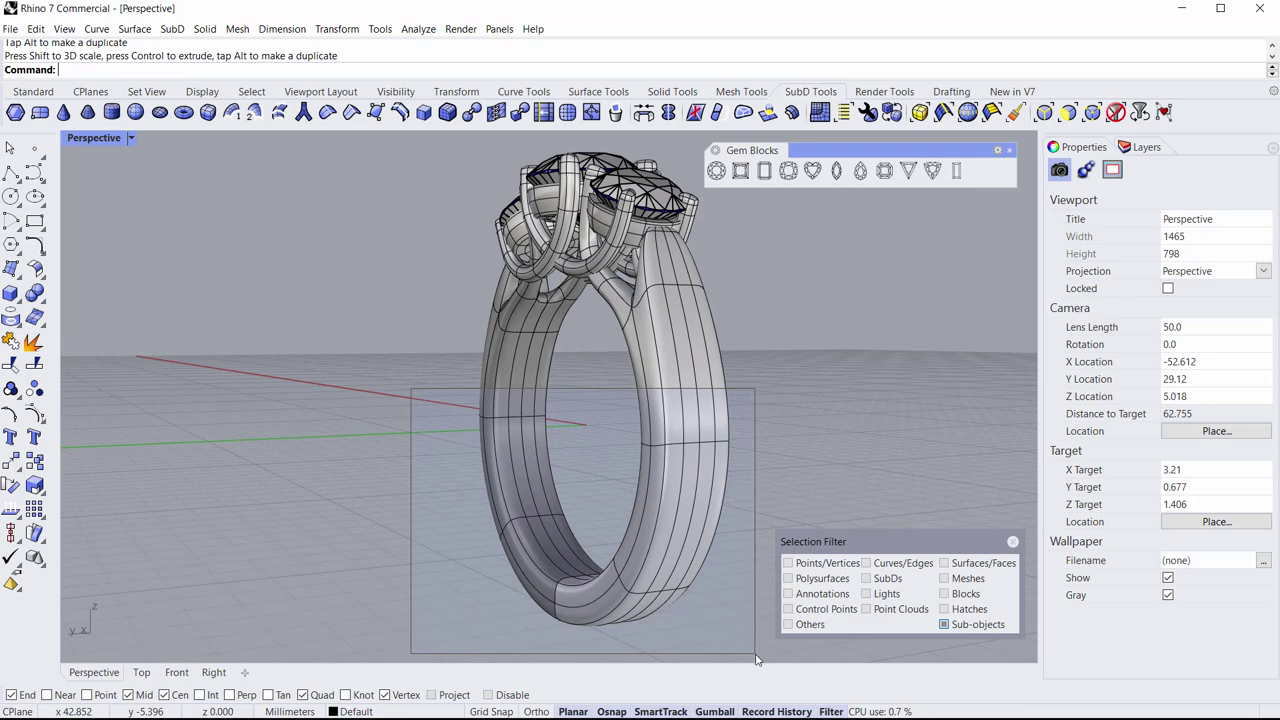
# Step: Select the SubD faces of the shank's lower half and show them in the Right view
pyautogui.moveTo(756, 660); pyautogui.dragTo(752, 657)
pyautogui.moveTo(752, 657); pyautogui.dragTo(723, 452, button='right')
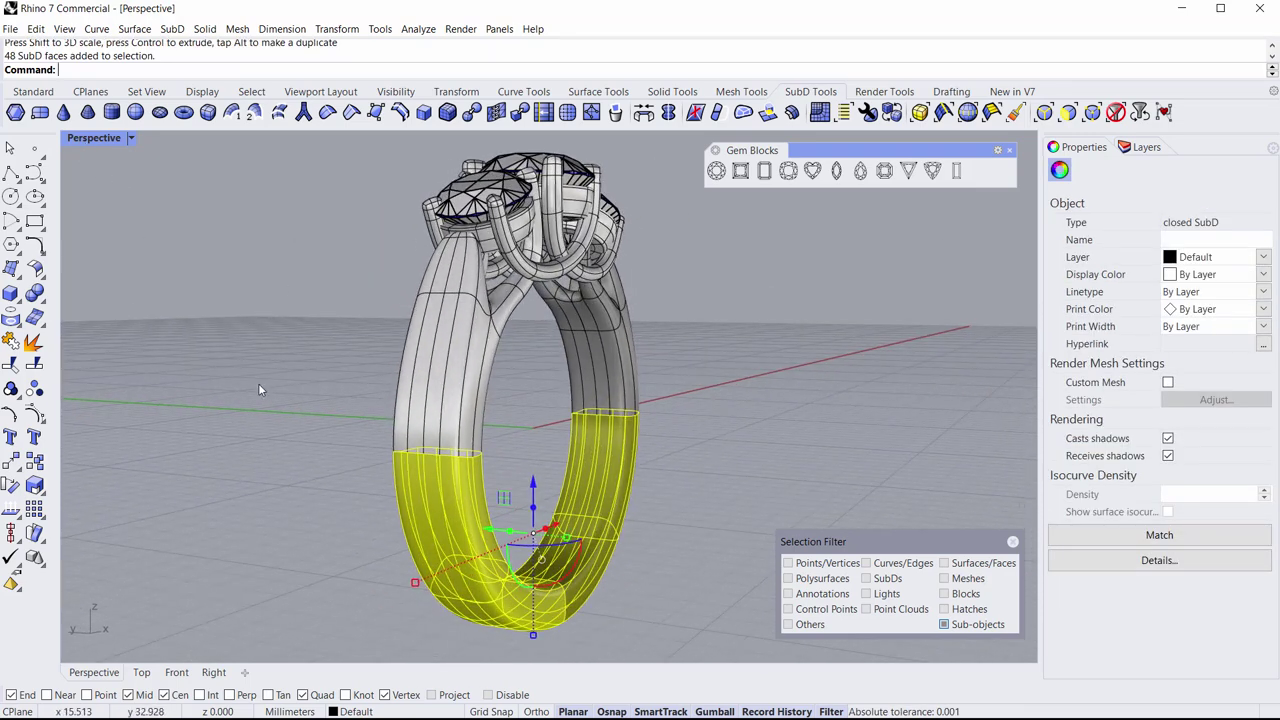
pyautogui.doubleClick(85, 142)
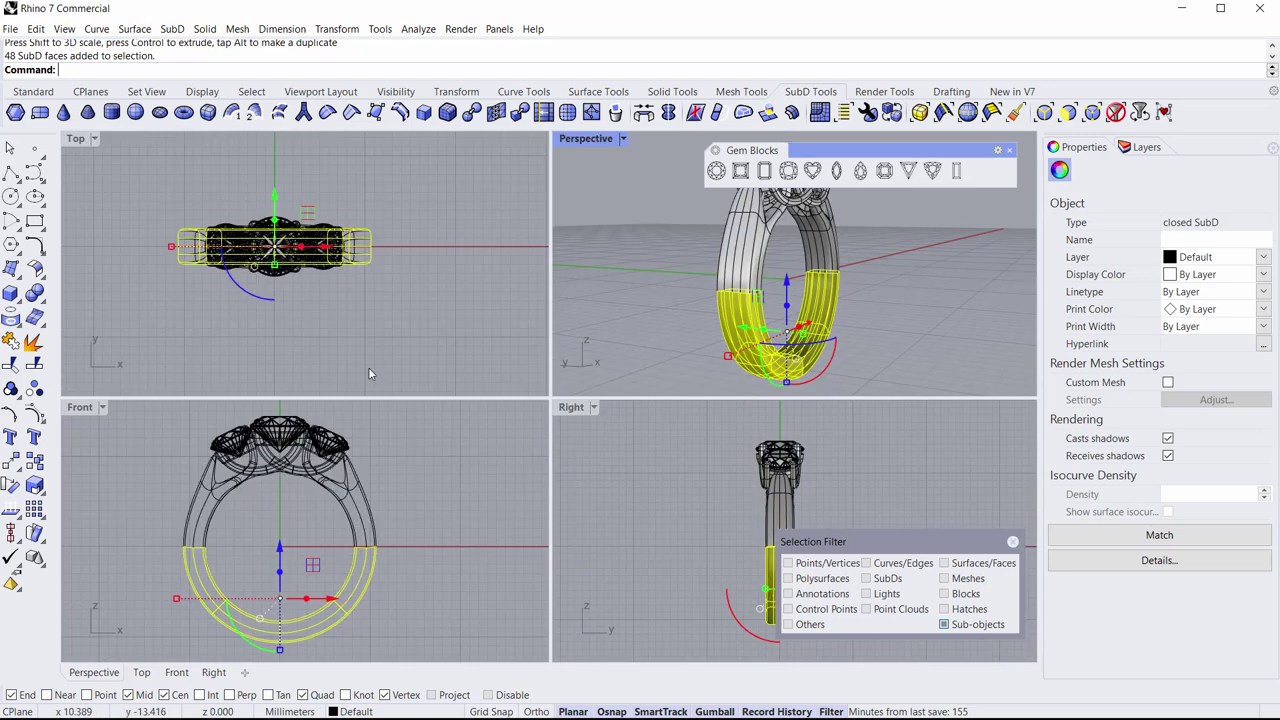
pyautogui.doubleClick(568, 408)
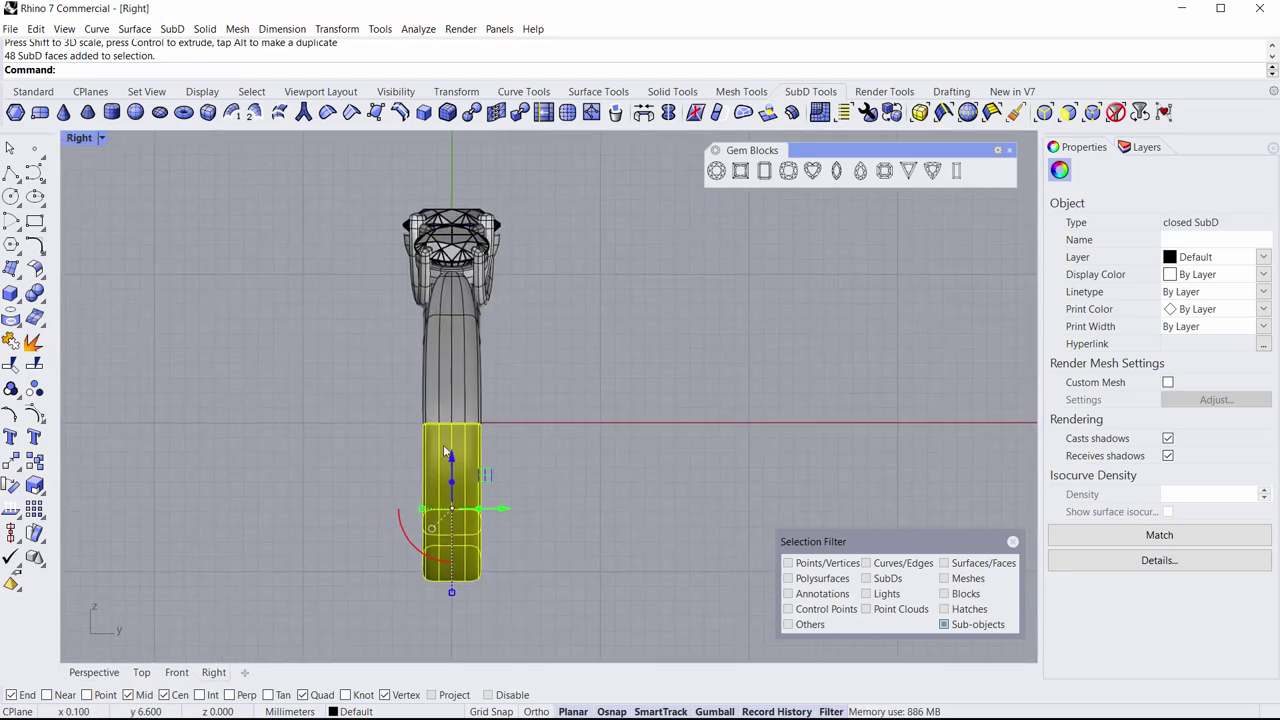
pyautogui.moveTo(449, 340); pyautogui.dragTo(456, 370, button='right')
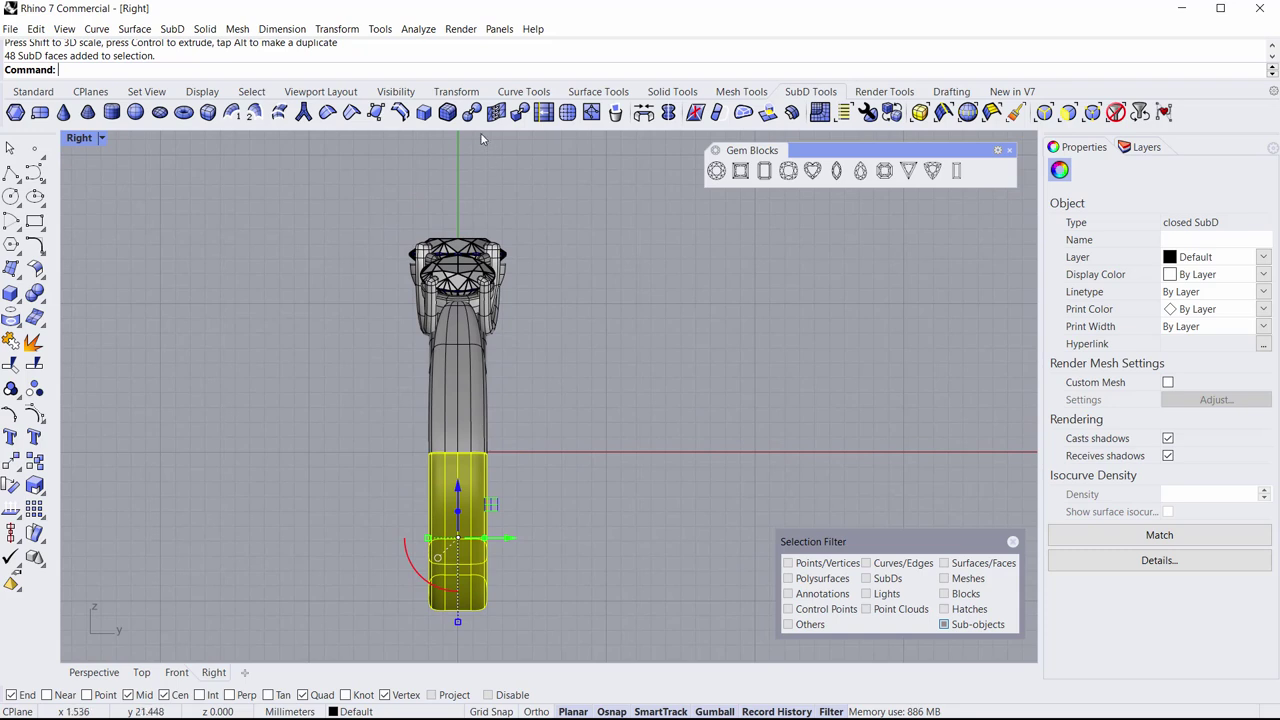
# Step: Taper the selected faces along a vertical 27 mm centre axis from above the centre stone to below the shank, with a 4 mm start distance
pyautogui.click(476, 93)
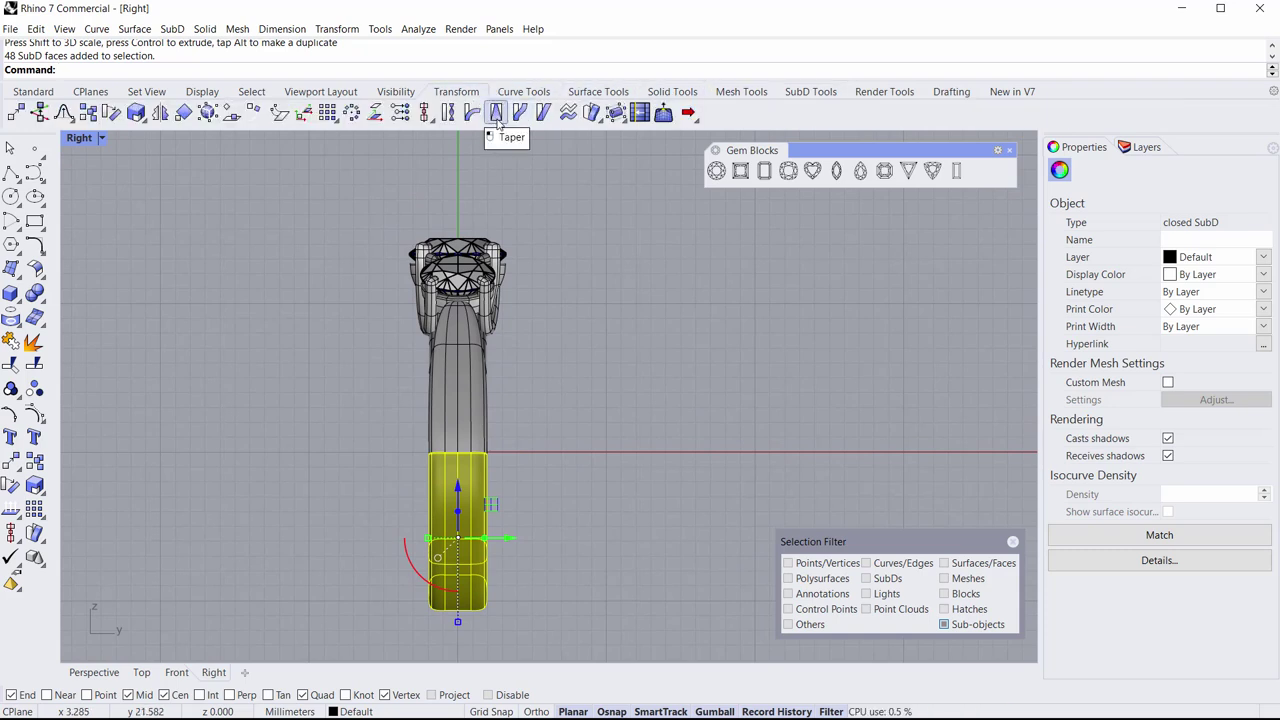
pyautogui.click(497, 113)
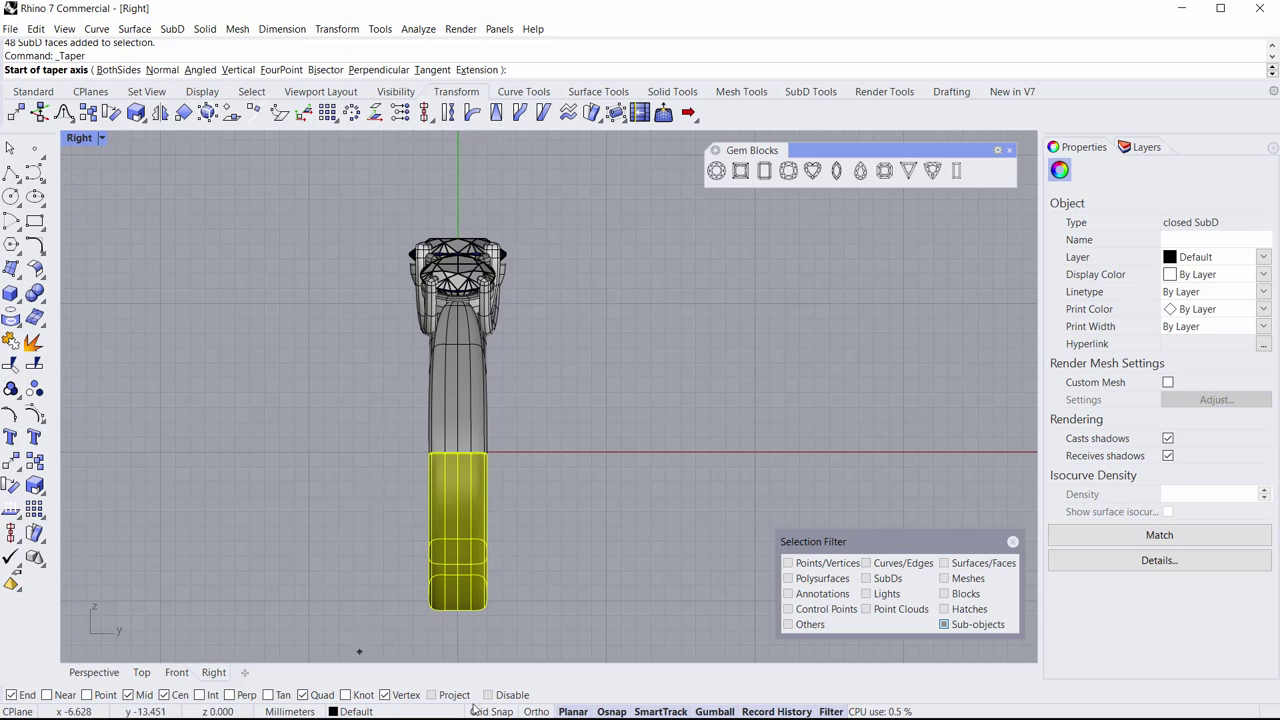
pyautogui.scroll(4, 458, 202)
pyautogui.click(458, 218)
pyautogui.scroll(-4, 515, 310)
pyautogui.scroll(4, 509, 280)
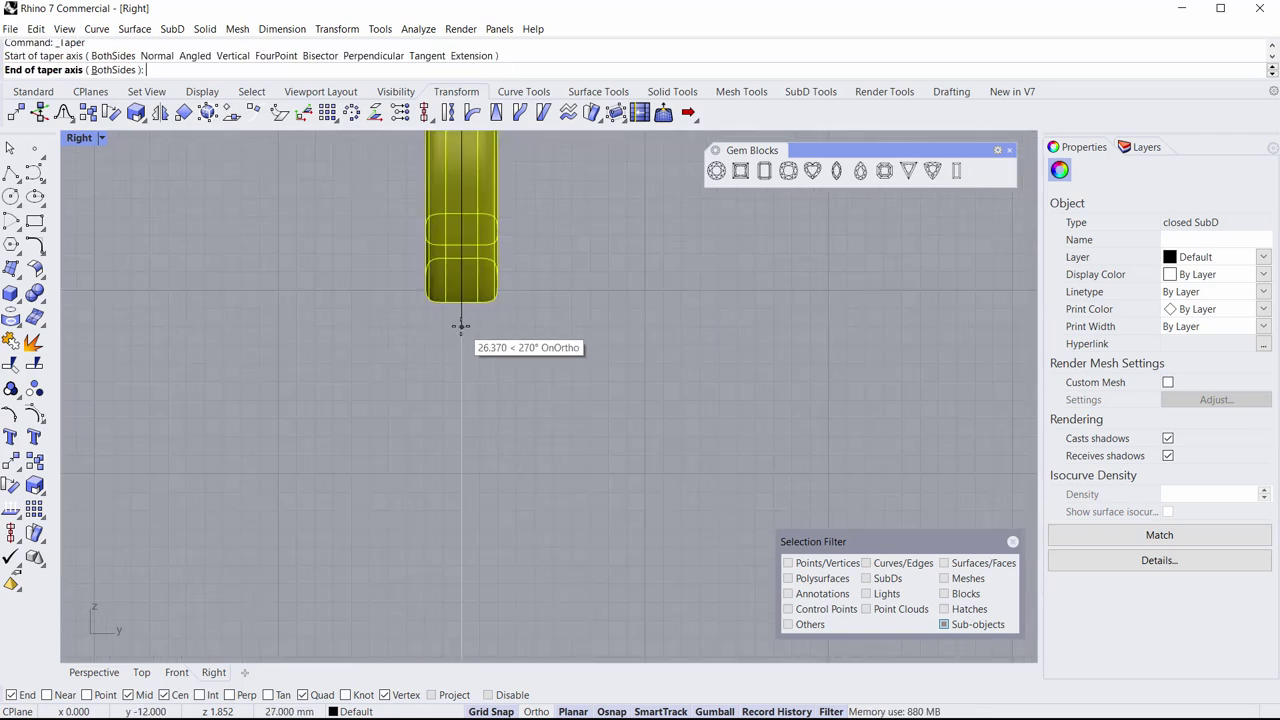
pyautogui.click(461, 325)
pyautogui.scroll(-4, 530, 440)
pyautogui.scroll(2, 507, 249)
pyautogui.scroll(2, 508, 249)
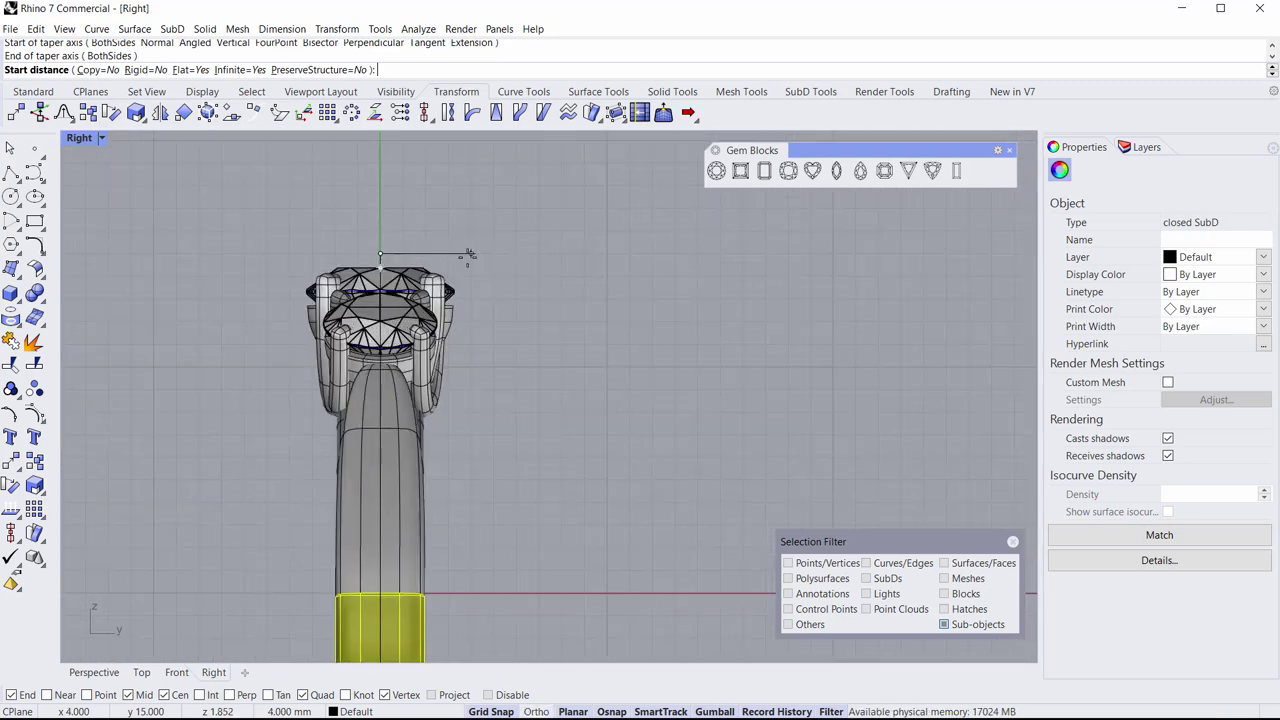
pyautogui.click(470, 258)
# Step: Try the taper's Flat and Infinite options set to No, and return both to Yes
pyautogui.scroll(-4, 466, 334)
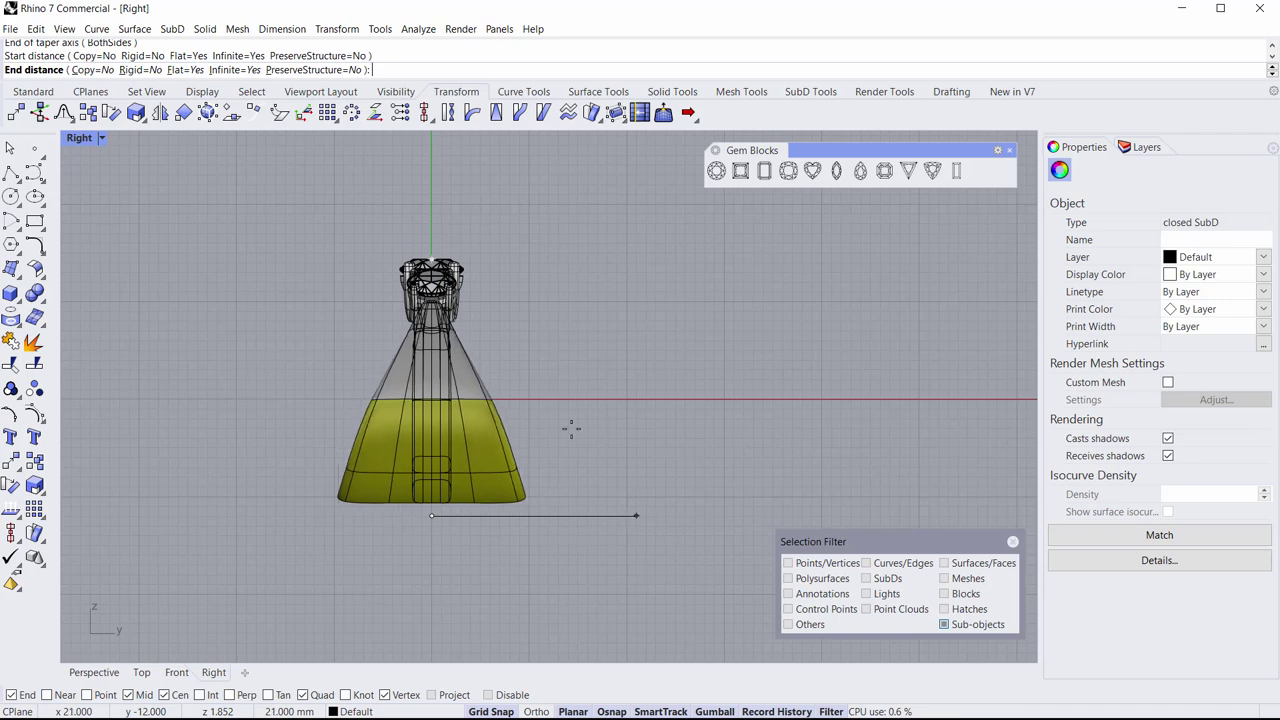
pyautogui.click(190, 71)
pyautogui.click(185, 71)
pyautogui.click(185, 70)
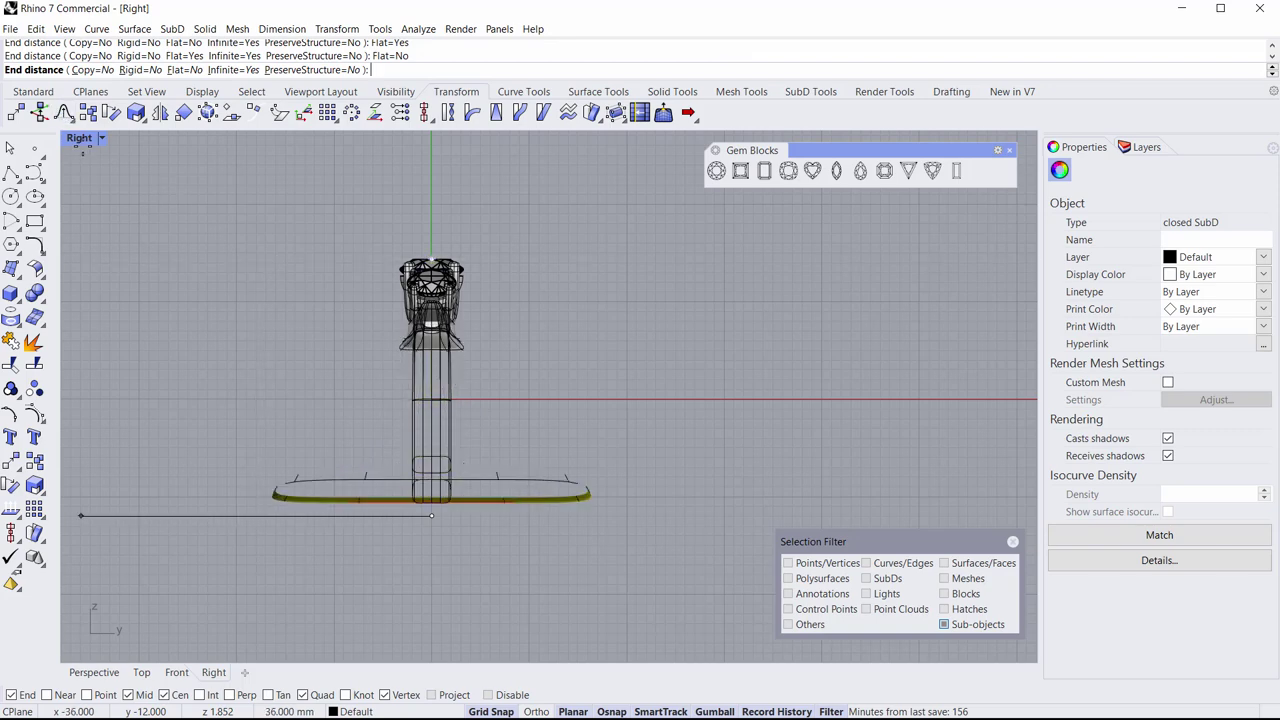
pyautogui.doubleClick(79, 138)
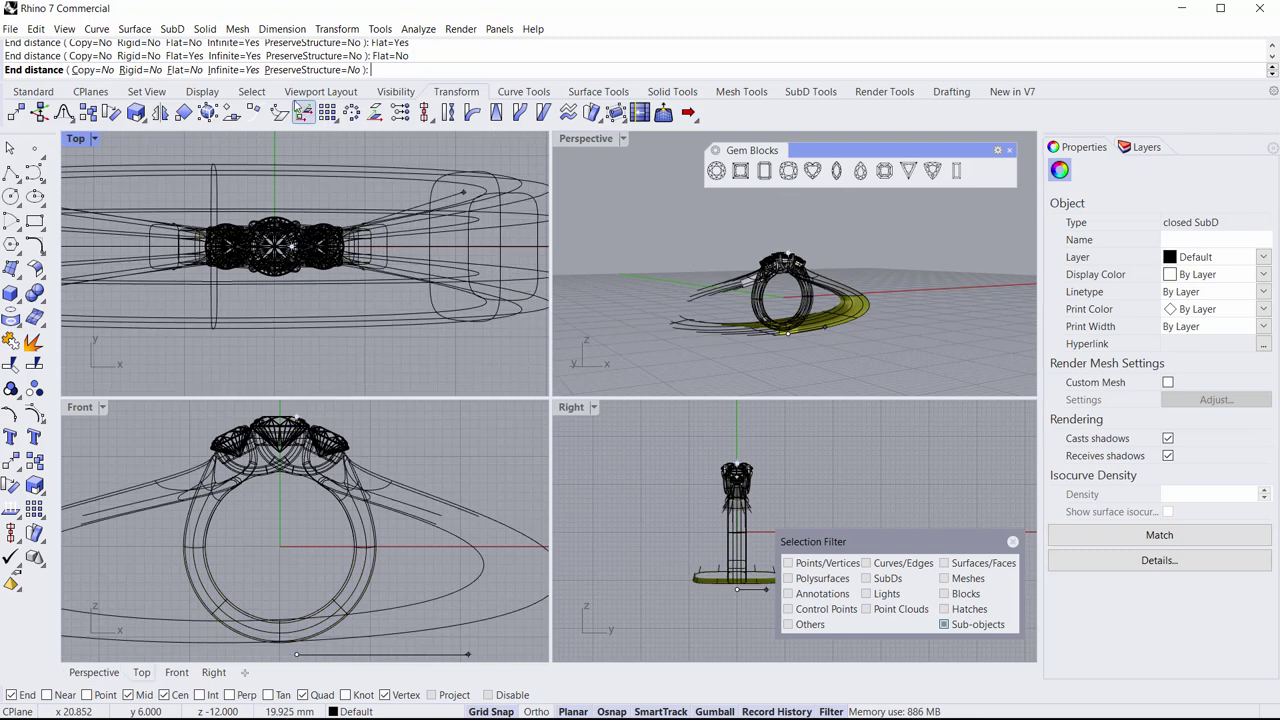
pyautogui.click(185, 70)
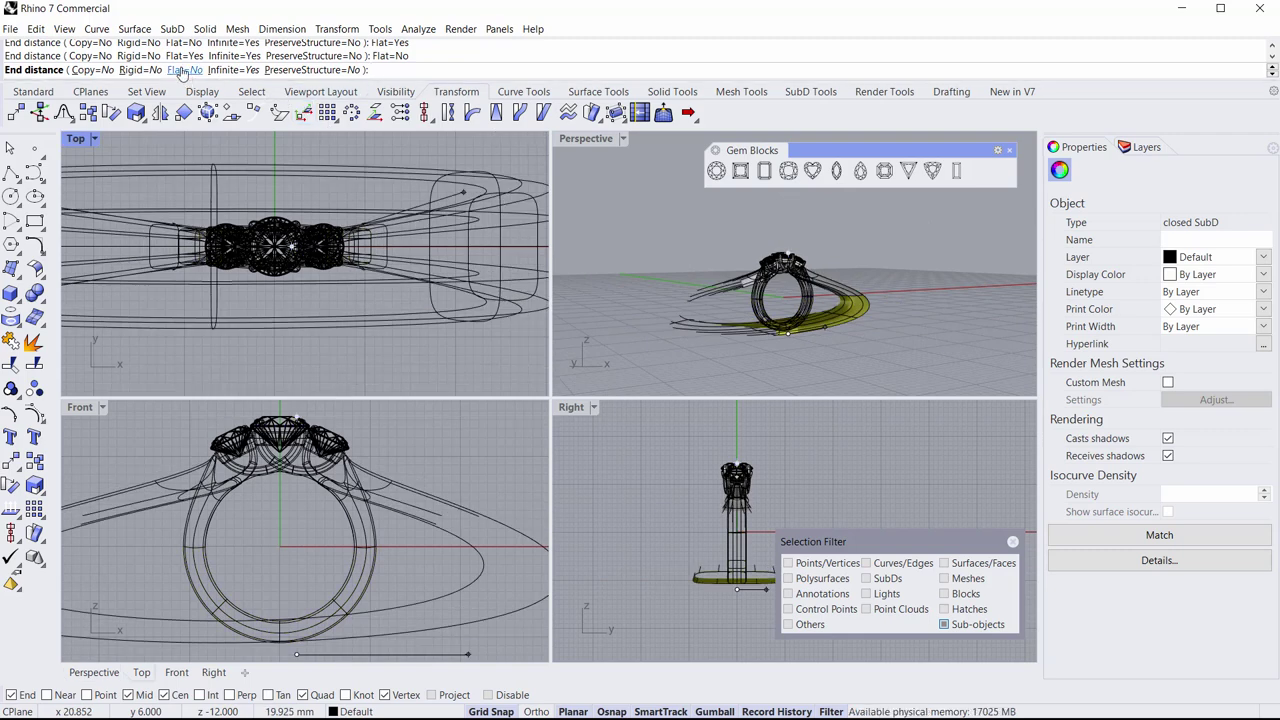
pyautogui.click(236, 71)
pyautogui.click(238, 71)
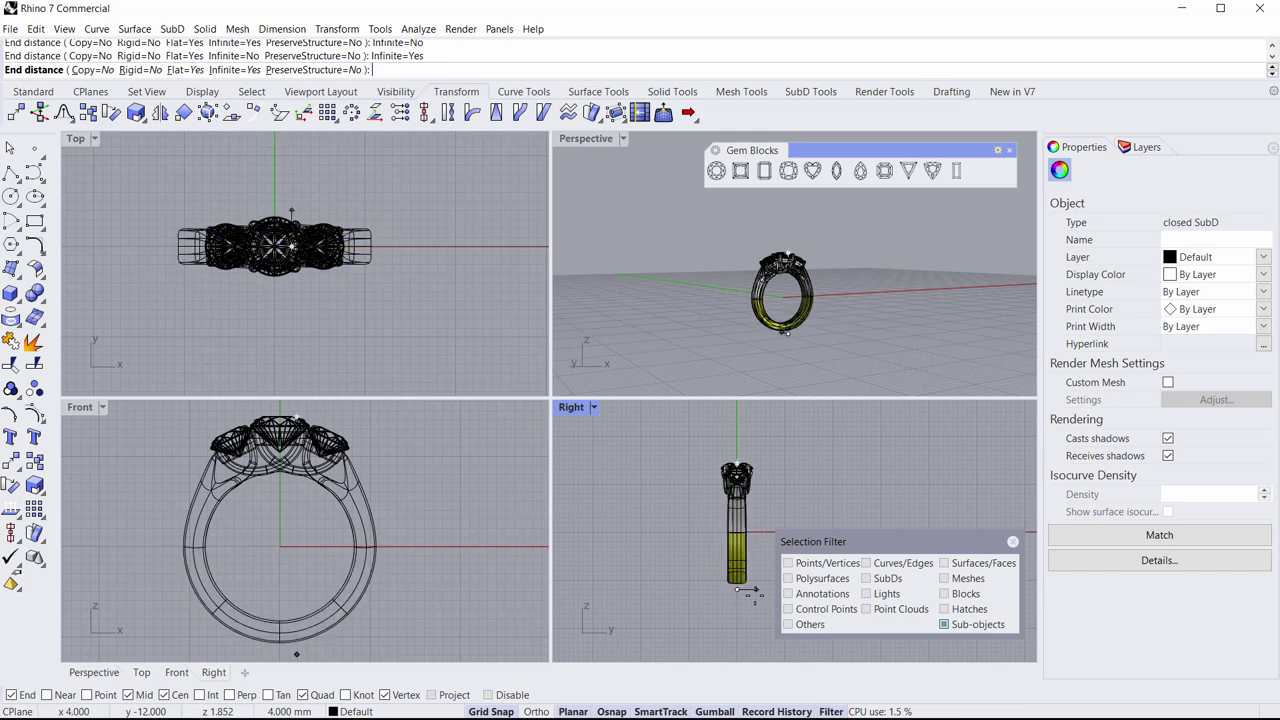
# Step: Turn off grid snap and finish the taper with an end distance of about 2.3 mm to narrow the shank's base
pyautogui.scroll(3, 745, 592)
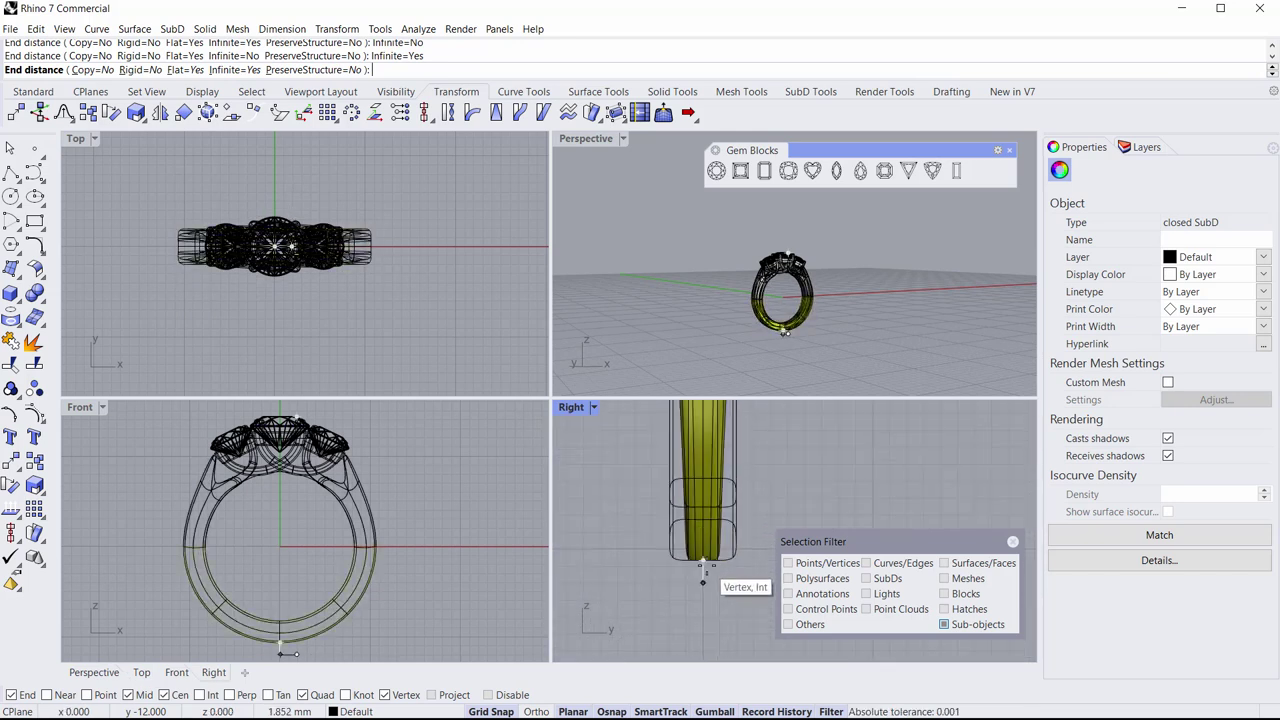
pyautogui.scroll(2, 705, 575)
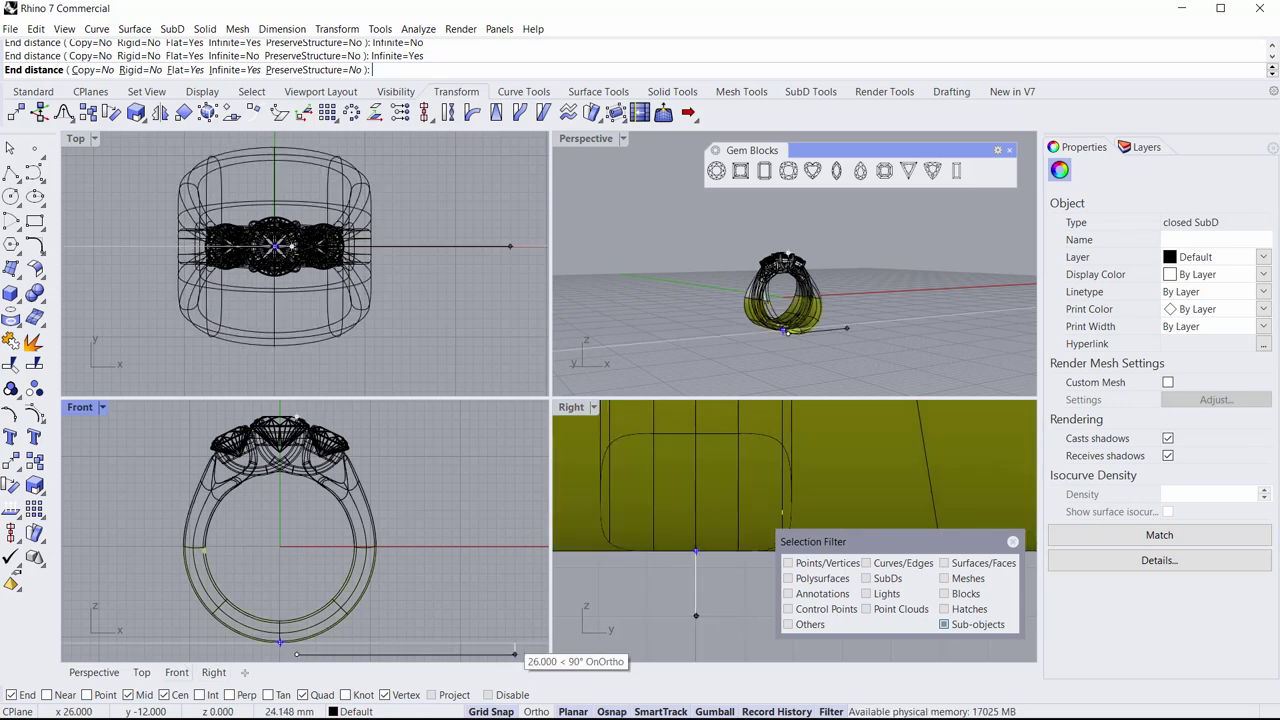
pyautogui.click(504, 716)
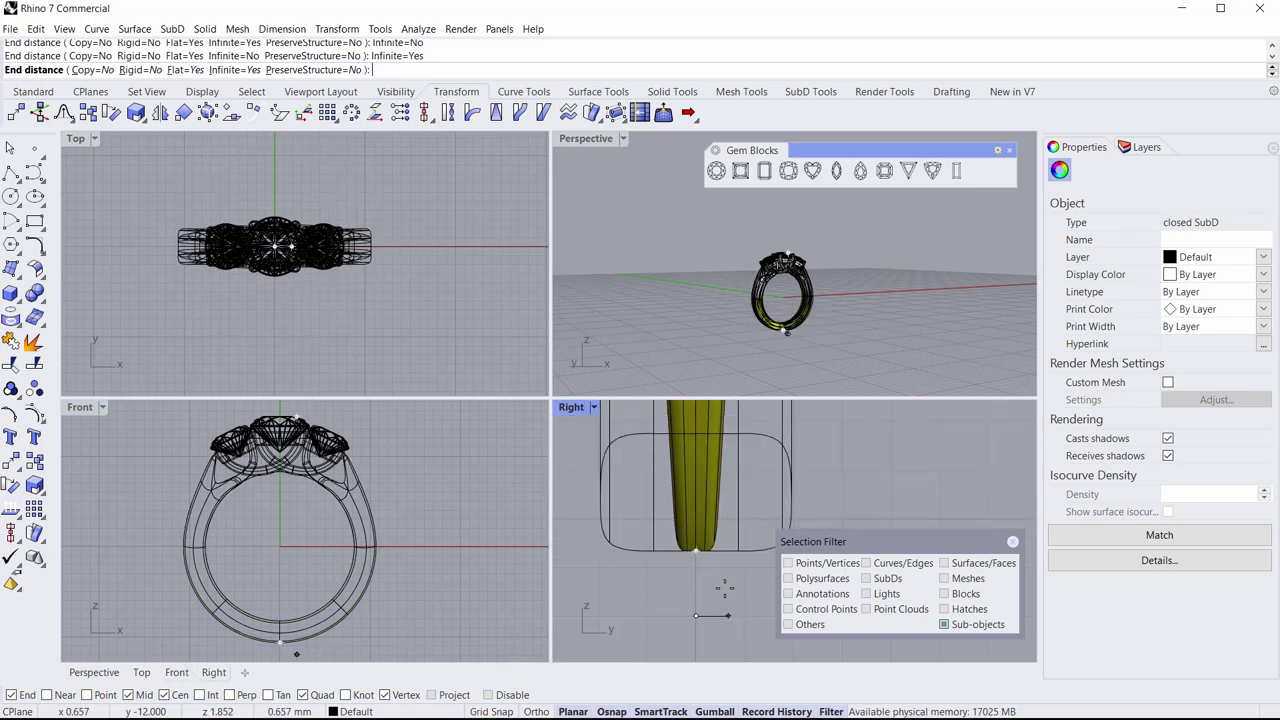
pyautogui.keyDown('shift'); pyautogui.scroll(-2, 730, 591); pyautogui.keyUp('shift')
pyautogui.keyDown('shift'); pyautogui.moveTo(733, 593); pyautogui.dragTo(662, 564, button='right'); pyautogui.keyUp('shift')
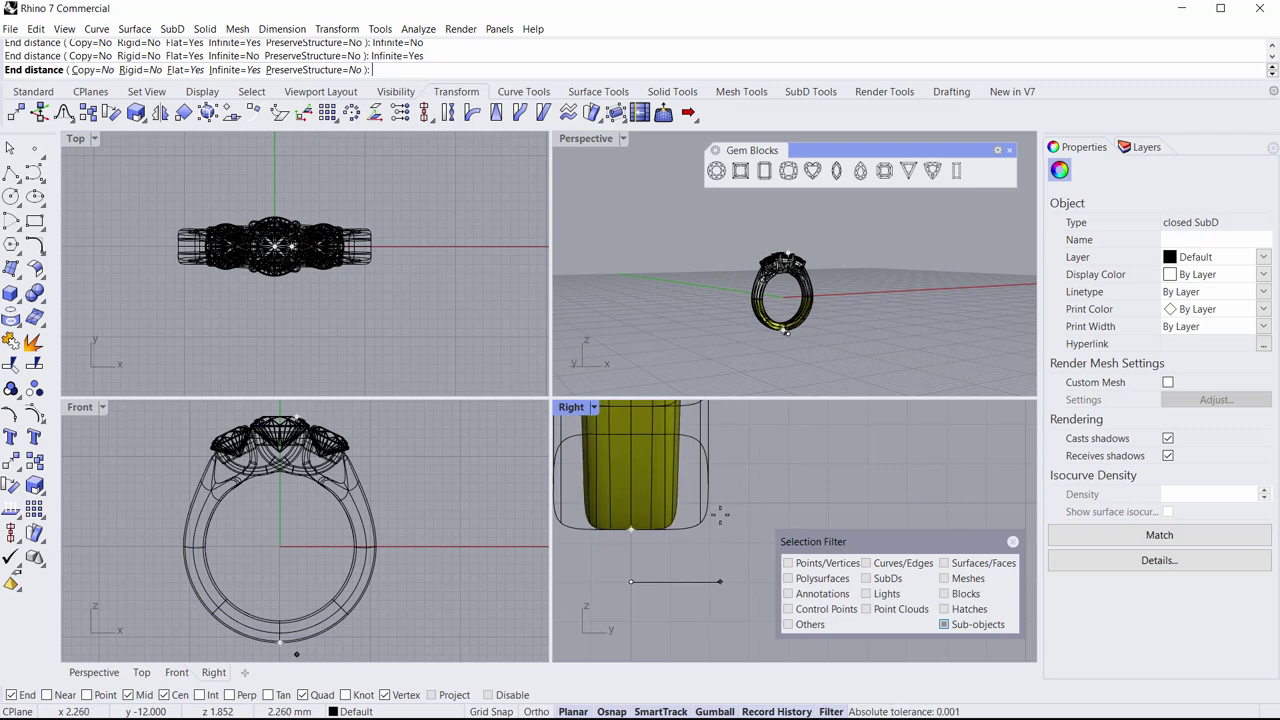
pyautogui.click(749, 502)
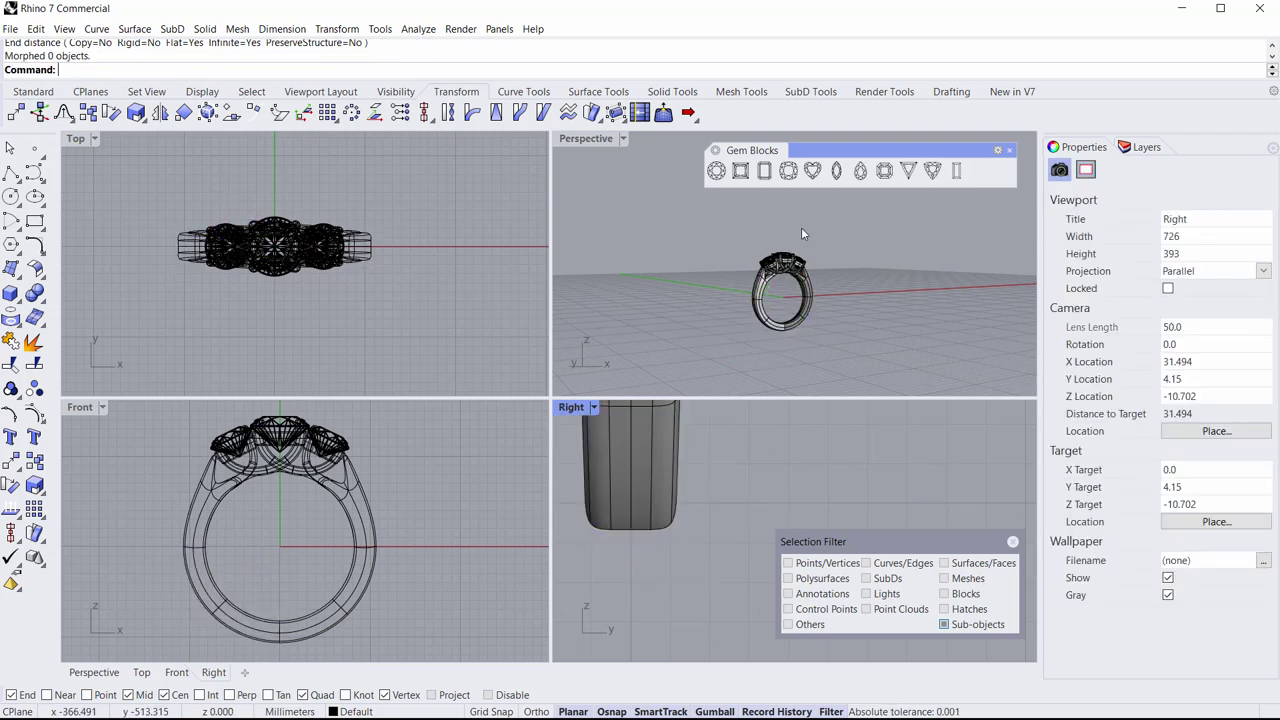
# Step: Select the SubD edges near the top of the shank shoulder's inner side, beneath the side stone, and reposition them
pyautogui.doubleClick(595, 138)
pyautogui.moveTo(506, 400)
pyautogui.mouseDown(button='right')
pyautogui.moveTo(509, 491)
pyautogui.moveTo(603, 449)
pyautogui.moveTo(600, 420)
pyautogui.moveTo(480, 395)
pyautogui.moveTo(528, 412)
pyautogui.moveTo(516, 413)
pyautogui.mouseUp(button='right')
pyautogui.scroll(8, 509, 491)
pyautogui.scroll(4, 480, 395)
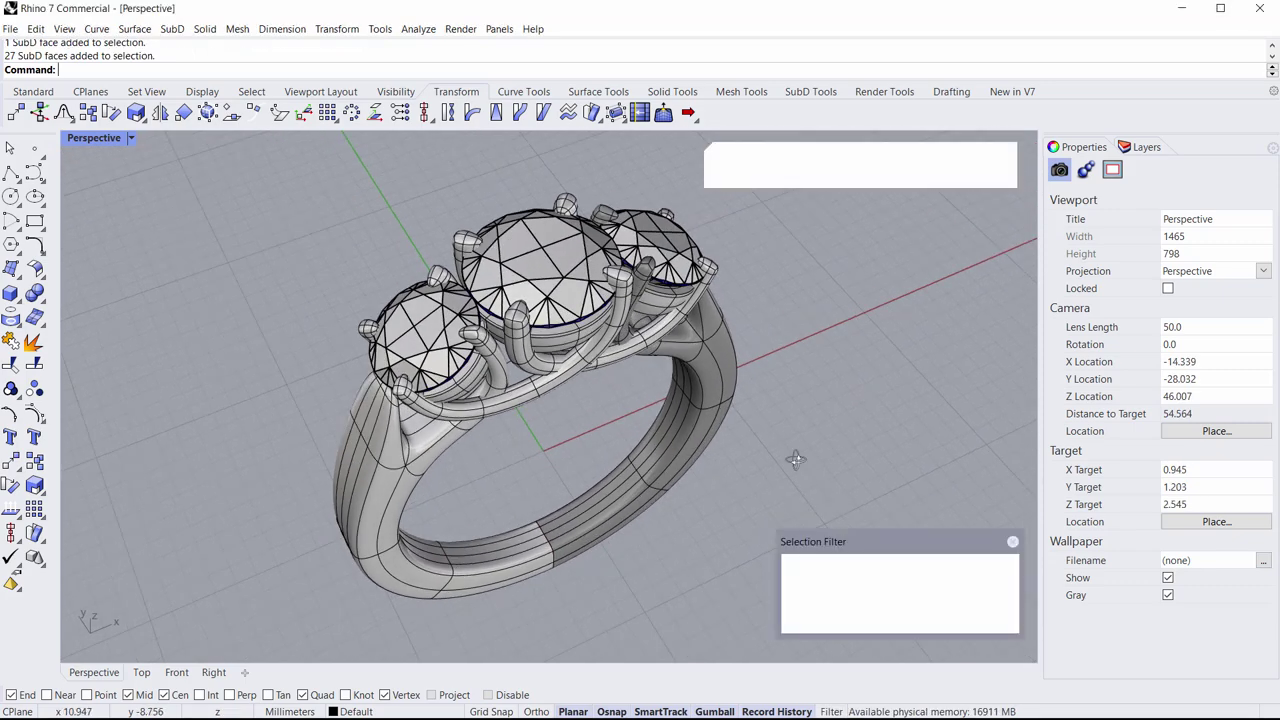
pyautogui.moveTo(838, 492); pyautogui.dragTo(659, 377, button='right')
pyautogui.scroll(9, 355, 266)
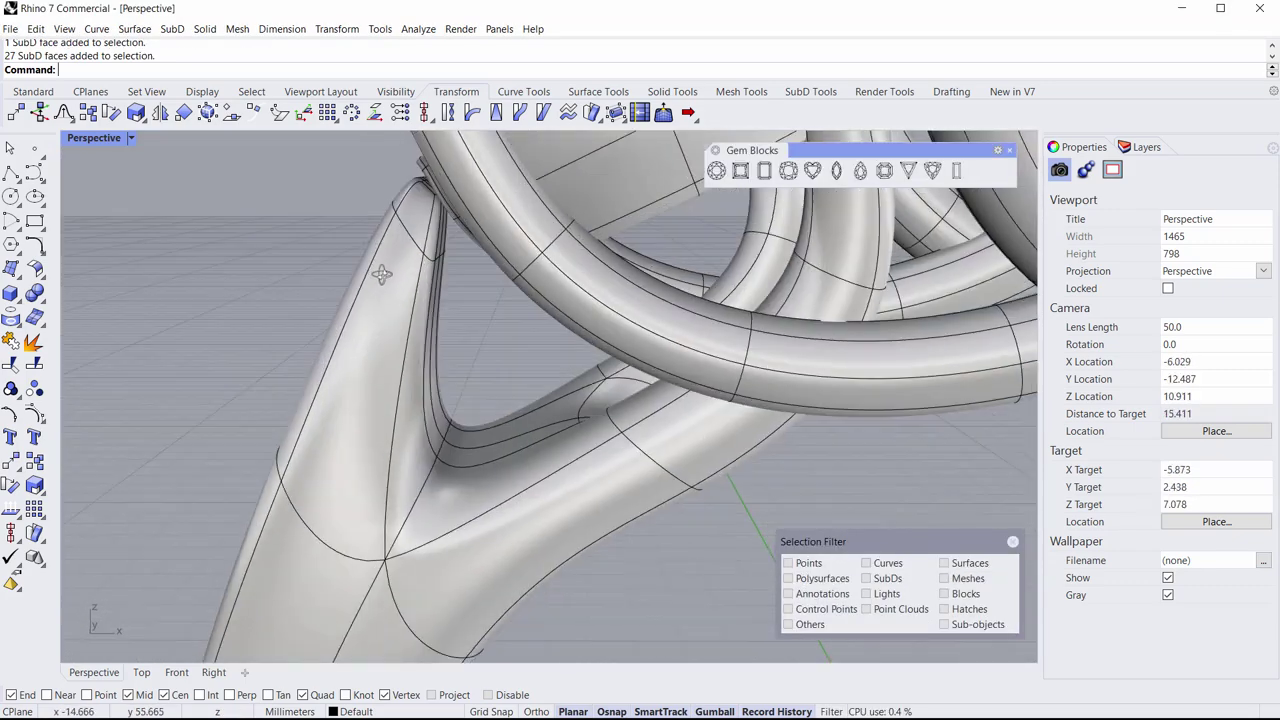
pyautogui.moveTo(381, 270); pyautogui.dragTo(414, 220, button='right')
pyautogui.scroll(3, 405, 203)
pyautogui.keyDown('ctrl'); pyautogui.keyDown('shift'); pyautogui.click(404, 201); pyautogui.keyUp('shift'); pyautogui.keyUp('ctrl')
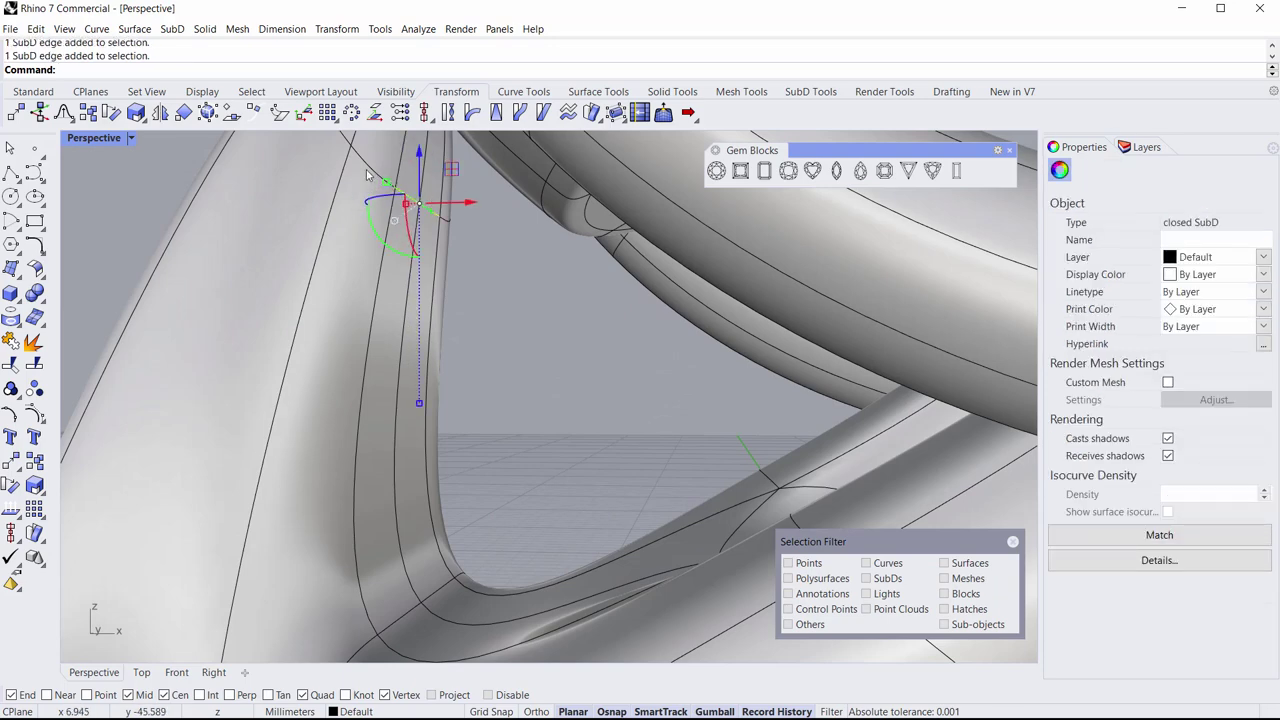
pyautogui.scroll(-7, 448, 226)
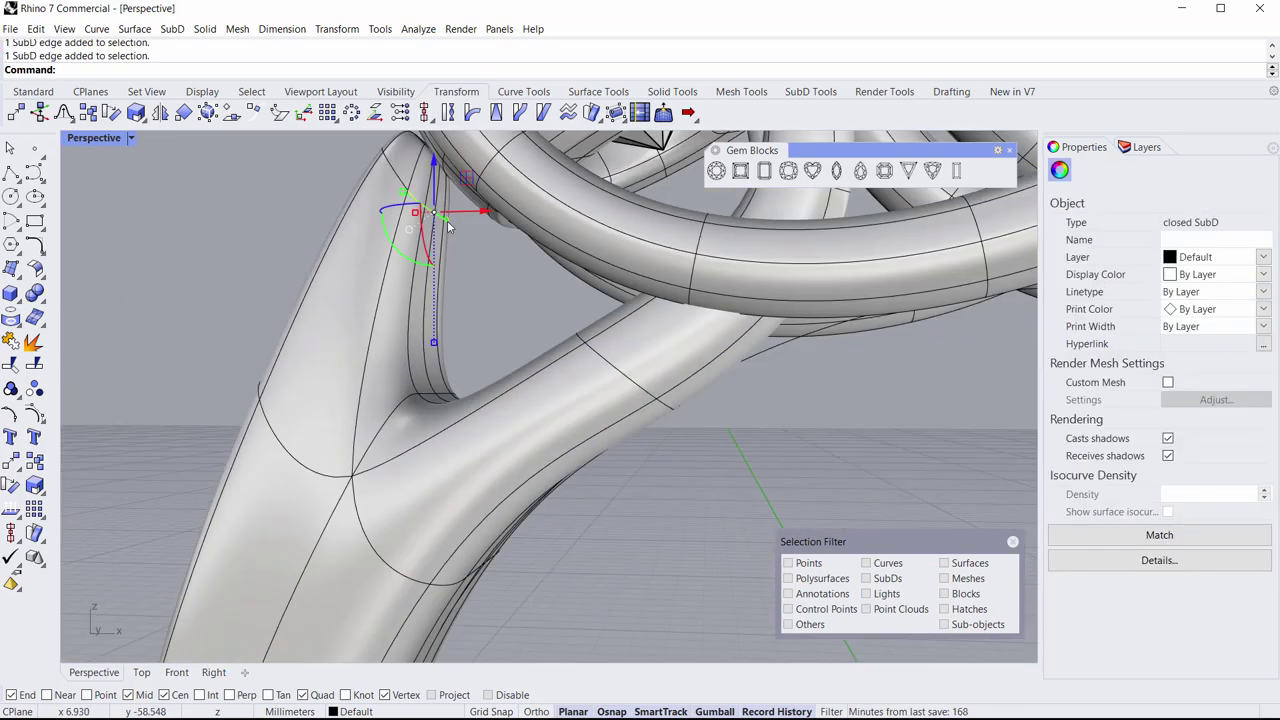
pyautogui.moveTo(449, 226); pyautogui.dragTo(471, 229, button='right')
pyautogui.moveTo(505, 183); pyautogui.dragTo(557, 304)
# Step: Examine the ring's shoulders, tapered shank and stone settings from several angles in the Perspective view
pyautogui.scroll(-10, 484, 256)
pyautogui.moveTo(484, 256); pyautogui.dragTo(783, 326, button='right')
pyautogui.moveTo(560, 310); pyautogui.dragTo(470, 350, button='right')
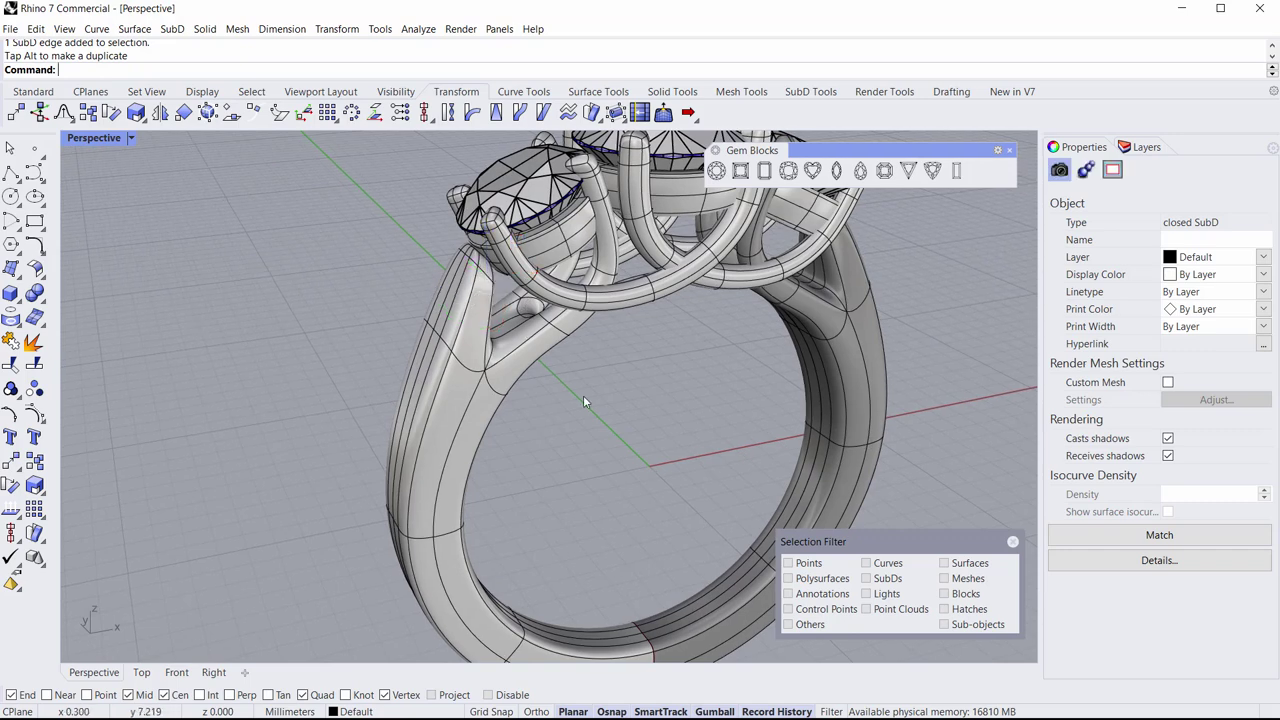
pyautogui.click(583, 395)
pyautogui.scroll(-6, 583, 395)
pyautogui.moveTo(583, 395); pyautogui.dragTo(465, 425, button='right')
pyautogui.scroll(3, 580, 355)
pyautogui.scroll(-2, 537, 397)
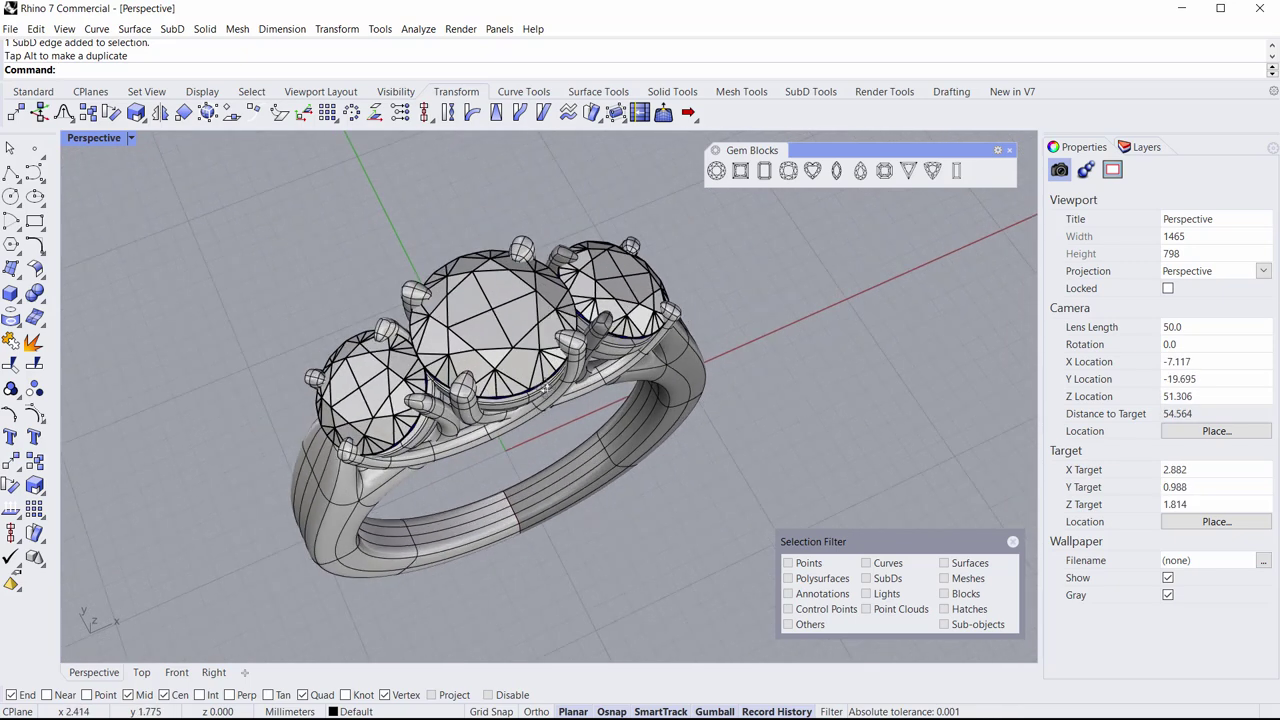
pyautogui.moveTo(537, 397); pyautogui.dragTo(549, 381, button='right')
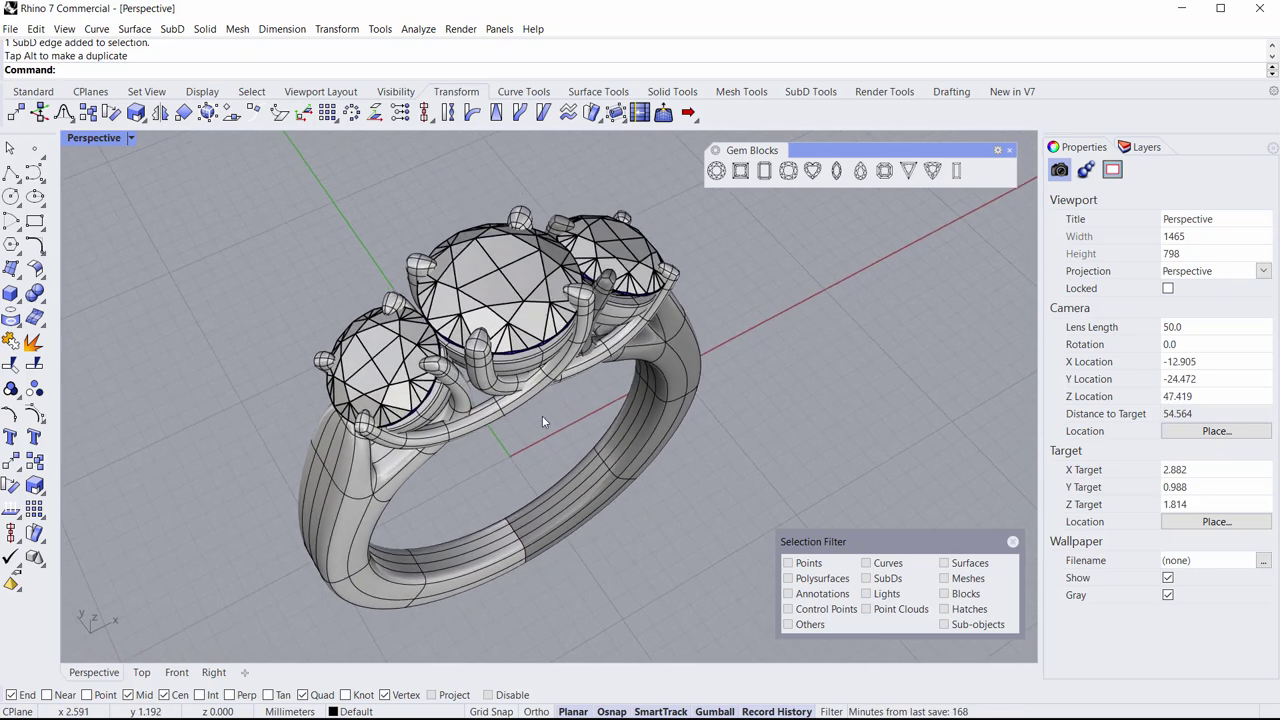
pyautogui.scroll(2, 545, 422)
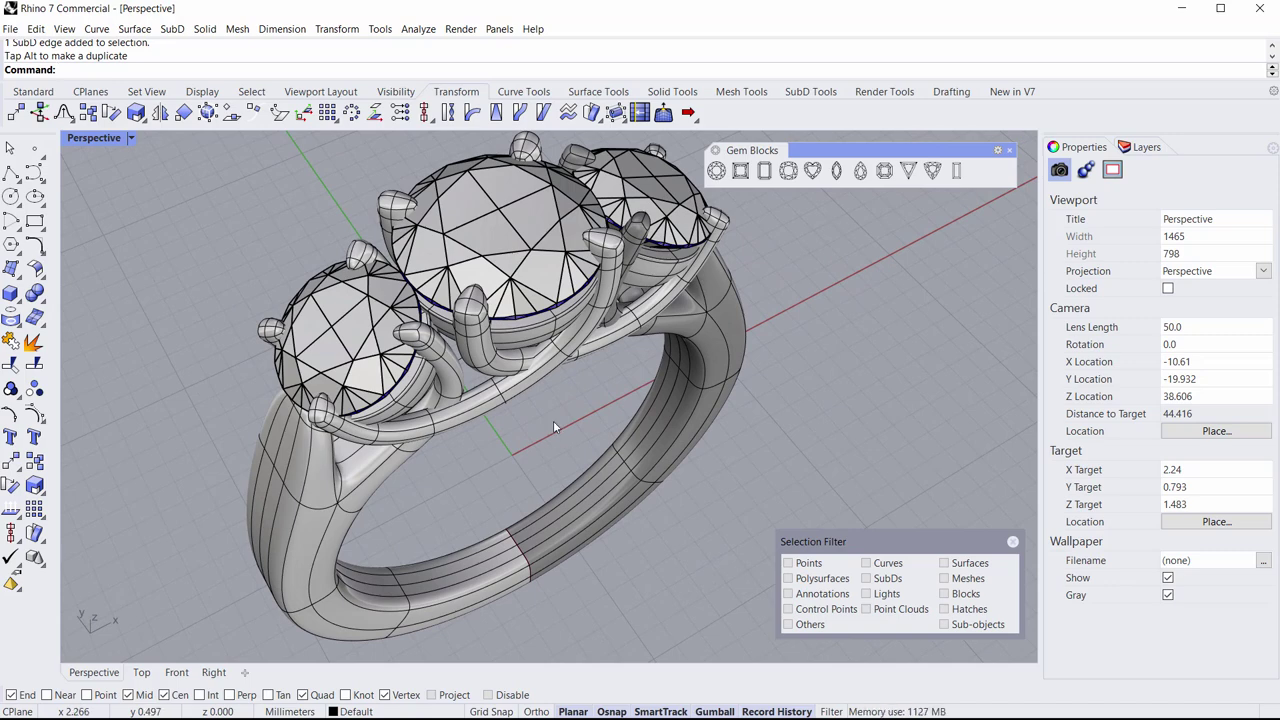
pyautogui.scroll(-2, 552, 425)
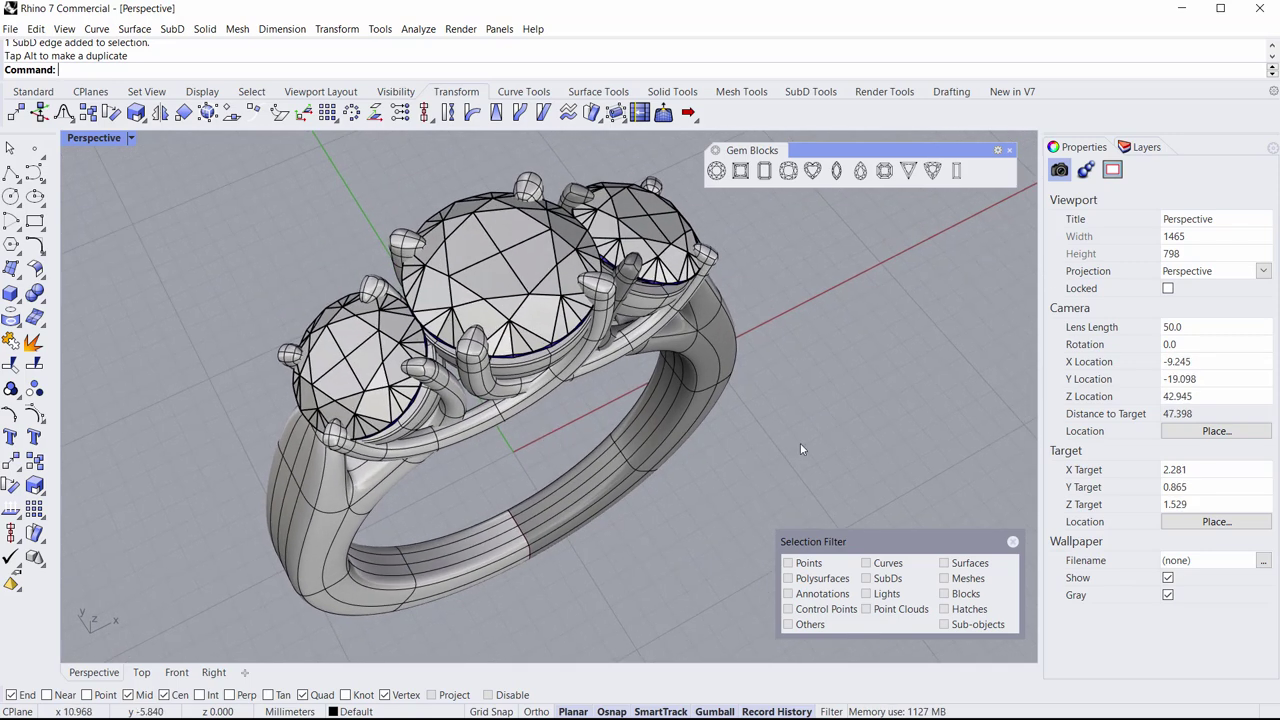